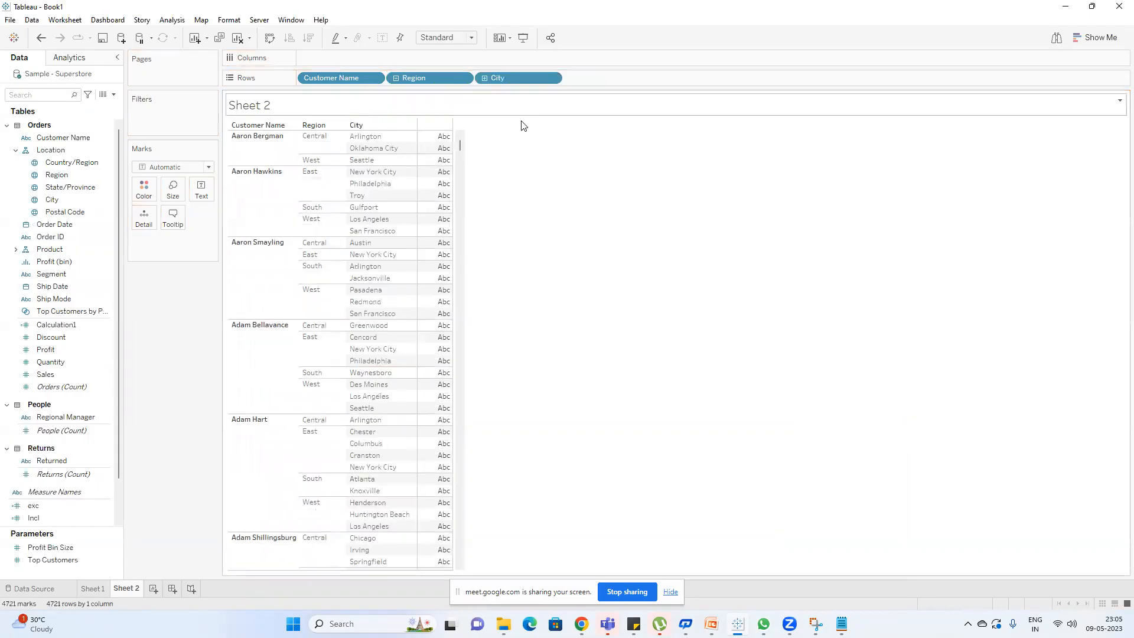
# Add Postal Code to the rows after City and show Sales as the table's measure.
pyautogui.moveTo(59, 212); pyautogui.dragTo(612, 78)
pyautogui.click(39, 95)
pyautogui.write('sa')
pyautogui.doubleClick(68, 151)
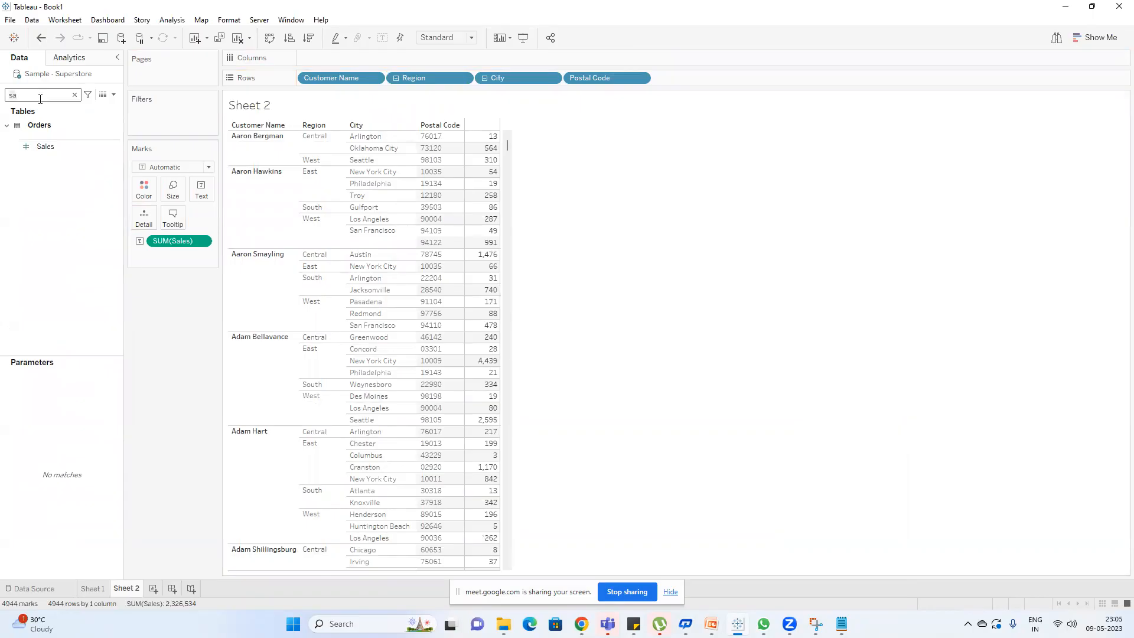
# Search the data fields for "pro" and add Profit as a second measure in the table.
pyautogui.press('BackSpace')
pyautogui.press('BackSpace')
pyautogui.write('pro')
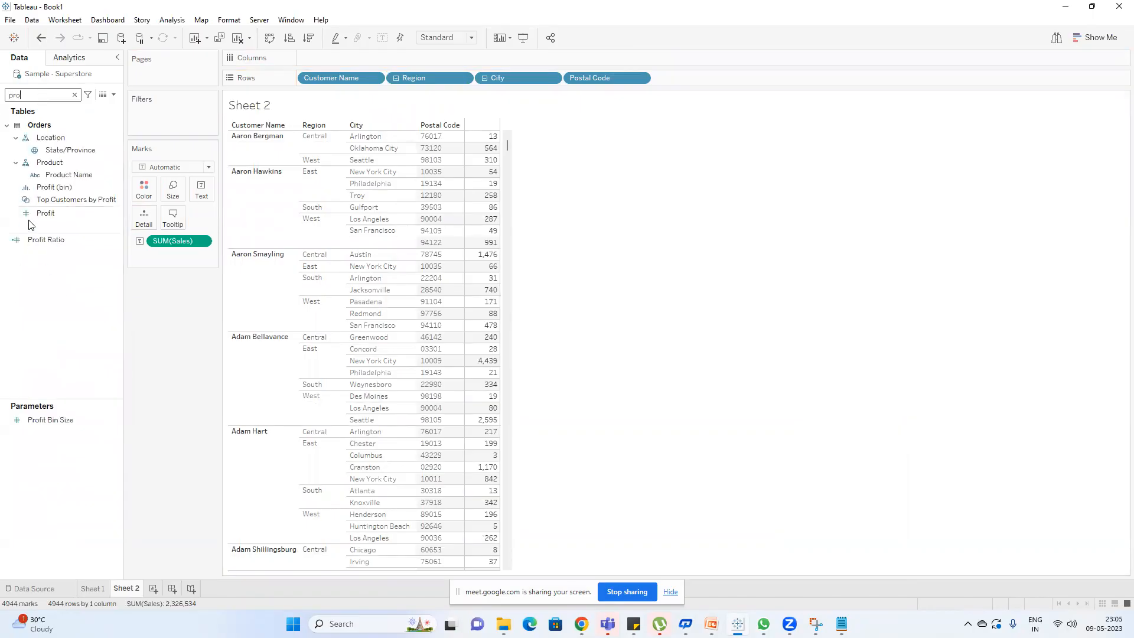
pyautogui.doubleClick(44, 214)
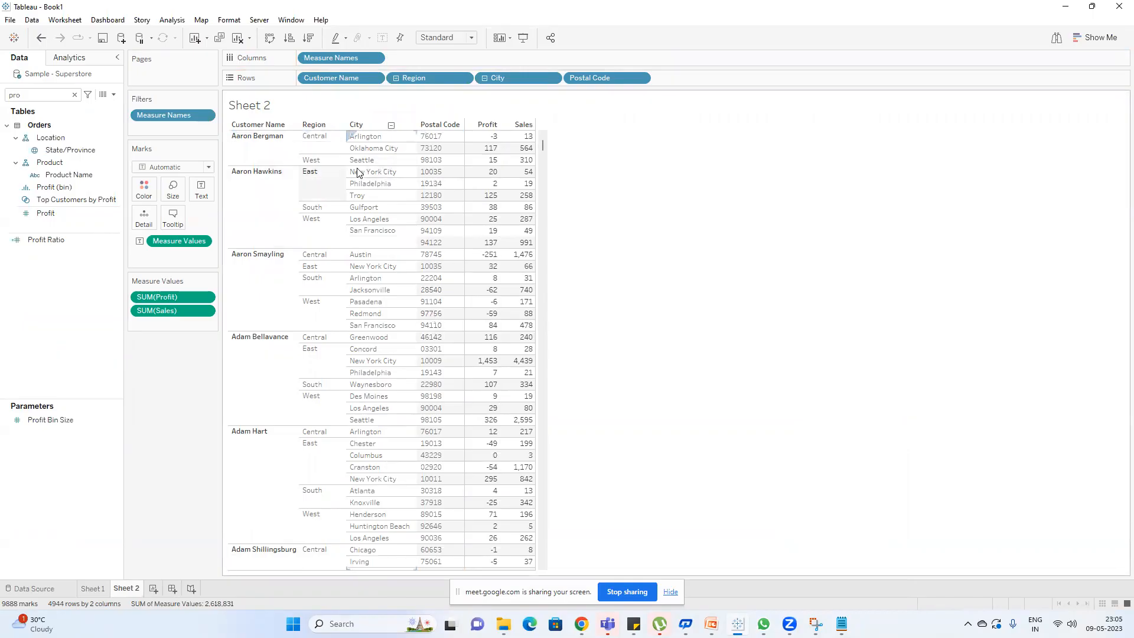
pyautogui.moveTo(484, 137)
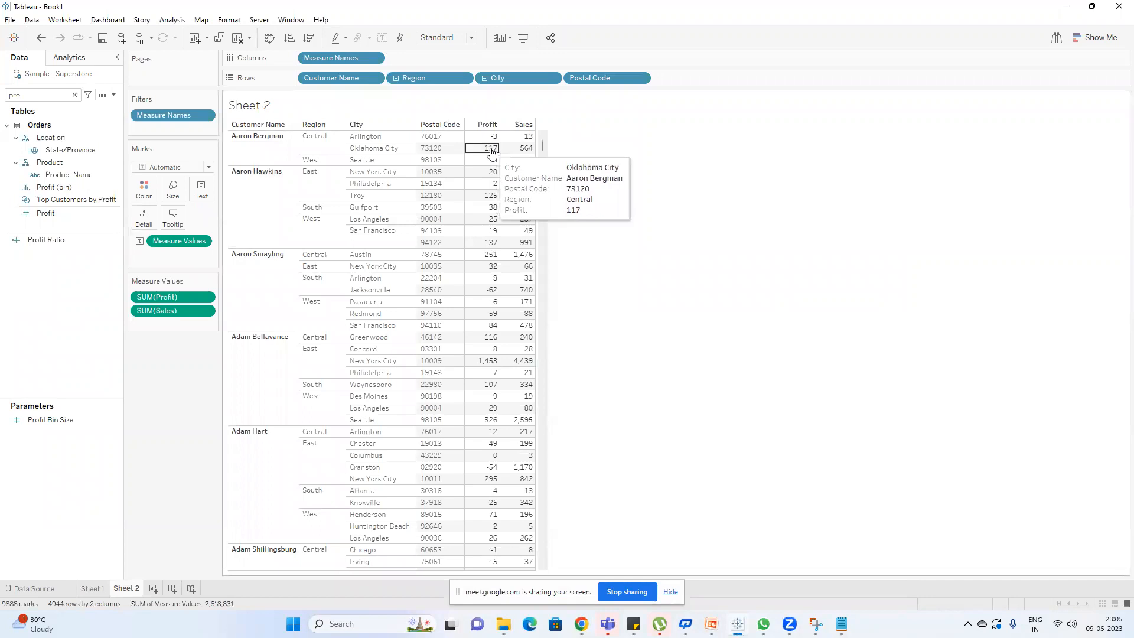
# Switch to the Notepad note and list Customer Name, Region, City and Postal code on separate lines above "Level of details".
pyautogui.click(841, 624)
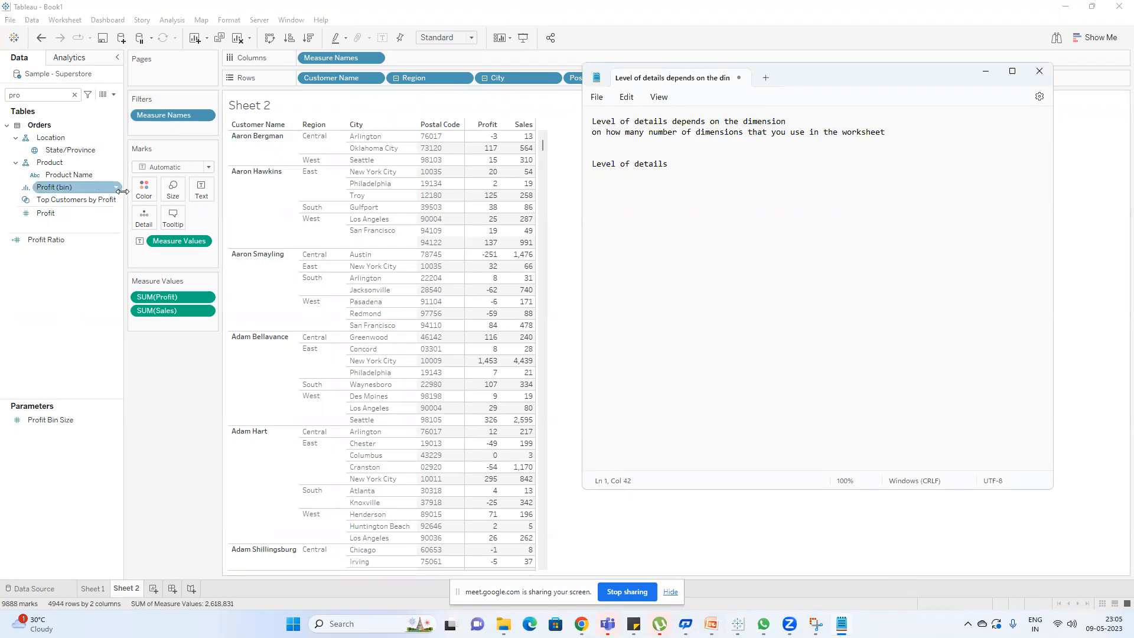
pyautogui.click(171, 464)
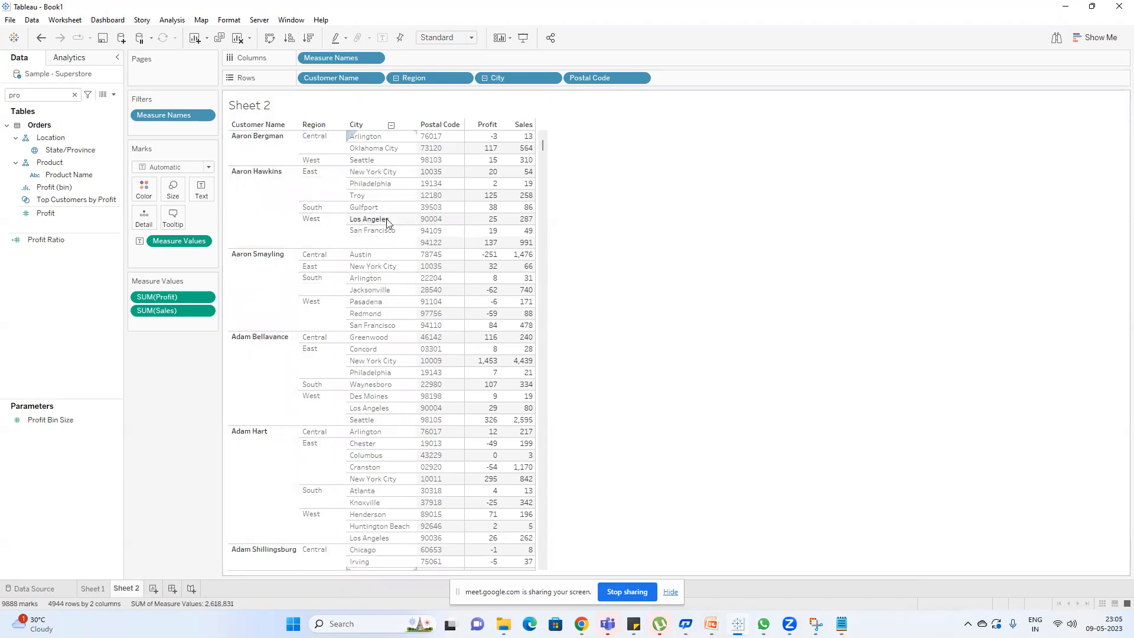
pyautogui.hotkey('alt', 'Tab')
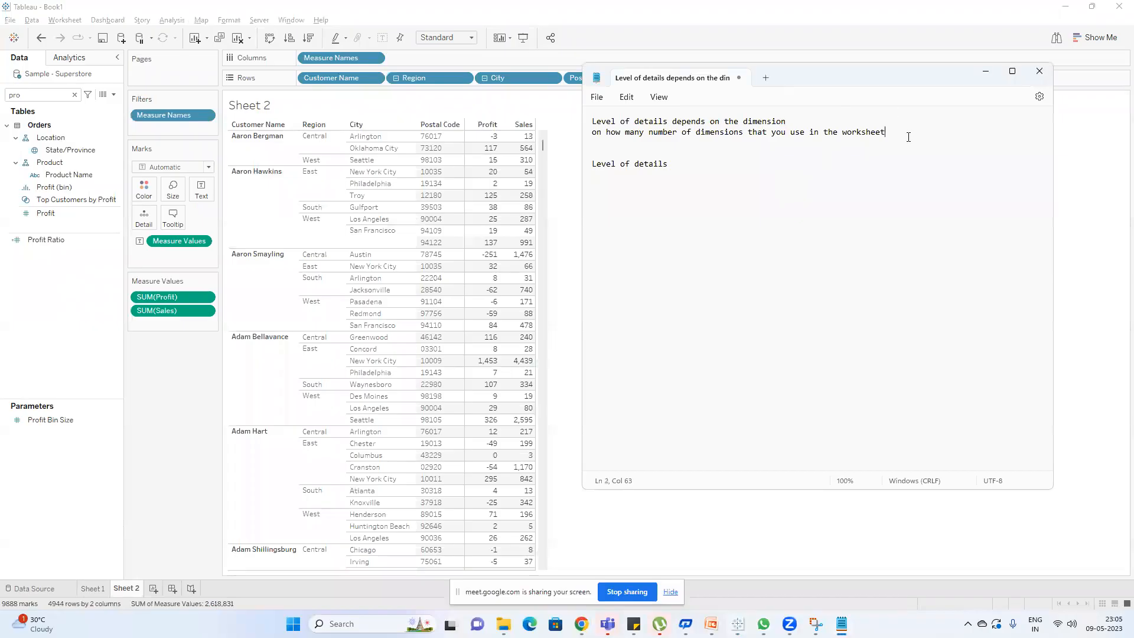
pyautogui.press('Return')
pyautogui.press('Return')
pyautogui.press('Return')
pyautogui.write('Customer Name')
pyautogui.press('Return')
pyautogui.write('Region')
pyautogui.press('Return')
pyautogui.write('City')
pyautogui.press('Return')
pyautogui.write('Postal code')
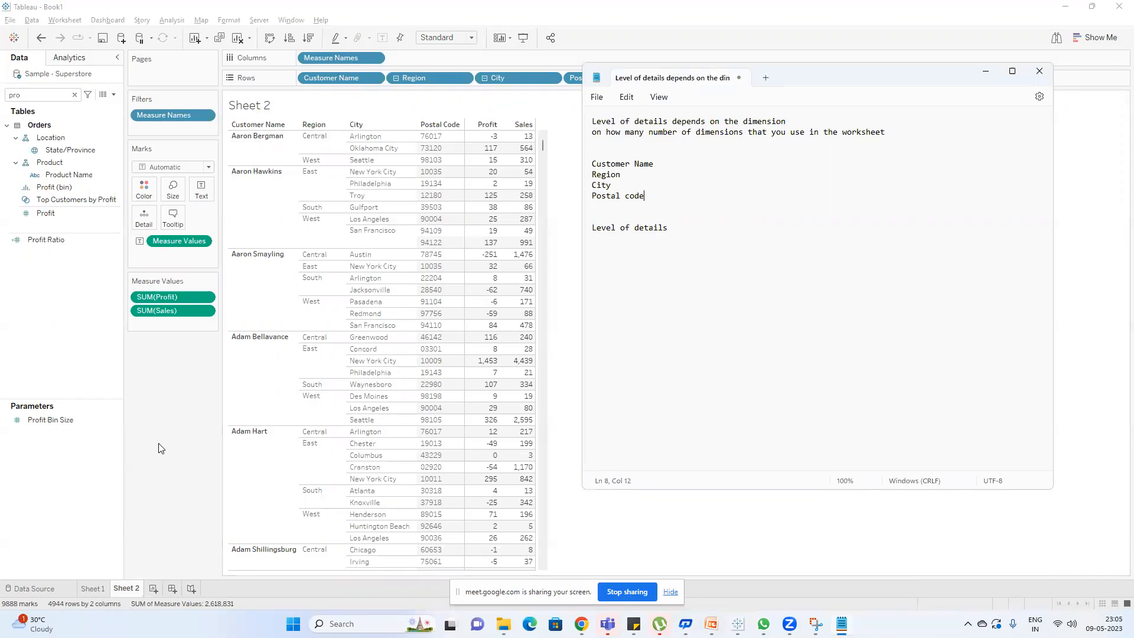
# Switch back to Tableau, clear the field search and add State/Province to the rows between Region and City.
pyautogui.click(329, 155)
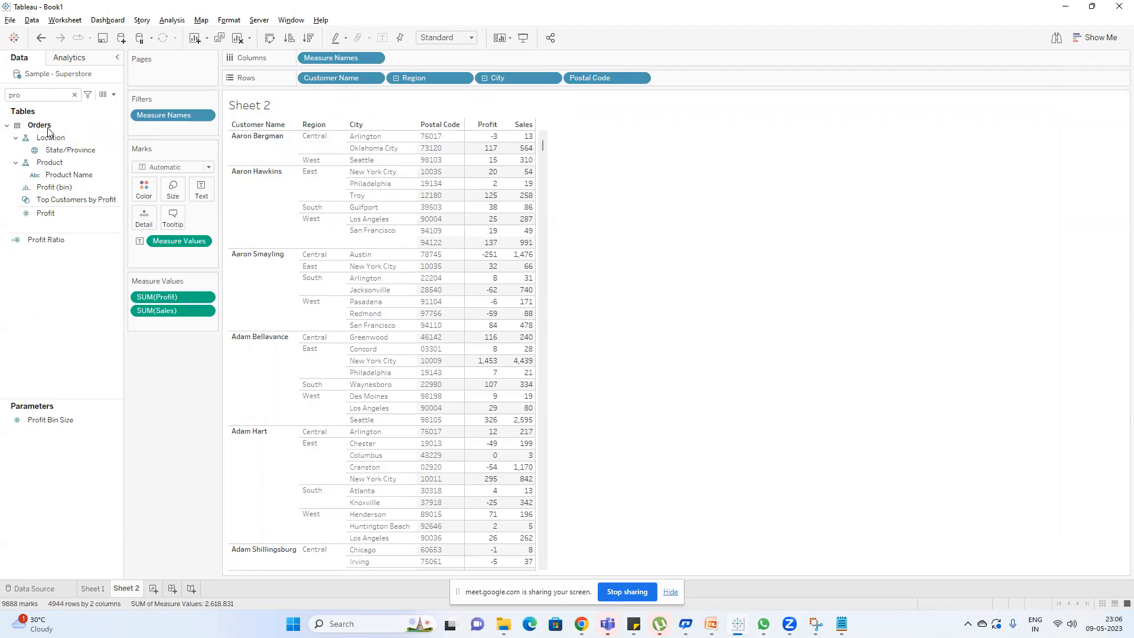
pyautogui.click(74, 95)
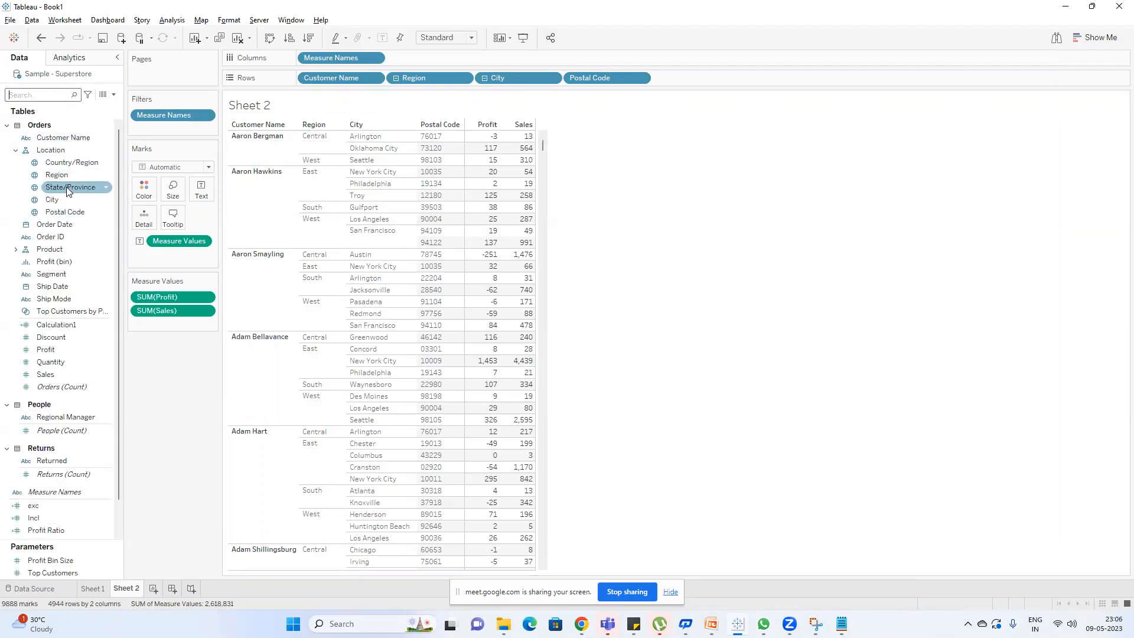
pyautogui.moveTo(66, 186); pyautogui.dragTo(482, 81)
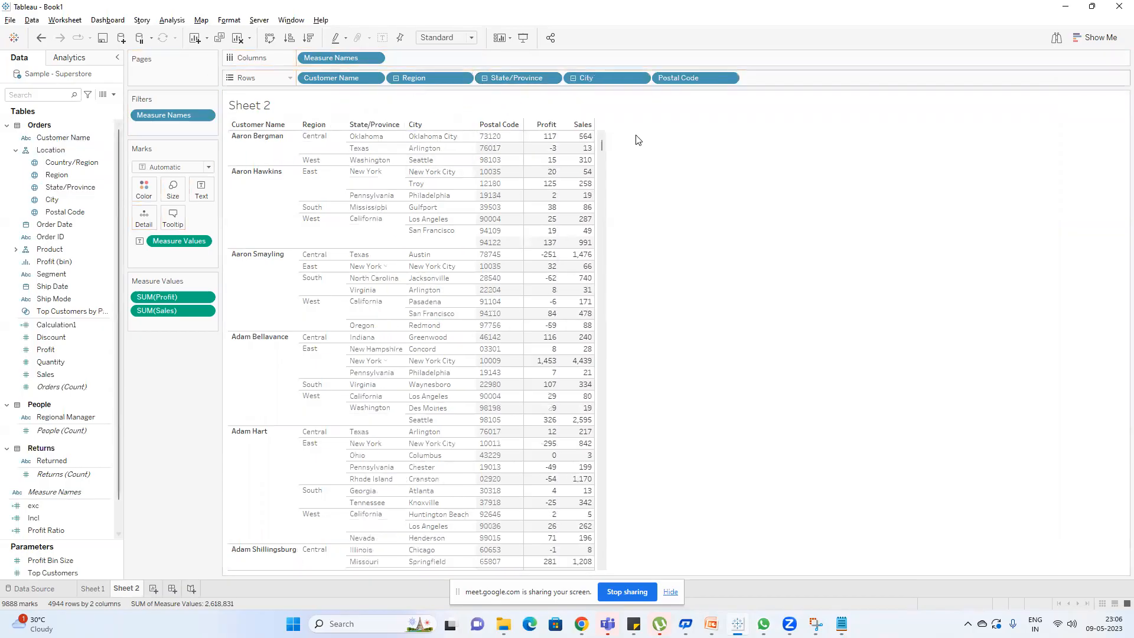
# Switch to Notepad and insert a "State" line between Region and City in the dimension list.
pyautogui.hotkey('alt', 'Tab')
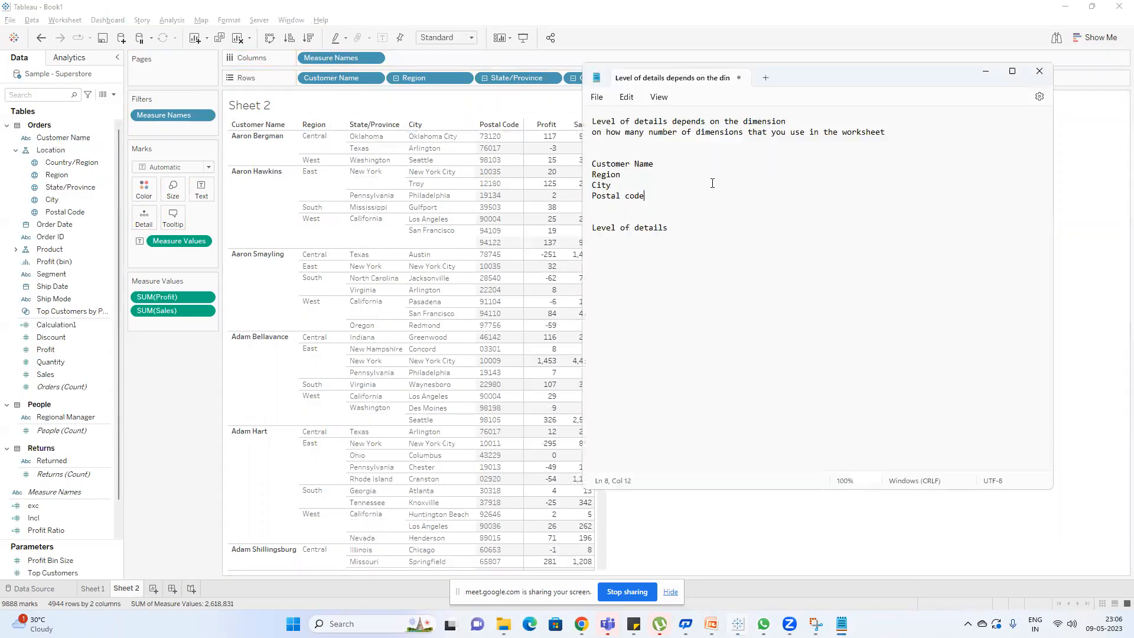
pyautogui.press('Up')
pyautogui.press('Up')
pyautogui.press('Return')
pyautogui.write('State')
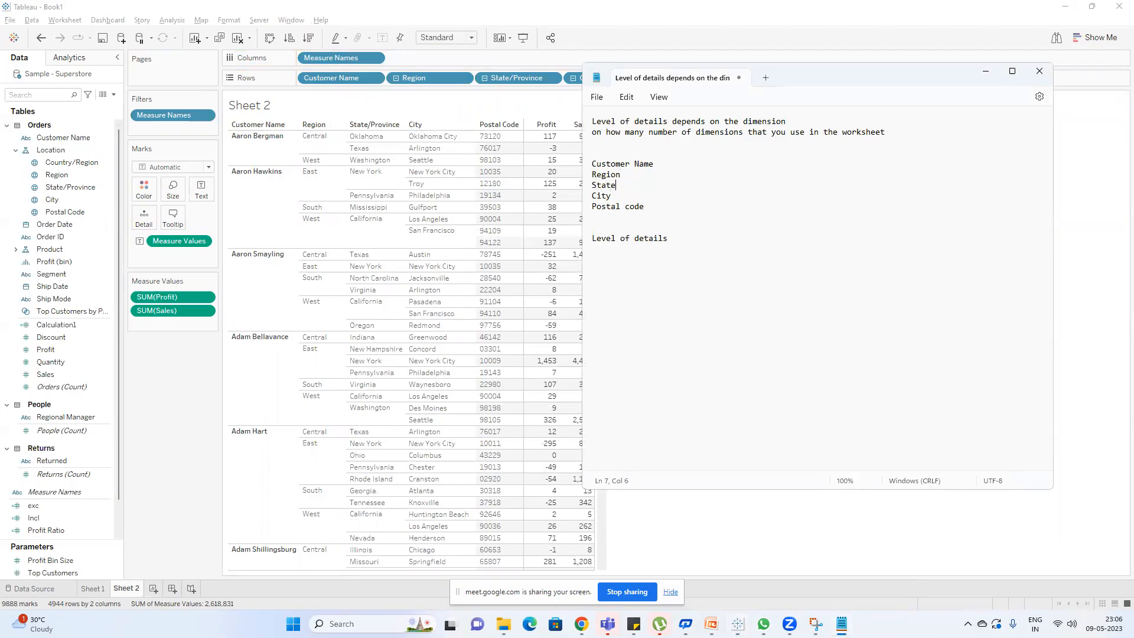
# Switch back to Tableau, search the data fields for "dis" and add Discount as a measure in the table.
pyautogui.click(203, 363)
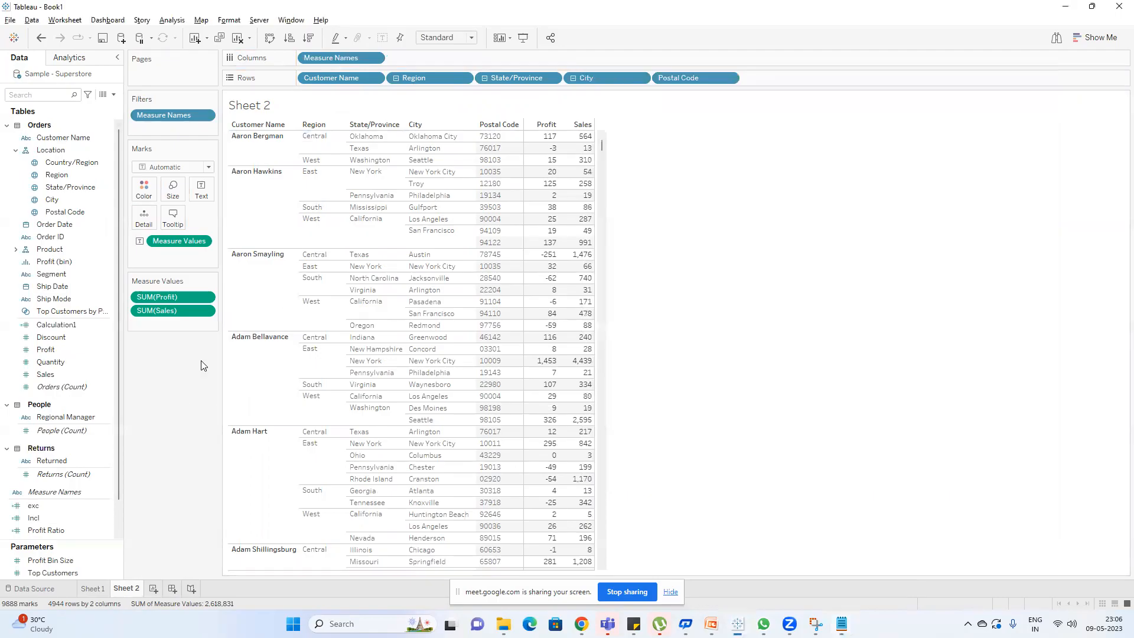
pyautogui.hotkey('alt', 'Tab')
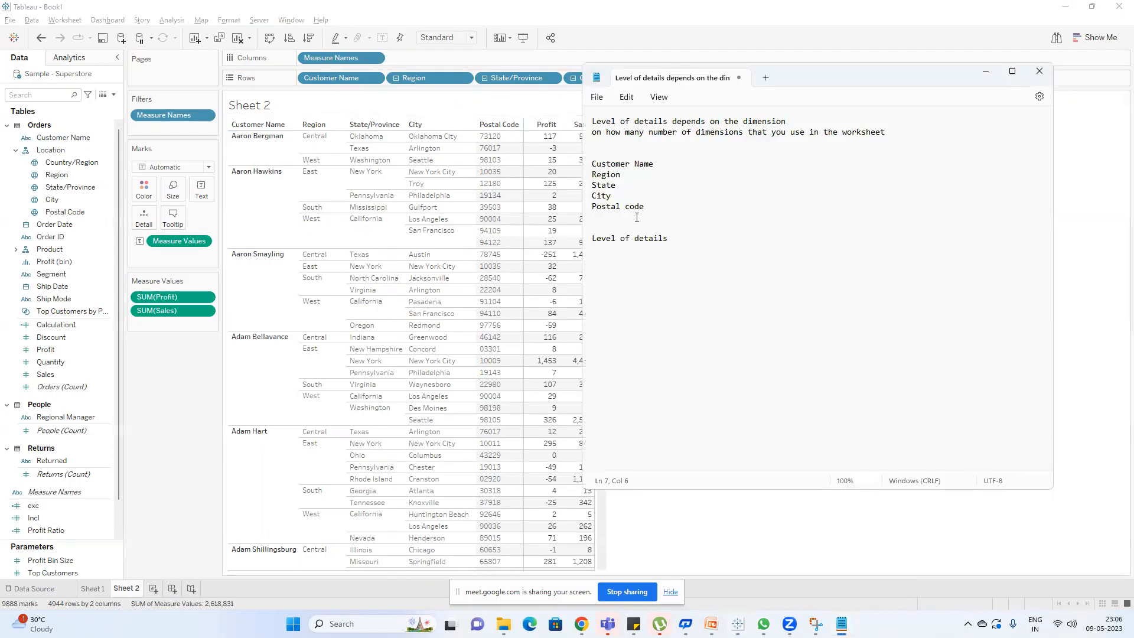
pyautogui.click(177, 366)
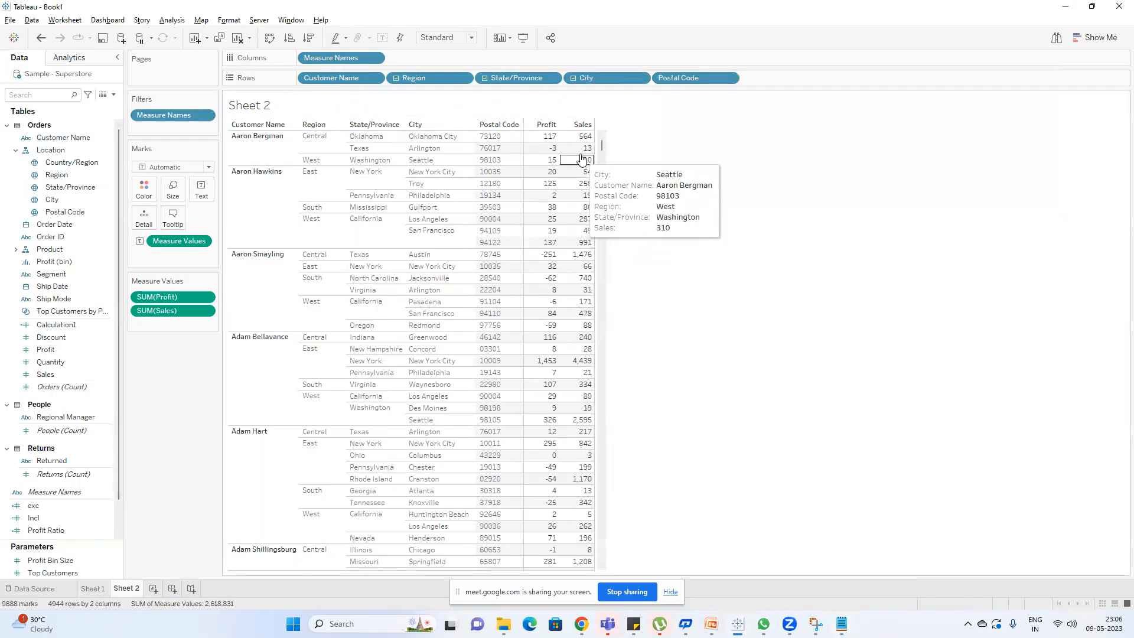
pyautogui.moveTo(568, 188)
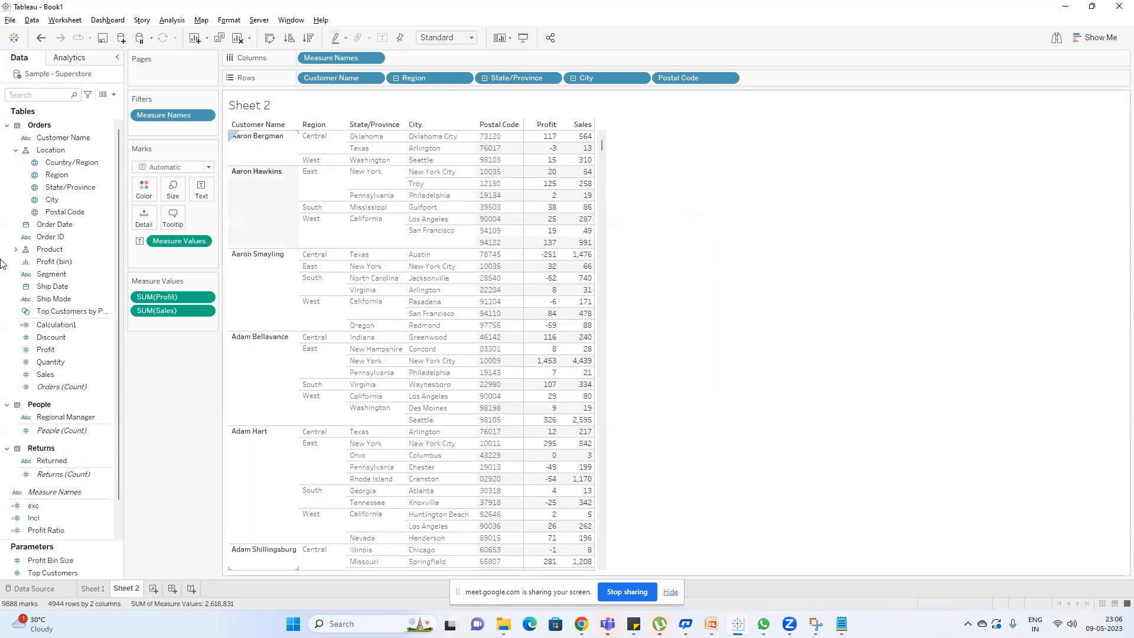
pyautogui.click(17, 93)
pyautogui.write('d')
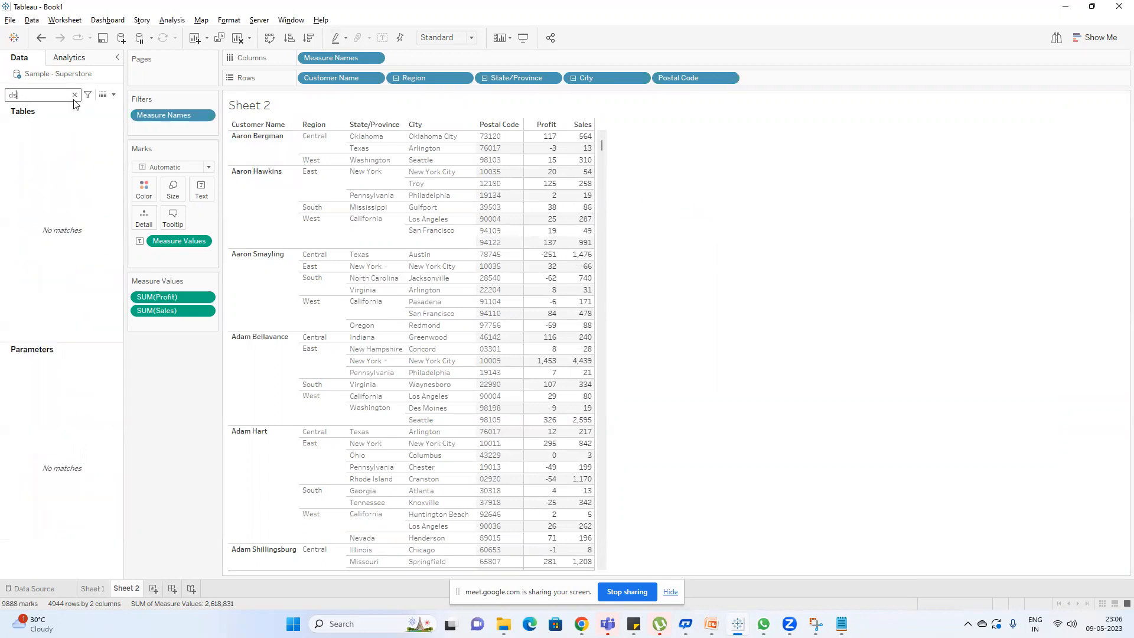
pyautogui.write('is')
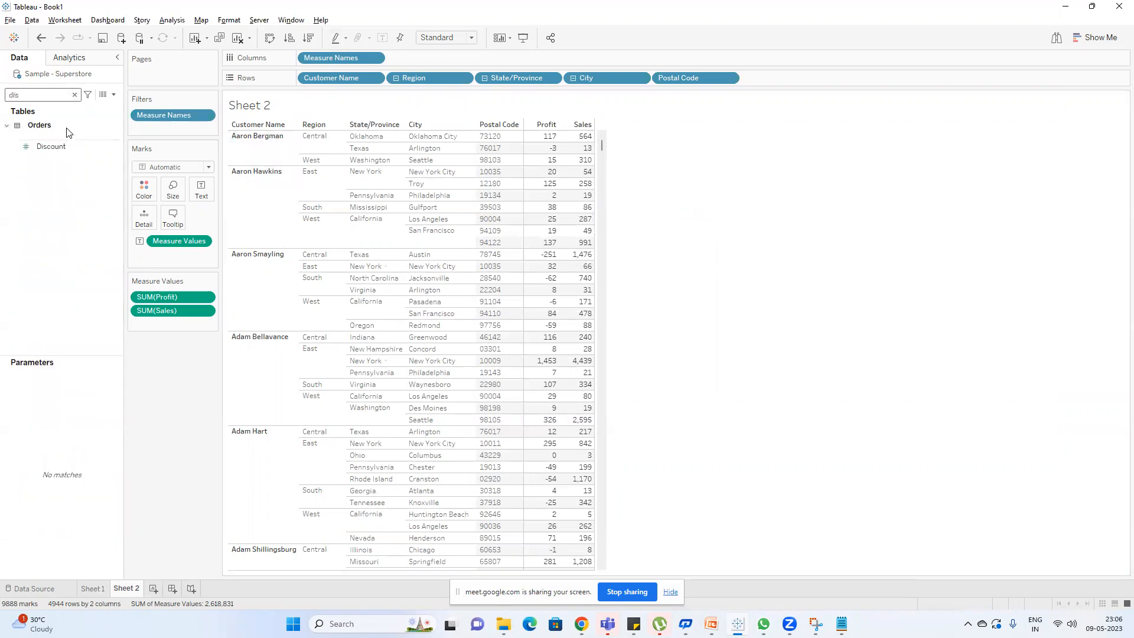
pyautogui.click(57, 147)
pyautogui.doubleClick(57, 149)
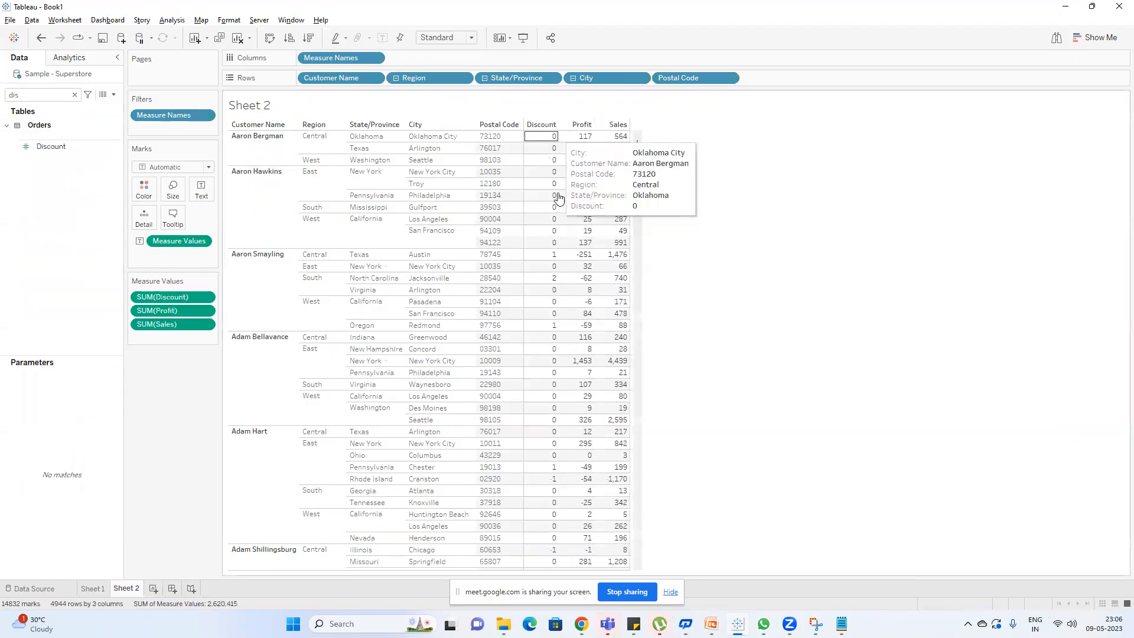
# Search the data fields for "date" and add Order Date to the rows between City and Postal Code.
pyautogui.hotkey('alt', 'Tab')
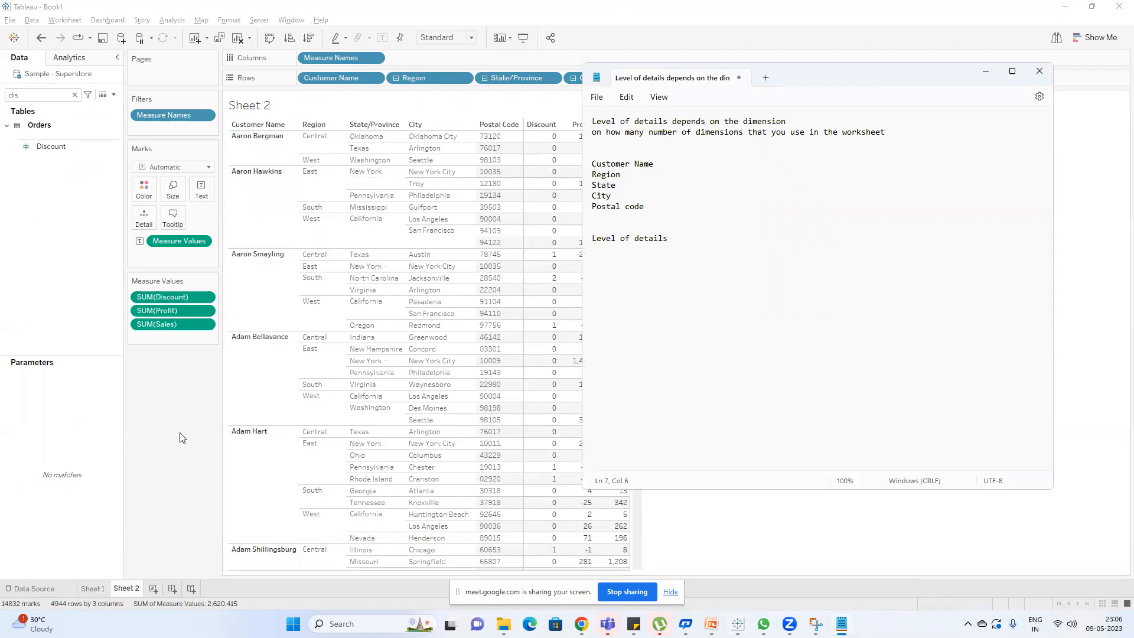
pyautogui.hotkey('alt', 'Tab')
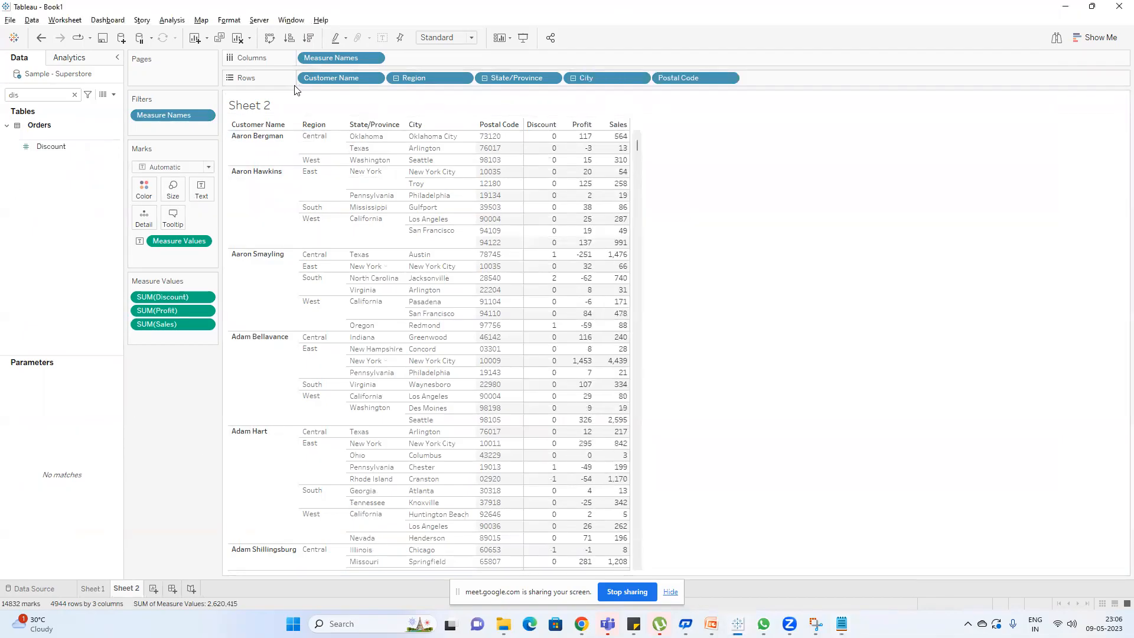
pyautogui.click(47, 90)
pyautogui.press('BackSpace')
pyautogui.press('BackSpace')
pyautogui.press('BackSpace')
pyautogui.write('date')
pyautogui.moveTo(55, 137); pyautogui.dragTo(662, 81)
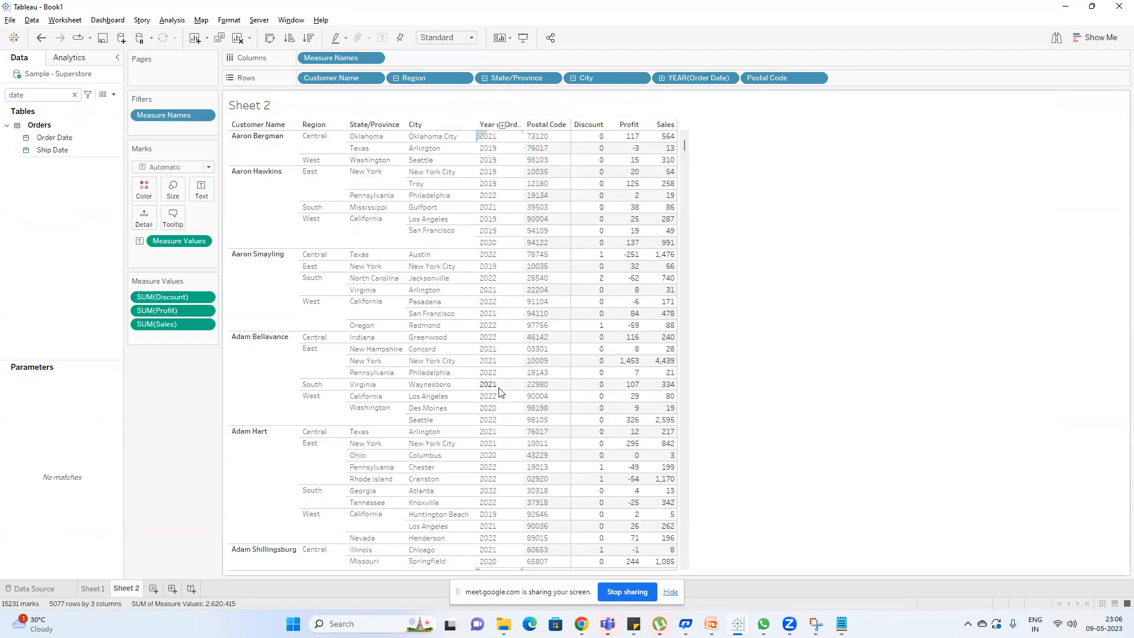
# Switch to Notepad and write "LOD are based on dimension" and "what is the LOD of" on two lines below the dimension list.
pyautogui.hotkey('alt', 'Tab')
pyautogui.click(687, 218)
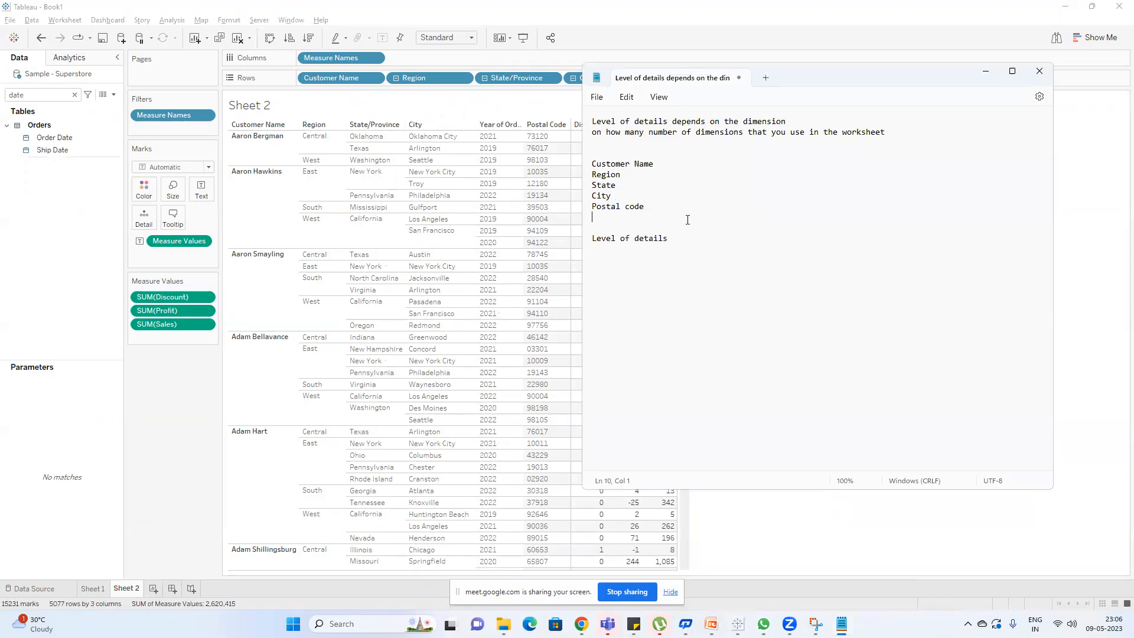
pyautogui.press('Return')
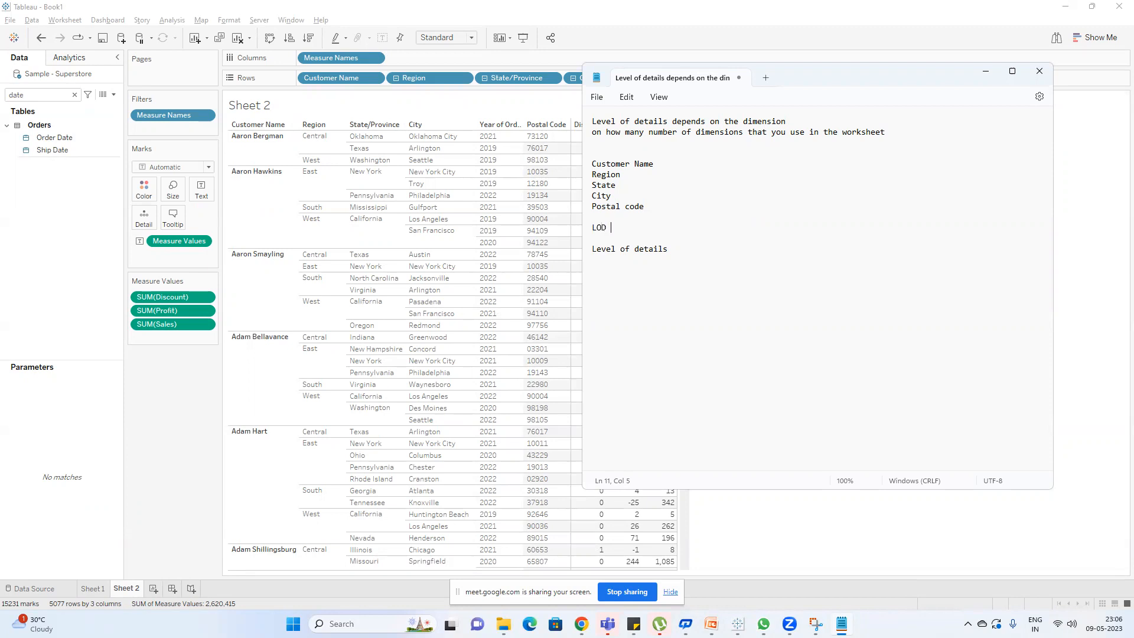
pyautogui.write('LOD are based on dimension')
pyautogui.press('Return')
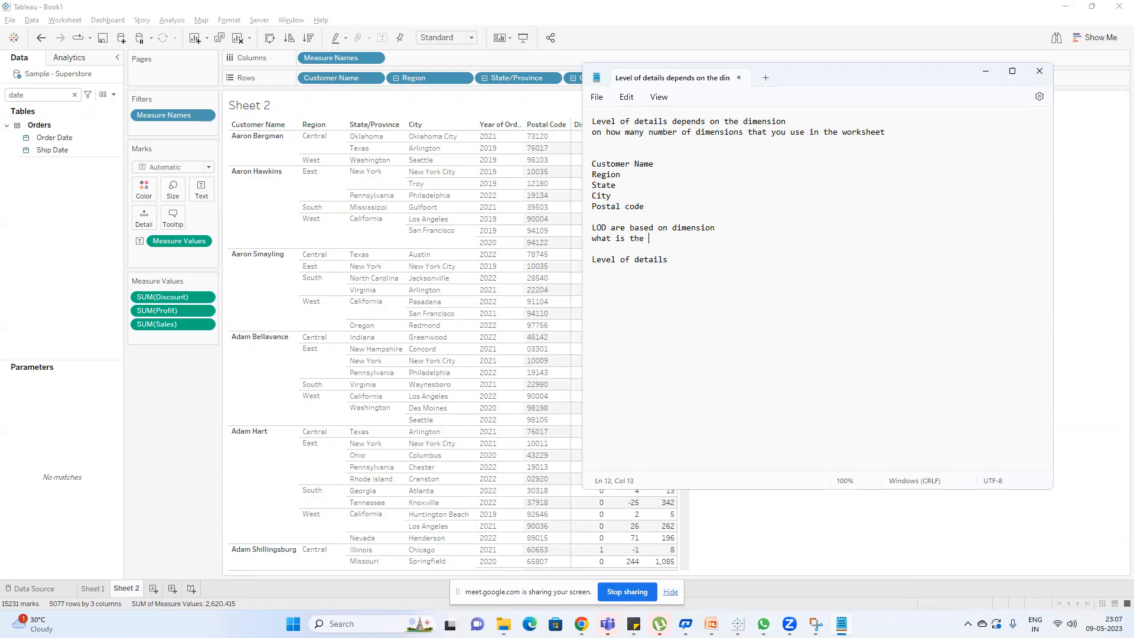
pyautogui.write('what is the LOD of')
# Copy the dimension list from Customer Name to Postal code and paste it below "what is the LOD of" in Notepad.
pyautogui.click(189, 435)
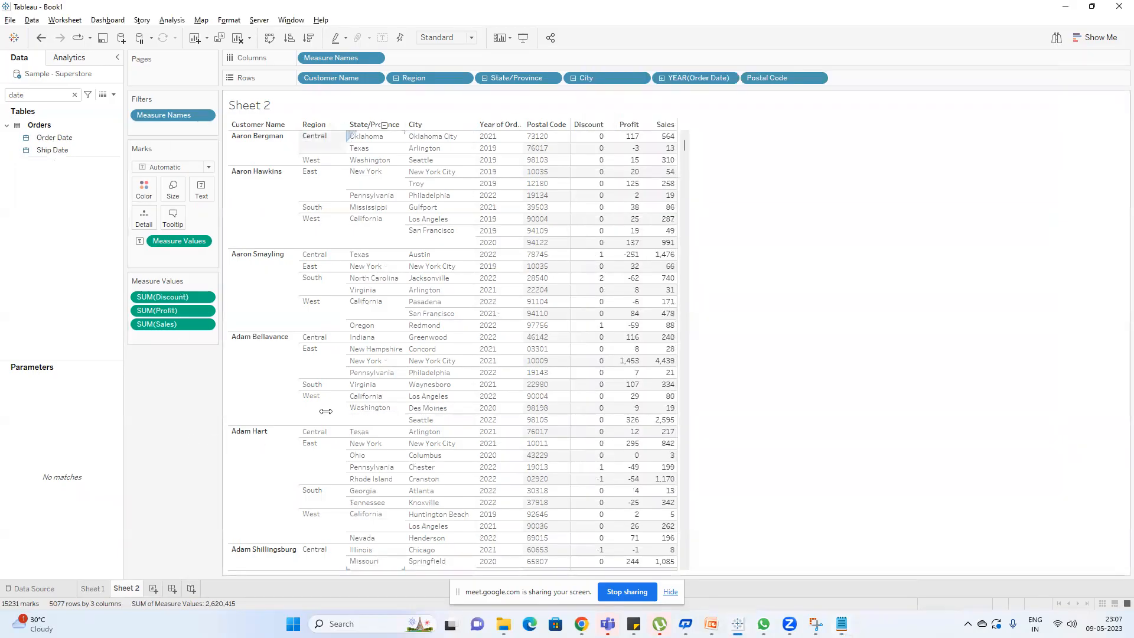
pyautogui.hotkey('alt', 'Tab')
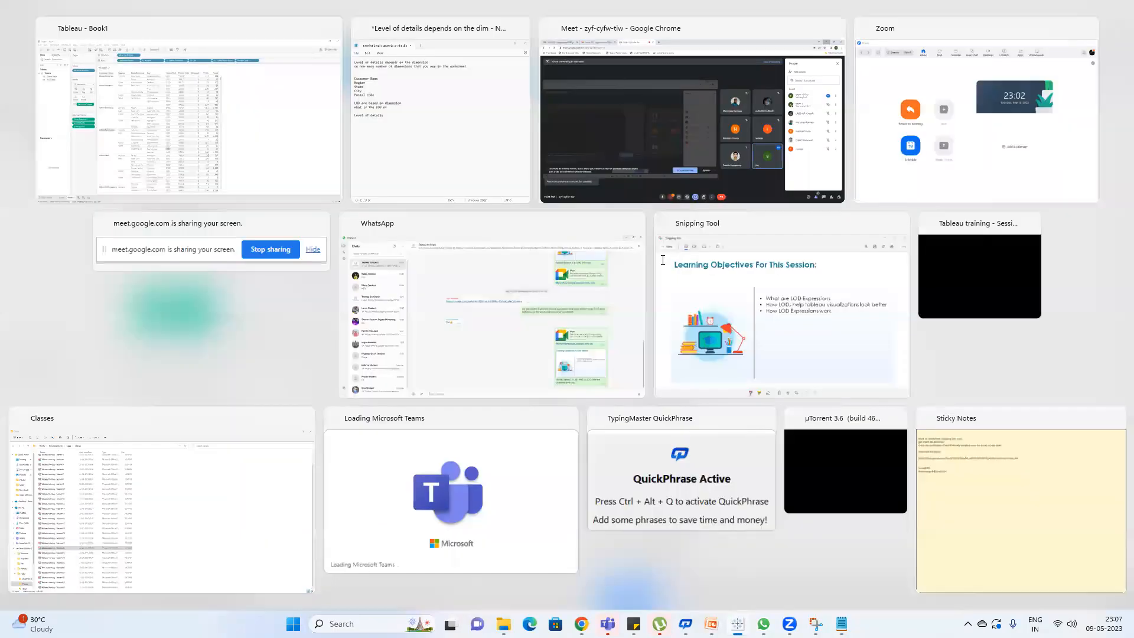
pyautogui.moveTo(653, 210); pyautogui.dragTo(564, 164)
pyautogui.hotkey('ctrl', 'c')
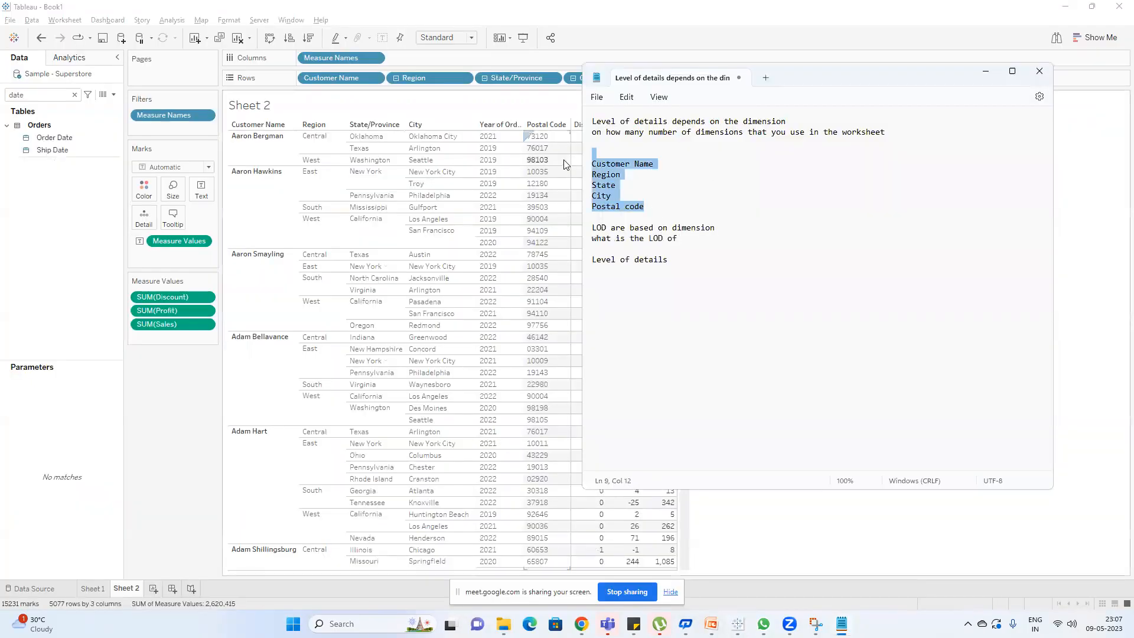
pyautogui.click(718, 246)
pyautogui.hotkey('ctrl', 'v')
# Add a "Date" line to the end of the copied dimension list and insert two blank lines before "Level of details".
pyautogui.click(180, 502)
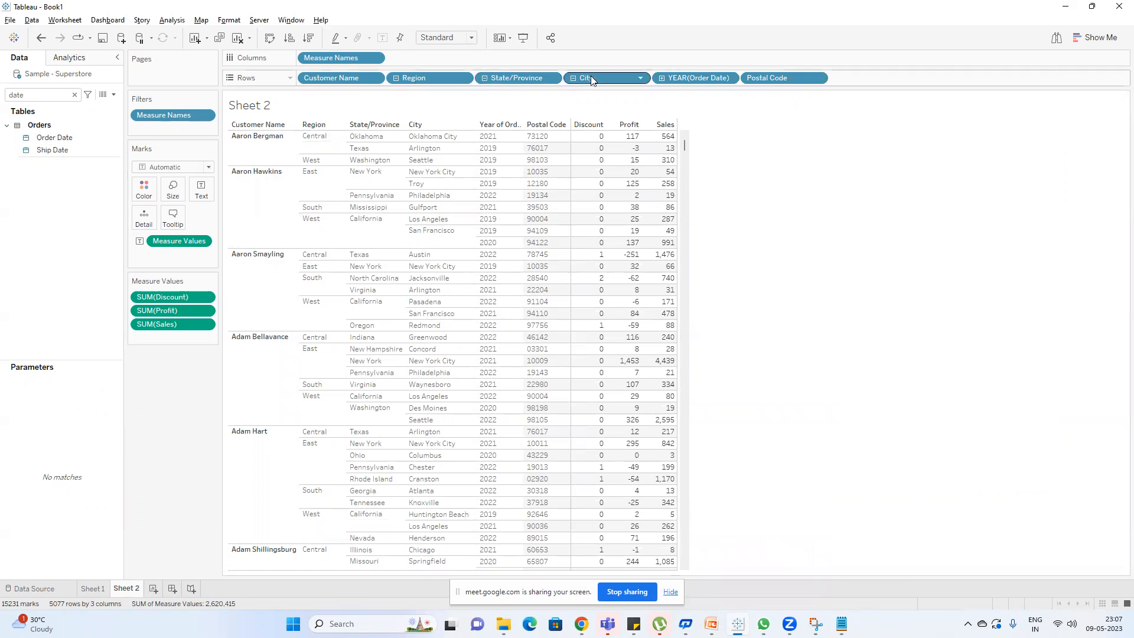
pyautogui.hotkey('alt', 'Tab')
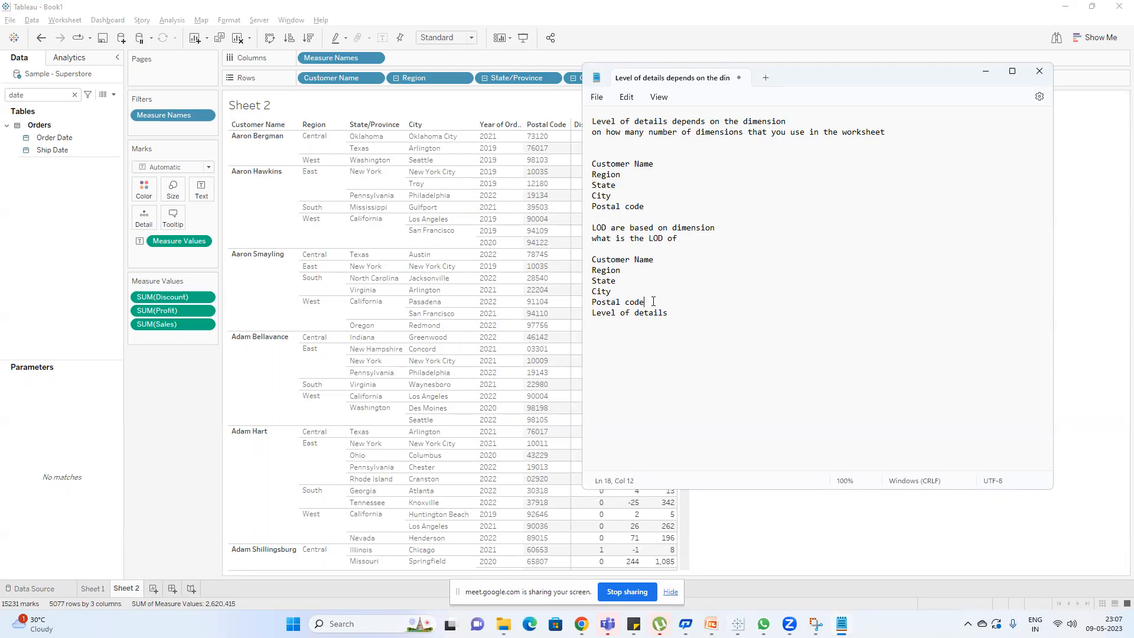
pyautogui.press('Return')
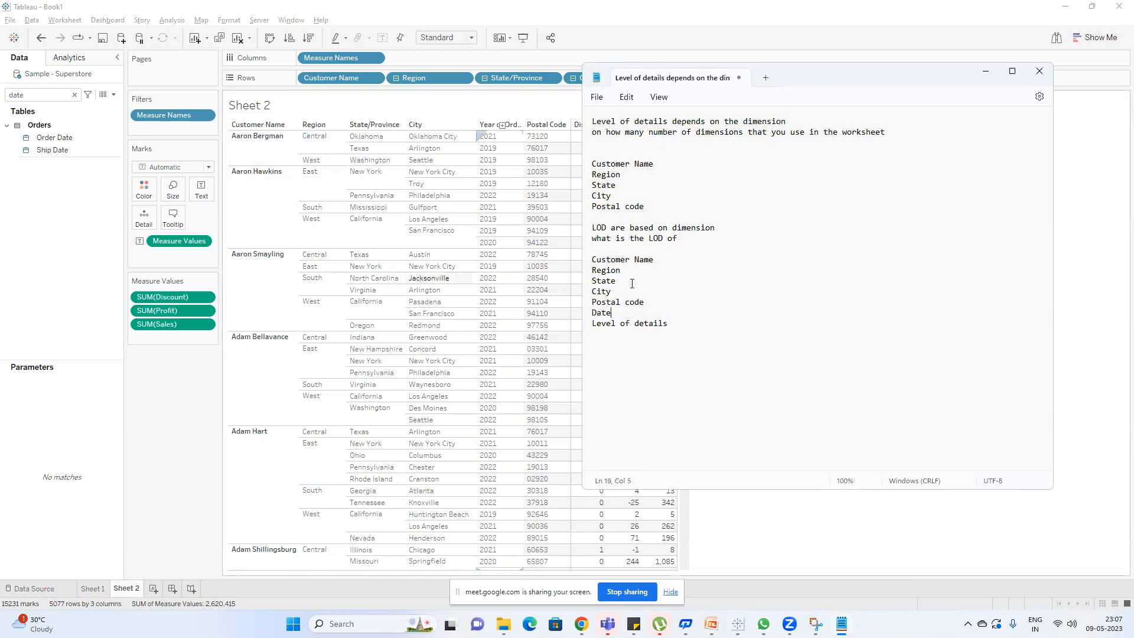
pyautogui.moveTo(592, 259); pyautogui.dragTo(683, 312)
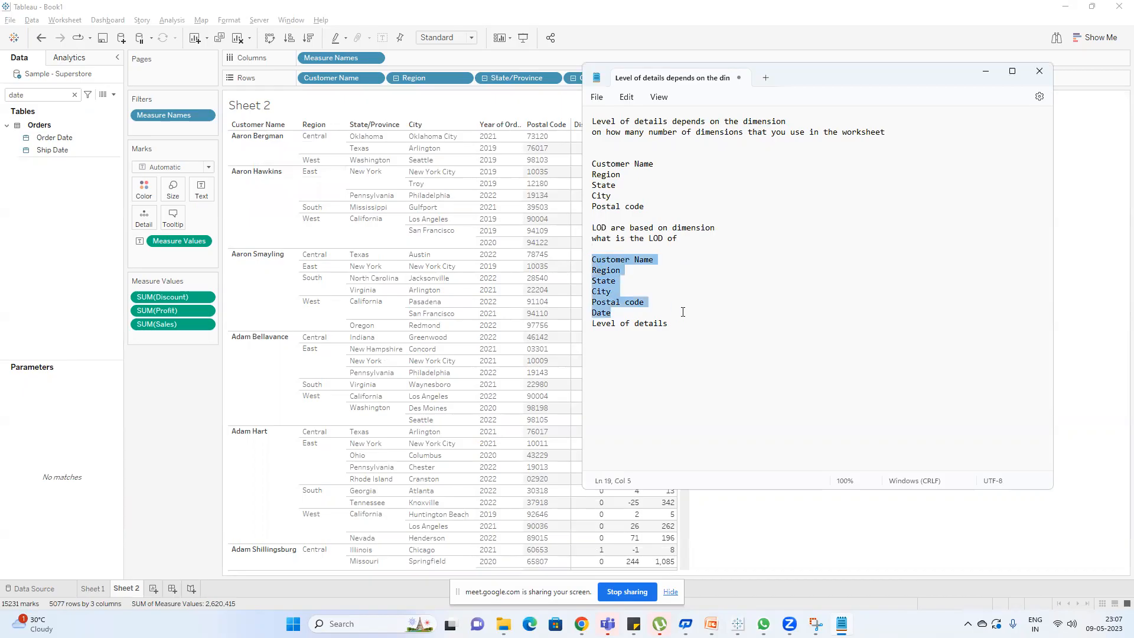
pyautogui.click(721, 343)
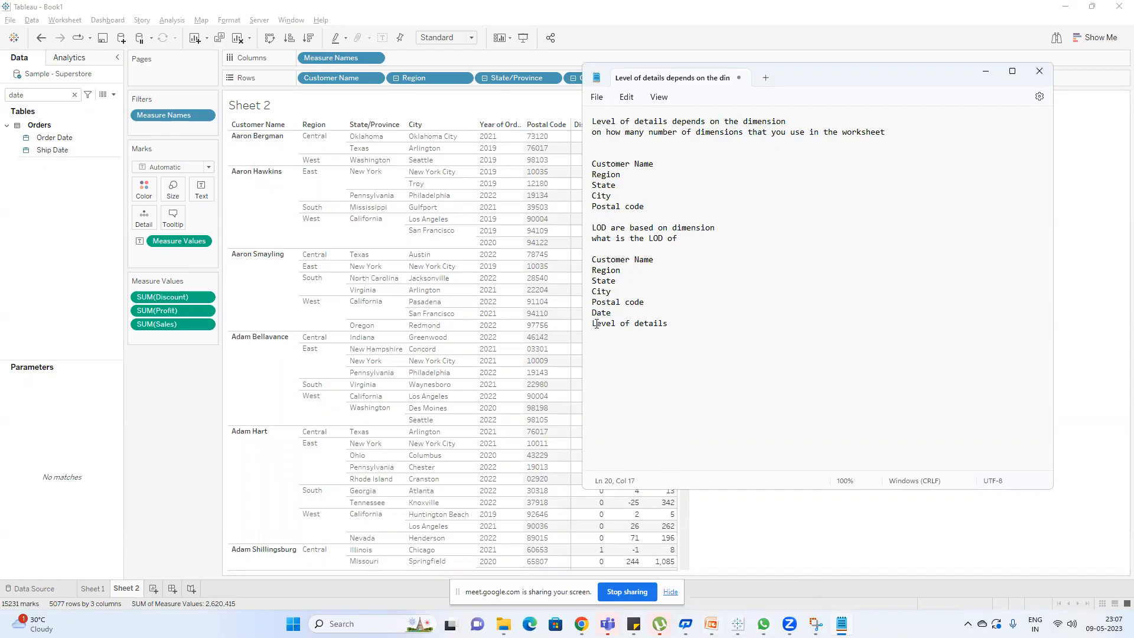
pyautogui.press('Return')
pyautogui.press('Return')
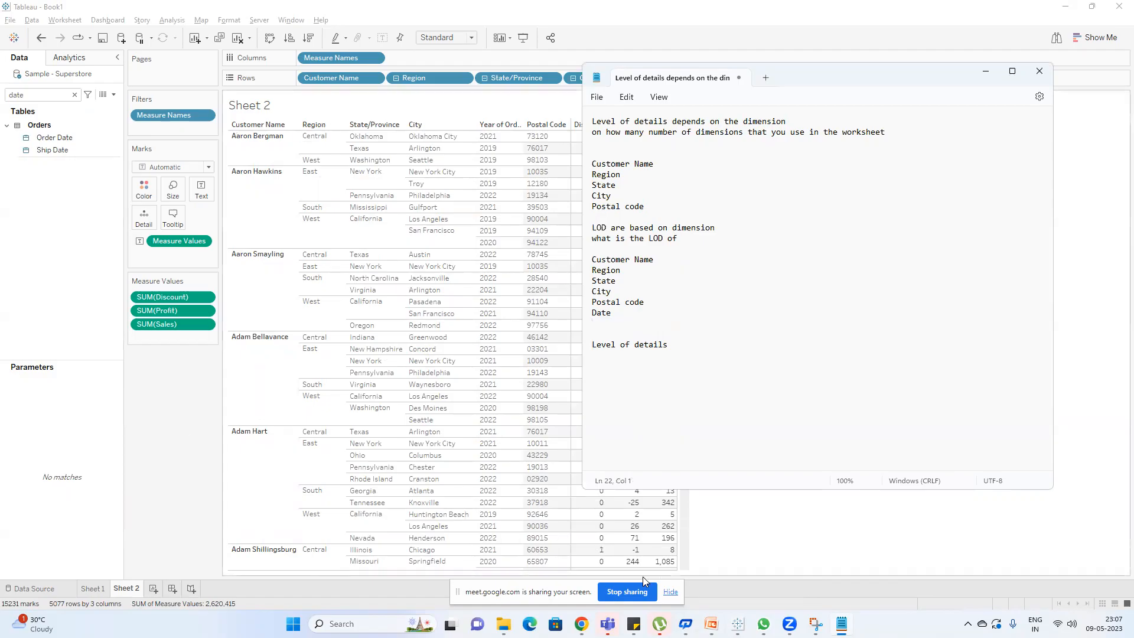
# Consult the "What are Viz LOD" slide in PowerPoint, and insert "VIZ" before "LOD of" in the Notepad line.
pyautogui.click(712, 624)
pyautogui.click(76, 379)
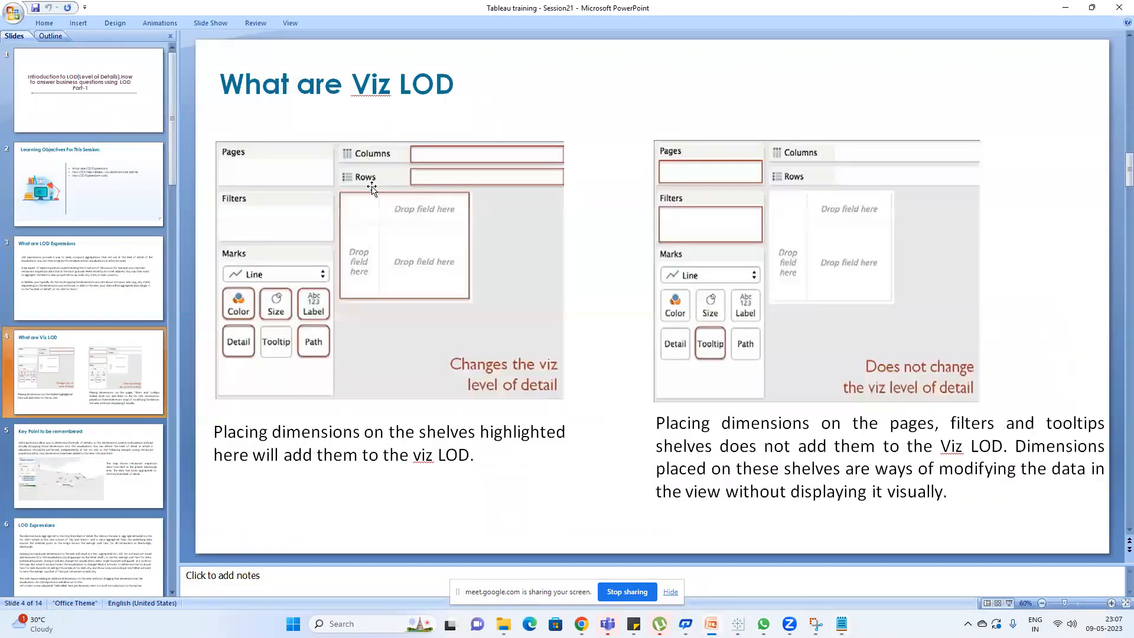
pyautogui.press('super+Tab')
pyautogui.hotkey('alt', 'Tab')
pyautogui.click(595, 227)
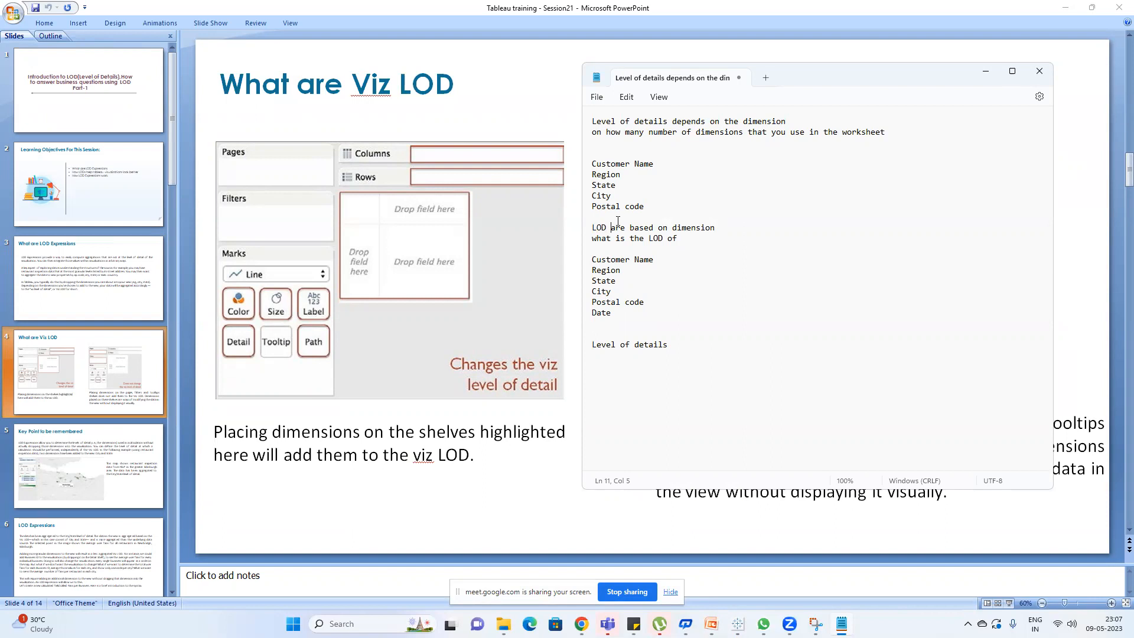
pyautogui.press('Down')
pyautogui.press('Down')
pyautogui.write('VIX')
pyautogui.press('BackSpace')
pyautogui.write('Z')
# Switch to the Google Meet call in Chrome, admit the waiting participant and minimize the browser window.
pyautogui.click(582, 625)
pyautogui.click(522, 547)
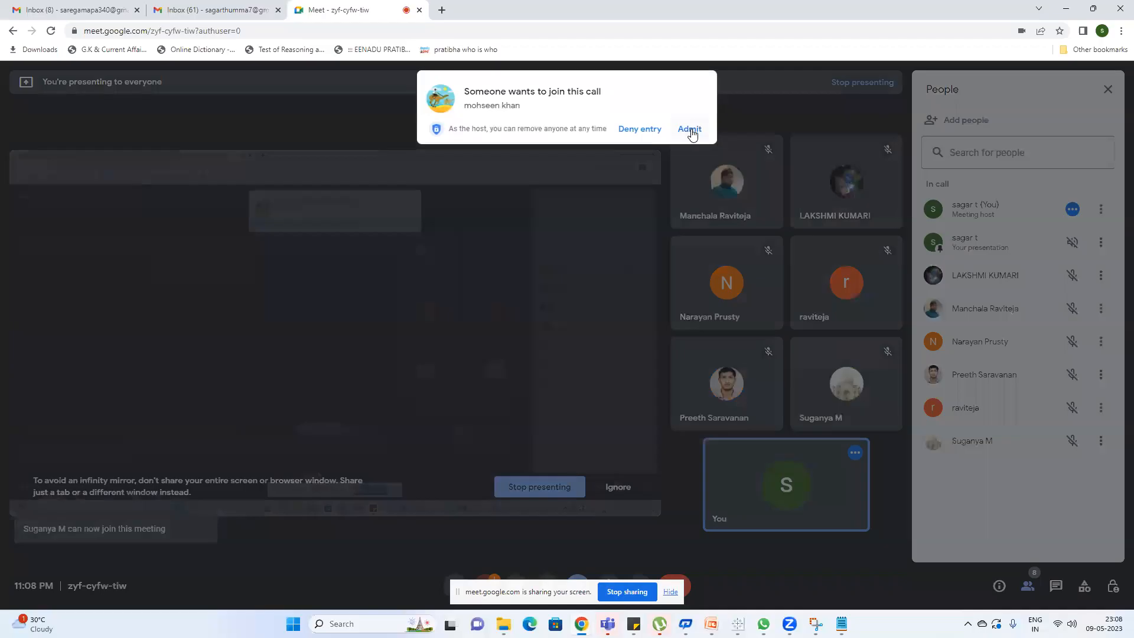
pyautogui.click(691, 131)
pyautogui.click(1066, 10)
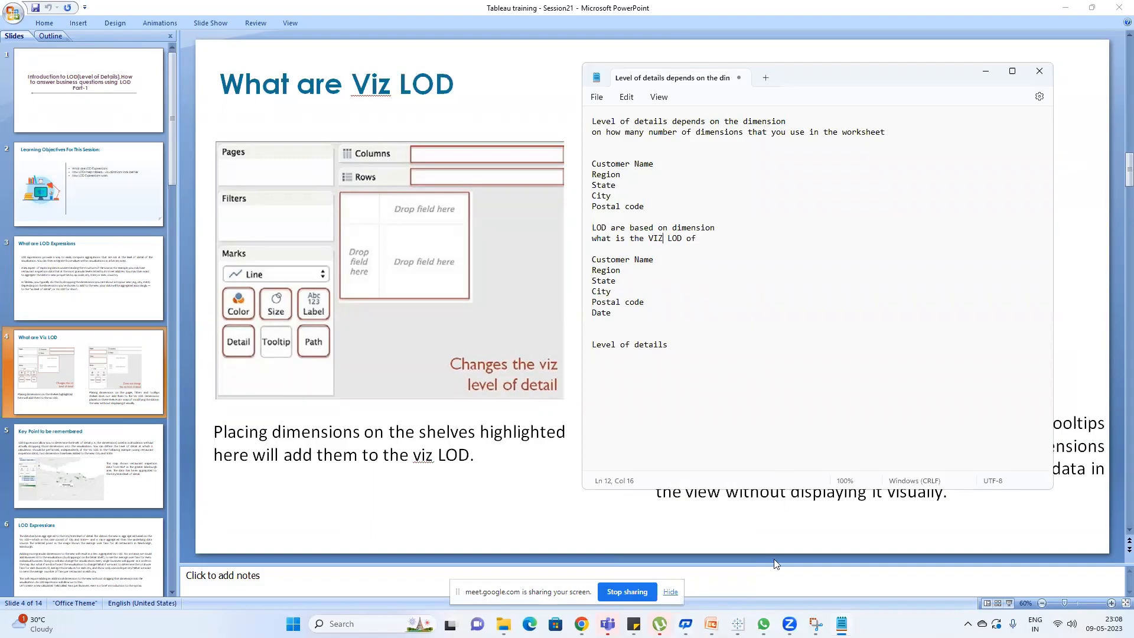
# Write "LOD functions enable us manipulate ,change the viz lod works" below "Level of details" in Notepad, with Tableau behind it.
pyautogui.hotkey('alt', 'Tab')
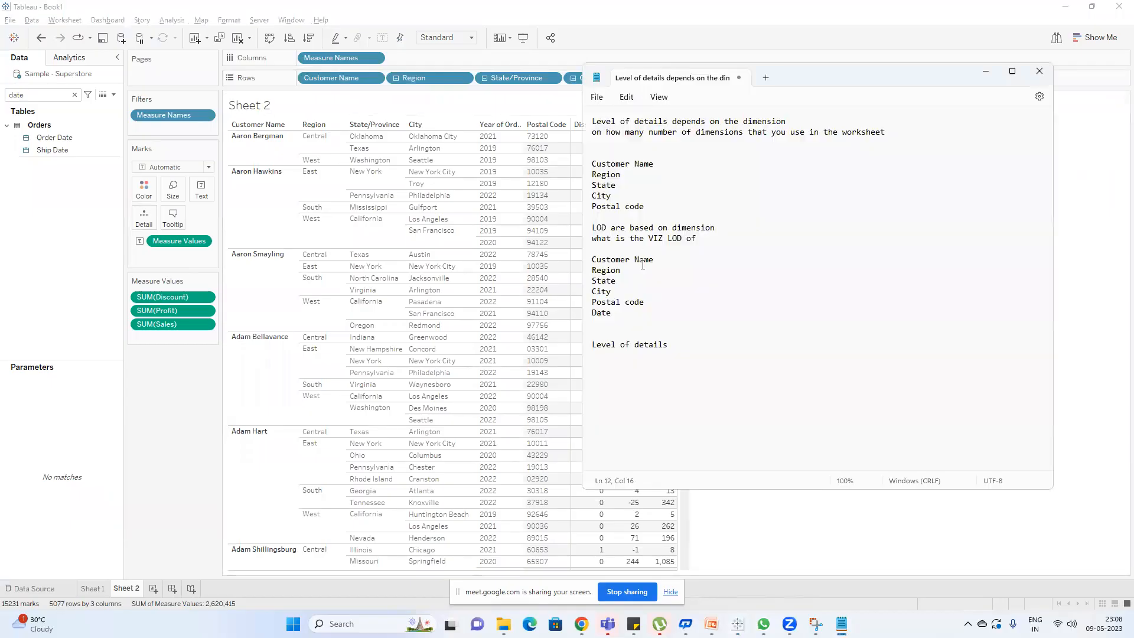
pyautogui.moveTo(619, 316); pyautogui.dragTo(585, 264)
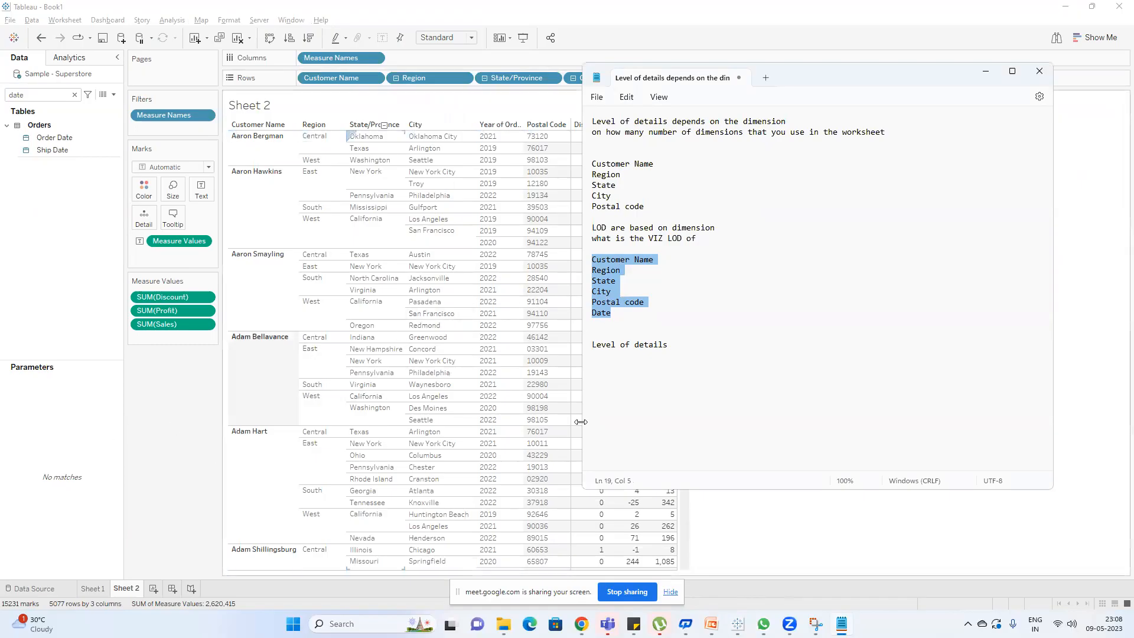
pyautogui.click(714, 345)
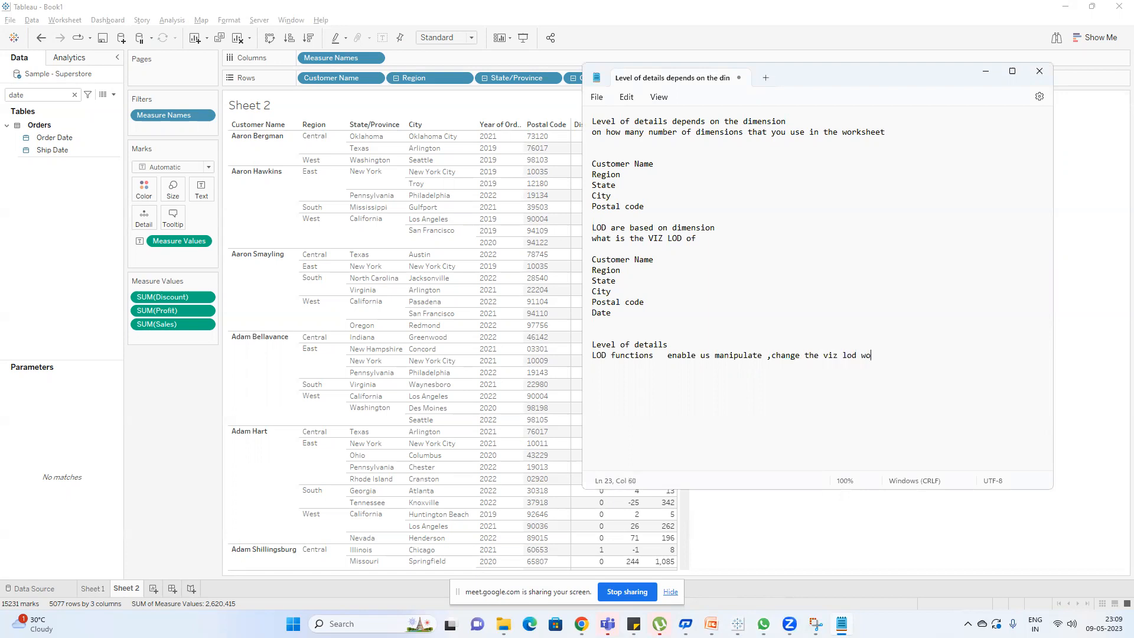
# Check the Google Meet call, return to Notepad and highlight the text from "what is the VIZ LOD of" to "Date".
pyautogui.moveTo(581, 624)
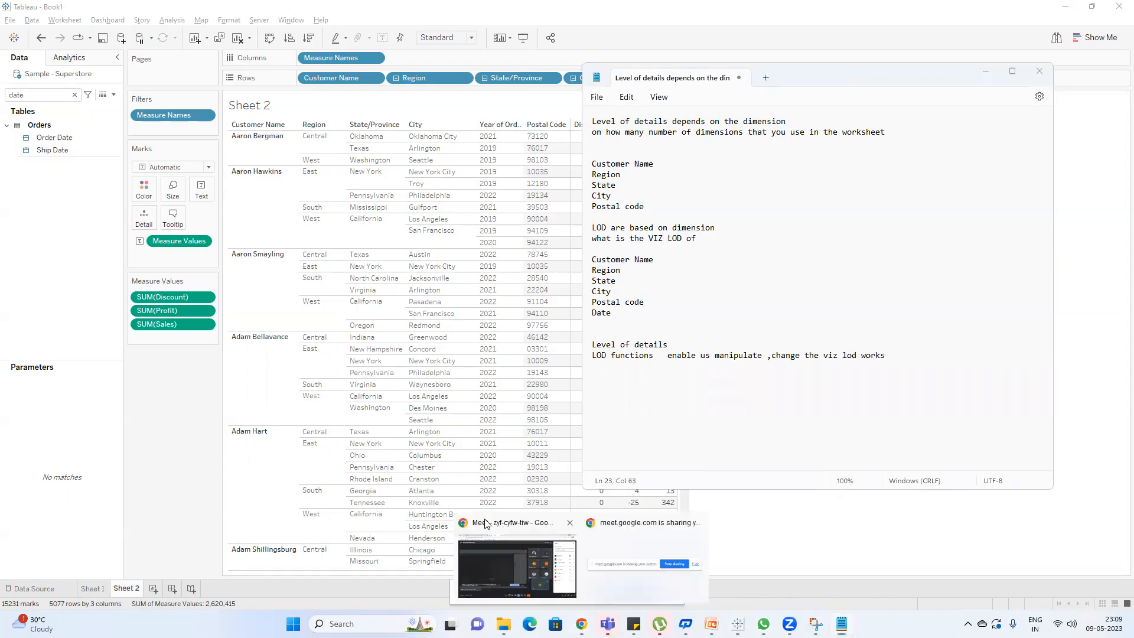
pyautogui.click(481, 550)
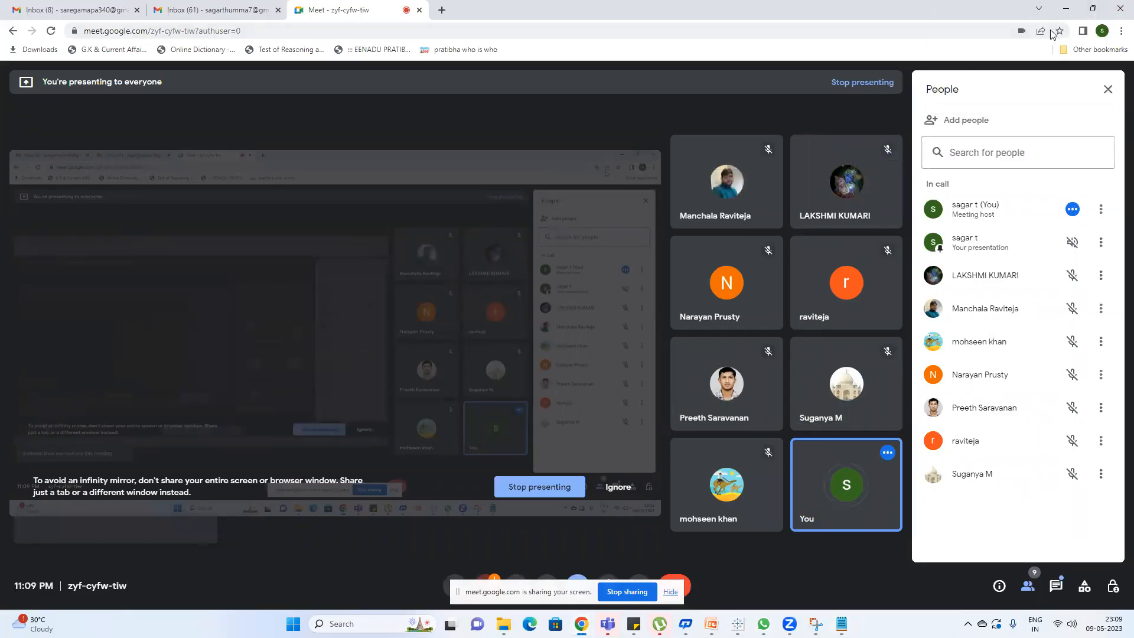
pyautogui.click(1094, 8)
pyautogui.hotkey('alt', 'Tab')
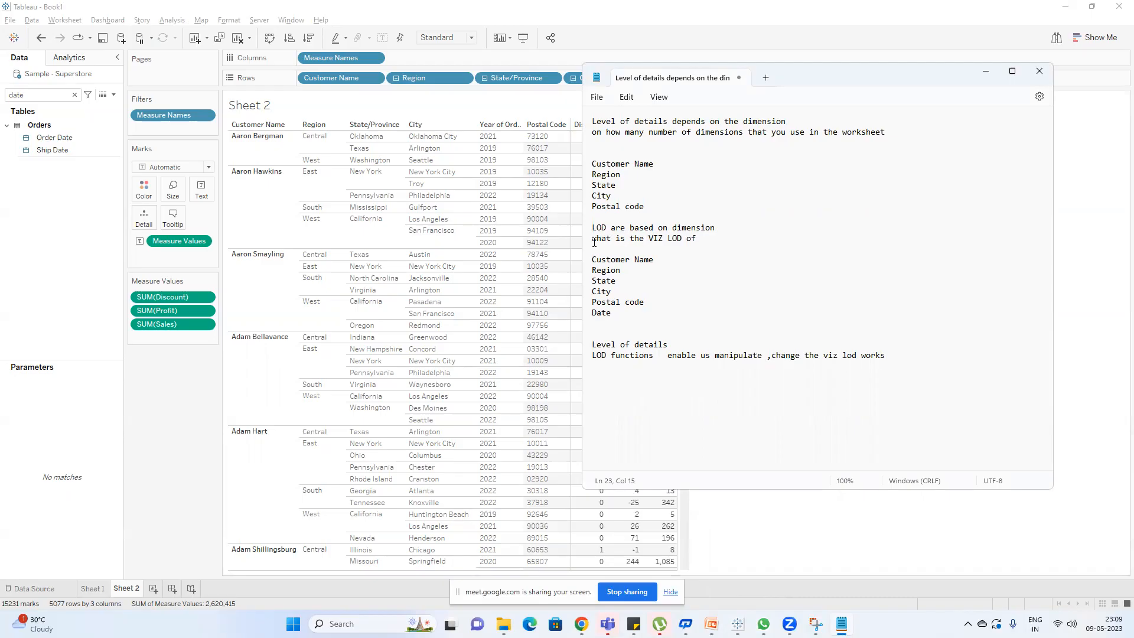
pyautogui.moveTo(594, 238); pyautogui.dragTo(670, 312)
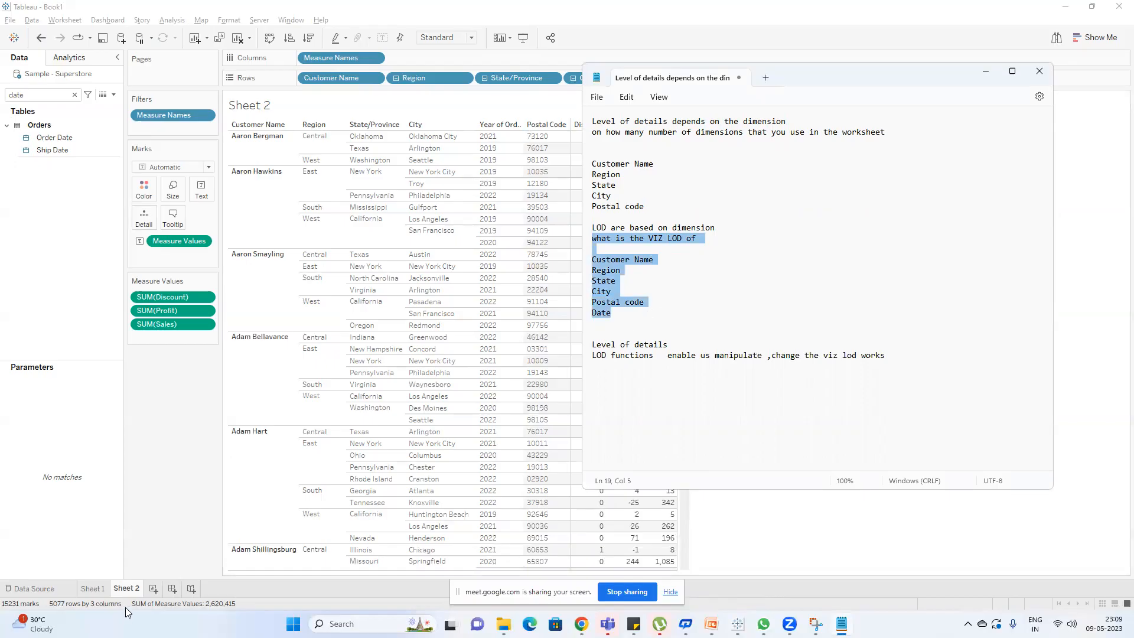
# Create a new Tableau worksheet with Region on the rows and Sales as text on the marks.
pyautogui.click(156, 592)
pyautogui.click(52, 93)
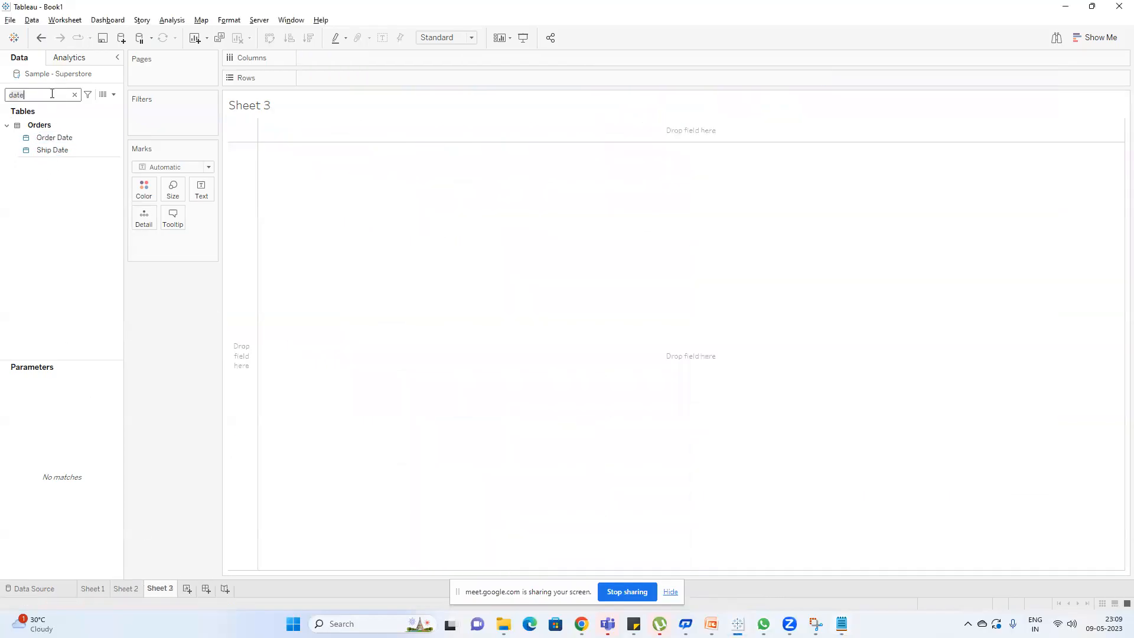
pyautogui.hotkey('ctrl', 'a')
pyautogui.write('reg')
pyautogui.moveTo(82, 166); pyautogui.dragTo(332, 83)
pyautogui.doubleClick(36, 95)
pyautogui.write('sa')
pyautogui.moveTo(56, 142); pyautogui.dragTo(216, 177)
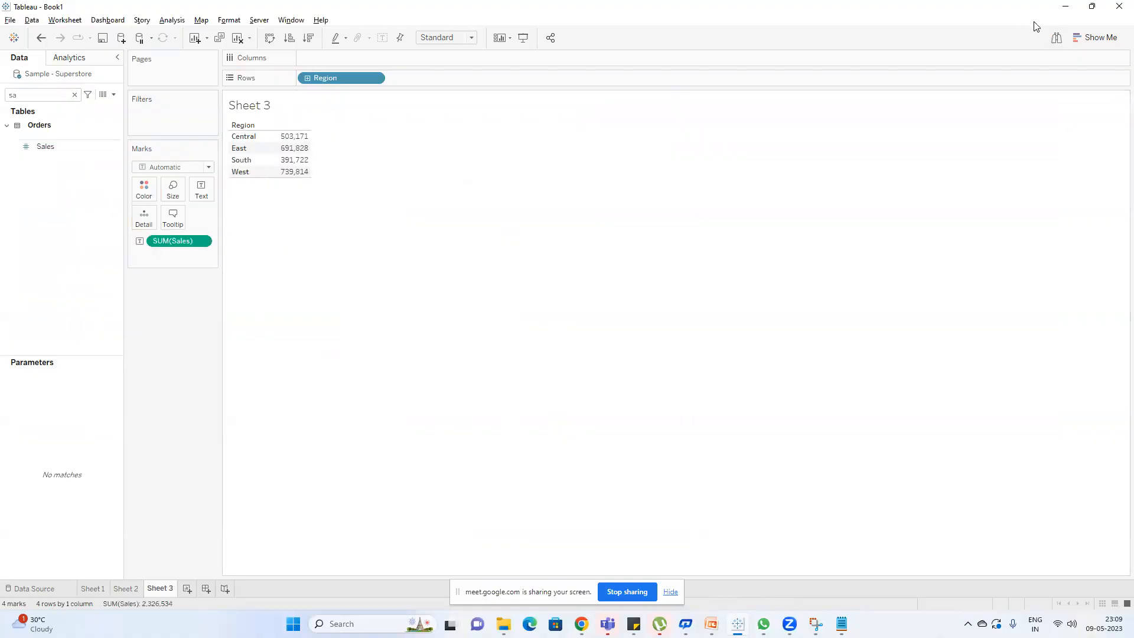
# Convert the Region sales table to a pie chart using Show Me.
pyautogui.click(1096, 37)
pyautogui.click(1108, 98)
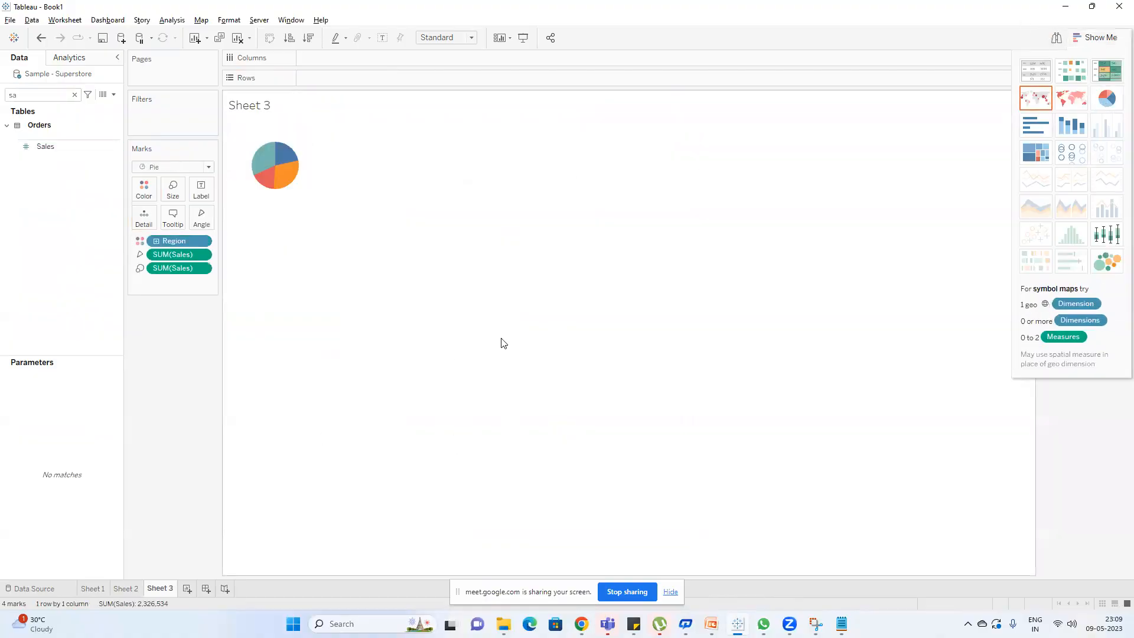
pyautogui.click(1082, 37)
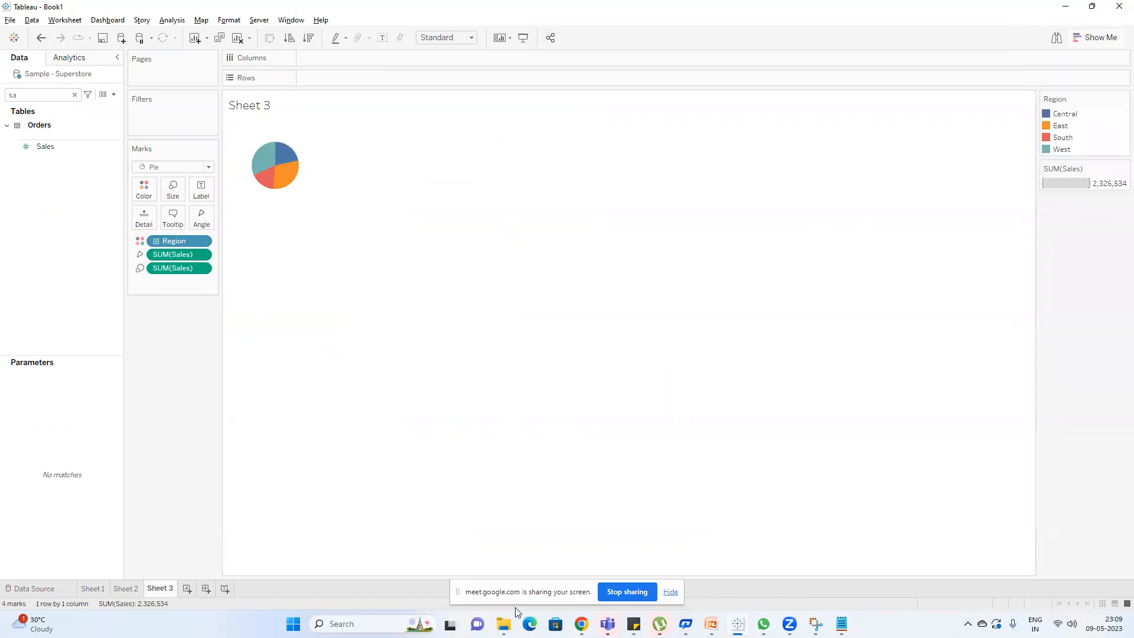
# Check the Google Meet call, read its in-call messages and return to Tableau.
pyautogui.moveTo(582, 624)
pyautogui.click(505, 575)
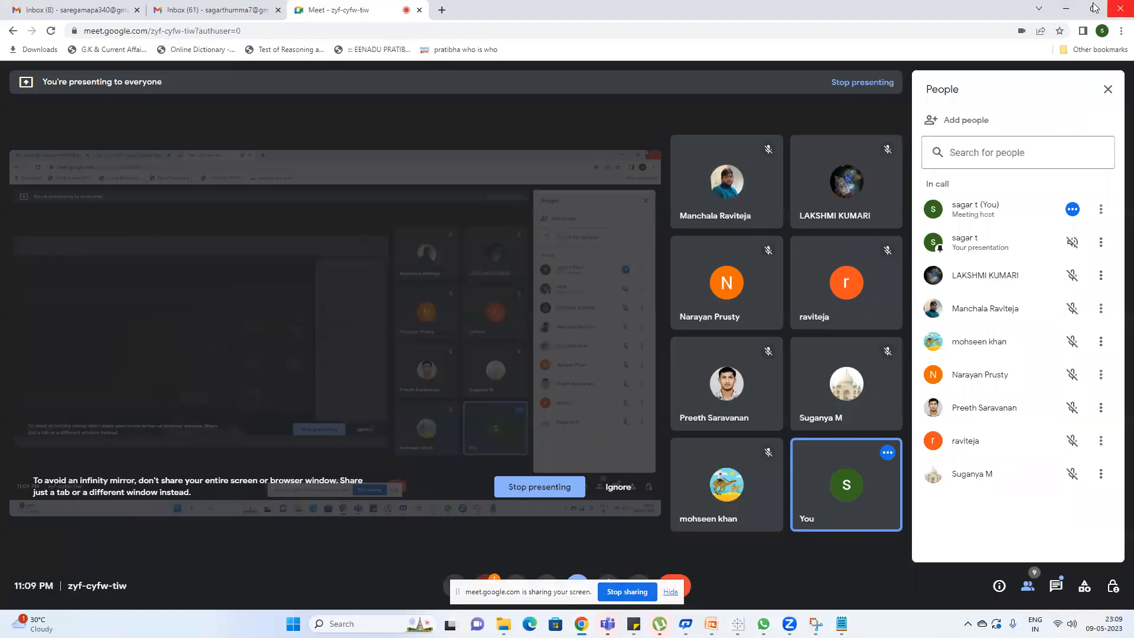
pyautogui.click(1074, 12)
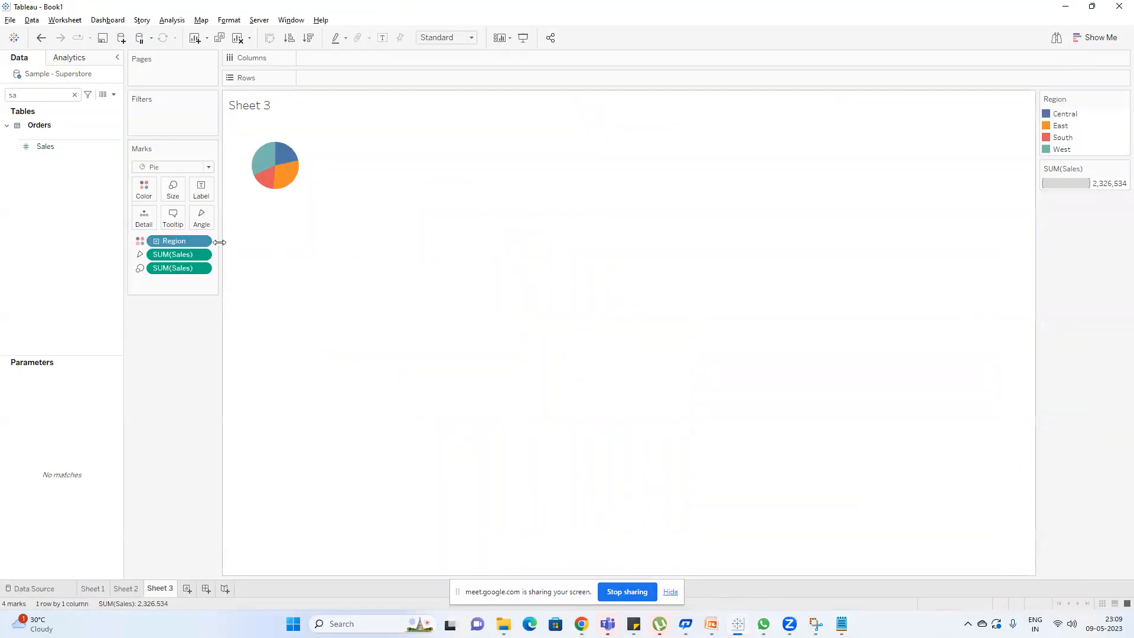
pyautogui.moveTo(581, 624)
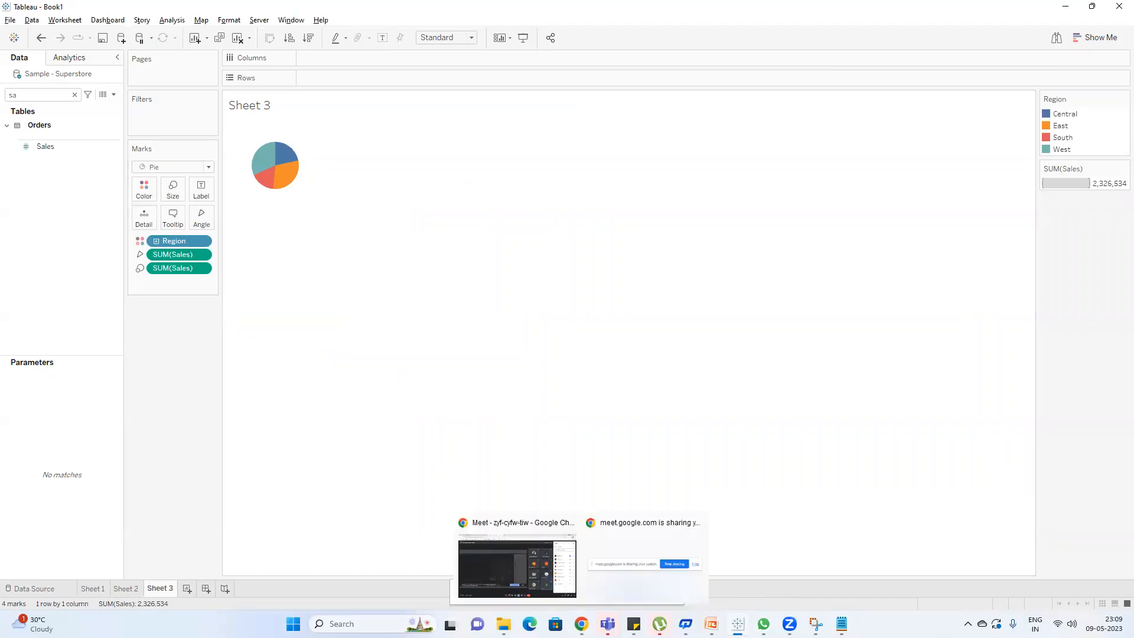
pyautogui.click(534, 577)
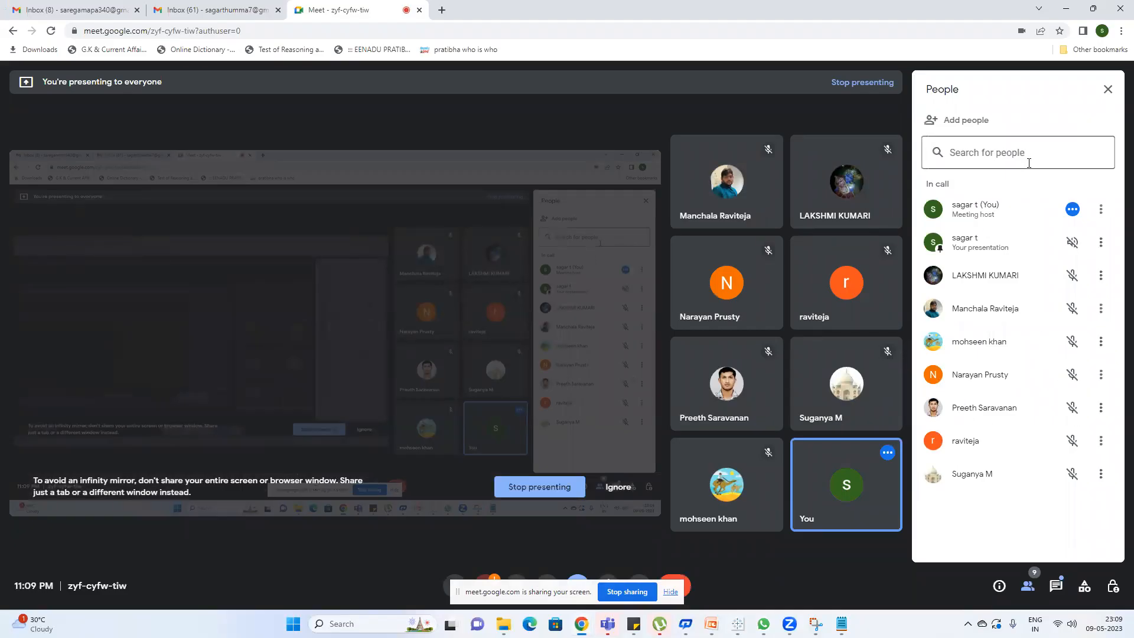
pyautogui.click(1055, 585)
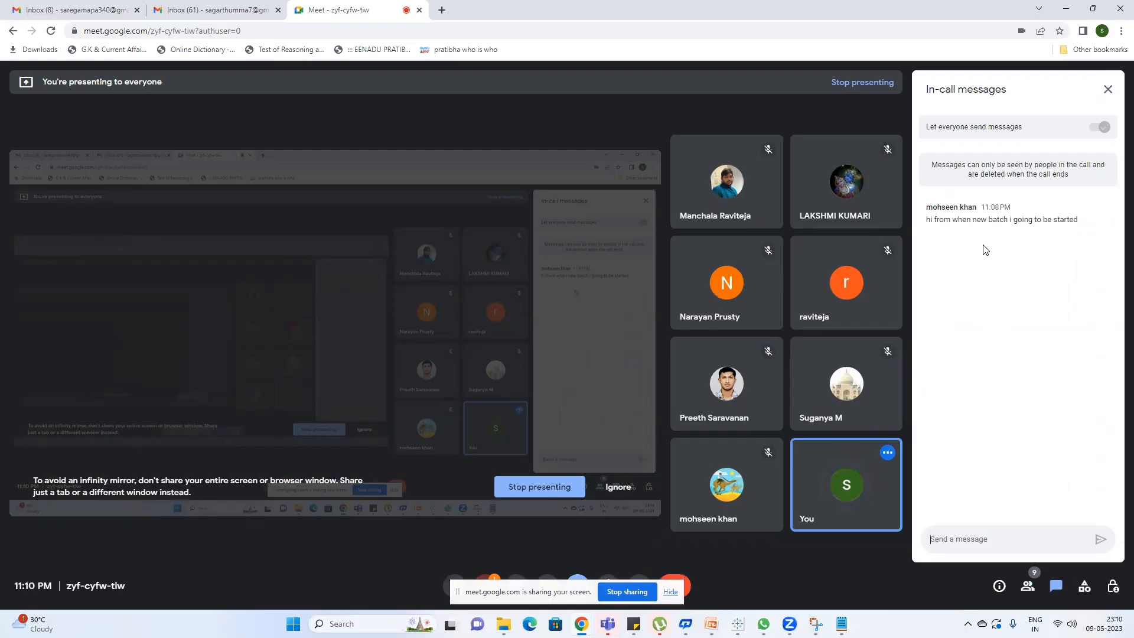
pyautogui.click(1063, 9)
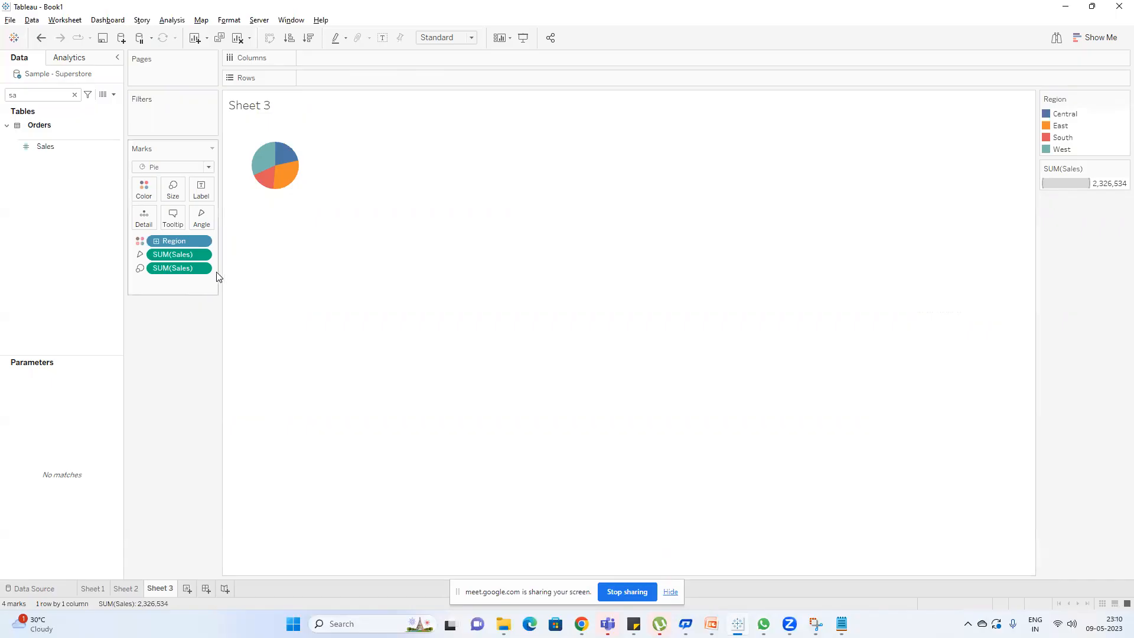
# Widen the Marks card on the pie chart worksheet.
pyautogui.moveTo(218, 275); pyautogui.dragTo(248, 266)
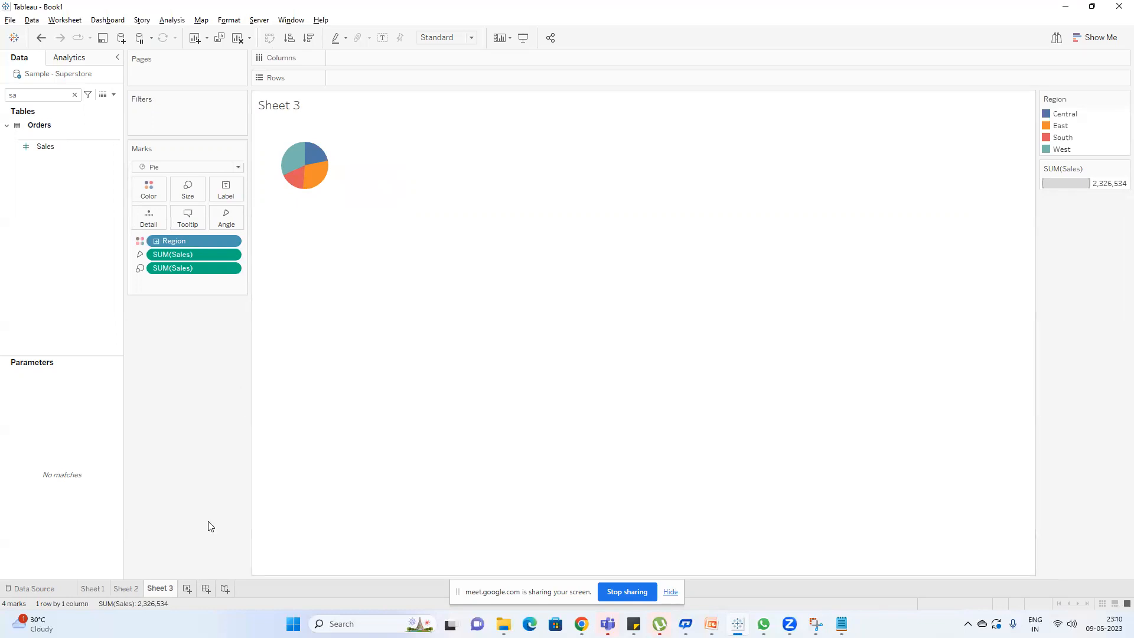
# Create a new worksheet, clear the field search and build a map from Region and State/Province.
pyautogui.click(186, 588)
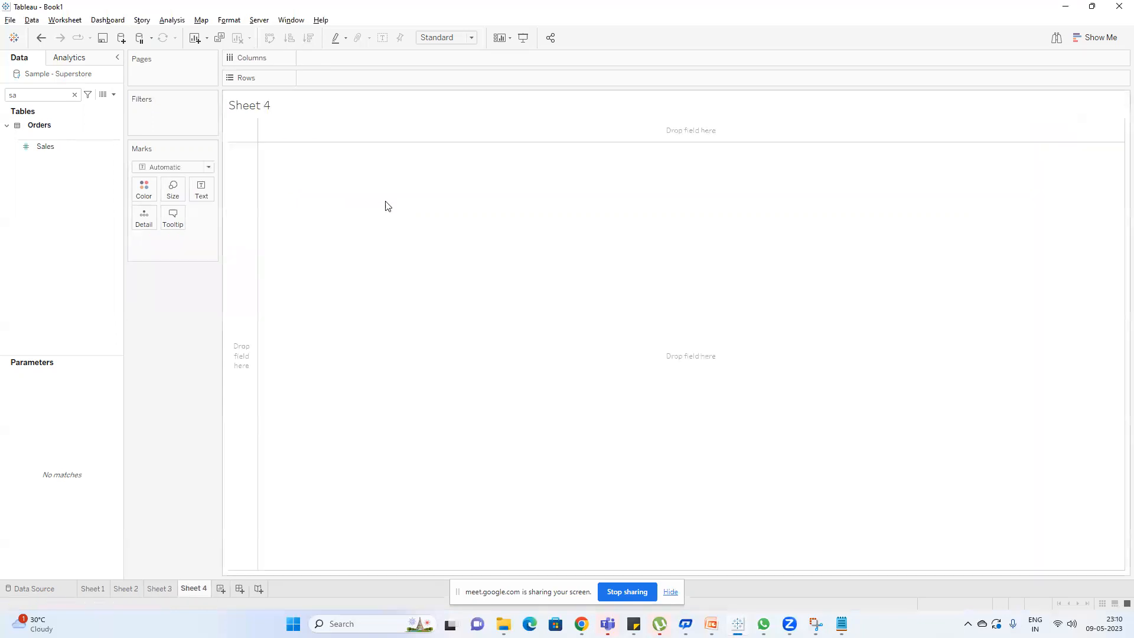
pyautogui.click(74, 95)
pyautogui.click(66, 177)
pyautogui.click(66, 178)
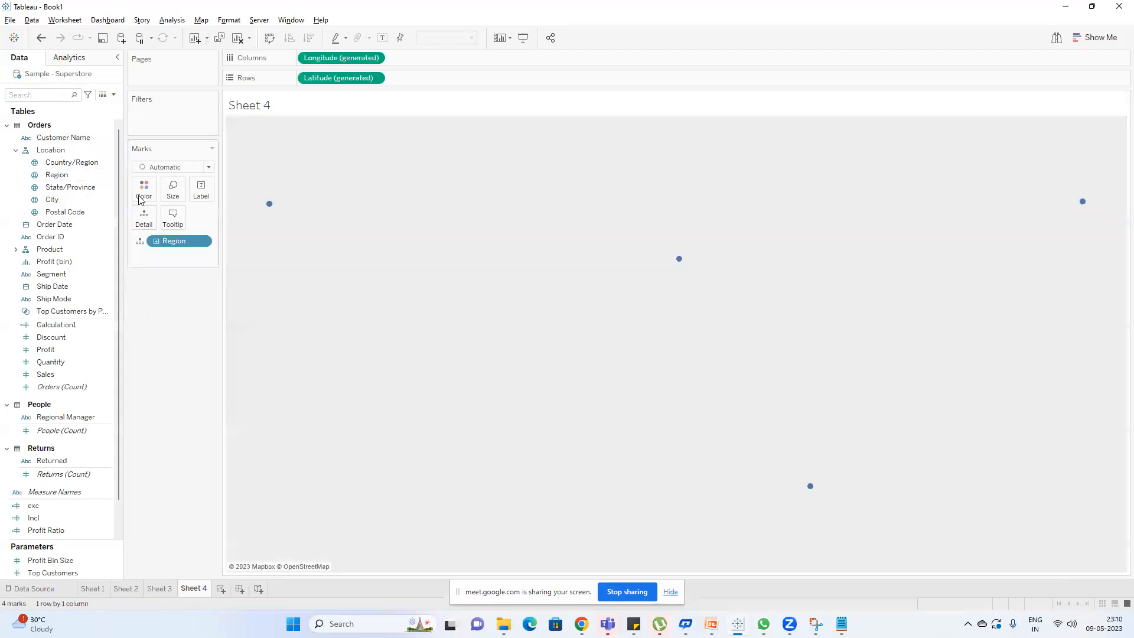
pyautogui.click(59, 187)
pyautogui.doubleClick(64, 190)
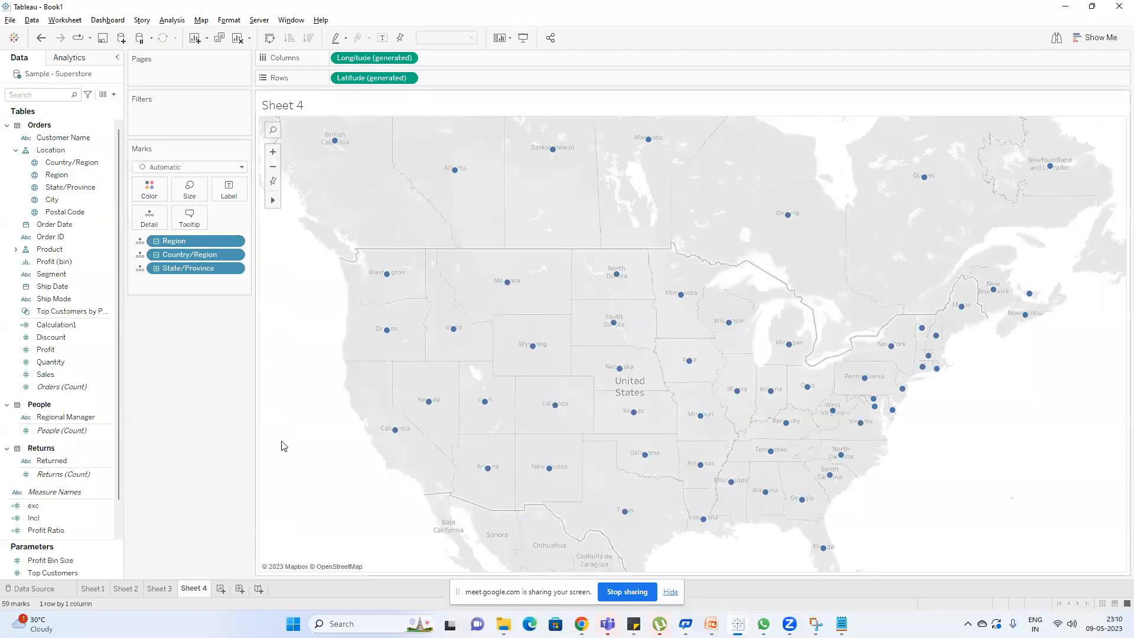
# Review the marks on Sheet 3, the row dimensions on Sheet 2 and the "What are Viz LOD" slide in PowerPoint.
pyautogui.click(160, 589)
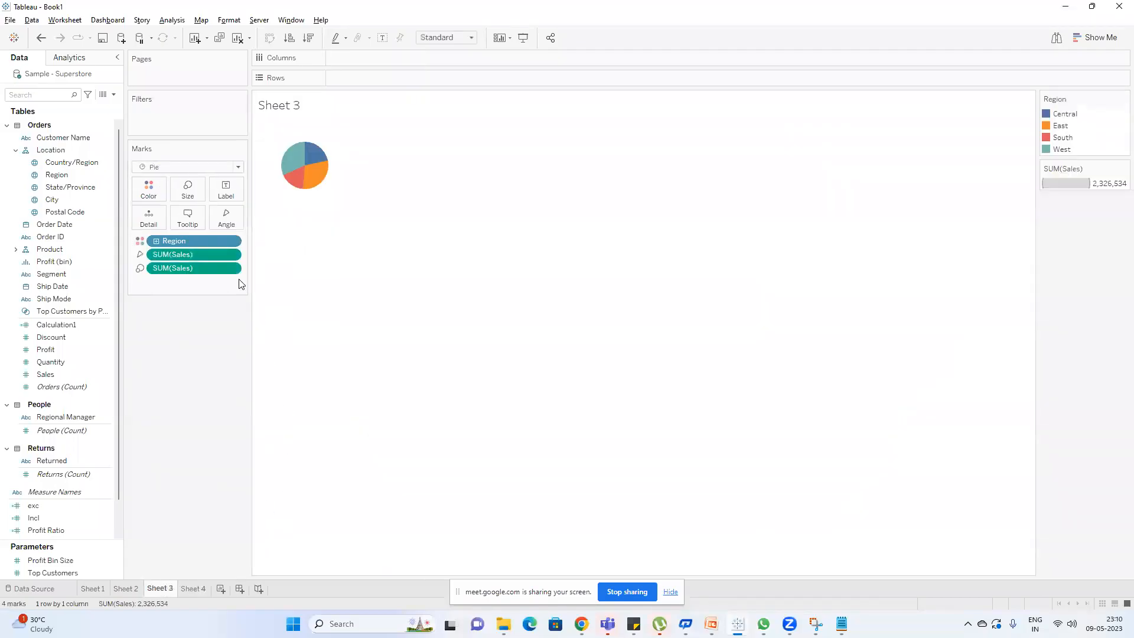
pyautogui.click(125, 589)
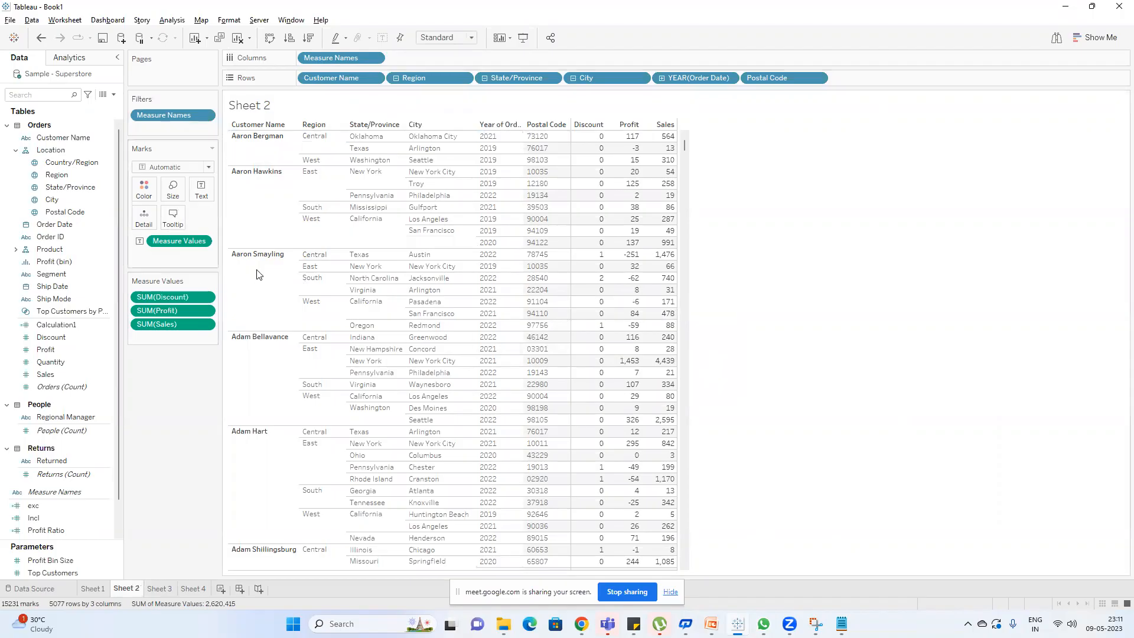
pyautogui.click(711, 624)
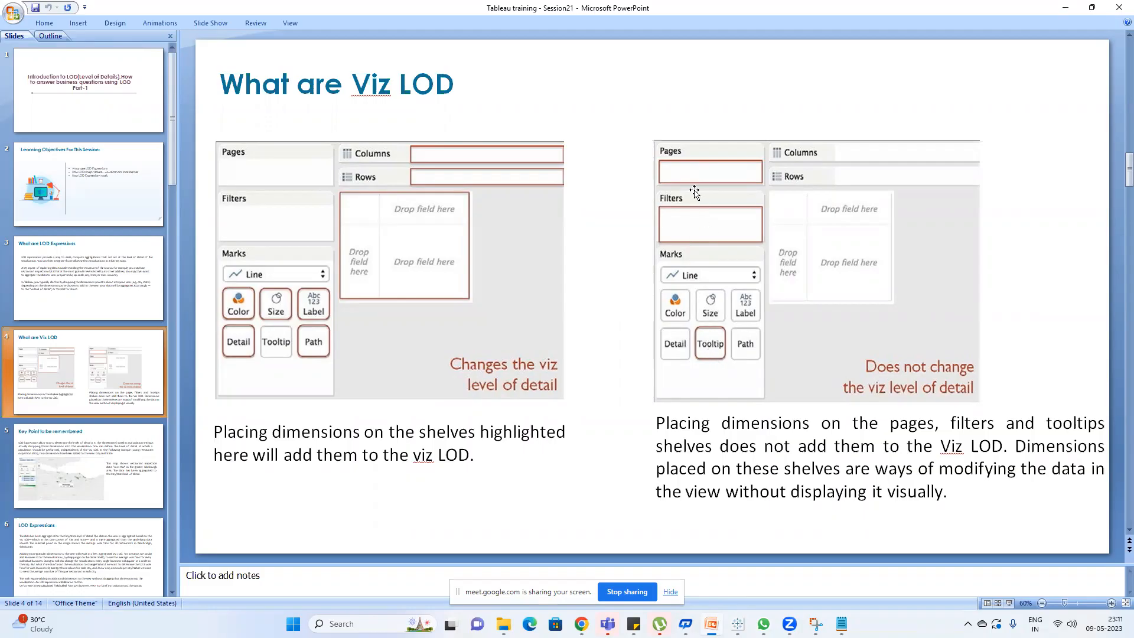
pyautogui.hotkey('alt', 'Tab')
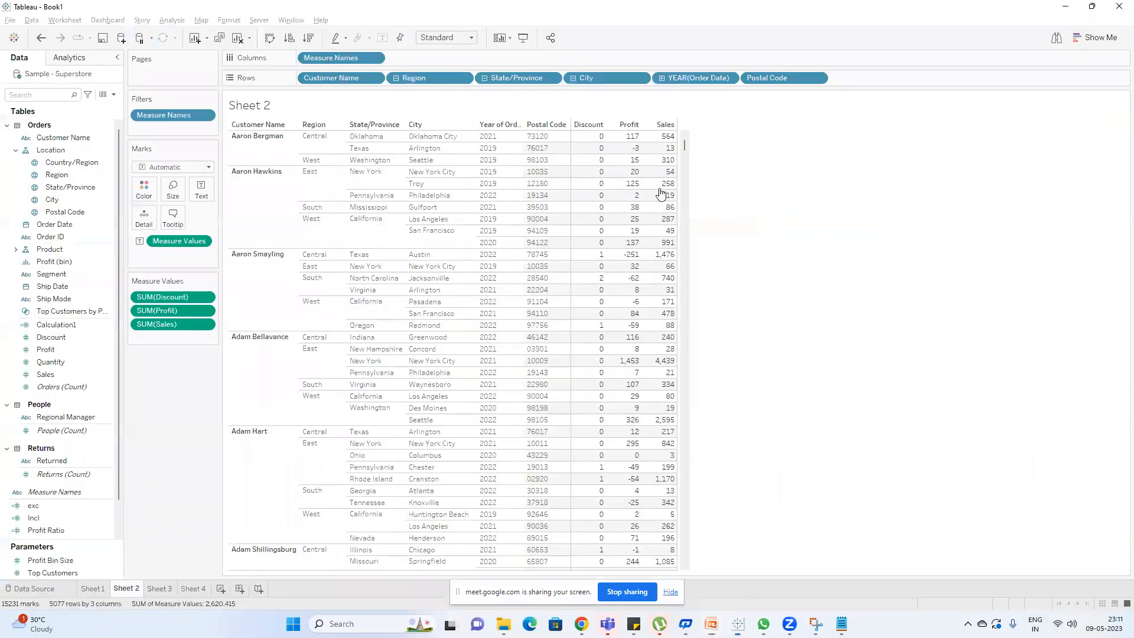
# Create a new worksheet and plot Sales on the rows against Profit on the columns.
pyautogui.click(220, 589)
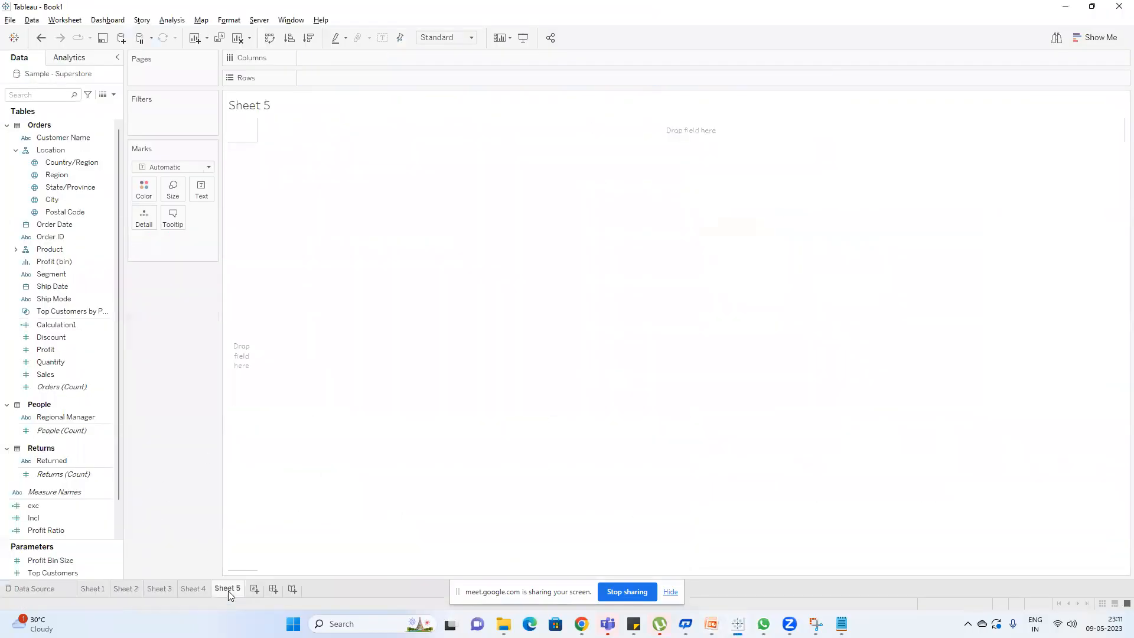
pyautogui.click(43, 98)
pyautogui.write('sa')
pyautogui.doubleClick(55, 147)
pyautogui.press('BackSpace')
pyautogui.press('BackSpace')
pyautogui.write('pr')
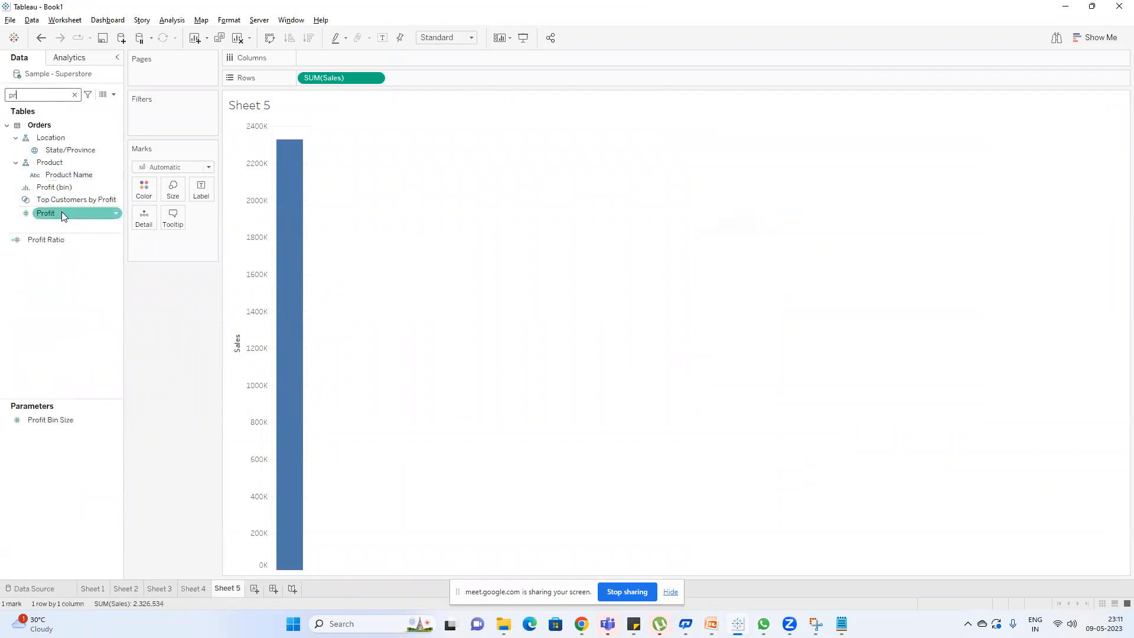
pyautogui.doubleClick(62, 213)
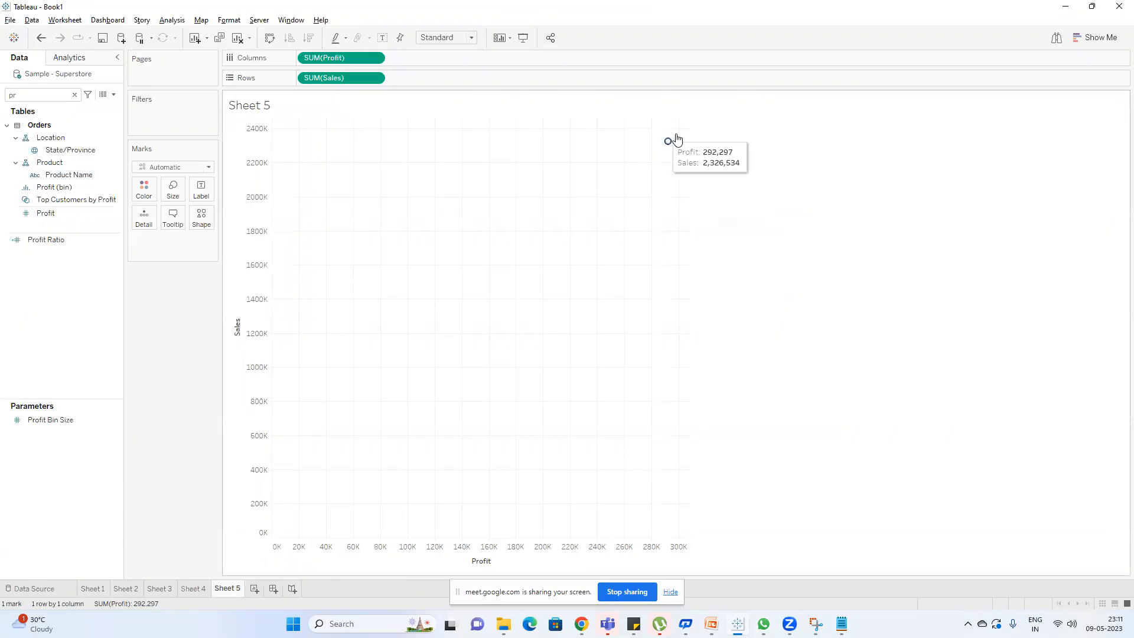
# Convert the Sales and Profit chart to a text table using Show Me, and clear the field search.
pyautogui.click(1094, 37)
pyautogui.click(1036, 70)
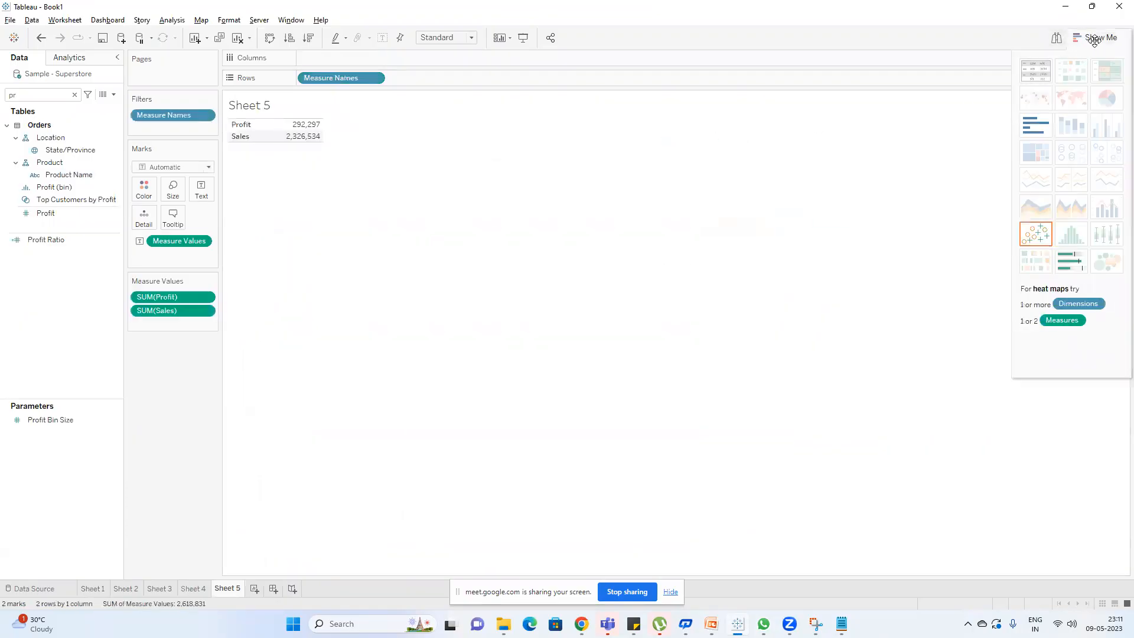
pyautogui.click(1095, 37)
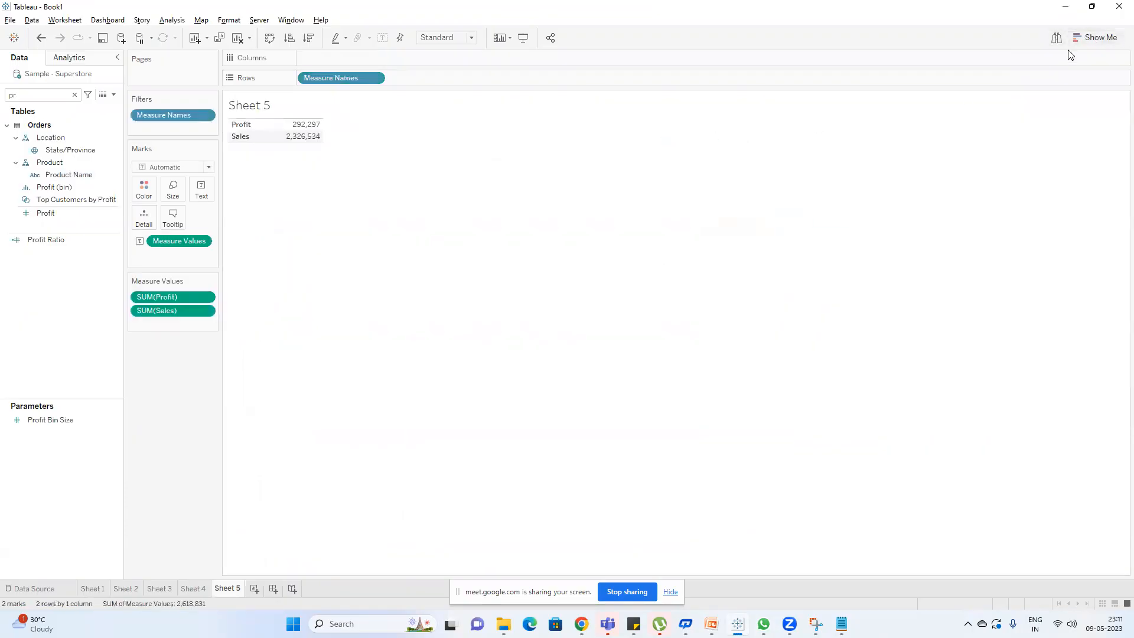
pyautogui.click(75, 95)
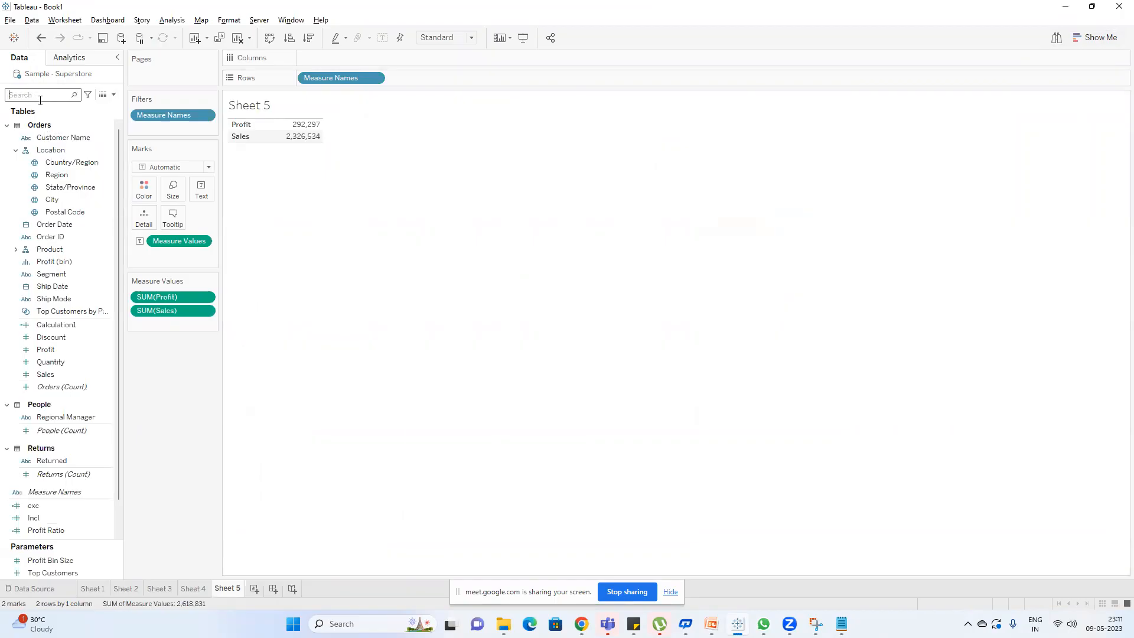
# Add Customer Name to the tooltip of the Sheet 5 text table and widen the shelf area to show the full field name.
pyautogui.moveTo(63, 137); pyautogui.dragTo(171, 218)
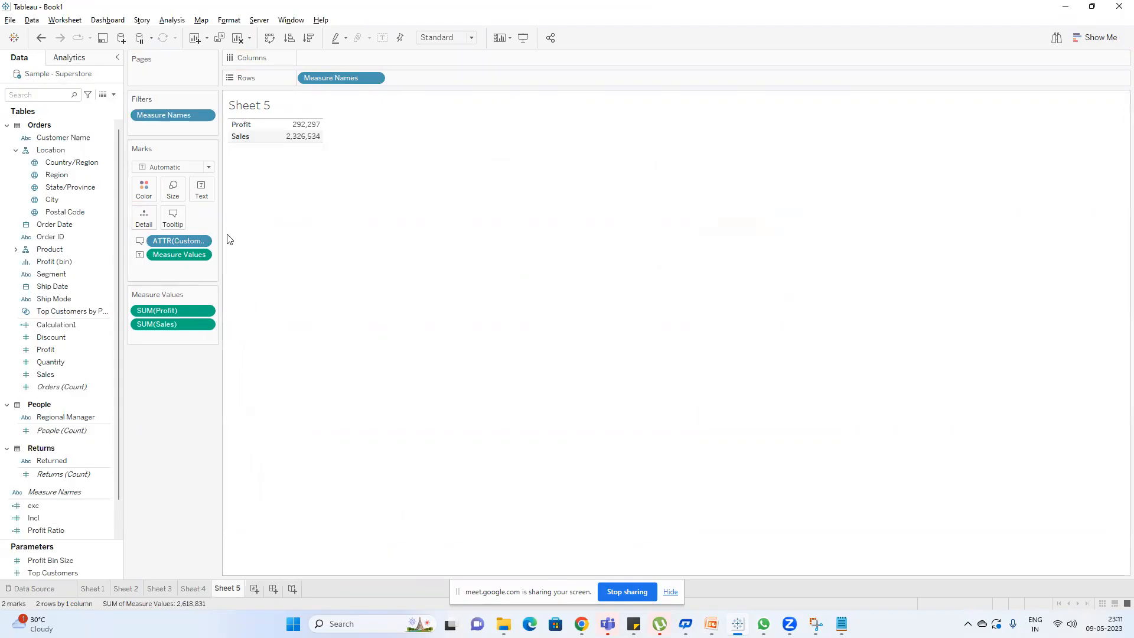
pyautogui.moveTo(219, 236); pyautogui.dragTo(276, 236)
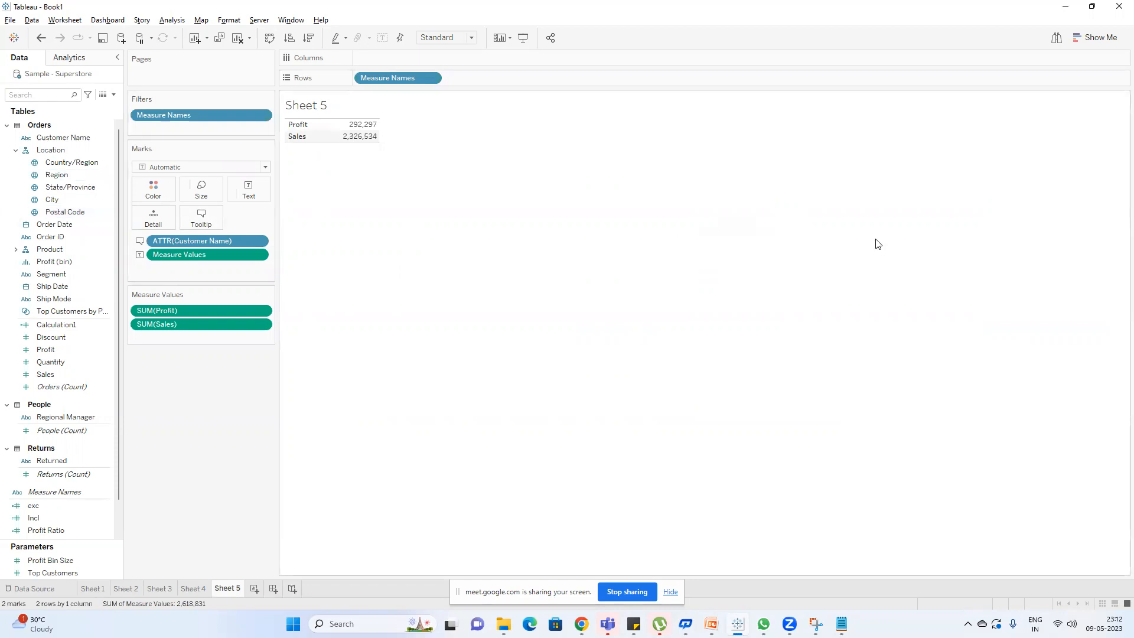
# Add a Region filter with all values selected and place State/Province on the Pages shelf.
pyautogui.moveTo(69, 174); pyautogui.dragTo(161, 129)
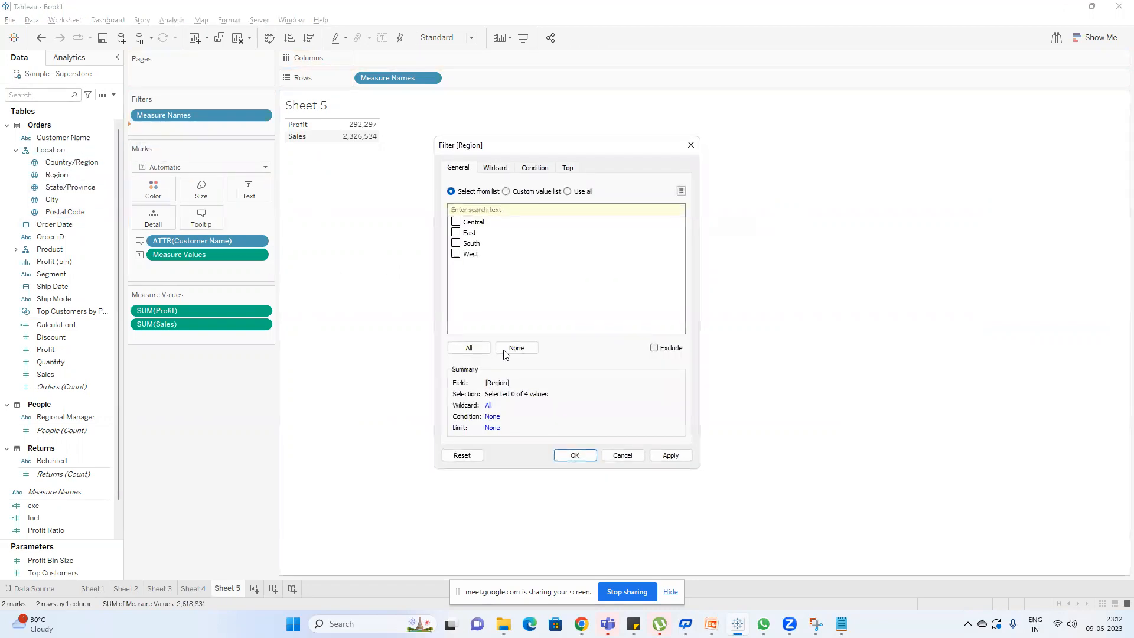
pyautogui.click(469, 348)
pyautogui.click(575, 456)
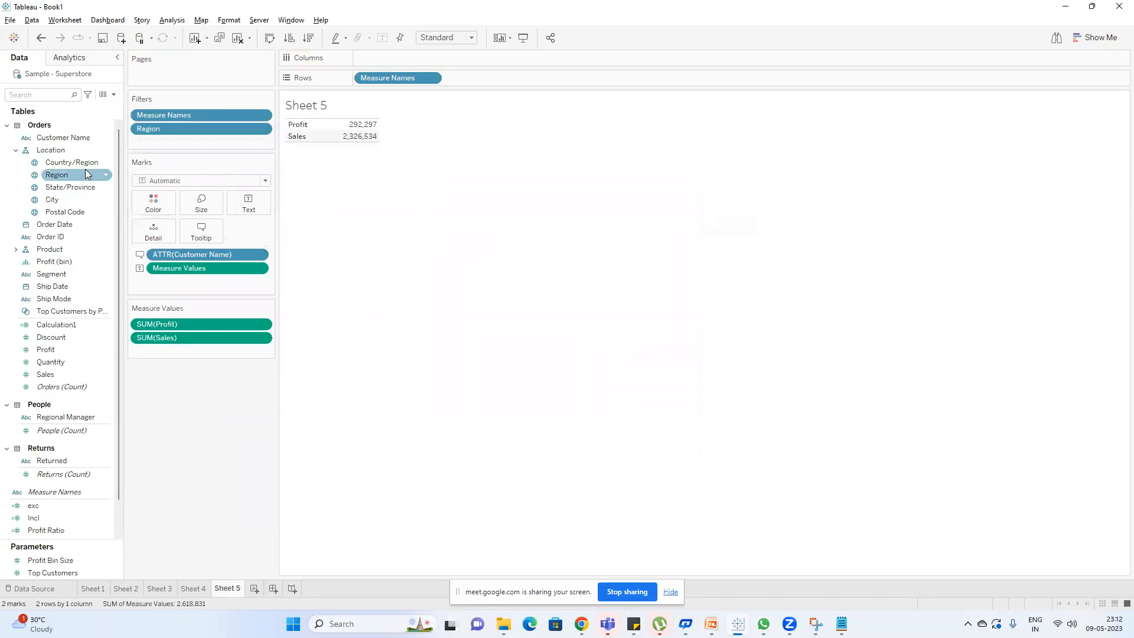
pyautogui.moveTo(66, 188); pyautogui.dragTo(86, 342)
pyautogui.moveTo(114, 235); pyautogui.dragTo(161, 74)
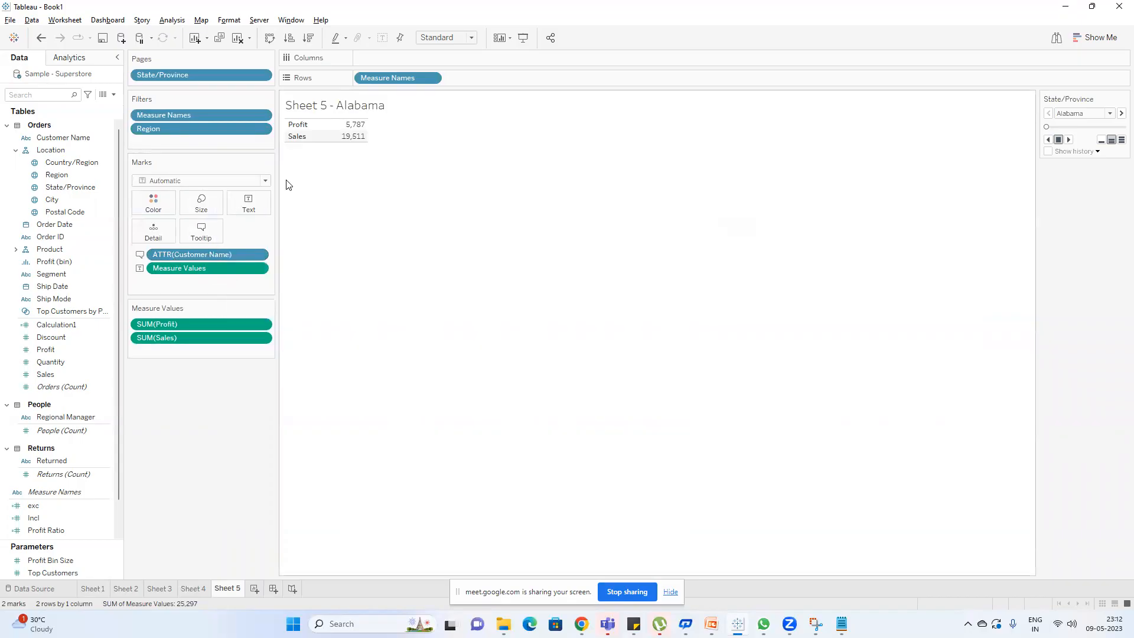
# Review the fields used in the Sheet 4 map and switch to the "What are Viz LOD" slide in PowerPoint.
pyautogui.click(194, 588)
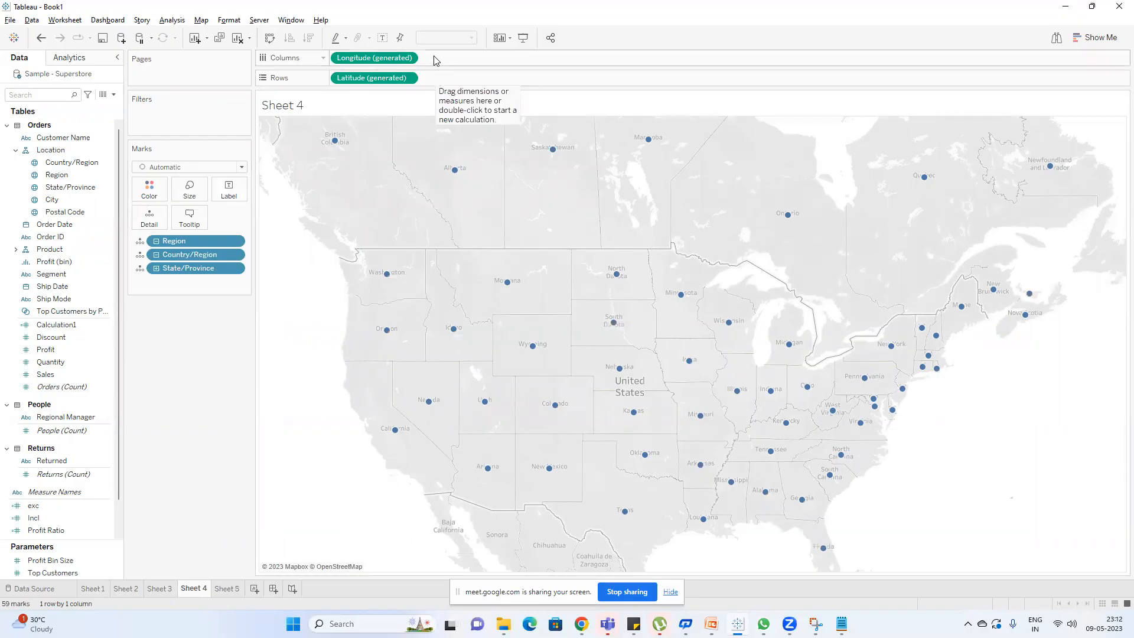
pyautogui.click(712, 625)
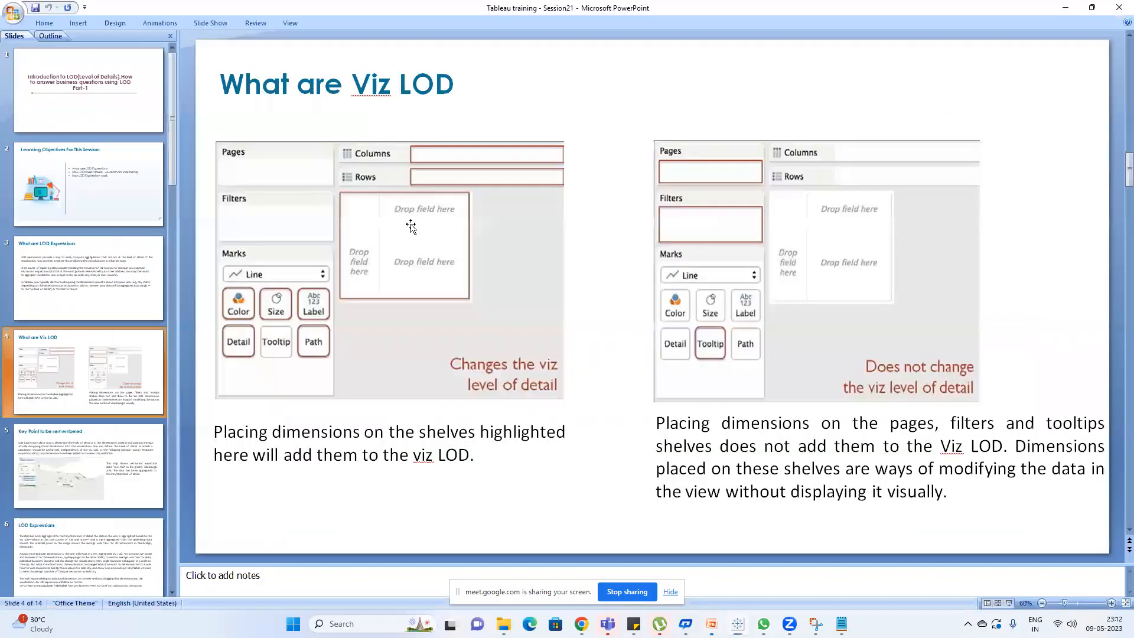
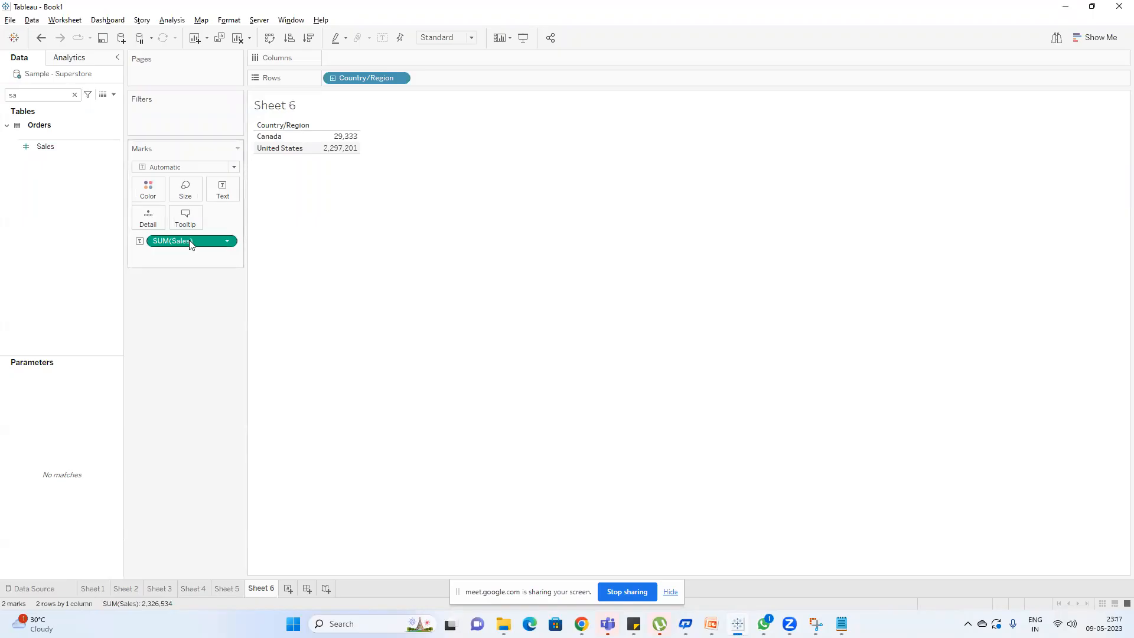
# Change the Sales aggregation to Average in the Country/Region table on Sheet 6 and add Sales again as a sum beside it.
pyautogui.moveTo(266, 356)
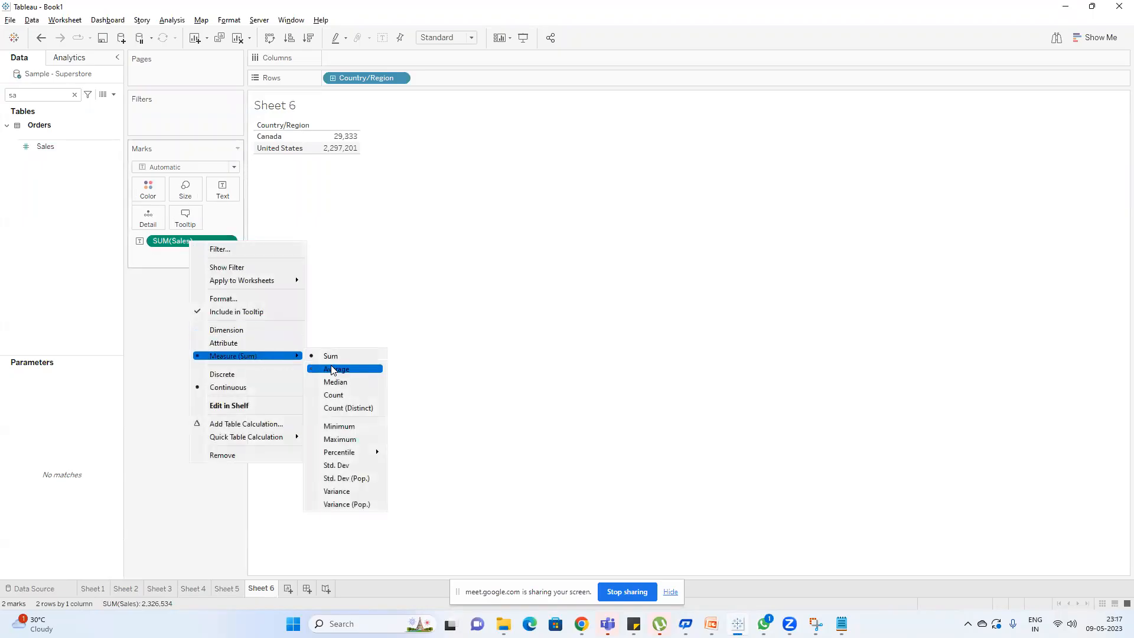
pyautogui.click(335, 370)
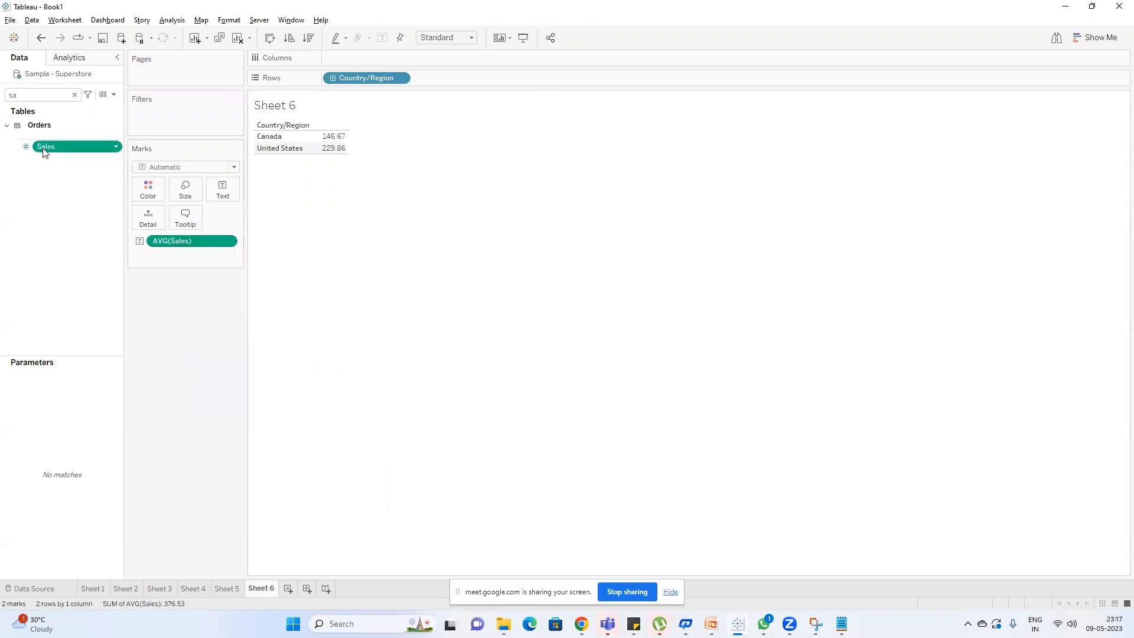
pyautogui.moveTo(45, 152); pyautogui.dragTo(334, 142)
pyautogui.moveTo(246, 211); pyautogui.dragTo(304, 211)
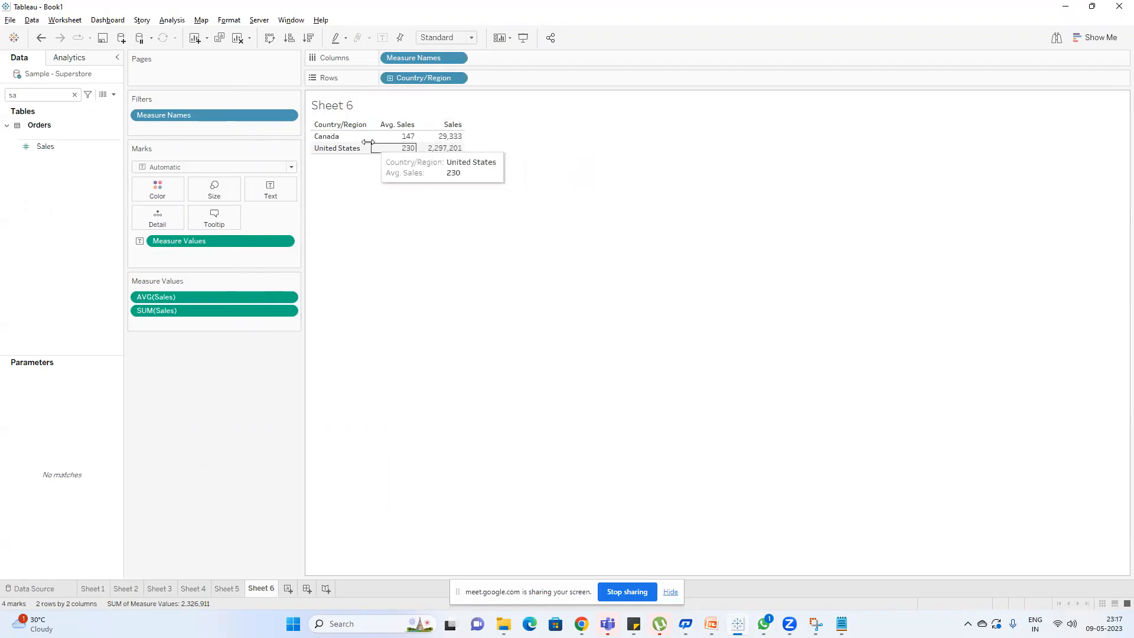
# Open the underlying Orders data, show its fields through to Sales and place the window just below the Sheet 6 table.
pyautogui.click(104, 96)
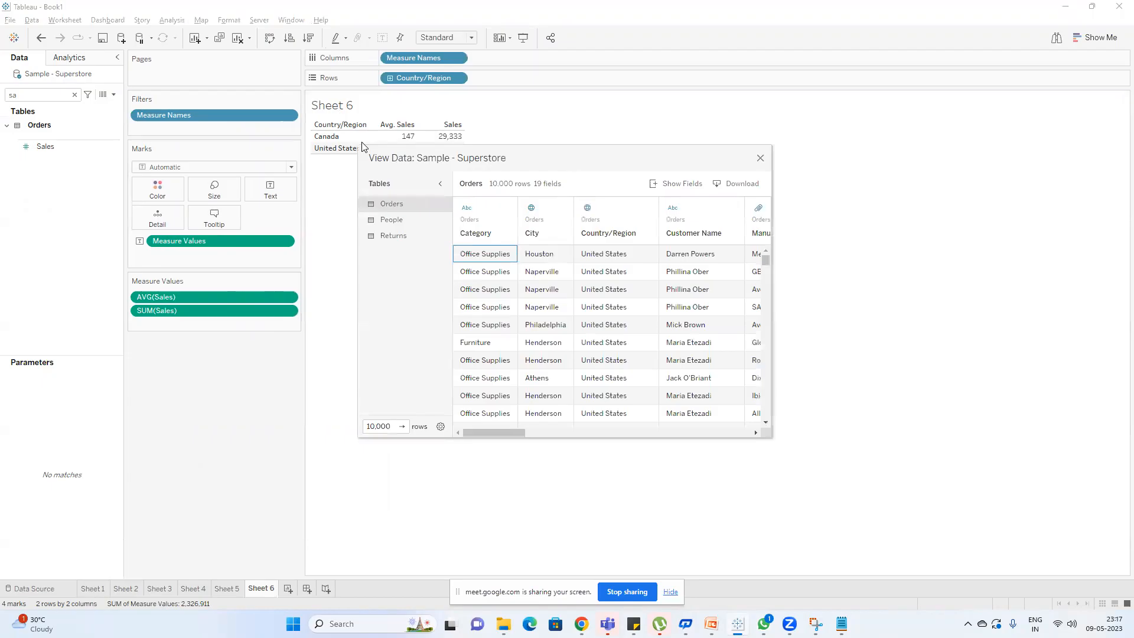
pyautogui.moveTo(364, 145); pyautogui.dragTo(1, 107)
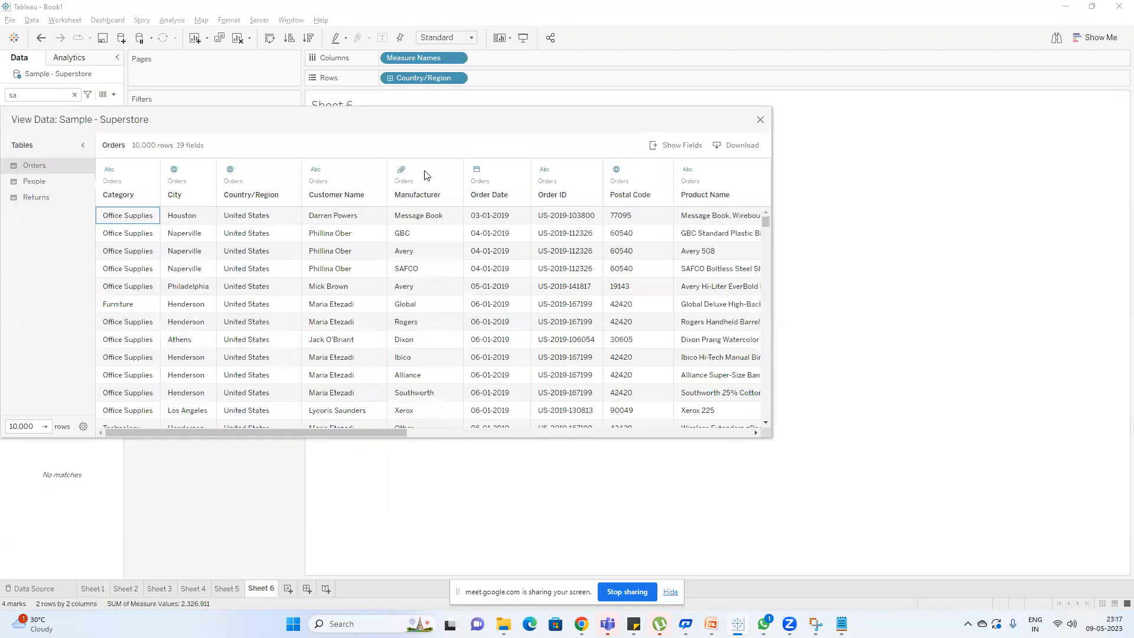
pyautogui.moveTo(328, 429); pyautogui.dragTo(739, 431)
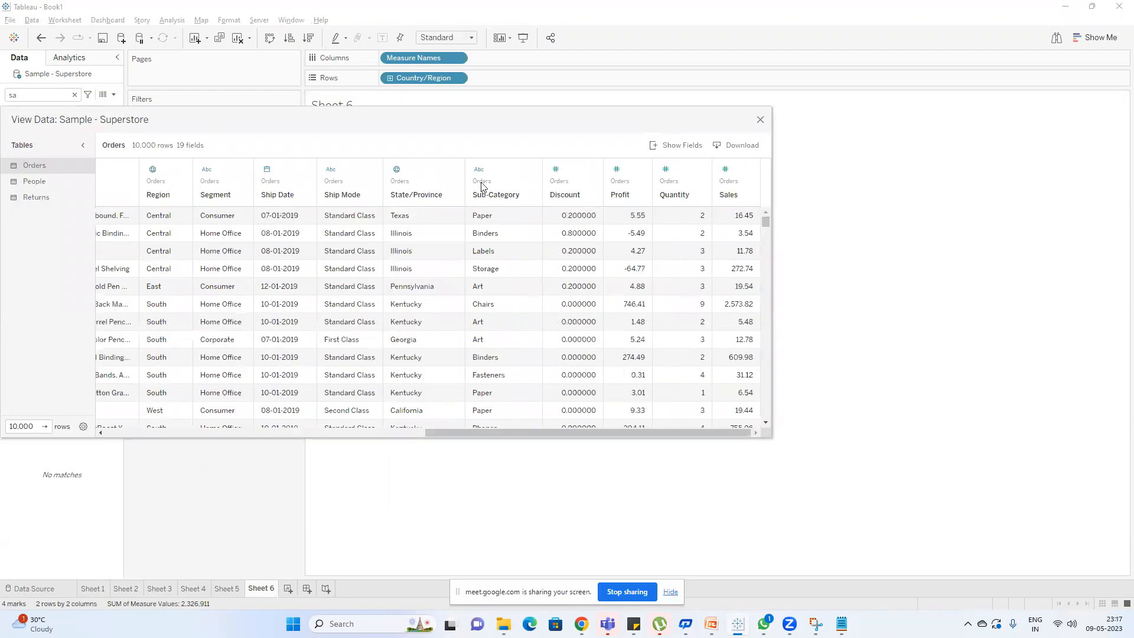
pyautogui.moveTo(405, 163); pyautogui.dragTo(458, 337)
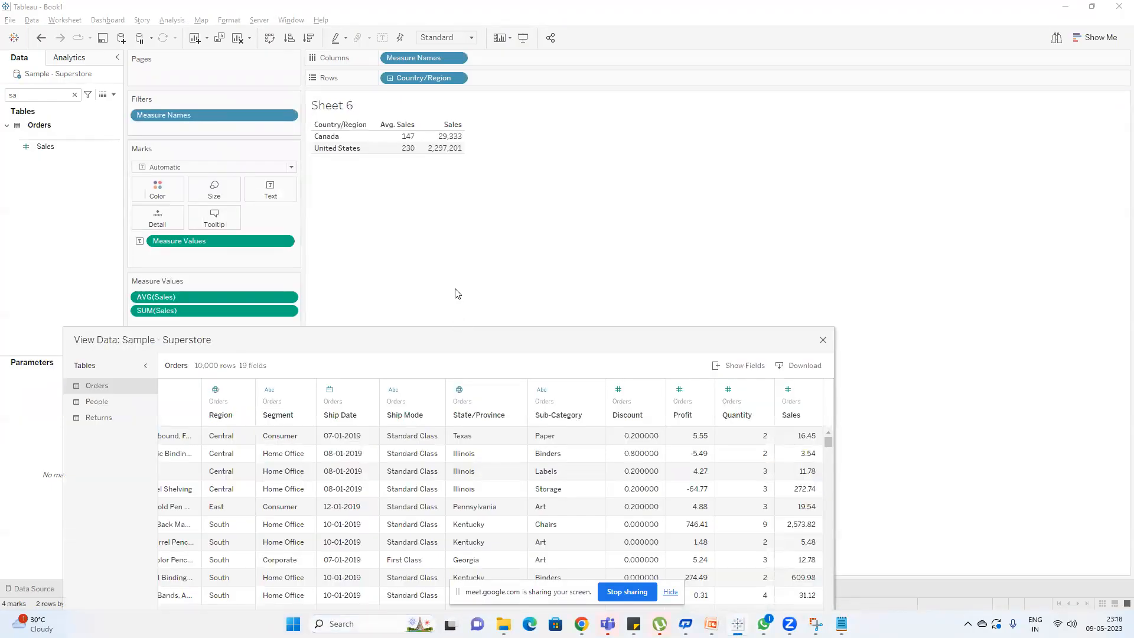
pyautogui.moveTo(476, 347); pyautogui.dragTo(422, 202)
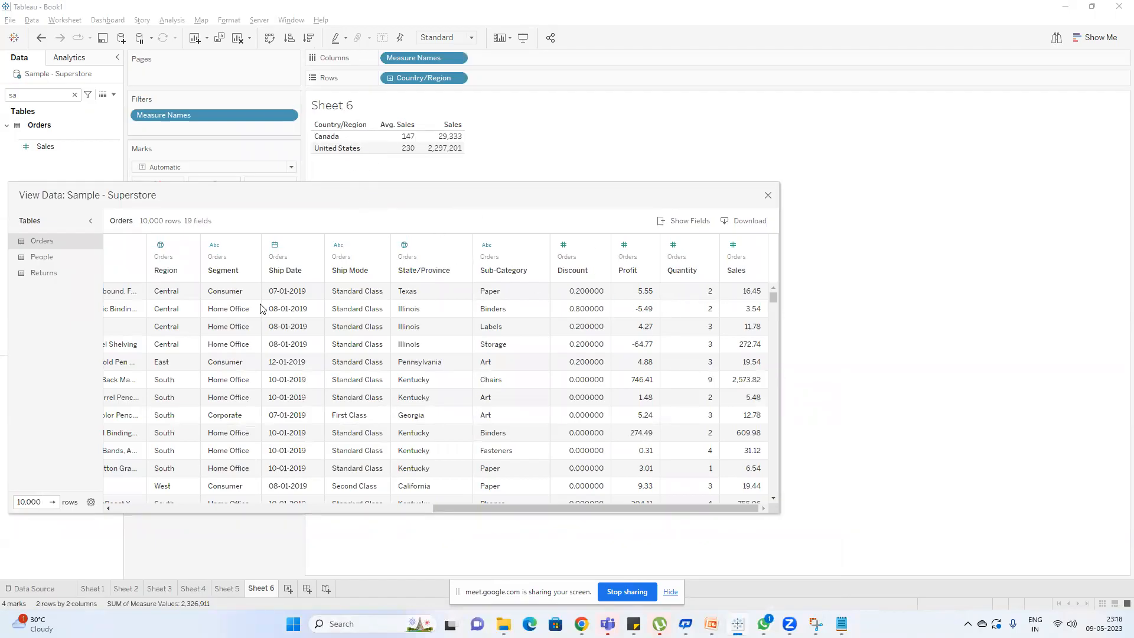
# Return to the first Orders field and select the entire data table for copying.
pyautogui.click(245, 294)
pyautogui.press('Left')
pyautogui.press('Left')
pyautogui.press('Left')
pyautogui.press('Left')
pyautogui.press('Left')
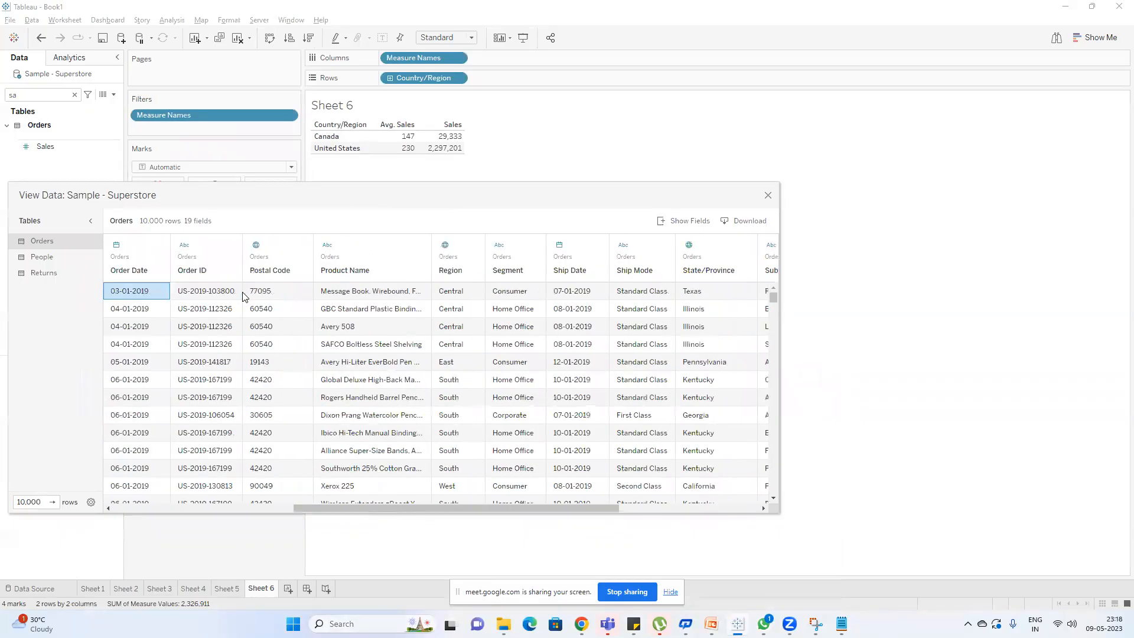
pyautogui.press('Left')
pyautogui.press('Left')
pyautogui.press('Left')
pyautogui.press('Left')
pyautogui.press('Left')
pyautogui.hotkey('ctrl', 'a')
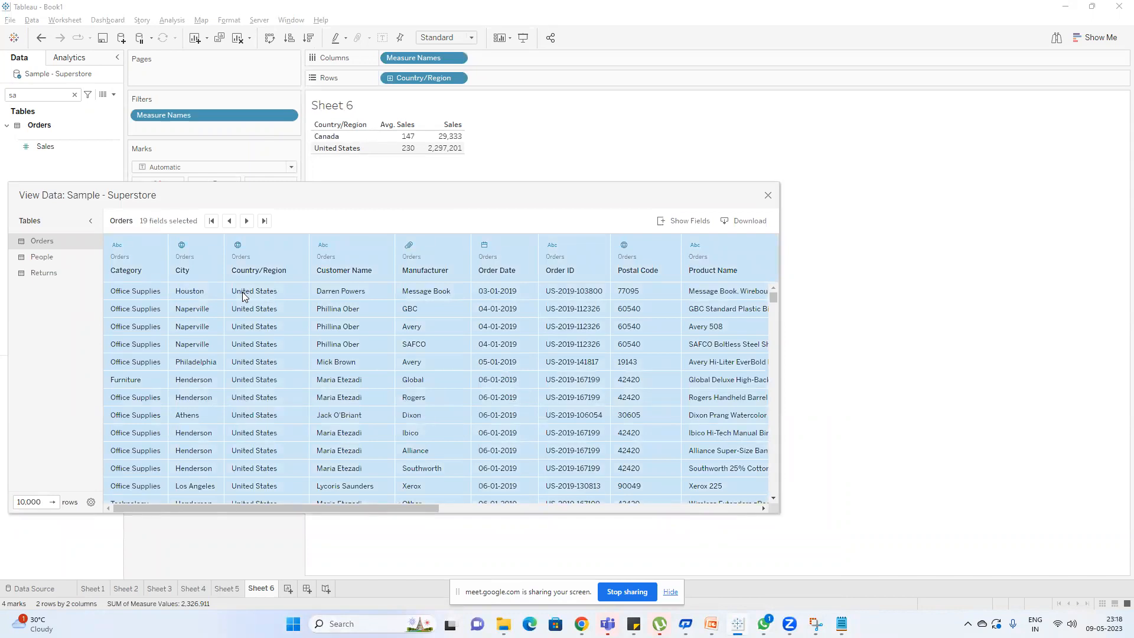
# Open Excel, paste the copied Orders data into the blank workbook and maximize the window.
pyautogui.press('super')
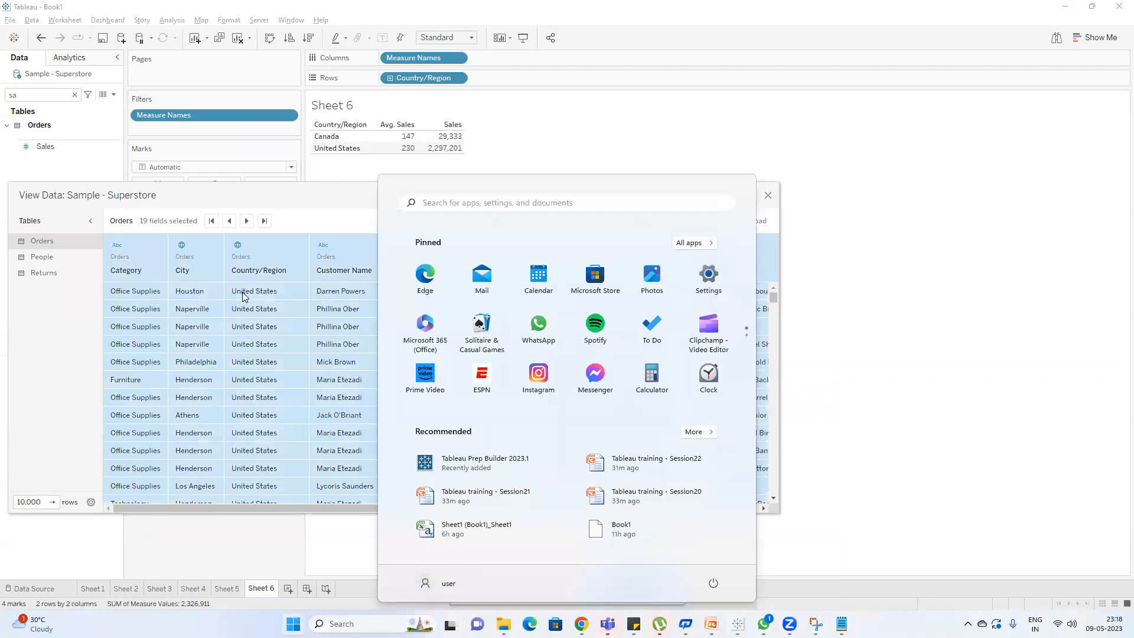
pyautogui.write('exc')
pyautogui.press('Return')
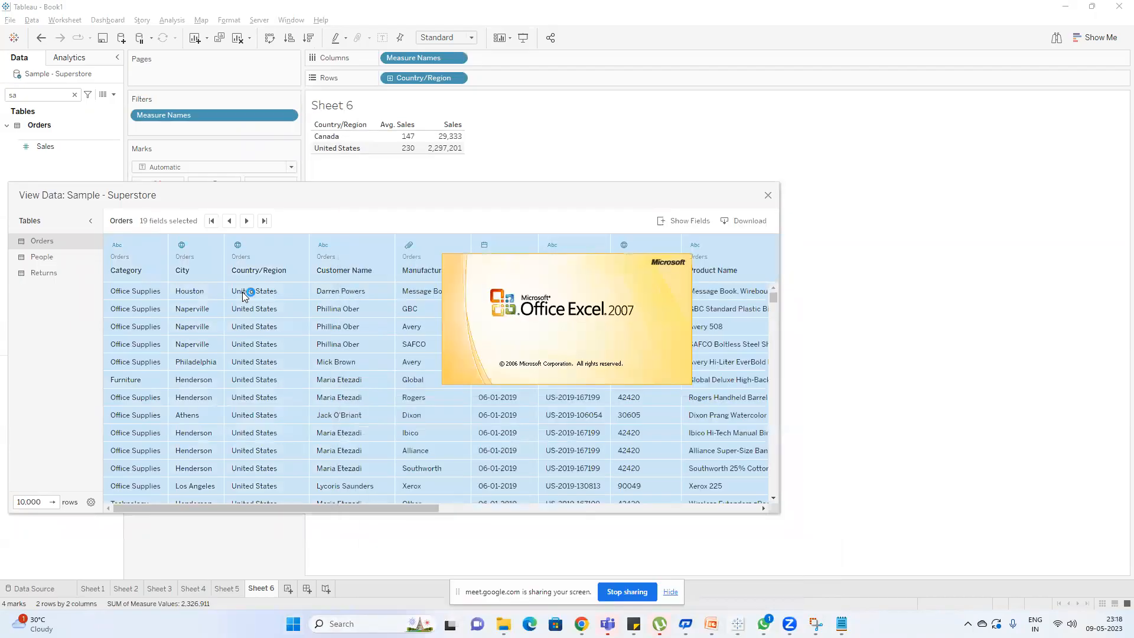
pyautogui.hotkey('ctrl', 'v')
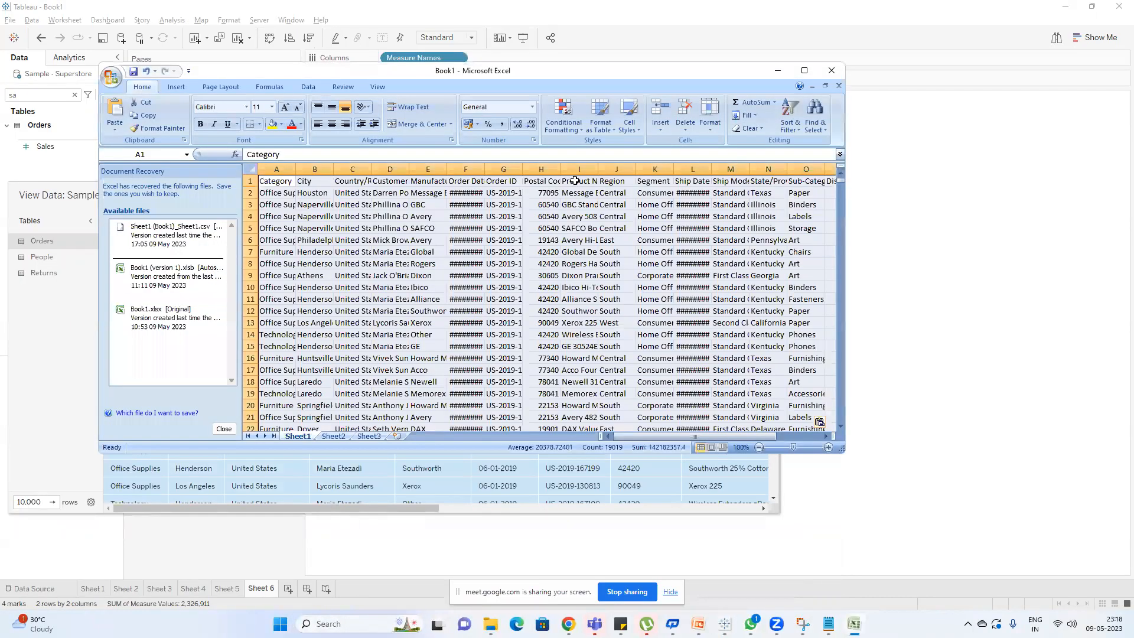
pyautogui.click(807, 71)
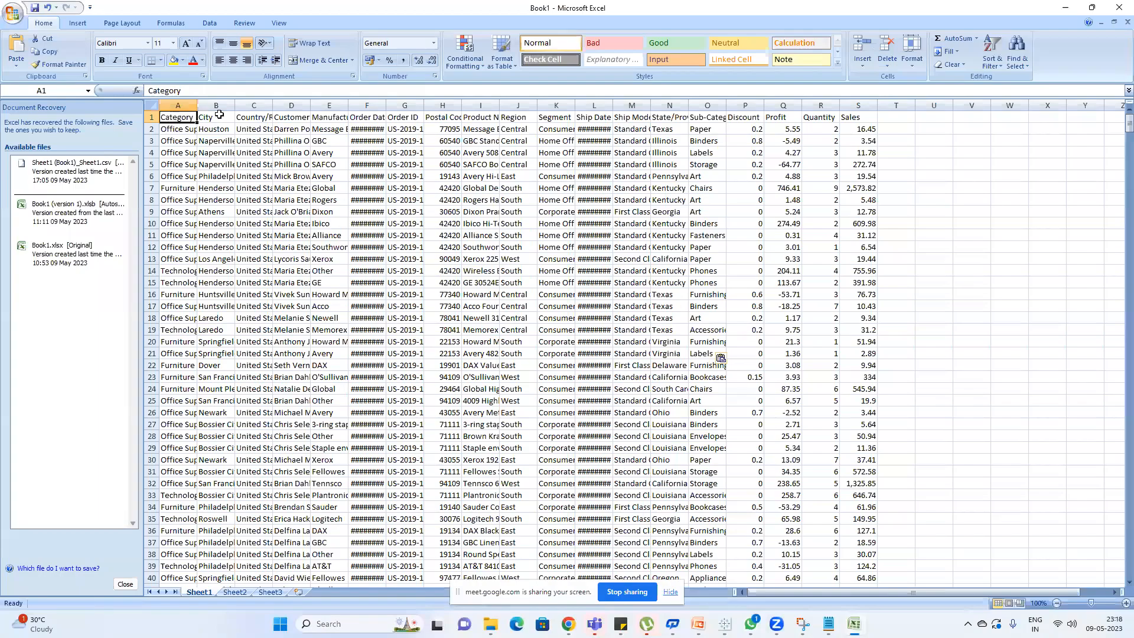
# Turn on filters for the pasted data and filter the Country/Region column to Canada only.
pyautogui.hotkey('ctrl', 'shift', 'l')
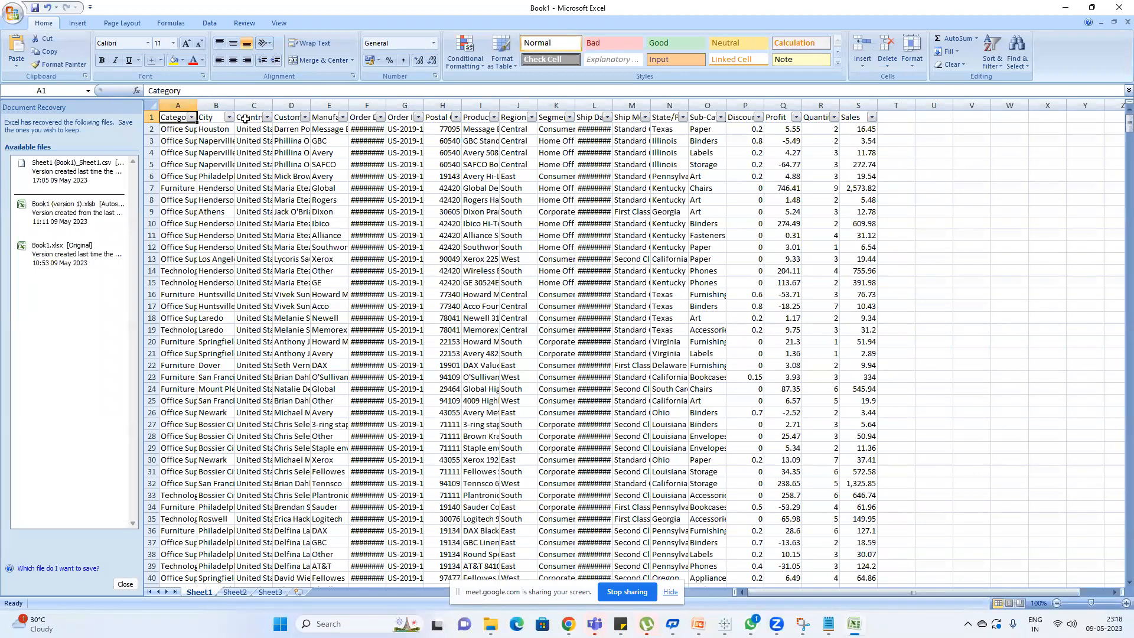
pyautogui.click(267, 117)
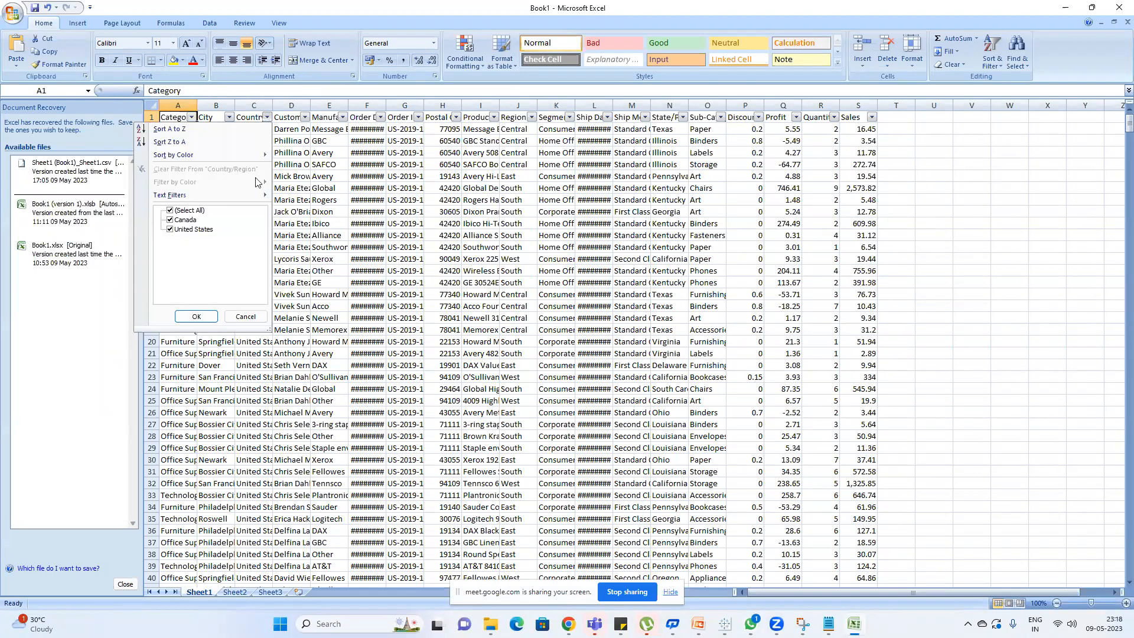
pyautogui.click(171, 229)
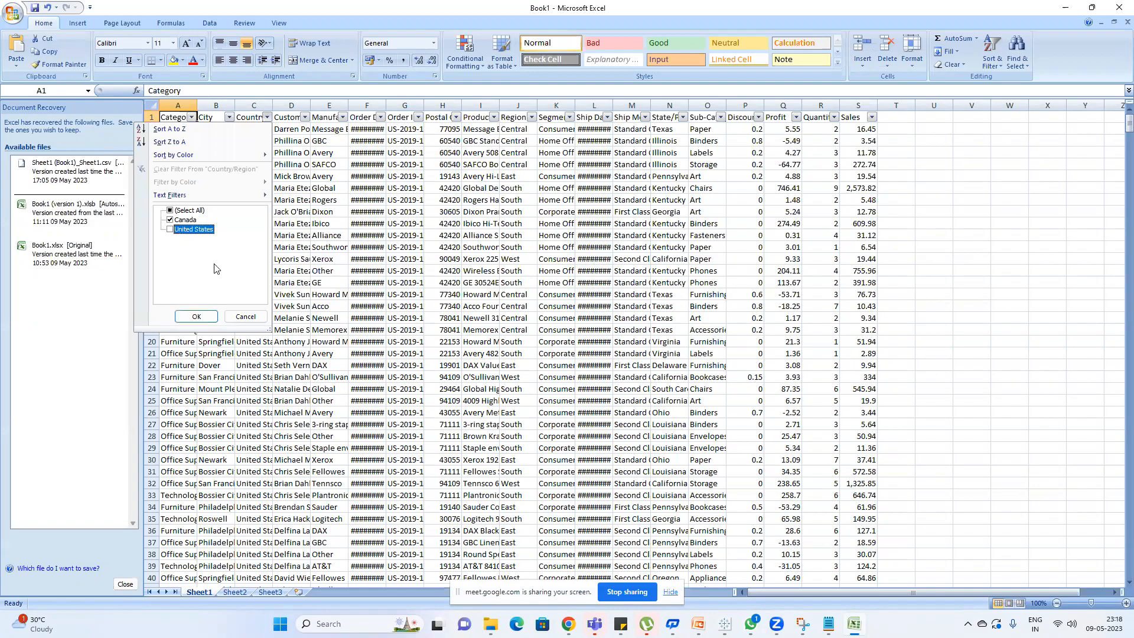
pyautogui.click(196, 317)
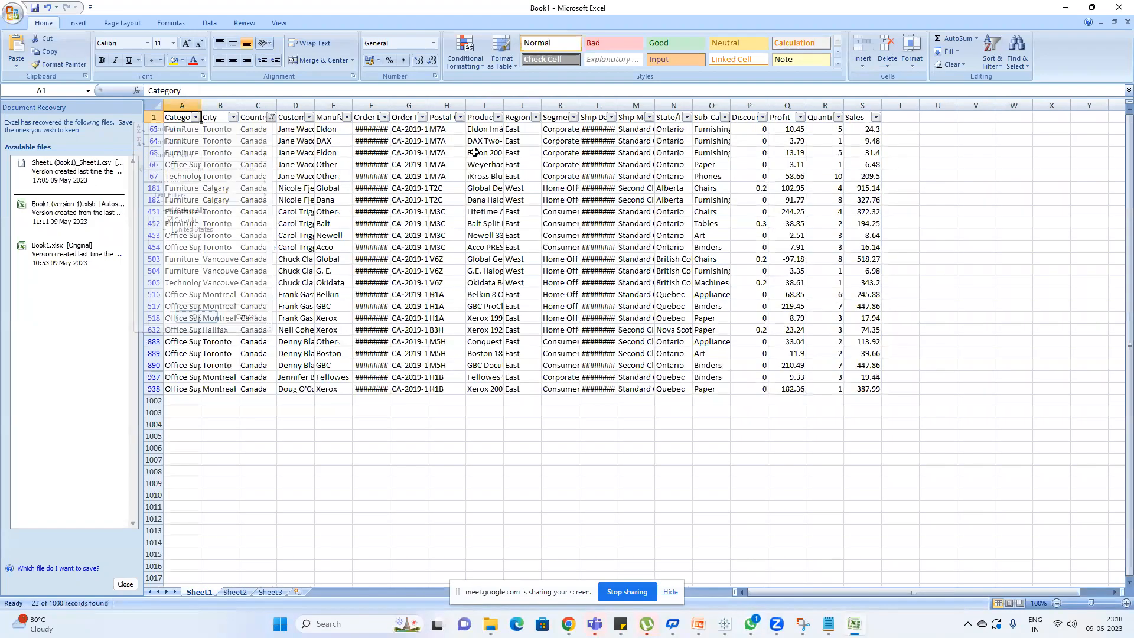
# Select all filtered Sales values to get their sum and enter 5278.76 in cell C2 of Sheet2.
pyautogui.click(860, 127)
pyautogui.hotkey('ctrl', 'shift', 'Down')
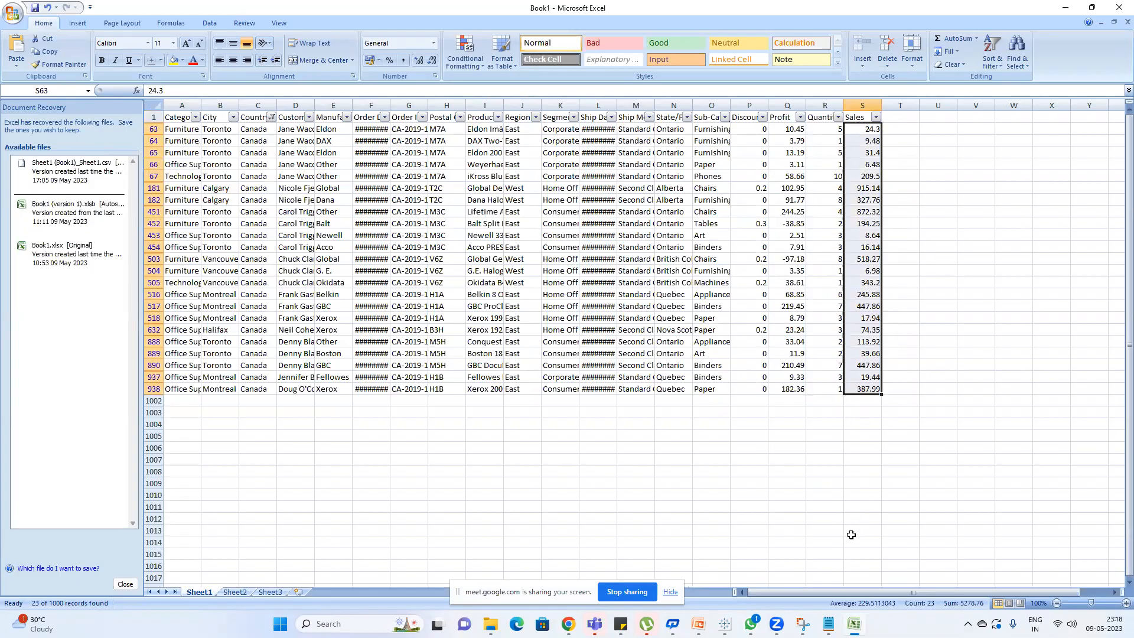
pyautogui.click(235, 592)
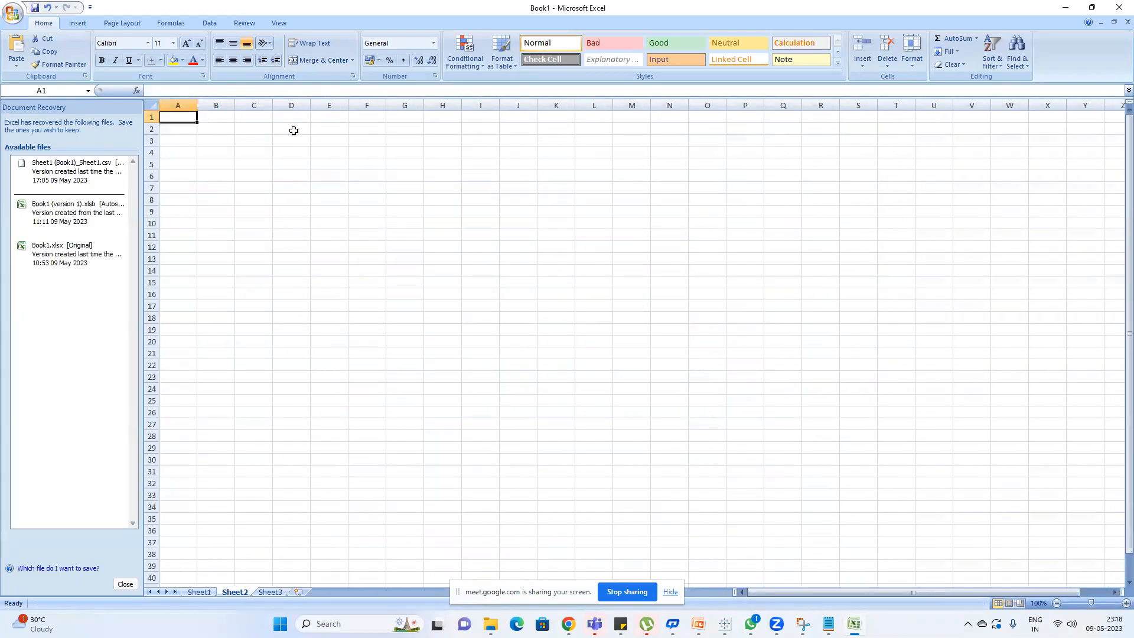
pyautogui.click(258, 132)
pyautogui.write('5')
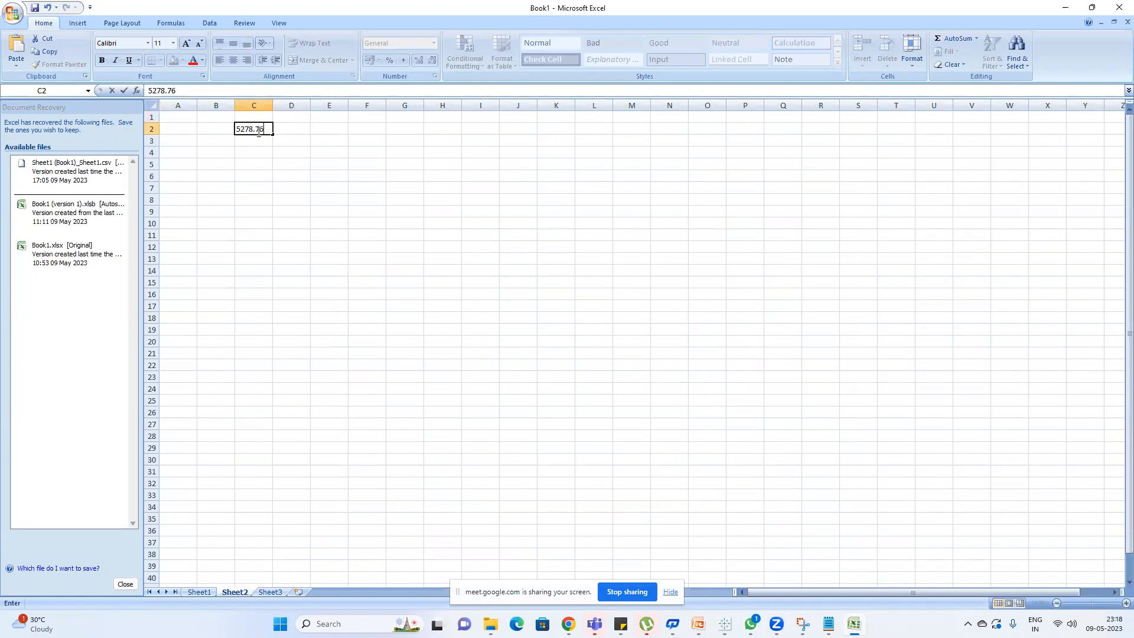
pyautogui.write('278.76')
pyautogui.press('Return')
# Check the count of the filtered Sales values on Sheet1 and enter 23 in cell C3 of Sheet2.
pyautogui.click(211, 588)
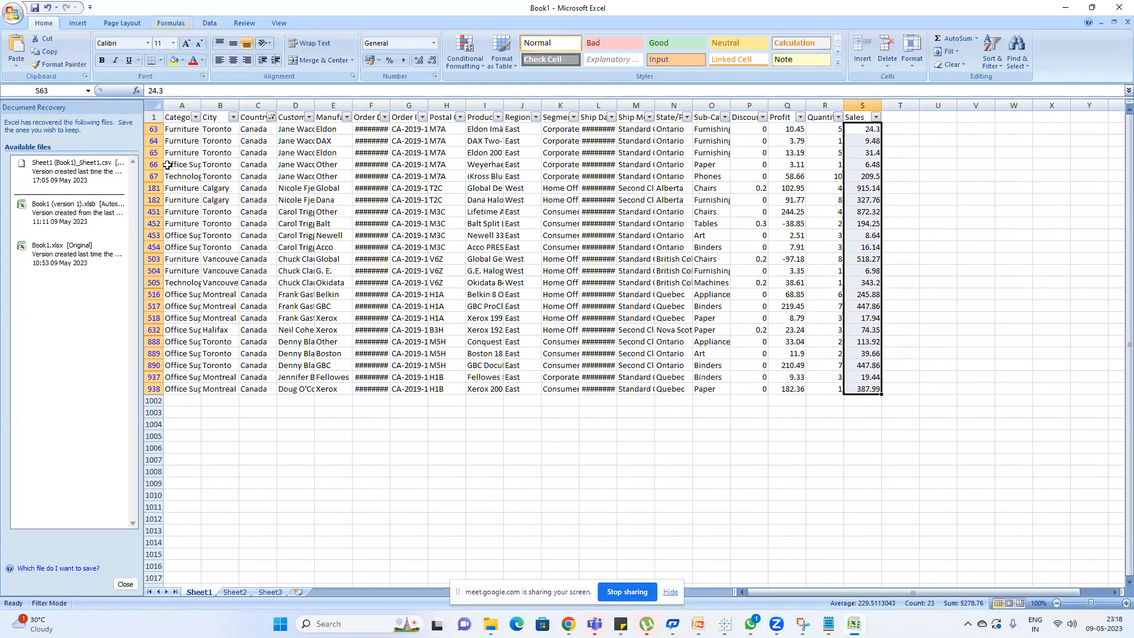
pyautogui.click(235, 592)
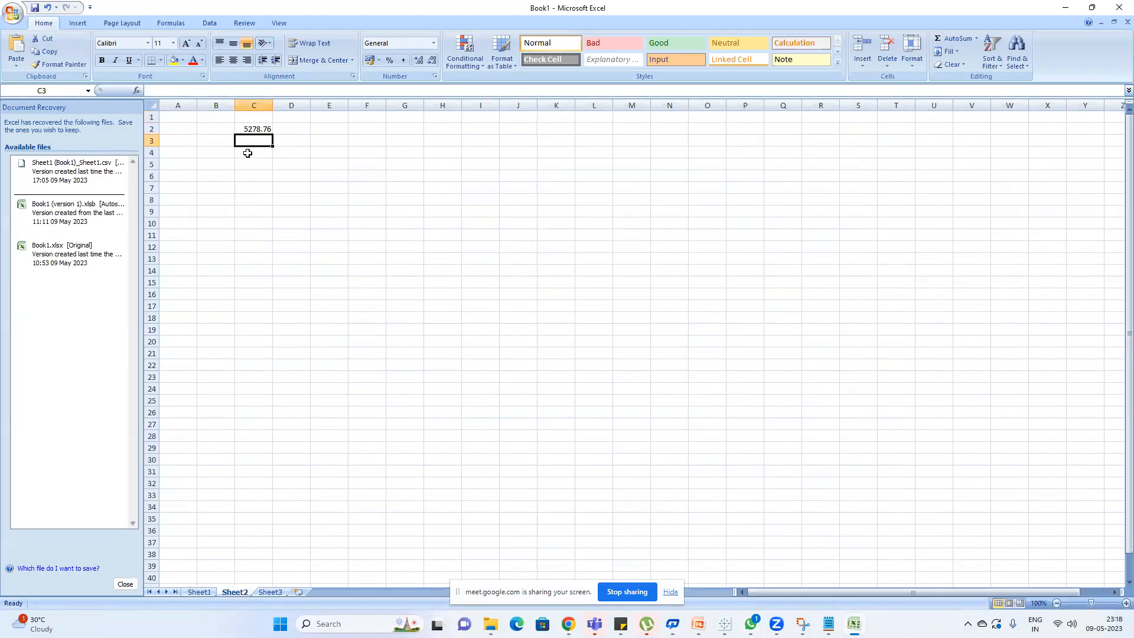
pyautogui.write('23')
pyautogui.press('Return')
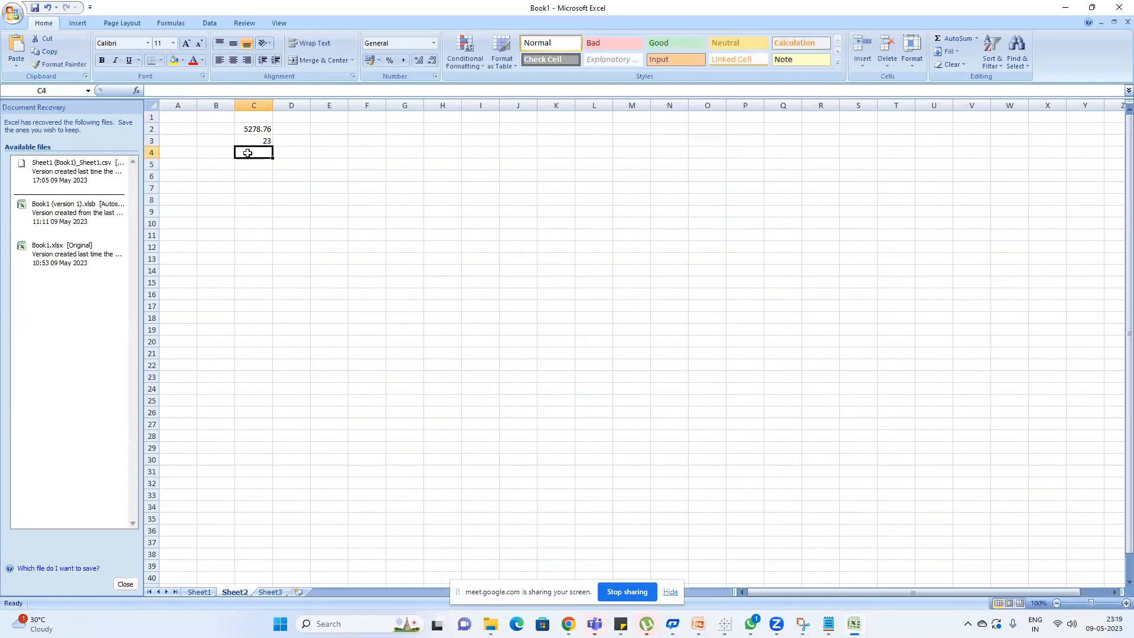
# Calculate the average in cell C4 by dividing C2 by C3, and switch back to Tableau.
pyautogui.write('=')
pyautogui.click(260, 125)
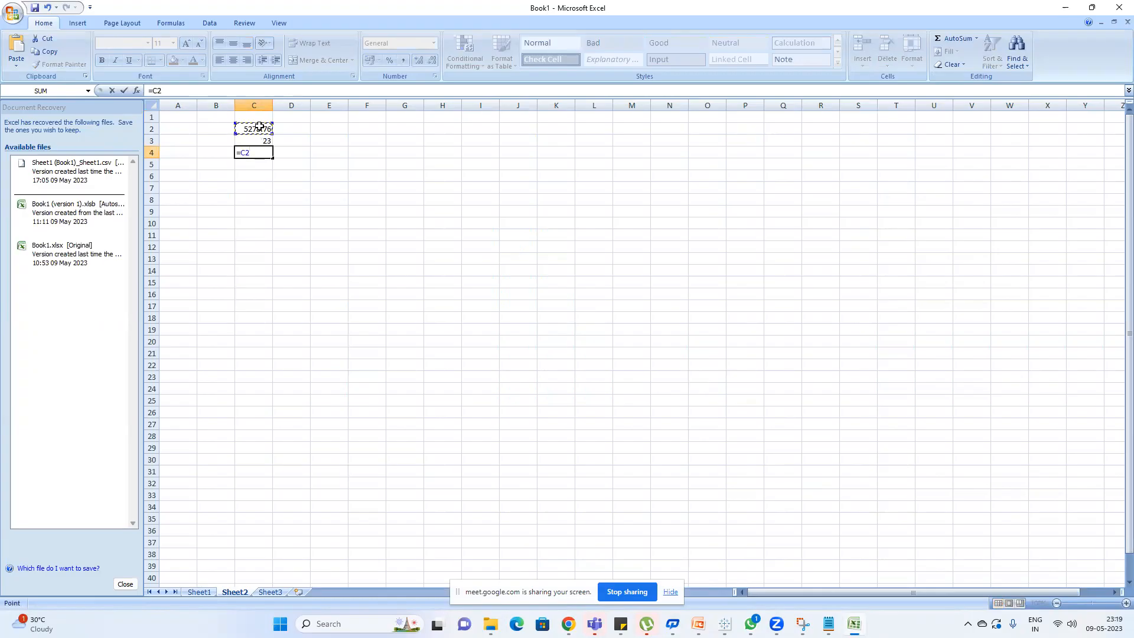
pyautogui.click(260, 141)
pyautogui.press('Return')
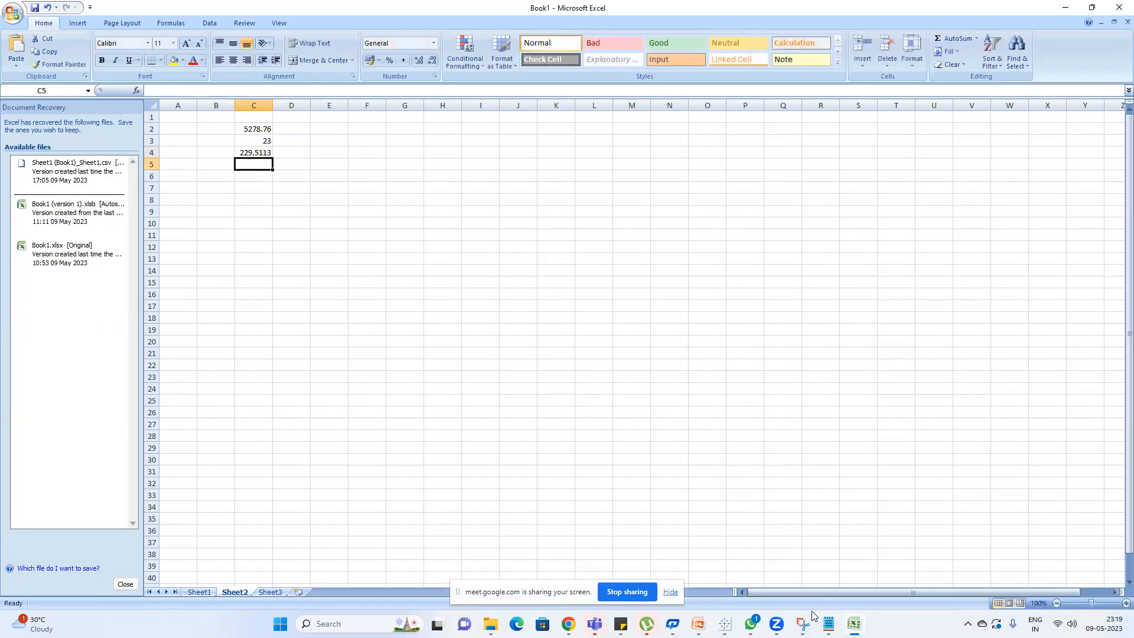
pyautogui.click(724, 624)
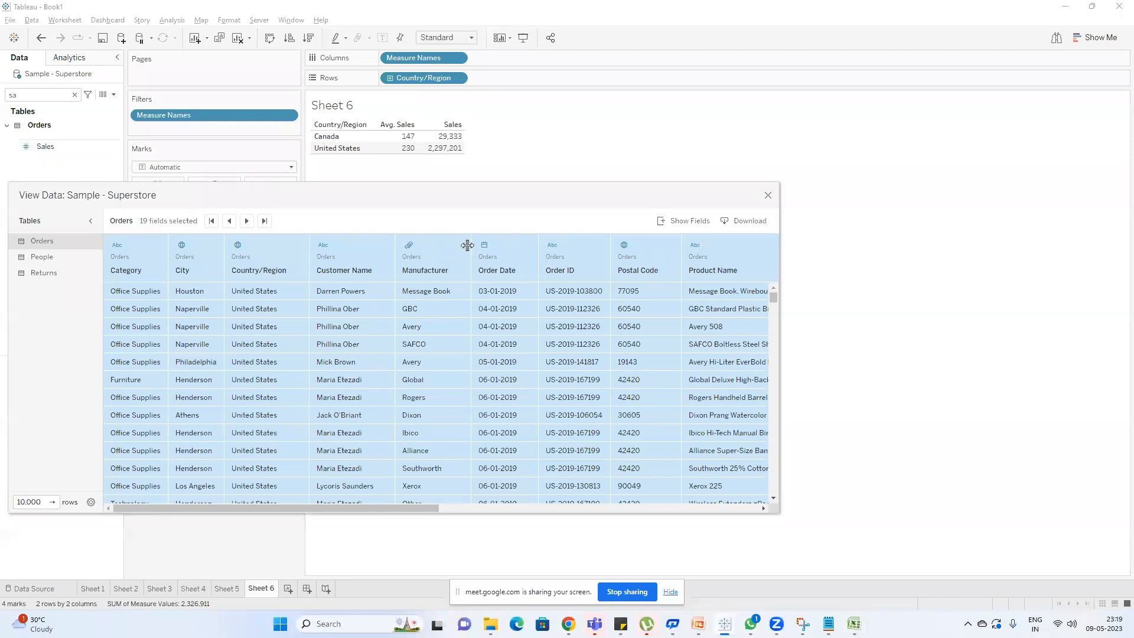
# Switch to Excel and format the average in cell C4 of Sheet2 to show no decimal places.
pyautogui.hotkey('alt', 'Tab')
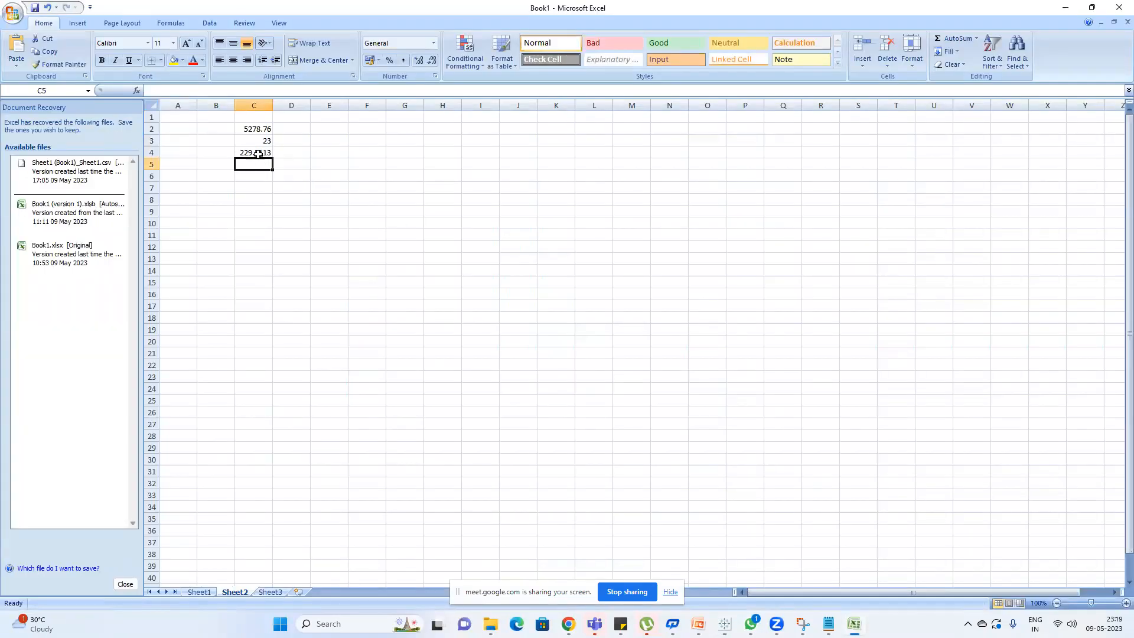
pyautogui.click(245, 156)
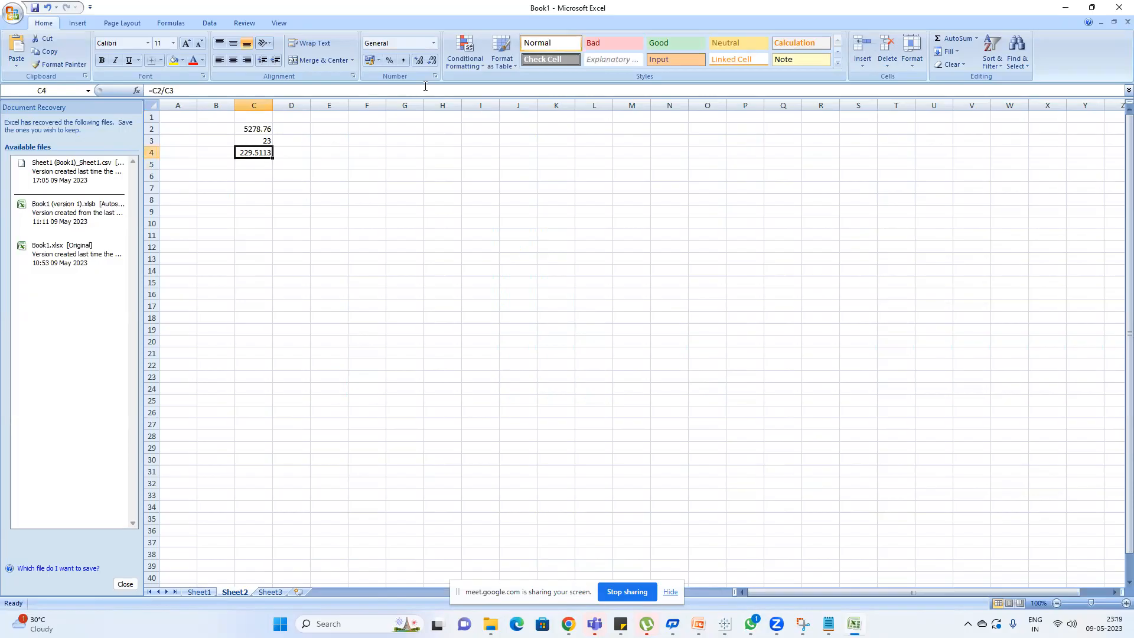
pyautogui.click(420, 61)
pyautogui.click(433, 61)
pyautogui.click(433, 60)
pyautogui.click(433, 62)
pyautogui.click(434, 64)
# Compare the rounded average with the Avg. Sales values in Tableau's Sheet 6 and return to Excel.
pyautogui.press('super+Tab')
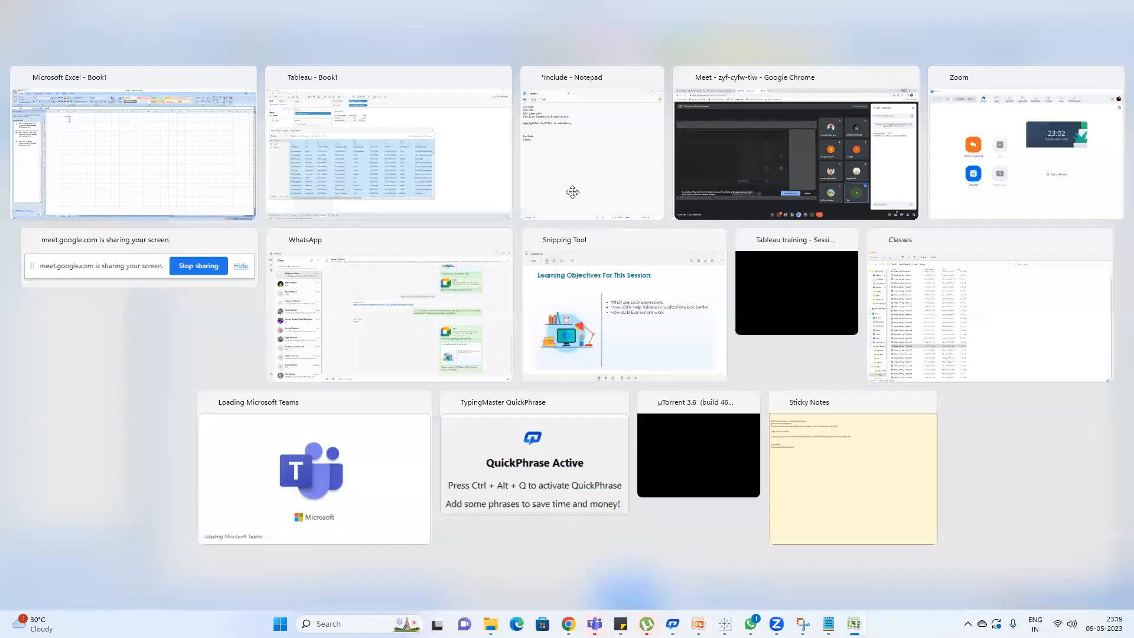
pyautogui.click(425, 164)
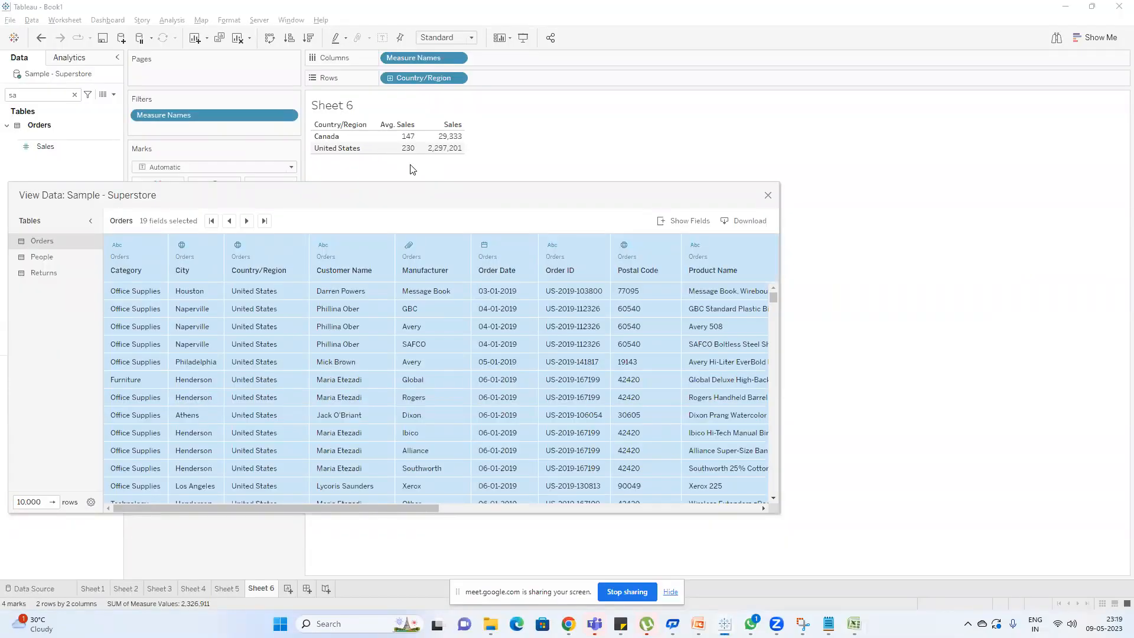
pyautogui.hotkey('alt', 'Tab')
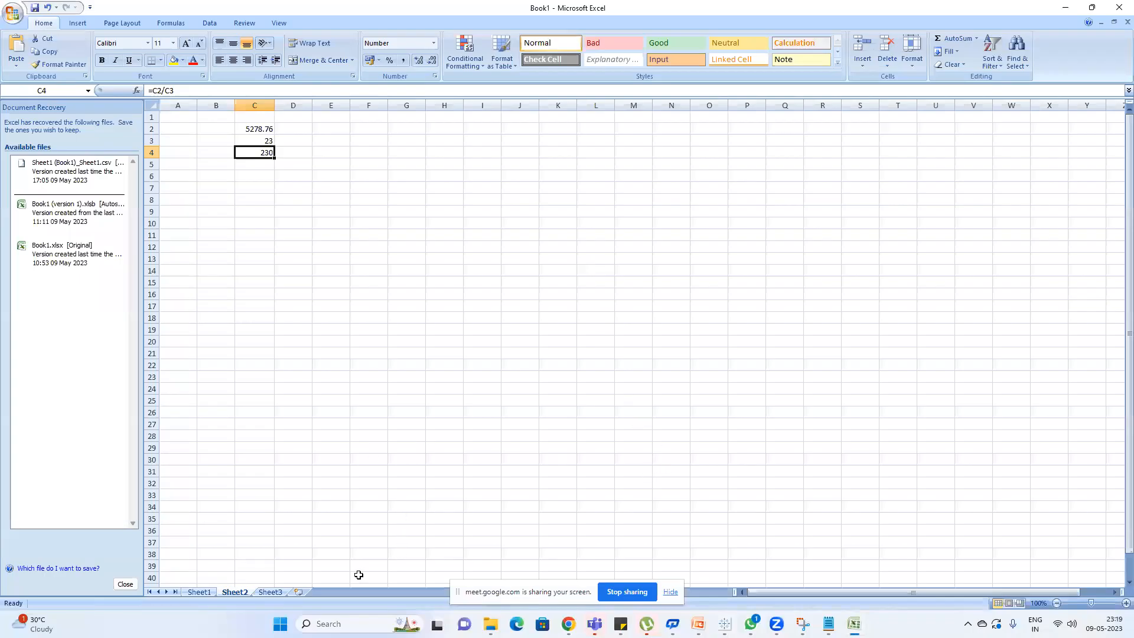
# Filter the Country/Region column on Sheet1 to United States only and select all filtered Sales values to get their sum.
pyautogui.click(211, 592)
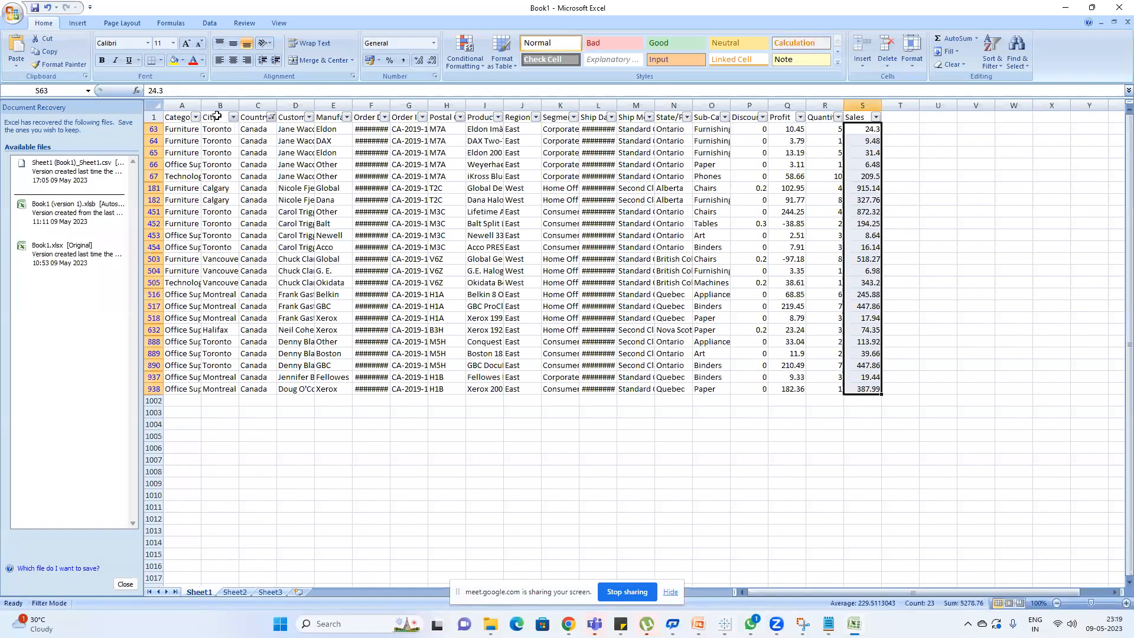
pyautogui.click(271, 117)
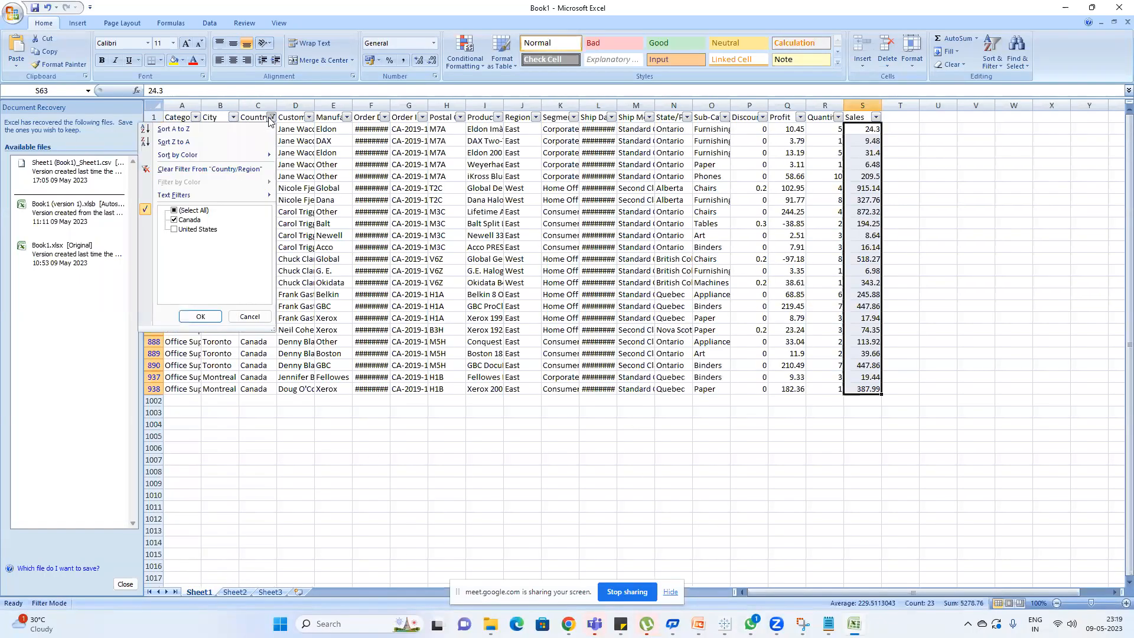
pyautogui.click(174, 221)
pyautogui.click(173, 229)
pyautogui.click(201, 317)
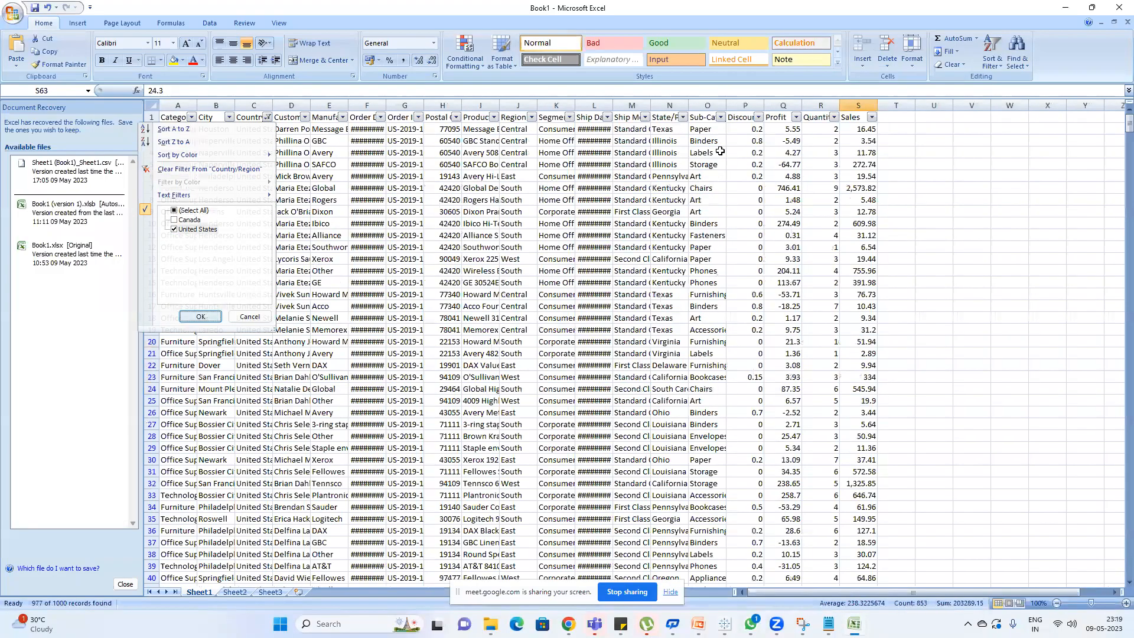
pyautogui.click(866, 128)
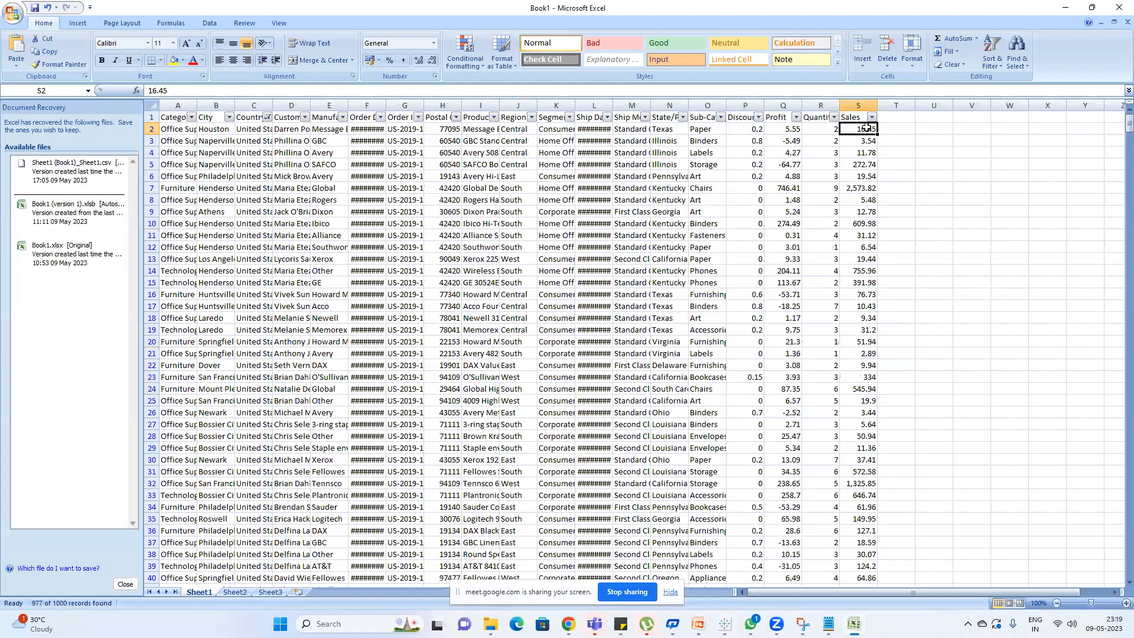
pyautogui.hotkey('ctrl', 'shift', 'Down')
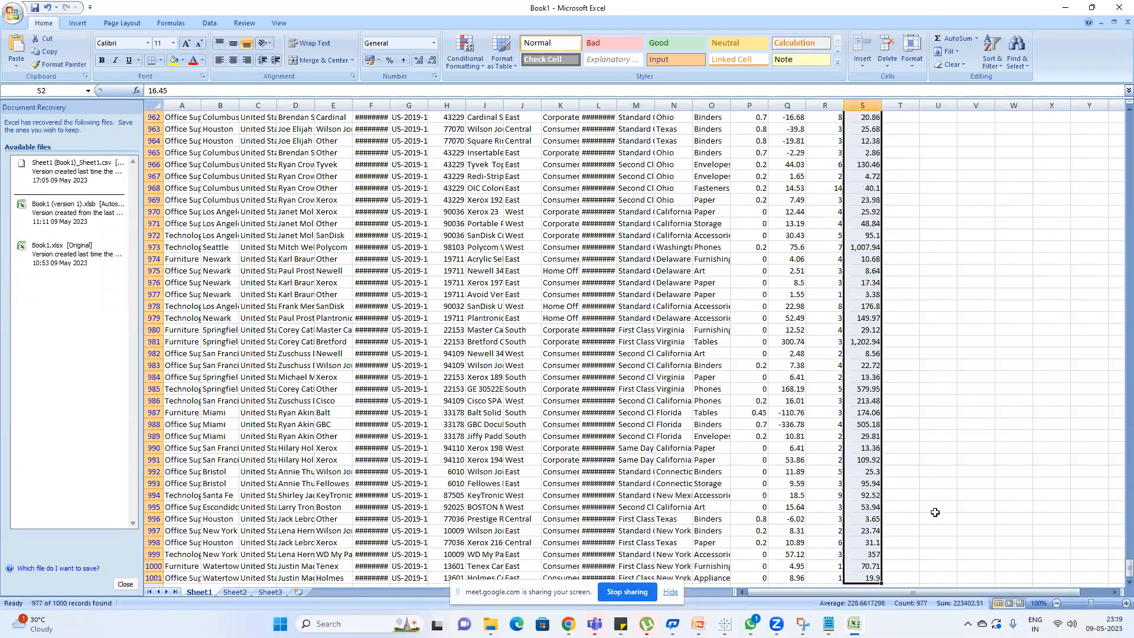
# Try to enter the United States Sales sum in cell C8 of Sheet2, starting with 223402 and rechecking Sheet1.
pyautogui.click(235, 592)
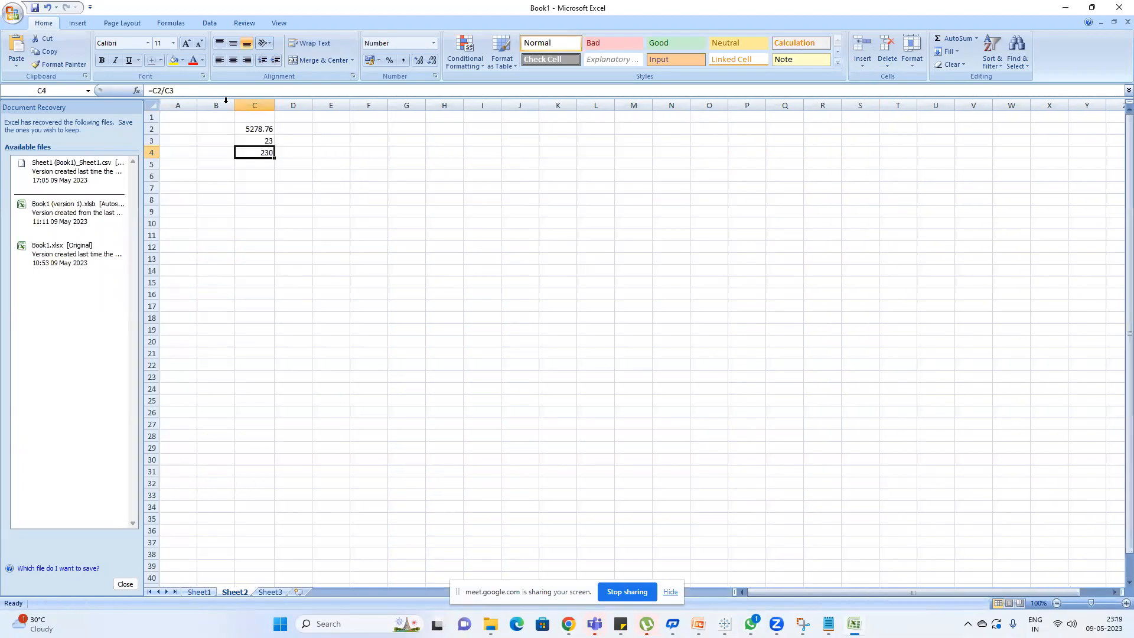
pyautogui.click(265, 196)
pyautogui.write('223402')
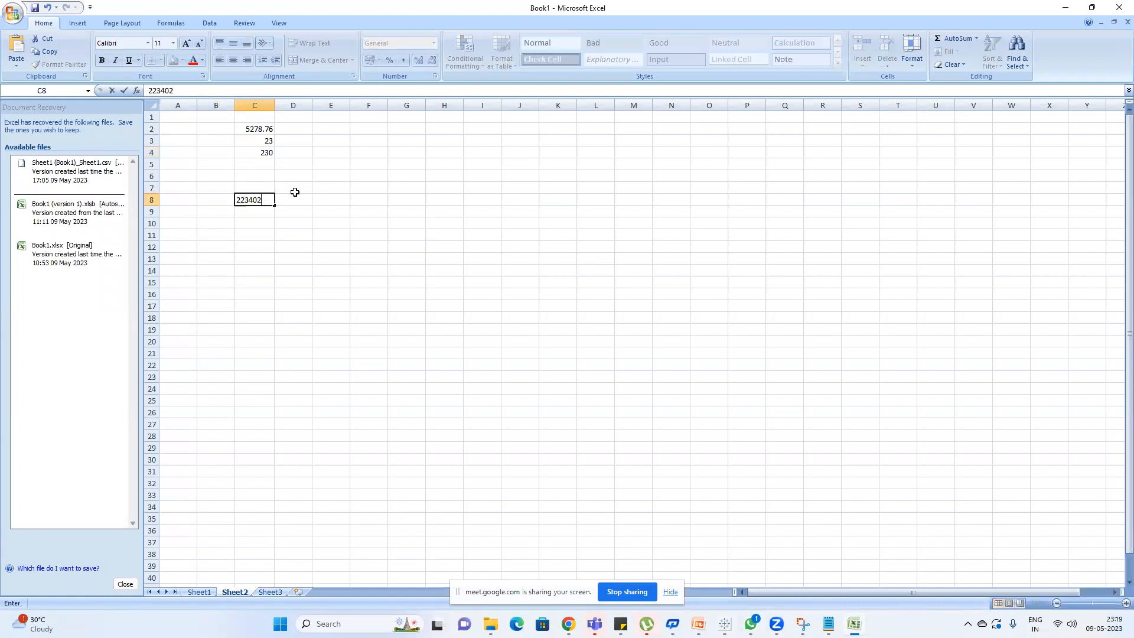
pyautogui.click(199, 592)
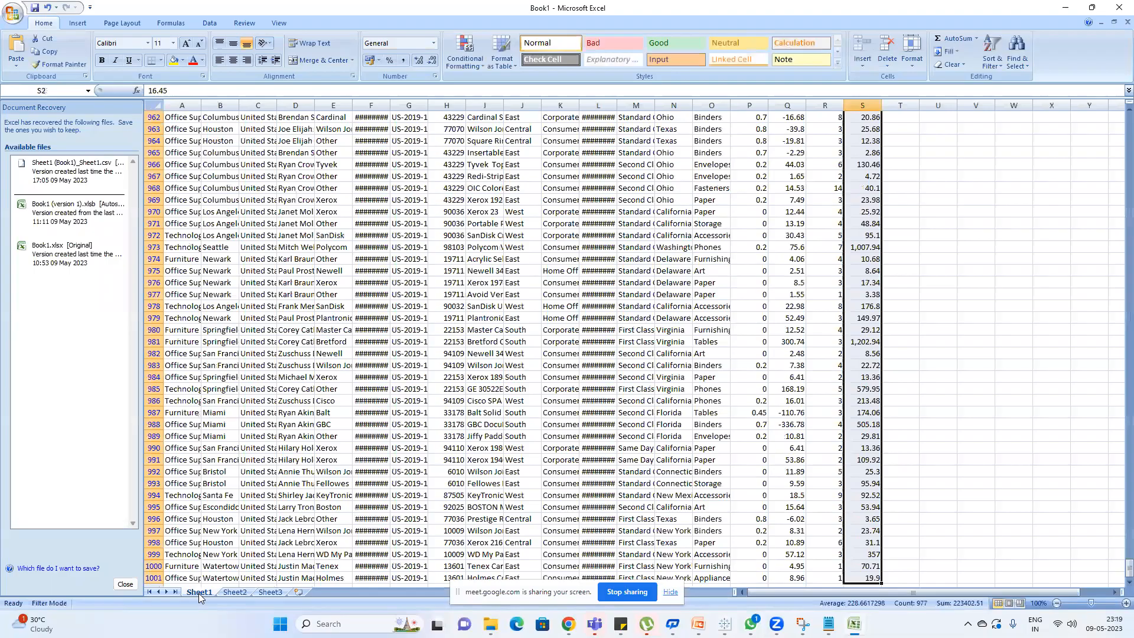
pyautogui.click(228, 593)
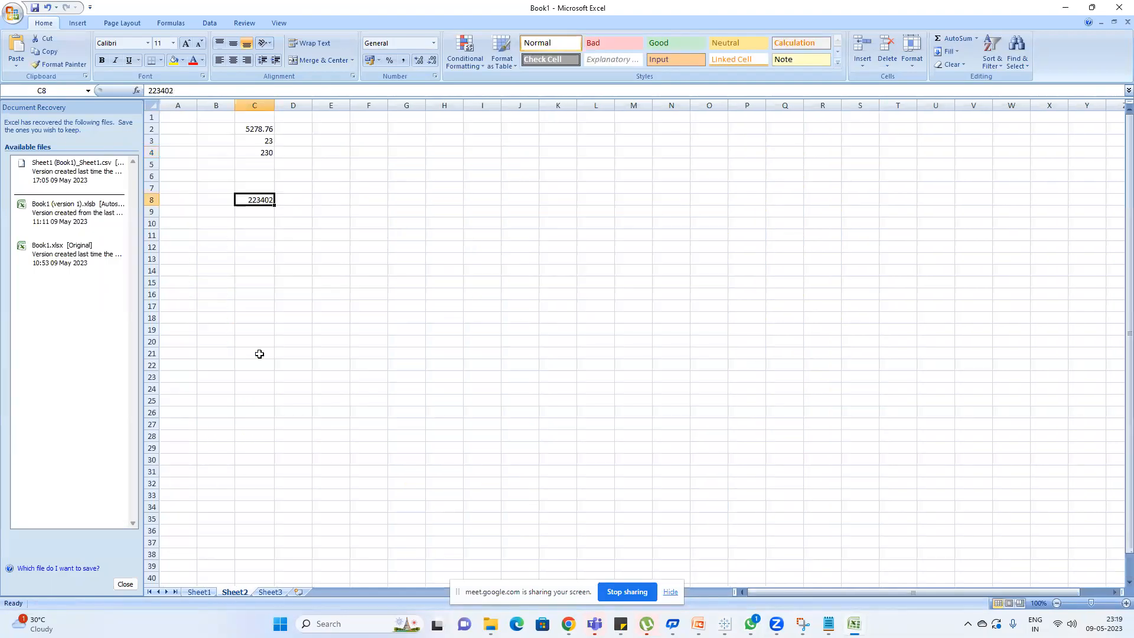
pyautogui.press('Return')
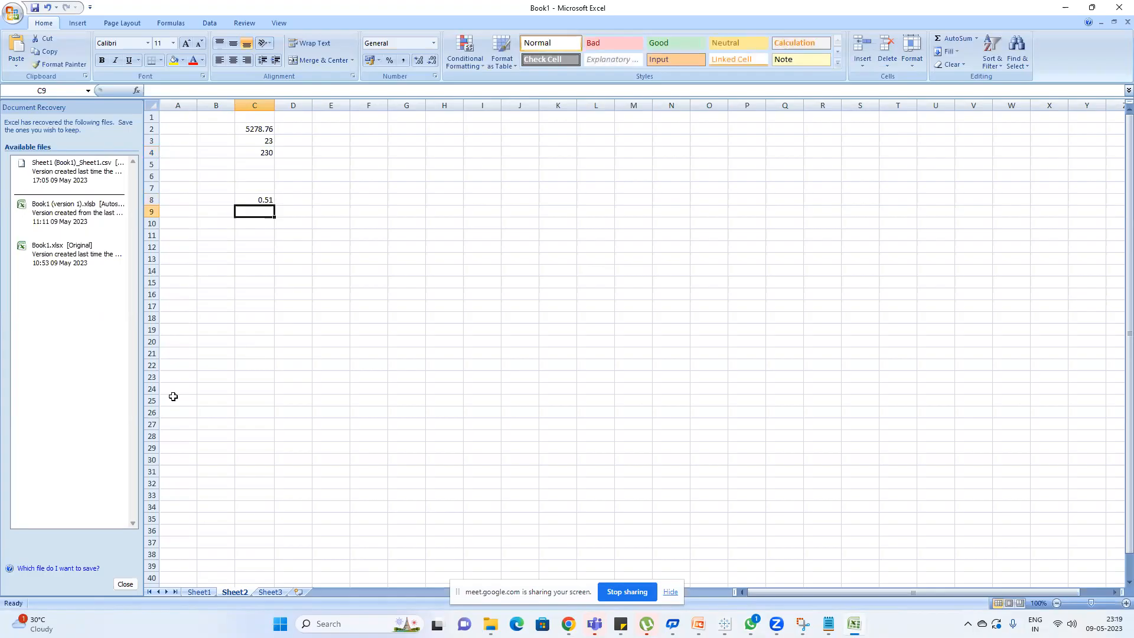
# Recheck the filtered Sales sum on Sheet1 and enter 223402.51 in cell C9 of Sheet2.
pyautogui.click(199, 592)
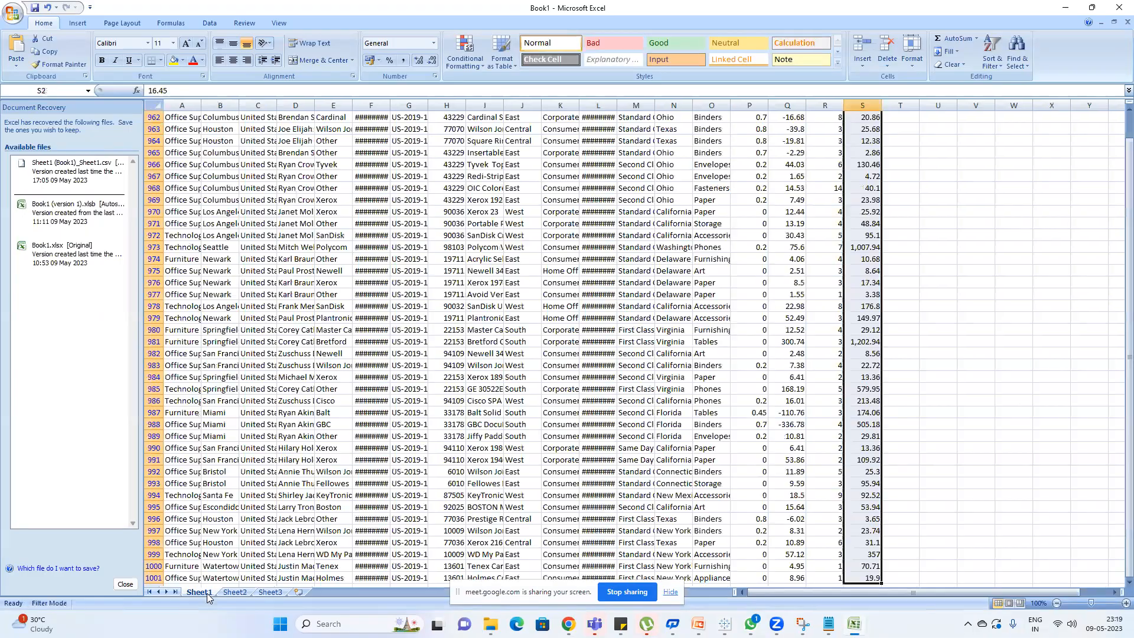
pyautogui.click(236, 593)
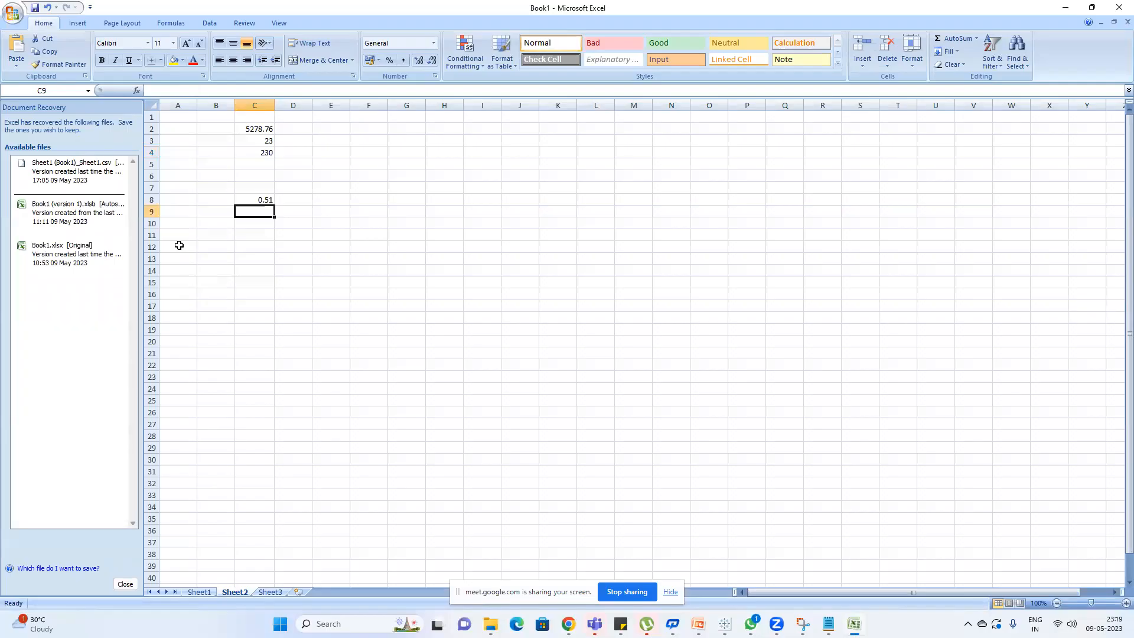
pyautogui.write('2234')
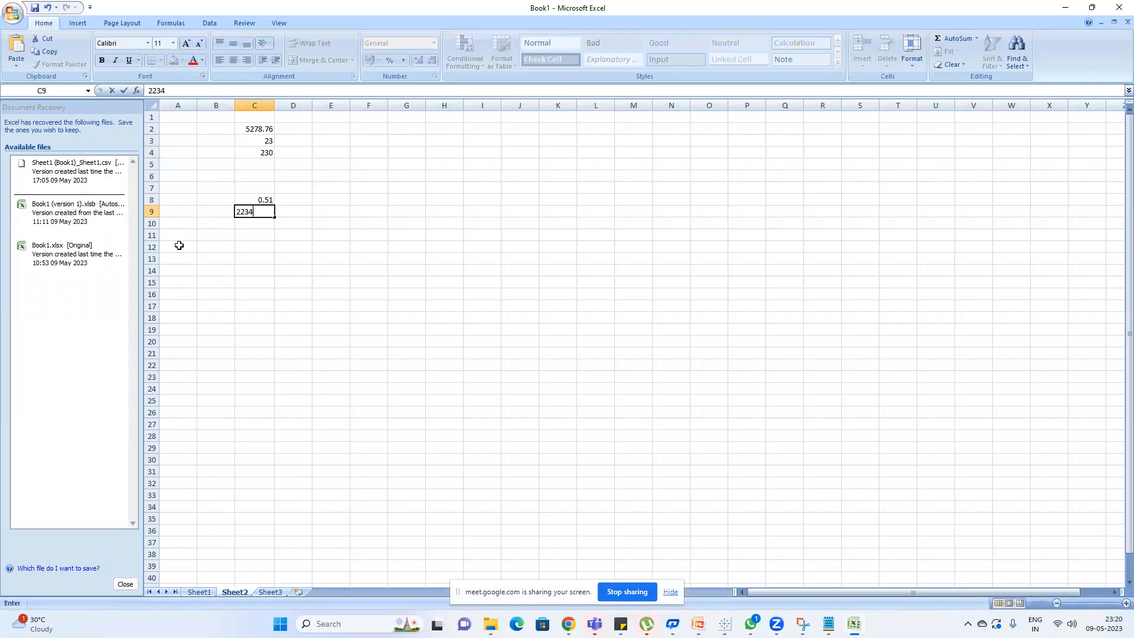
pyautogui.write('02.51')
pyautogui.press('Return')
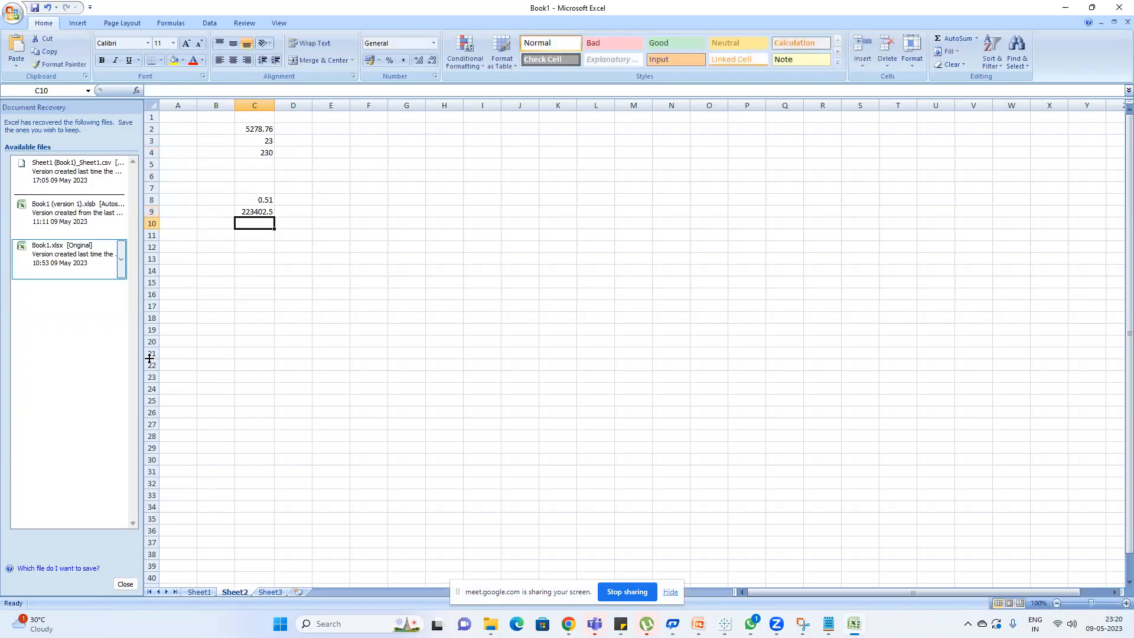
# Check the count of the filtered United States Sales values on Sheet1 and enter 977 in cell C10 of Sheet2.
pyautogui.click(199, 592)
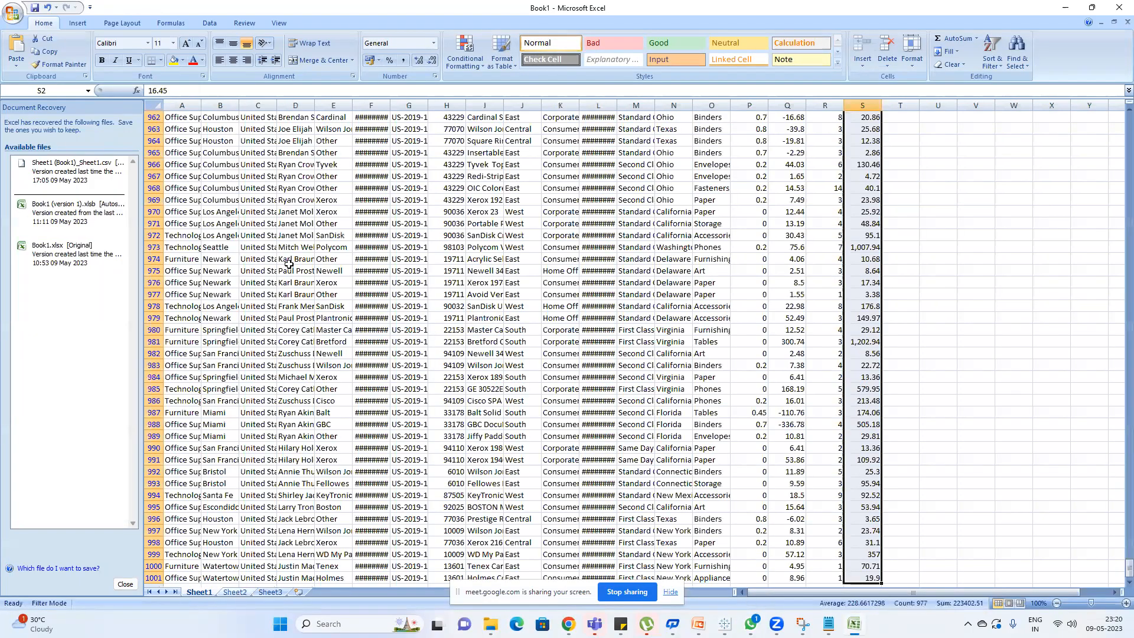
pyautogui.hotkey('ctrl', 'pagedown')
pyautogui.write('977')
pyautogui.press('Return')
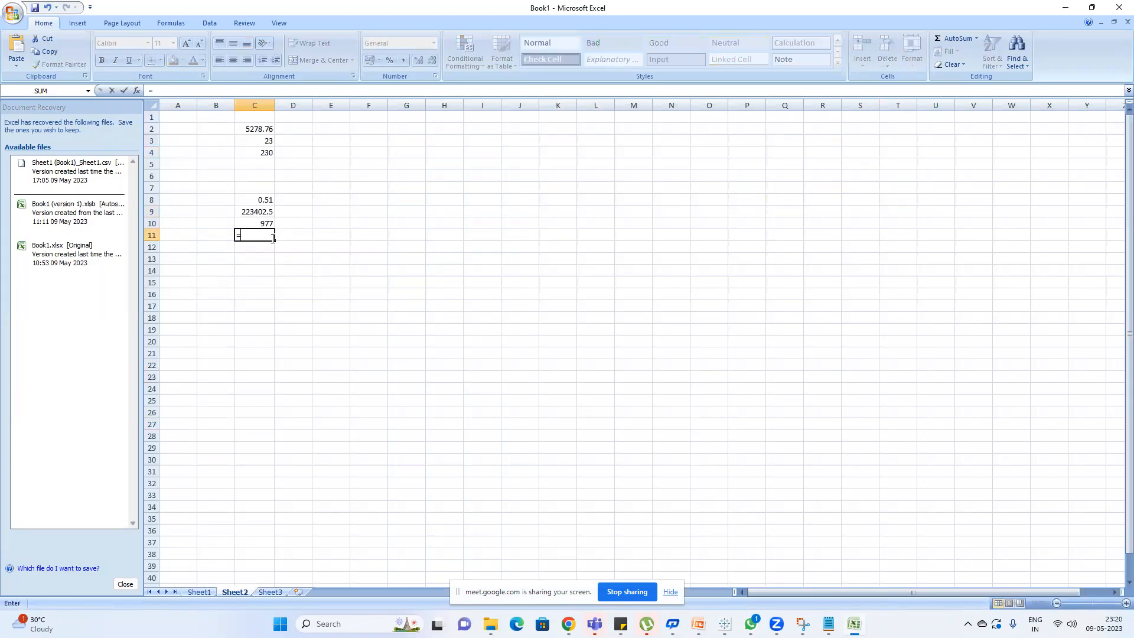
# Calculate the United States average in cell C11 by dividing C9 by C10.
pyautogui.write('=')
pyautogui.click(262, 212)
pyautogui.write('/')
pyautogui.click(257, 224)
pyautogui.press('Return')
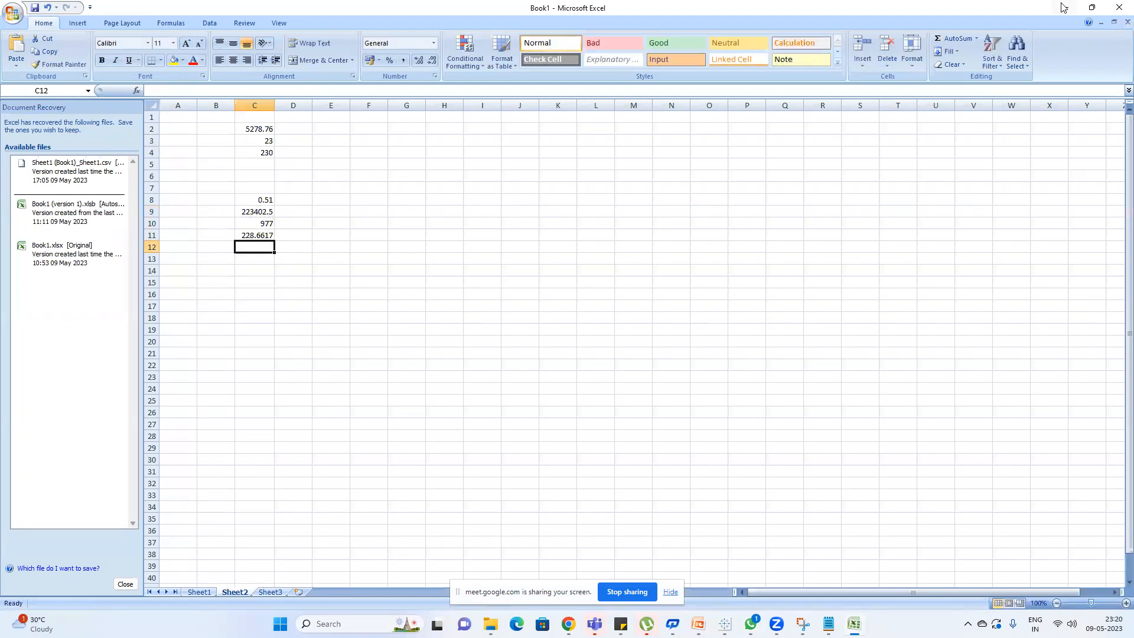
# Format the average in cell C11 to show no decimal places.
pyautogui.click(251, 236)
pyautogui.click(433, 62)
pyautogui.click(433, 62)
pyautogui.click(433, 61)
pyautogui.click(433, 62)
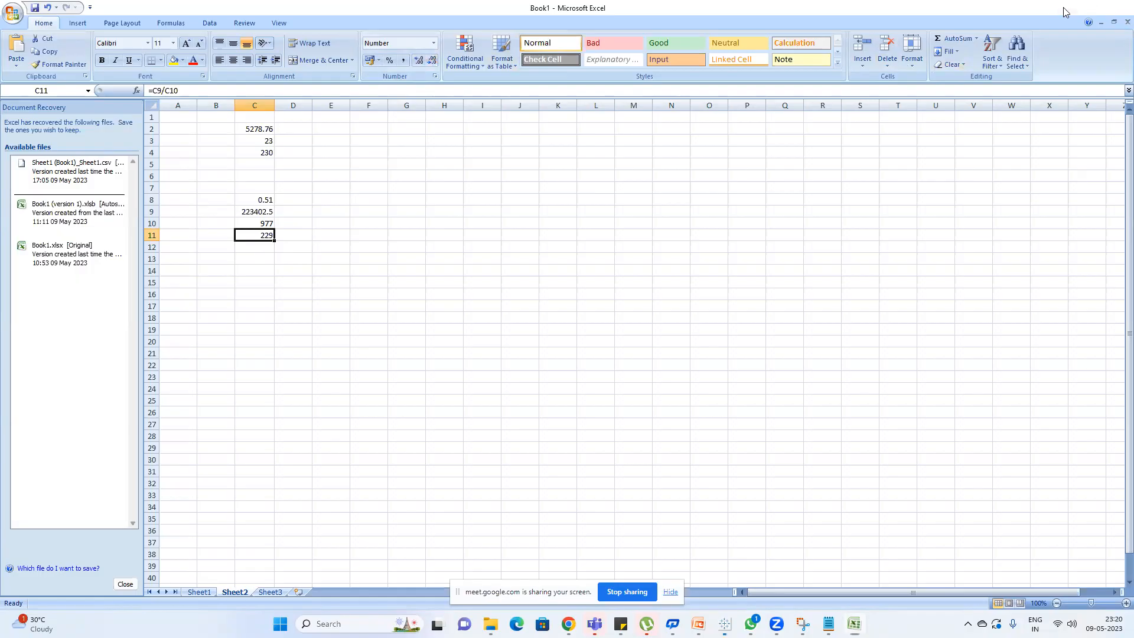
# Compare the United States Avg. Sales in Tableau with the average calculated in Excel, ending in Tableau.
pyautogui.click(1065, 8)
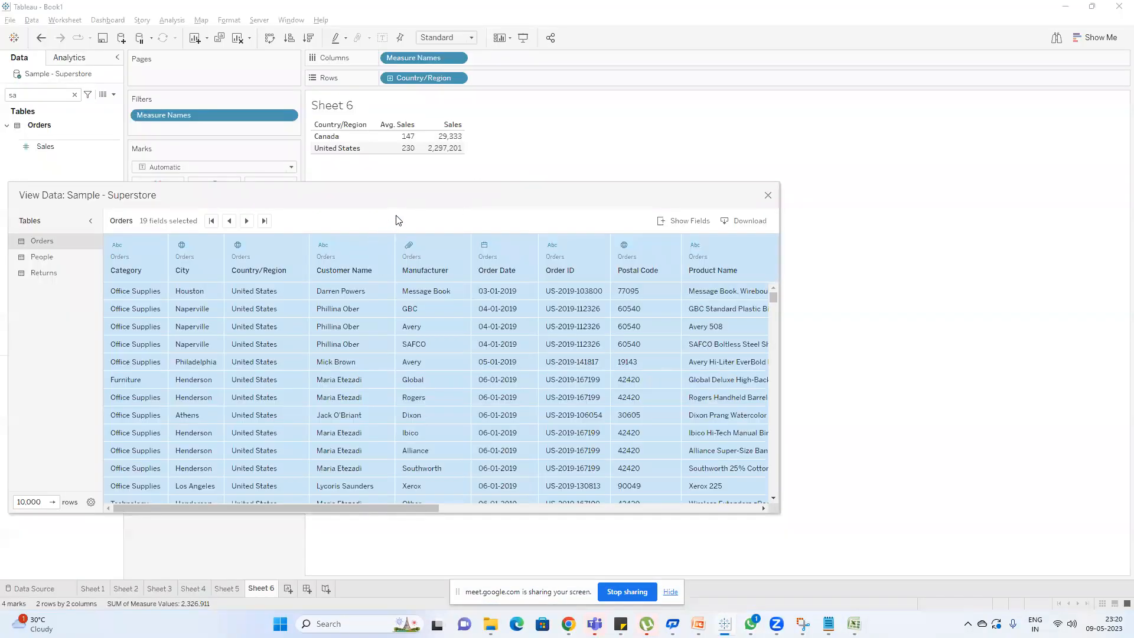
pyautogui.hotkey('alt', 'Tab')
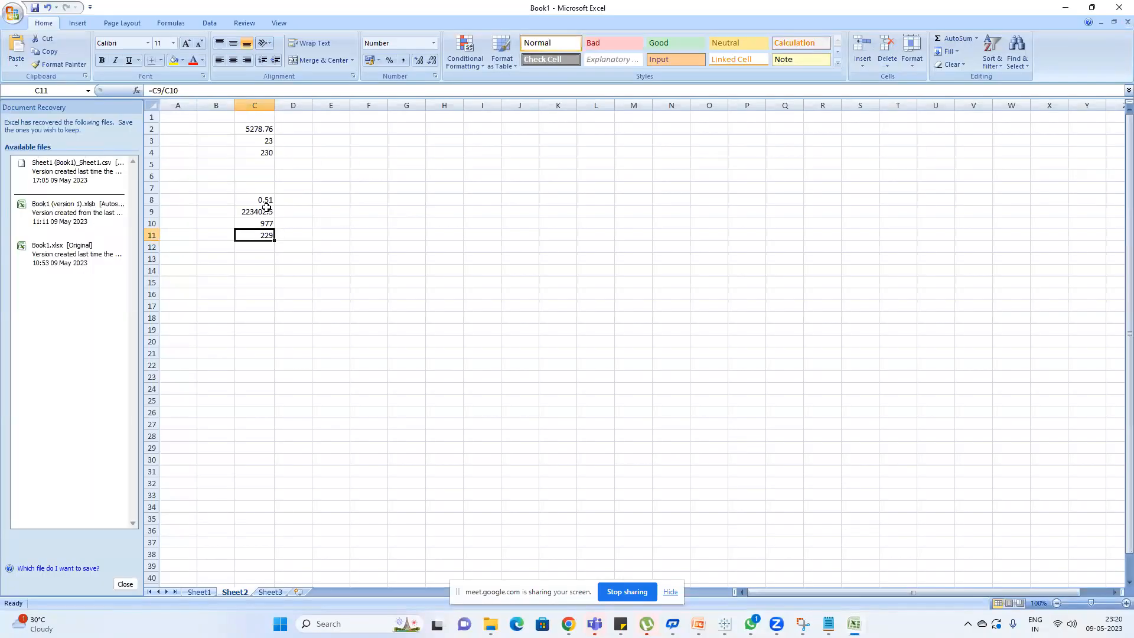
pyautogui.hotkey('alt', 'Tab')
# Move the View Data window away from the Measure Values card and set its number of rows to 5,00,000.
pyautogui.moveTo(415, 191); pyautogui.dragTo(638, 88)
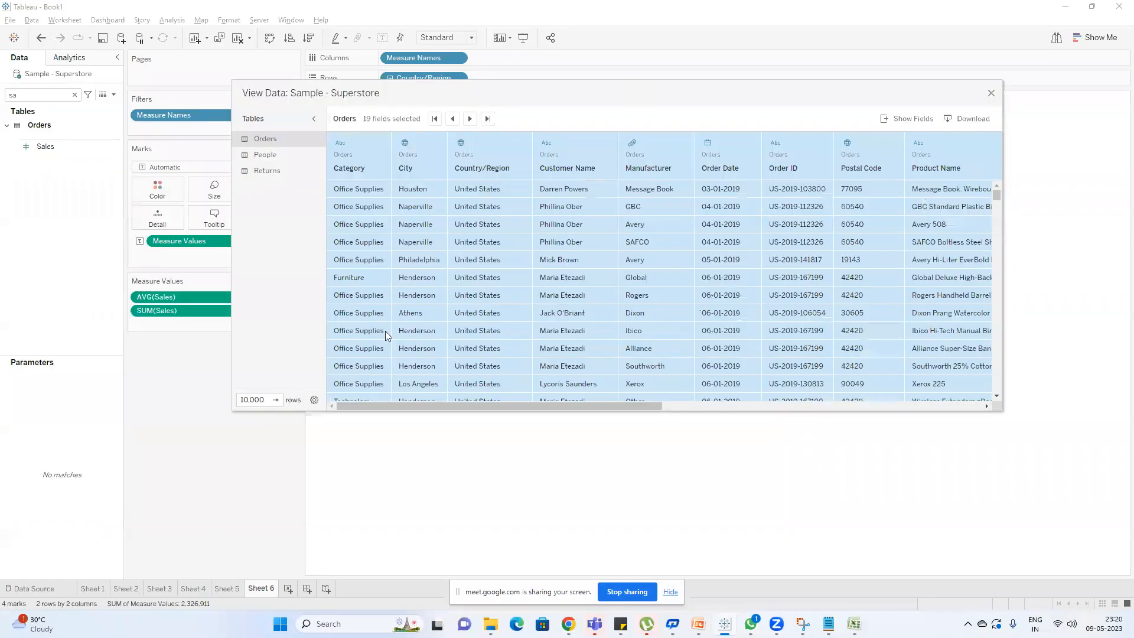
pyautogui.click(268, 401)
pyautogui.click(278, 401)
pyautogui.moveTo(264, 400); pyautogui.dragTo(180, 375)
pyautogui.write('0000')
pyautogui.press('Return')
# Switch to the Google Meet call, admit the waiting participant, and return to Tableau.
pyautogui.moveTo(568, 624)
pyautogui.click(520, 586)
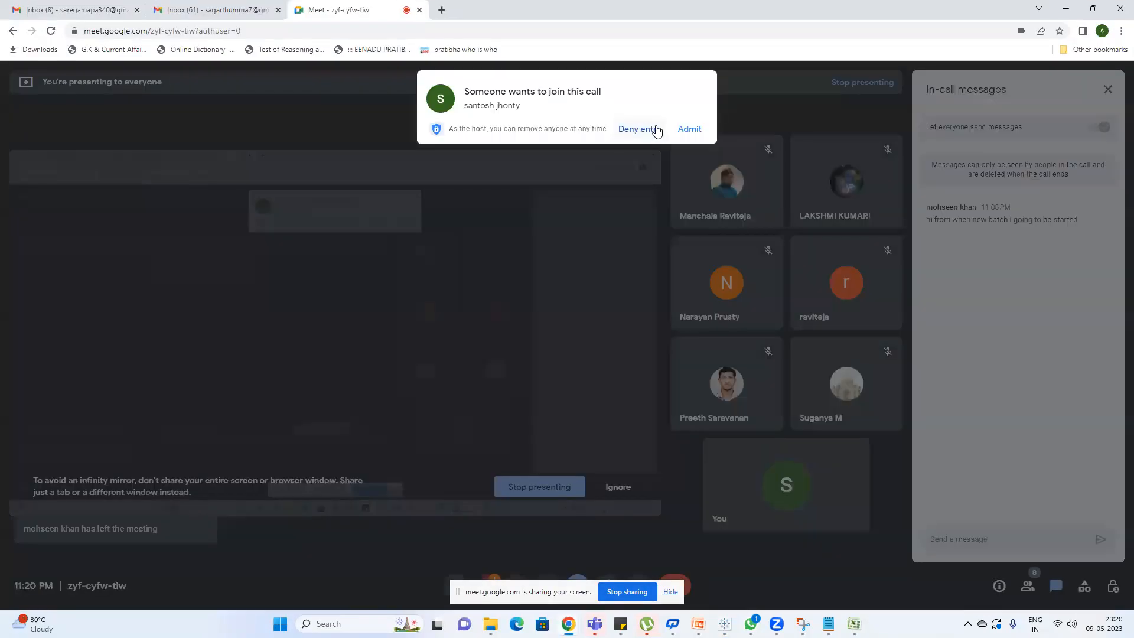
pyautogui.click(687, 129)
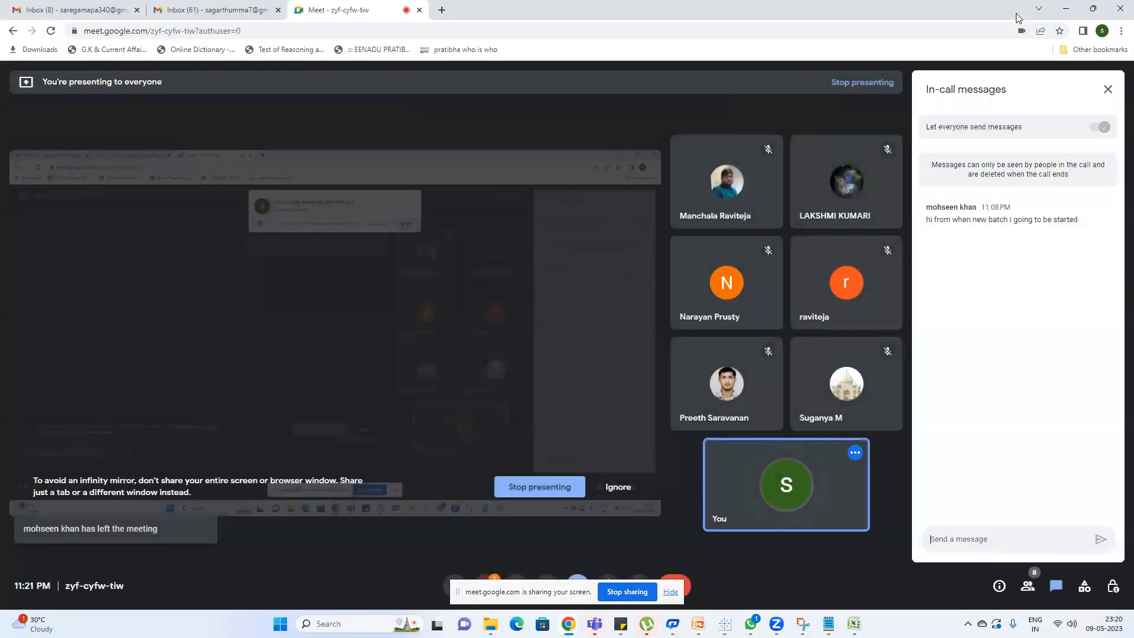
pyautogui.click(1067, 8)
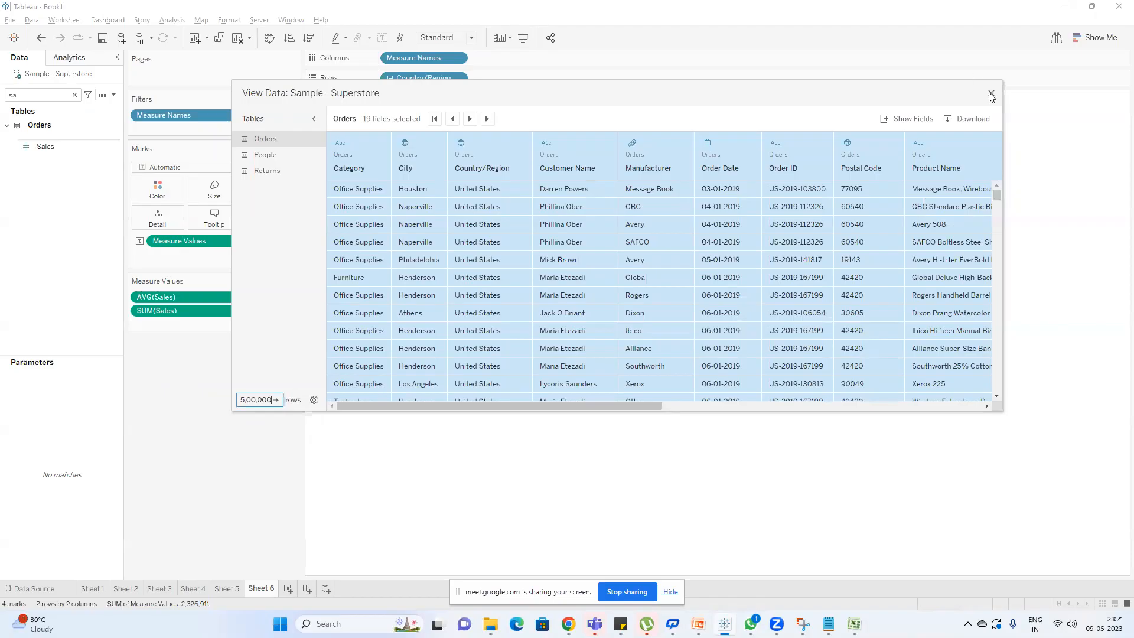
# Close the View Data window and inspect Canada's Sales value in the Sheet 6 table.
pyautogui.click(991, 94)
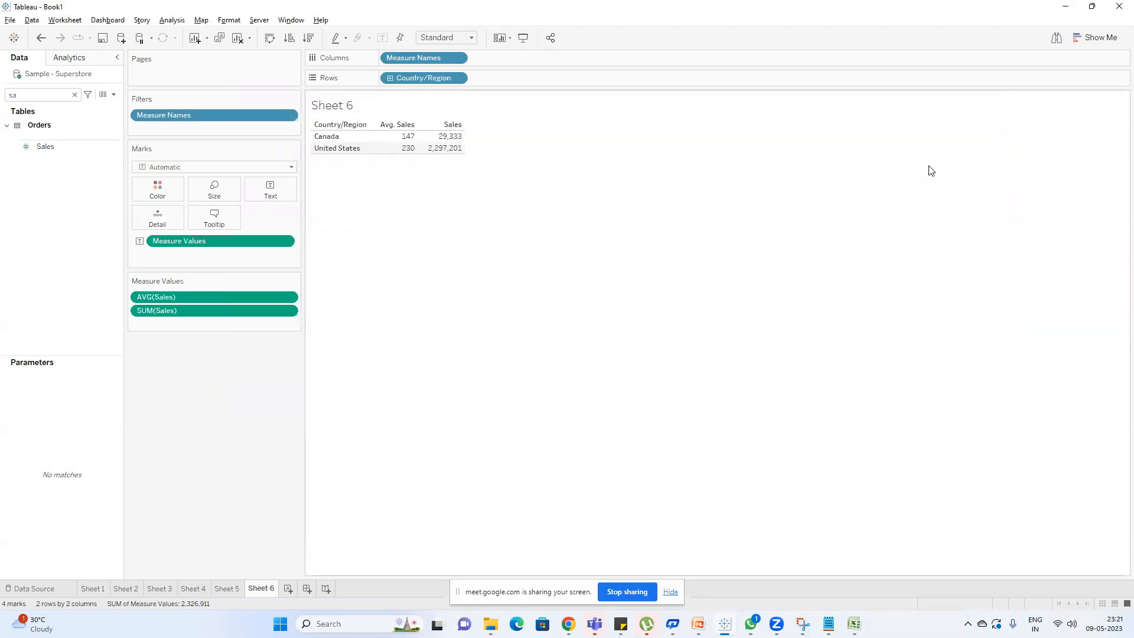
pyautogui.moveTo(449, 142)
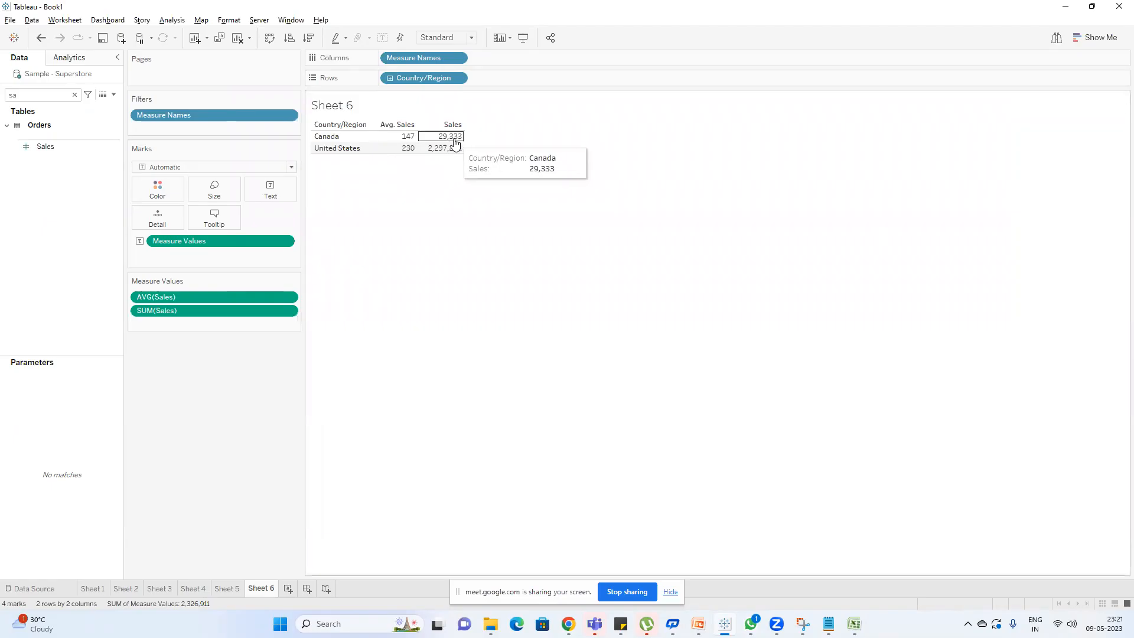
# Switch to Excel, clear the calculations in cells C2 to C12 of Sheet2, and select cell C2.
pyautogui.moveTo(803, 624)
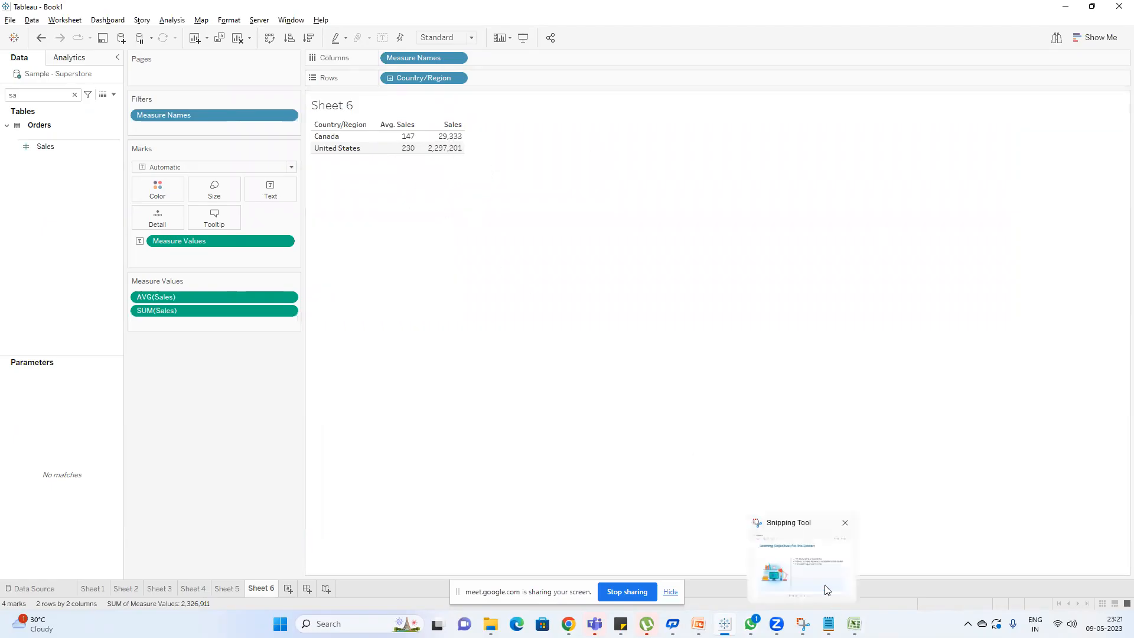
pyautogui.press('super')
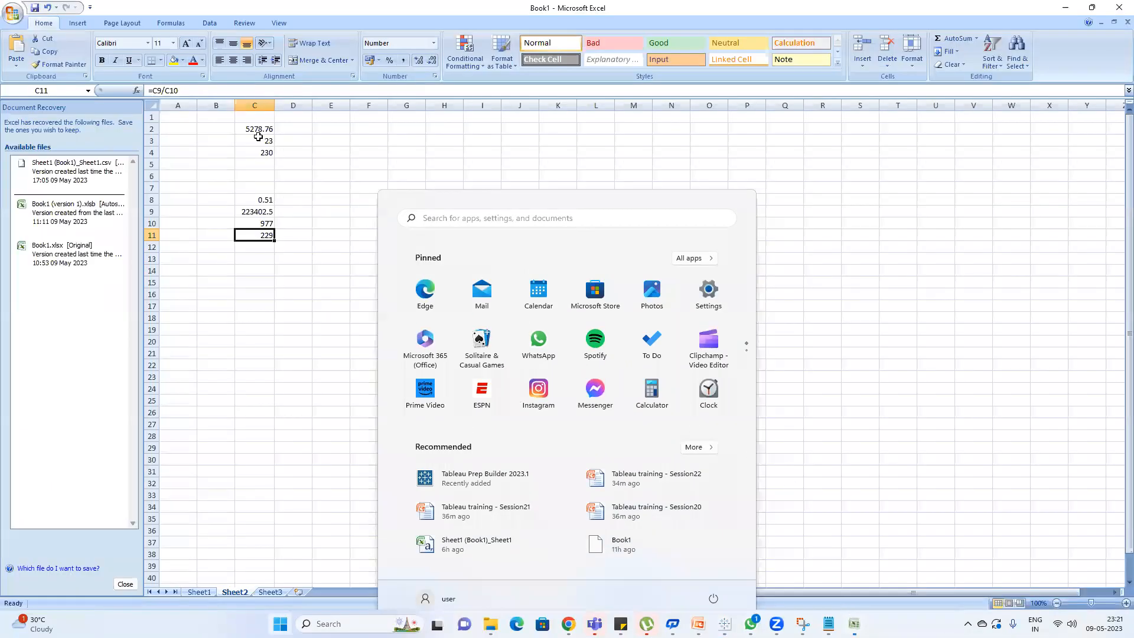
pyautogui.moveTo(254, 134); pyautogui.dragTo(248, 247)
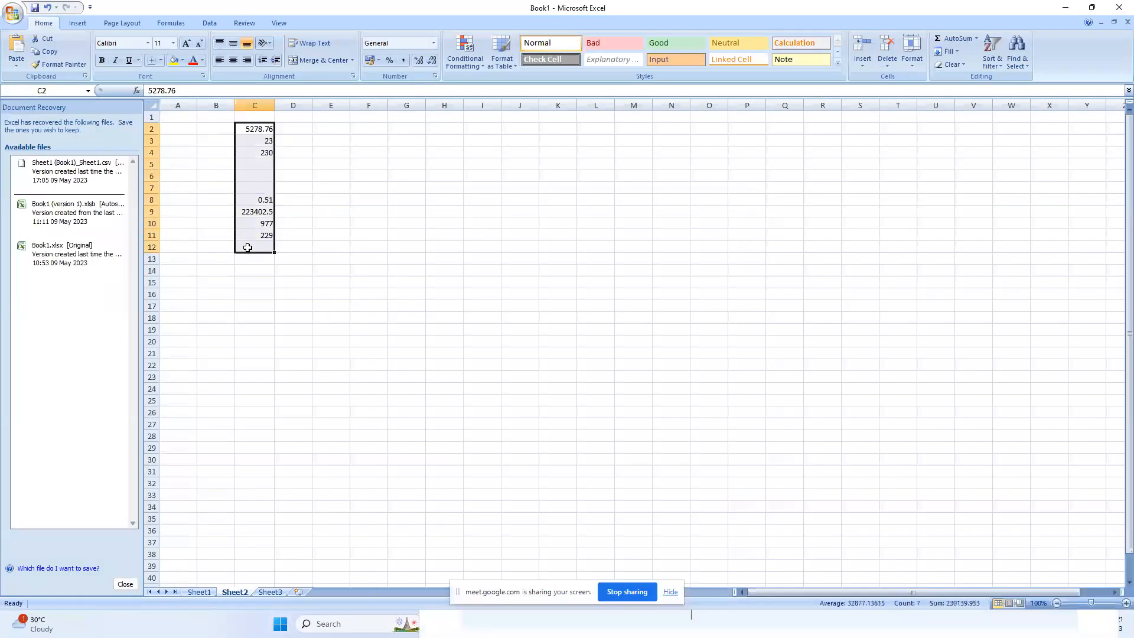
pyautogui.press('Delete')
pyautogui.click(254, 127)
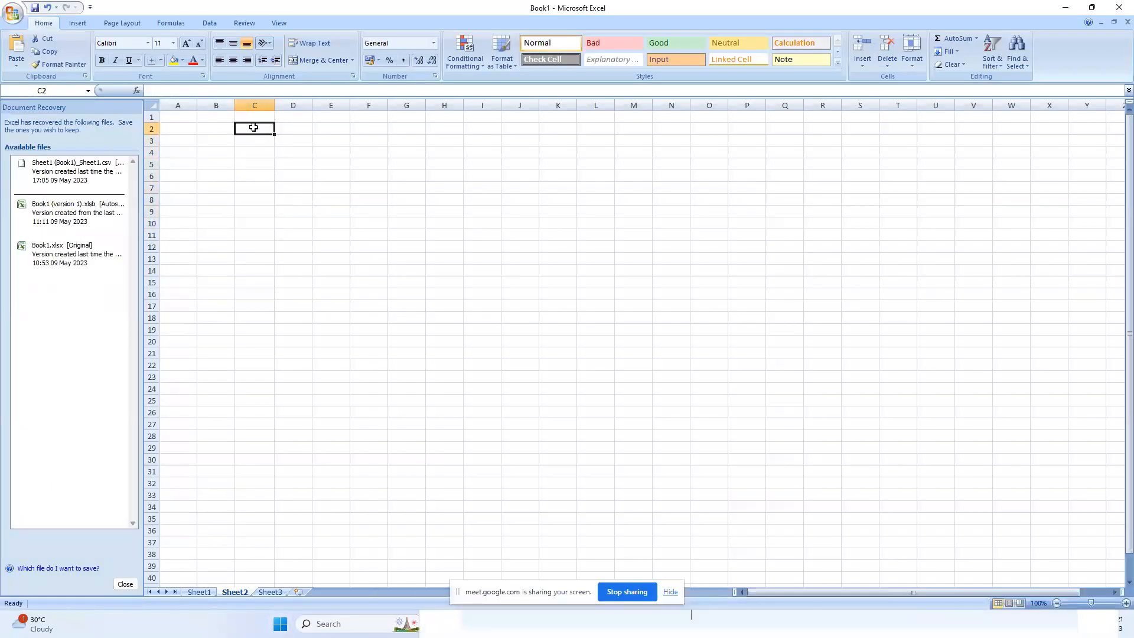
# Enter Canada's Sales total 29333 in cell C2 and switch back to Tableau.
pyautogui.write('29333')
pyautogui.press('Return')
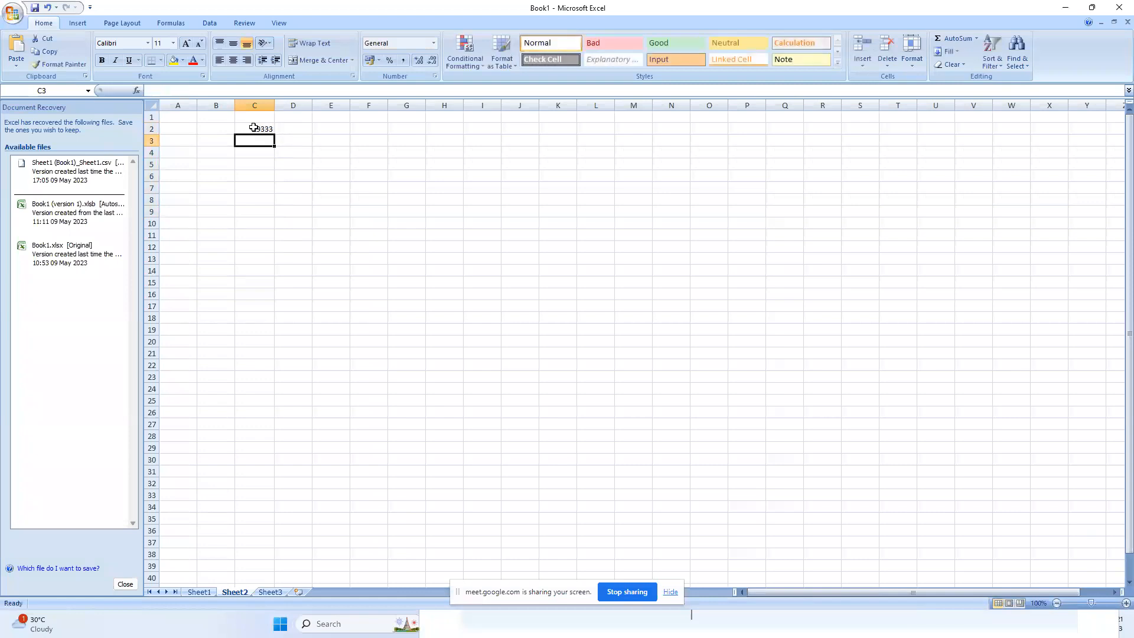
pyautogui.hotkey('alt', 'Tab')
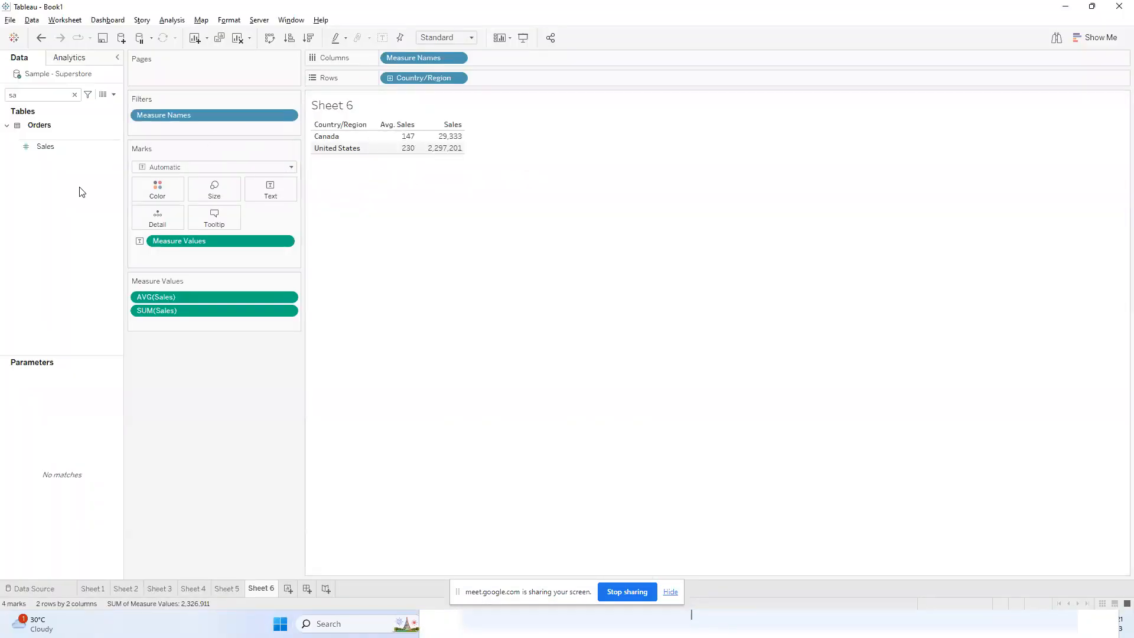
# Clear the field search and add the Orders (Count) measure to the Sheet 6 table.
pyautogui.click(50, 98)
pyautogui.press('BackSpace')
pyautogui.press('BackSpace')
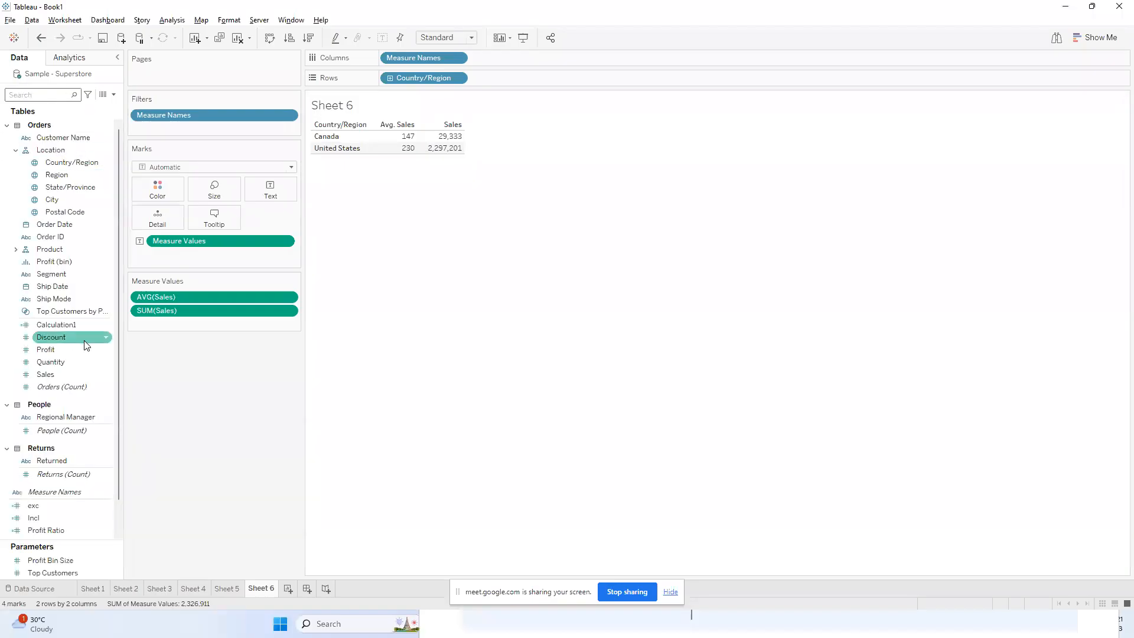
pyautogui.scroll(-1, 92, 421)
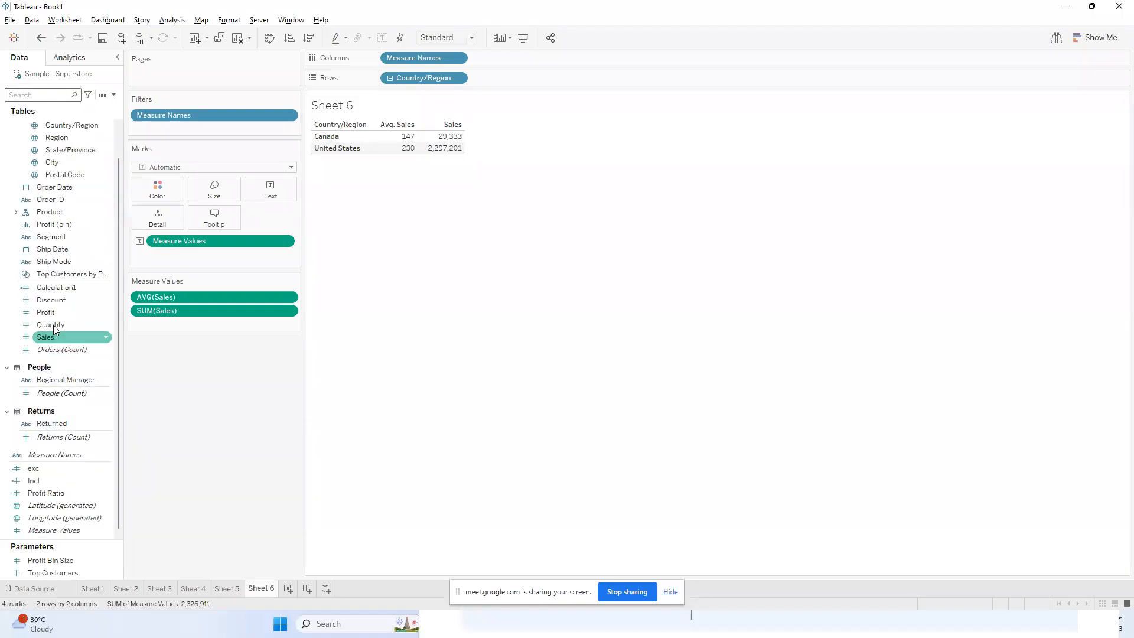
pyautogui.scroll(1, 54, 325)
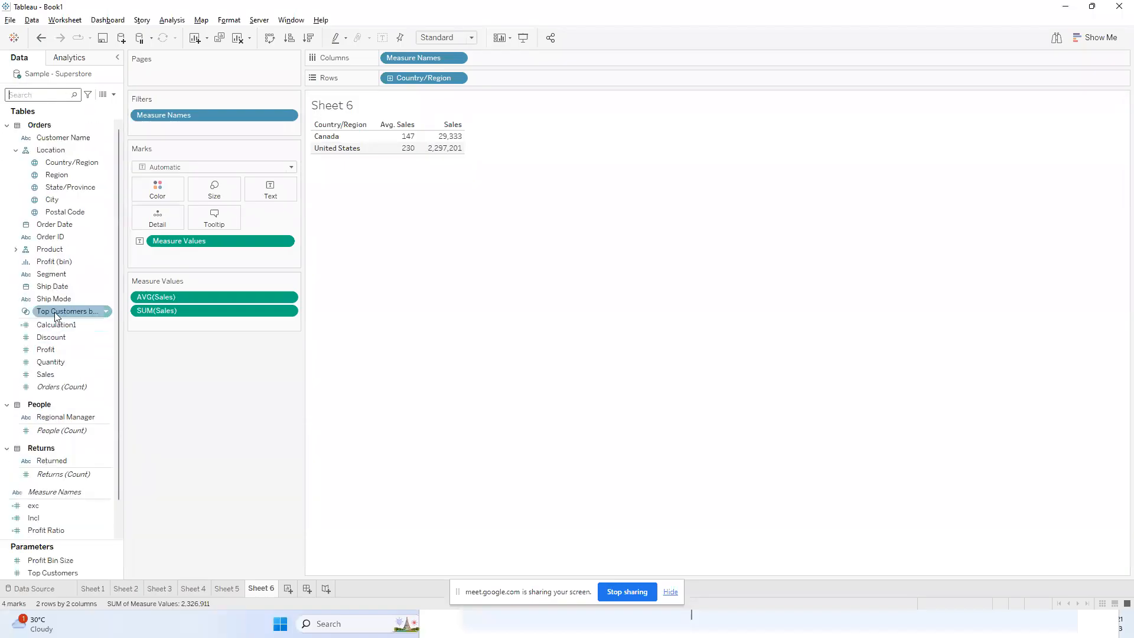
pyautogui.click(67, 387)
pyautogui.doubleClick(68, 386)
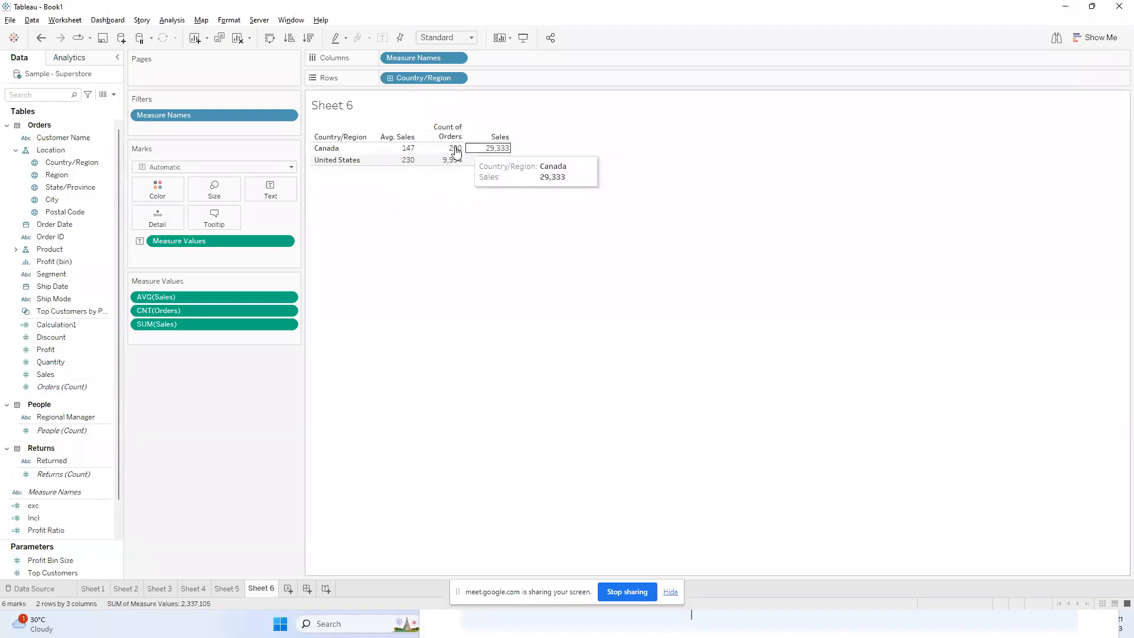
# Switch to Excel, enter Canada's order count 200 in C3, and compute =C2/C3 in C4.
pyautogui.hotkey('alt', 'Tab')
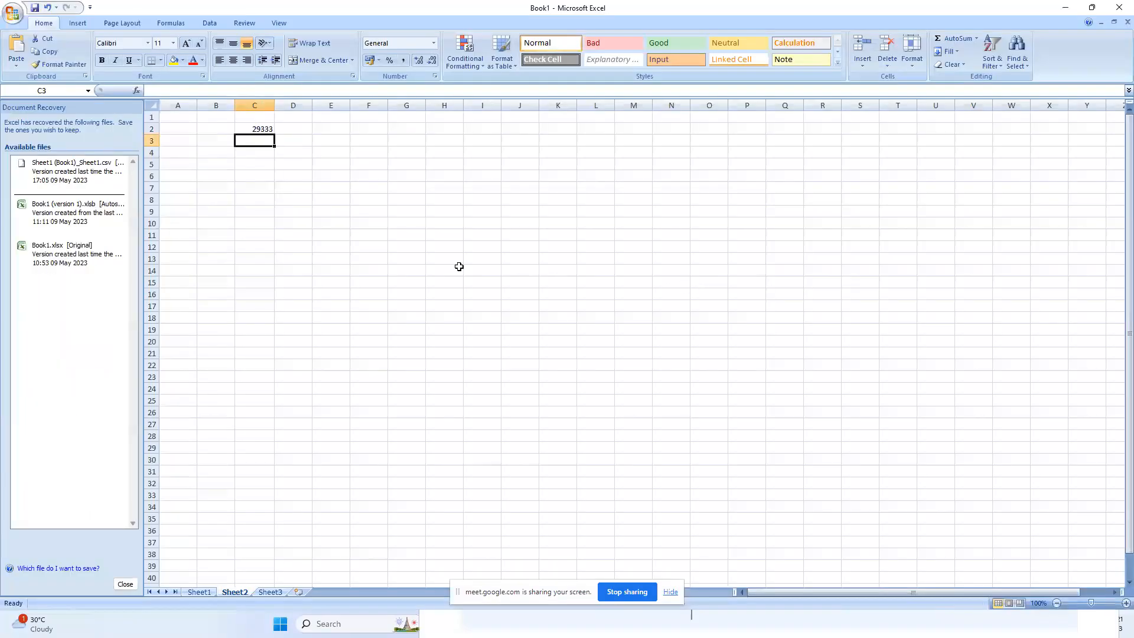
pyautogui.write('200')
pyautogui.press('Return')
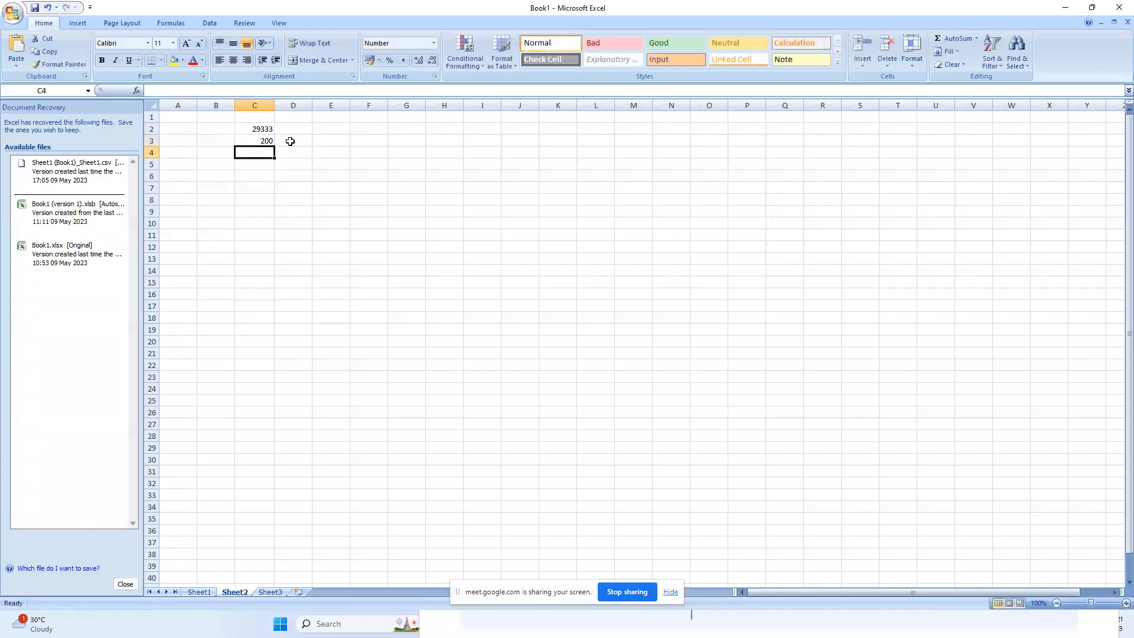
pyautogui.write('=')
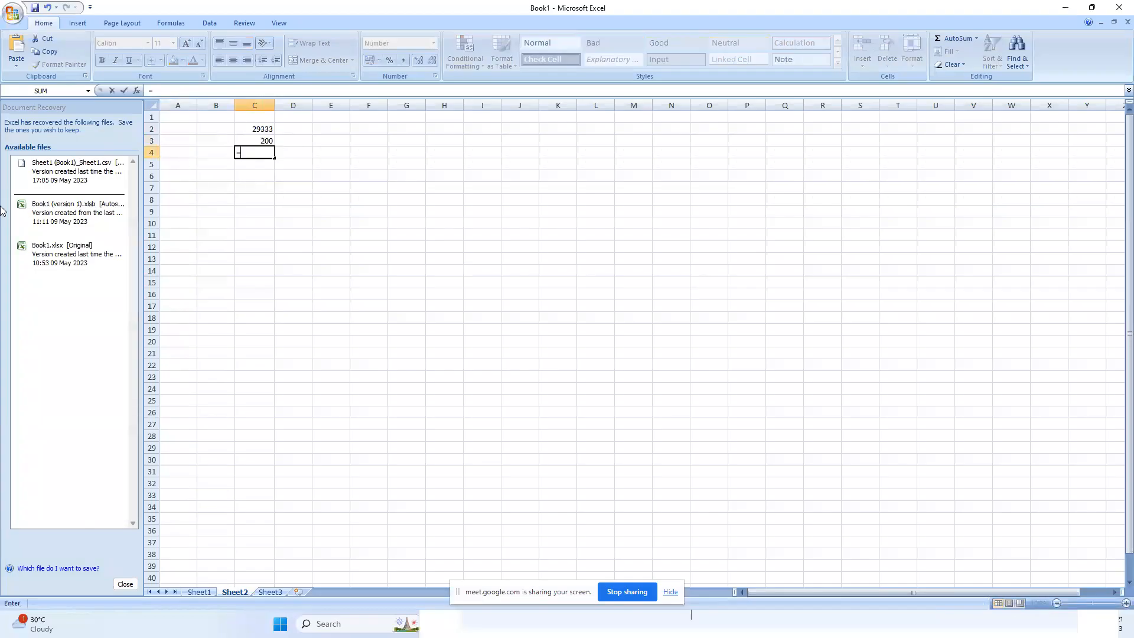
pyautogui.click(253, 130)
pyautogui.write('/')
pyautogui.click(267, 141)
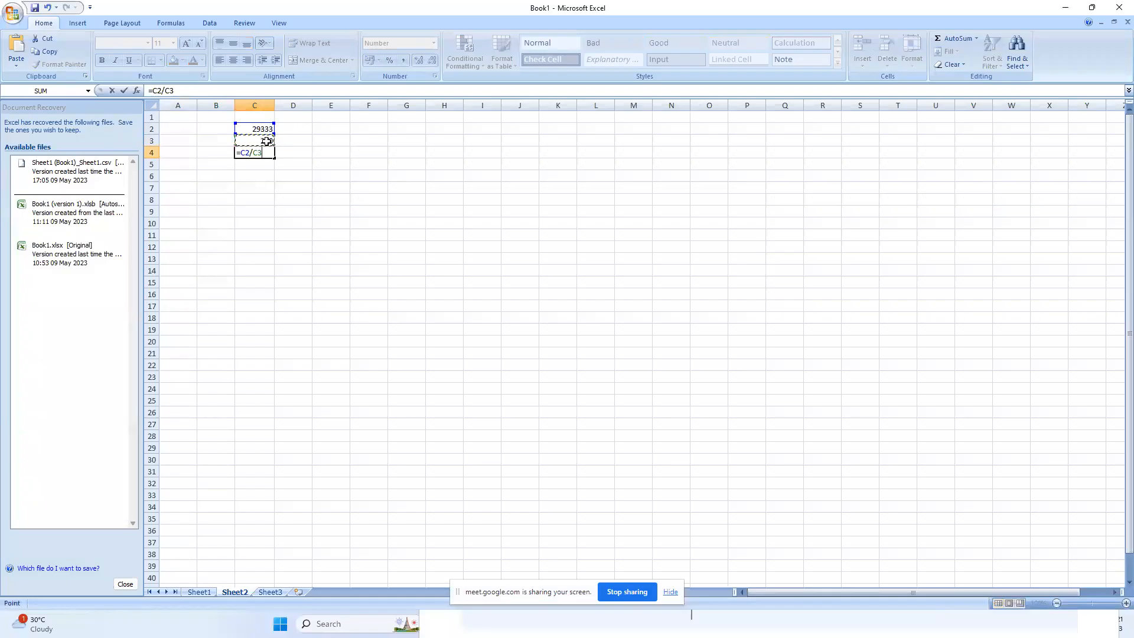
pyautogui.press('Return')
# Look up the United States figures in Tableau and enter Sales 2297201 in C5 and order count 9994 in C6 in Excel.
pyautogui.hotkey('alt', 'Tab')
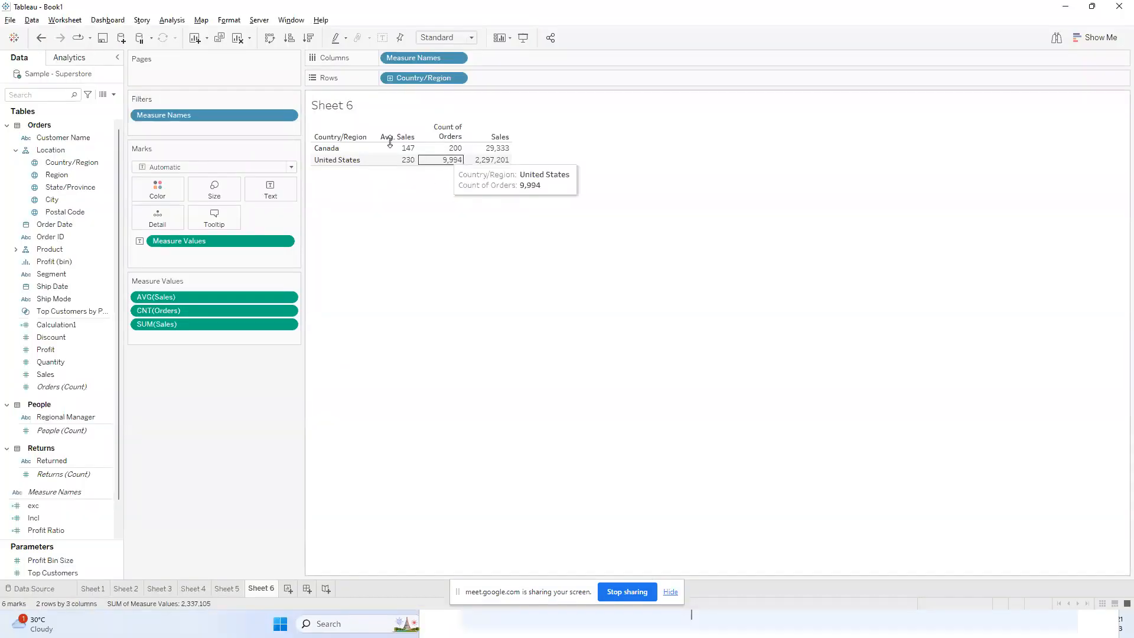
pyautogui.moveTo(495, 151)
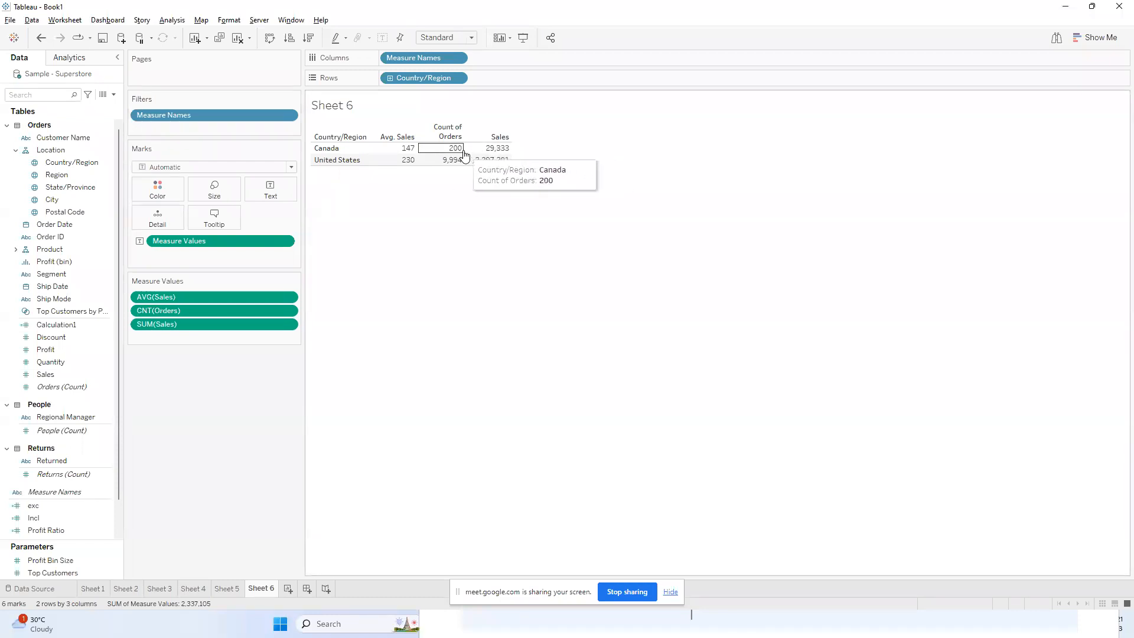
pyautogui.hotkey('alt', 'Tab')
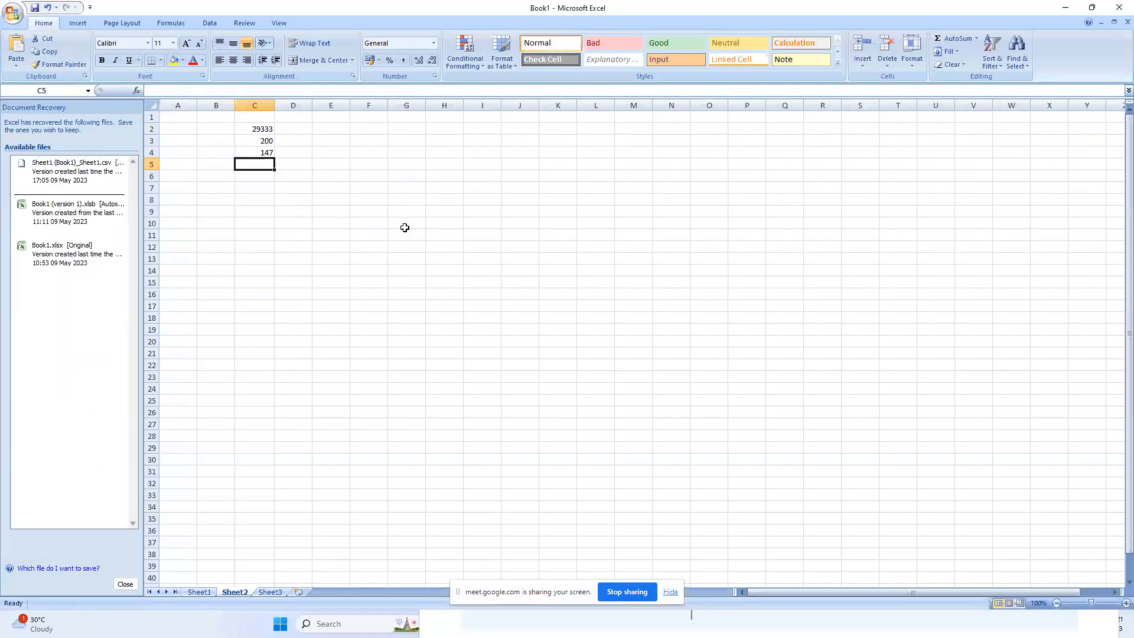
pyautogui.write('229720')
pyautogui.press('Return')
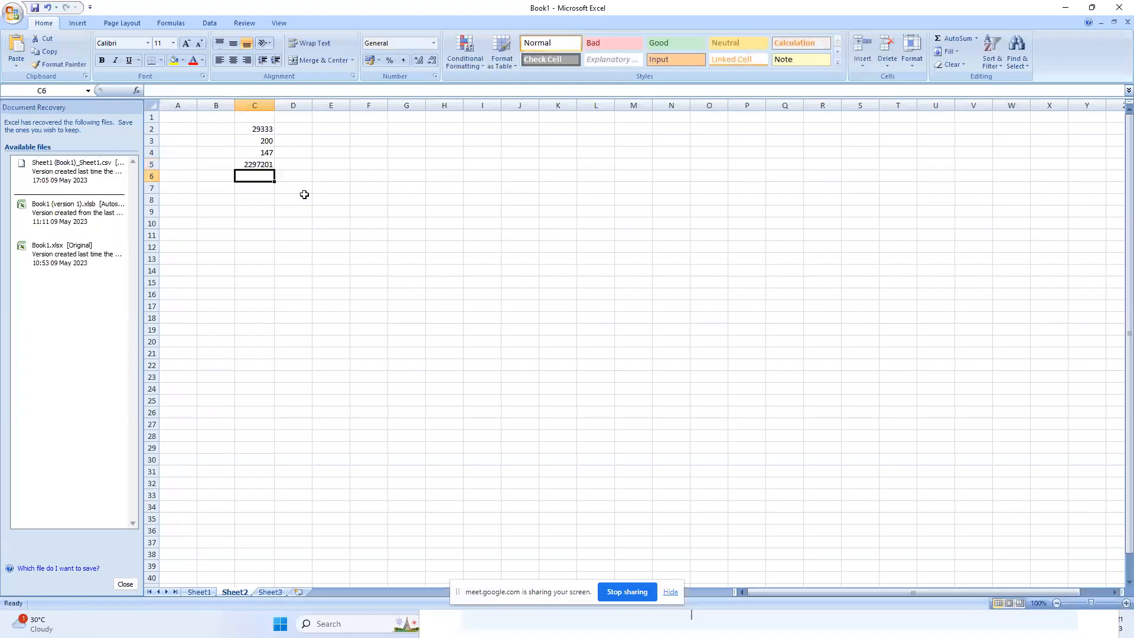
pyautogui.hotkey('alt', 'Tab')
pyautogui.hotkey('alt', 'Tab')
pyautogui.write('9994')
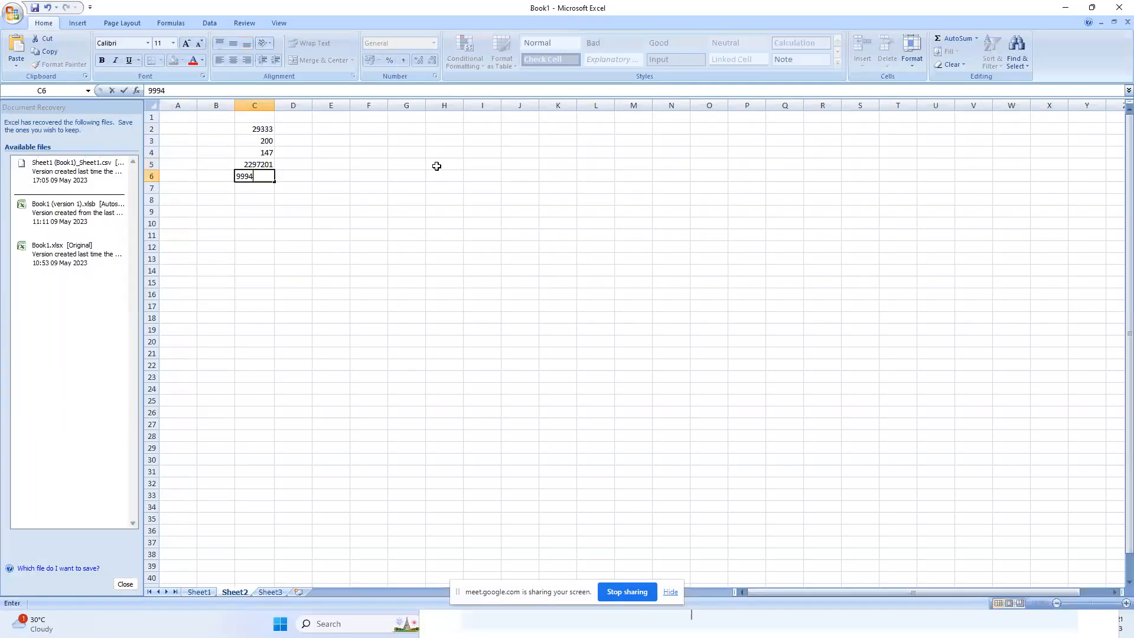
pyautogui.press('Return')
# Compute =C5/C6 in cell C7 and compare it with the United States Avg. Sales value in Tableau.
pyautogui.write('=')
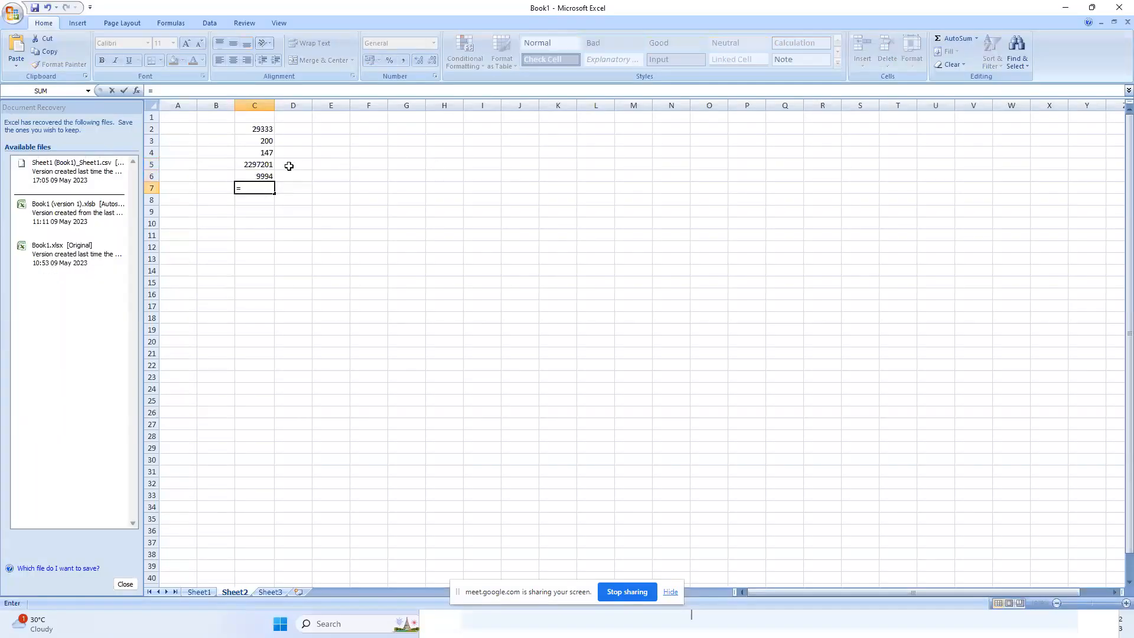
pyautogui.click(260, 163)
pyautogui.write('/')
pyautogui.click(263, 175)
pyautogui.press('Return')
pyautogui.hotkey('alt', 'Tab')
pyautogui.moveTo(408, 164)
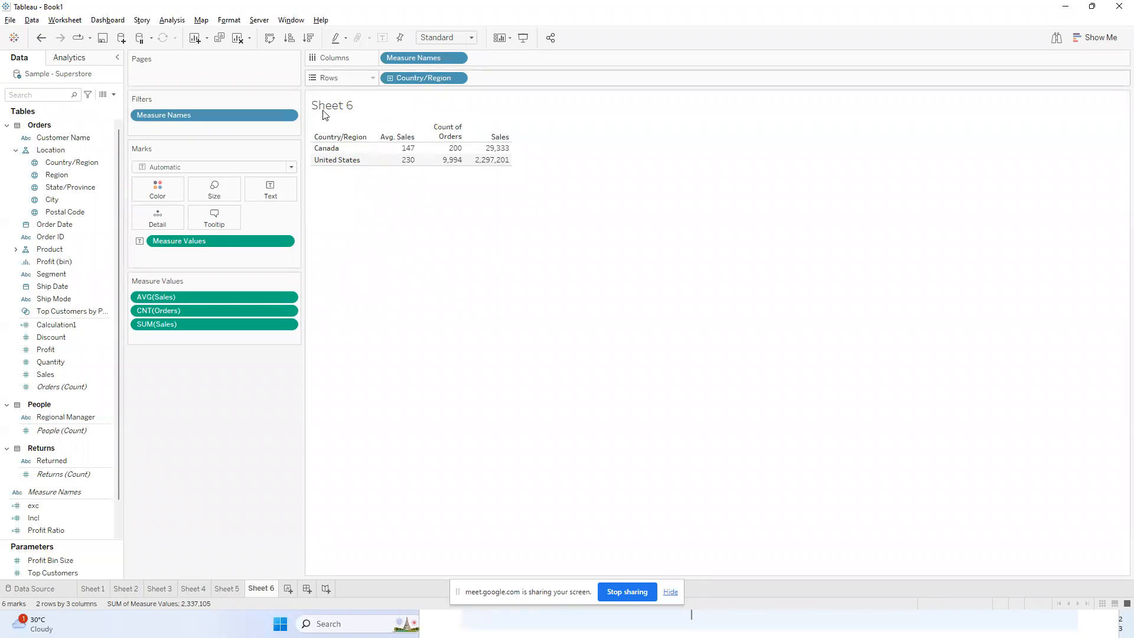
# Rename the Sheet 6 worksheet as "With out LOD Functions".
pyautogui.doubleClick(272, 590)
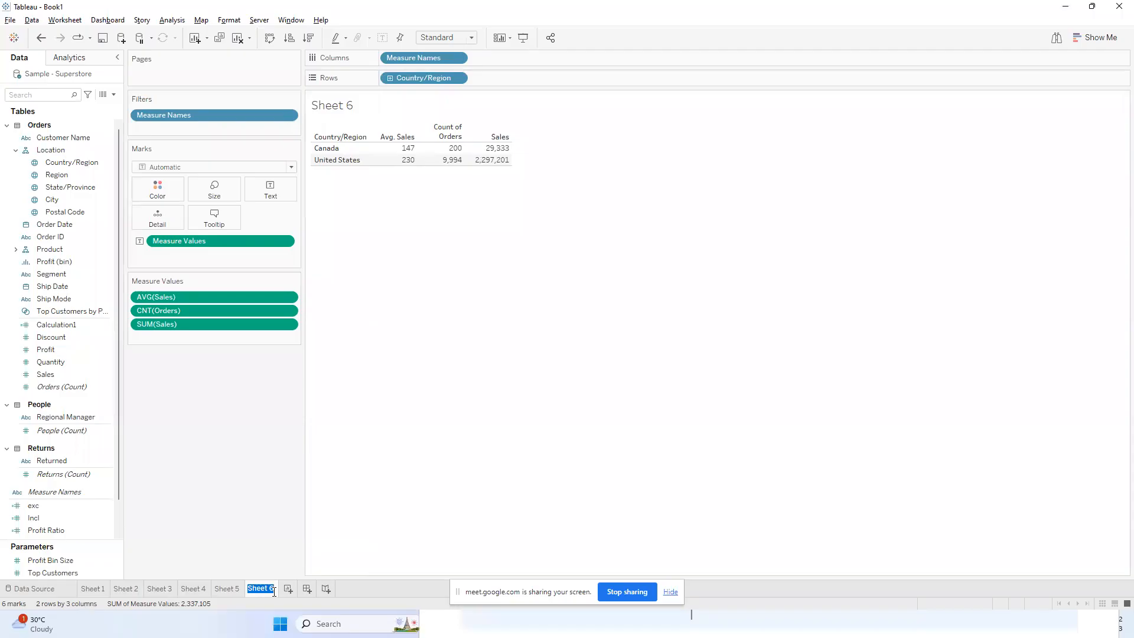
pyautogui.write('With out')
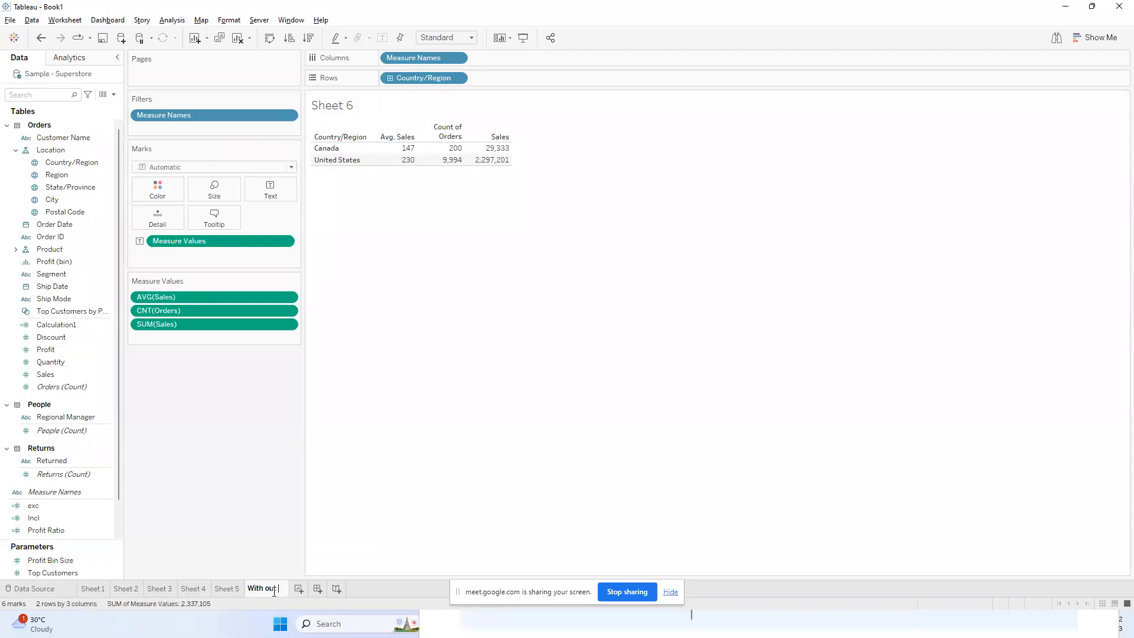
pyautogui.write(' LOD Functions')
pyautogui.press('Return')
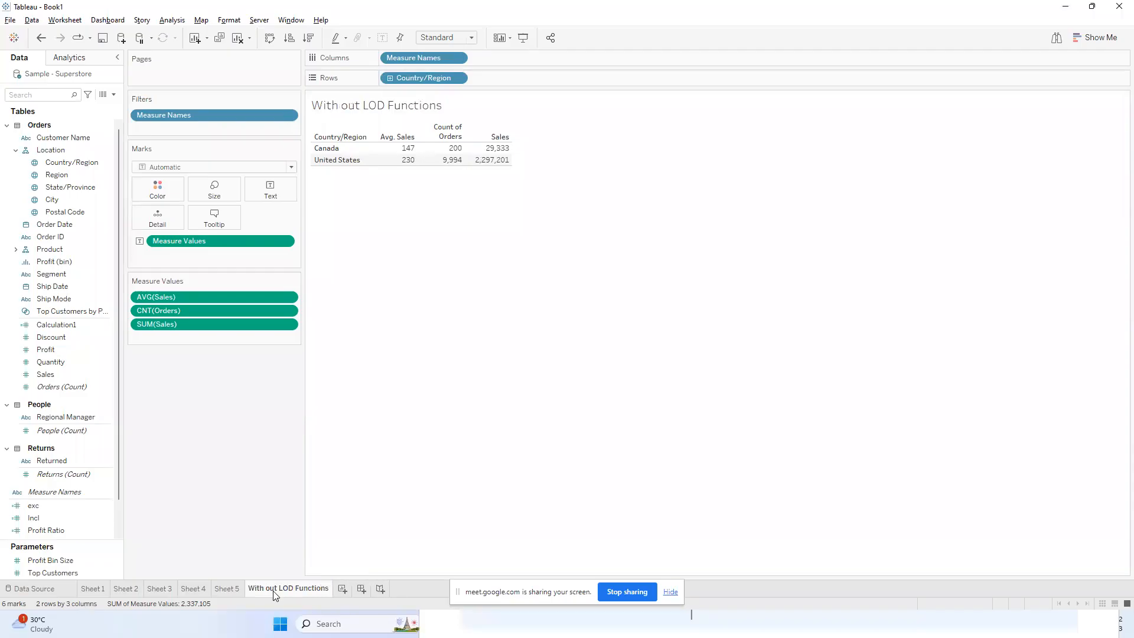
# Duplicate the "With out LOD Functions" worksheet and rename the copy as "With LOD Functions".
pyautogui.rightClick(286, 594)
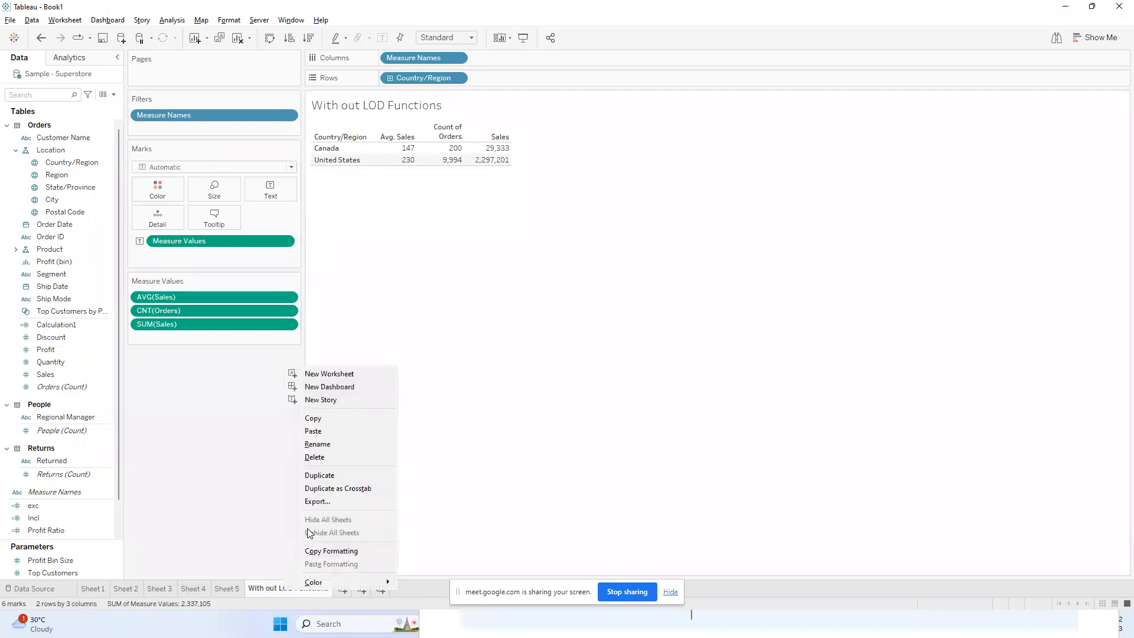
pyautogui.click(331, 474)
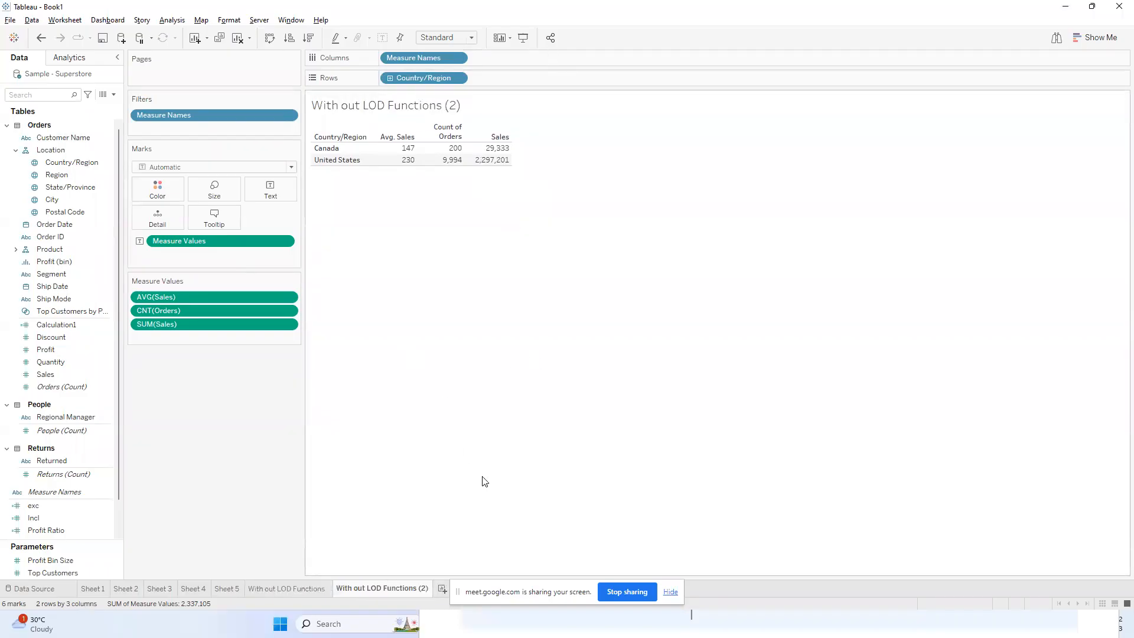
pyautogui.doubleClick(364, 592)
pyautogui.click(374, 588)
pyautogui.press('BackSpace')
pyautogui.press('BackSpace')
pyautogui.press('BackSpace')
pyautogui.press('BackSpace')
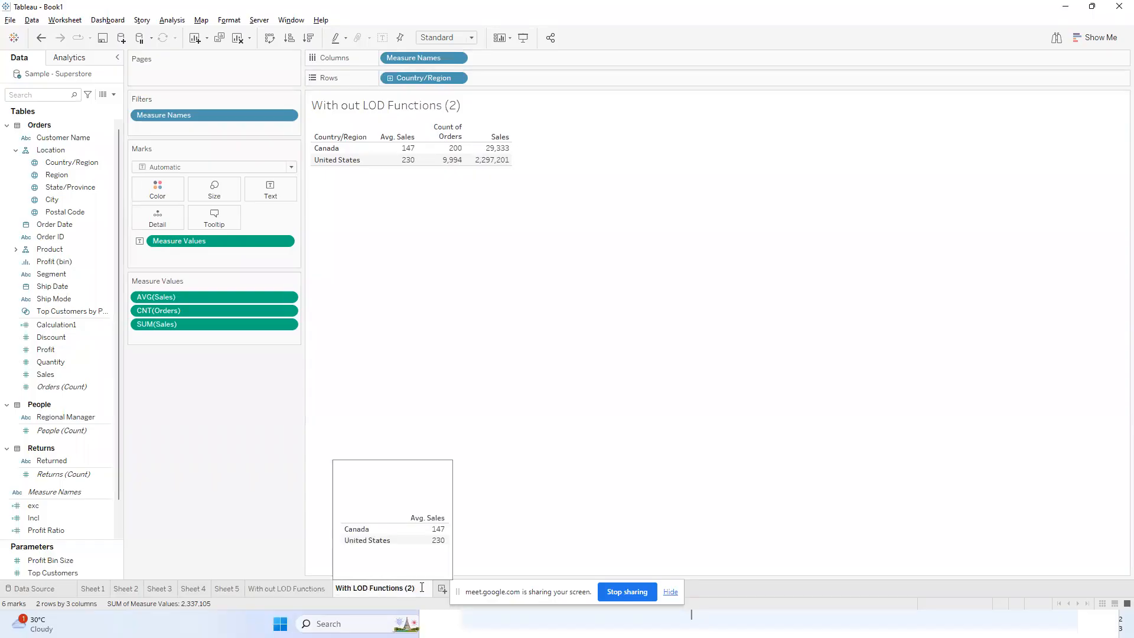
pyautogui.press('BackSpace')
pyautogui.press('BackSpace')
pyautogui.press('Return')
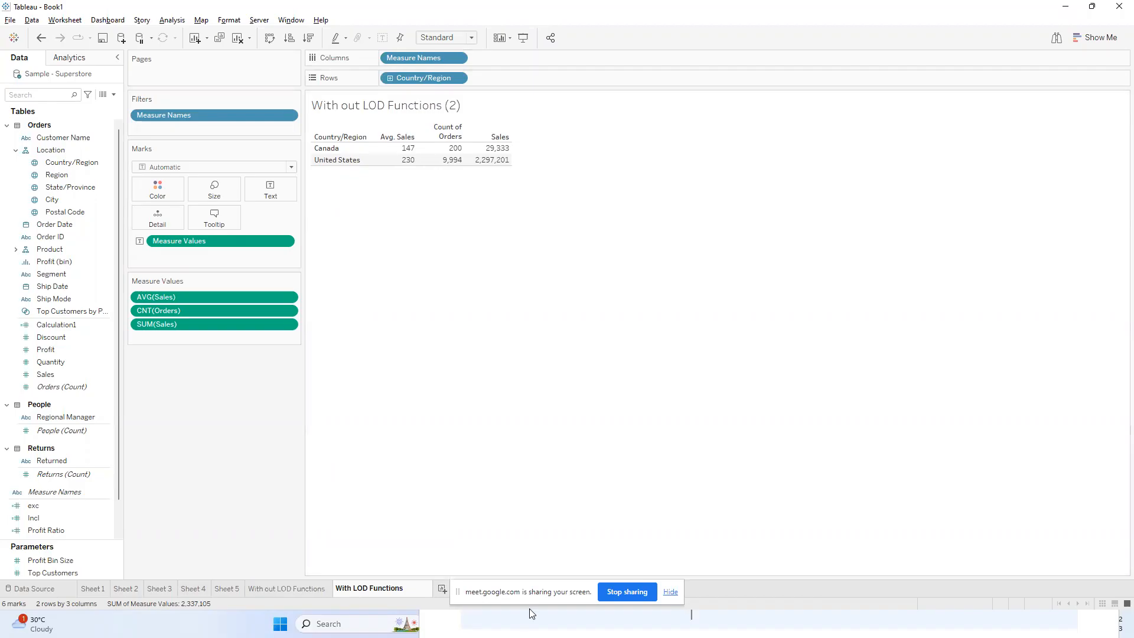
# Hide the screen-sharing notice and create a calculated field named "Include Function".
pyautogui.click(674, 592)
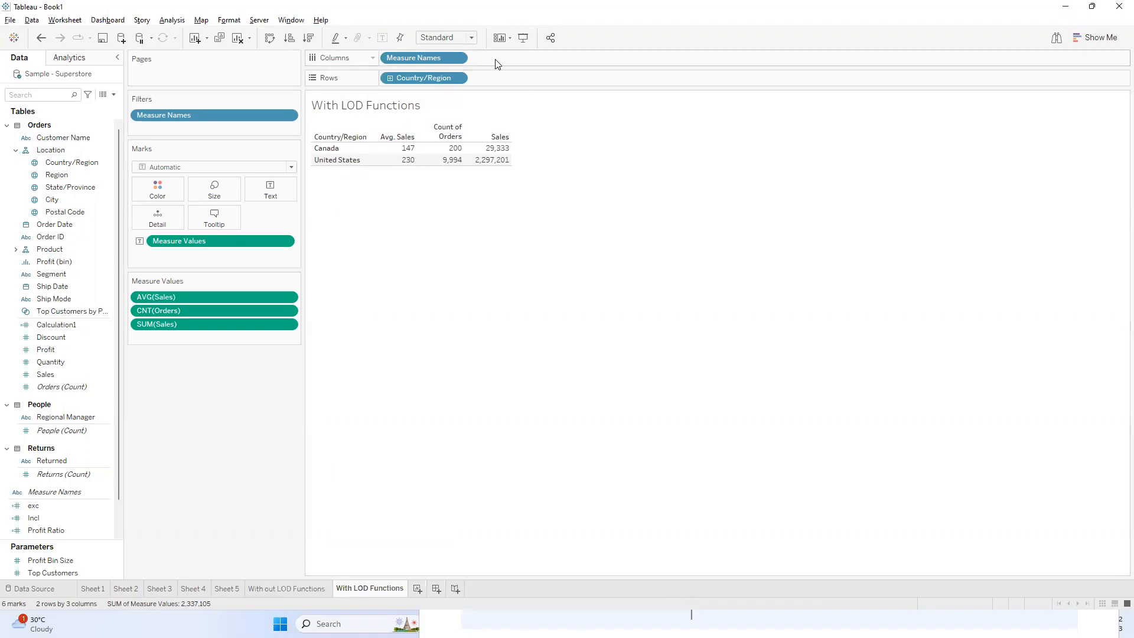
pyautogui.click(113, 94)
pyautogui.click(109, 108)
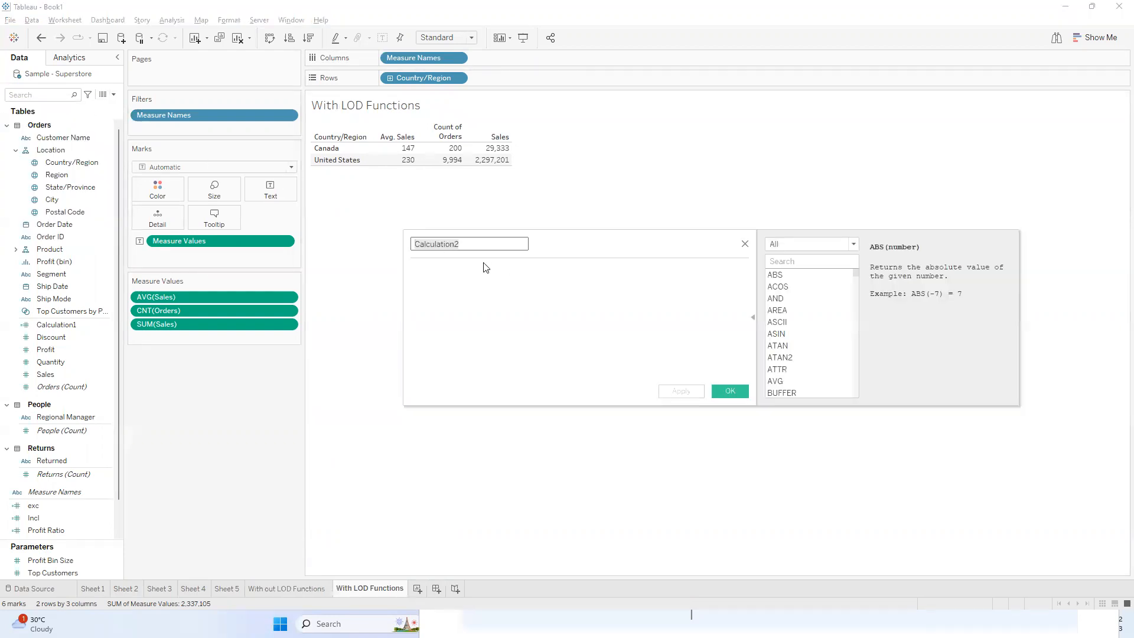
pyautogui.click(483, 278)
pyautogui.click(477, 247)
pyautogui.write('Incl')
pyautogui.press('BackSpace')
pyautogui.press('BackSpace')
pyautogui.write('ude Function')
pyautogui.press('Tab')
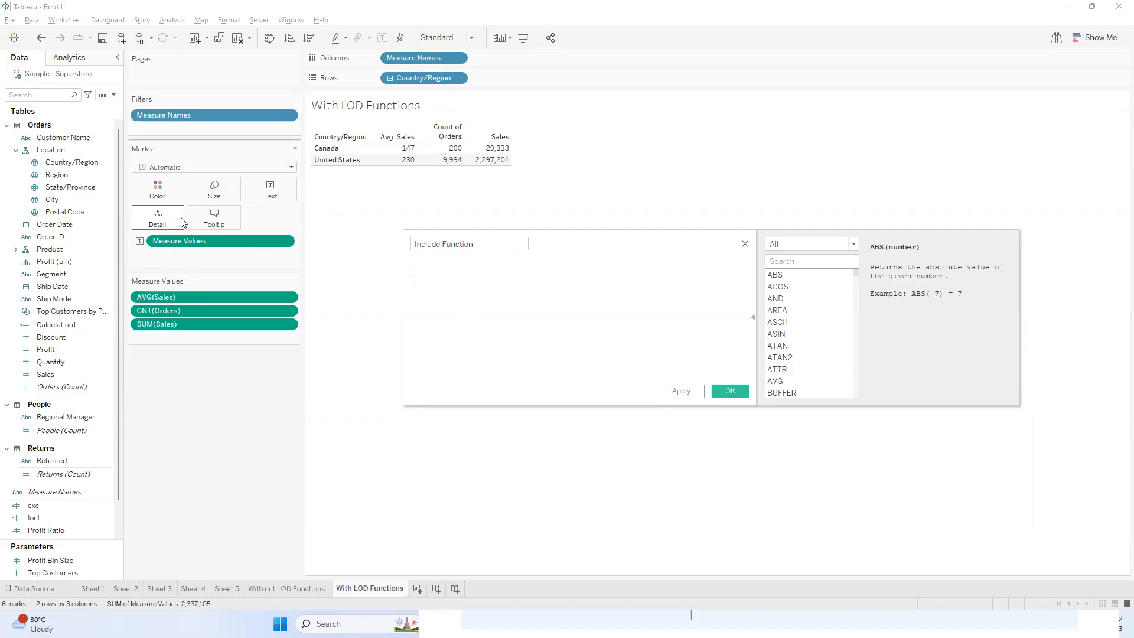
# Begin the calculation formula with {INCLUDE [Region], using the INCLUDE function and the Region field.
pyautogui.write('{incl')
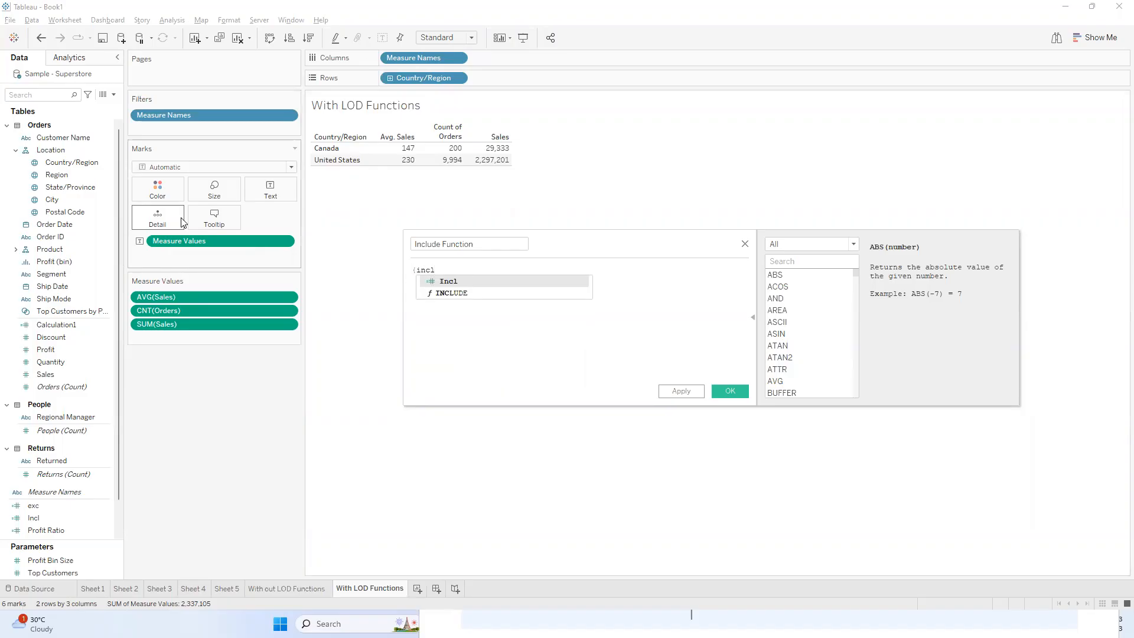
pyautogui.press('Down')
pyautogui.press('Return')
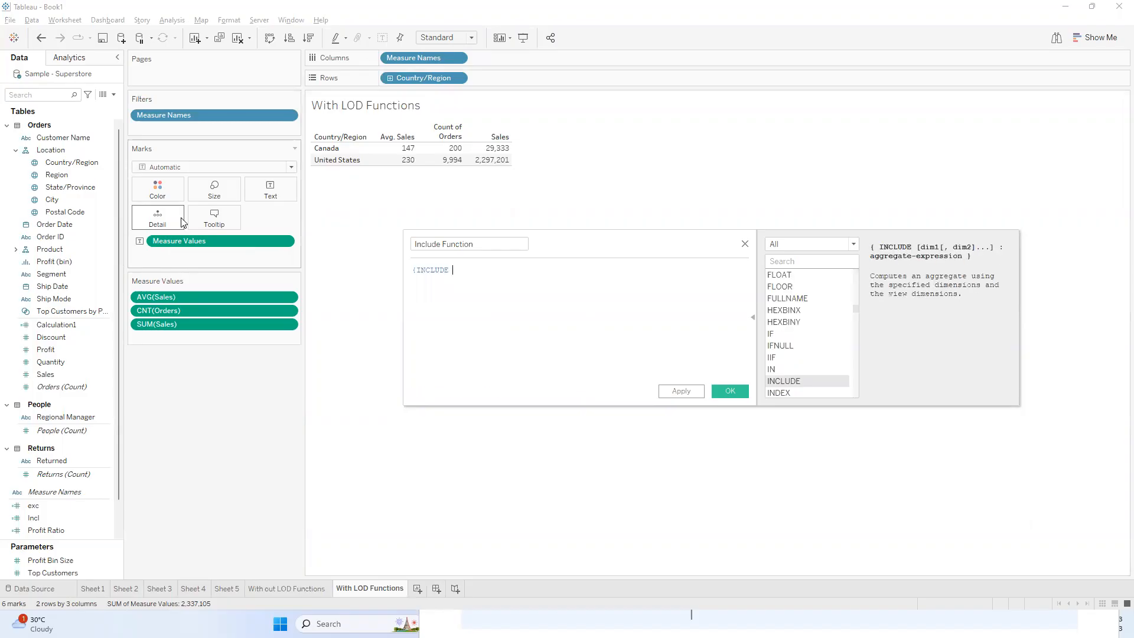
pyautogui.write('region')
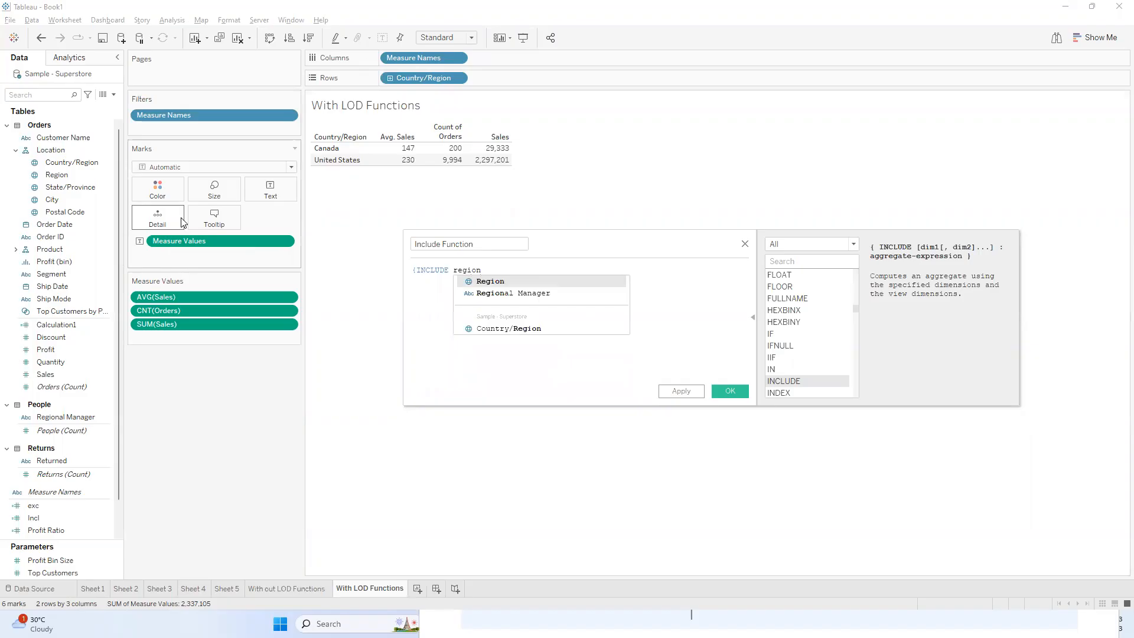
pyautogui.press('Return')
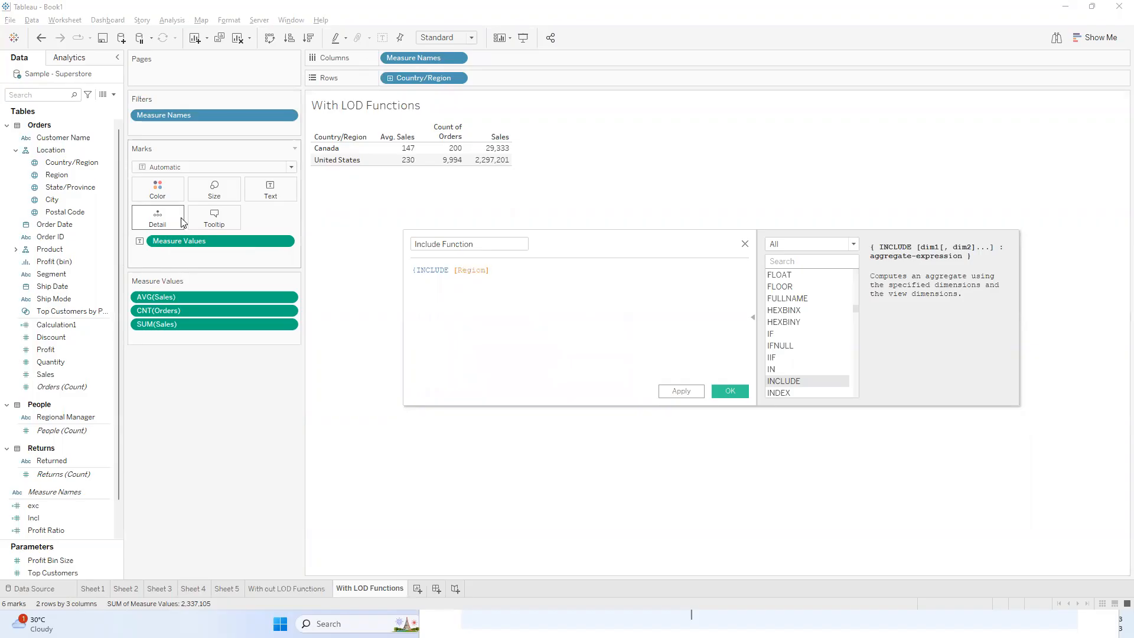
pyautogui.moveTo(56, 175); pyautogui.dragTo(610, 153)
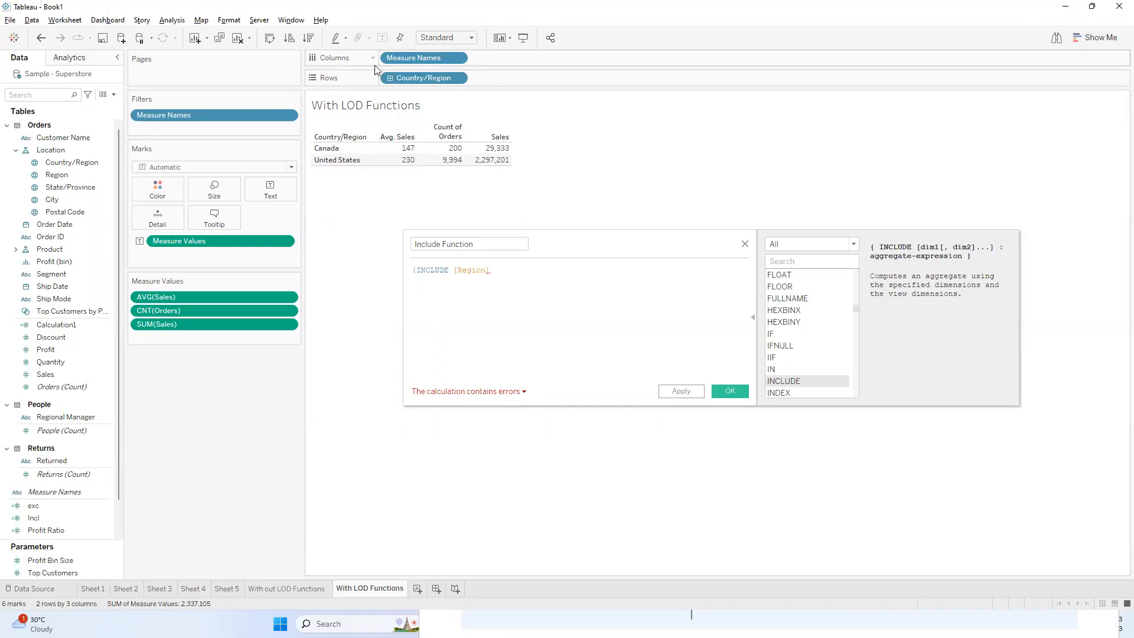
pyautogui.click(506, 270)
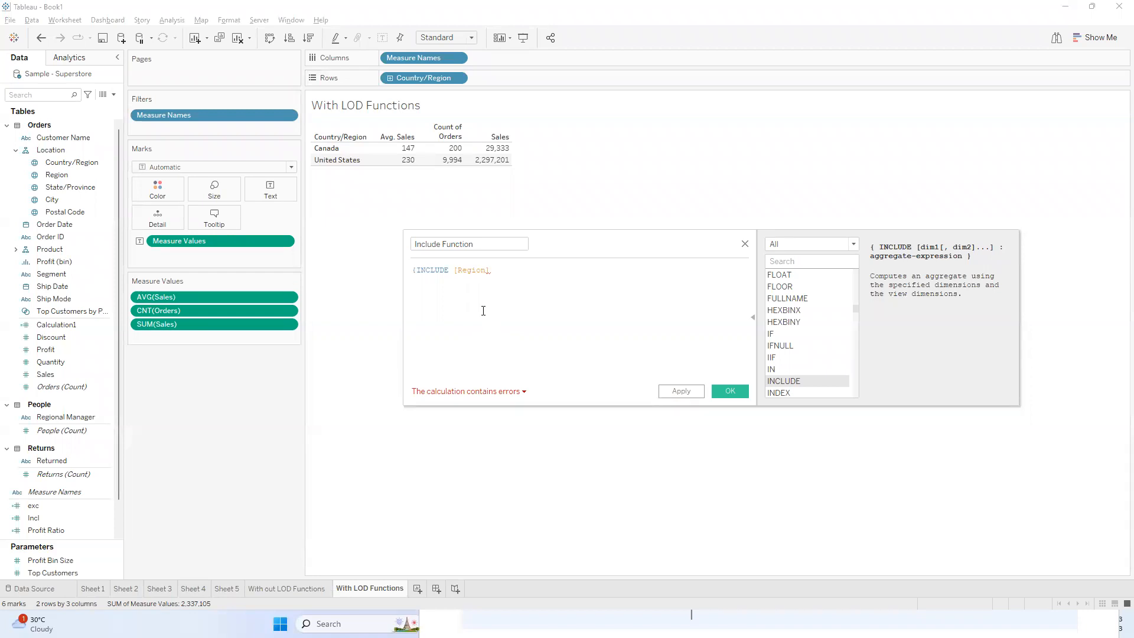
# Add the comment "//to include the dimension which is not in viz LOD" on a new line below the formula.
pyautogui.click(511, 278)
pyautogui.press('Return')
pyautogui.write('//to include the dimension which is')
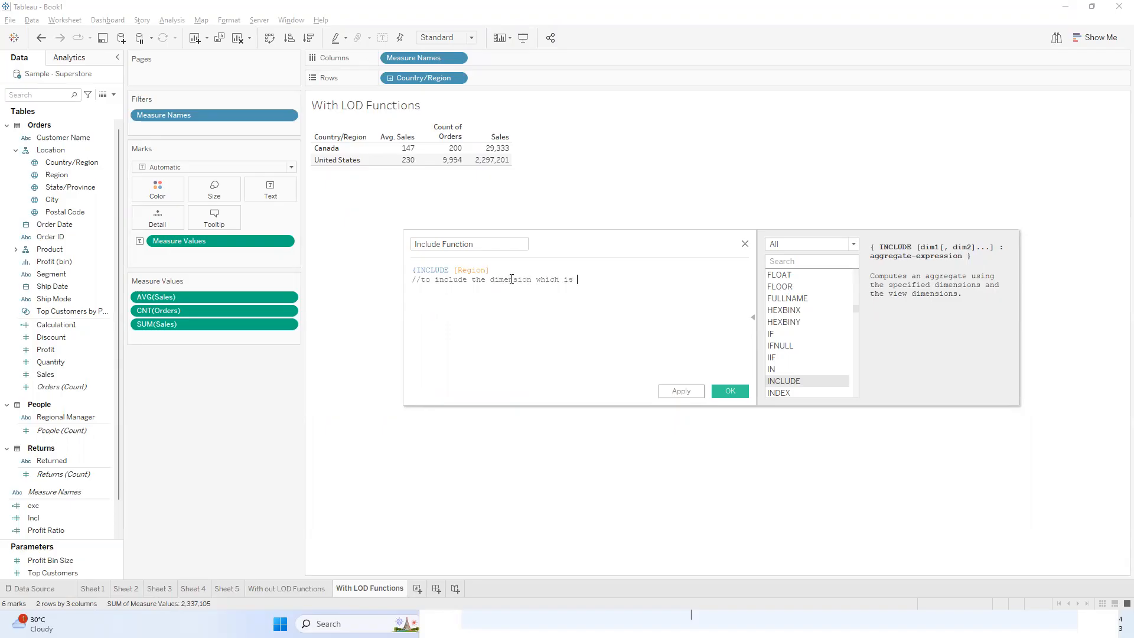
pyautogui.write(' not in viz LOD')
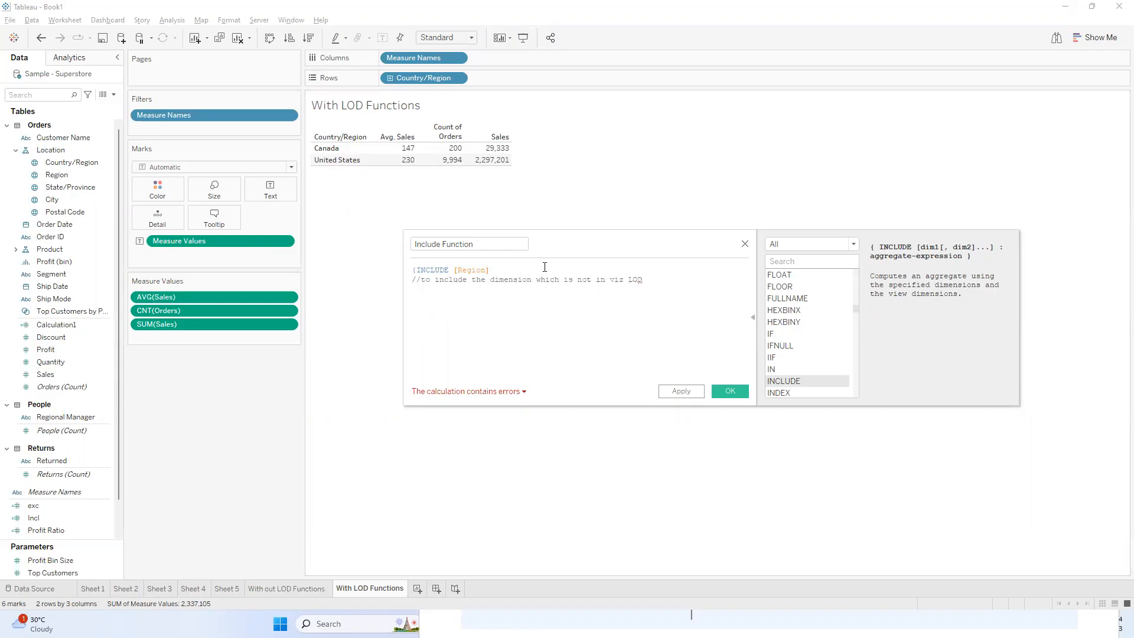
# Complete the INCLUDE formula as {INCLUDE [Region]:SUM([Sales])} and save the calculated field.
pyautogui.write(':SUM(sa')
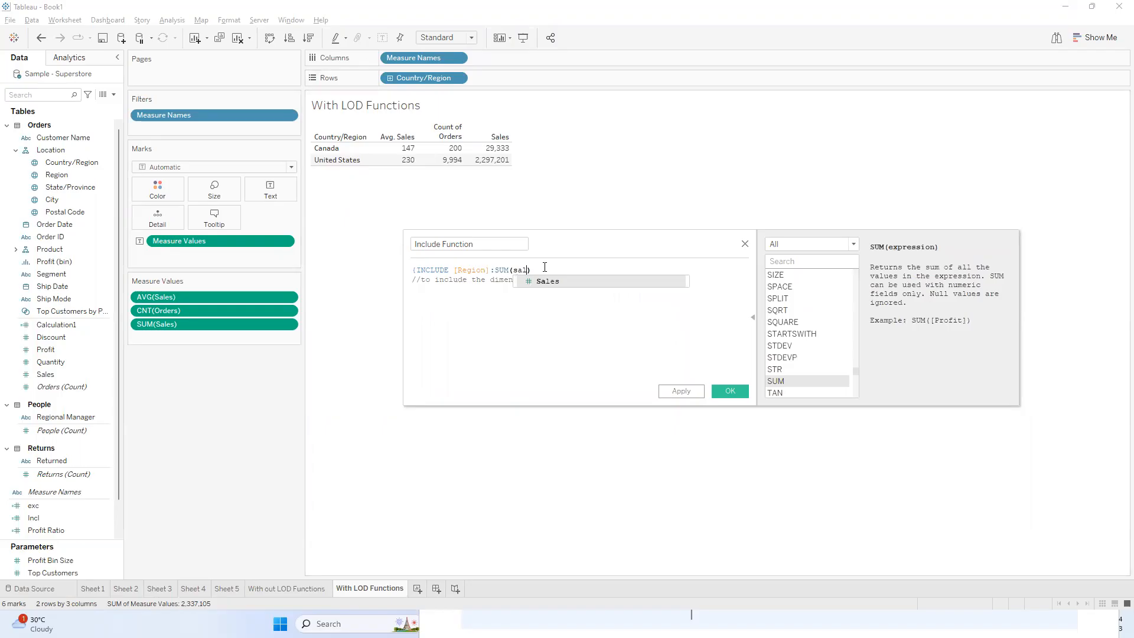
pyautogui.write('l')
pyautogui.press('Return')
pyautogui.write('}')
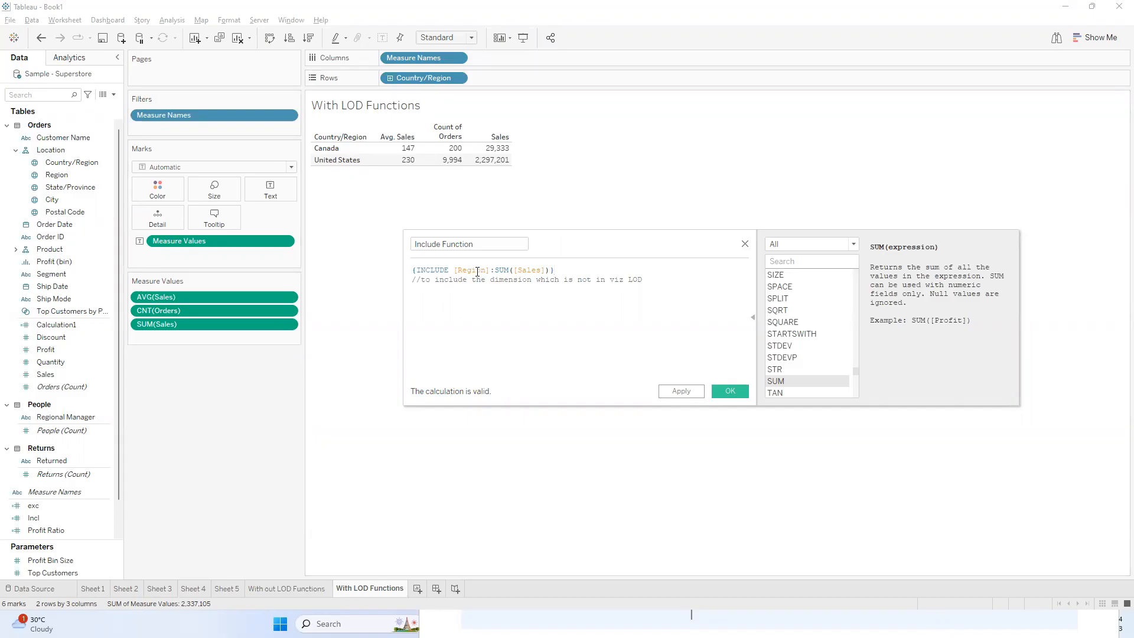
pyautogui.click(728, 387)
# Add the Include Function field to the Measure Values of the table and change its aggregation to Average.
pyautogui.moveTo(55, 531); pyautogui.dragTo(199, 339)
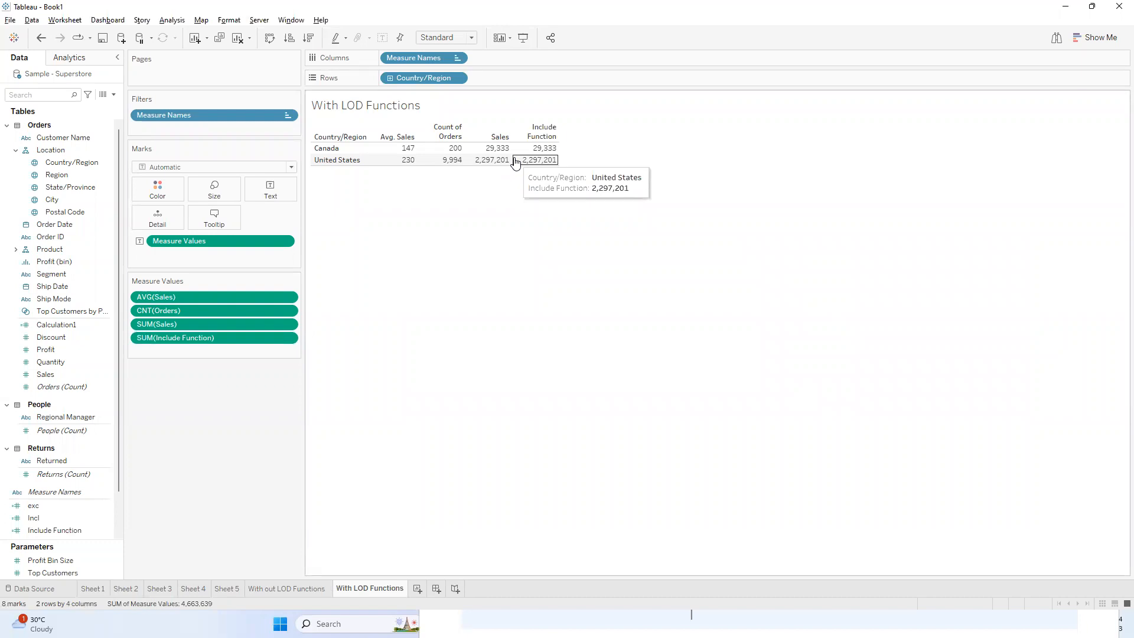
pyautogui.rightClick(183, 335)
pyautogui.moveTo(279, 435)
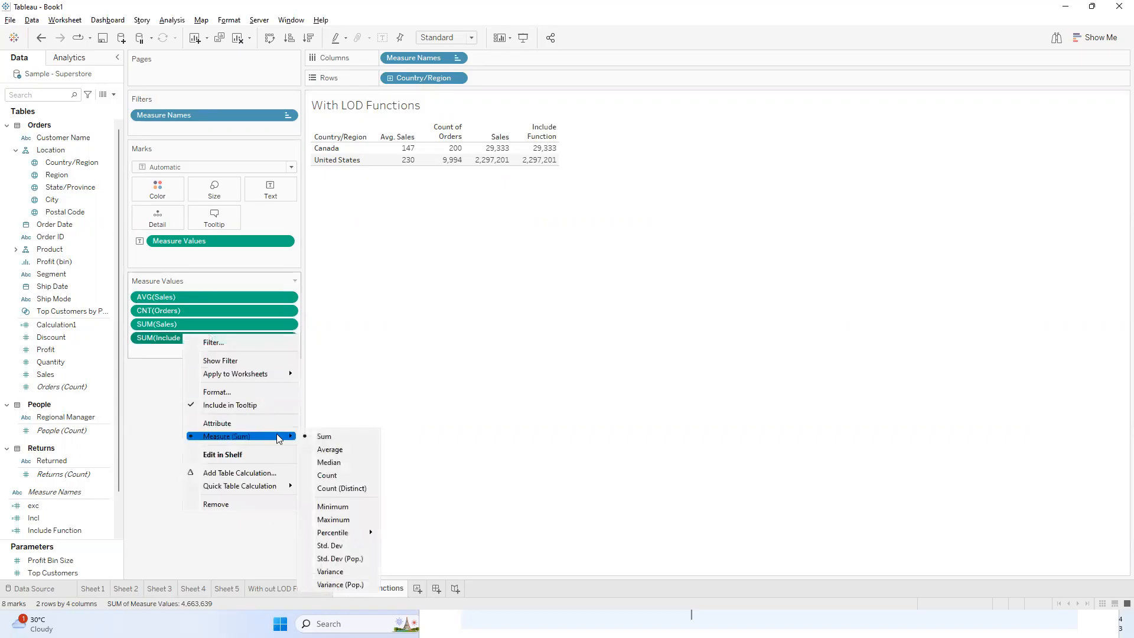
pyautogui.click(324, 450)
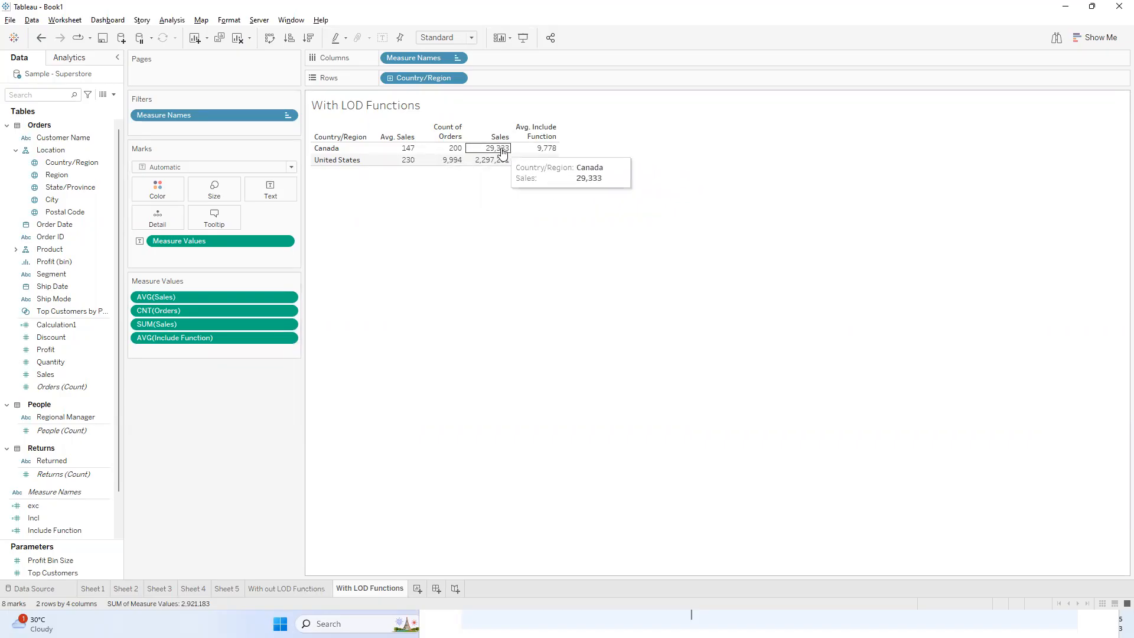
# Create a new worksheet and place Country/Region and Region on its rows.
pyautogui.click(417, 588)
pyautogui.click(49, 94)
pyautogui.write('cou')
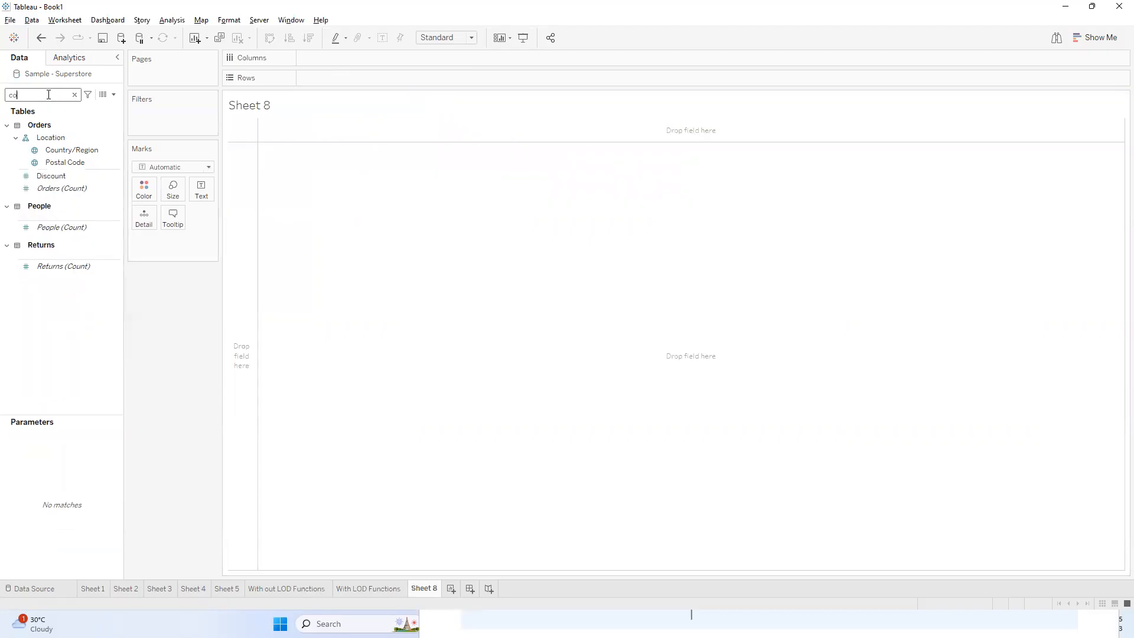
pyautogui.moveTo(66, 150); pyautogui.dragTo(338, 79)
pyautogui.press('BackSpace')
pyautogui.press('BackSpace')
pyautogui.press('BackSpace')
pyautogui.write('re')
pyautogui.moveTo(57, 162); pyautogui.dragTo(443, 78)
# Find the Sales field and add it to the country and region table as summed values.
pyautogui.press('BackSpace')
pyautogui.press('BackSpace')
pyautogui.write('sa')
pyautogui.moveTo(65, 147); pyautogui.dragTo(67, 157)
pyautogui.doubleClick(61, 145)
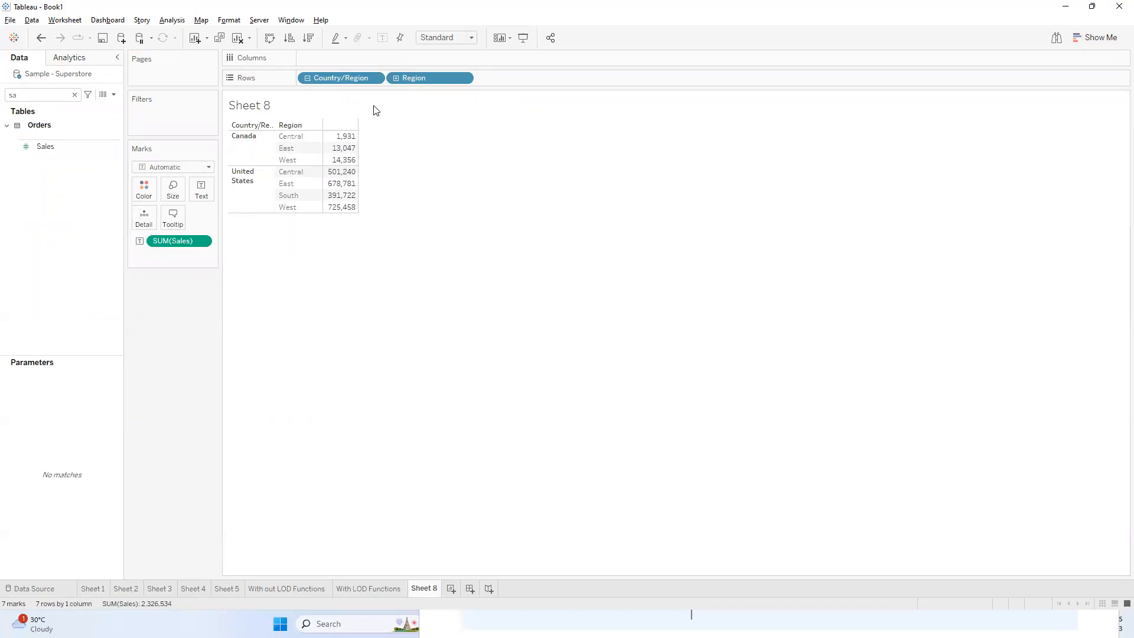
# Compare the averaged Include Function values in "With LOD Functions" with Sheet 8 and inspect Canada's Central region sales.
pyautogui.click(382, 583)
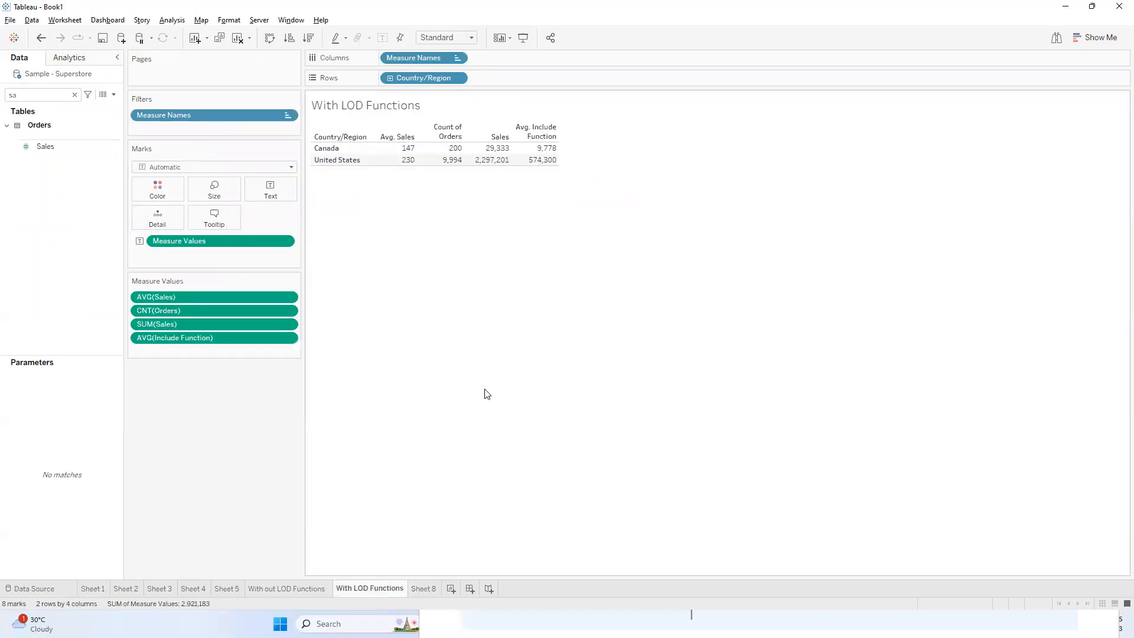
pyautogui.click(426, 589)
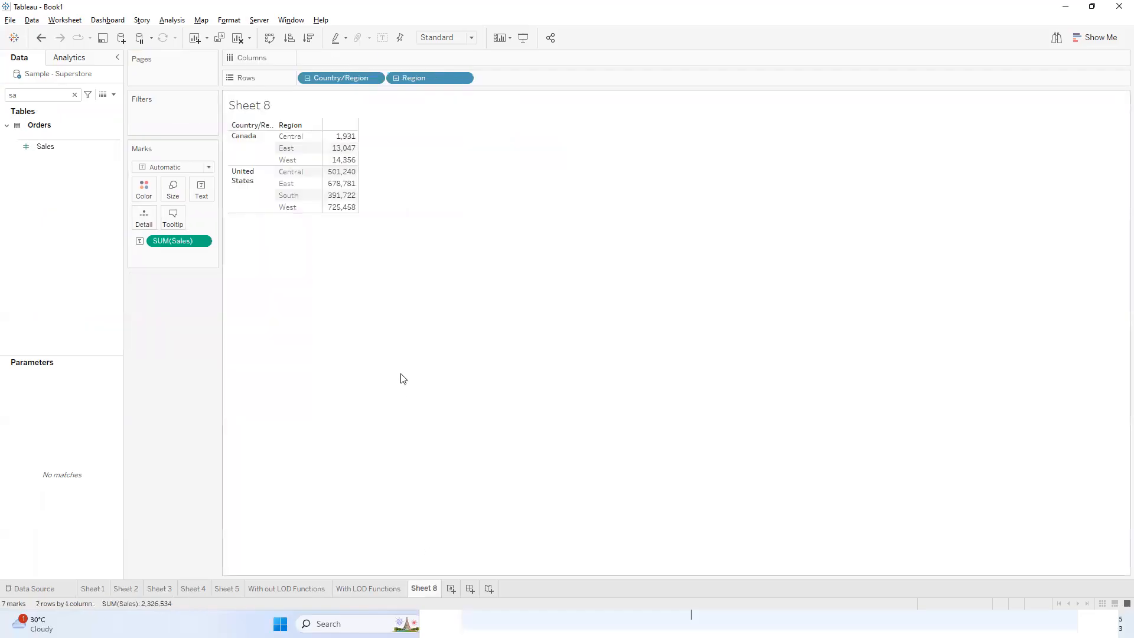
pyautogui.click(346, 140)
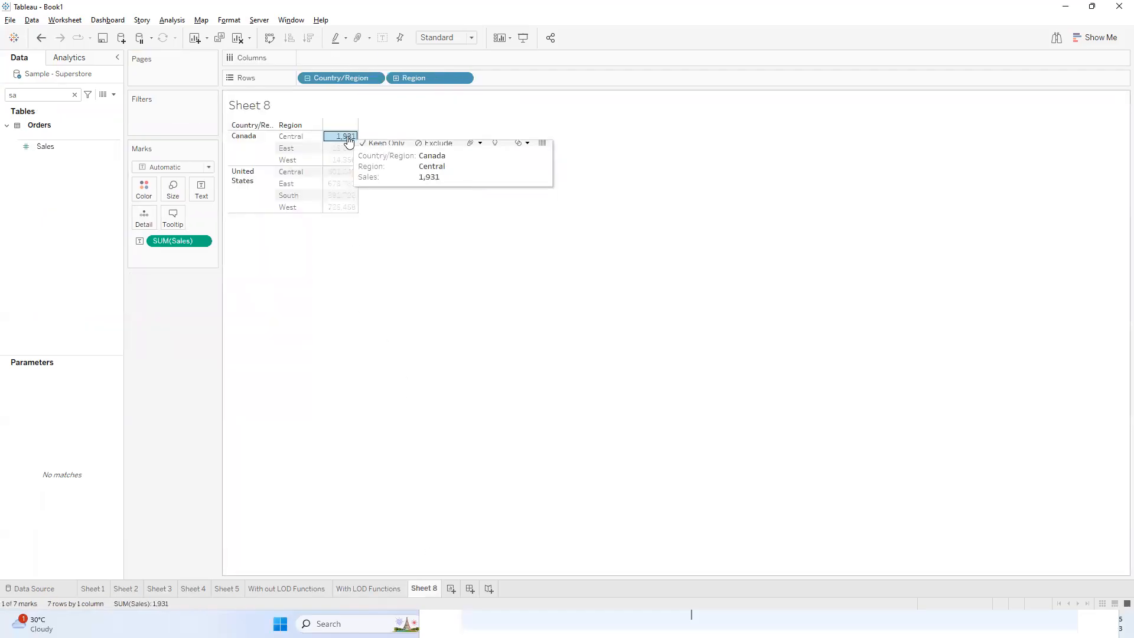
pyautogui.click(522, 354)
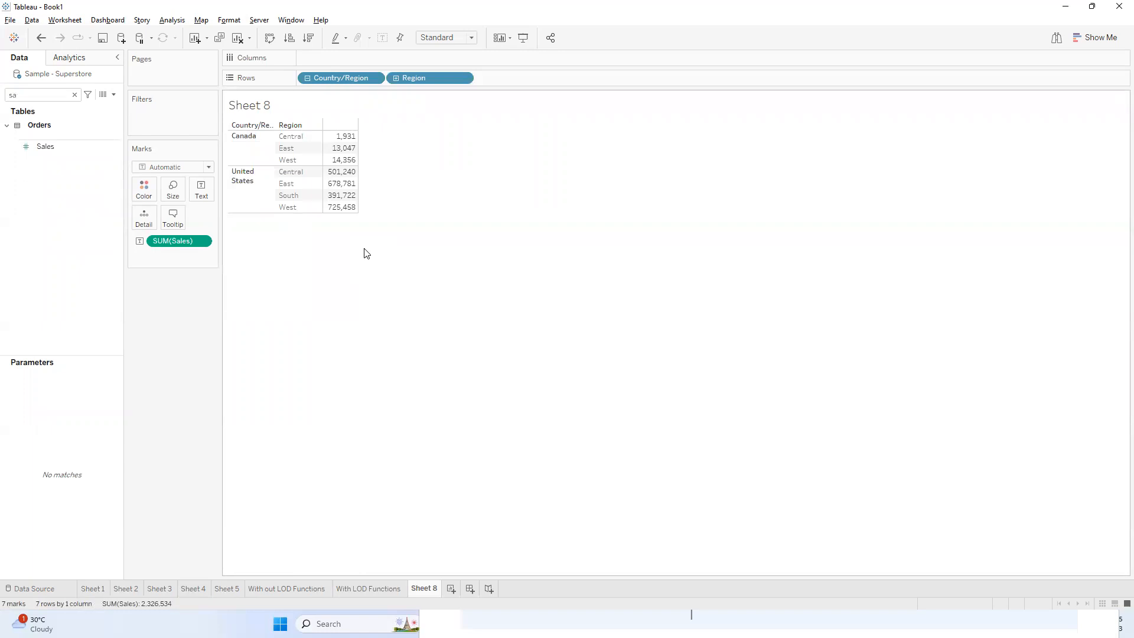
# Switch to the Excel workbook, shrink its window beside the Tableau table, and clear the old values in C2:C7.
pyautogui.press('super')
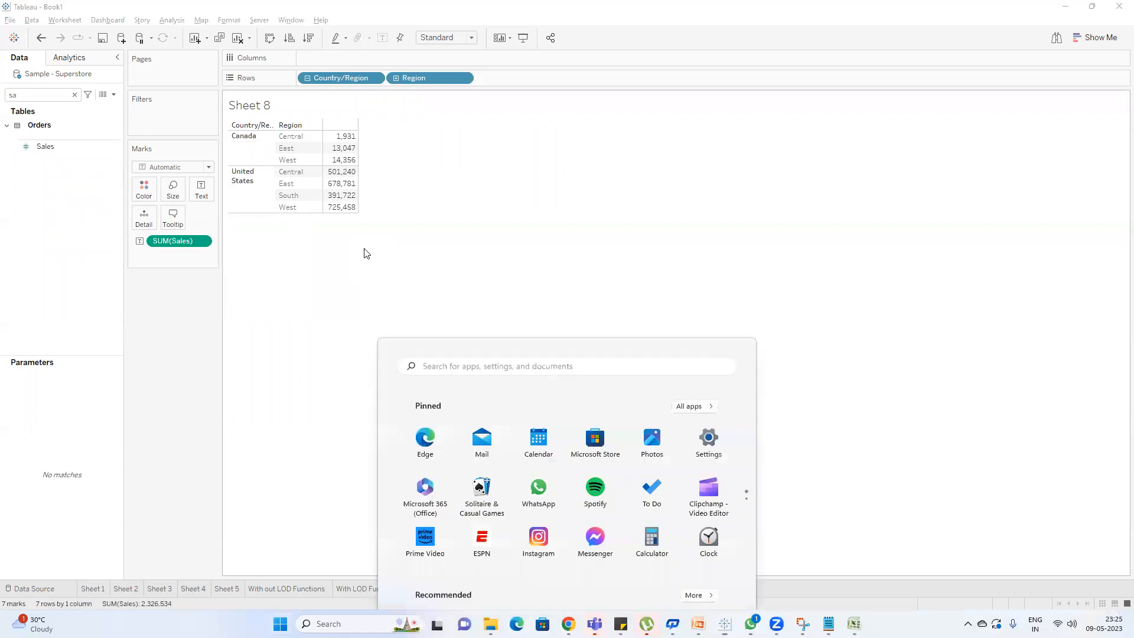
pyautogui.click(365, 253)
pyautogui.click(854, 624)
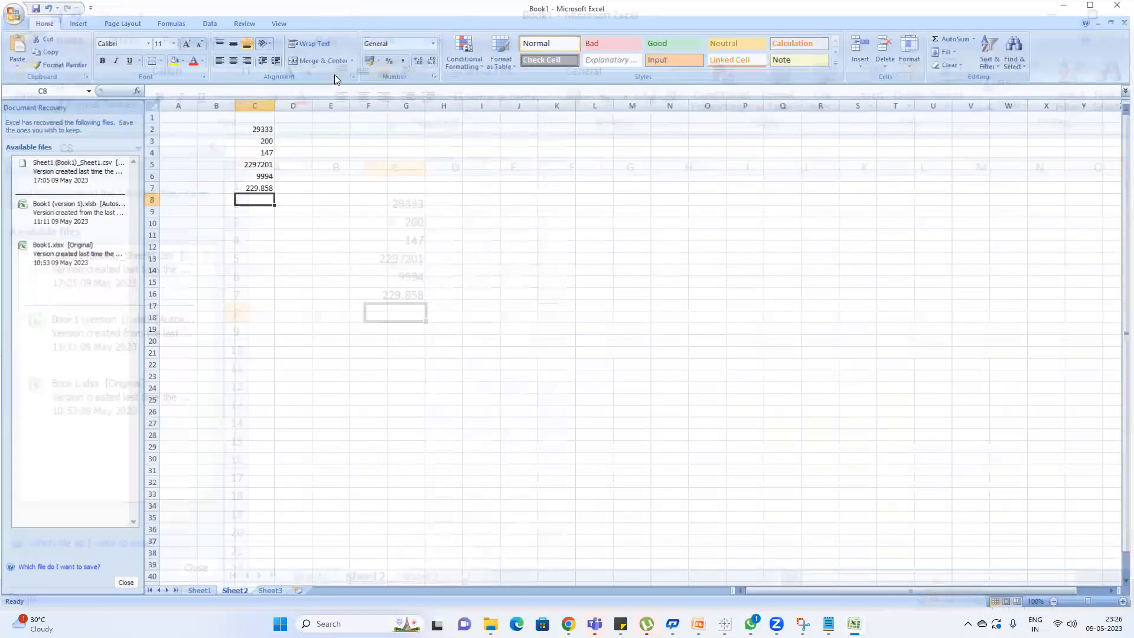
pyautogui.press('super+Down')
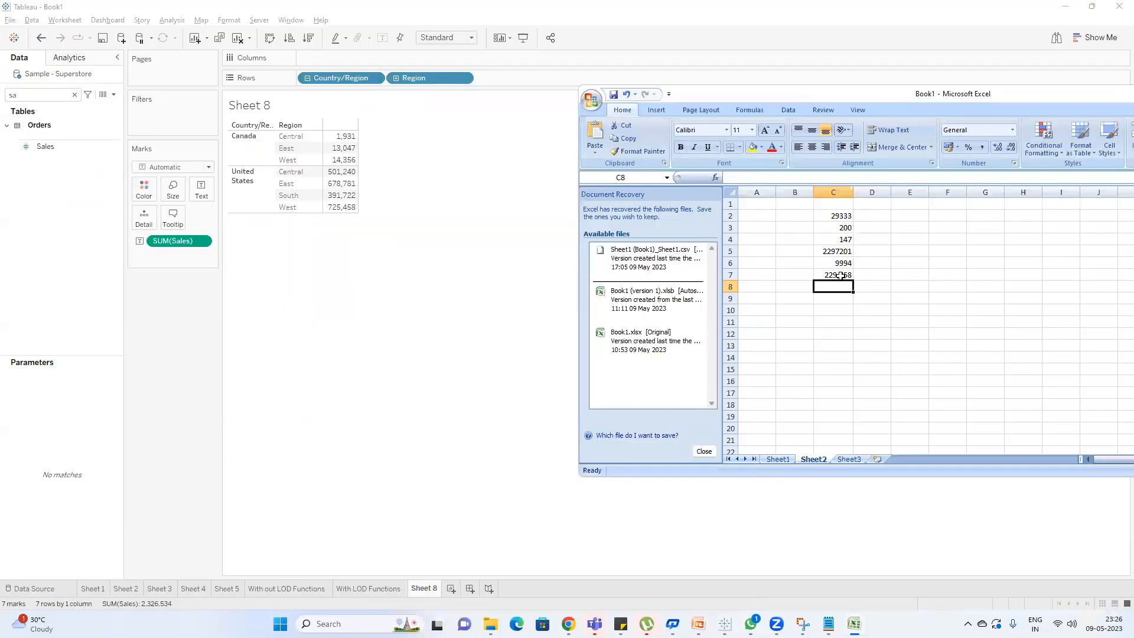
pyautogui.moveTo(839, 276); pyautogui.dragTo(829, 216)
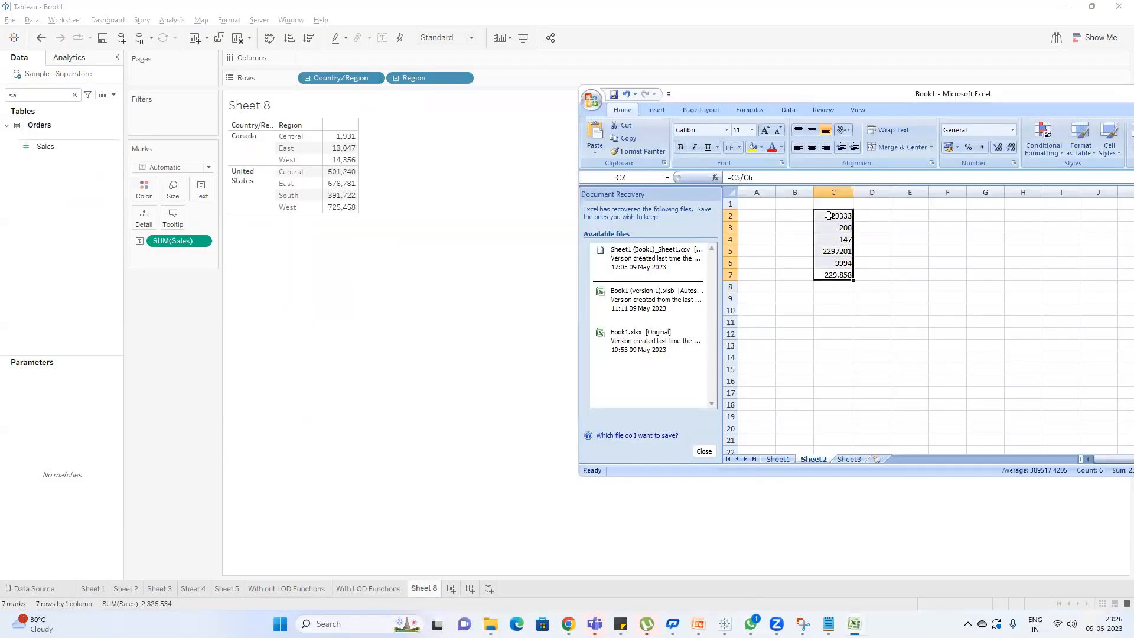
pyautogui.press('Return')
pyautogui.press('Delete')
# Enter Canada's regional sales 1931, 13047 and 14356 in cells B2 to B4.
pyautogui.click(792, 217)
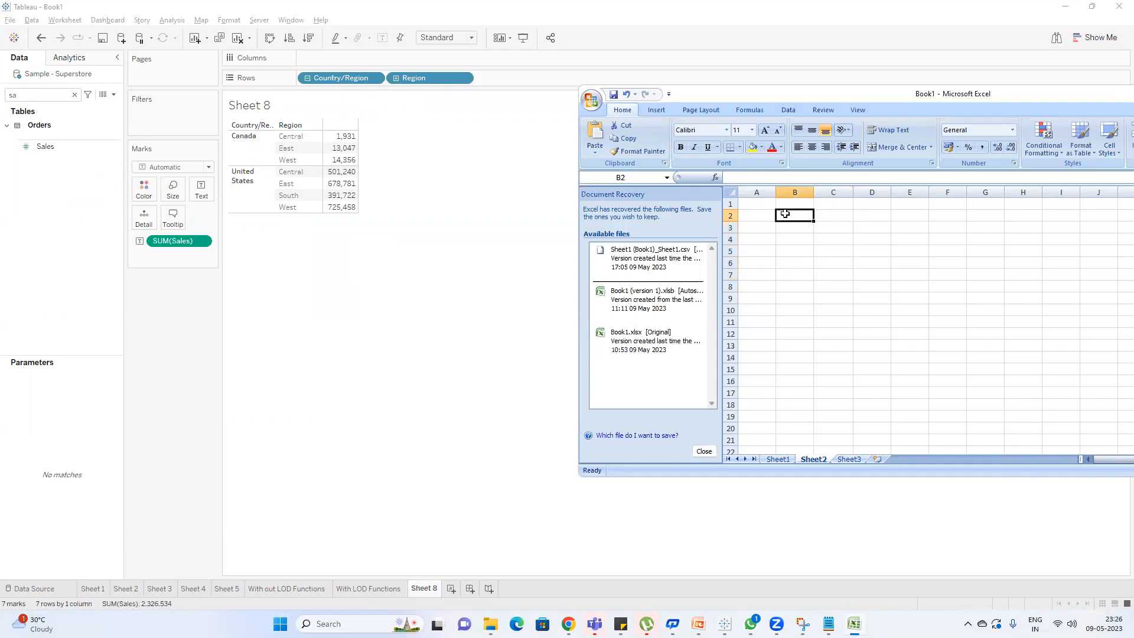
pyautogui.write('1931')
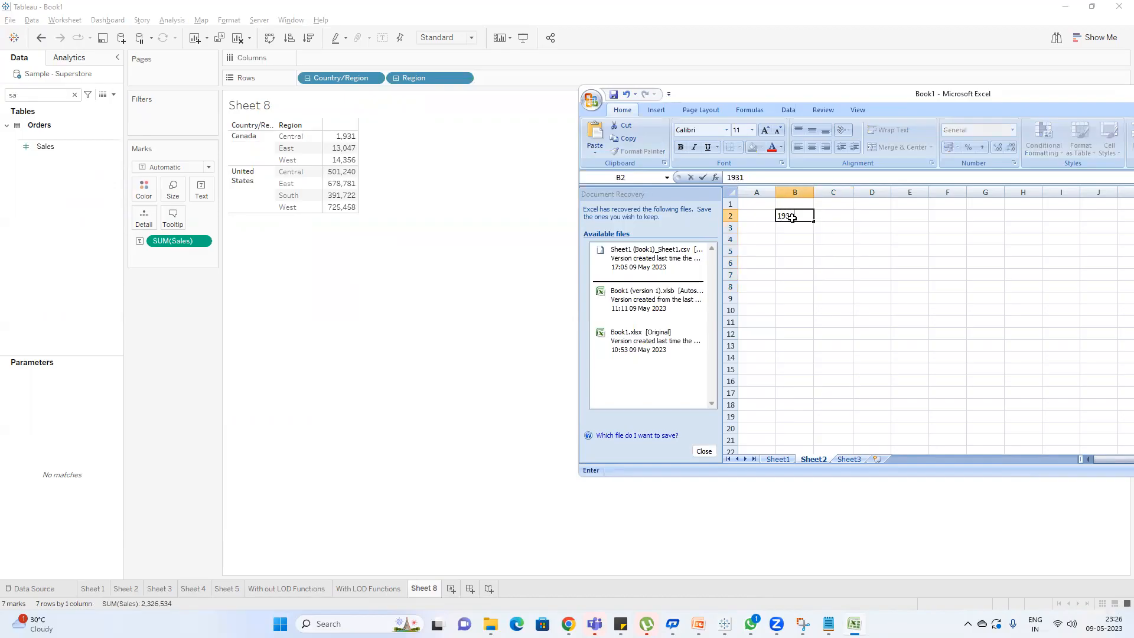
pyautogui.press('Return')
pyautogui.write('1')
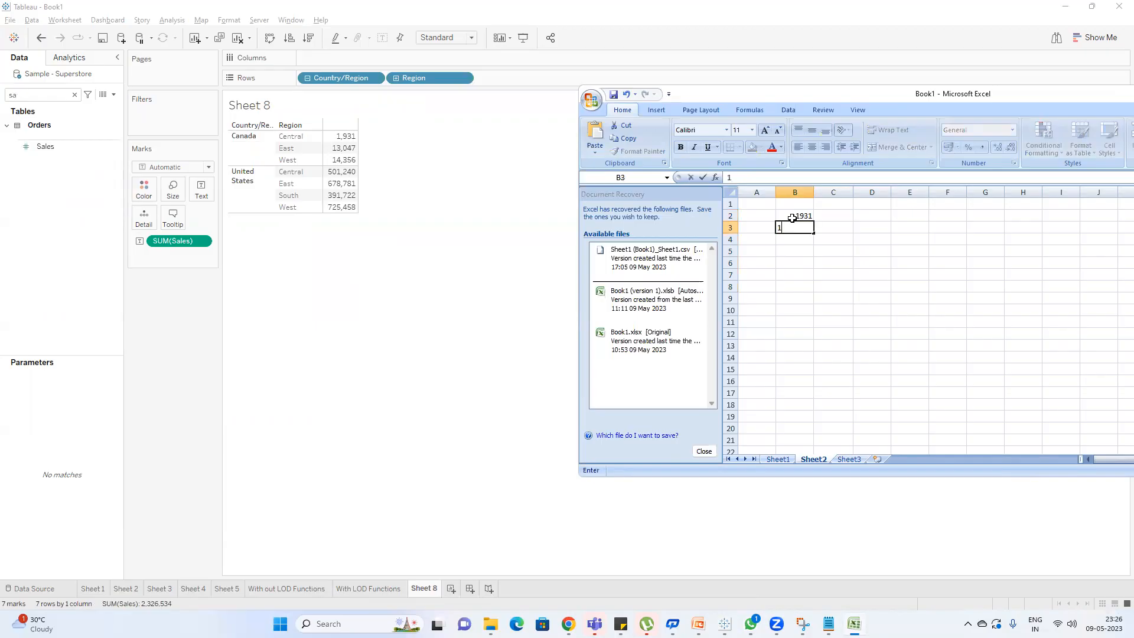
pyautogui.write('3047')
pyautogui.press('Return')
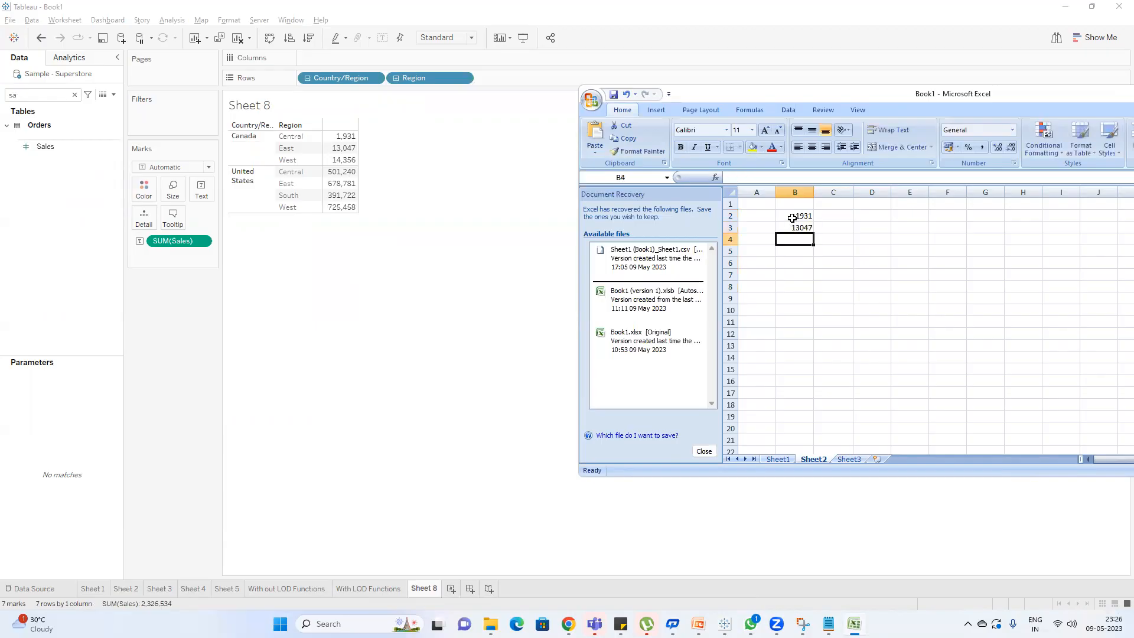
pyautogui.write('14')
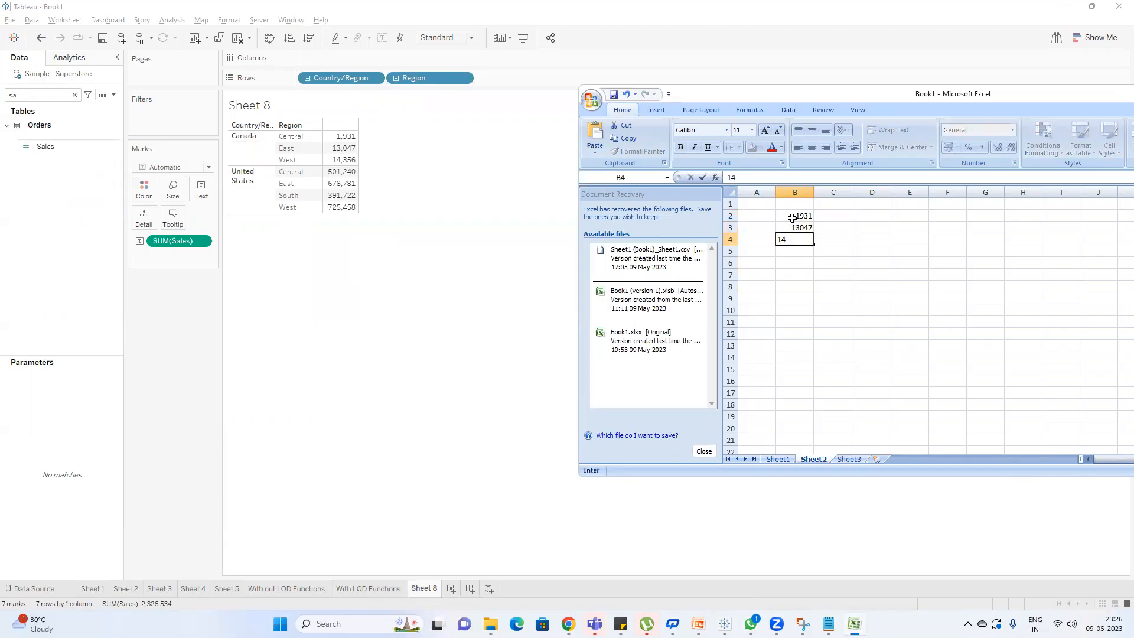
pyautogui.write('356')
pyautogui.press('Return')
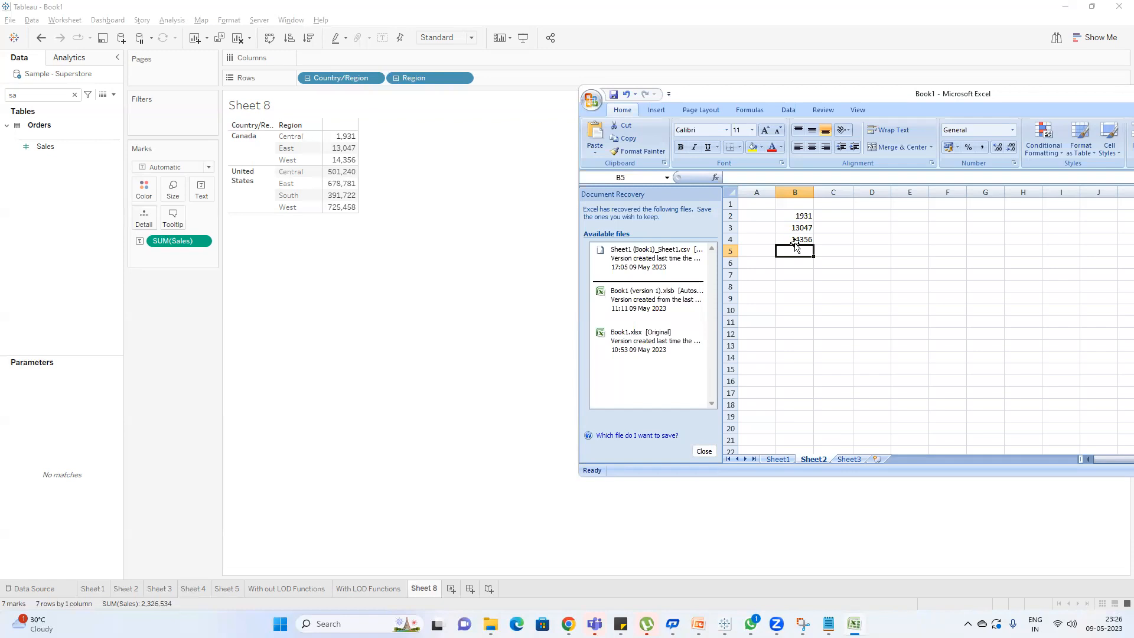
# Total Canada's regional sales in cell B5 with =SUM(B2:B4).
pyautogui.write('=sum(')
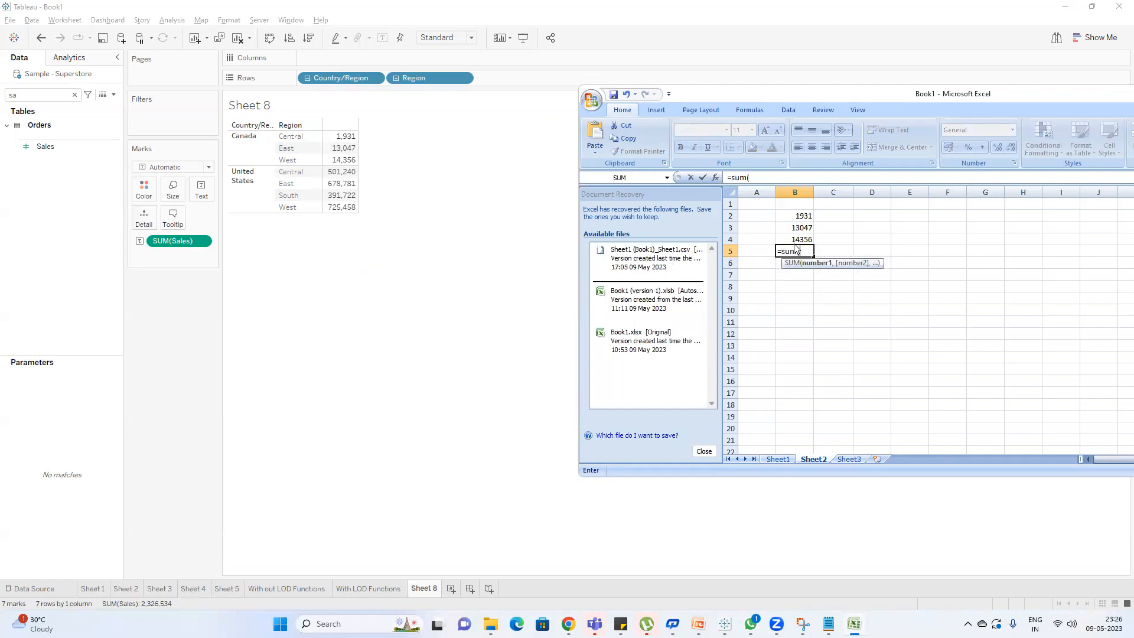
pyautogui.moveTo(807, 216); pyautogui.dragTo(804, 240)
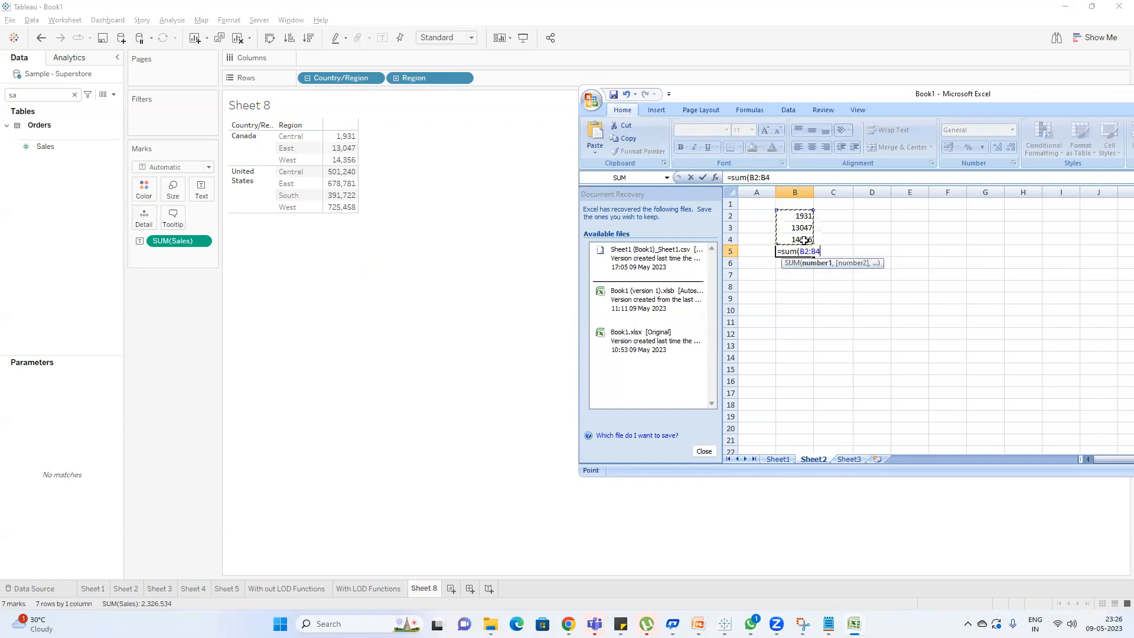
pyautogui.write(')')
pyautogui.press('Return')
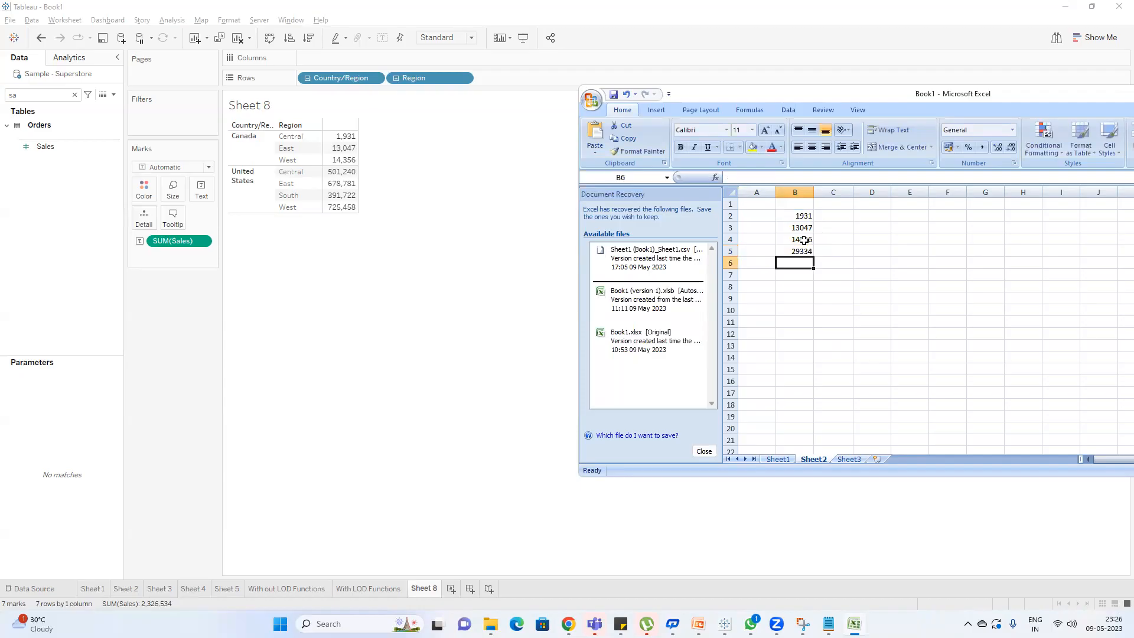
# Extend the formula in B5 to =SUM(B2:B4)/3 to average Canada's sales across its regions.
pyautogui.click(801, 251)
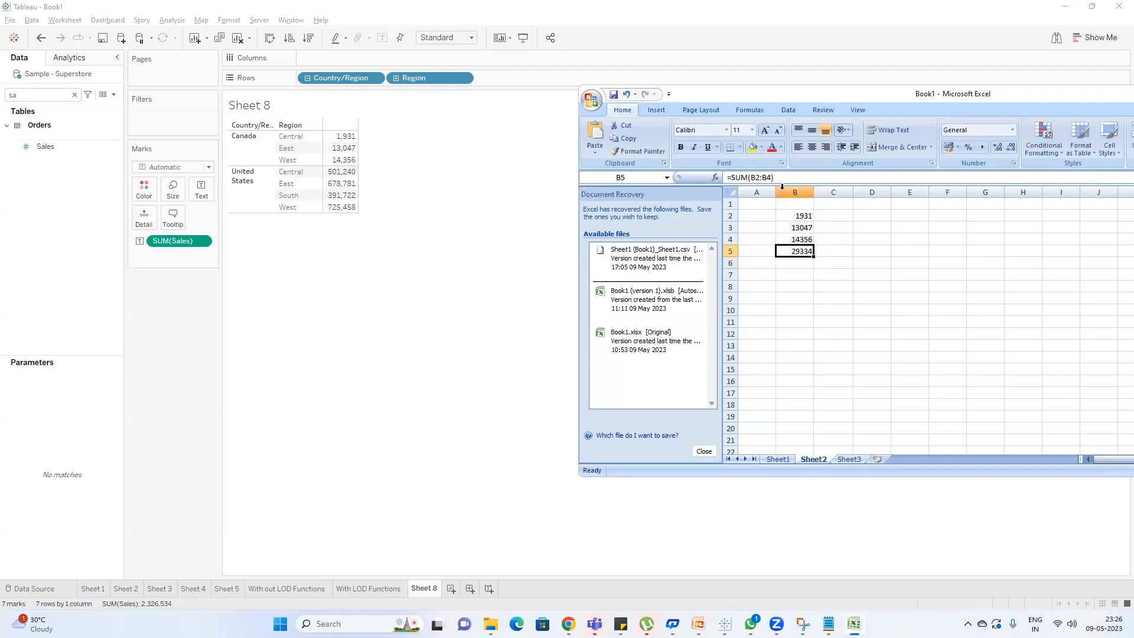
pyautogui.click(786, 177)
pyautogui.write('/')
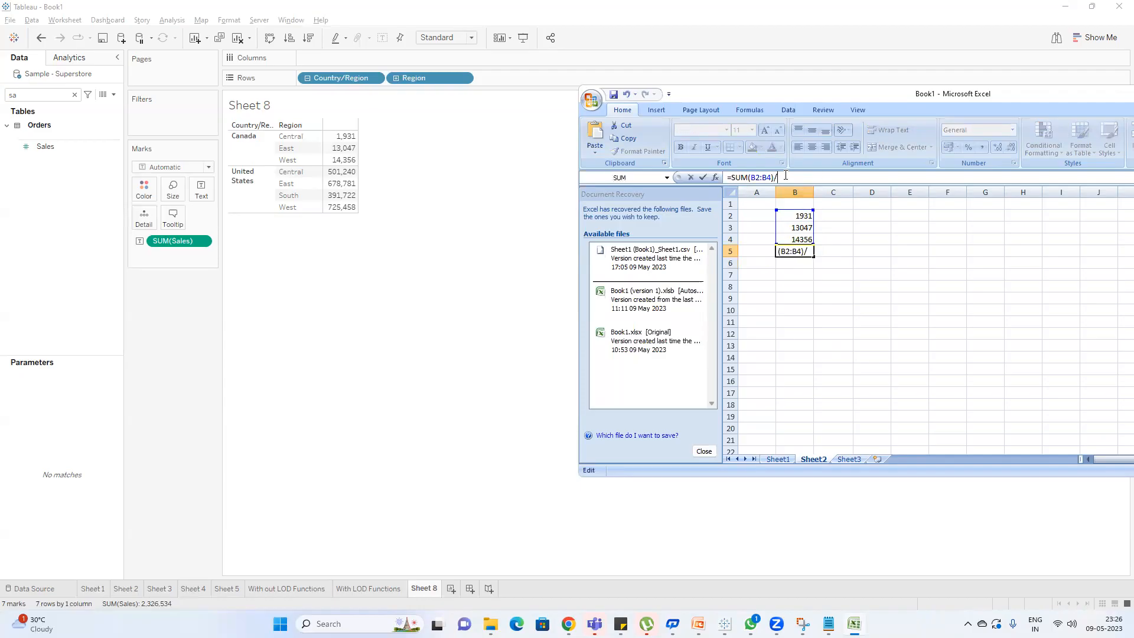
pyautogui.write('3')
pyautogui.press('Return')
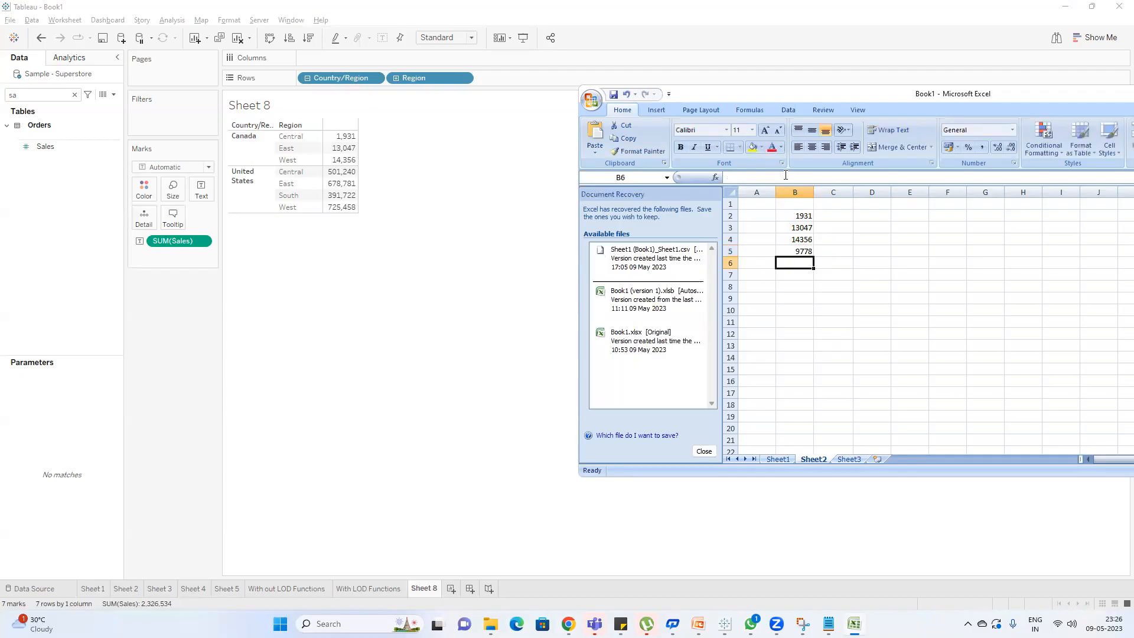
# Check the averages in Tableau's "With LOD Functions" worksheet, then select the four United States regional sales values on Sheet 8.
pyautogui.click(375, 587)
pyautogui.moveTo(543, 155)
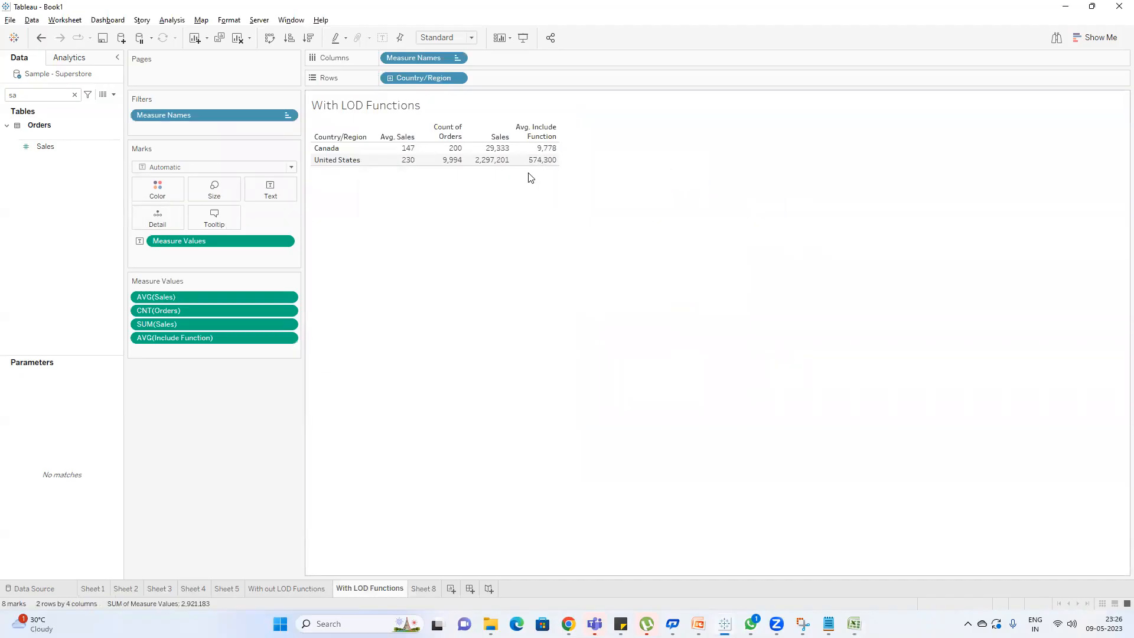
pyautogui.click(423, 589)
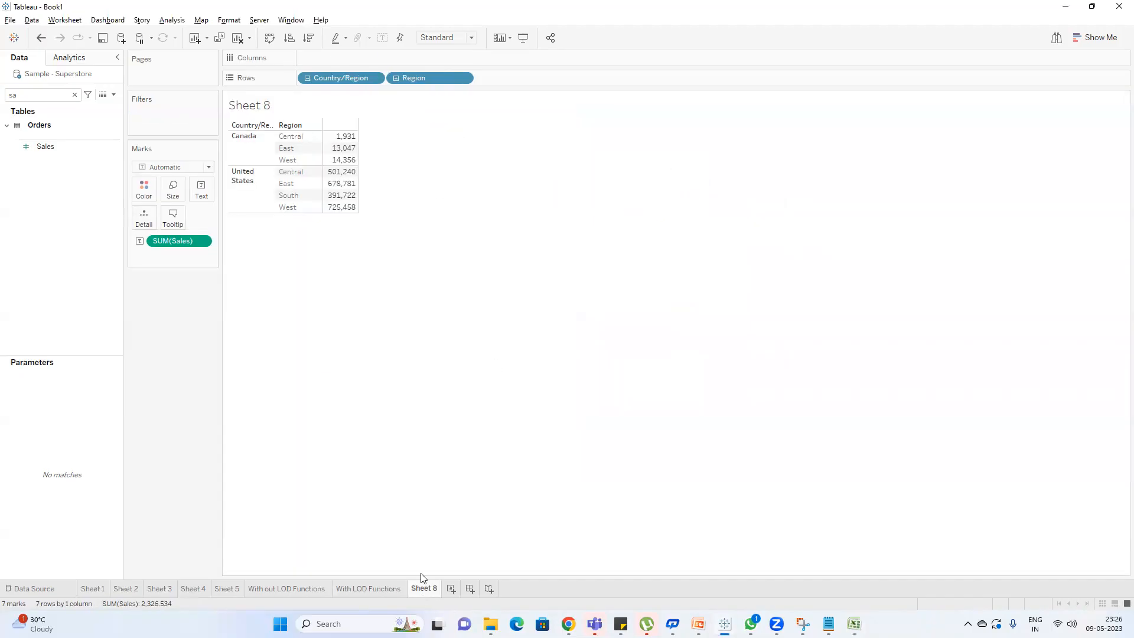
pyautogui.moveTo(349, 180)
pyautogui.moveTo(348, 177); pyautogui.dragTo(336, 213)
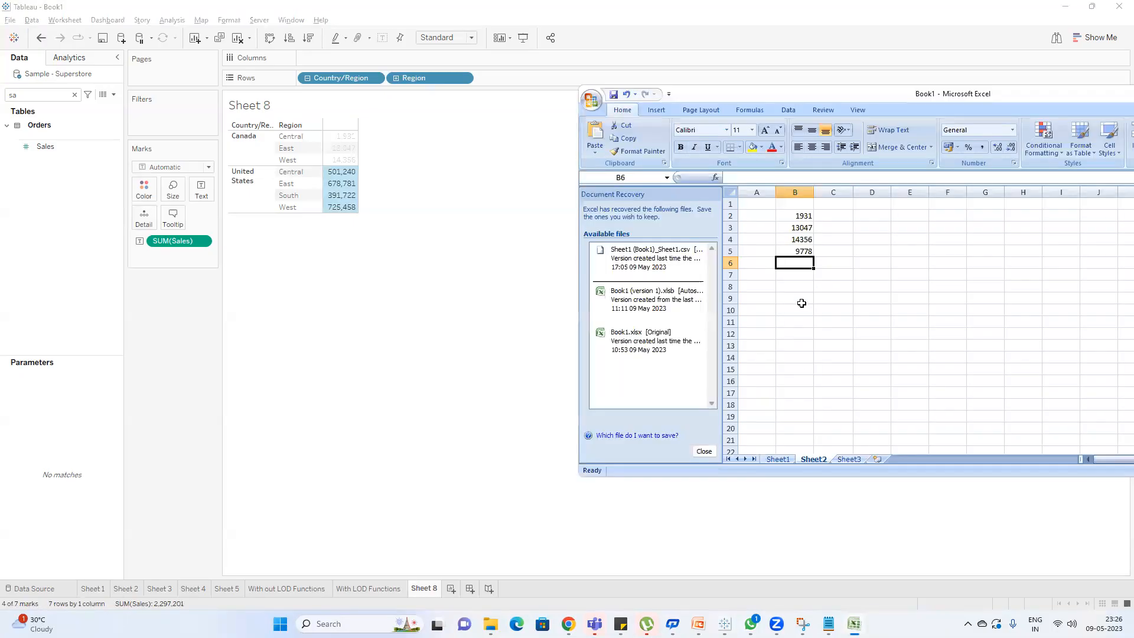
# Calculate the United States average sales per region in Excel cell B6 with =2297201/4.
pyautogui.write('=222')
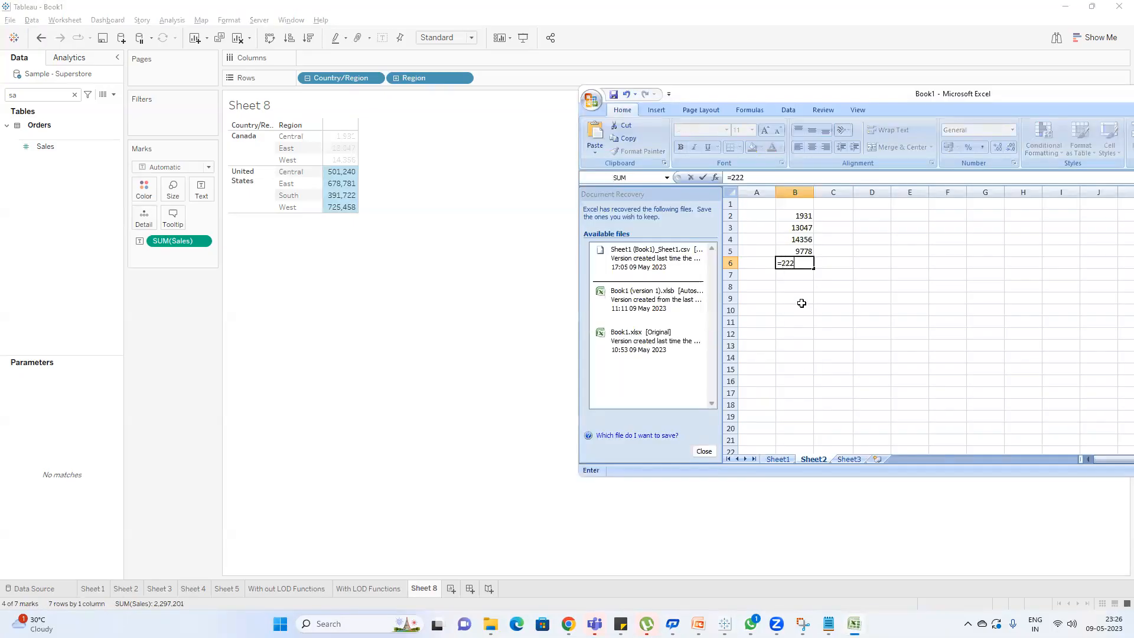
pyautogui.press('BackSpace')
pyautogui.write('97201/4')
pyautogui.press('Return')
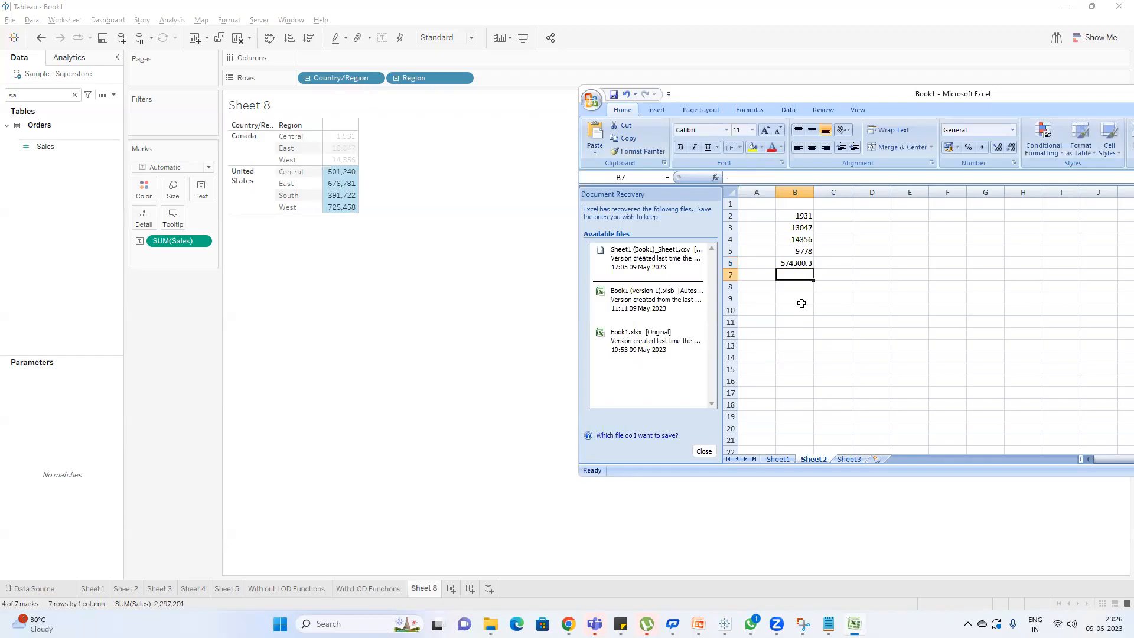
# Compare the Excel averages with the Avg. Include Function column in Tableau's "With LOD Functions" worksheet.
pyautogui.click(370, 588)
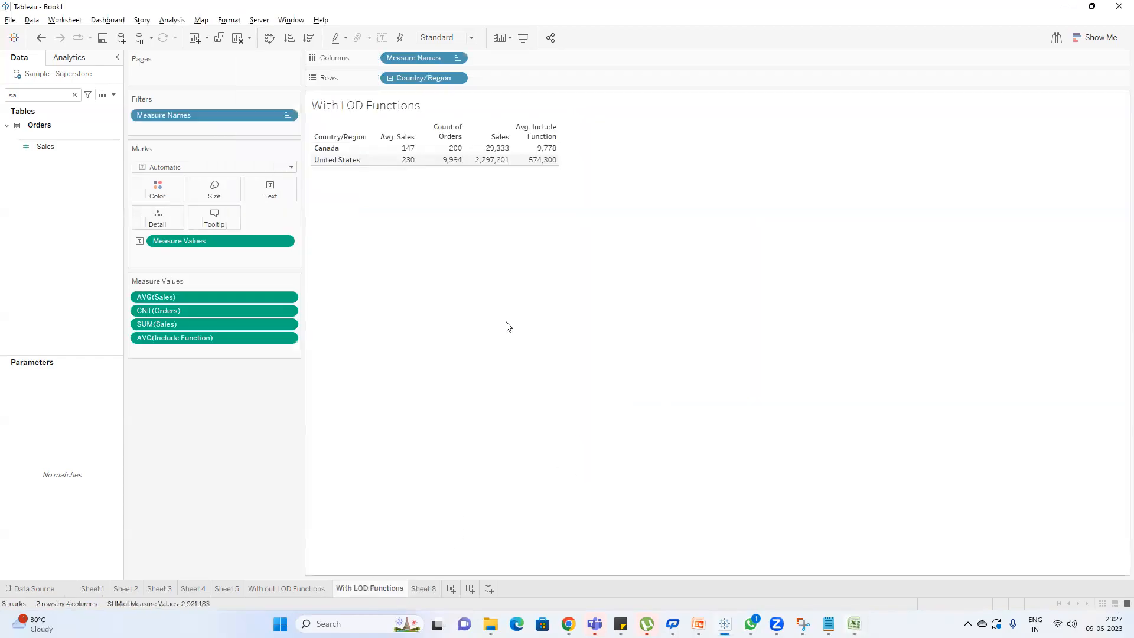
pyautogui.hotkey('alt', 'Tab')
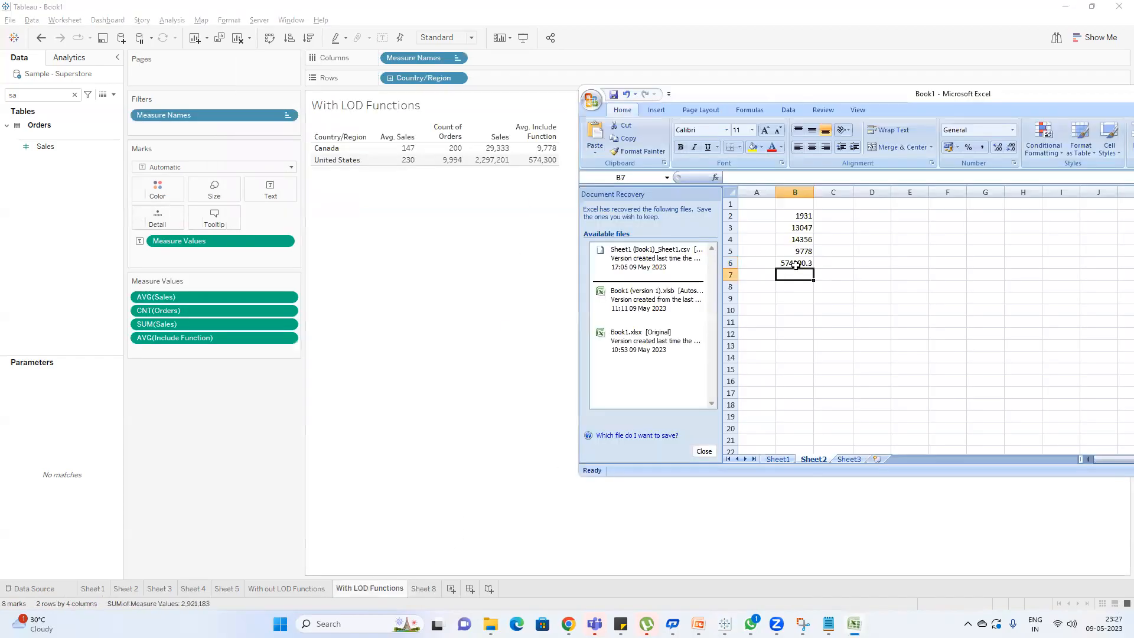
pyautogui.click(426, 289)
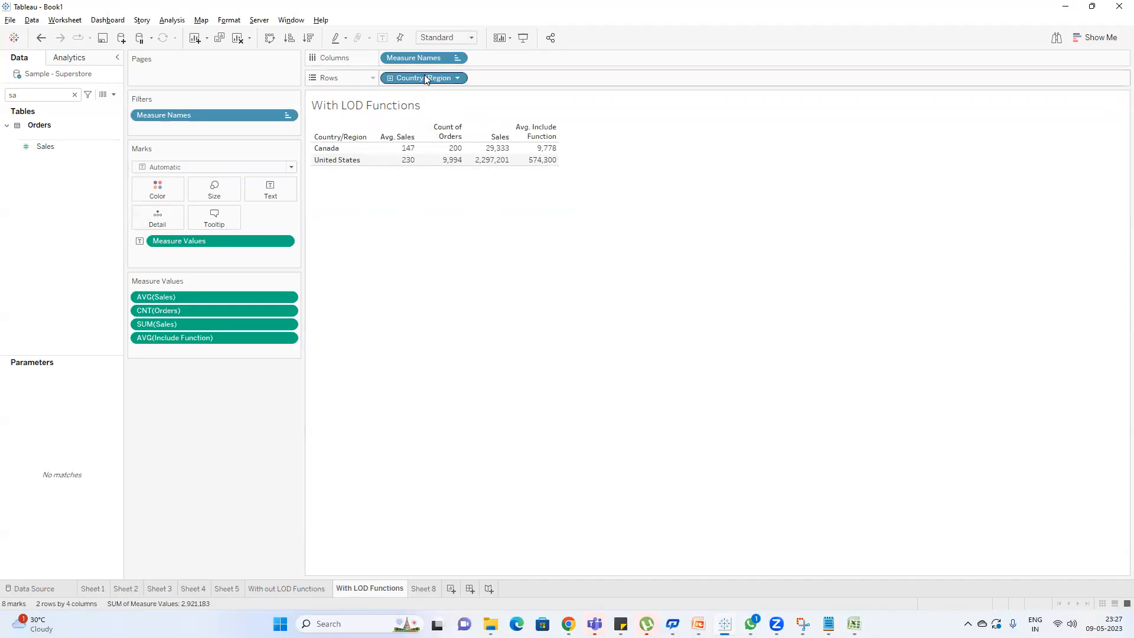
# Clear the field search and check Sheet 8's Region breakdown against the "With LOD Functions" worksheet.
pyautogui.click(74, 94)
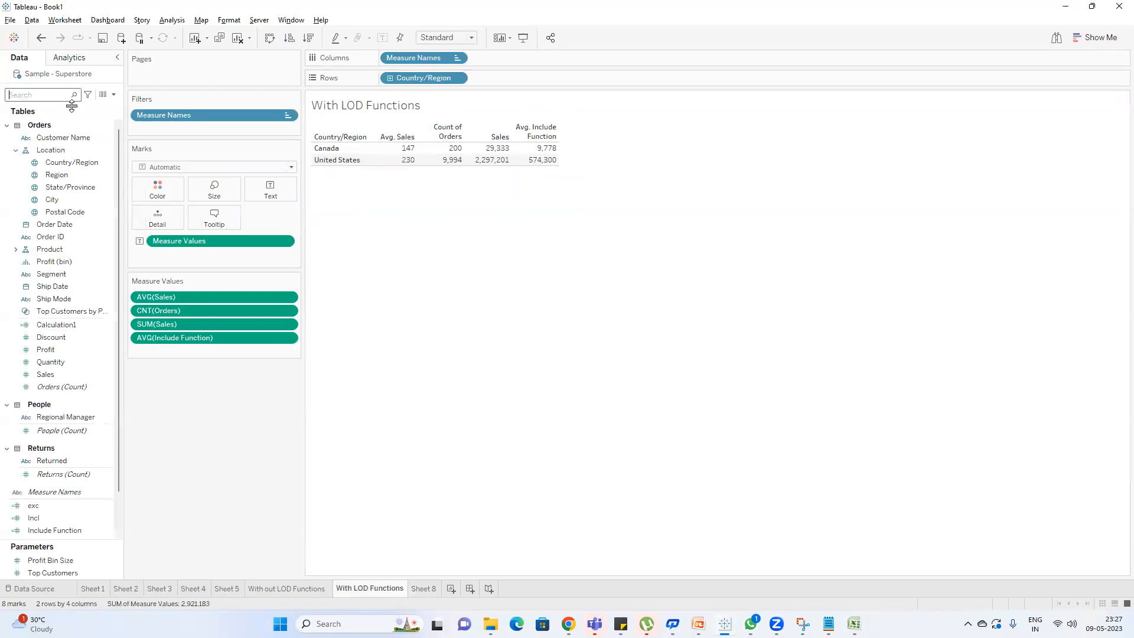
pyautogui.click(424, 589)
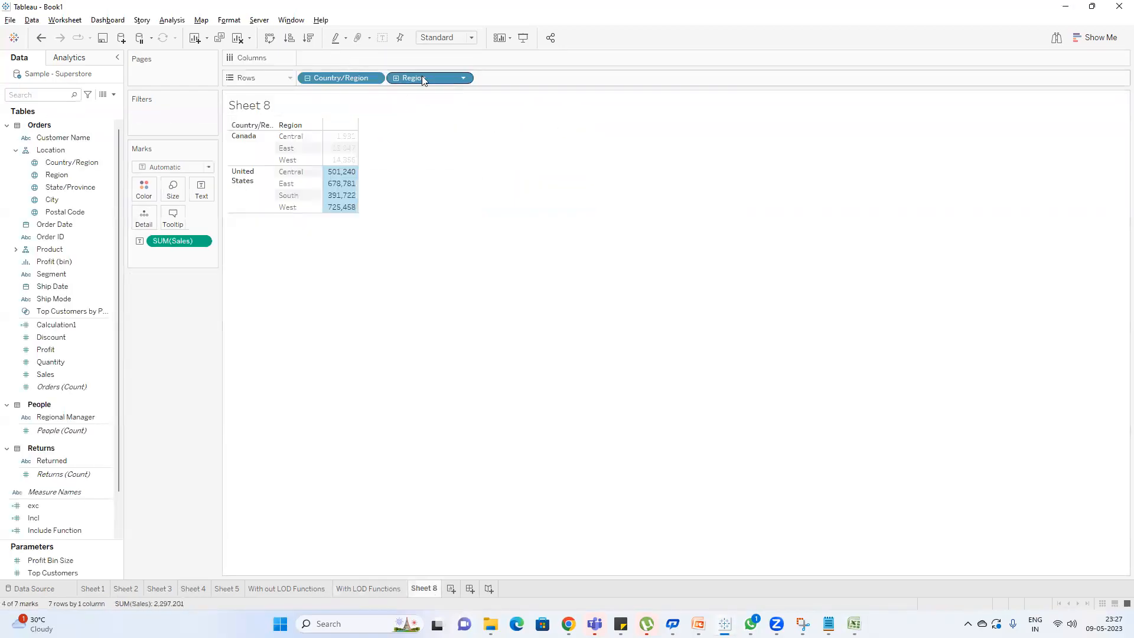
pyautogui.click(378, 589)
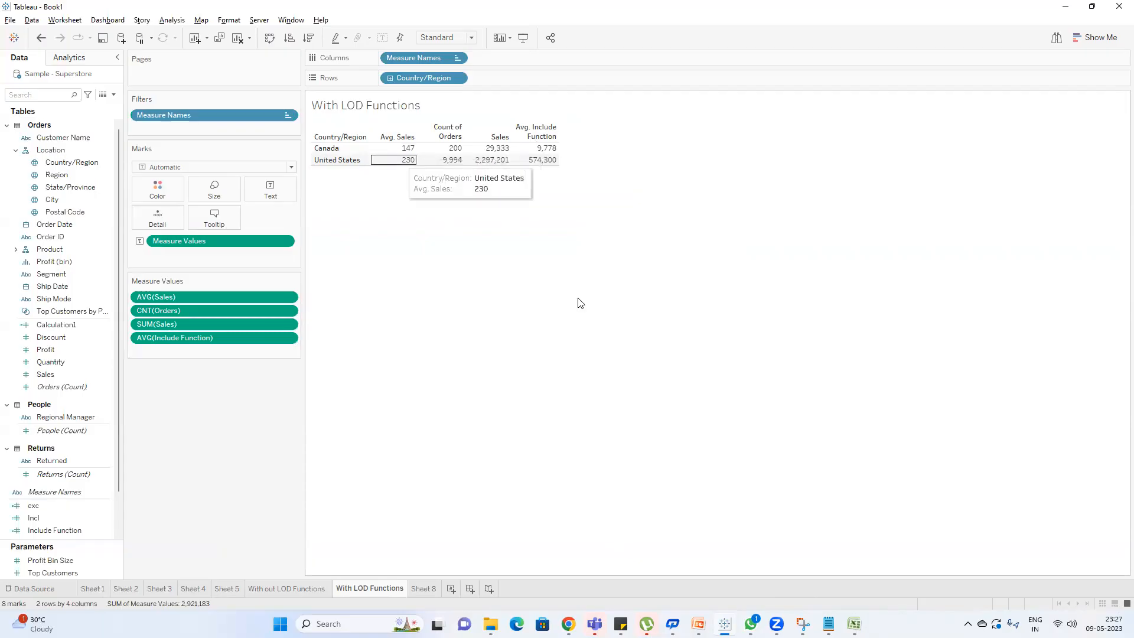
# Switch to the Excel workbook's Sheet1 and reset the header-row filters from the Country/Region column.
pyautogui.hotkey('alt', 'Tab')
pyautogui.click(778, 459)
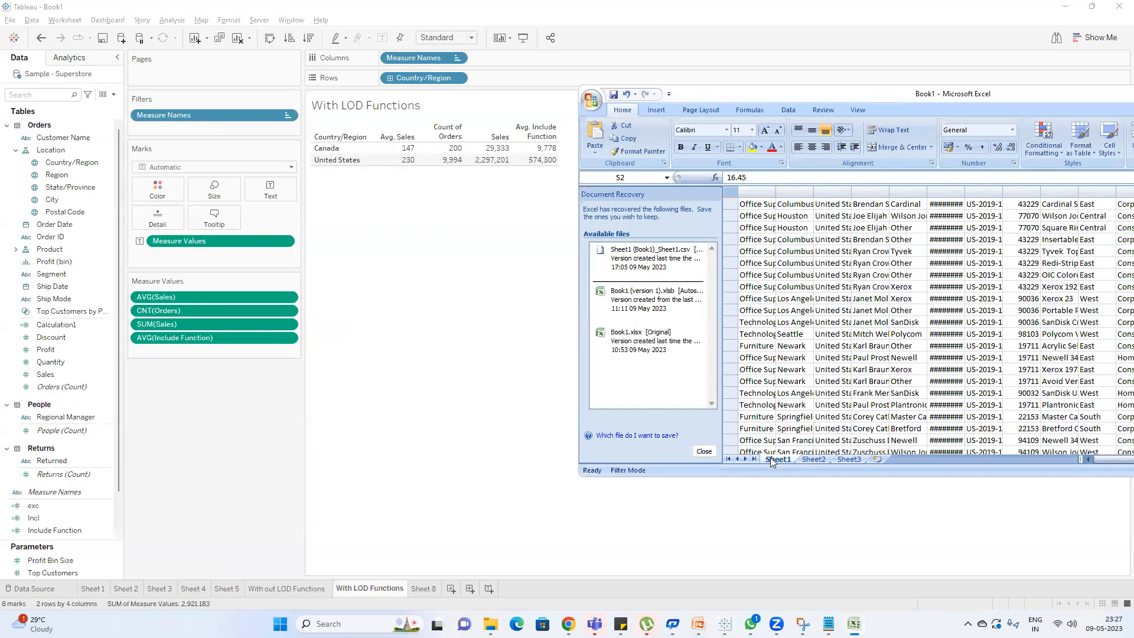
pyautogui.moveTo(885, 99); pyautogui.dragTo(462, 94)
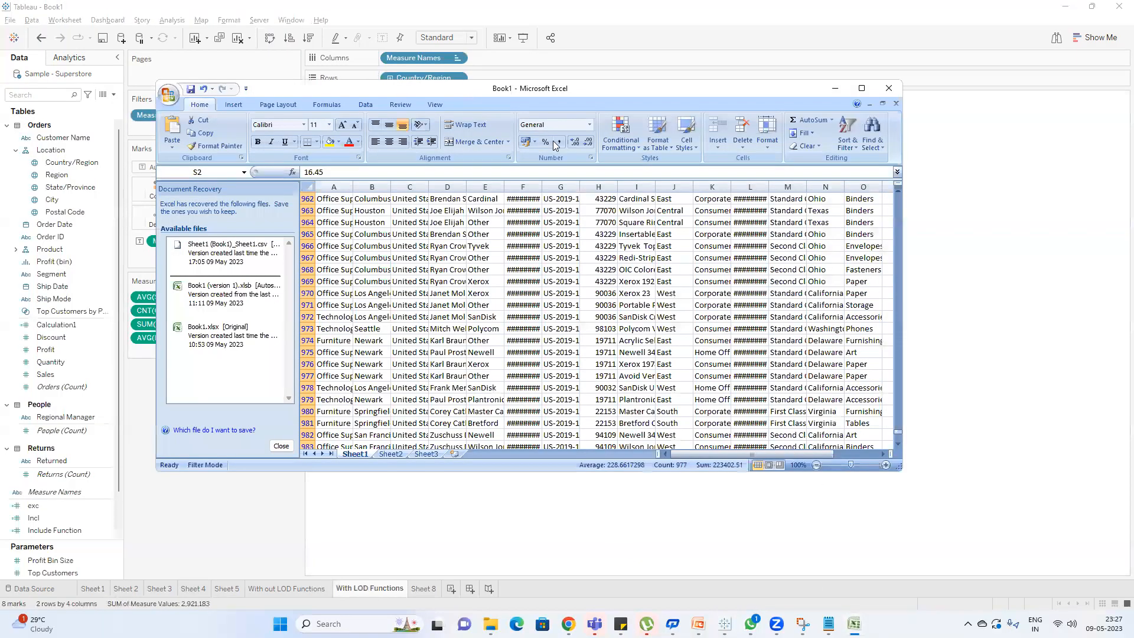
pyautogui.click(425, 201)
pyautogui.hotkey('ctrl', 'Up')
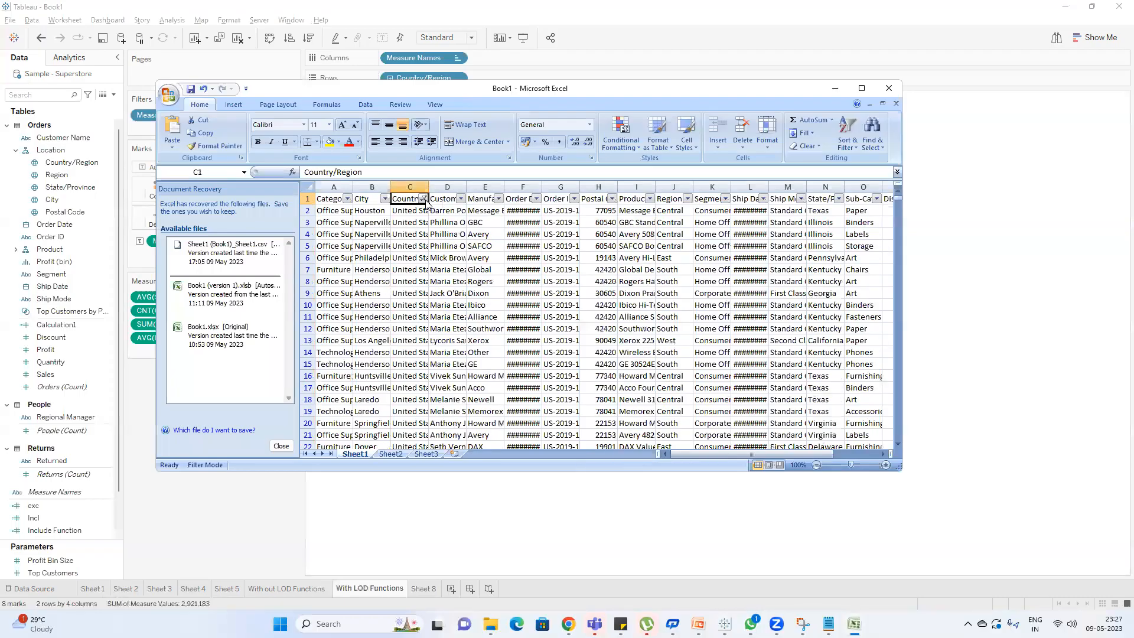
pyautogui.hotkey('ctrl', 'shift', 'l')
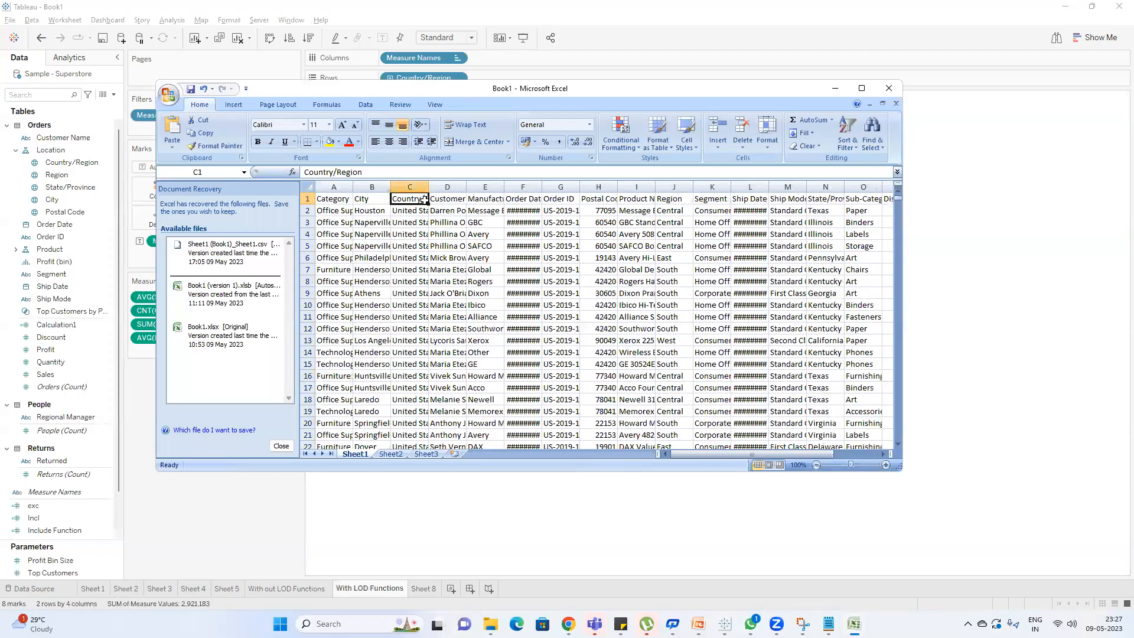
pyautogui.doubleClick(426, 200)
pyautogui.press('Escape')
pyautogui.hotkey('ctrl', 'shift', 'l')
# Filter Country/Region to Canada only, select the listed Canada cells to count them, and minimize Excel.
pyautogui.click(423, 199)
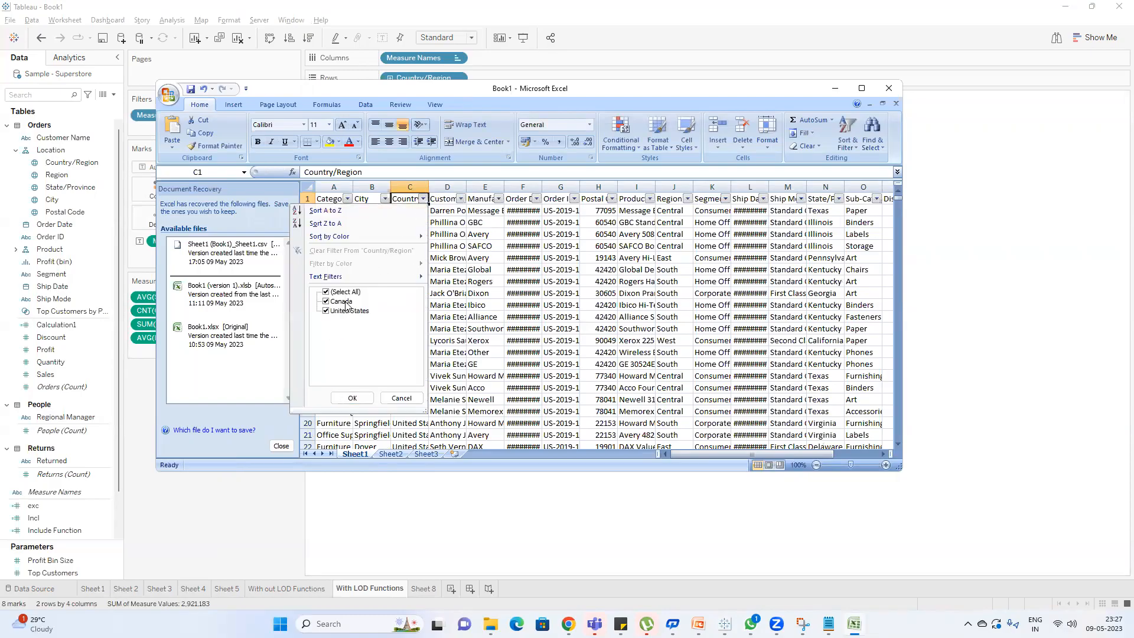
pyautogui.click(330, 292)
pyautogui.click(327, 301)
pyautogui.click(352, 398)
pyautogui.click(412, 210)
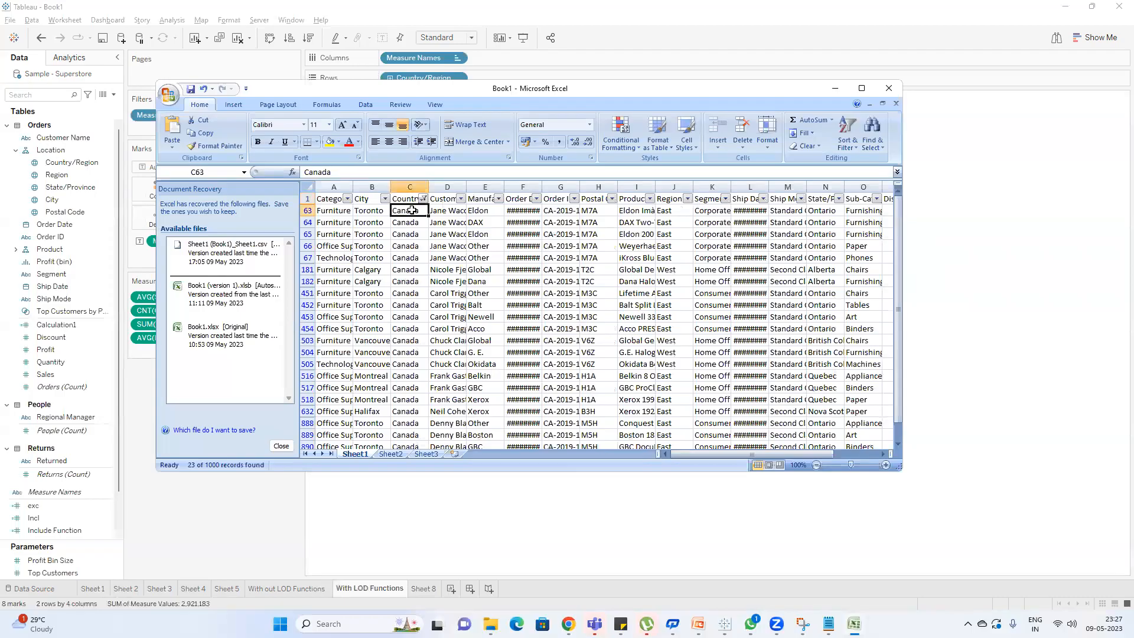
pyautogui.hotkey('ctrl', 'shift', 'Down')
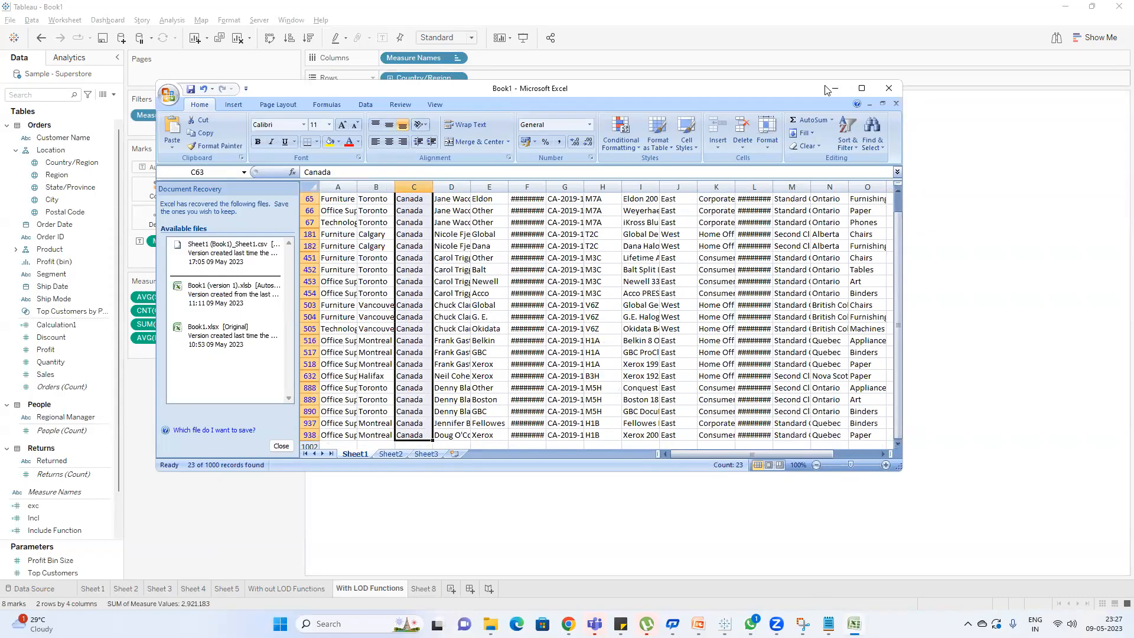
pyautogui.click(835, 88)
# Clear the mark selection on Sheet 8 and examine Canada's sales by region.
pyautogui.moveTo(499, 152)
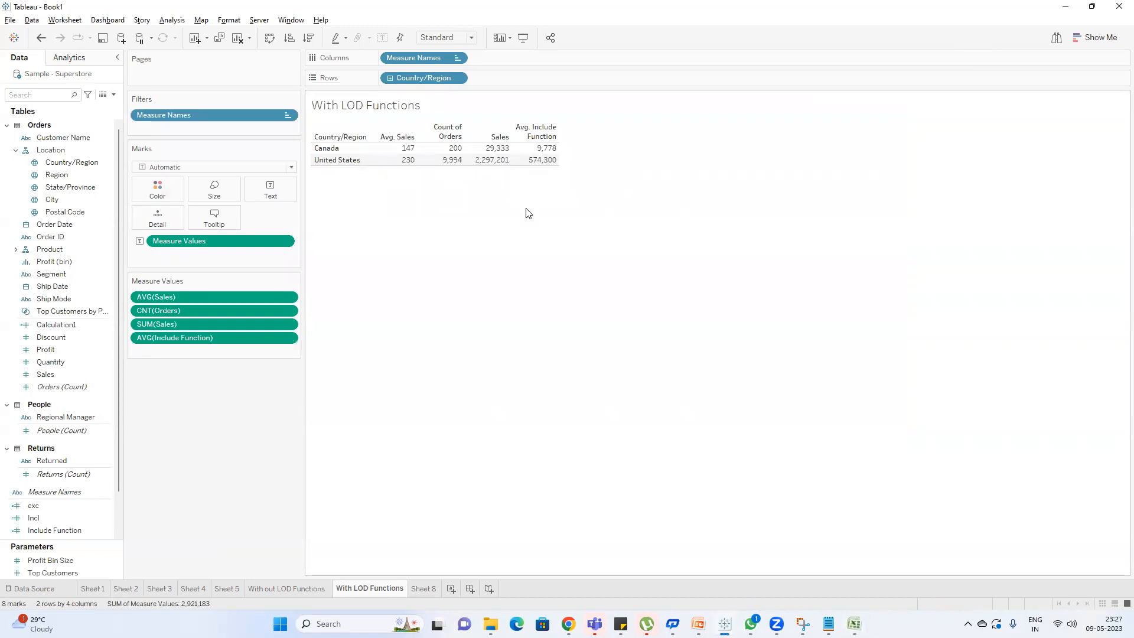
pyautogui.click(423, 588)
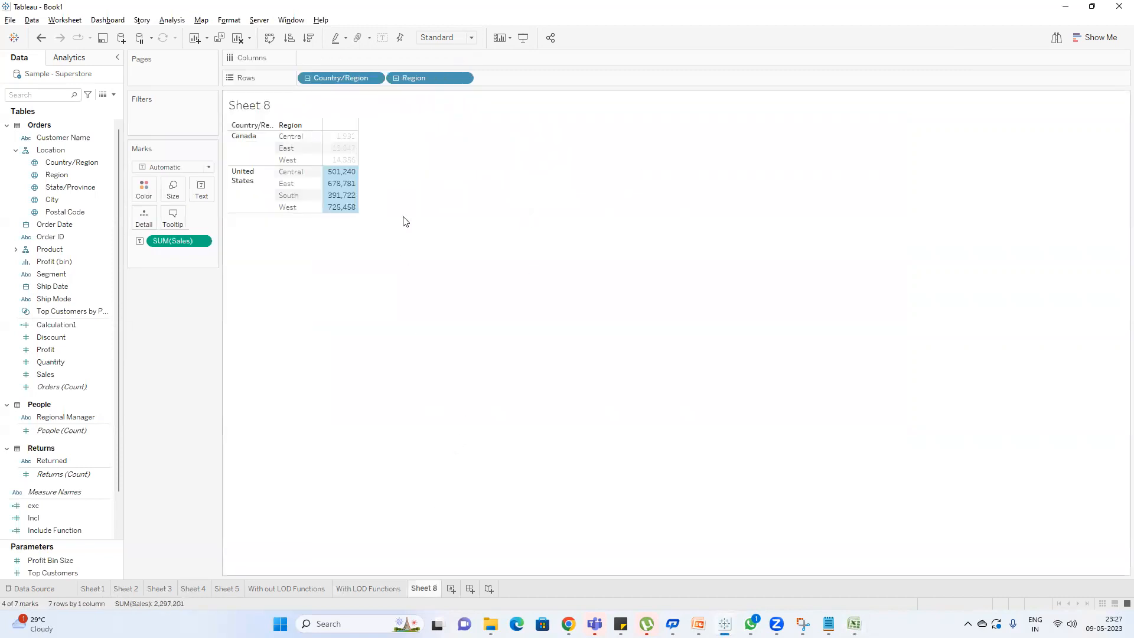
pyautogui.click(415, 150)
pyautogui.moveTo(343, 139)
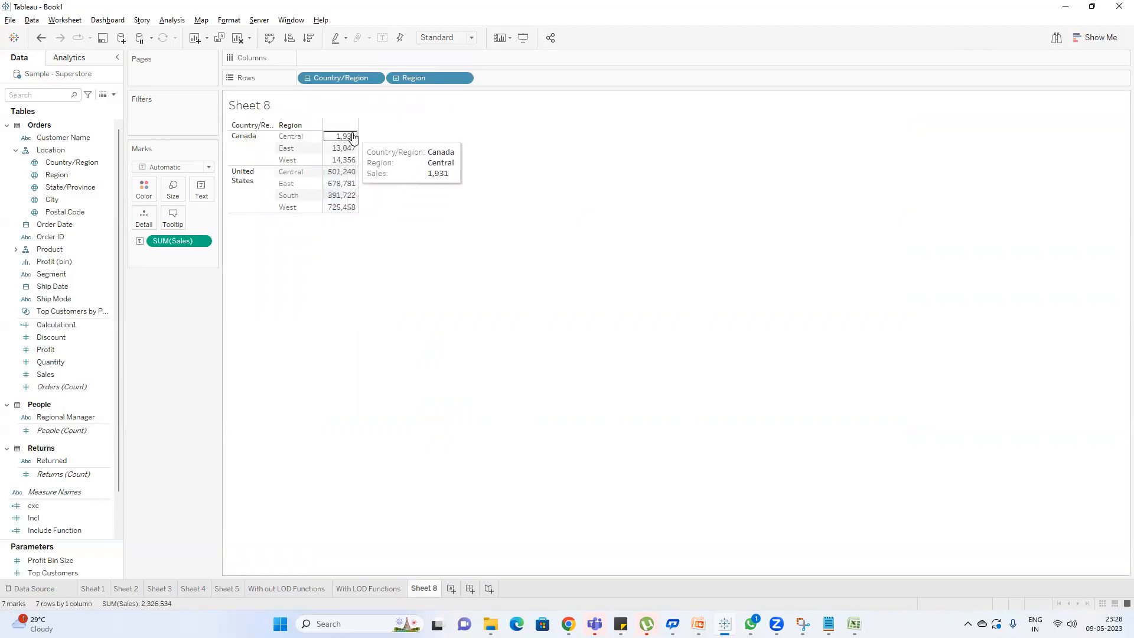
pyautogui.click(373, 587)
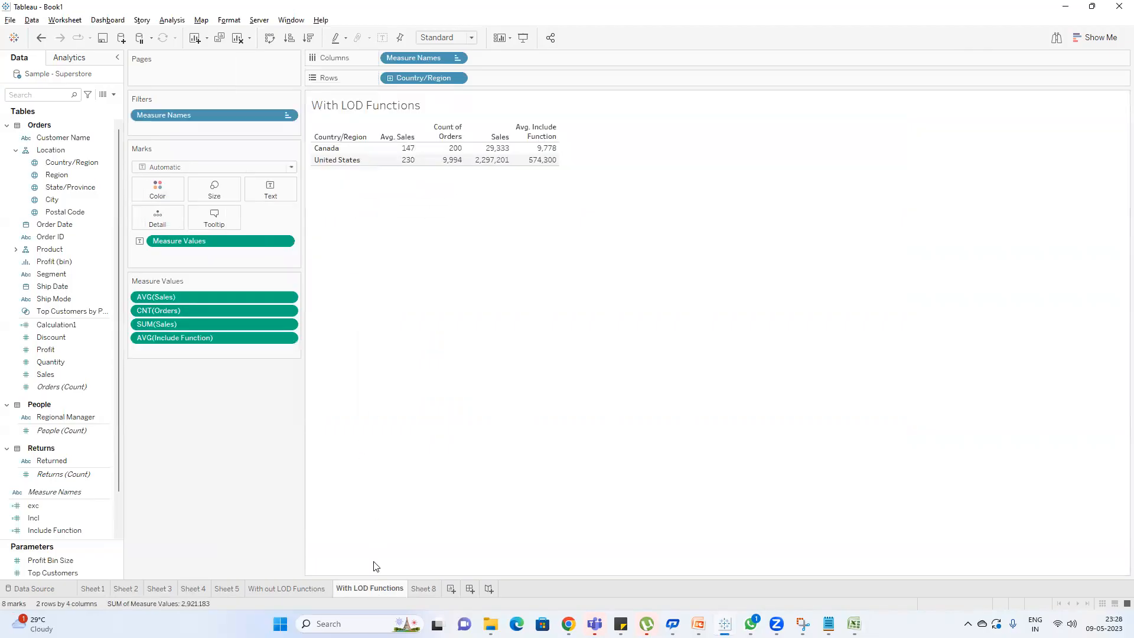
# Compare Canada's Avg. Sales with its Sales and Avg. Include Function values in "With LOD Functions".
pyautogui.moveTo(494, 151)
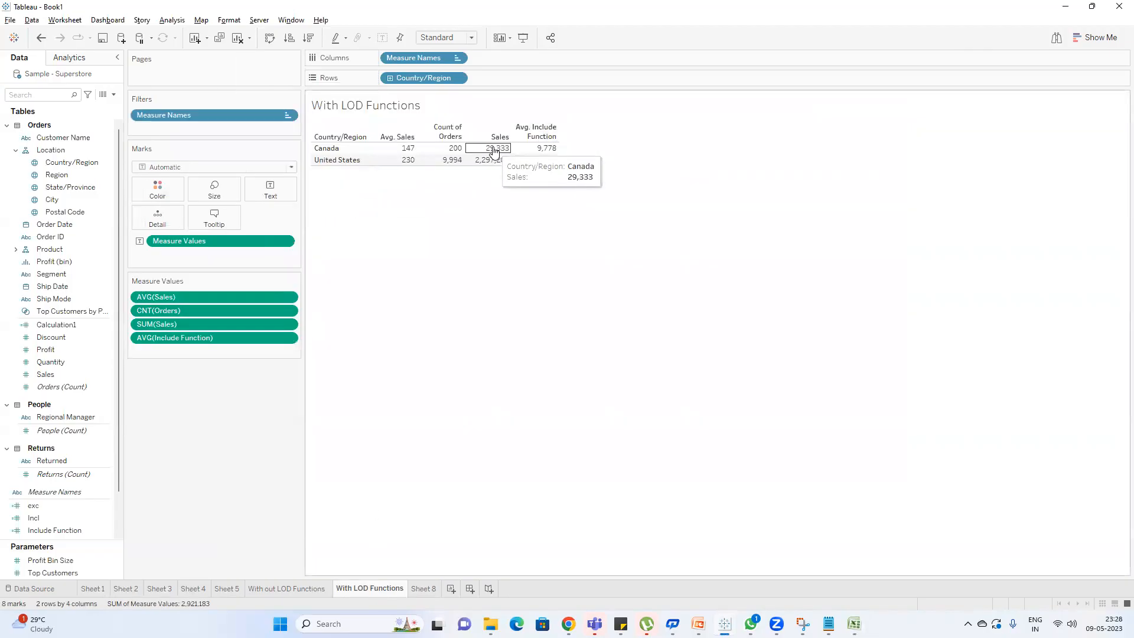
pyautogui.moveTo(416, 151)
pyautogui.click(404, 153)
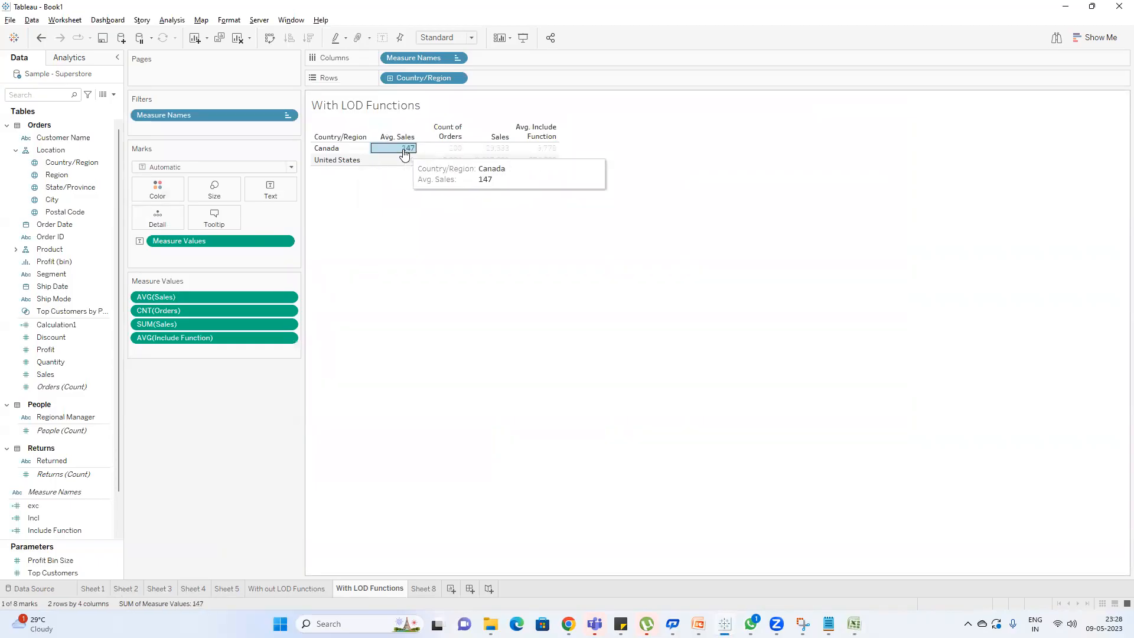
pyautogui.click(495, 237)
pyautogui.moveTo(555, 154)
pyautogui.moveTo(518, 164)
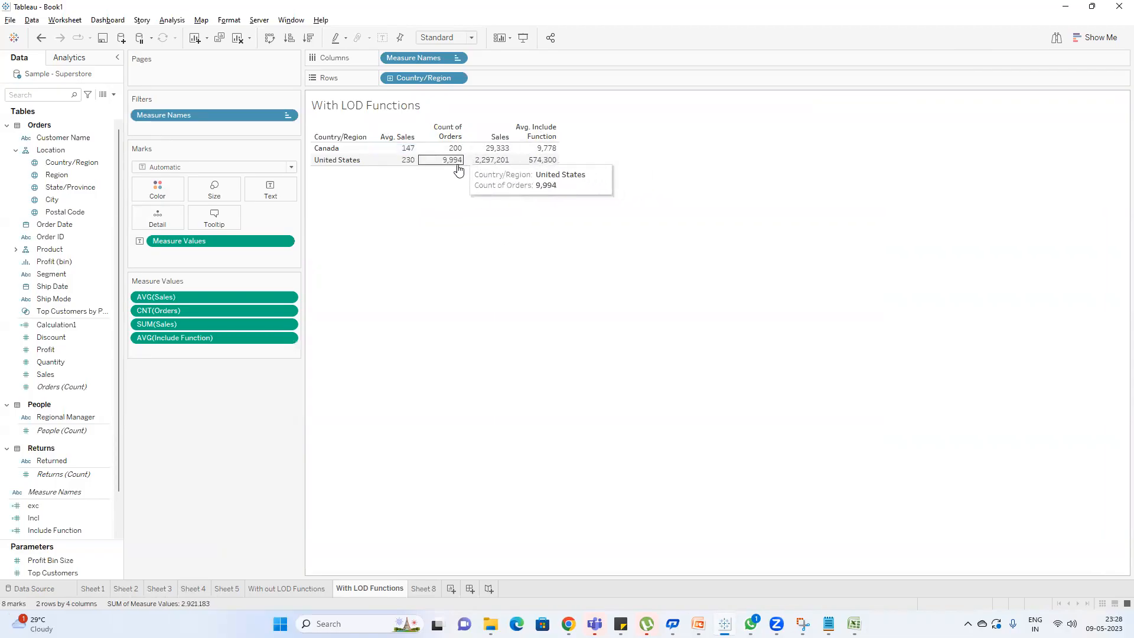
# Review the regional sales of both countries on Sheet 8 against the Avg. Sales column in "With LOD Functions".
pyautogui.click(420, 588)
pyautogui.moveTo(349, 145)
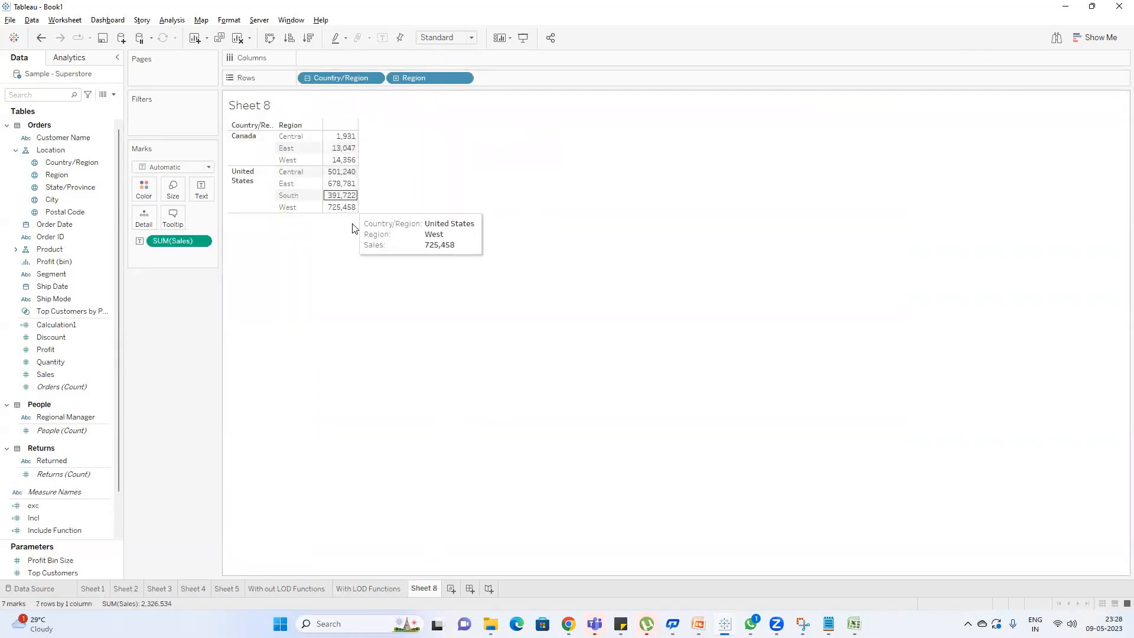
pyautogui.moveTo(343, 179)
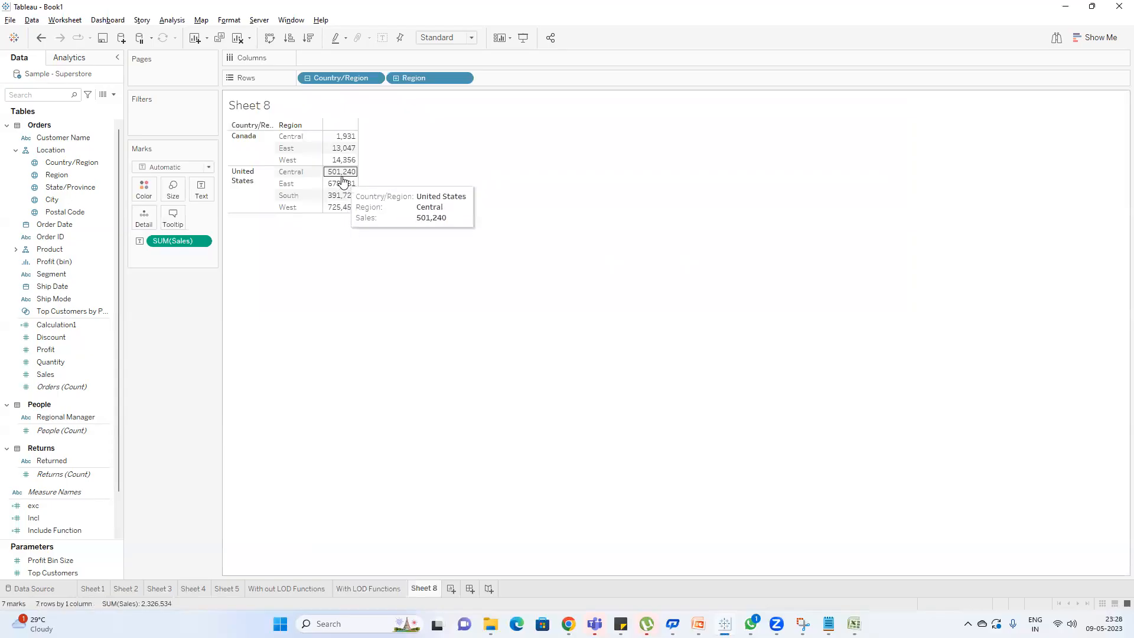
pyautogui.click(387, 589)
pyautogui.moveTo(400, 150)
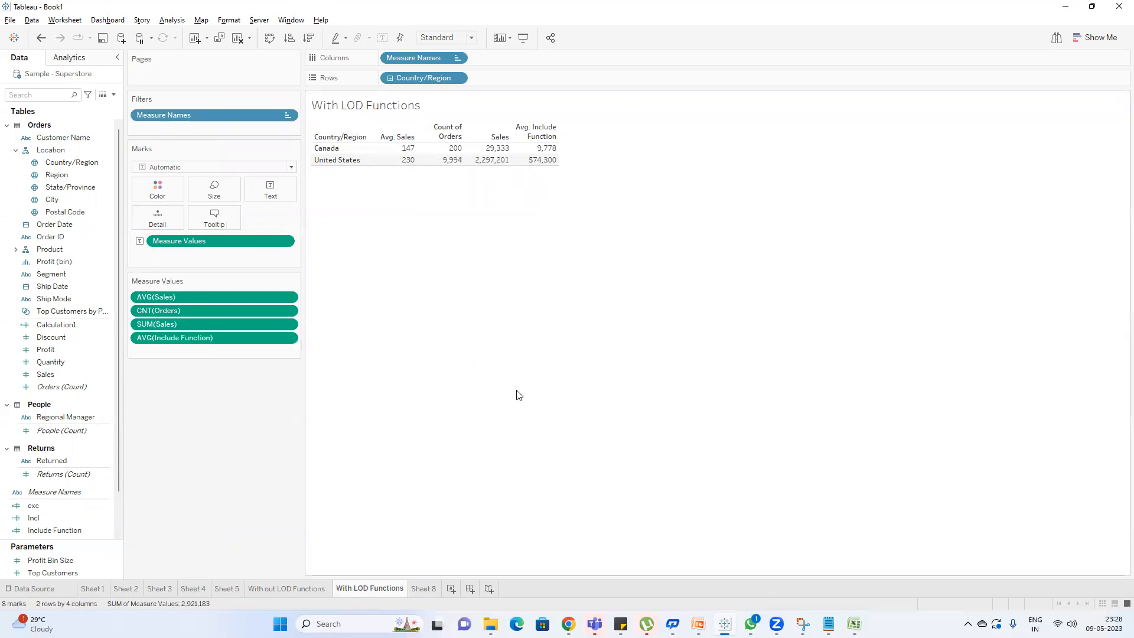
# Add a new worksheet after Sheet 8 and place Country/Region and State/Province on its Rows shelf.
pyautogui.click(430, 591)
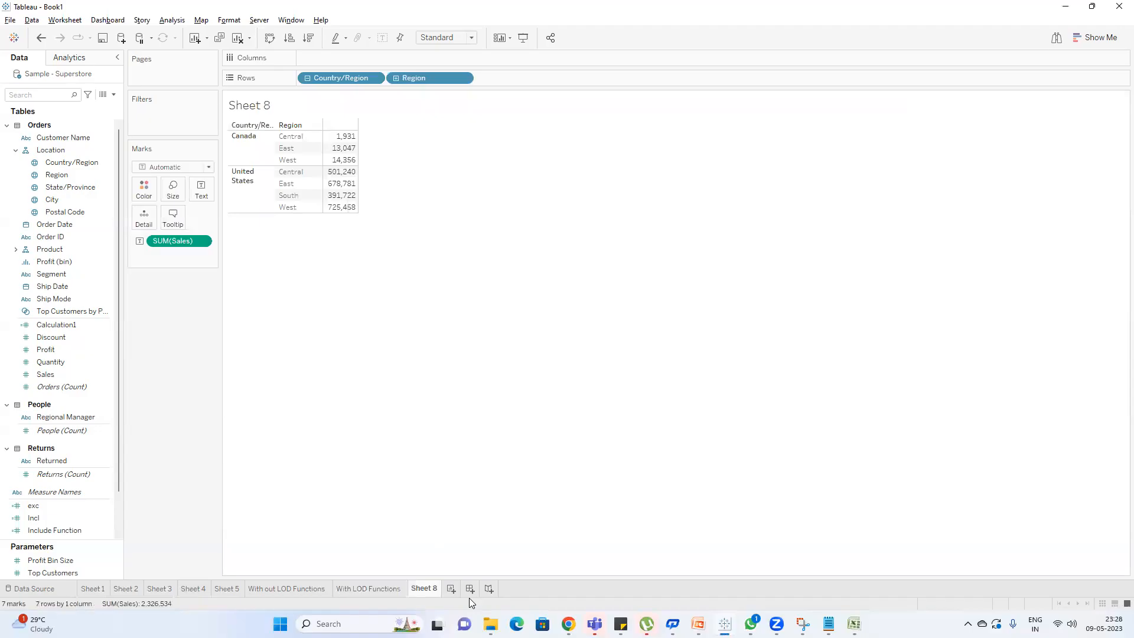
pyautogui.click(452, 591)
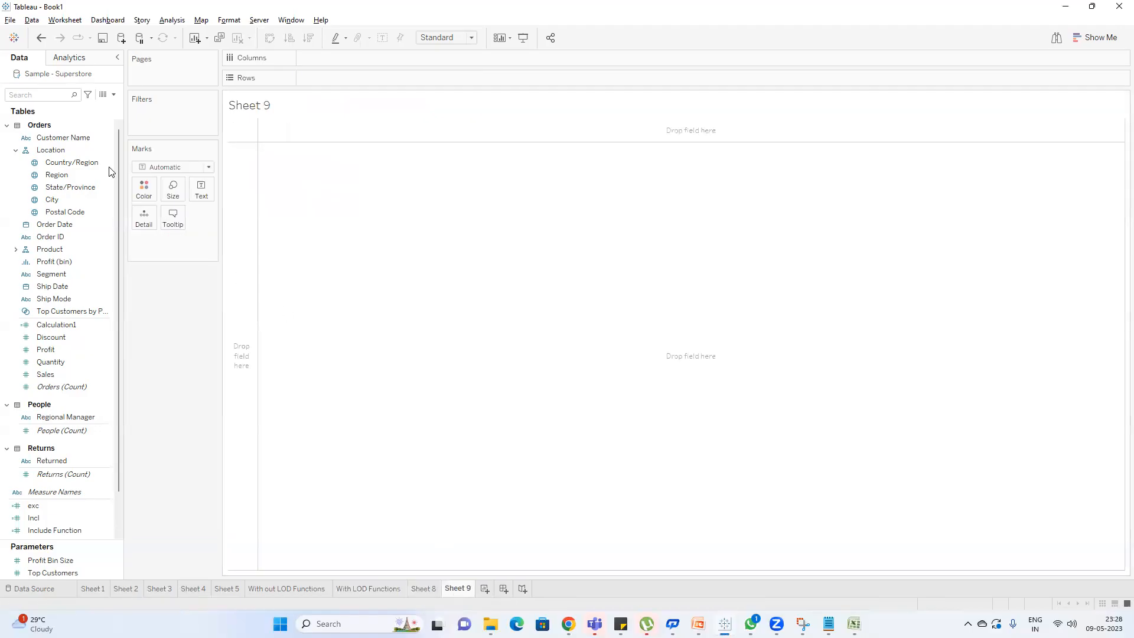
pyautogui.click(64, 93)
pyautogui.write('cou')
pyautogui.moveTo(71, 150); pyautogui.dragTo(321, 88)
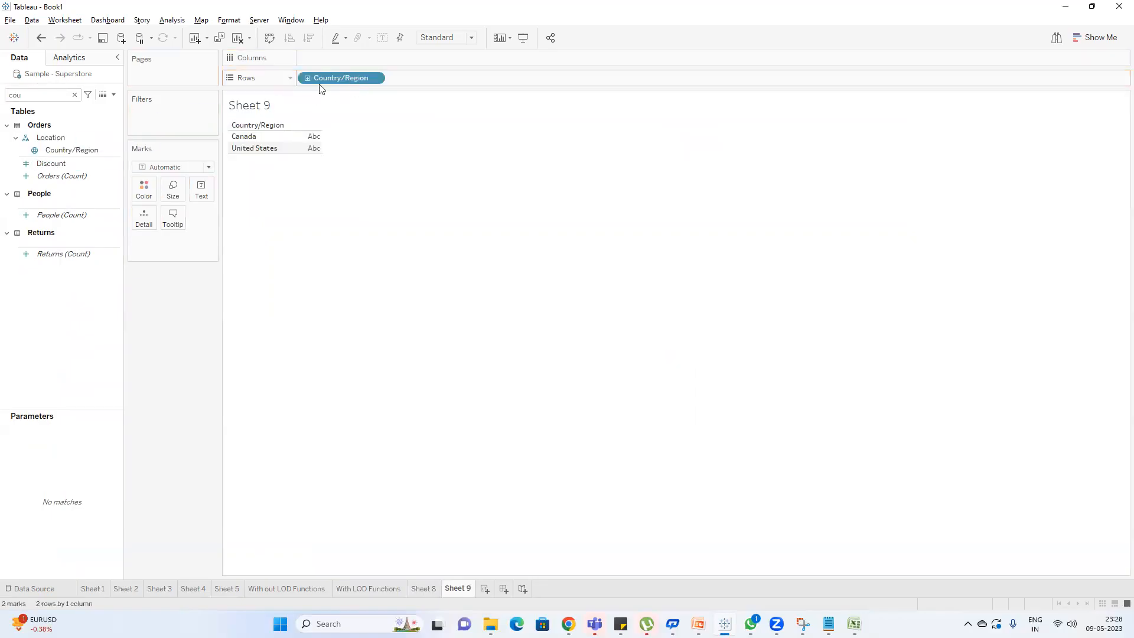
pyautogui.click(74, 95)
pyautogui.click(72, 196)
pyautogui.moveTo(71, 187); pyautogui.dragTo(471, 83)
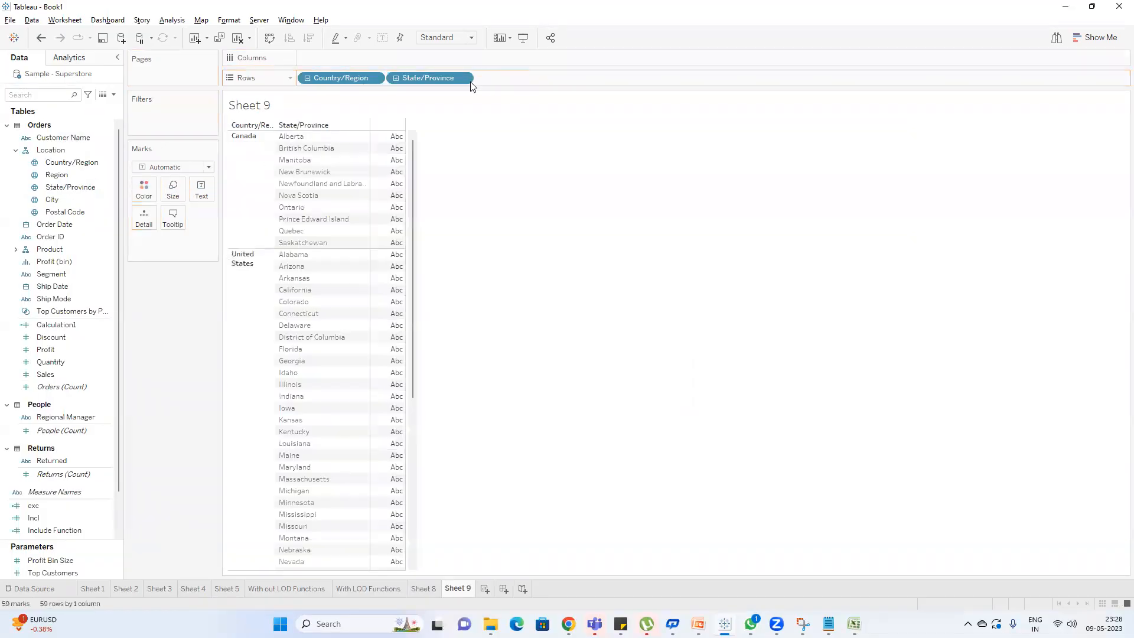
# Find the Sales field and add it as SUM(Sales) to the state-level table on Sheet 9.
pyautogui.click(26, 92)
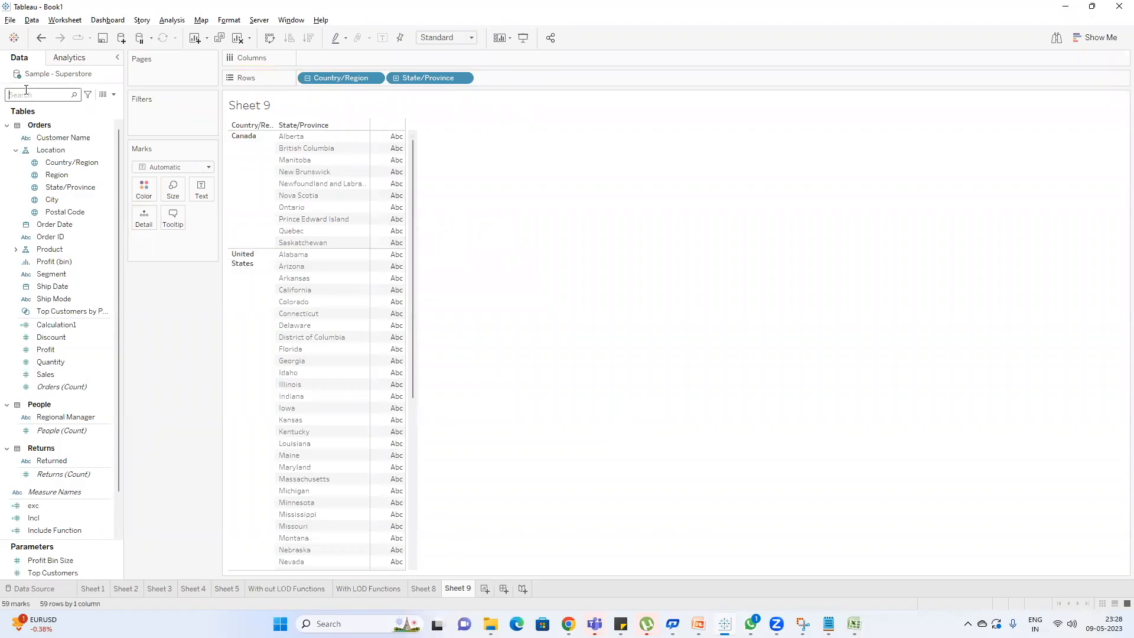
pyautogui.write('sa')
pyautogui.doubleClick(58, 146)
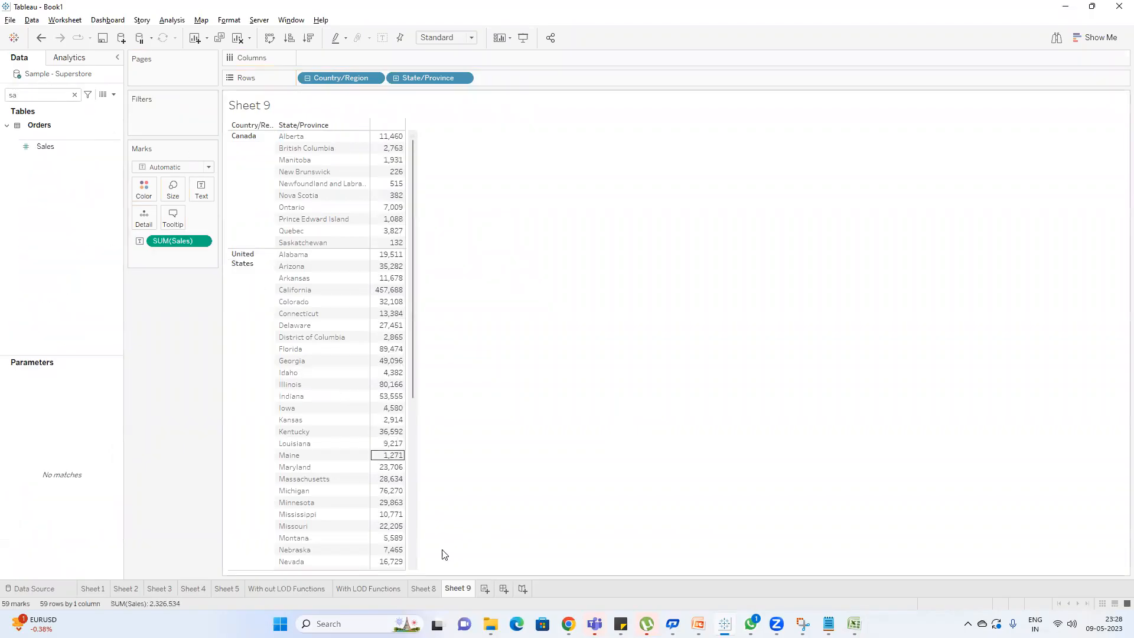
# Clear the field search in the "With LOD Functions" worksheet and open a new calculated field.
pyautogui.click(301, 587)
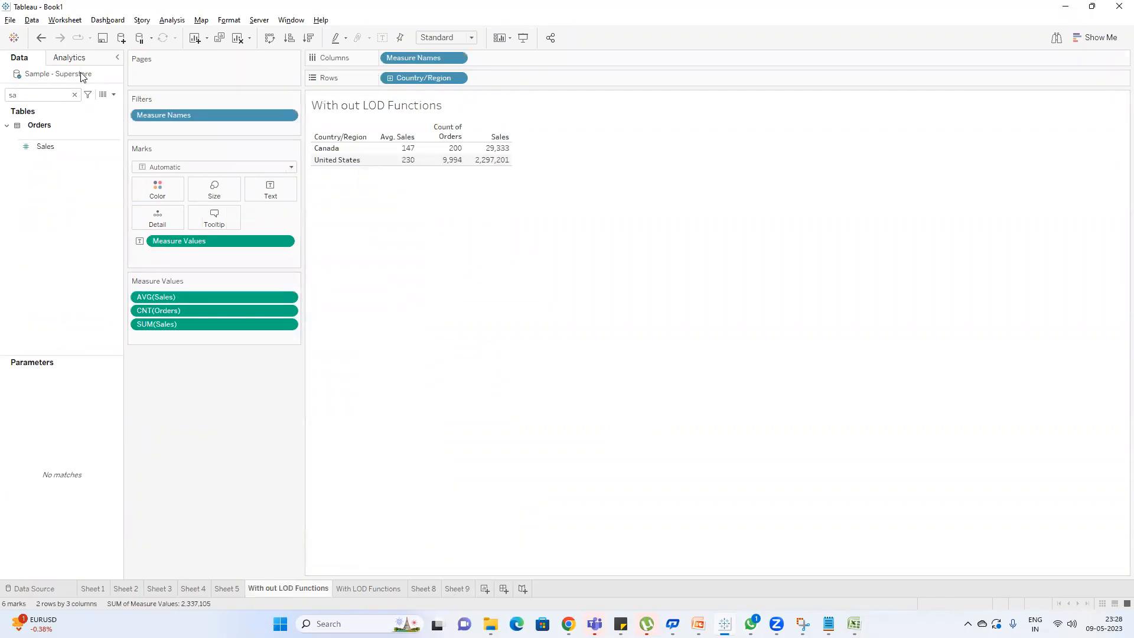
pyautogui.click(367, 589)
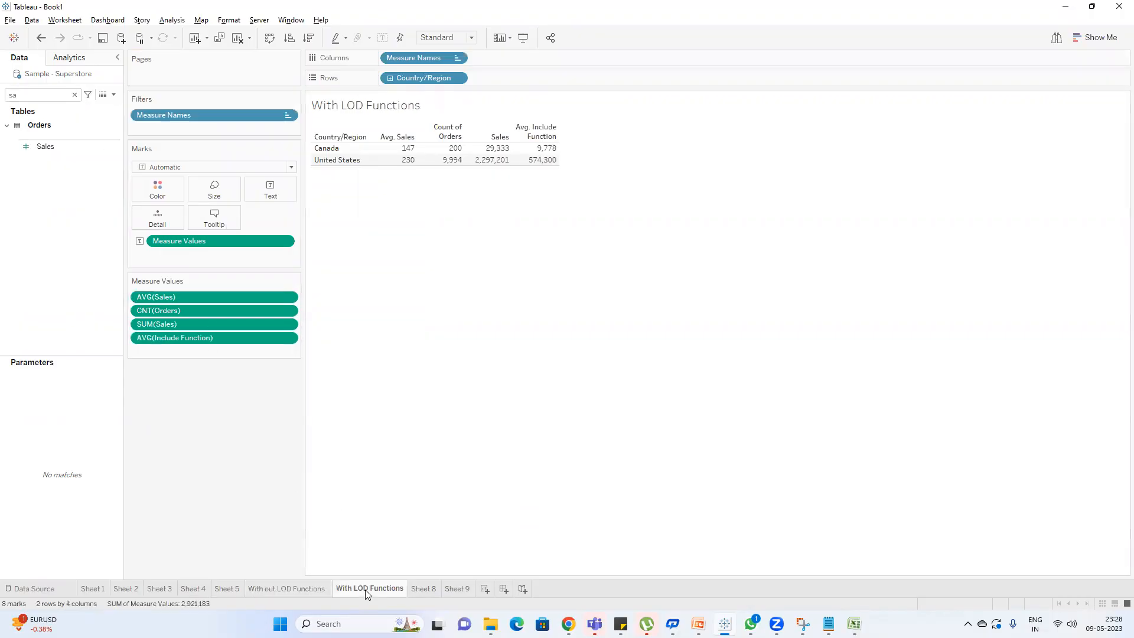
pyautogui.click(75, 95)
pyautogui.click(113, 95)
pyautogui.click(92, 109)
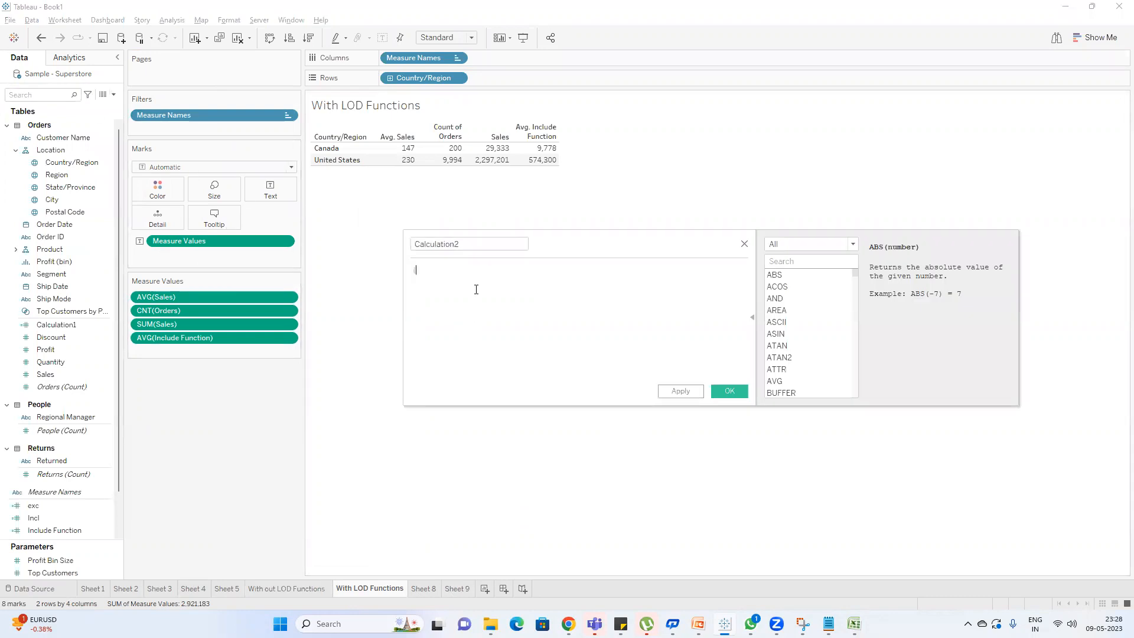
# Enter the formula {INCLUDE [State/Province]:SUM([Sales])} in the calculated field.
pyautogui.write('s')
pyautogui.press('BackSpace')
pyautogui.write('inc')
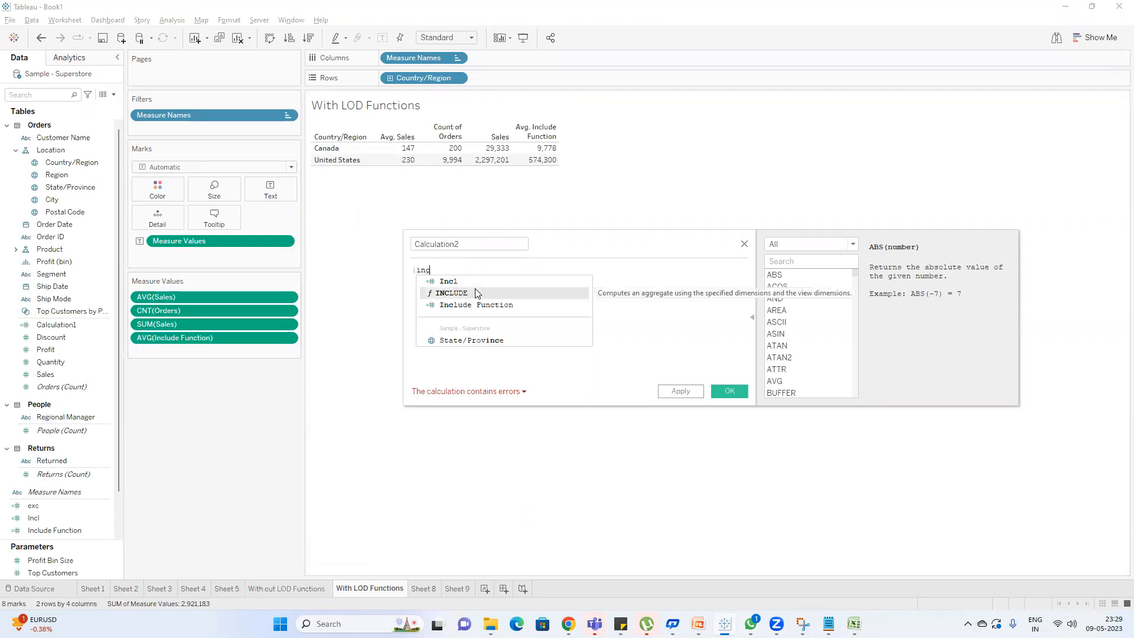
pyautogui.doubleClick(477, 294)
pyautogui.write('sta')
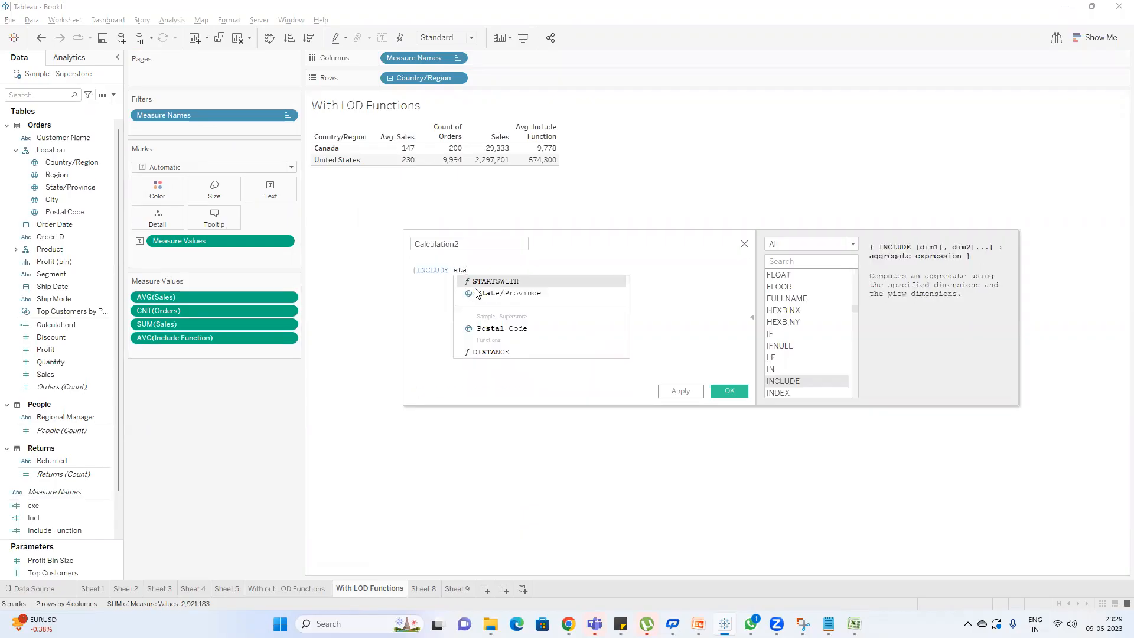
pyautogui.doubleClick(484, 293)
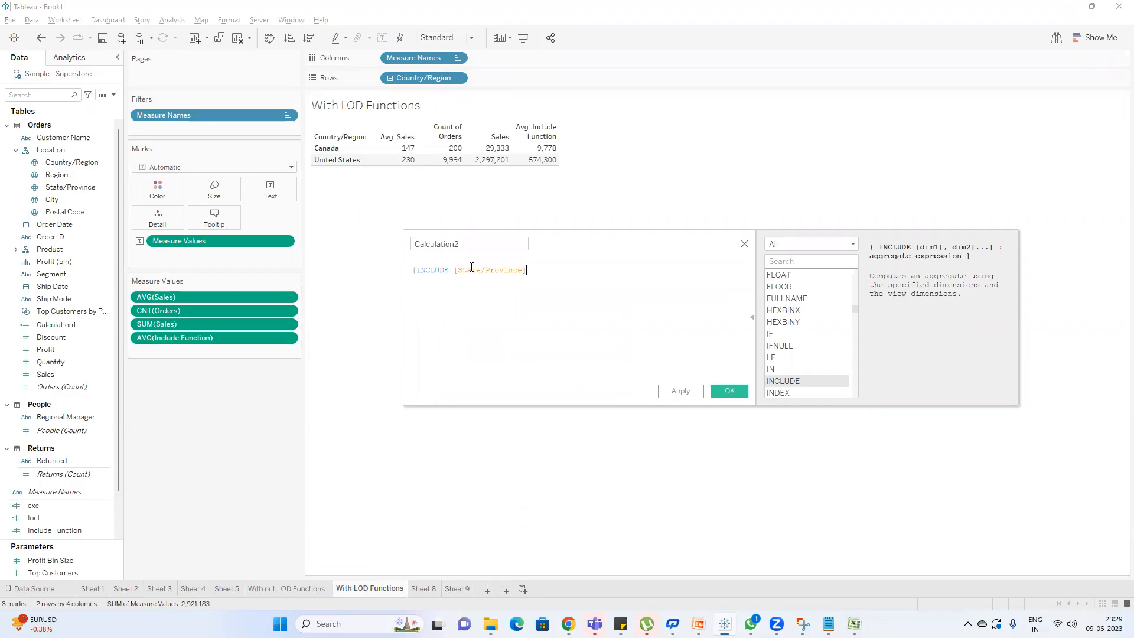
pyautogui.write(':SUM(sal')
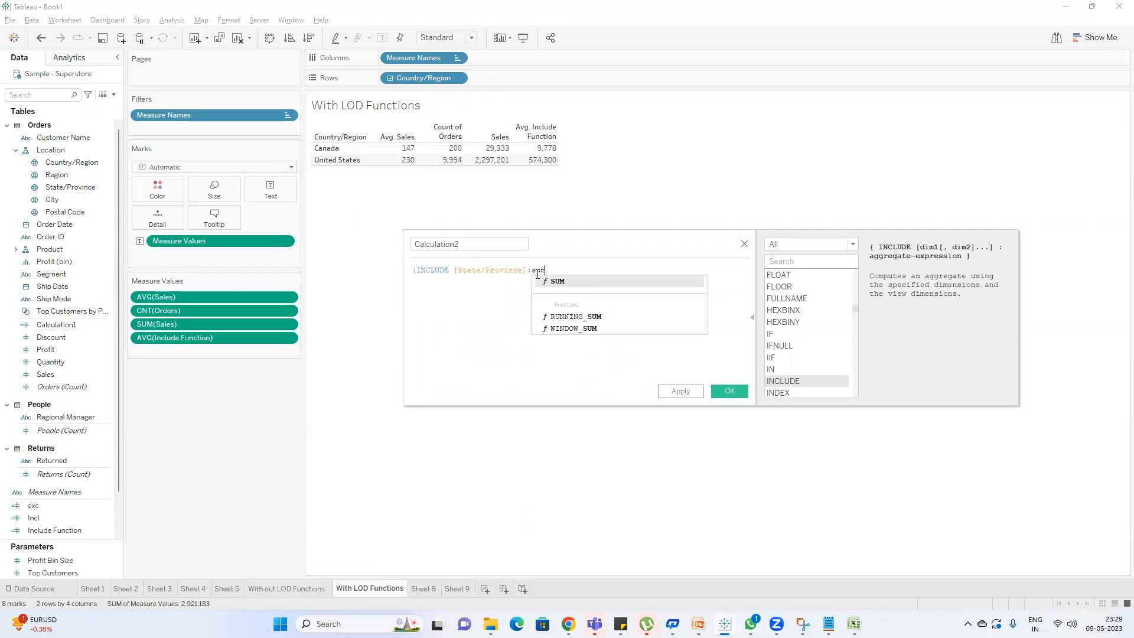
pyautogui.press('Return')
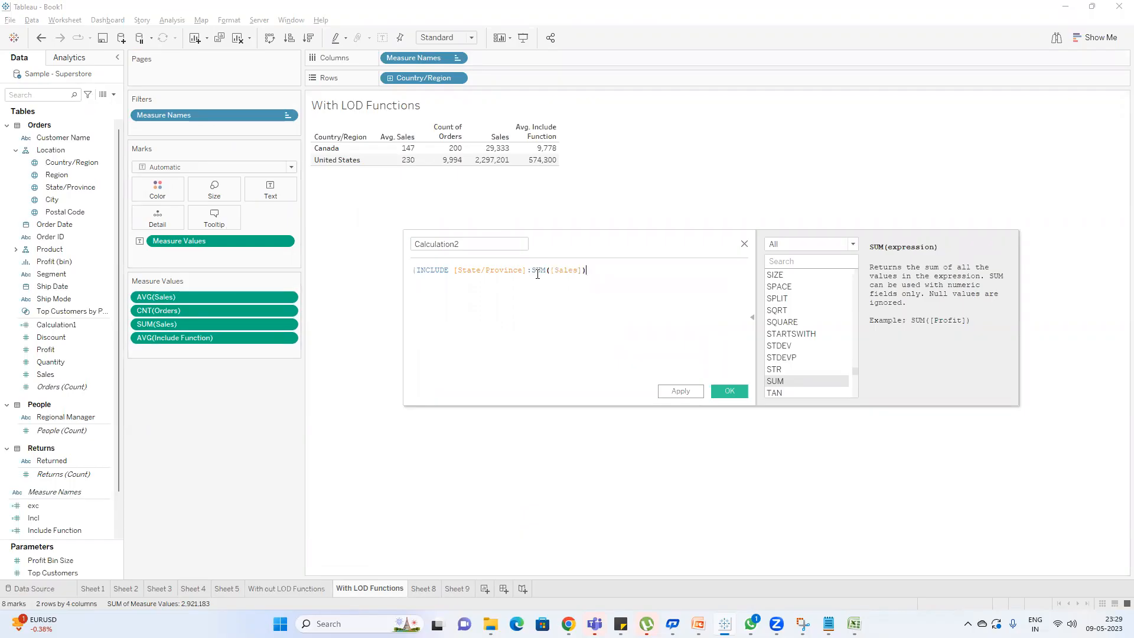
pyautogui.write('}')
# Name the calculated field "Include state", save it, and add it to the country table as a measure.
pyautogui.hotkey('ctrl', 'a')
pyautogui.write('i')
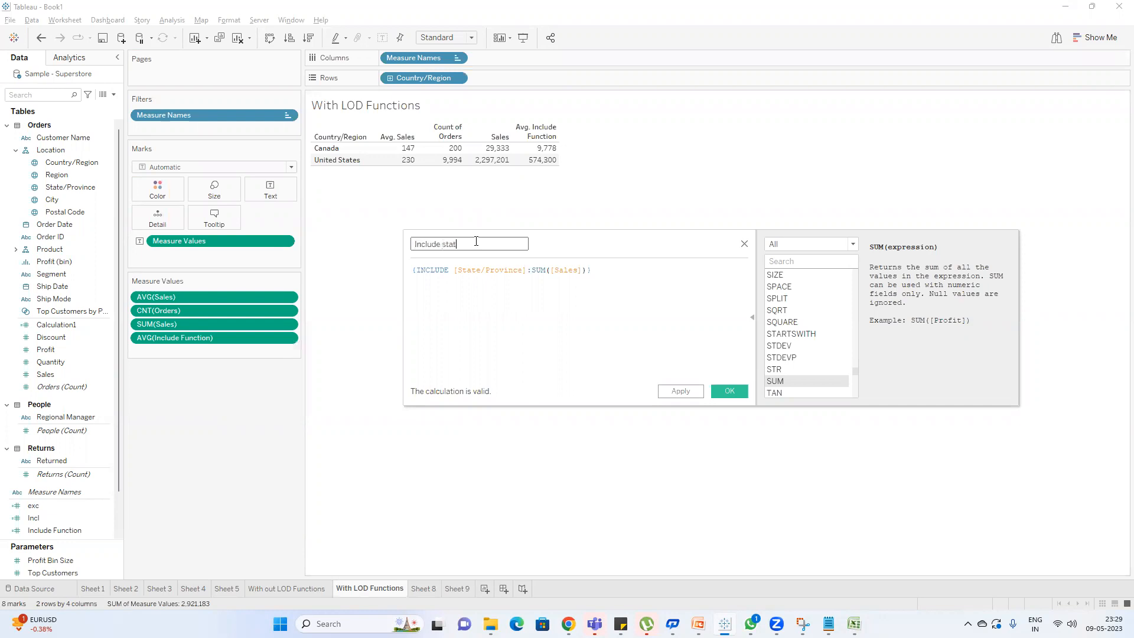
pyautogui.click(727, 392)
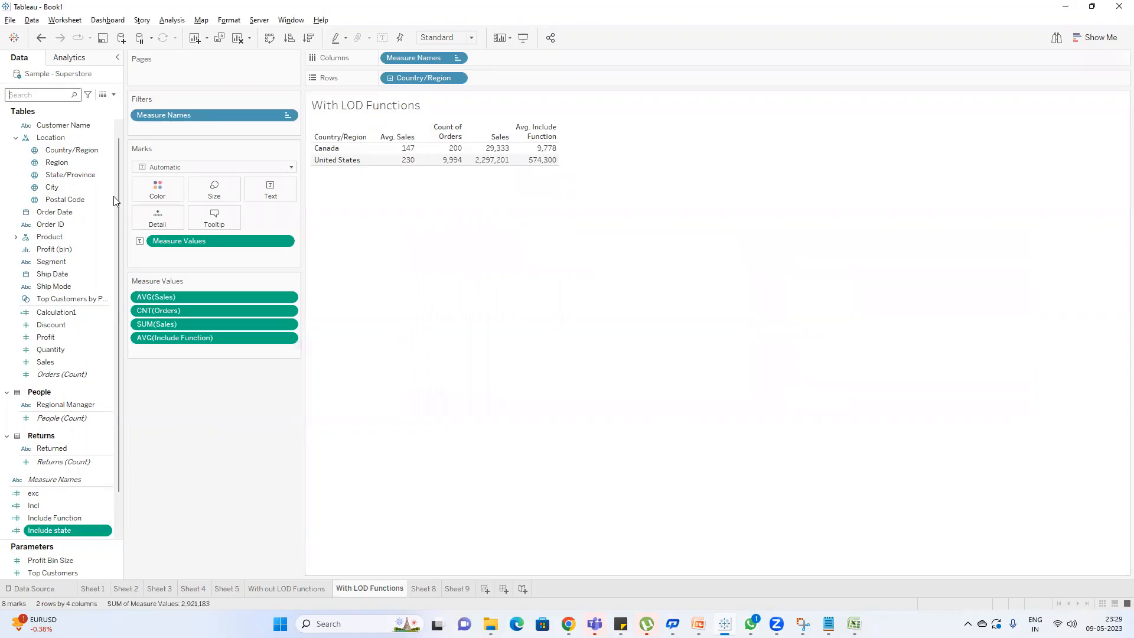
pyautogui.doubleClick(66, 529)
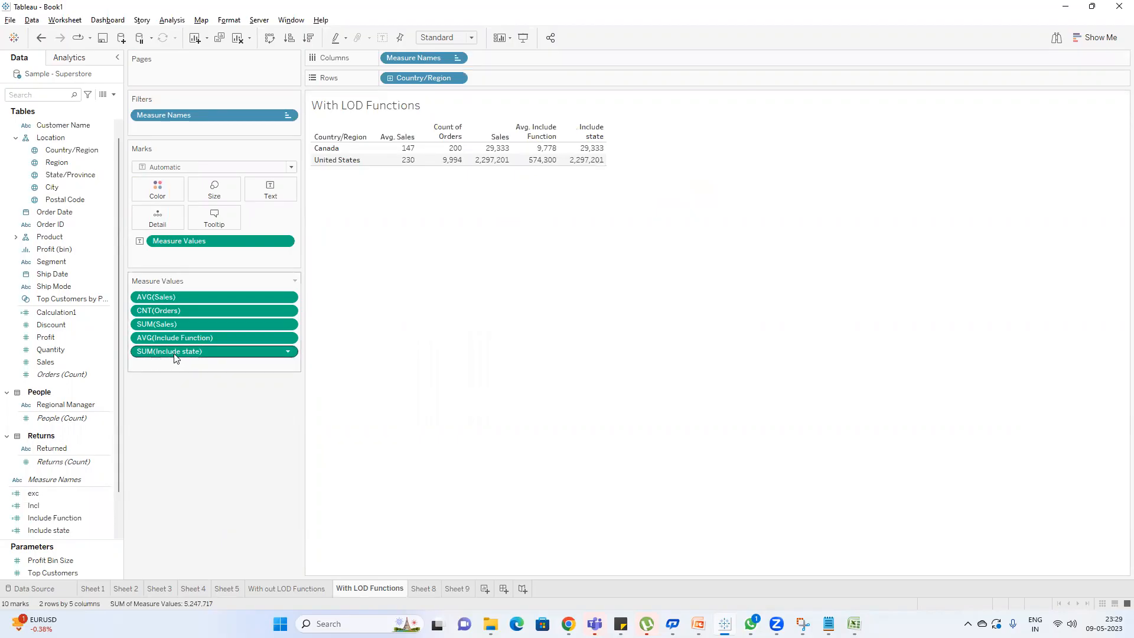
# Compare the Include state values with the Sales totals and change the Include state aggregation to Average.
pyautogui.moveTo(603, 155)
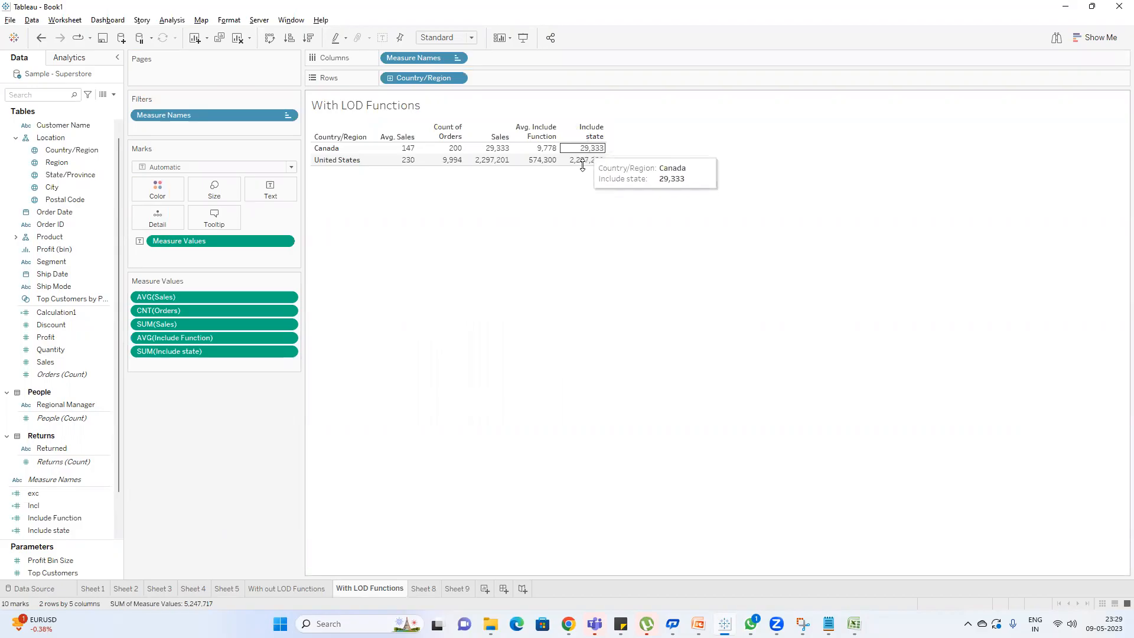
pyautogui.moveTo(502, 147); pyautogui.dragTo(503, 173)
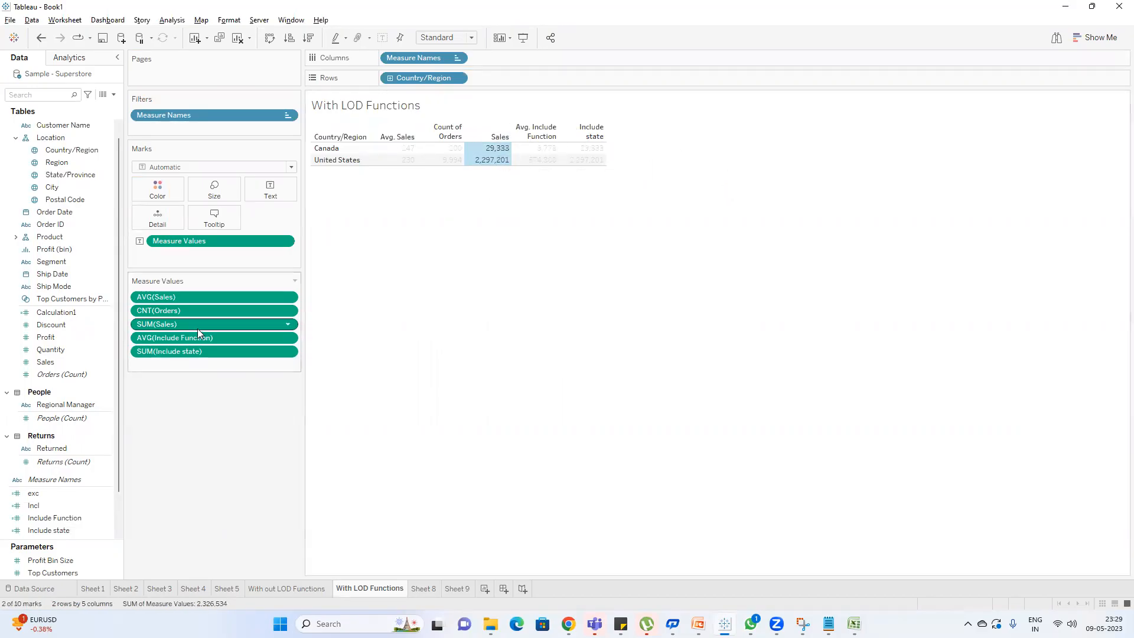
pyautogui.click(472, 226)
pyautogui.moveTo(601, 153)
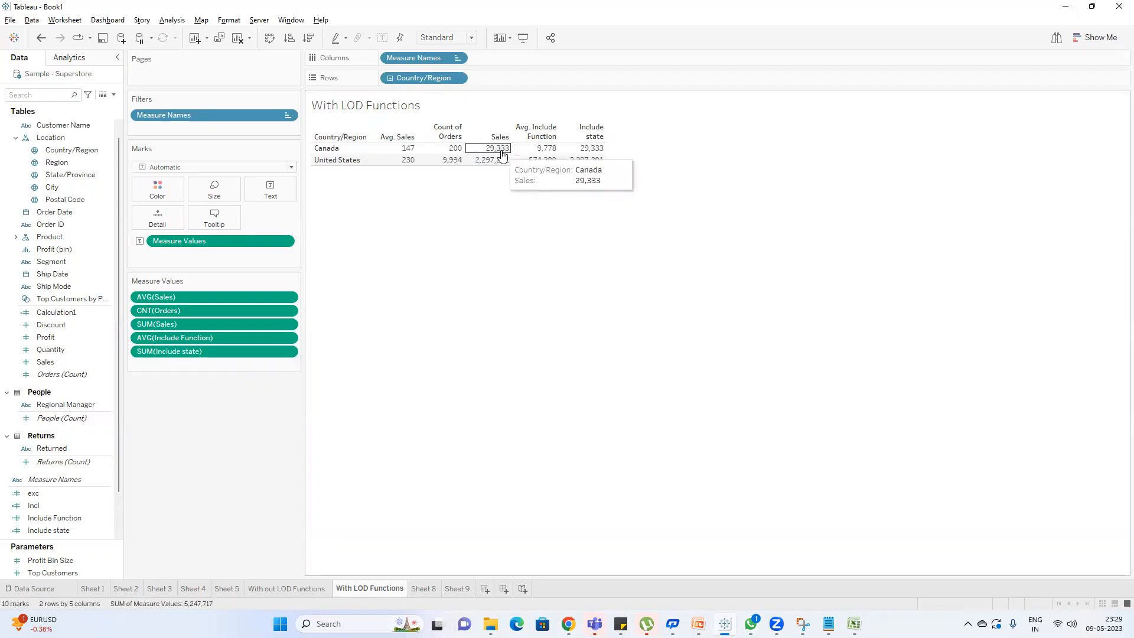
pyautogui.rightClick(205, 355)
pyautogui.moveTo(296, 455)
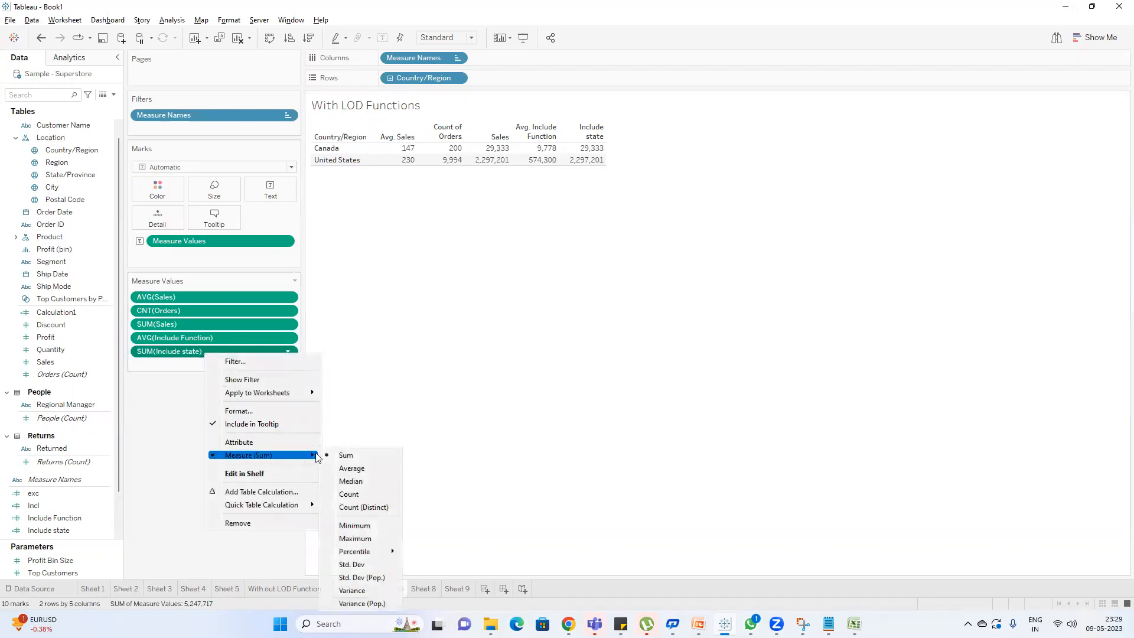
pyautogui.click(357, 470)
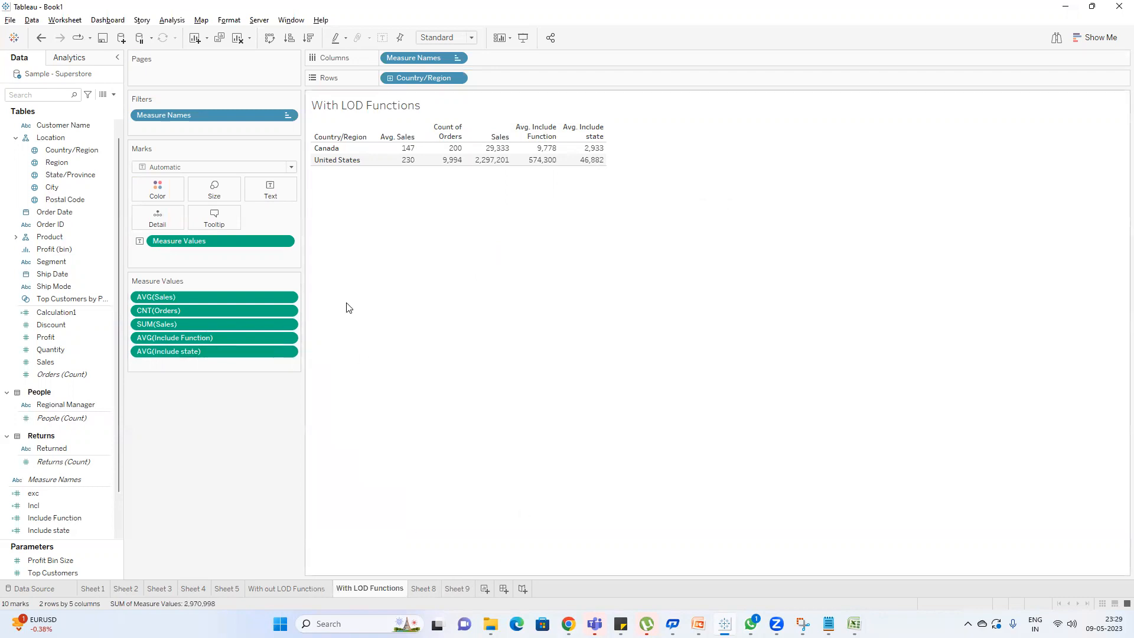
# Check Canada's Sales total against the combined Sales of its provinces on Sheet 9.
pyautogui.click(488, 148)
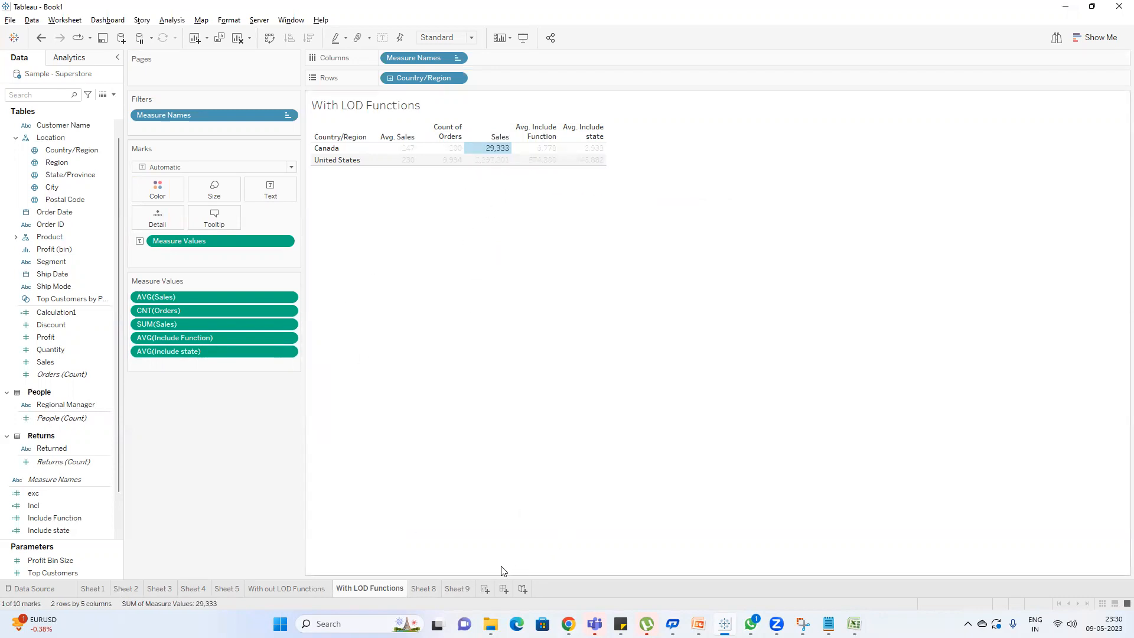
pyautogui.click(459, 589)
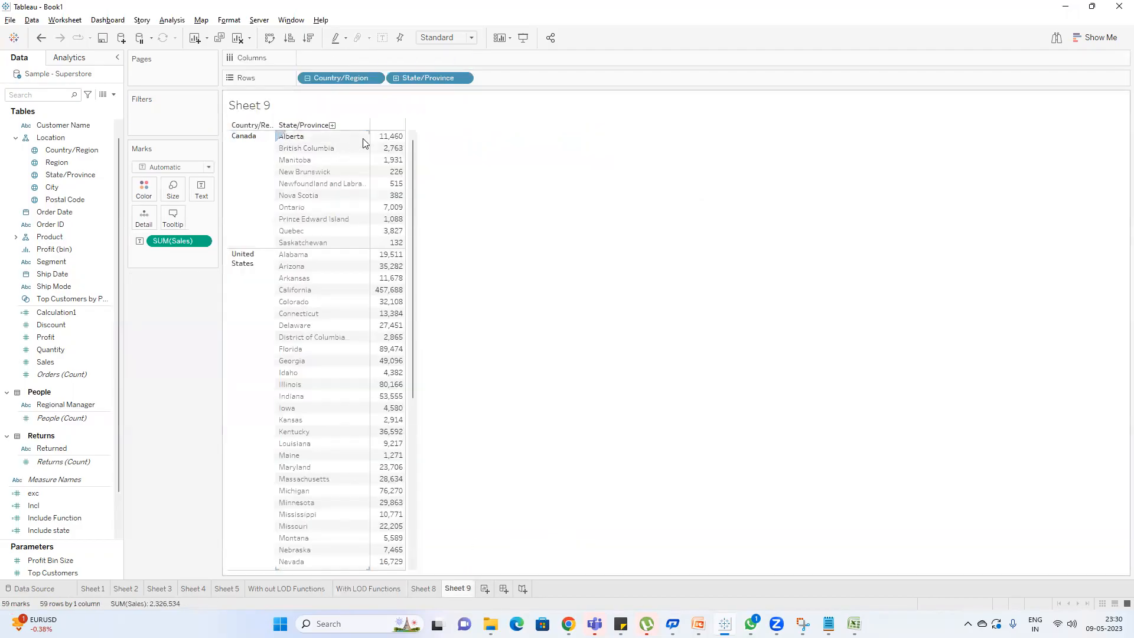
pyautogui.moveTo(391, 132); pyautogui.dragTo(377, 251)
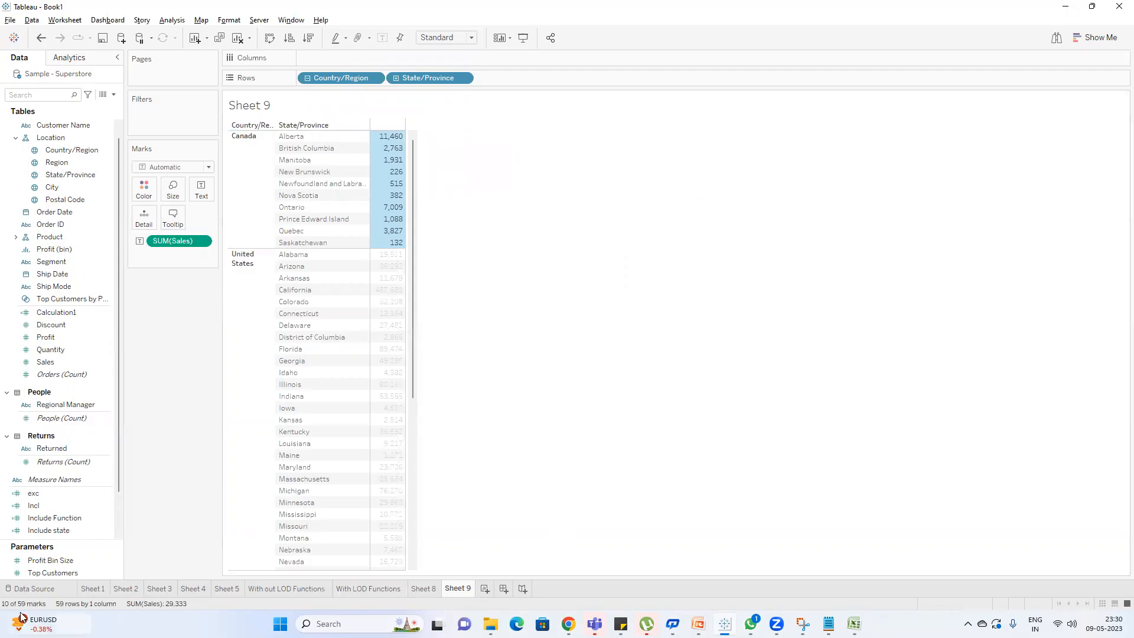
pyautogui.click(504, 413)
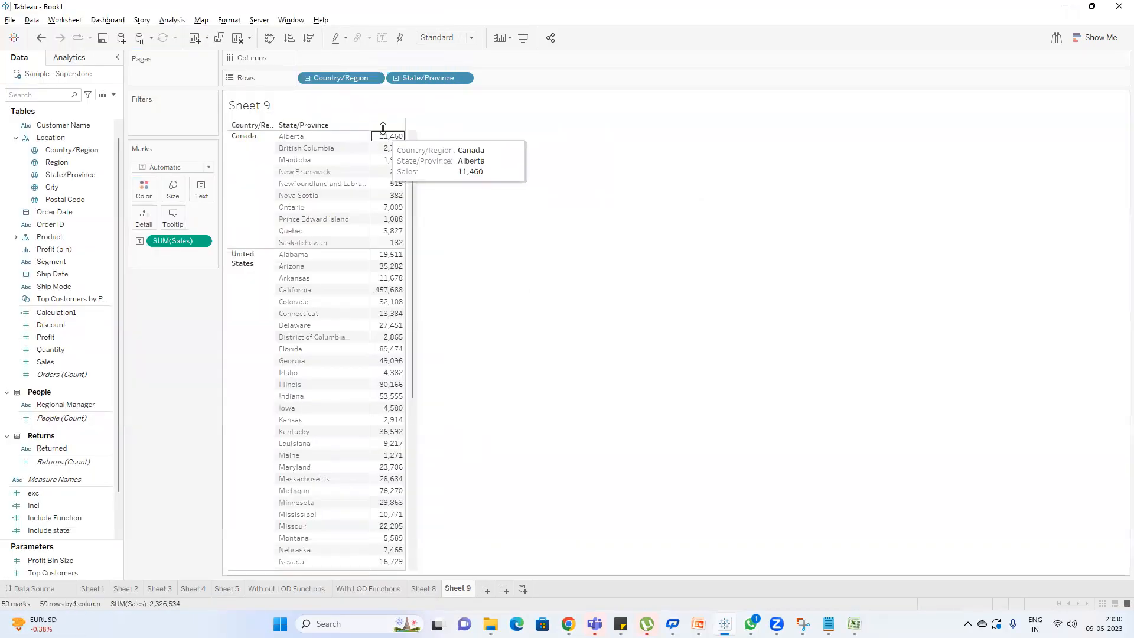
# Check the United States Sales total against all its states' Sales on Sheet 9, and return to the "With LOD Functions" worksheet.
pyautogui.click(368, 589)
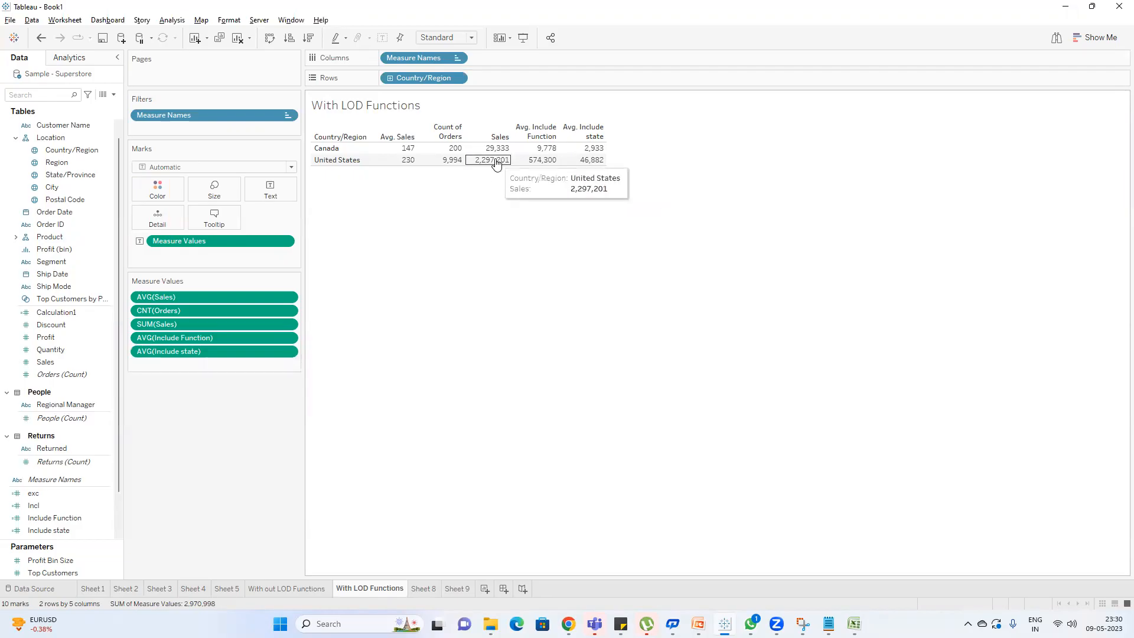
pyautogui.click(457, 588)
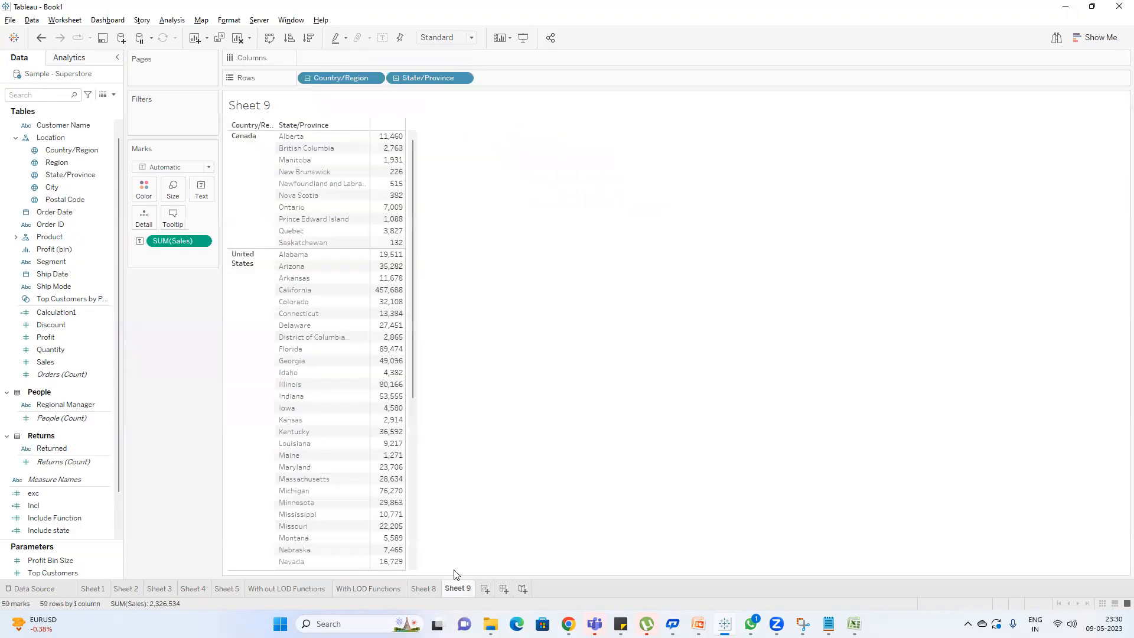
pyautogui.moveTo(380, 256)
pyautogui.moveTo(388, 258); pyautogui.dragTo(377, 575)
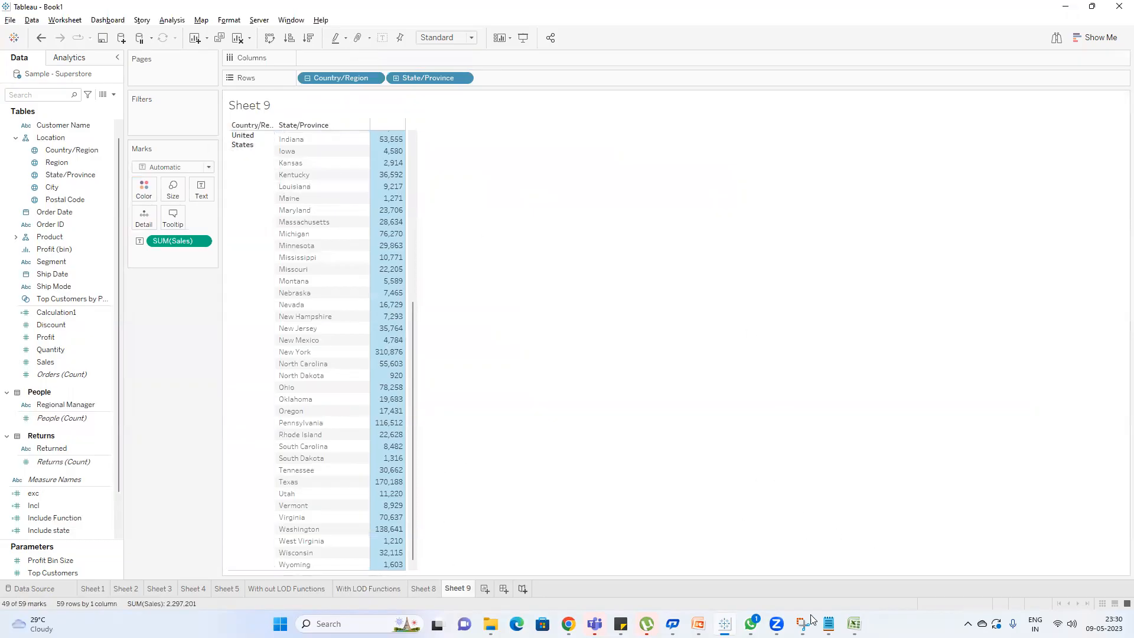
pyautogui.click(379, 590)
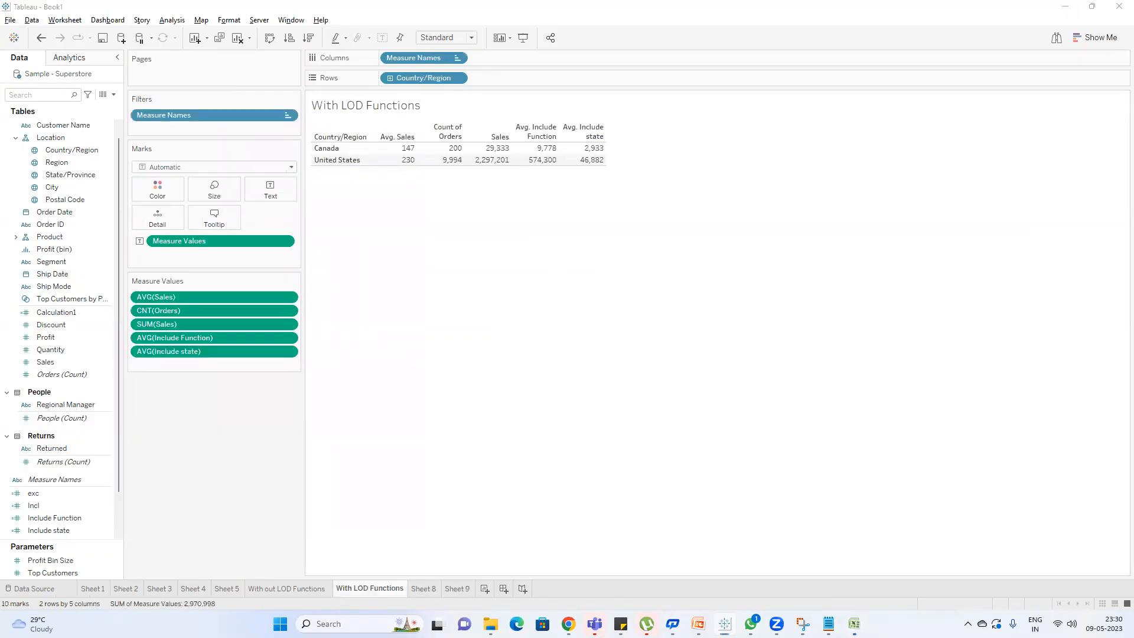
# Switch to Excel and calculate =2297201/49 in cell B7 of Sheet2, keeping the Tableau table in view.
pyautogui.click(854, 624)
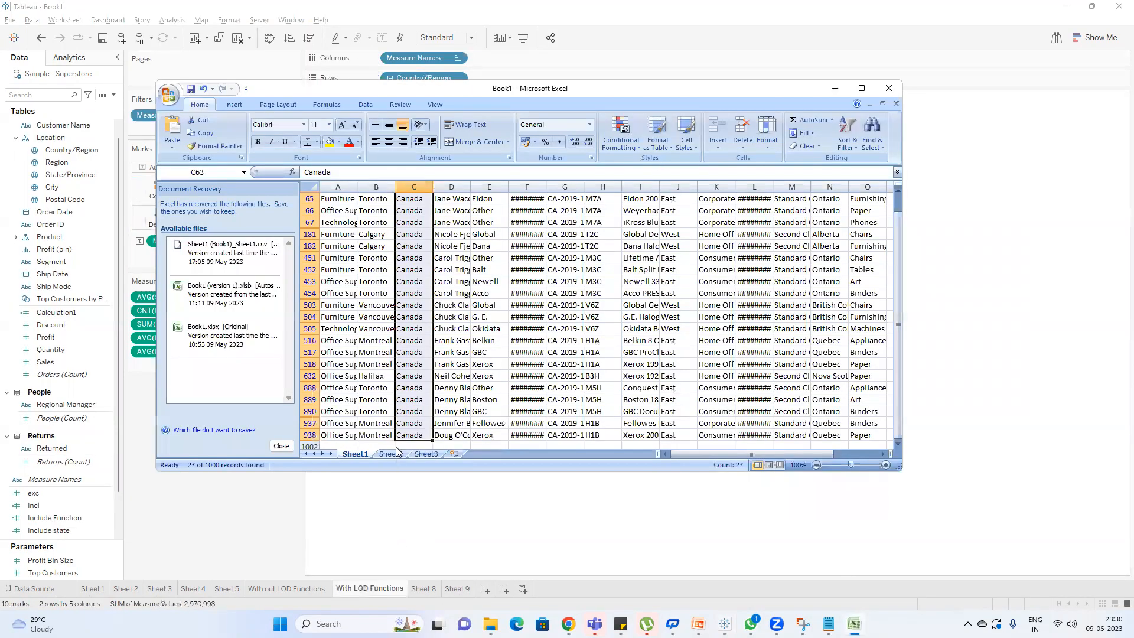
pyautogui.click(397, 452)
pyautogui.moveTo(983, 90); pyautogui.dragTo(983, 88)
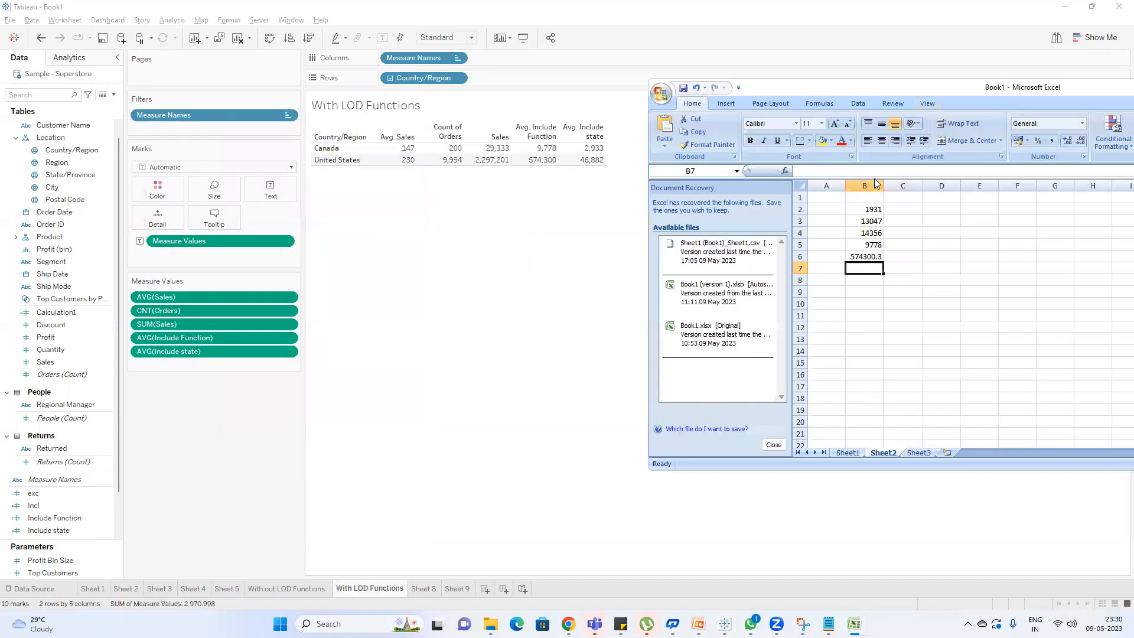
pyautogui.write('=22')
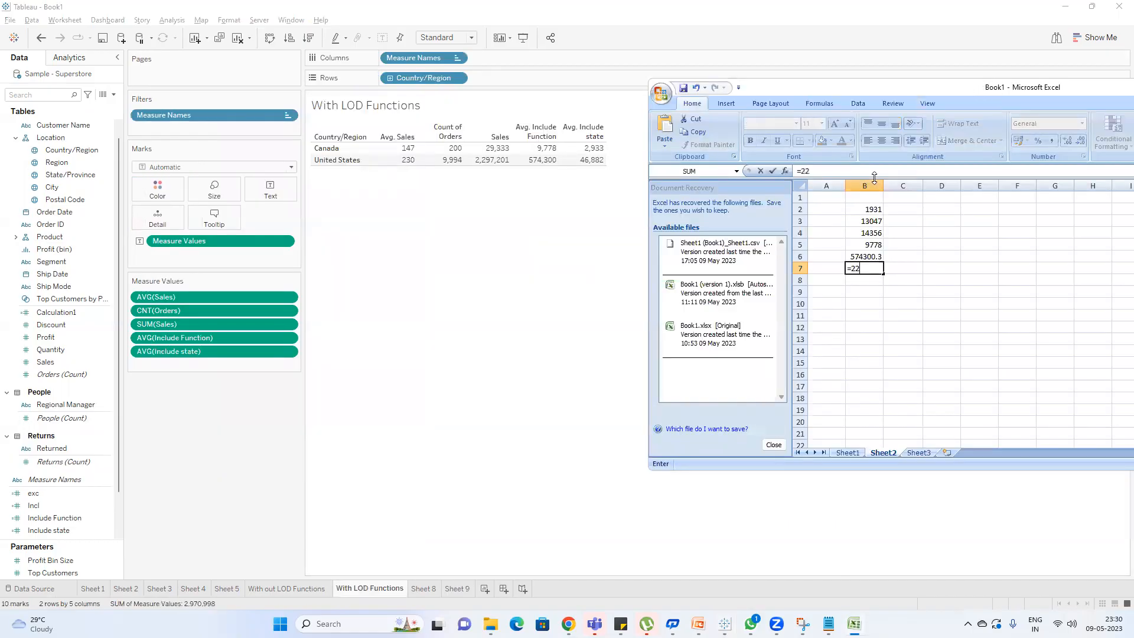
pyautogui.write('97201/49')
pyautogui.press('Return')
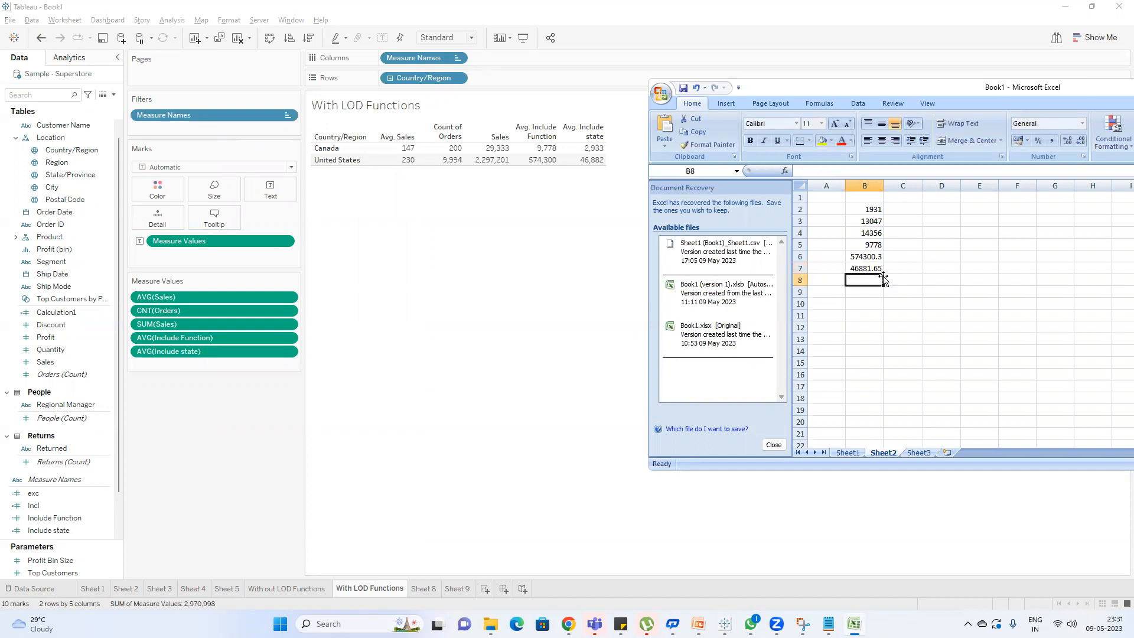
# Compare the Excel result with the United States Avg. Include state value and return to the Tableau worksheet.
pyautogui.moveTo(591, 169)
pyautogui.click(585, 198)
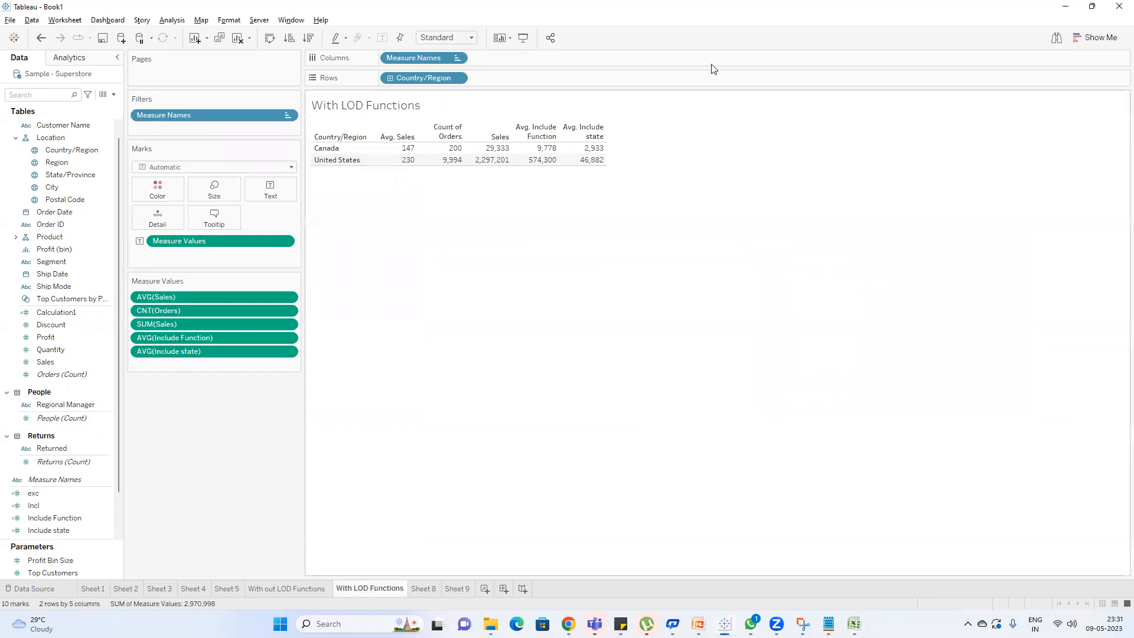
pyautogui.moveTo(563, 156)
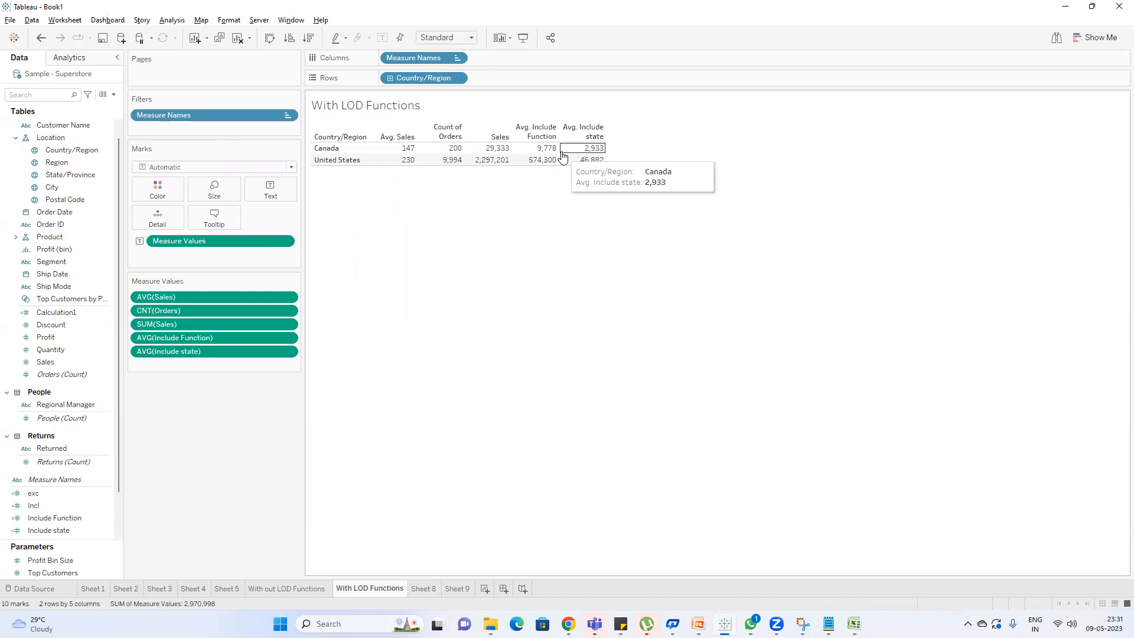
pyautogui.click(501, 431)
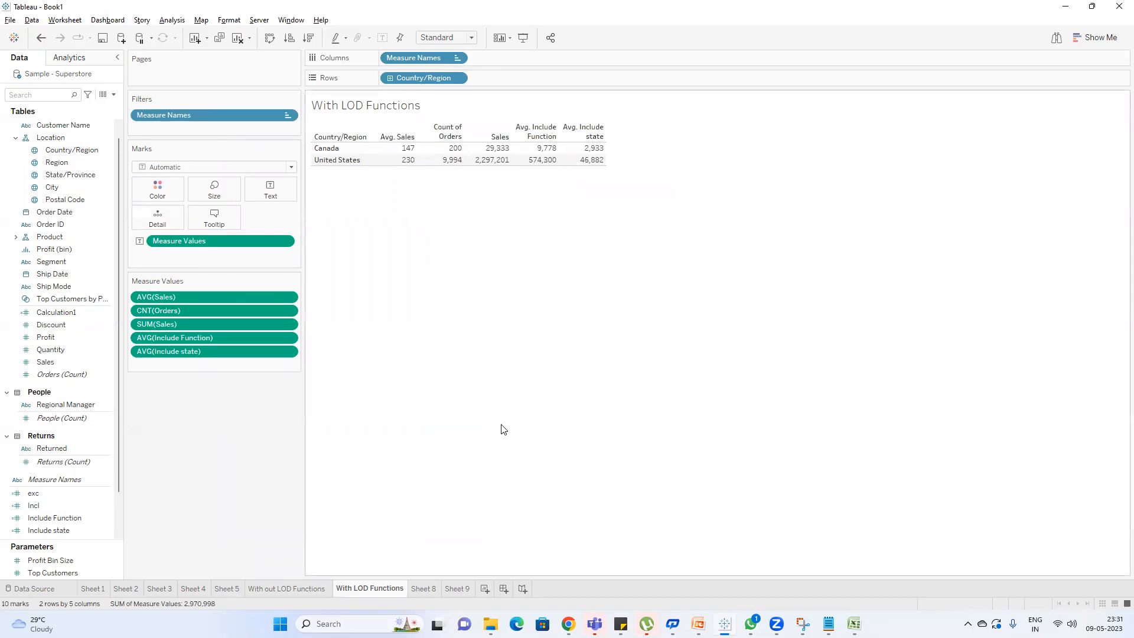
# Switch to the Notepad notes and prefix the Include formula line with "Syntax ===".
pyautogui.hotkey('alt', 'Tab')
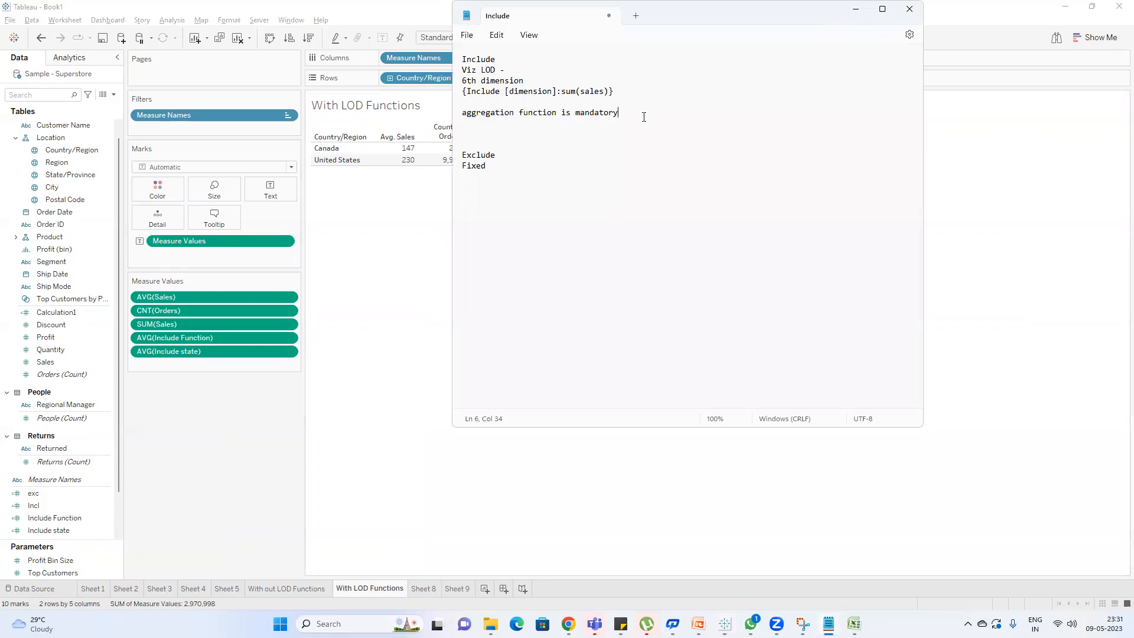
pyautogui.click(465, 91)
pyautogui.write('Syntax ')
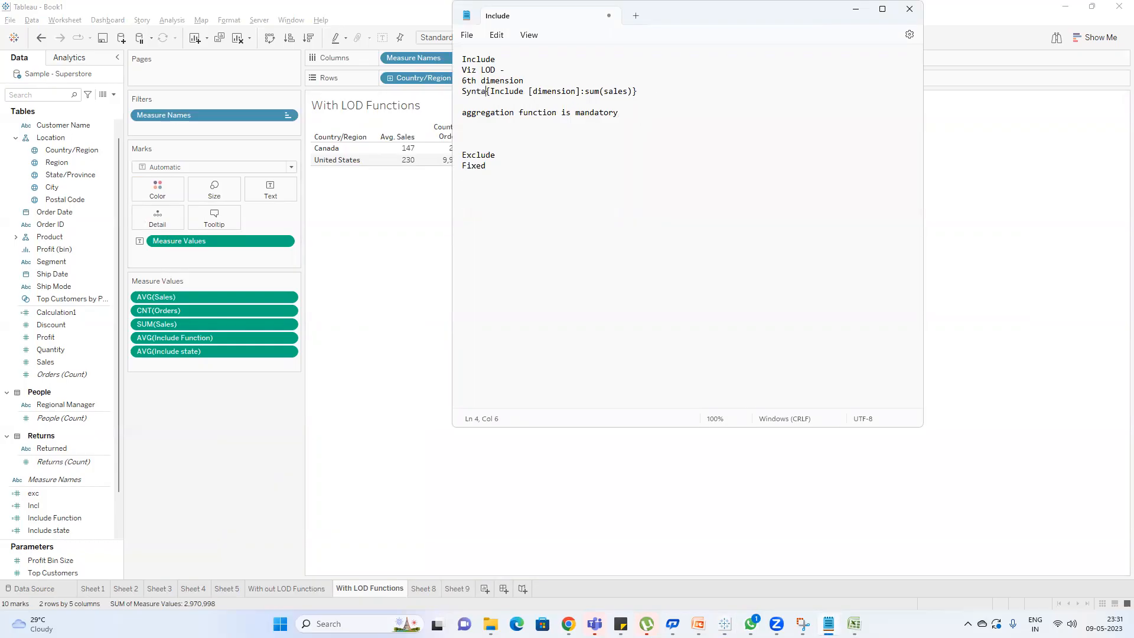
pyautogui.write('===')
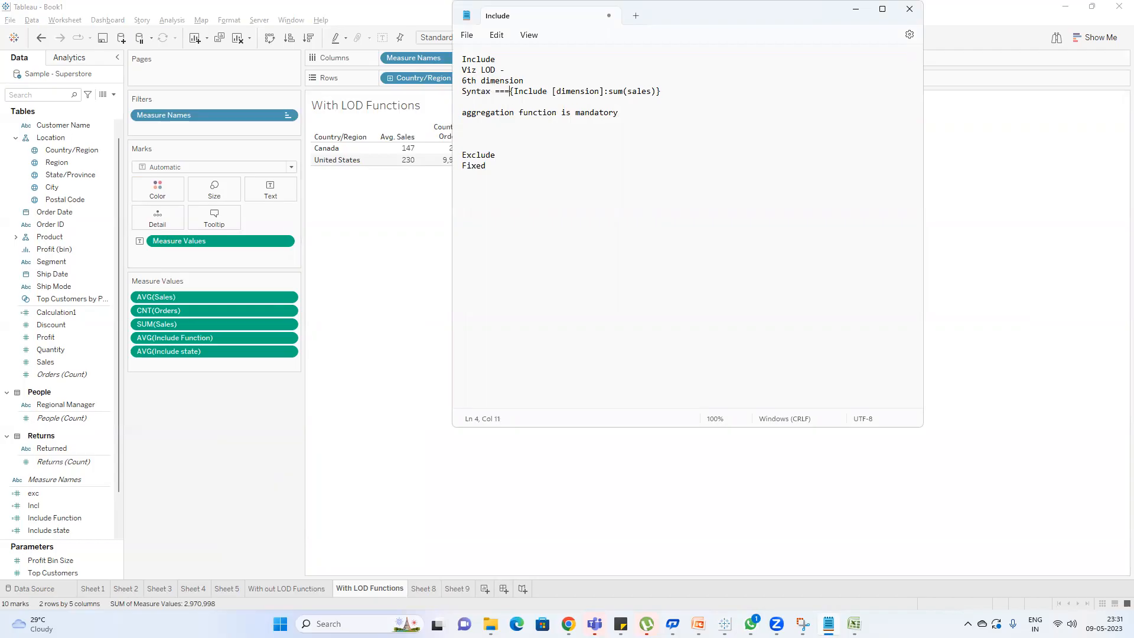
# Add the note "To include Dimension which is not present in Viz lod" below the aggregation function line.
pyautogui.click(655, 117)
pyautogui.press('Return')
pyautogui.press('Return')
pyautogui.press('Return')
pyautogui.write('To include Dimension which is not present in Viz lod')
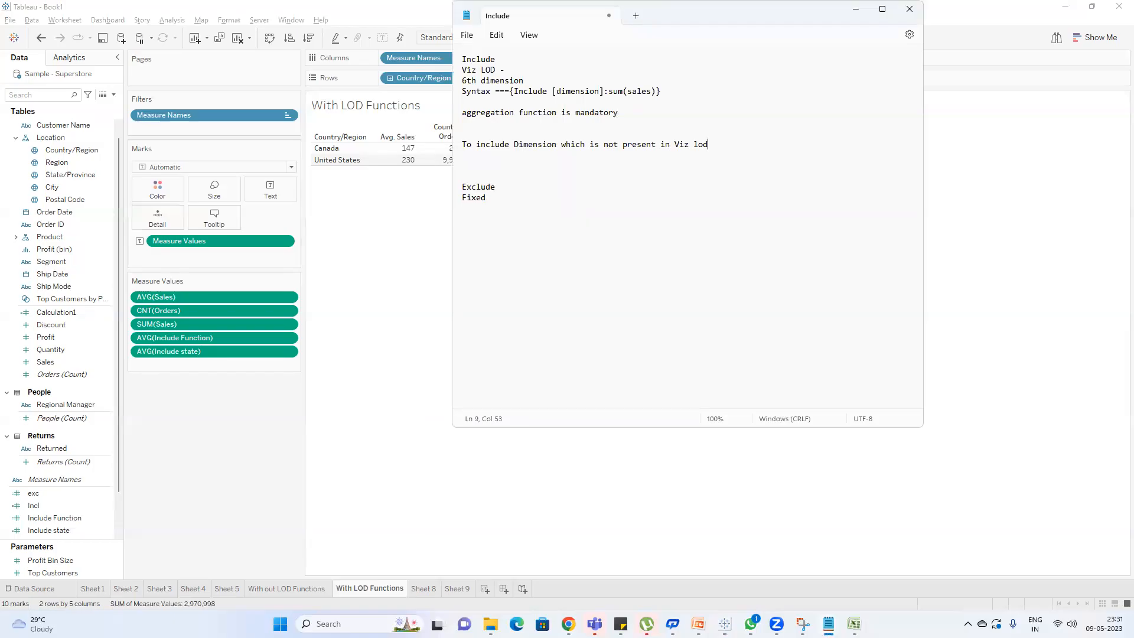
# Copy the Include syntax line beneath the Exclude heading and change its keyword to Exclude.
pyautogui.click(513, 184)
pyautogui.press('Return')
pyautogui.press('Return')
pyautogui.moveTo(661, 91); pyautogui.dragTo(454, 94)
pyautogui.hotkey('ctrl', 'c')
pyautogui.click(479, 198)
pyautogui.hotkey('ctrl', 'v')
pyautogui.click(524, 197)
pyautogui.press('BackSpace')
pyautogui.press('BackSpace')
pyautogui.write('Ex')
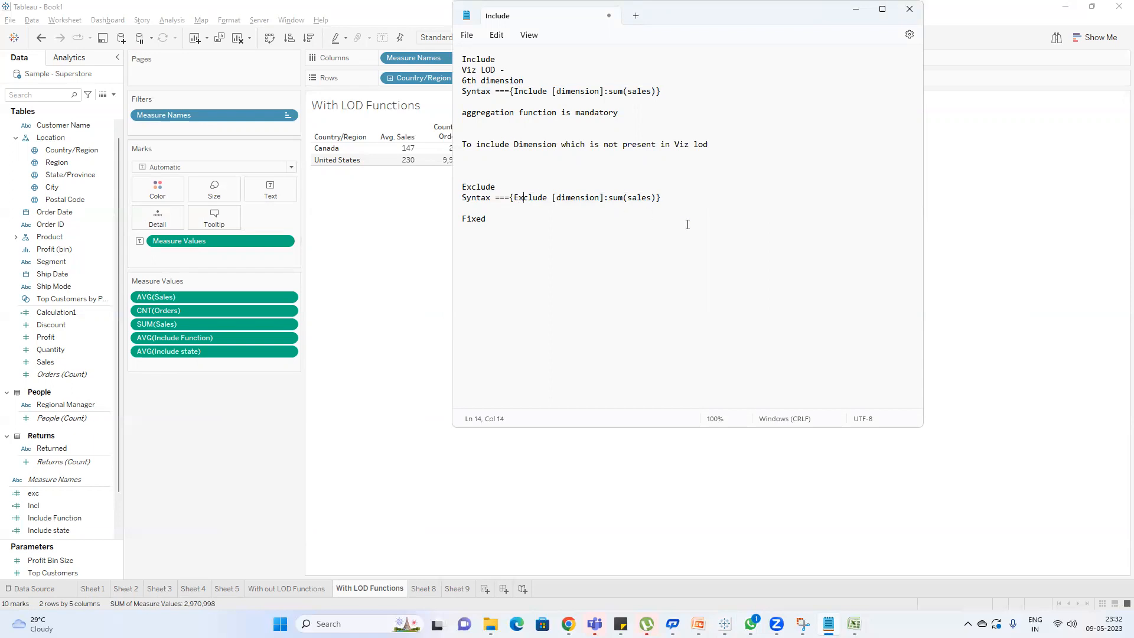
# Copy the "To include Dimension" note below the Exclude syntax, changing "include" to "exclude" and removing the word "not".
pyautogui.moveTo(710, 144); pyautogui.dragTo(429, 152)
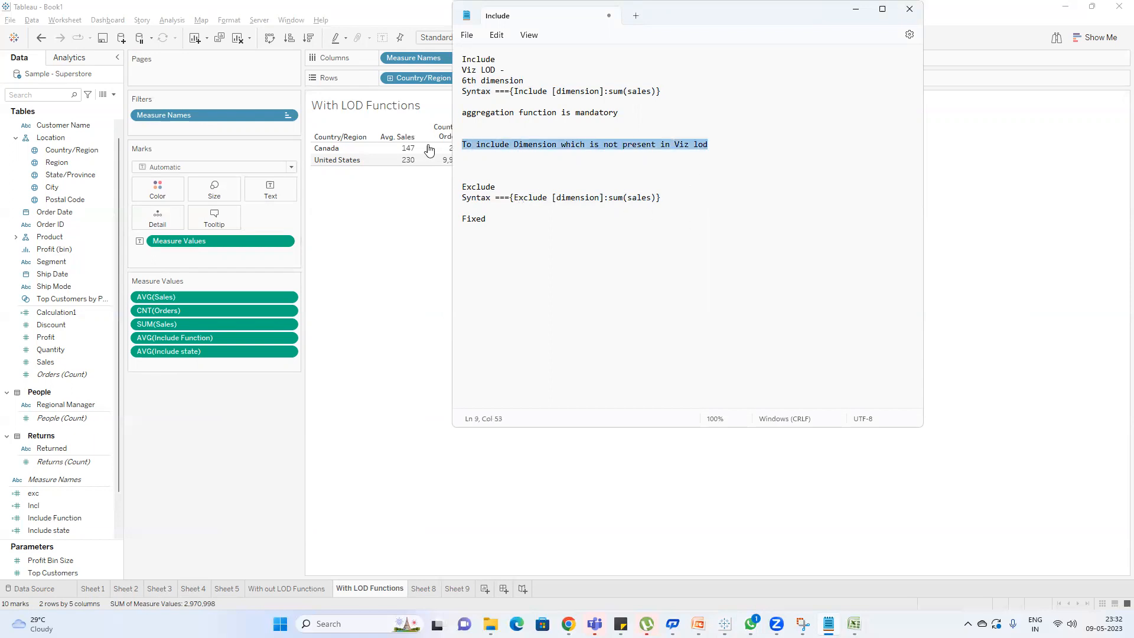
pyautogui.click(675, 205)
pyautogui.press('Return')
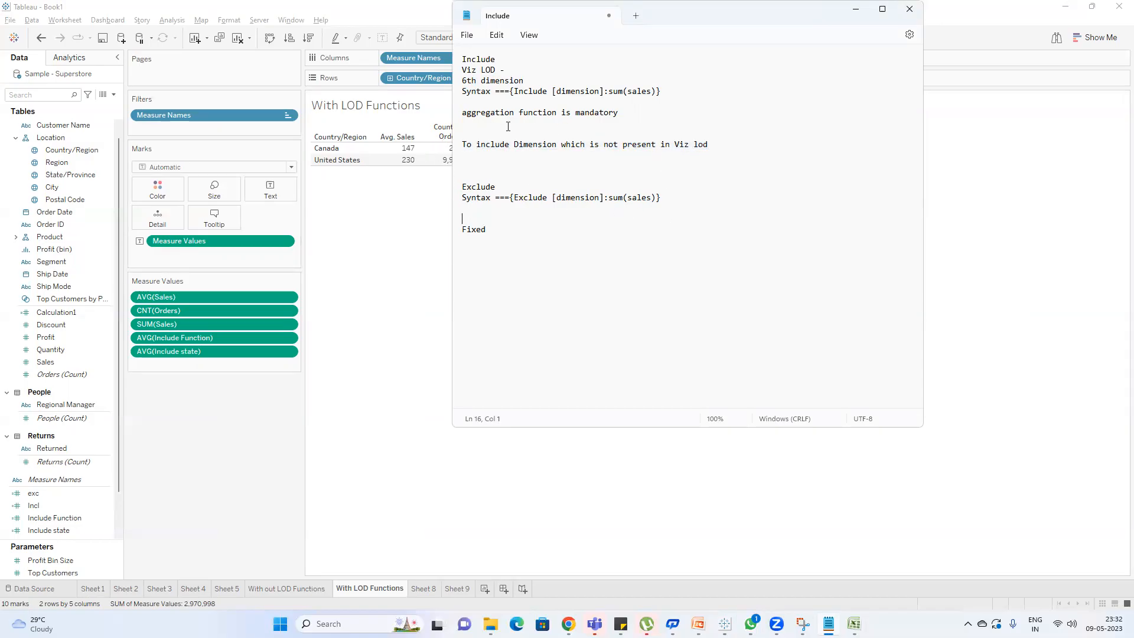
pyautogui.click(465, 207)
pyautogui.hotkey('ctrl', 'v')
pyautogui.doubleClick(494, 205)
pyautogui.write('x')
pyautogui.press('BackSpace')
pyautogui.write('exclude')
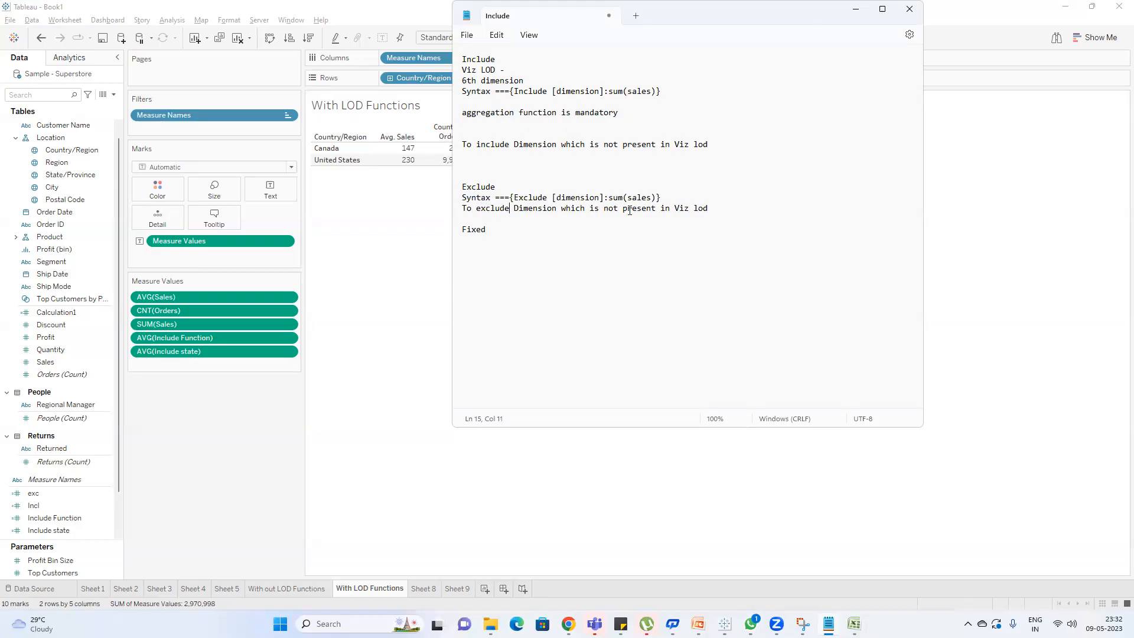
pyautogui.doubleClick(611, 210)
pyautogui.press('Delete')
pyautogui.press('Delete')
# Switch back to Tableau and rename the "With LOD Functions" worksheet to "With Include LOD Functions".
pyautogui.click(343, 284)
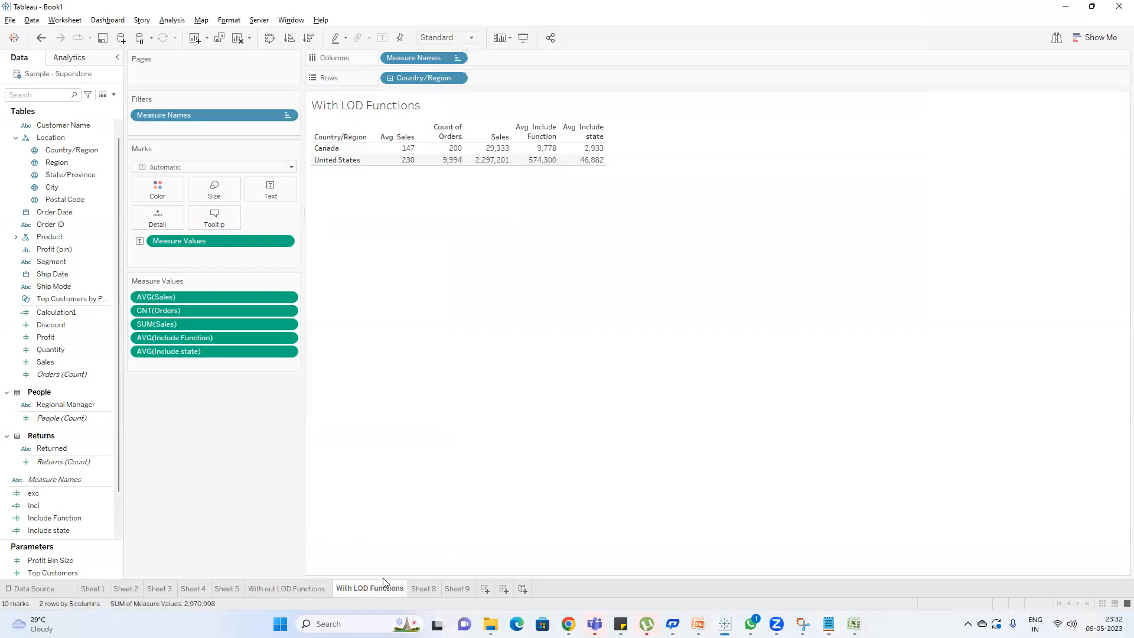
pyautogui.doubleClick(355, 588)
pyautogui.click(338, 588)
pyautogui.click(355, 588)
pyautogui.write('Inc')
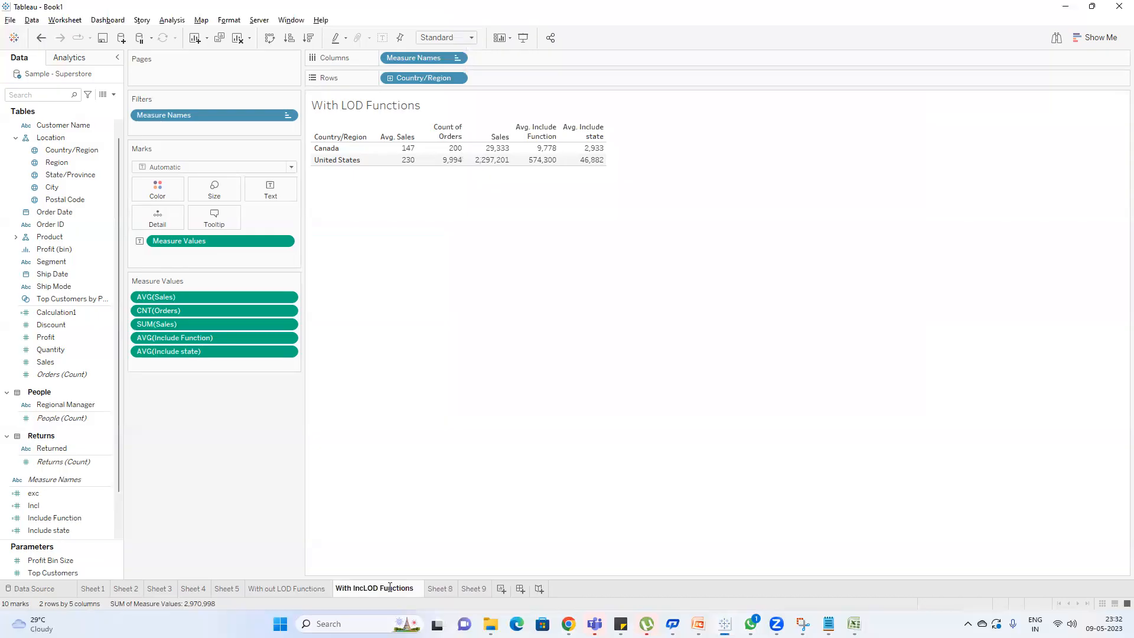
pyautogui.write('u')
pyautogui.press('BackSpace')
pyautogui.write('lude')
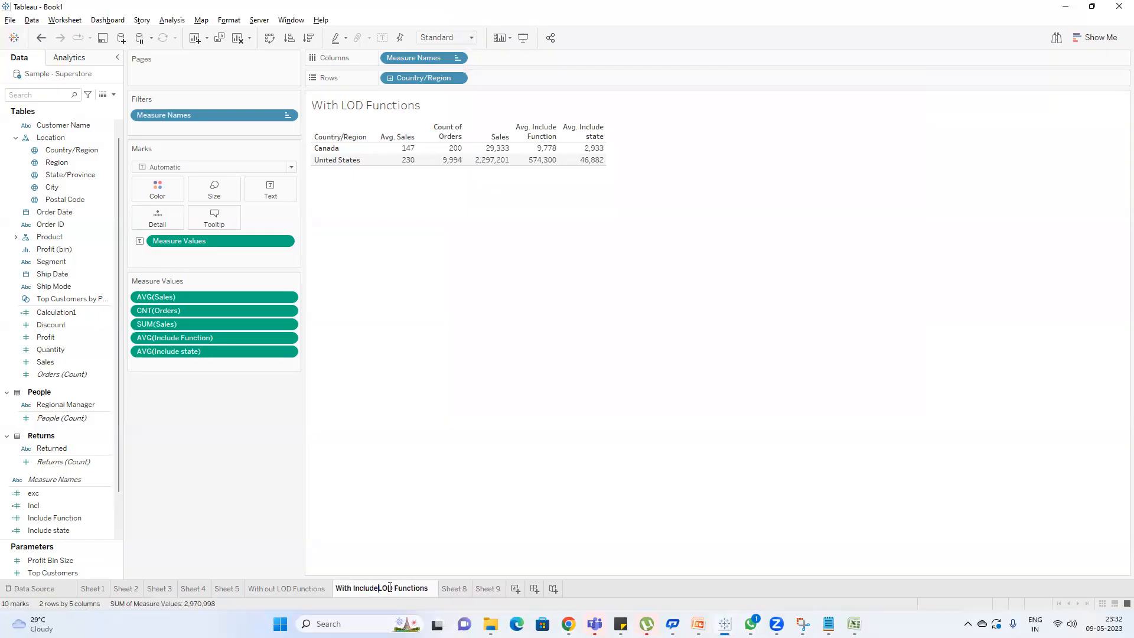
pyautogui.press('Return')
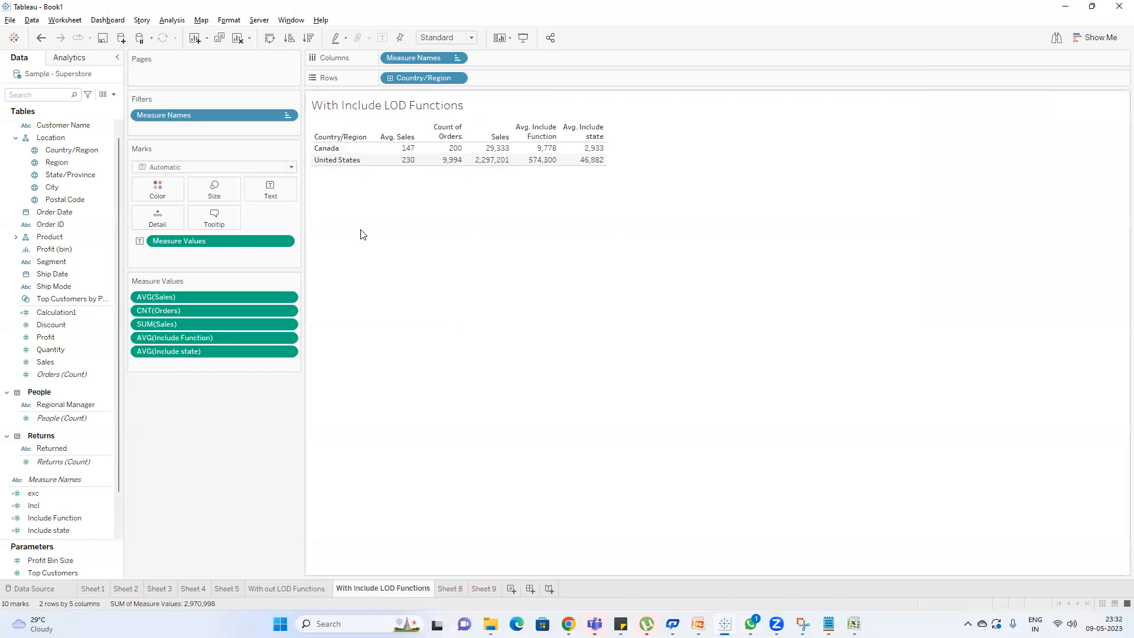
# Delete the Sheet 8 and Sheet 9 worksheets from the workbook.
pyautogui.click(449, 589)
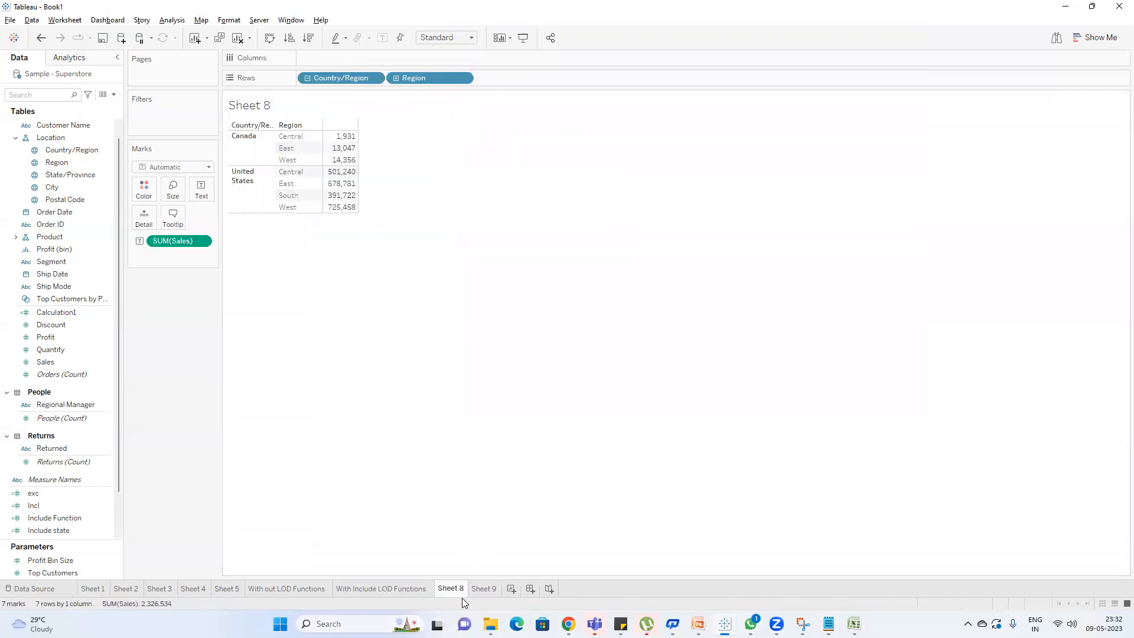
pyautogui.rightClick(454, 592)
pyautogui.click(491, 458)
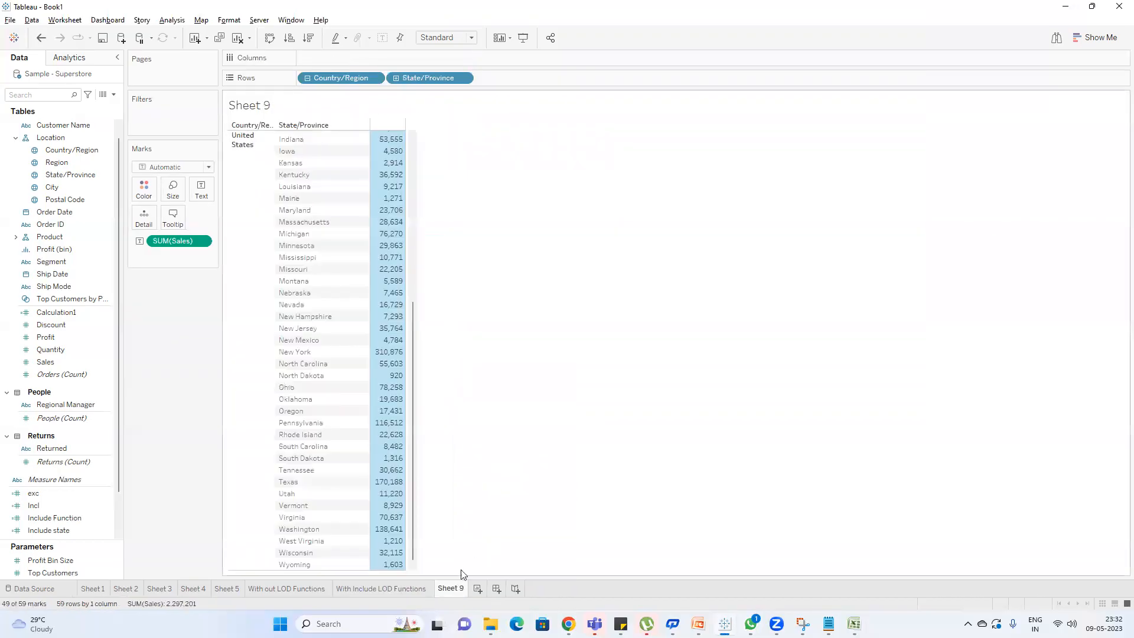
pyautogui.rightClick(446, 587)
pyautogui.click(488, 452)
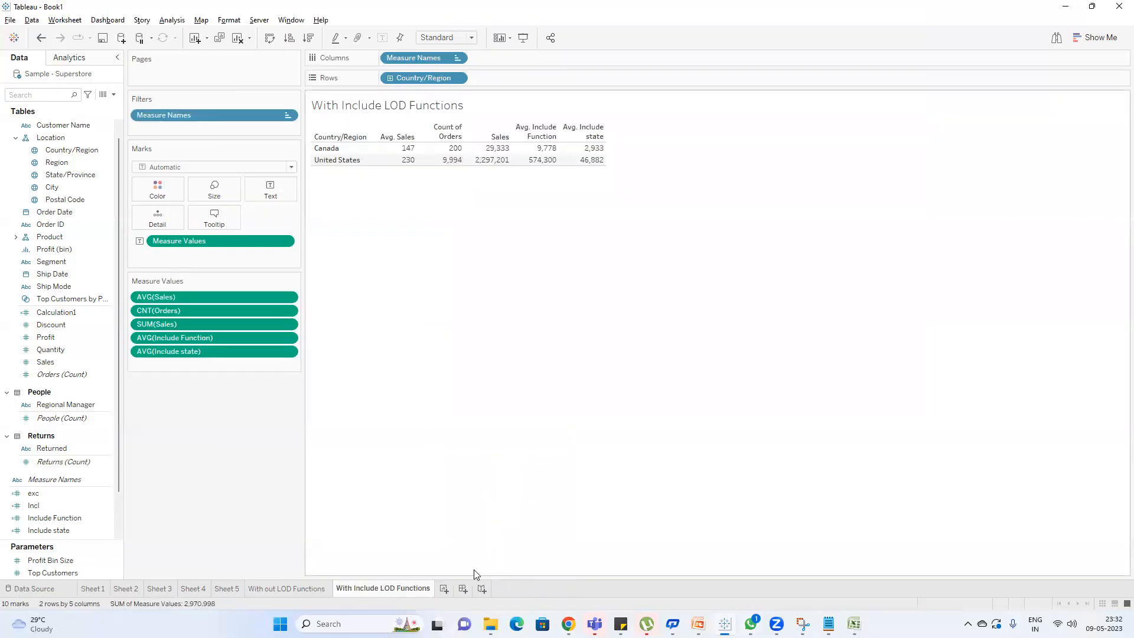
# Create a new worksheet with Country/Region, Region, State/Province and City on Rows, and widen the Country/Region column.
pyautogui.click(444, 590)
pyautogui.click(61, 96)
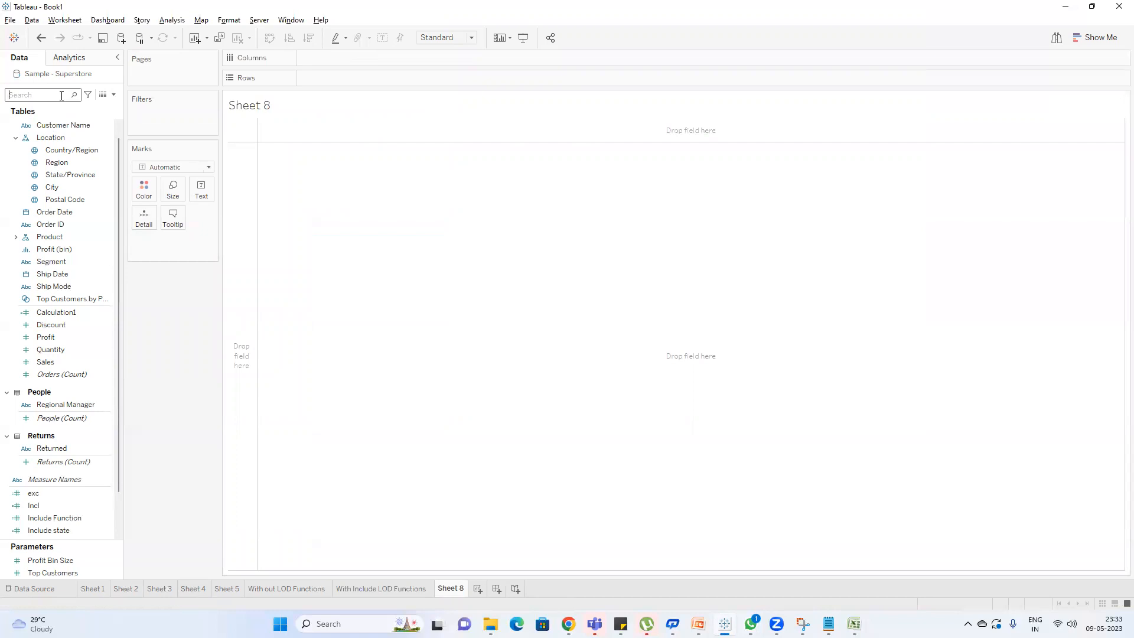
pyautogui.moveTo(71, 150); pyautogui.dragTo(491, 83)
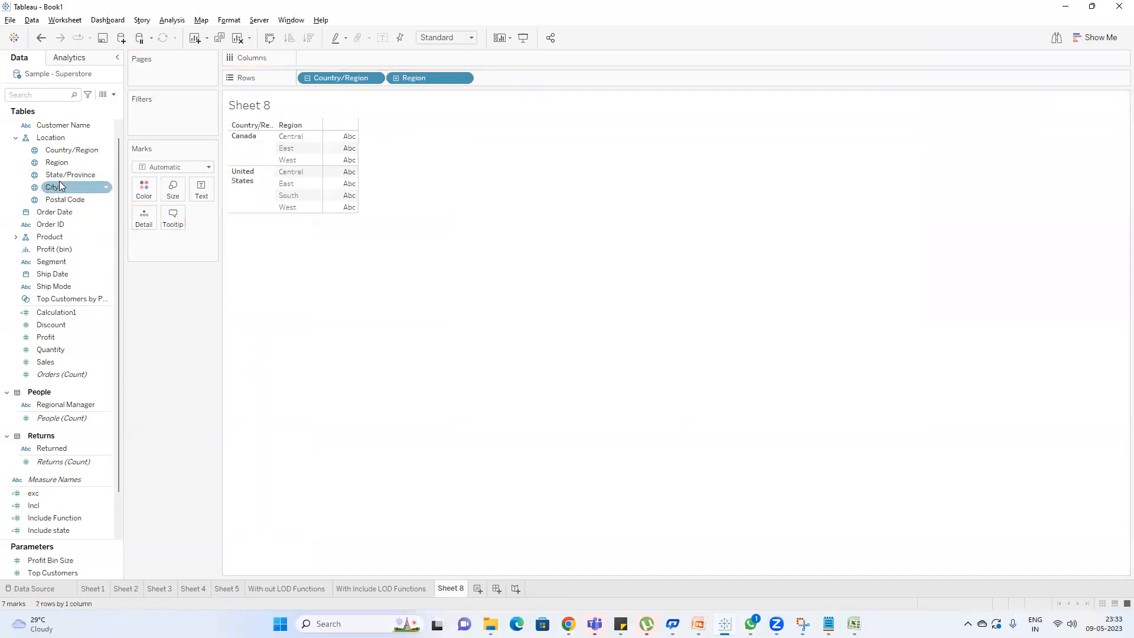
pyautogui.moveTo(63, 174); pyautogui.dragTo(524, 82)
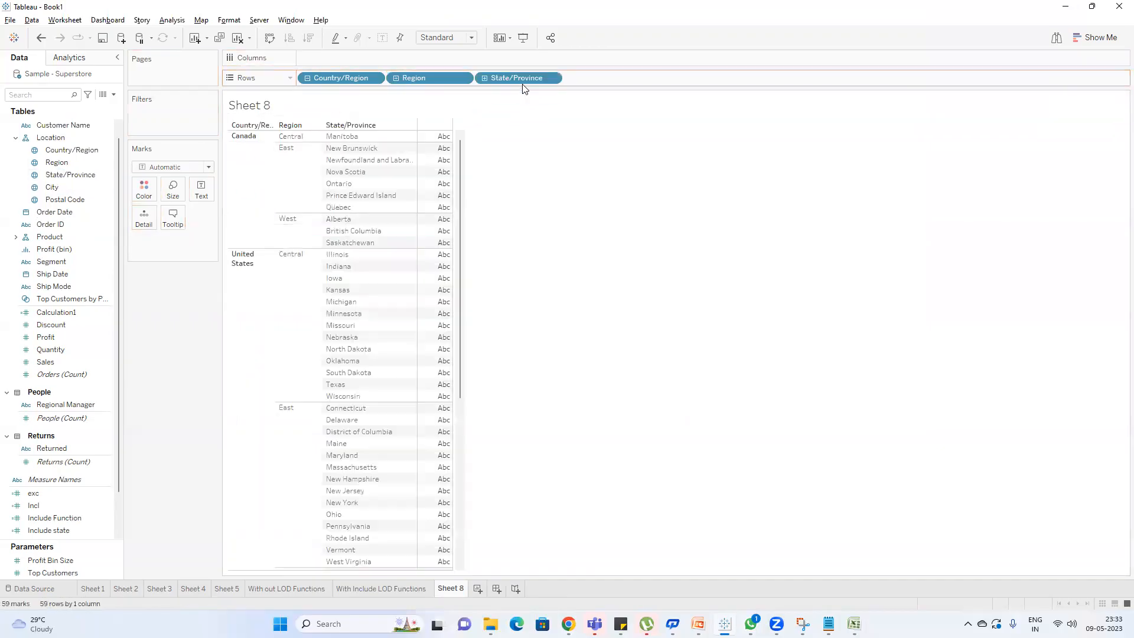
pyautogui.click(53, 188)
pyautogui.moveTo(53, 185); pyautogui.dragTo(578, 82)
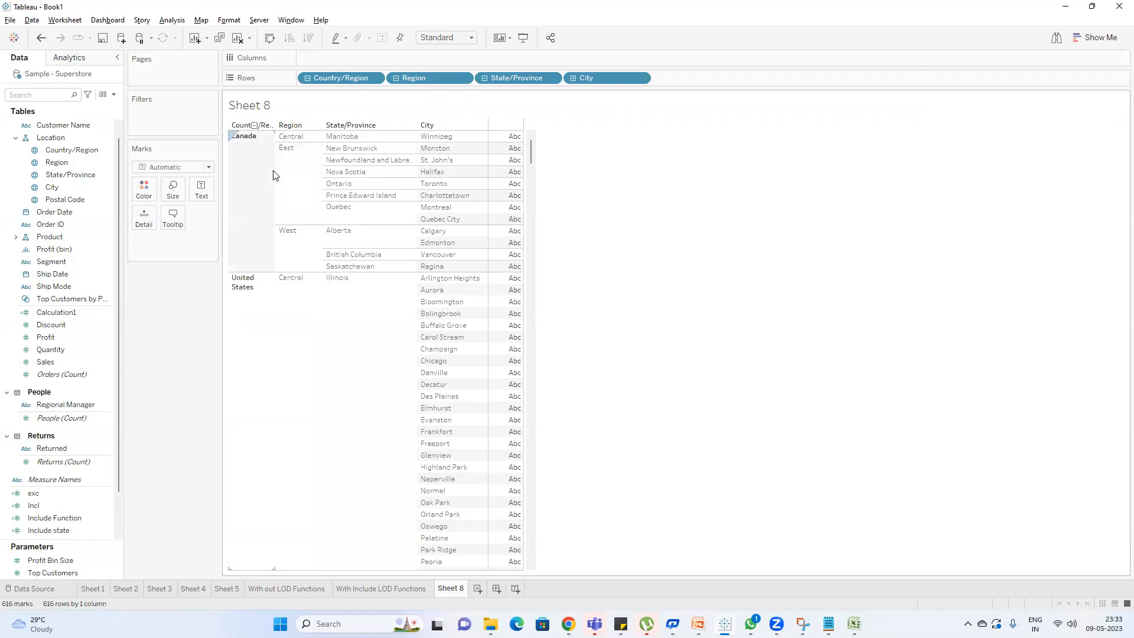
pyautogui.moveTo(274, 176); pyautogui.dragTo(325, 186)
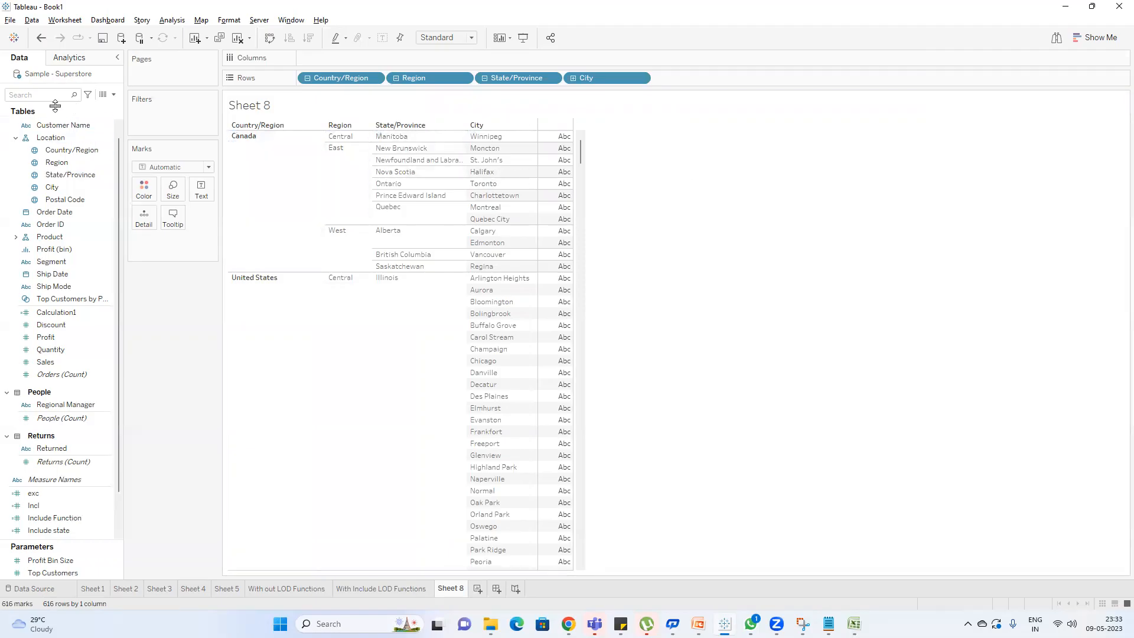
# Find the Sales measure and add it to the view, and clear the field search.
pyautogui.write('sa')
pyautogui.doubleClick(44, 146)
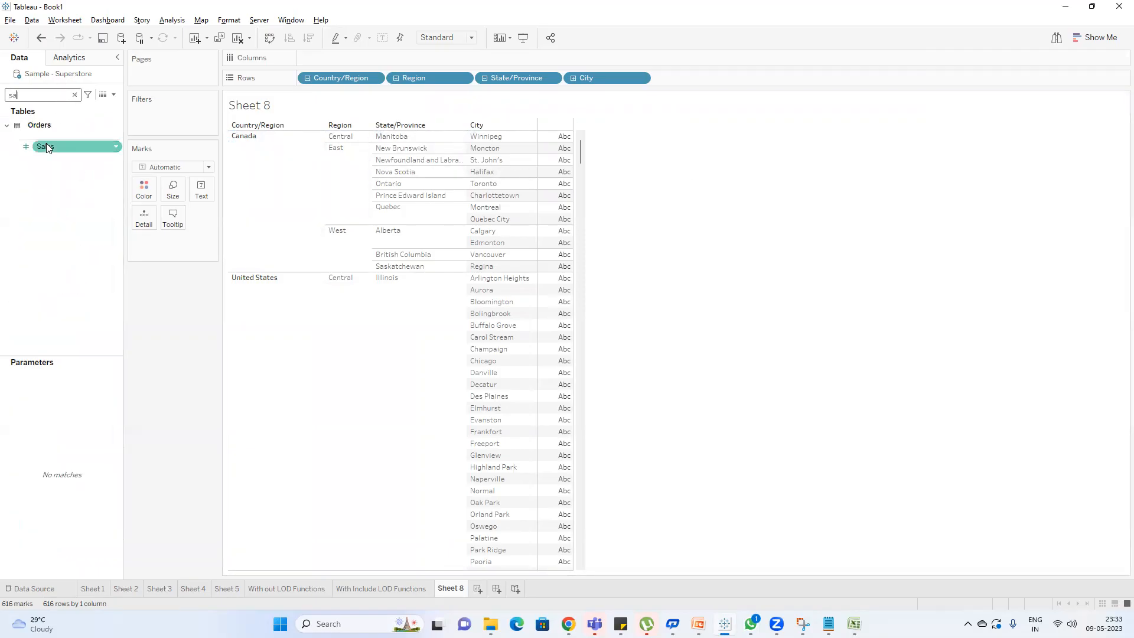
pyautogui.click(75, 95)
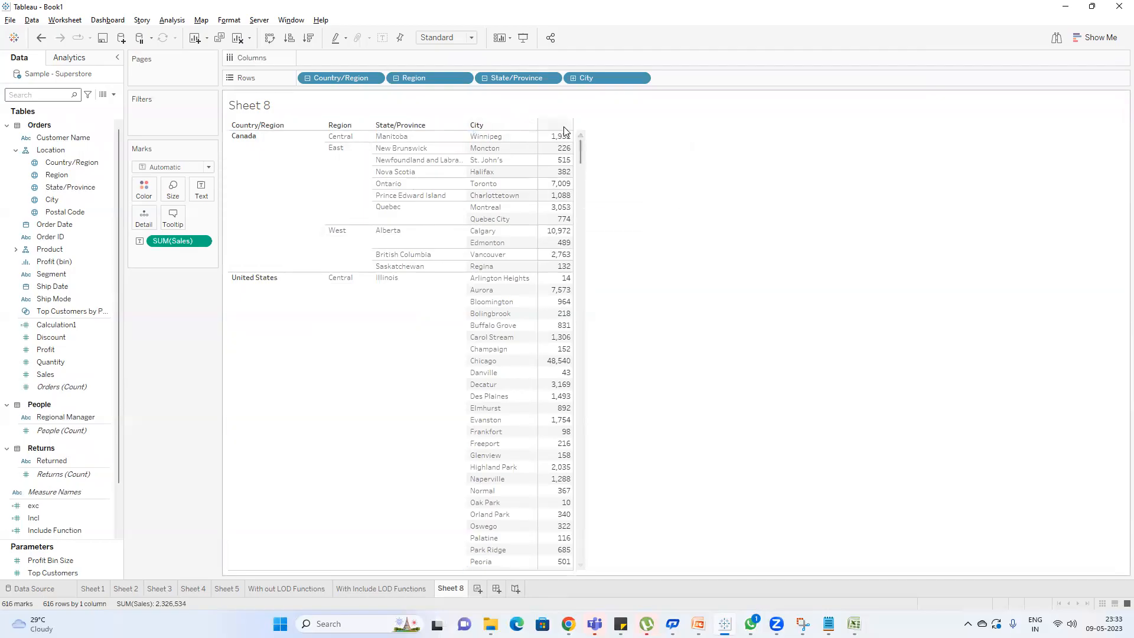
# Add an ad hoc 'Sales' text header to Columns and hide its field label above the table.
pyautogui.doubleClick(384, 59)
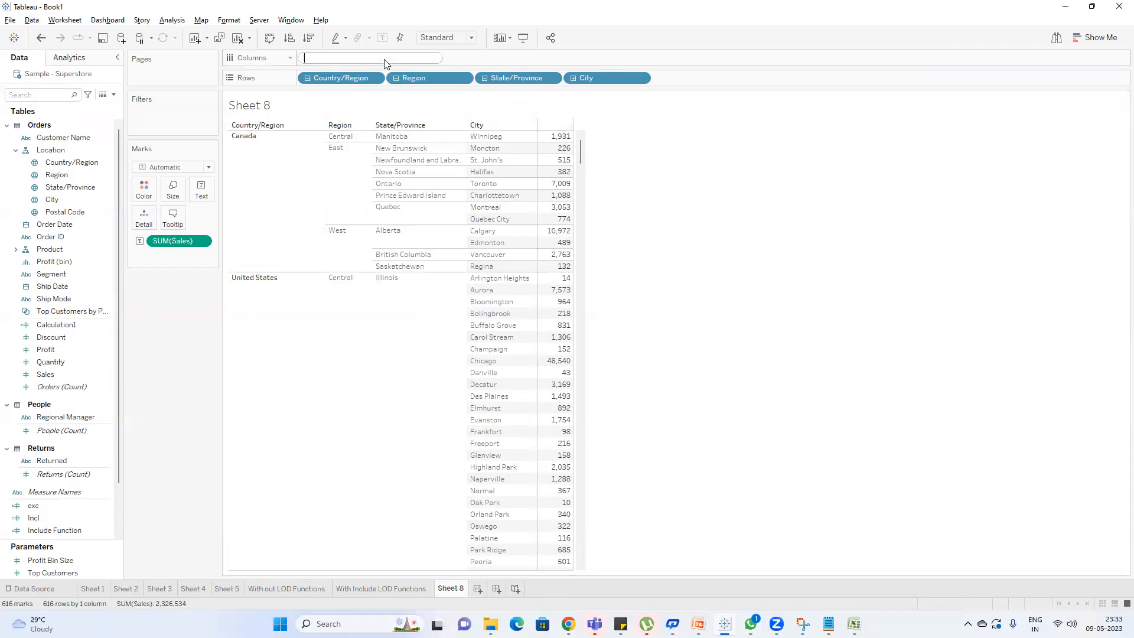
pyautogui.write('"')
pyautogui.write('S')
pyautogui.write('ales')
pyautogui.press('Return')
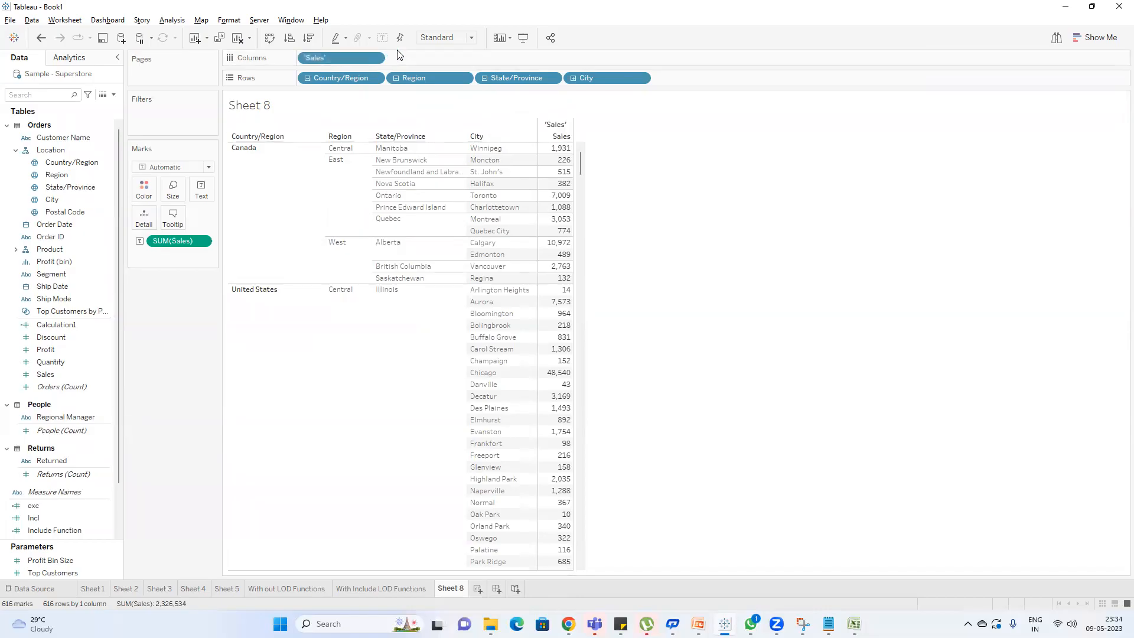
pyautogui.rightClick(555, 124)
pyautogui.click(609, 169)
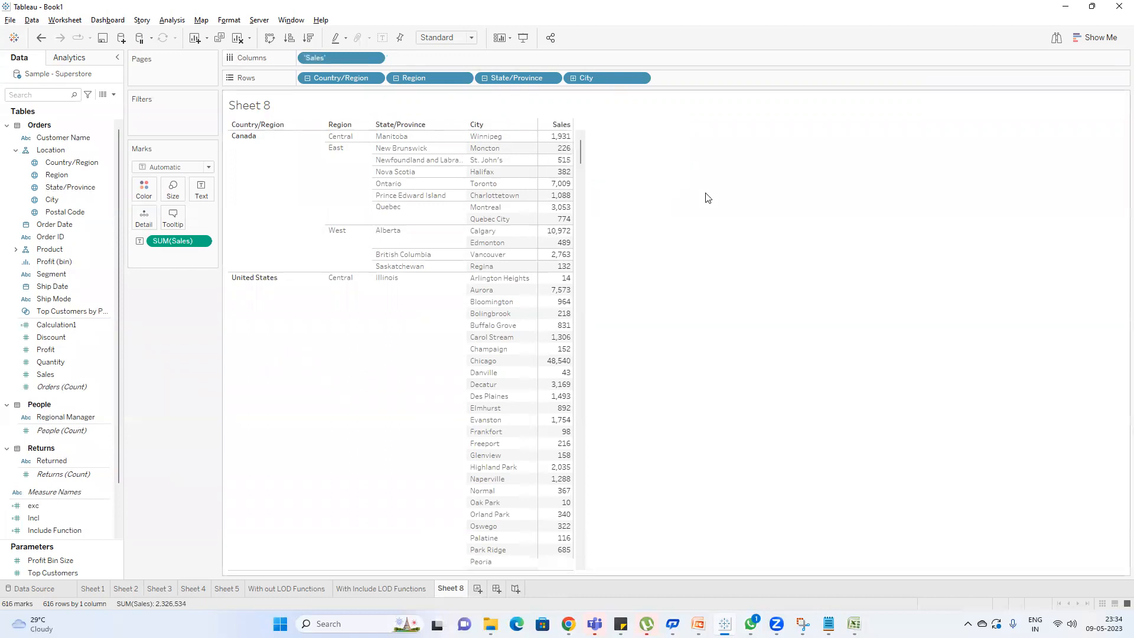
# Remove the 'Sales' header from Columns, add the Profit measure and take SUM(Sales) out of the view.
pyautogui.moveTo(328, 61); pyautogui.dragTo(768, 249)
pyautogui.click(17, 95)
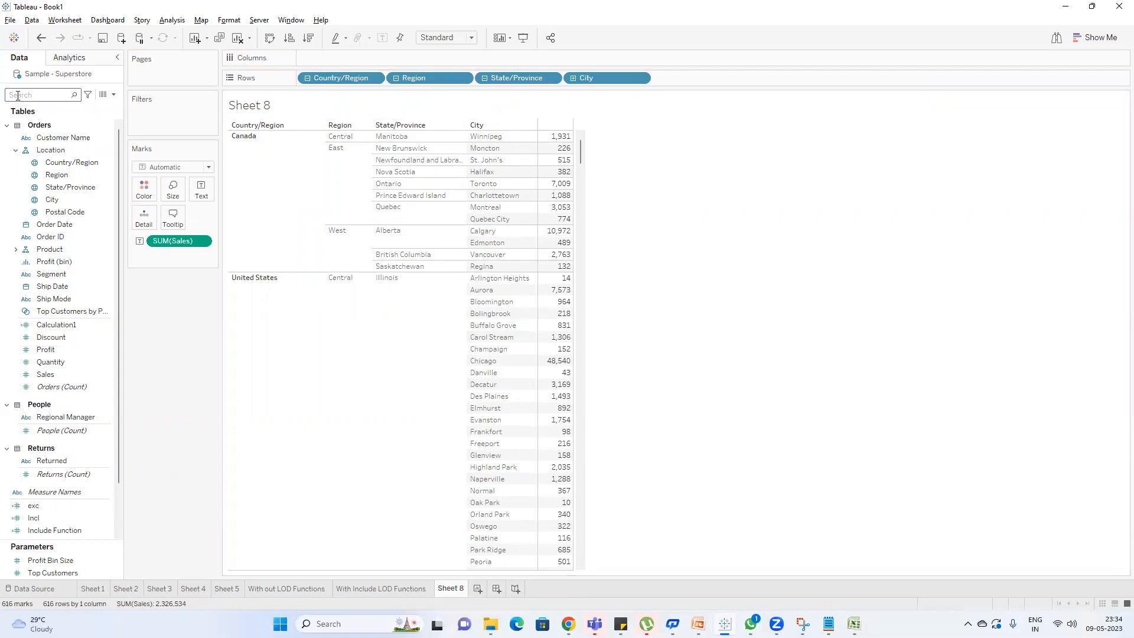
pyautogui.write('pr')
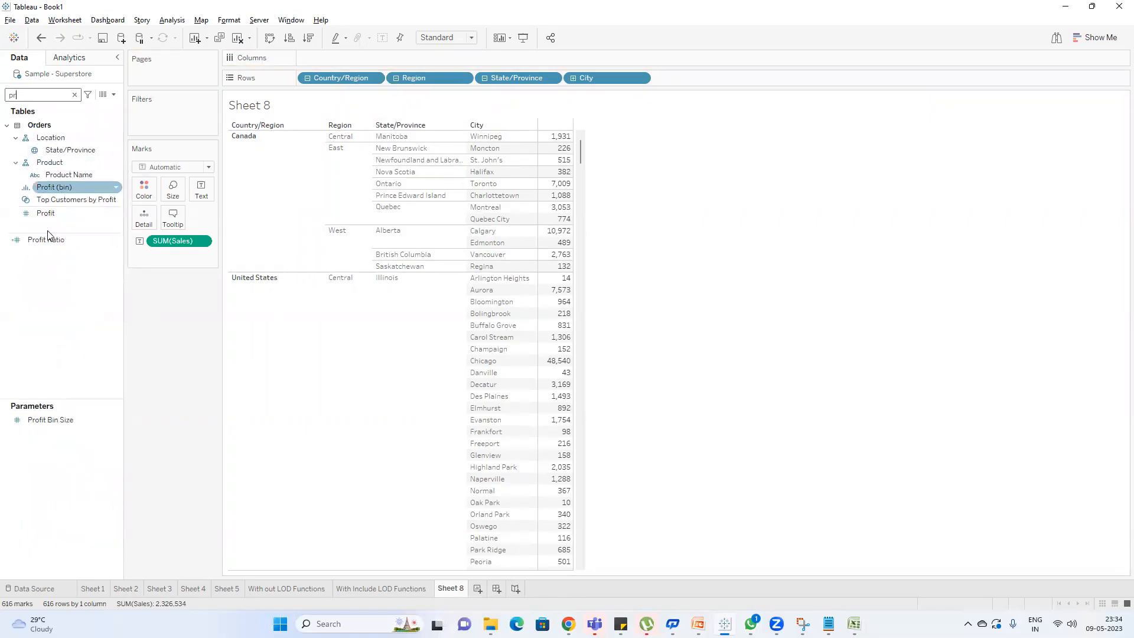
pyautogui.doubleClick(57, 215)
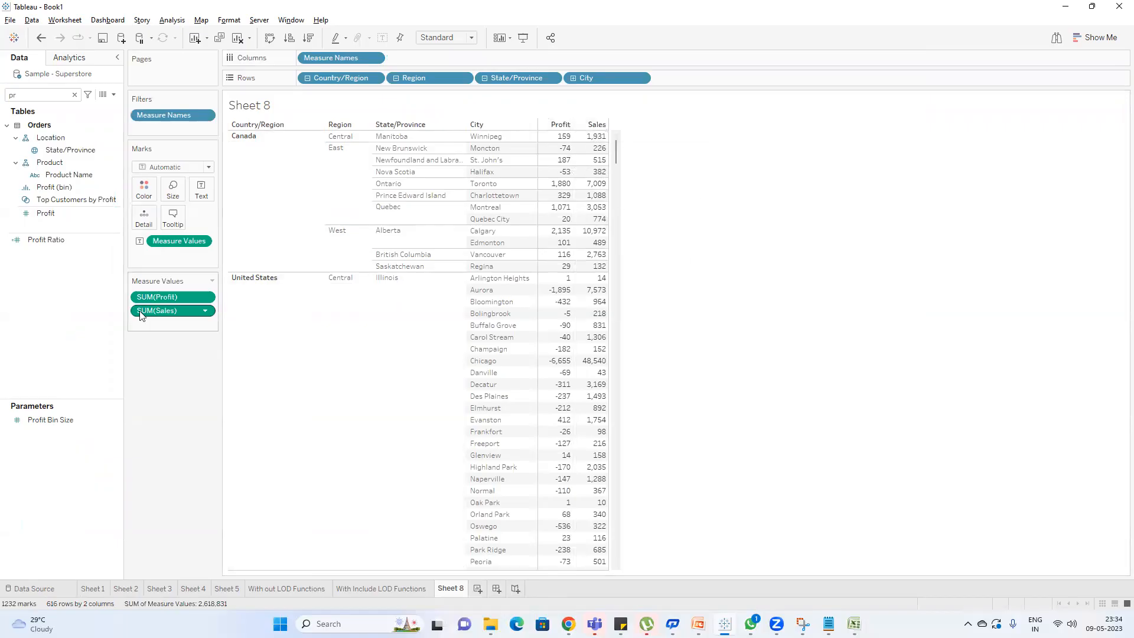
pyautogui.moveTo(160, 311); pyautogui.dragTo(165, 378)
# Add an ad hoc 'Sales' text header to Columns above the values.
pyautogui.doubleClick(333, 57)
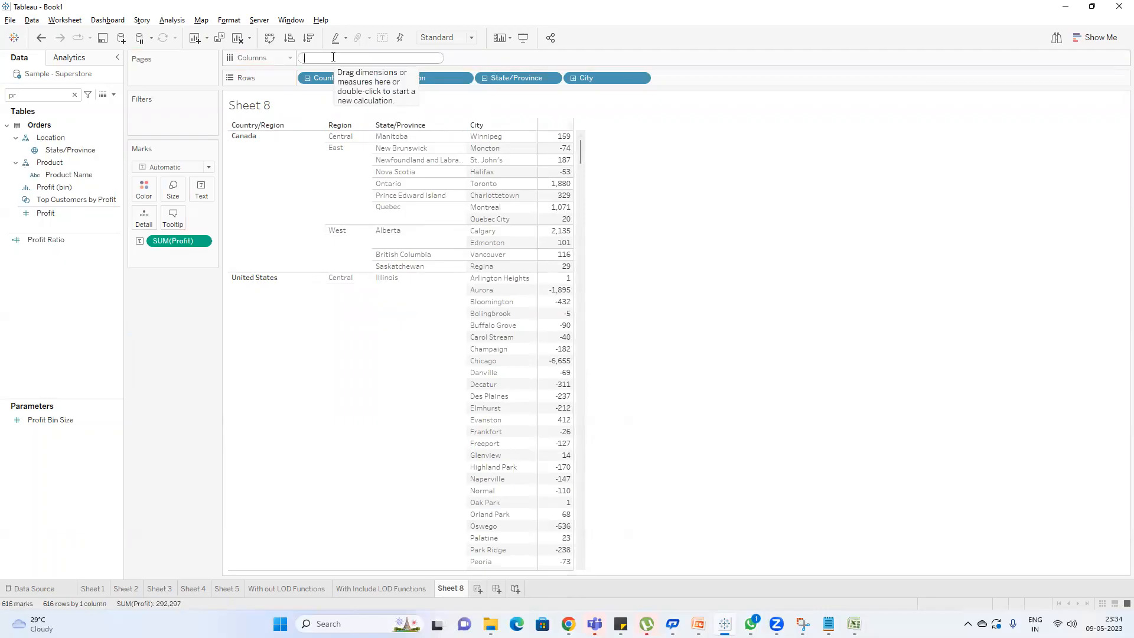
pyautogui.write('"')
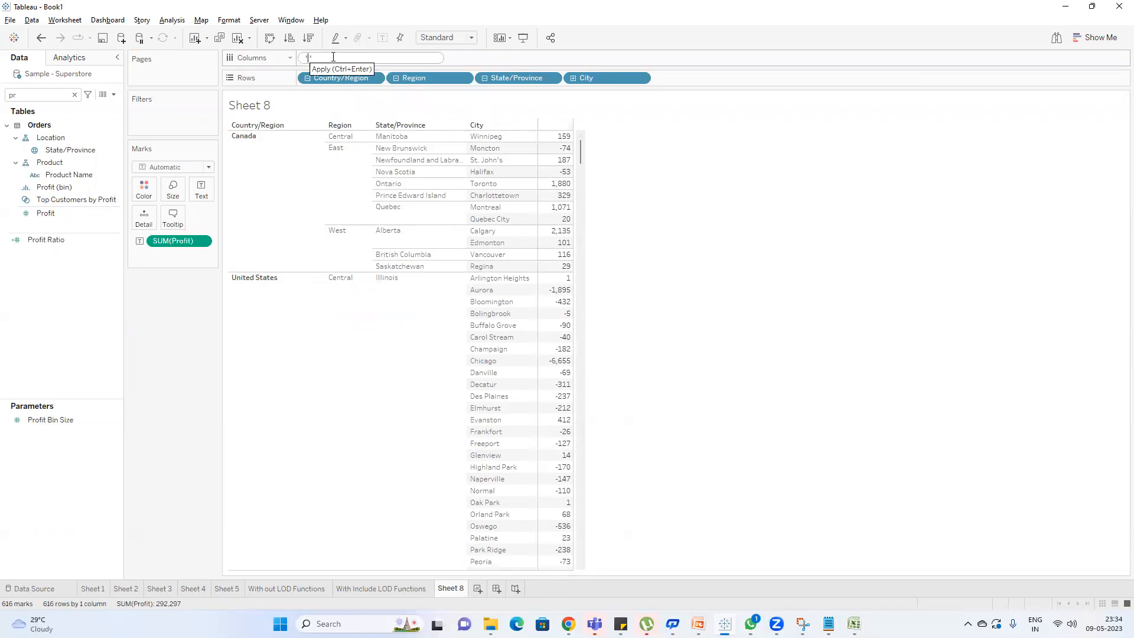
pyautogui.write('$')
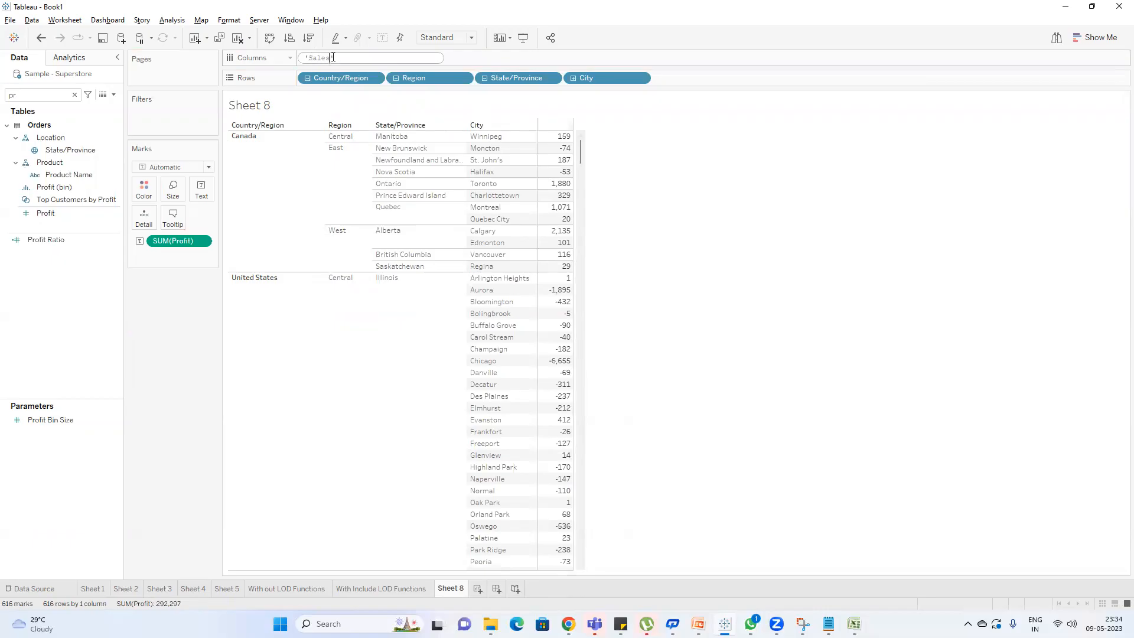
pyautogui.press('Return')
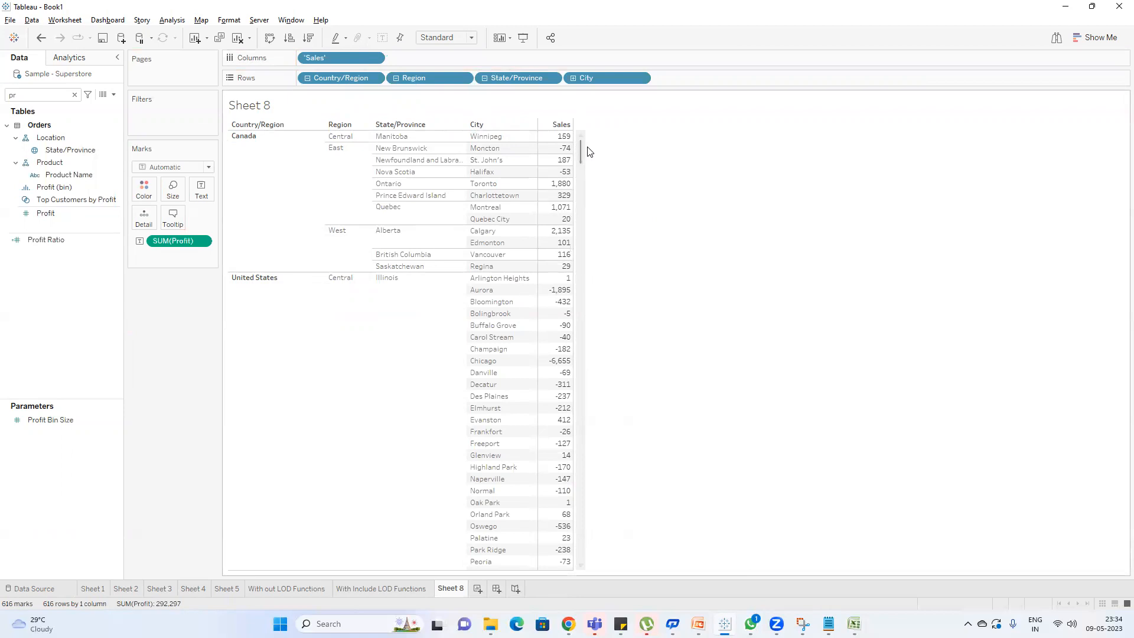
pyautogui.moveTo(578, 161); pyautogui.dragTo(595, 125)
# Create a new calculated field and name it "Exclude Function".
pyautogui.click(113, 95)
pyautogui.click(81, 109)
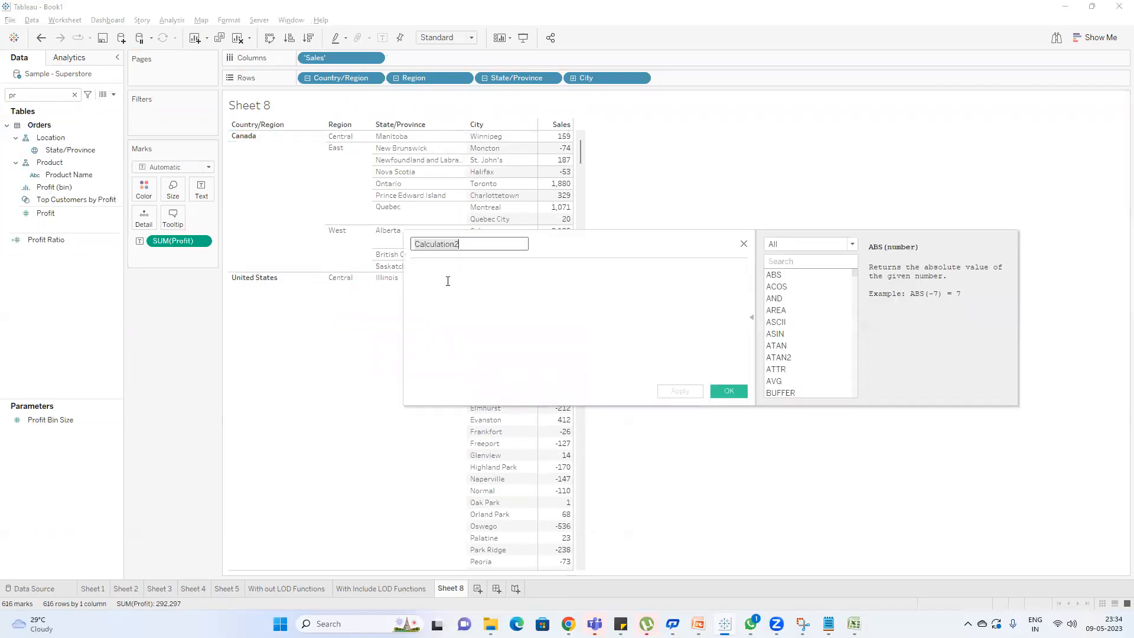
pyautogui.click(453, 279)
pyautogui.write('e')
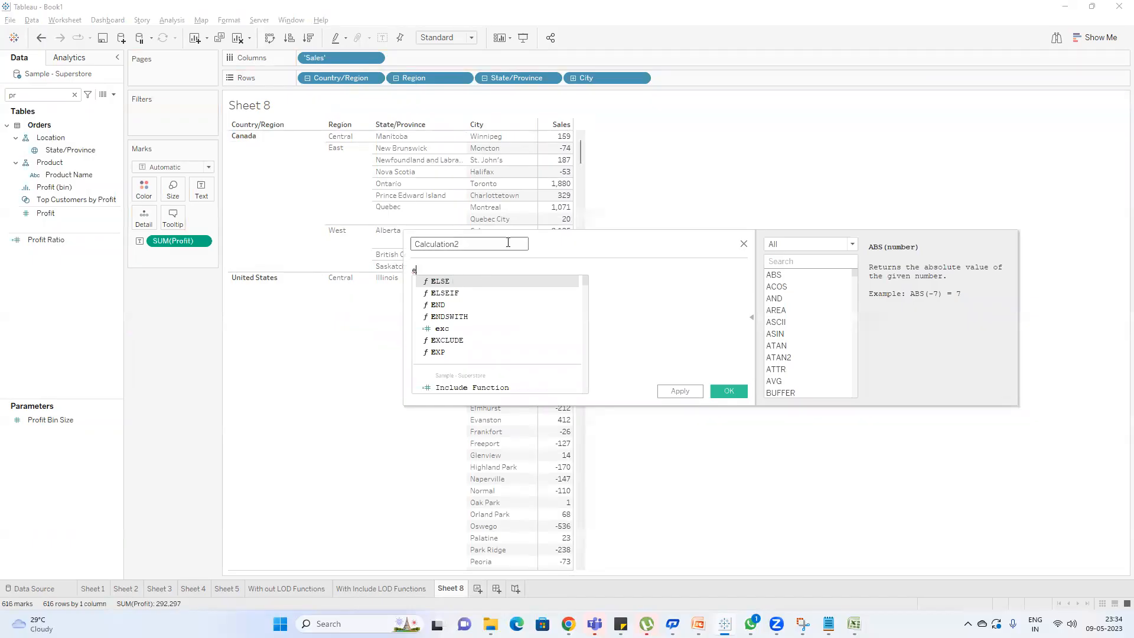
pyautogui.click(483, 249)
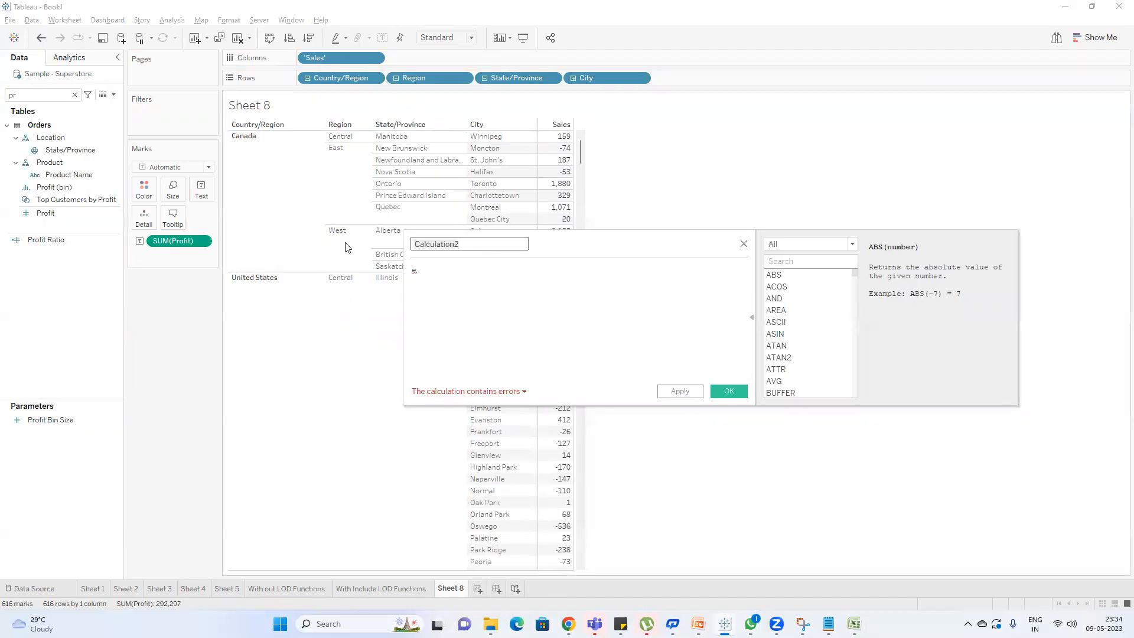
pyautogui.write('Exclude Fun')
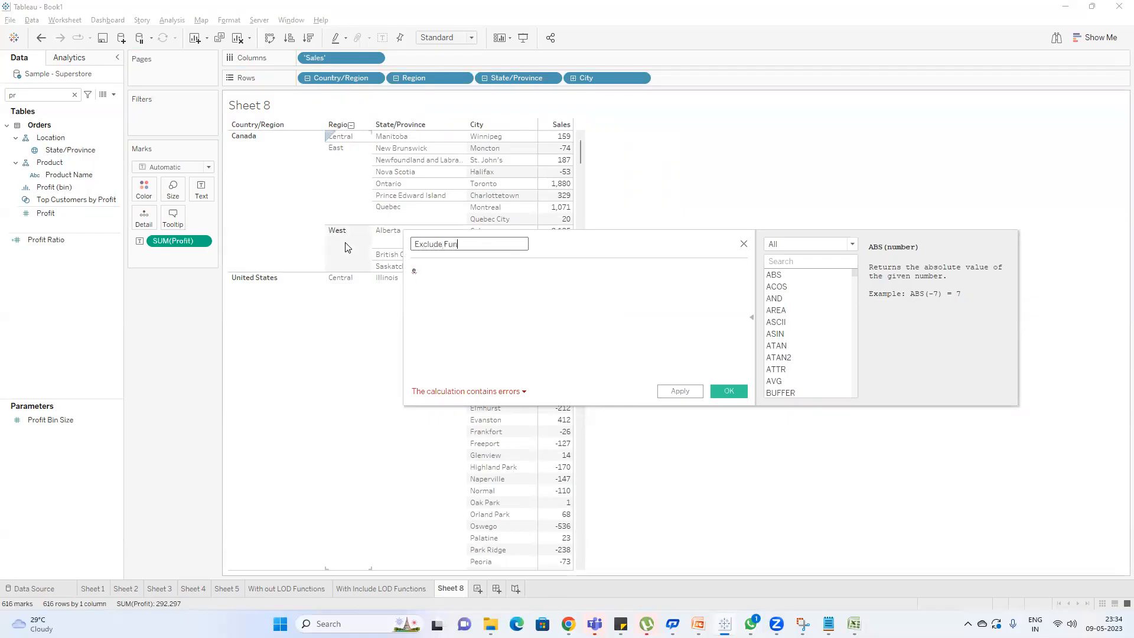
# Start the Exclude Function formula with the EXCLUDE keyword and the City dimension: { EXCLUDE [City]:.
pyautogui.press('Tab')
pyautogui.write('ex')
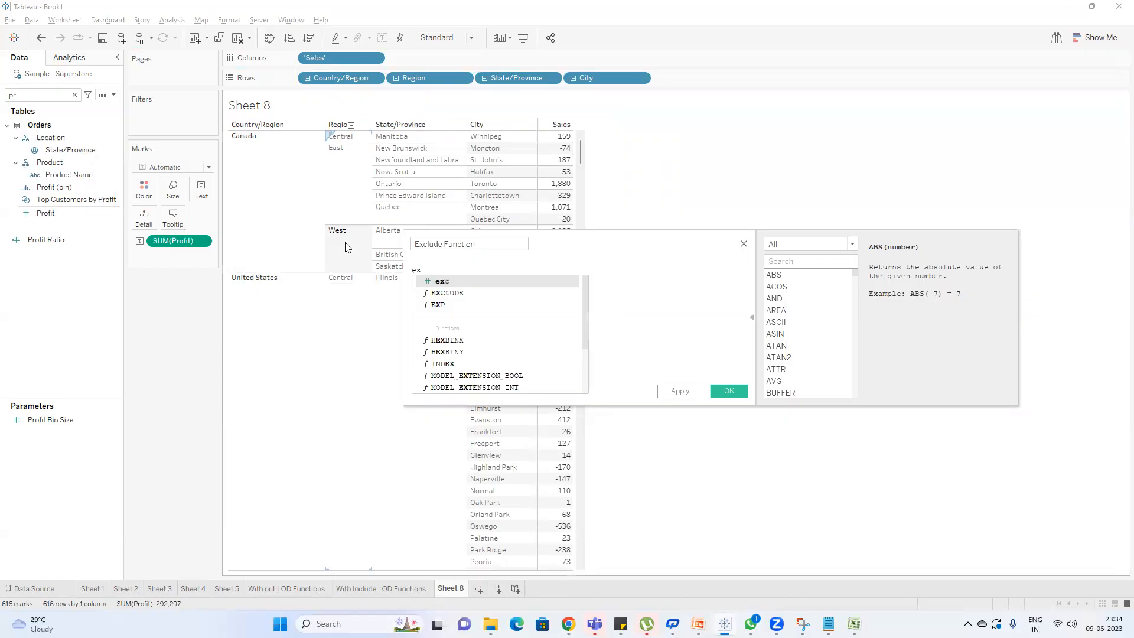
pyautogui.press('Down')
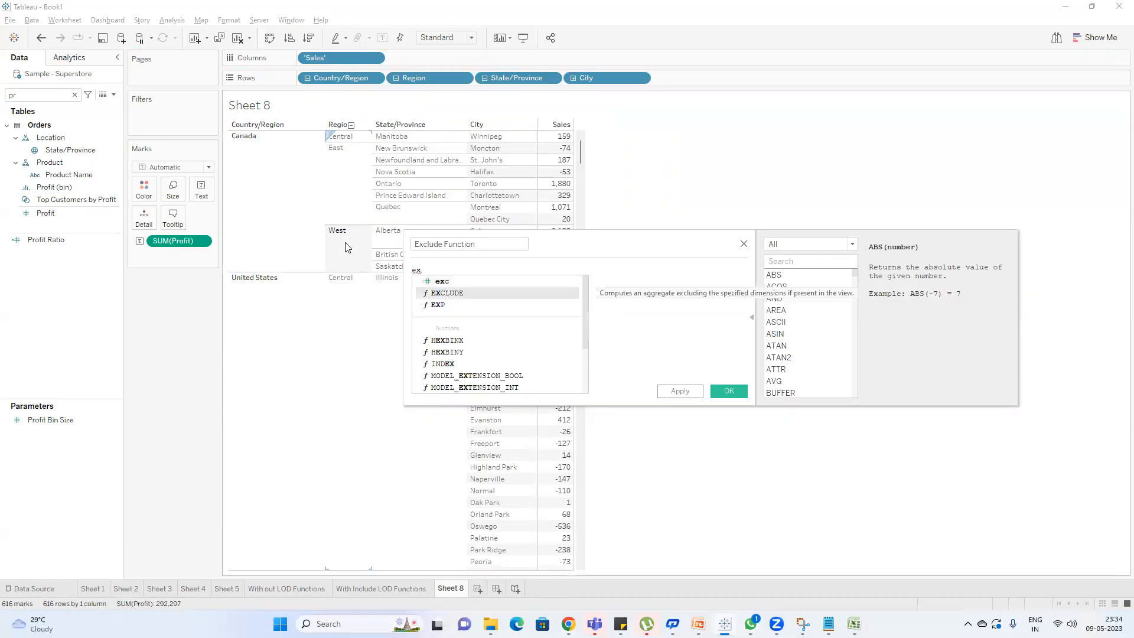
pyautogui.press('Return')
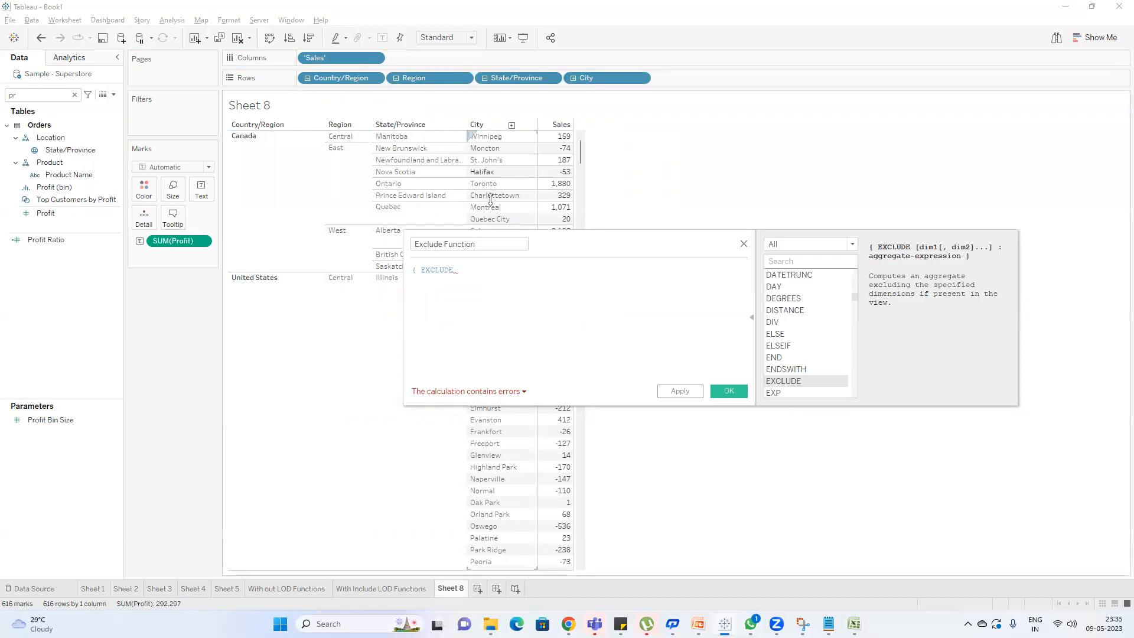
pyautogui.write('city')
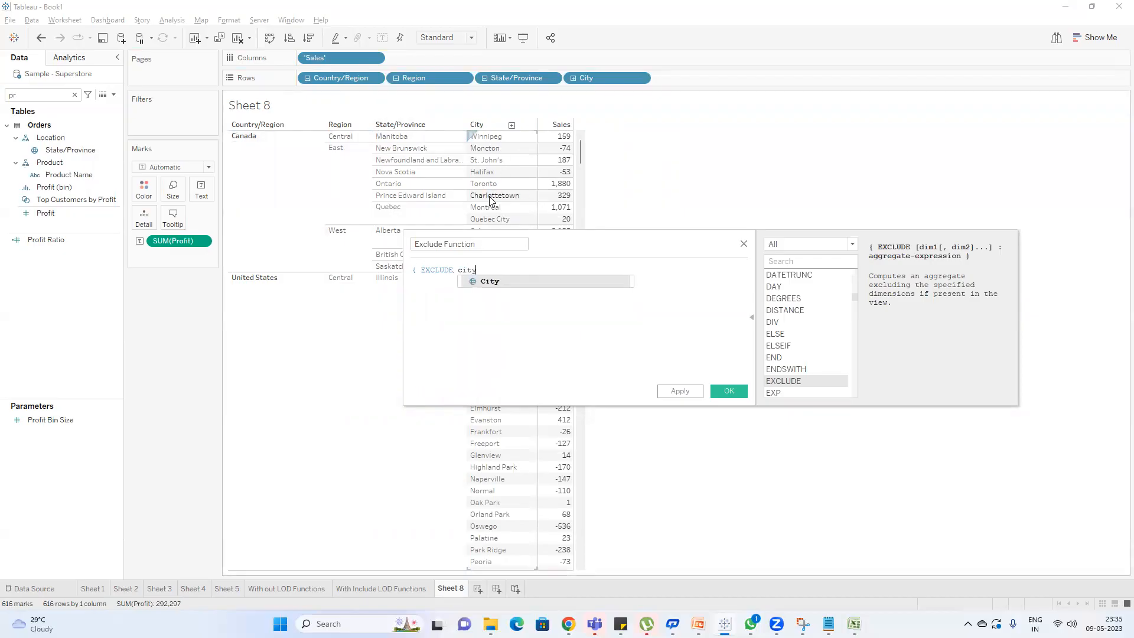
pyautogui.press('Return')
pyautogui.write(':')
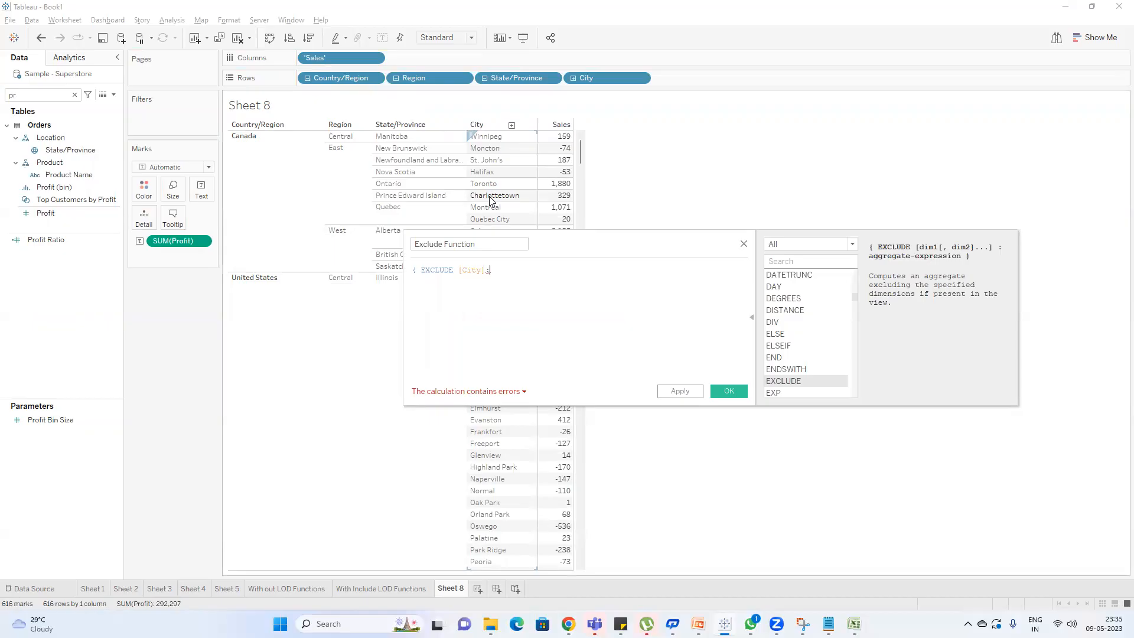
# Complete the formula with SUM([Sales])} as the aggregation and save the calculated field.
pyautogui.write('sum')
pyautogui.press('Return')
pyautogui.write('sale)')
pyautogui.press('Return')
pyautogui.write(')')
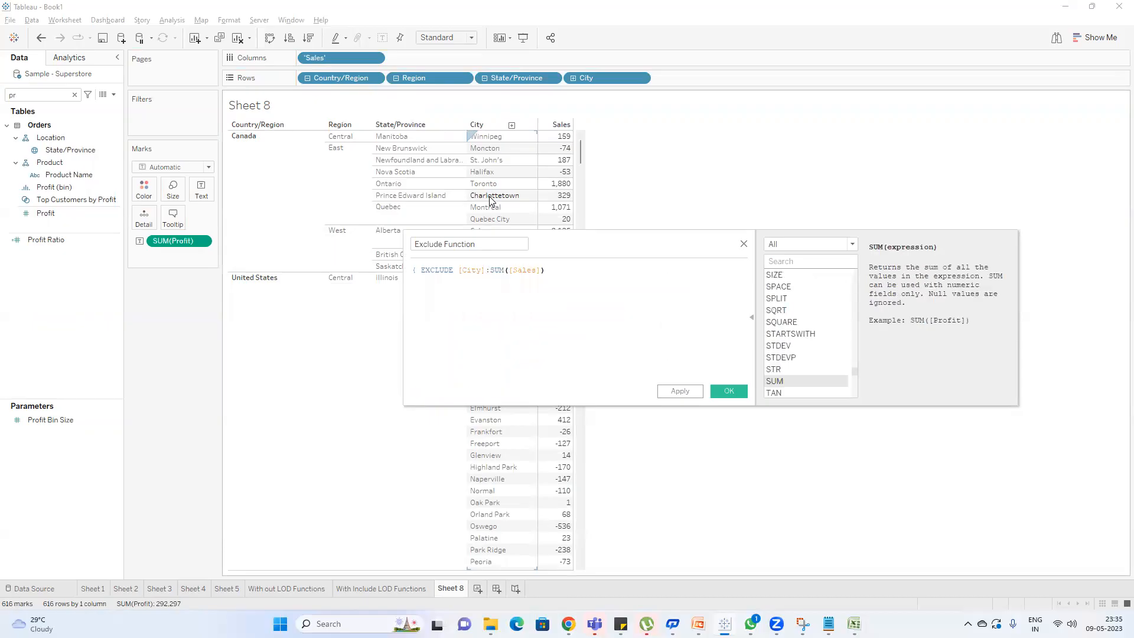
pyautogui.write('}')
pyautogui.click(727, 394)
# Find the Exclude Function field and add it to the table.
pyautogui.doubleClick(52, 98)
pyautogui.write('ex')
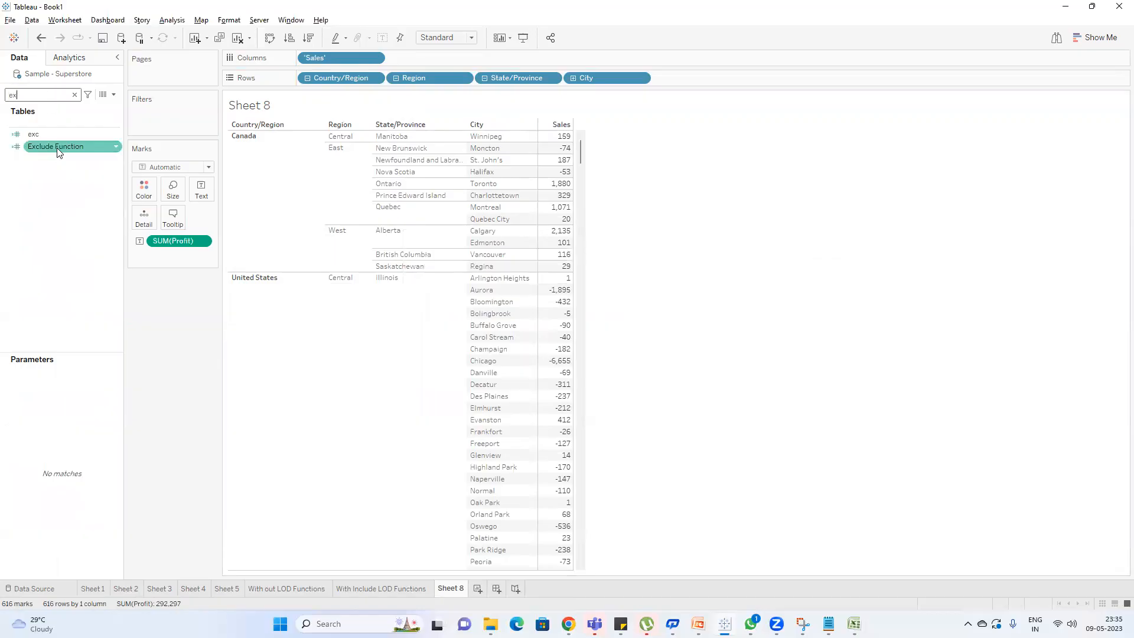
pyautogui.doubleClick(57, 148)
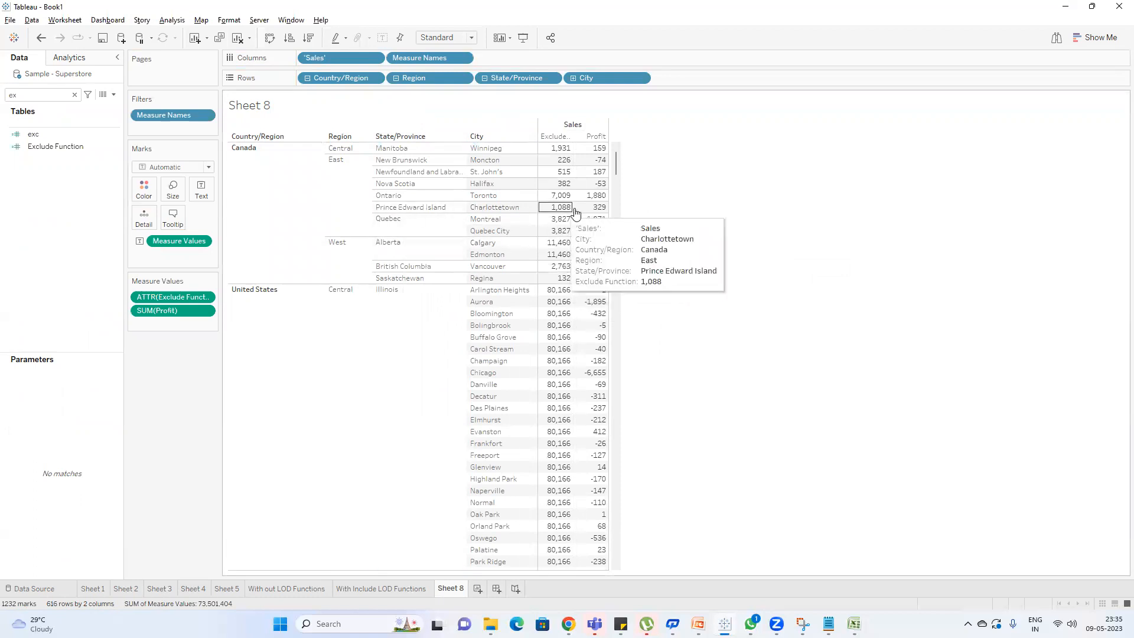
# Change the SUM(Profit) measure value to SUM(Sales) and compare it with the Exclude Function values by city.
pyautogui.doubleClick(166, 313)
pyautogui.write('sa')
pyautogui.click(189, 322)
pyautogui.press('Return')
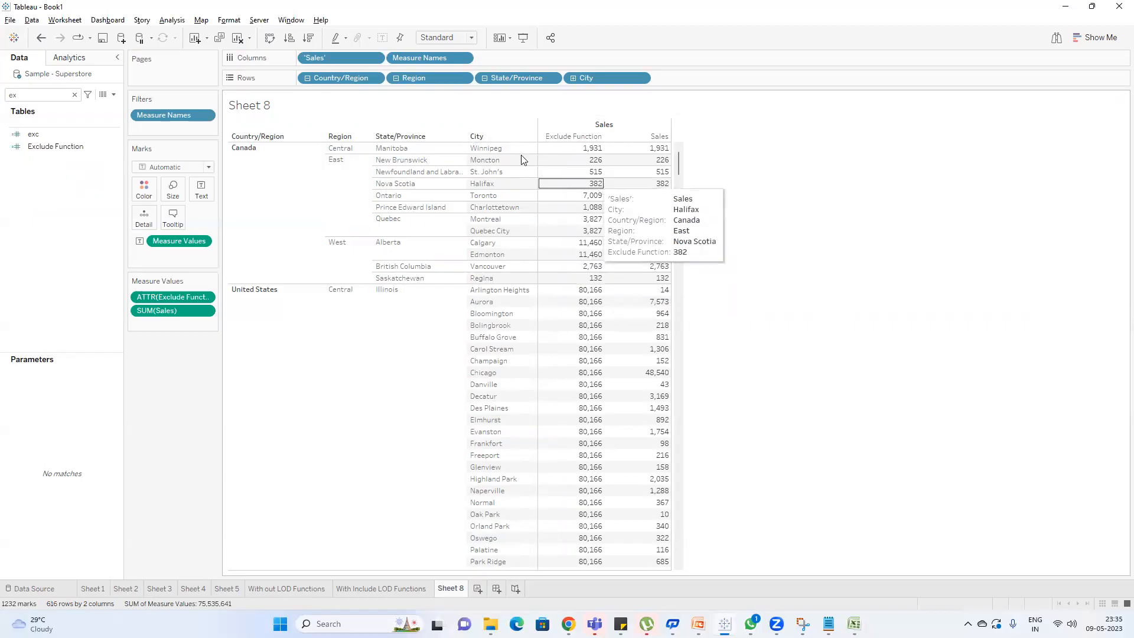
pyautogui.scroll(-2, 518, 319)
pyautogui.scroll(2, 515, 333)
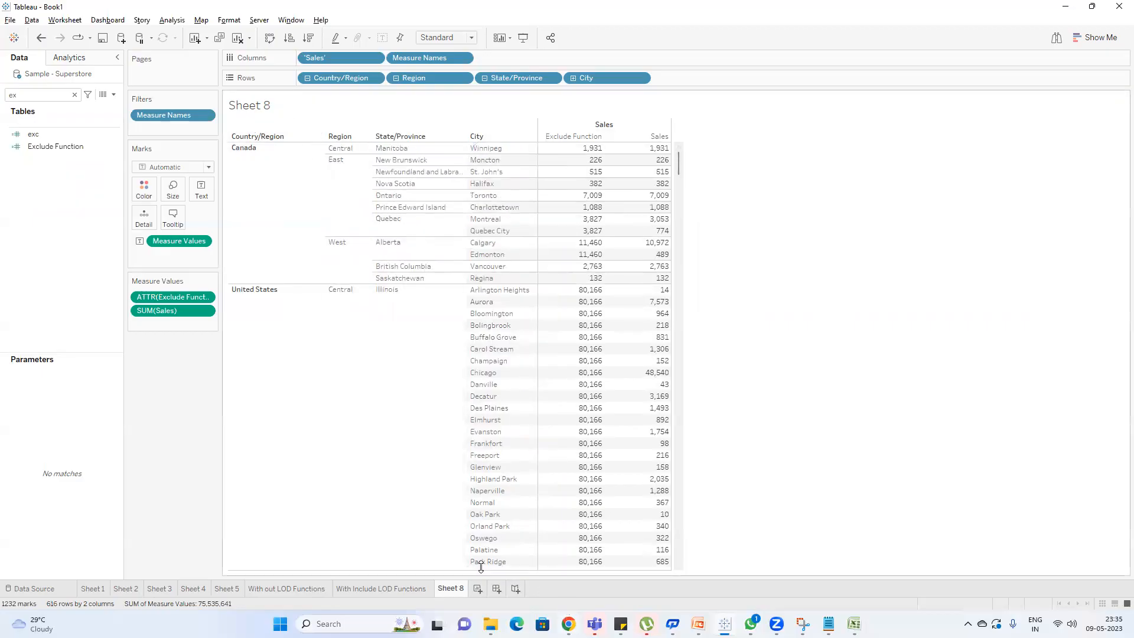
# Rename Sheet 8 as With Exclude LOD Functions.
pyautogui.doubleClick(461, 588)
pyautogui.write('With Exclude ')
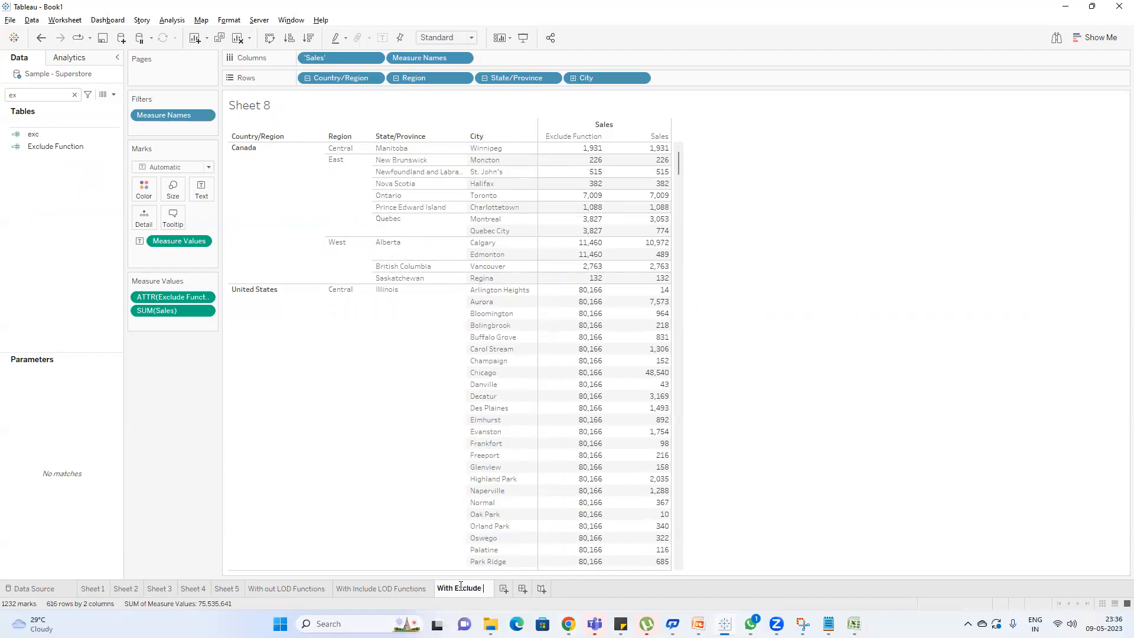
pyautogui.write('LOD Functions')
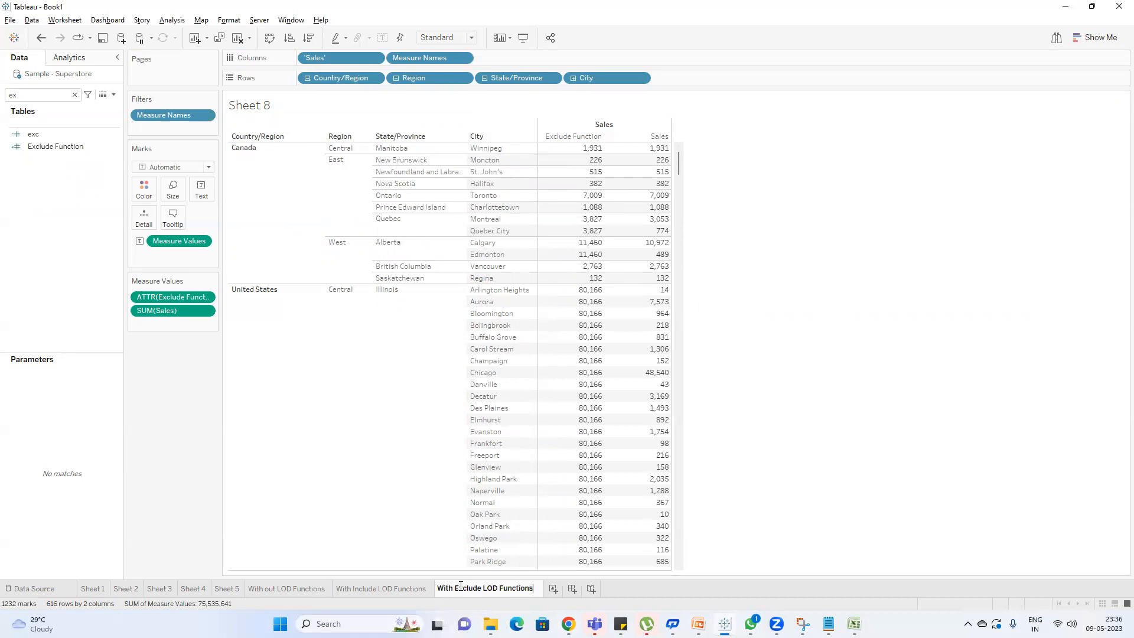
pyautogui.press('Return')
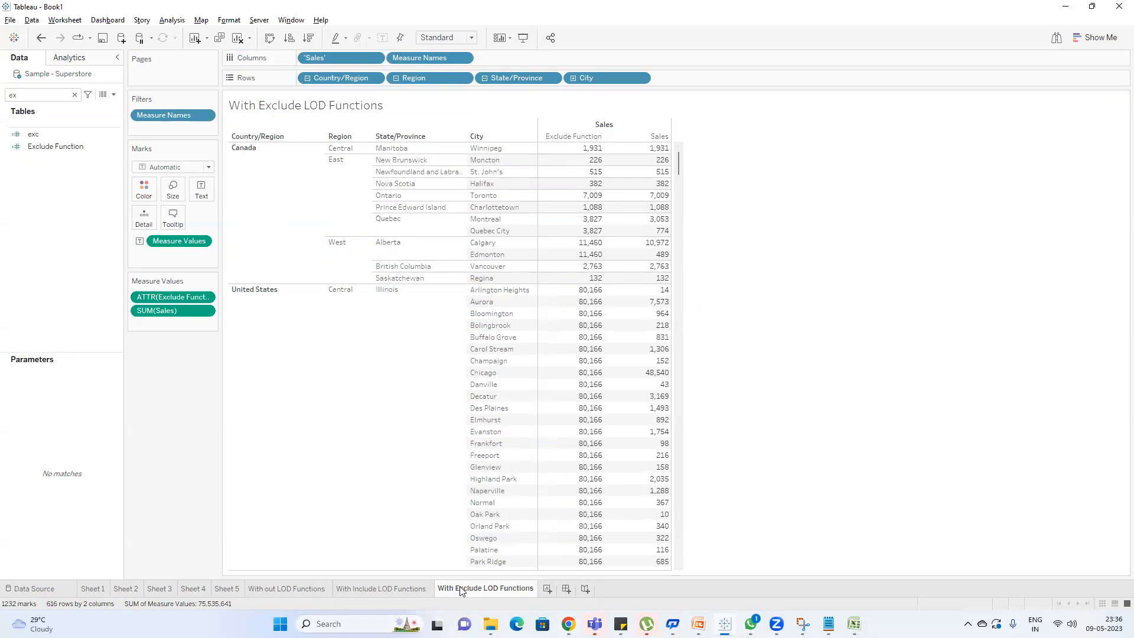
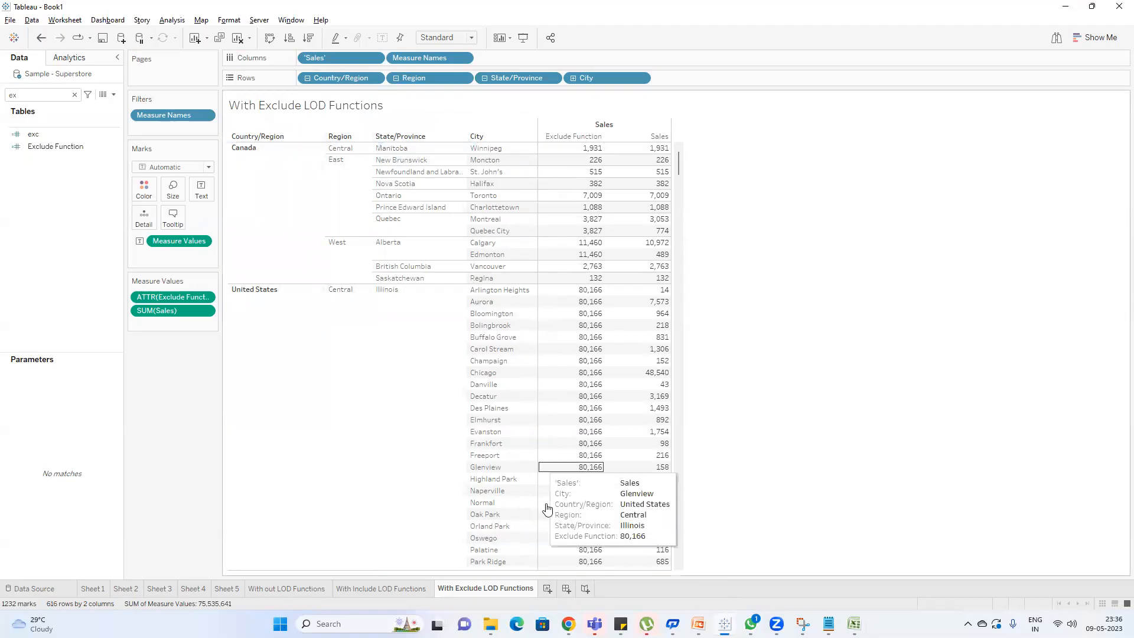
# Create a new worksheet and add Country/Region and Region to its rows.
pyautogui.click(545, 590)
pyautogui.click(47, 95)
pyautogui.press('BackSpace')
pyautogui.press('BackSpace')
pyautogui.write('re')
pyautogui.moveTo(69, 149); pyautogui.dragTo(341, 78)
pyautogui.doubleClick(42, 163)
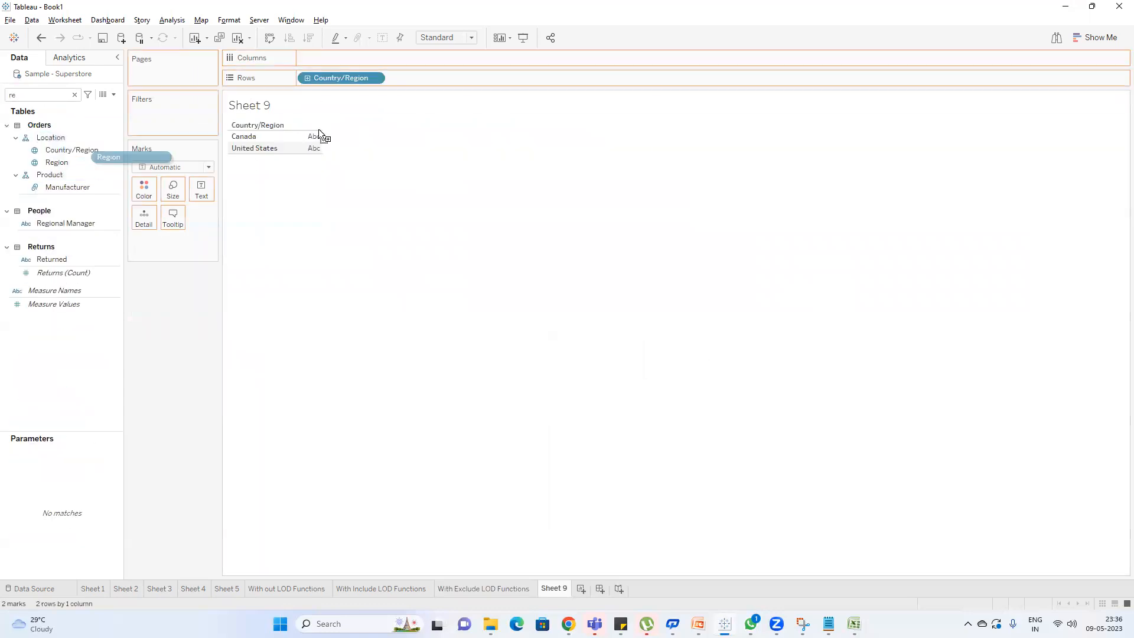
# Find the State/Province field and add it to the rows after Region.
pyautogui.click(69, 96)
pyautogui.press('BackSpace')
pyautogui.press('BackSpace')
pyautogui.write('sta')
pyautogui.moveTo(70, 150); pyautogui.dragTo(498, 78)
# Add Sales as the table's measure, give the column the ad hoc header 'Sales', and hide the column field label.
pyautogui.doubleClick(38, 95)
pyautogui.write('sa')
pyautogui.doubleClick(43, 147)
pyautogui.doubleClick(347, 59)
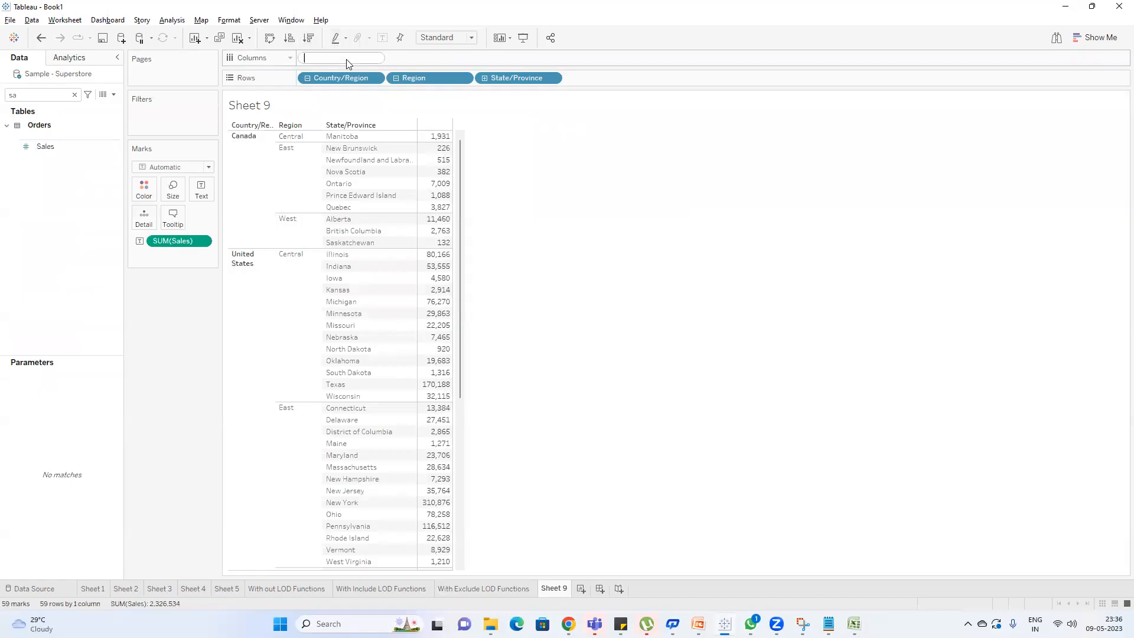
pyautogui.write("'Sales")
pyautogui.press('Return')
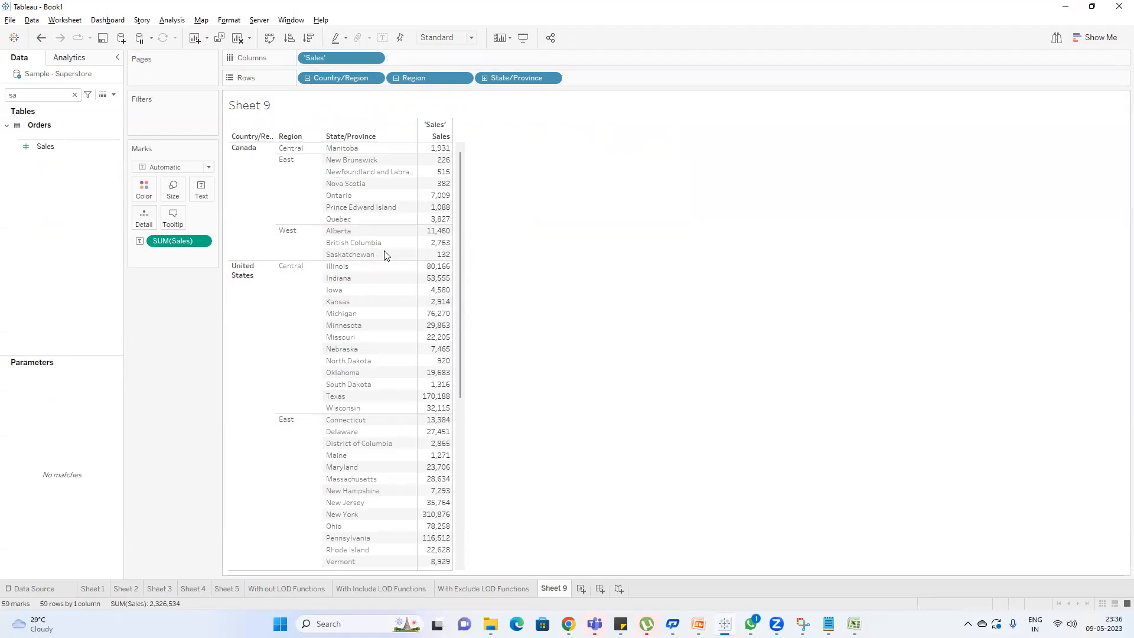
pyautogui.rightClick(436, 125)
pyautogui.click(472, 178)
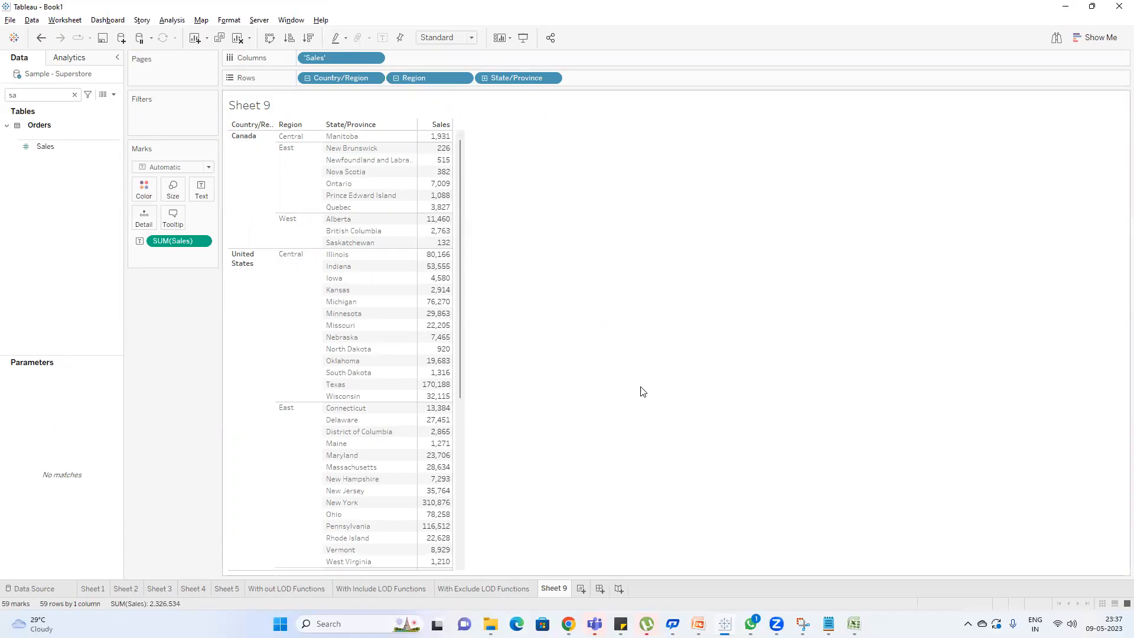
# On the With Exclude LOD Functions sheet, select the Sales values of all Illinois cities to compare their total with Exclude Function, and clear the selection.
pyautogui.click(487, 588)
pyautogui.moveTo(659, 151)
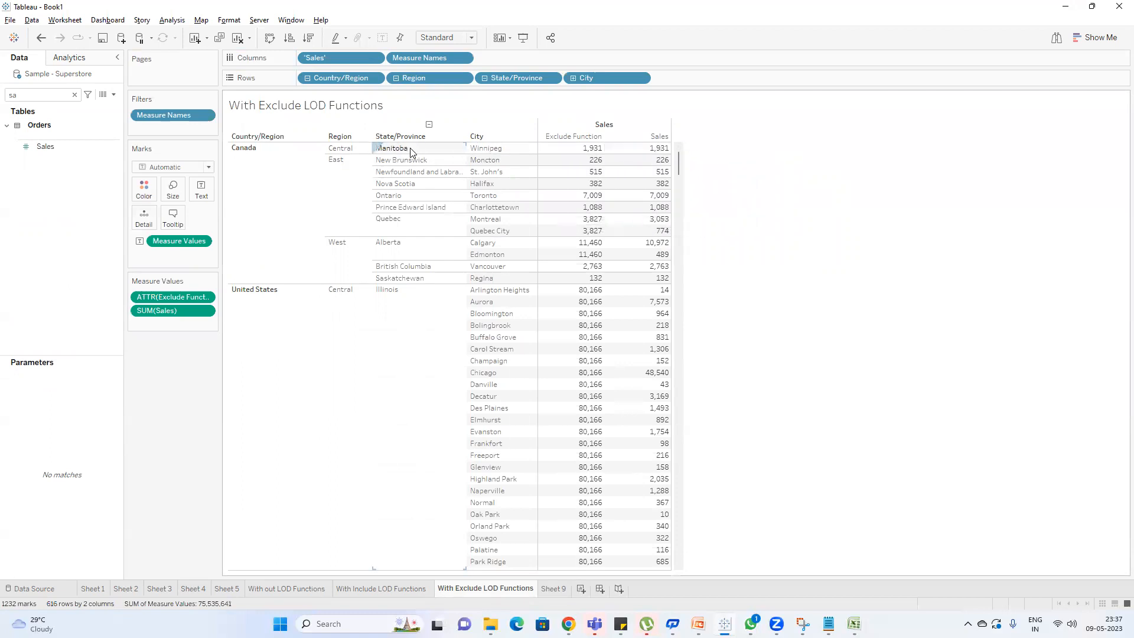
pyautogui.moveTo(582, 149)
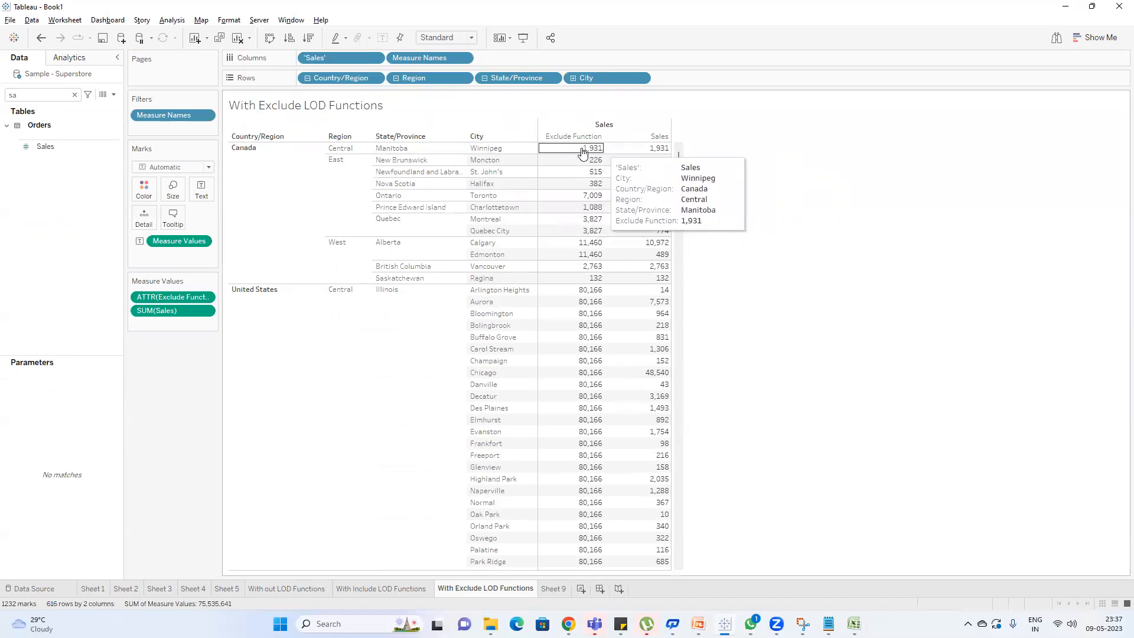
pyautogui.scroll(-3, 609, 283)
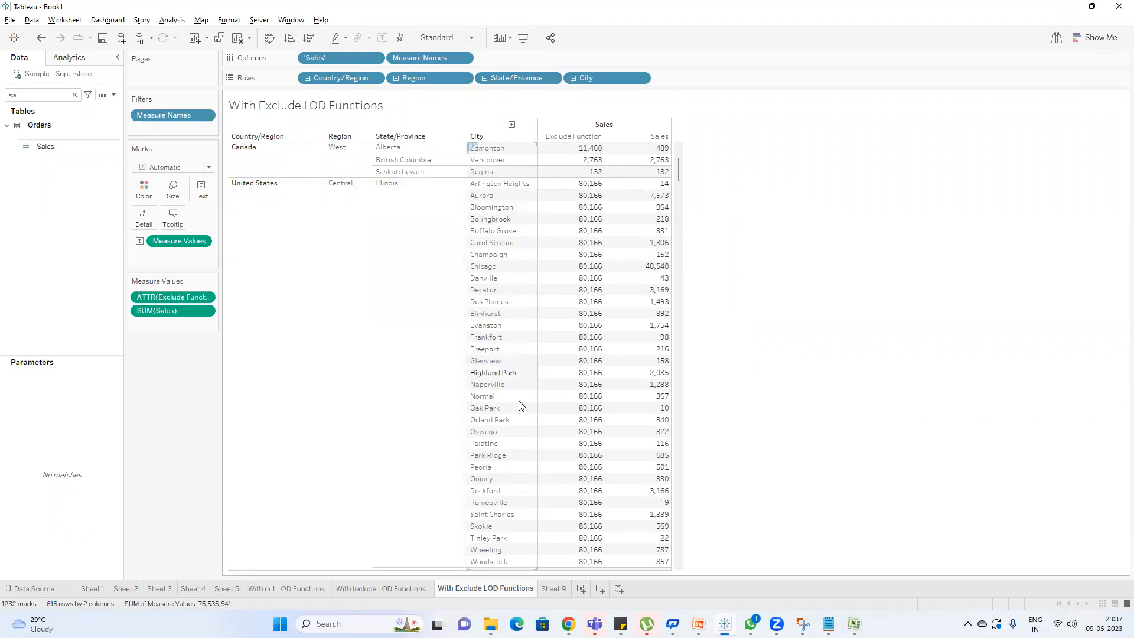
pyautogui.moveTo(650, 197)
pyautogui.moveTo(665, 188); pyautogui.dragTo(643, 550)
pyautogui.moveTo(640, 576); pyautogui.dragTo(637, 519)
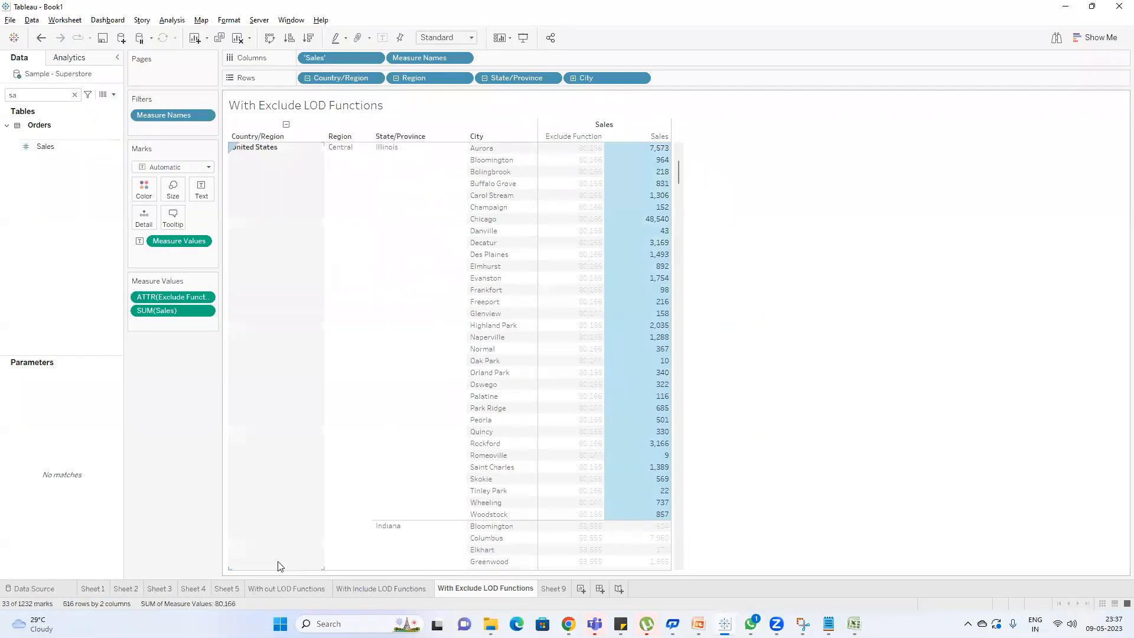
pyautogui.scroll(1, 775, 228)
pyautogui.click(775, 227)
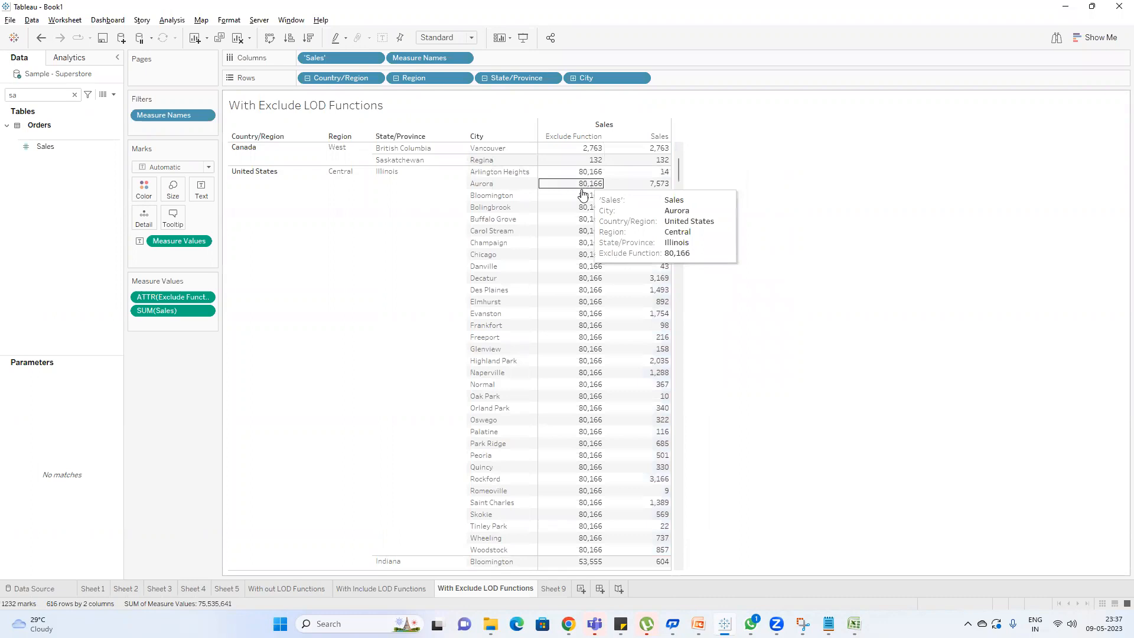
# Check the state-level Sales value for Illinois on Sheet 9 against its Exclude Function value.
pyautogui.moveTo(575, 172)
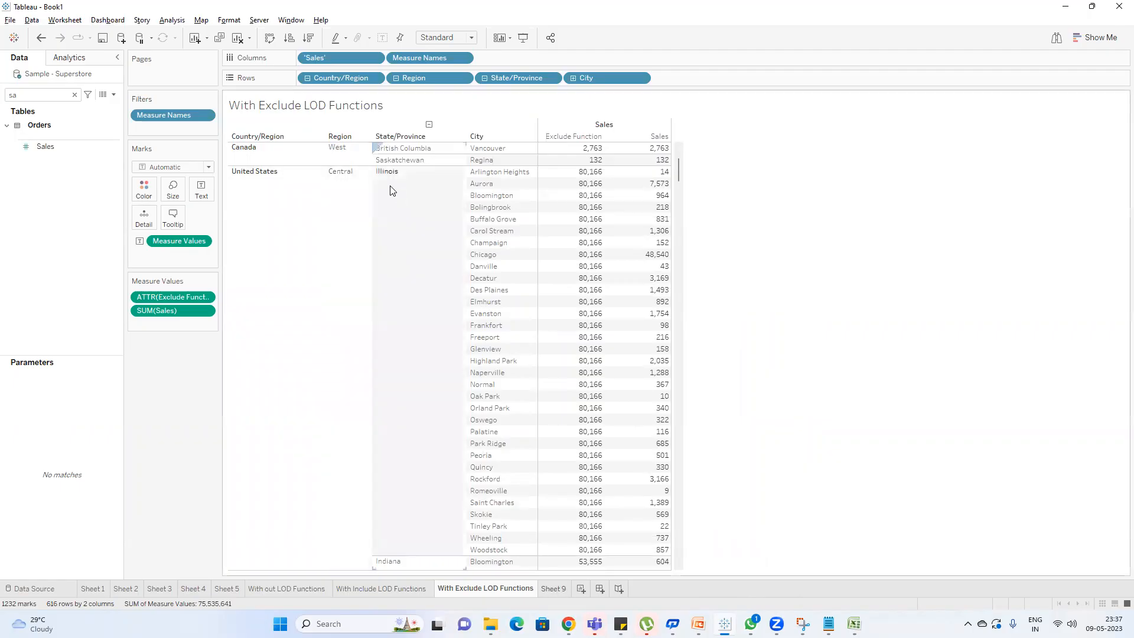
pyautogui.click(561, 589)
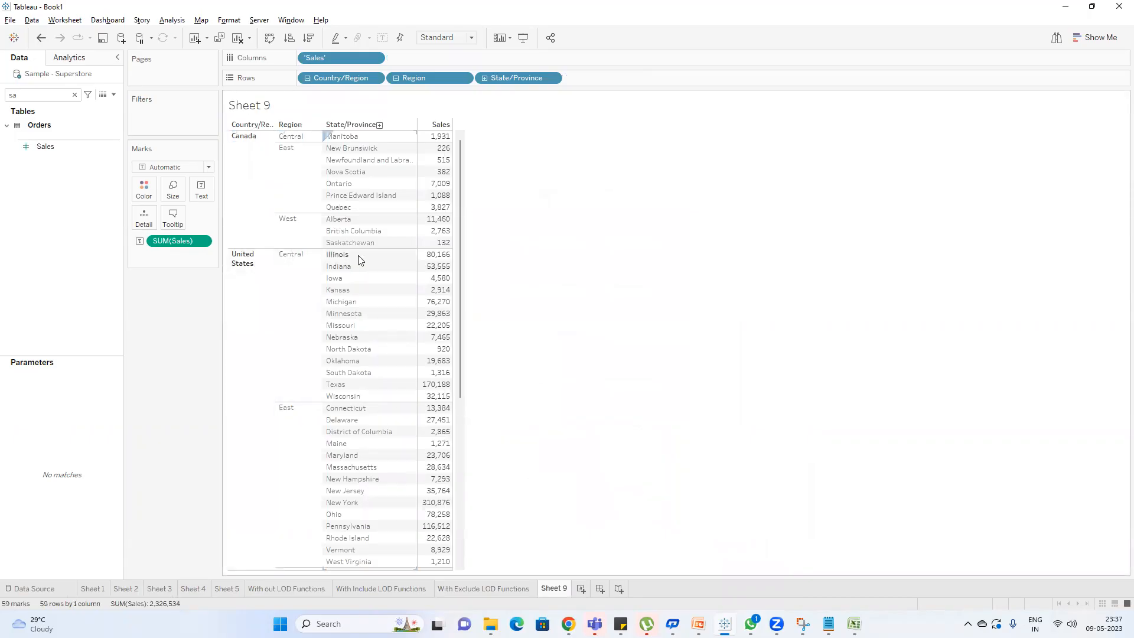
pyautogui.click(438, 254)
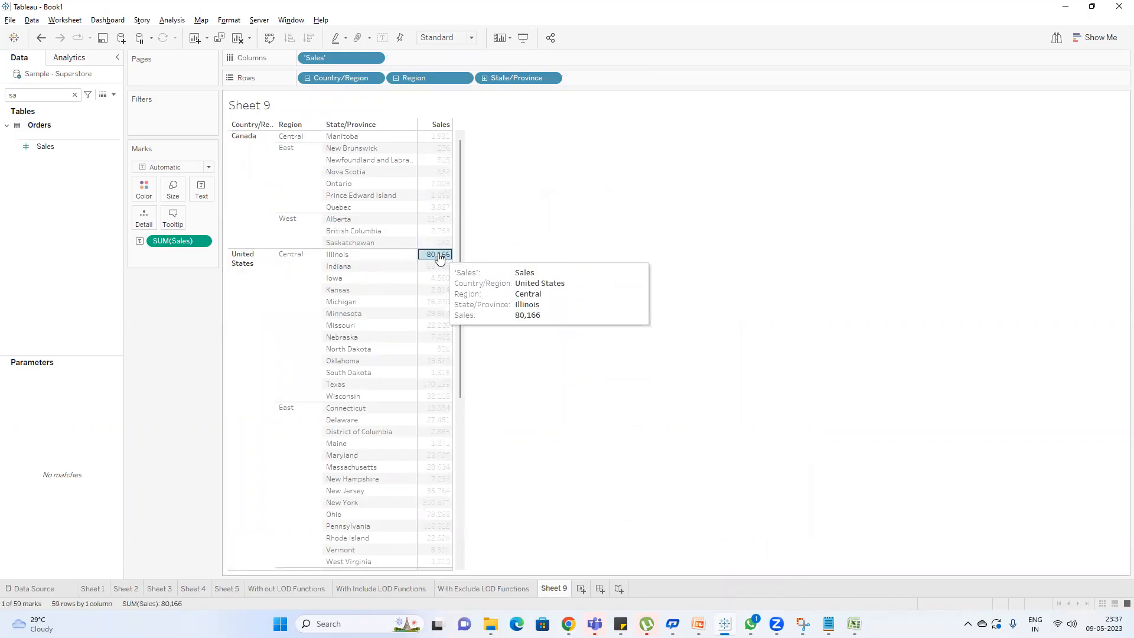
pyautogui.moveTo(425, 261)
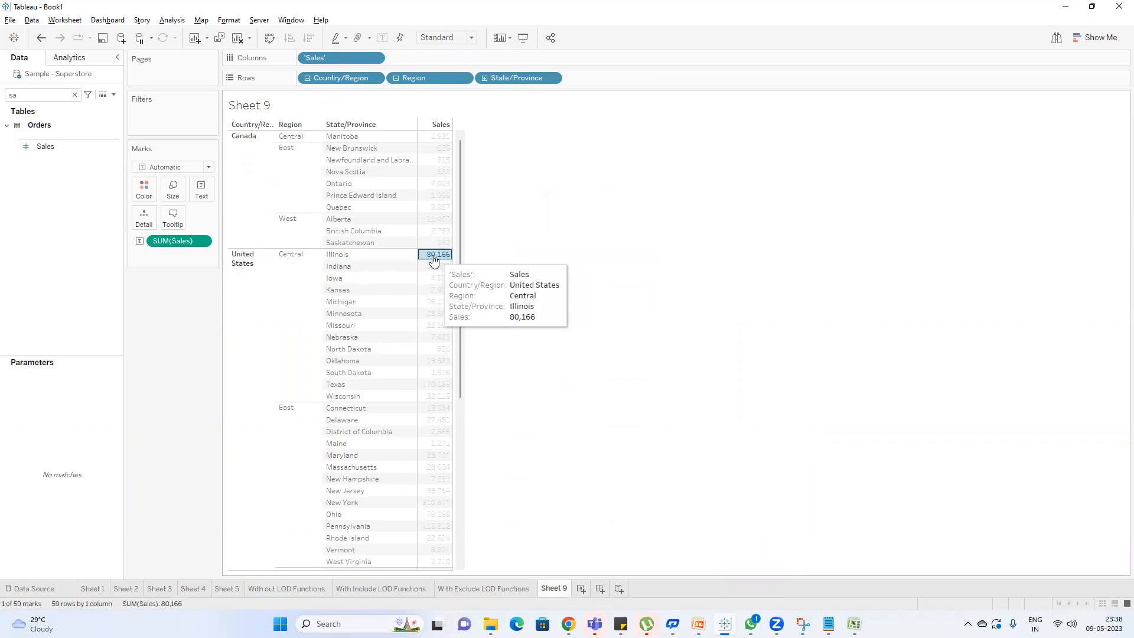
pyautogui.click(427, 260)
# Compare British Columbia's Exclude Function and Sales values on the With Exclude LOD Functions sheet with its Sales on Sheet 9.
pyautogui.click(507, 589)
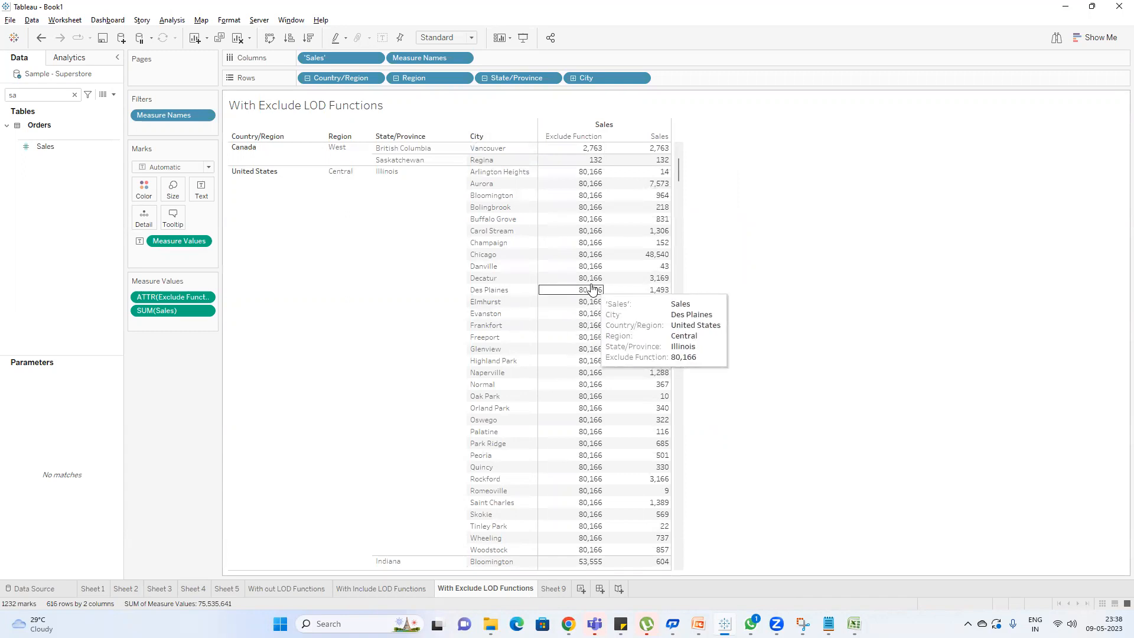
pyautogui.scroll(1, 680, 272)
pyautogui.moveTo(586, 287)
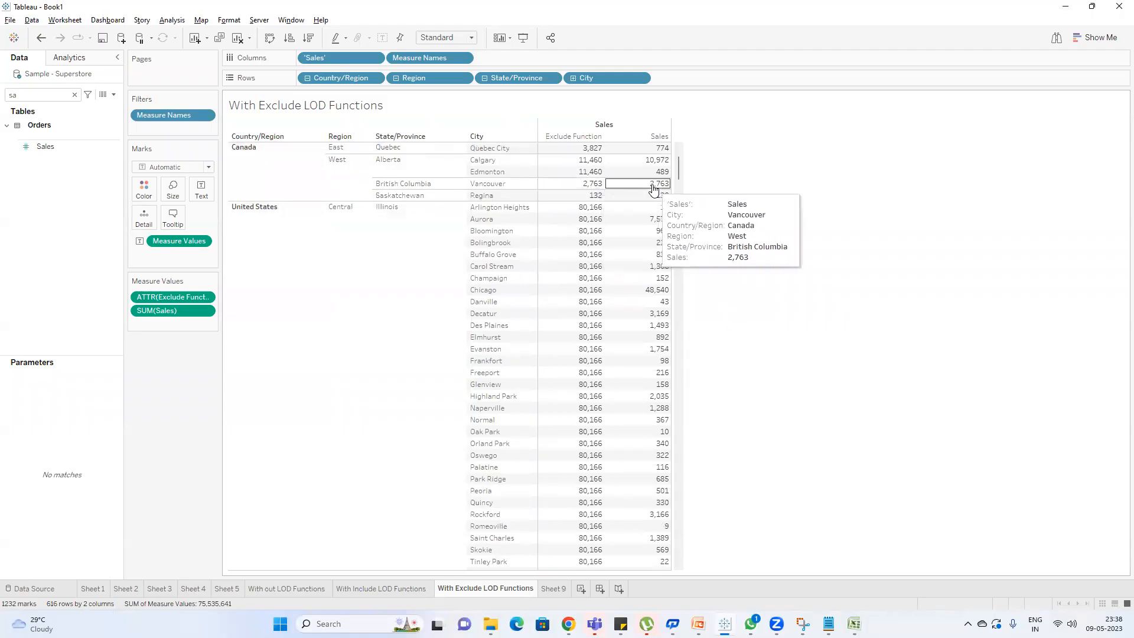
pyautogui.moveTo(664, 187)
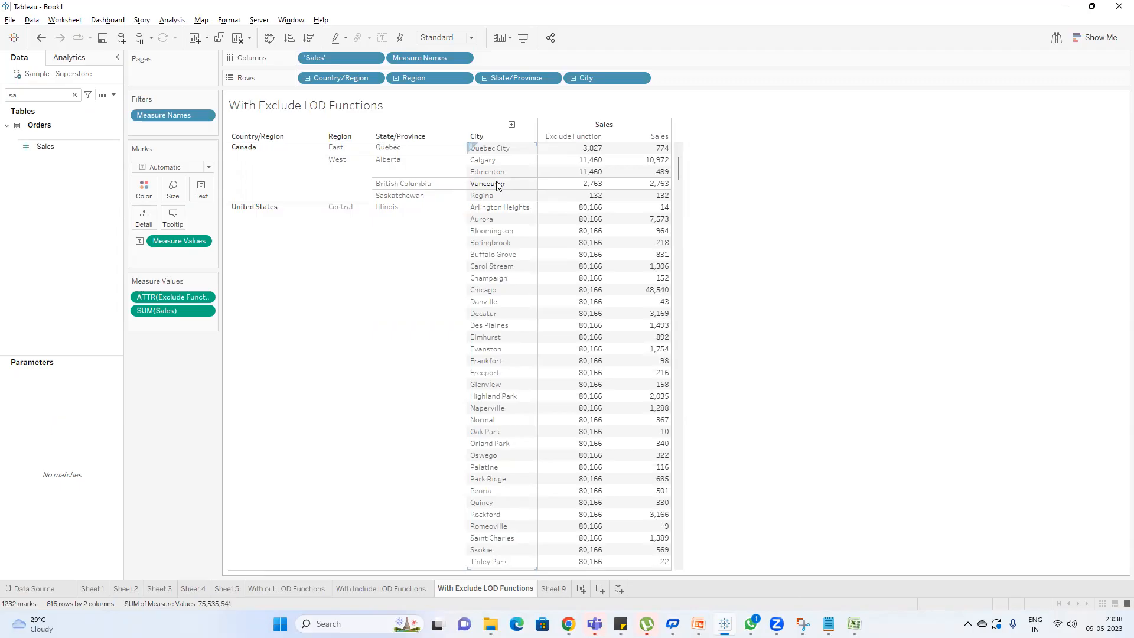
pyautogui.click(555, 588)
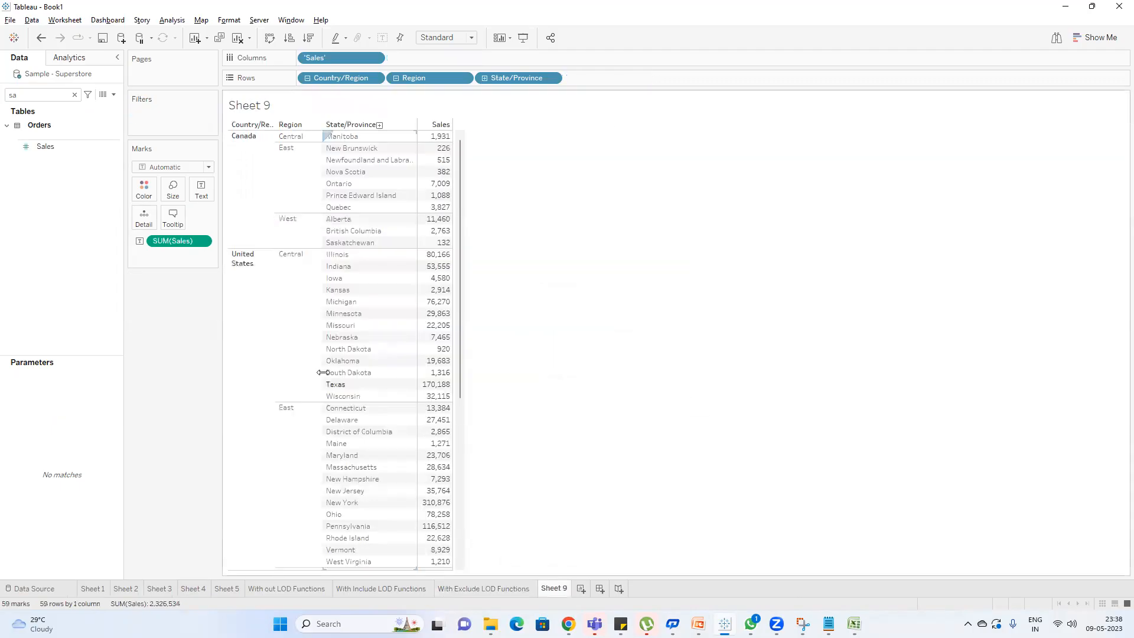
pyautogui.moveTo(444, 236)
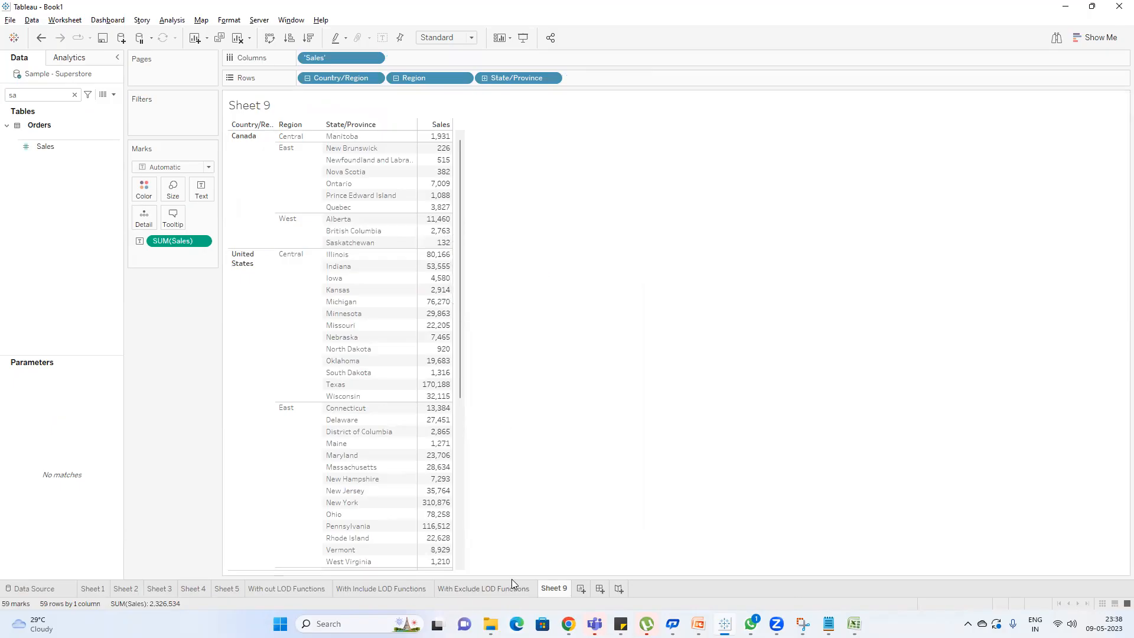
# Back on With Exclude LOD Functions, total the Calgary and Edmonton Sales values, compare them with Alberta's Exclude Function value, and clear the selection.
pyautogui.click(488, 590)
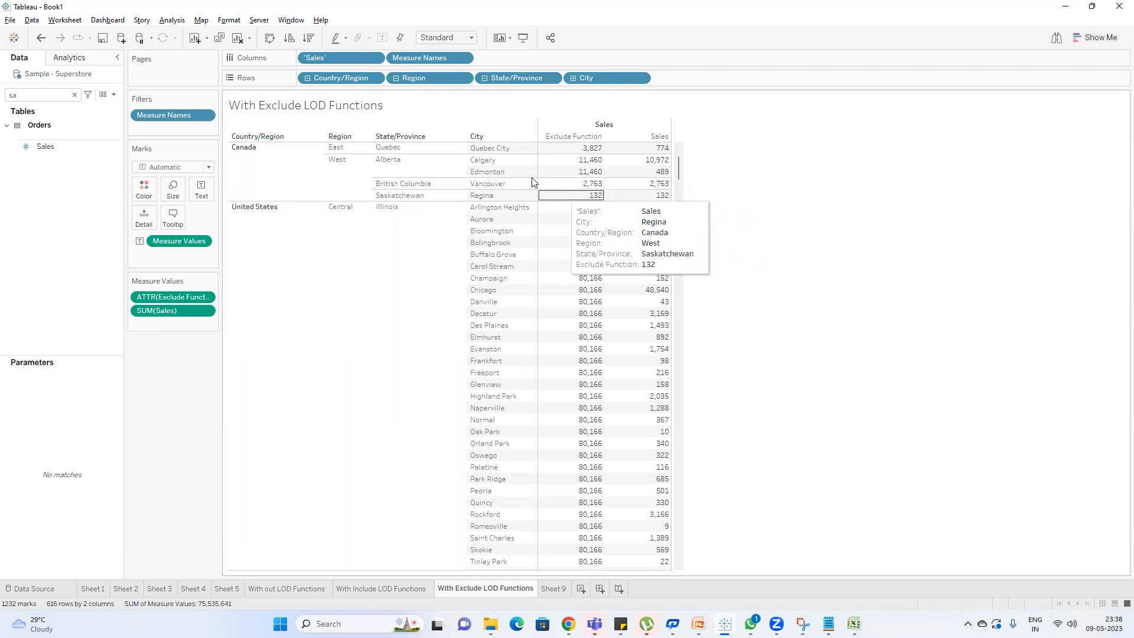
pyautogui.scroll(1, 585, 201)
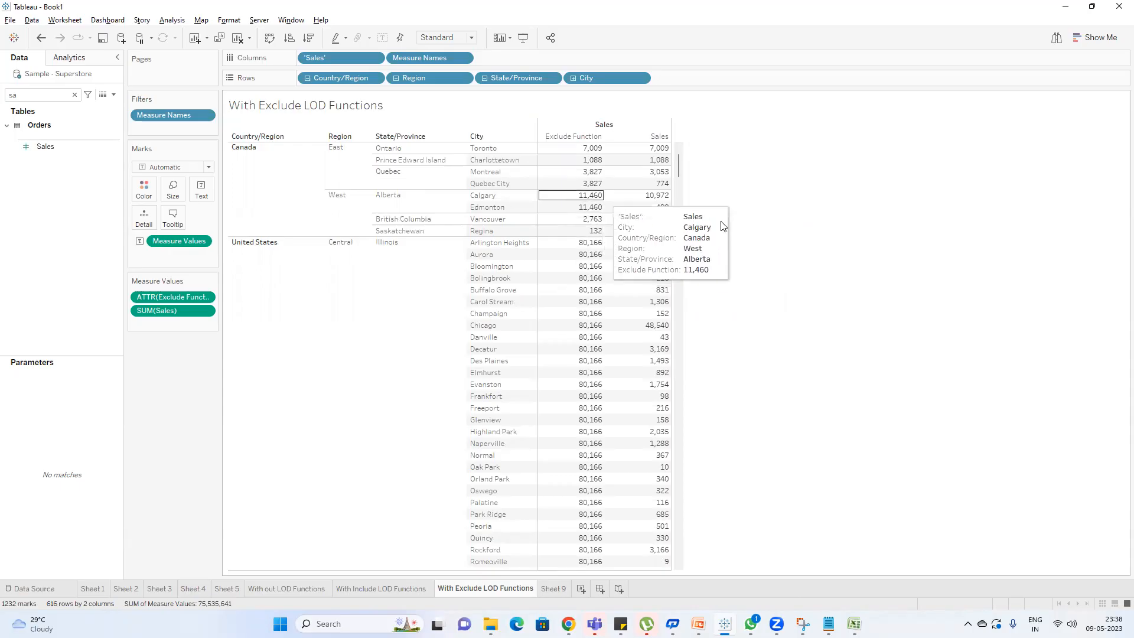
pyautogui.moveTo(648, 197); pyautogui.dragTo(651, 213)
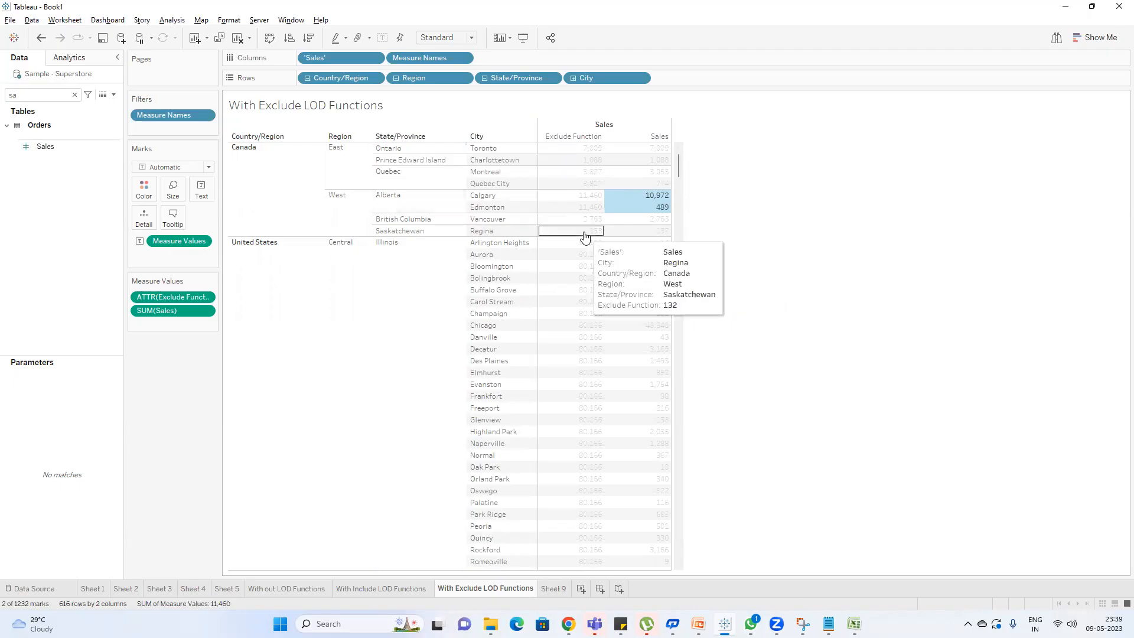
pyautogui.moveTo(651, 203)
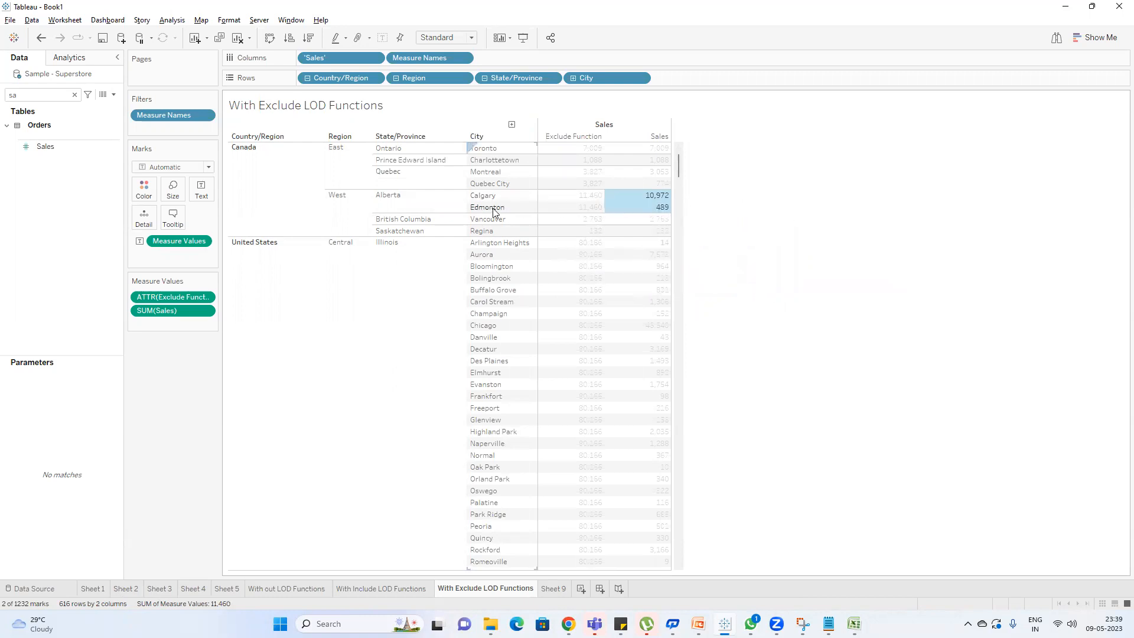
pyautogui.click(721, 217)
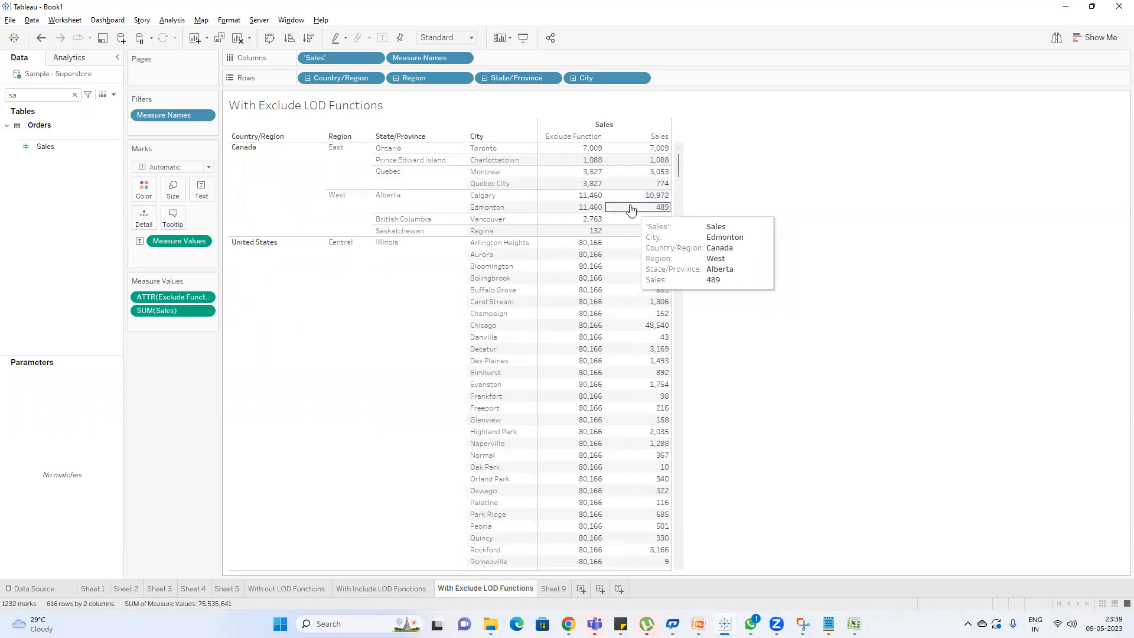
pyautogui.moveTo(600, 228)
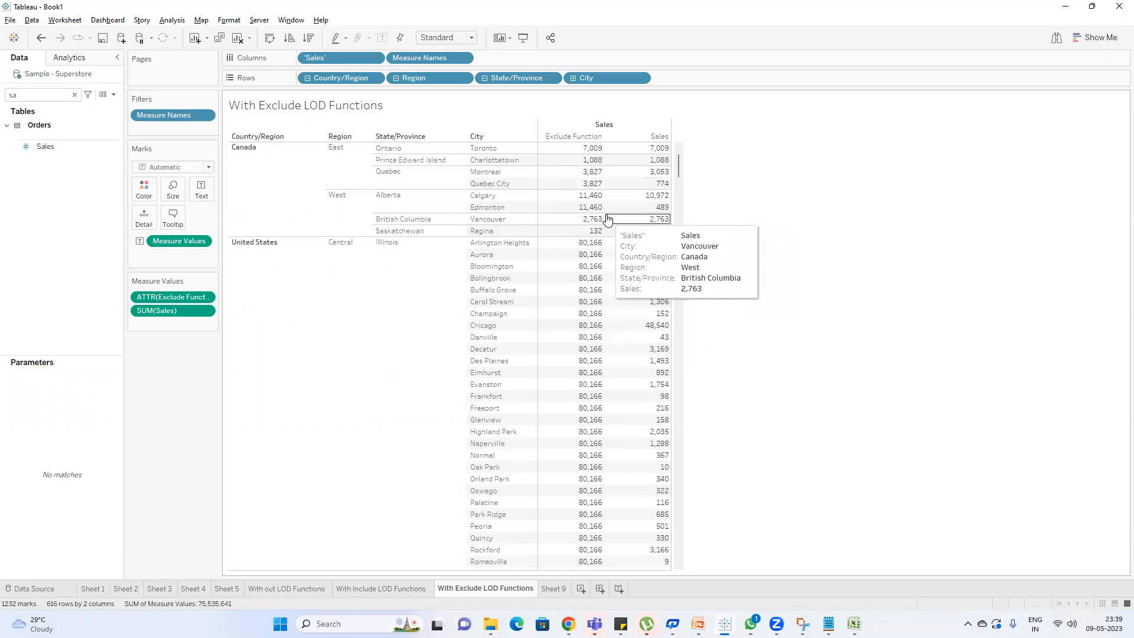
pyautogui.moveTo(584, 188)
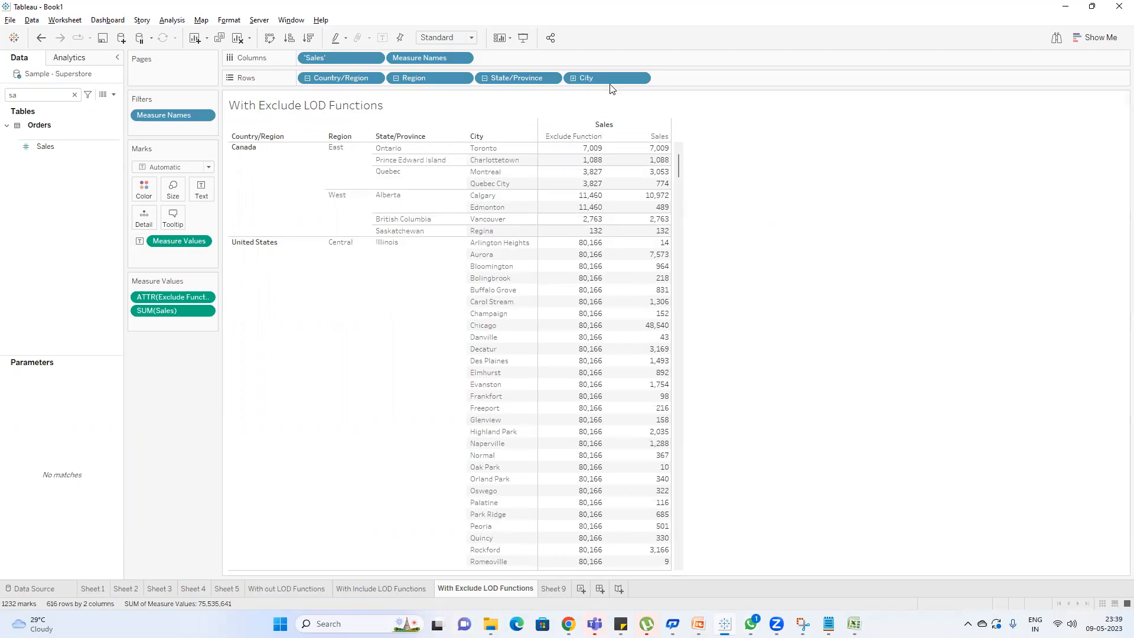
# Remove City from the rows, undo it to compare the values, and remove City again to review the state-level figures.
pyautogui.moveTo(603, 78); pyautogui.dragTo(804, 190)
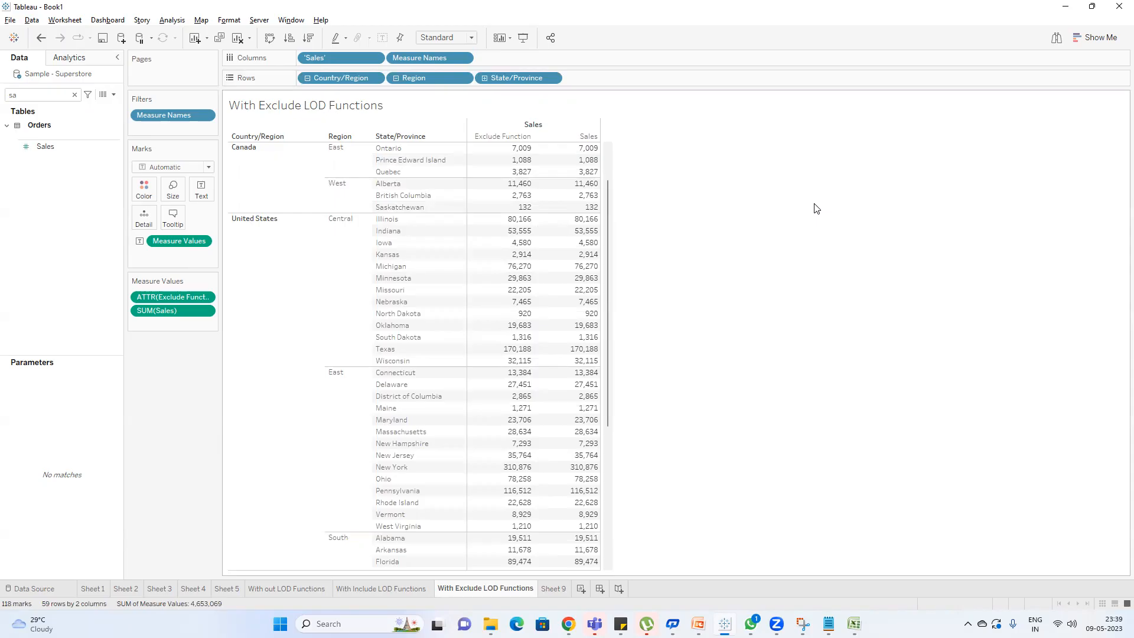
pyautogui.hotkey('ctrl', 'z')
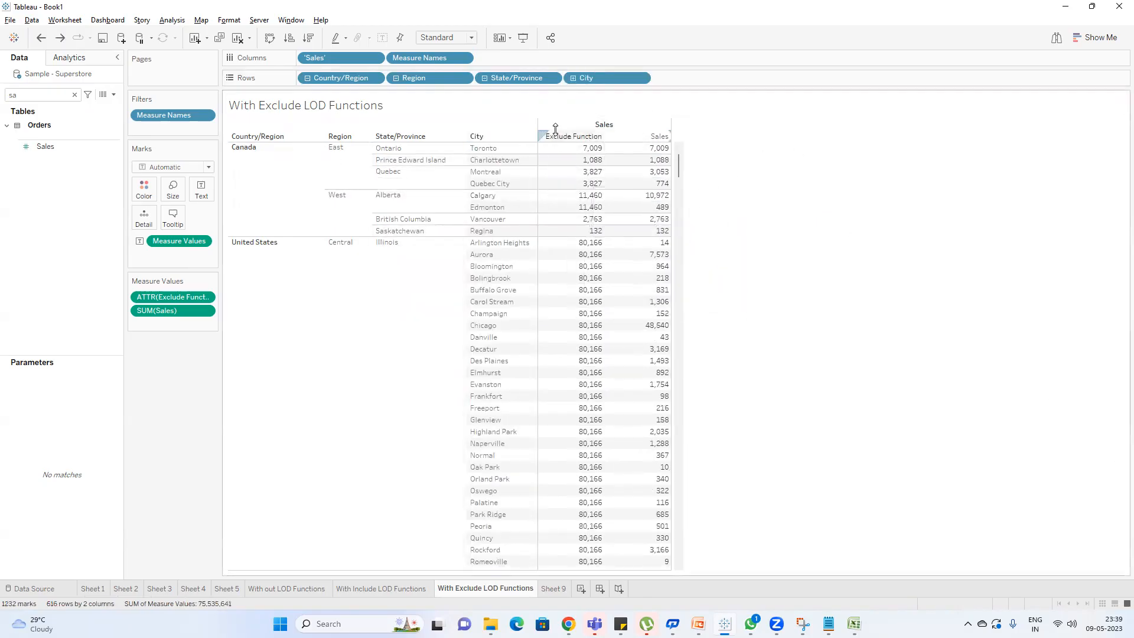
pyautogui.moveTo(592, 85); pyautogui.dragTo(755, 184)
pyautogui.scroll(-1, 530, 311)
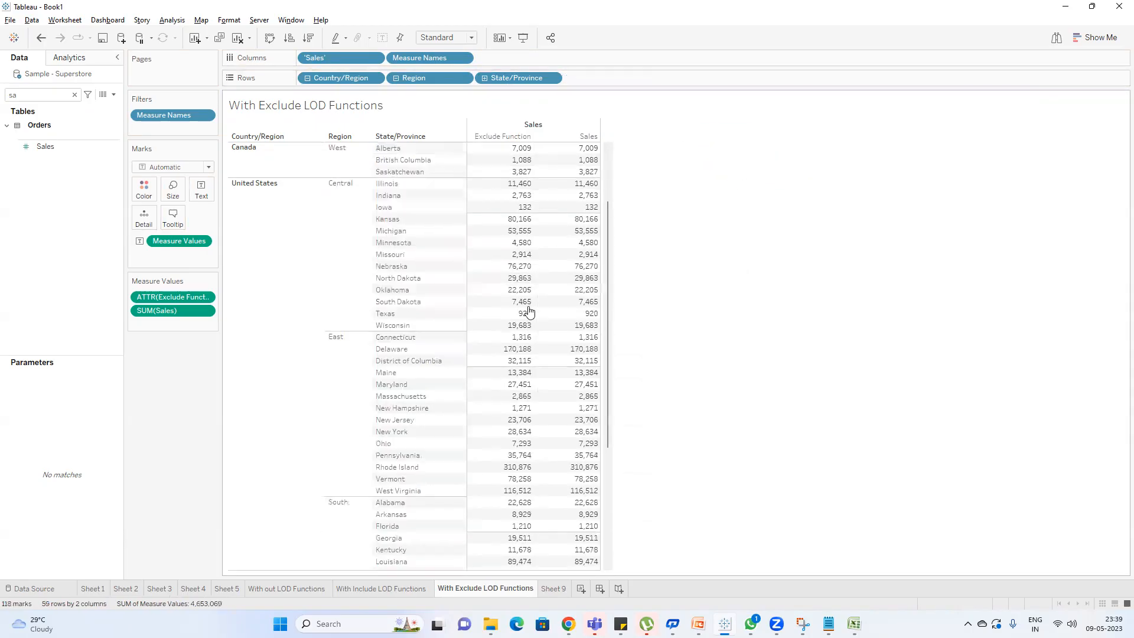
pyautogui.scroll(-1, 529, 311)
pyautogui.scroll(3, 530, 304)
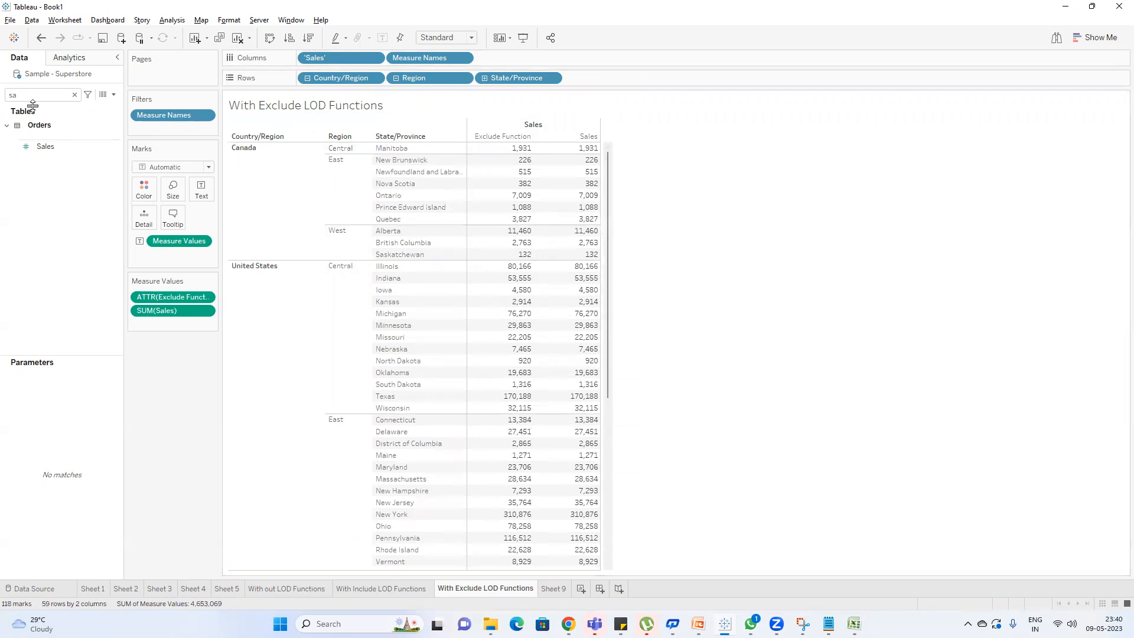
# Clear the field search, create another new worksheet after Sheet 9, and add State/Province to its rows.
pyautogui.click(75, 95)
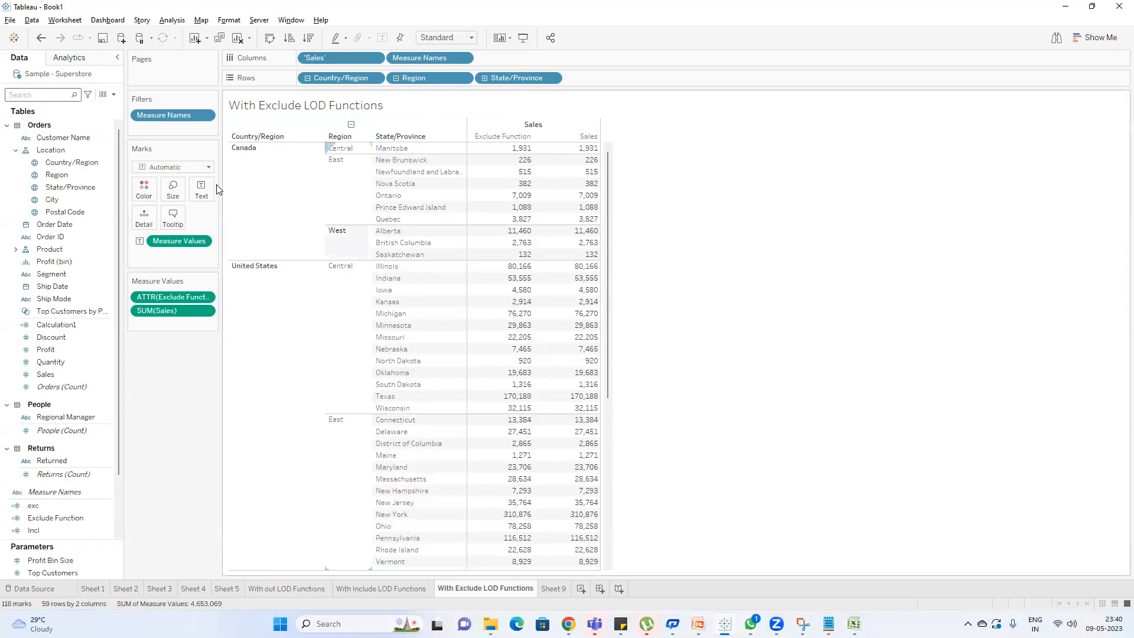
pyautogui.click(553, 589)
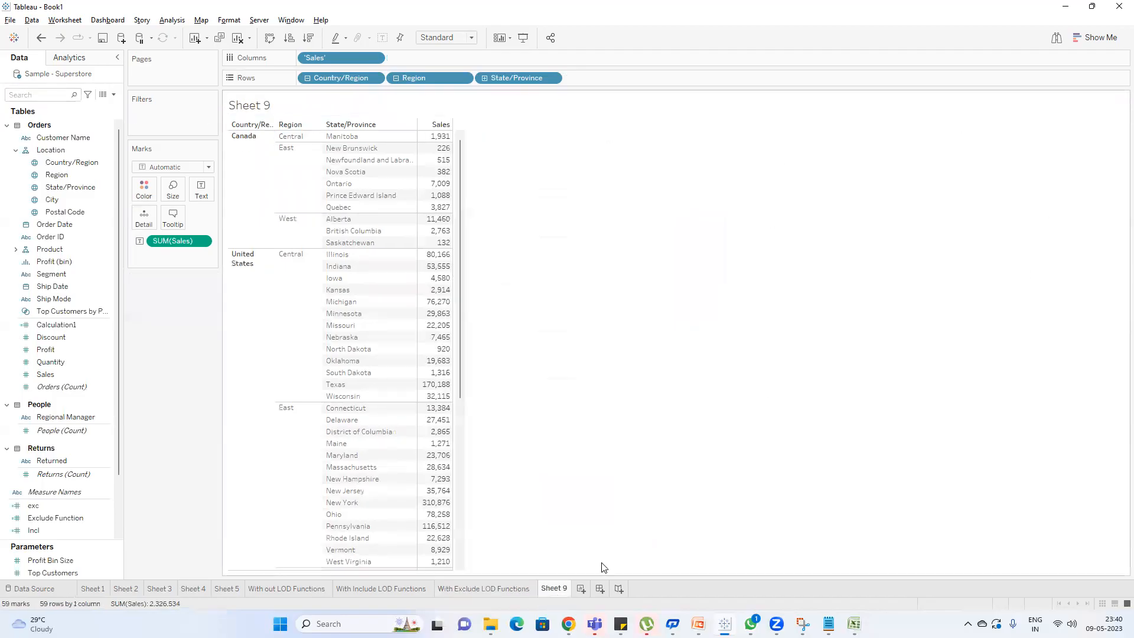
pyautogui.click(582, 589)
pyautogui.click(65, 94)
pyautogui.write('stat')
pyautogui.moveTo(71, 152); pyautogui.dragTo(321, 86)
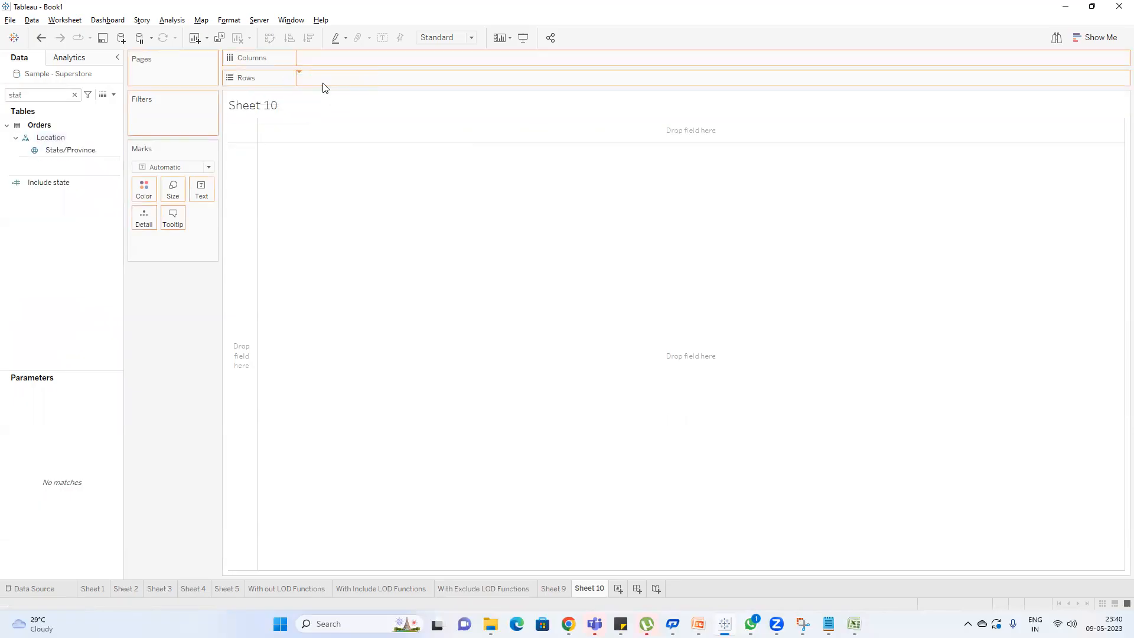
# Find the Sales field and add it to the state table as its measure.
pyautogui.click(74, 95)
pyautogui.write('sa')
pyautogui.moveTo(51, 143); pyautogui.dragTo(367, 200)
# Start a new calculated field and place the cursor in its formula area.
pyautogui.click(113, 94)
pyautogui.click(94, 108)
pyautogui.click(524, 284)
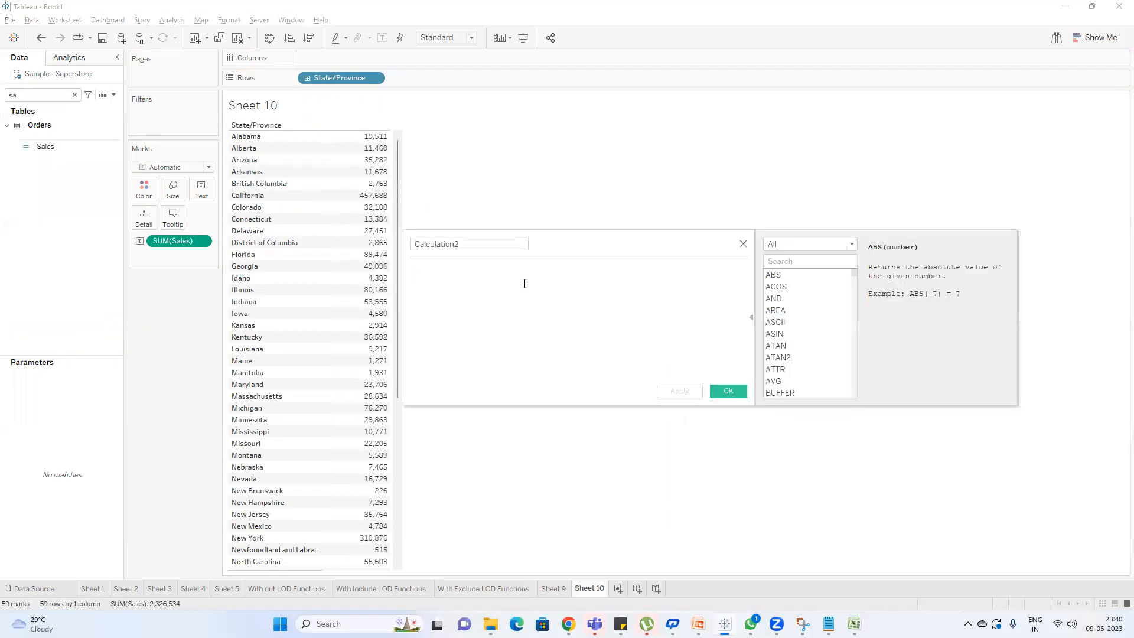
# Begin the new calculated field's formula with the numerator and division sign: SUM([Sales])/.
pyautogui.write('sum')
pyautogui.press('Return')
pyautogui.write('sa')
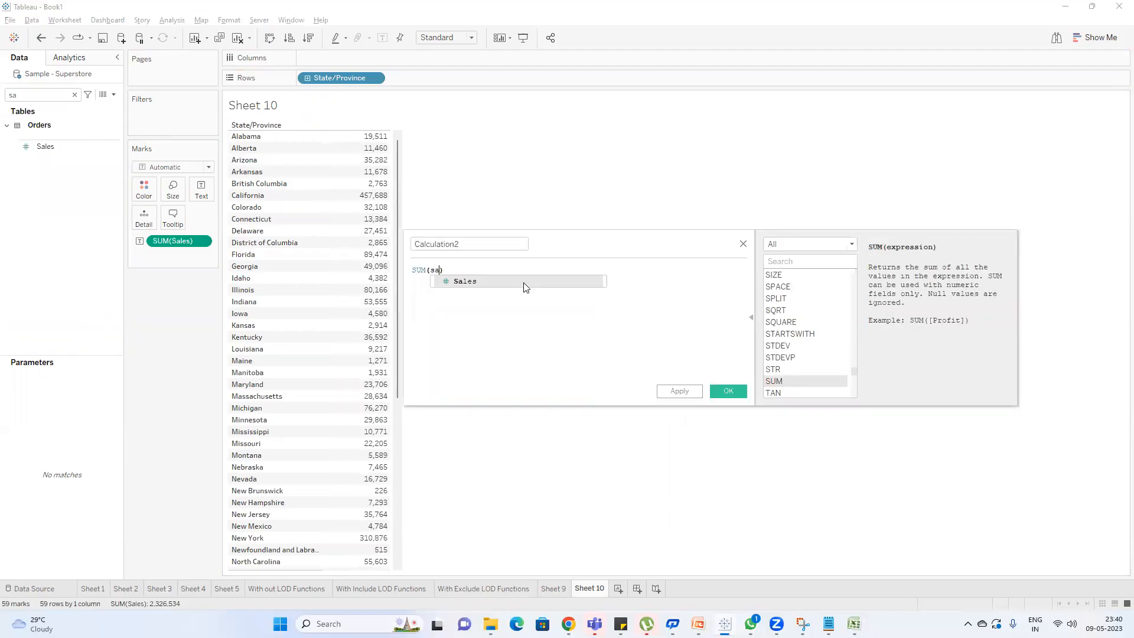
pyautogui.write('l')
pyautogui.click(524, 281)
pyautogui.write('/')
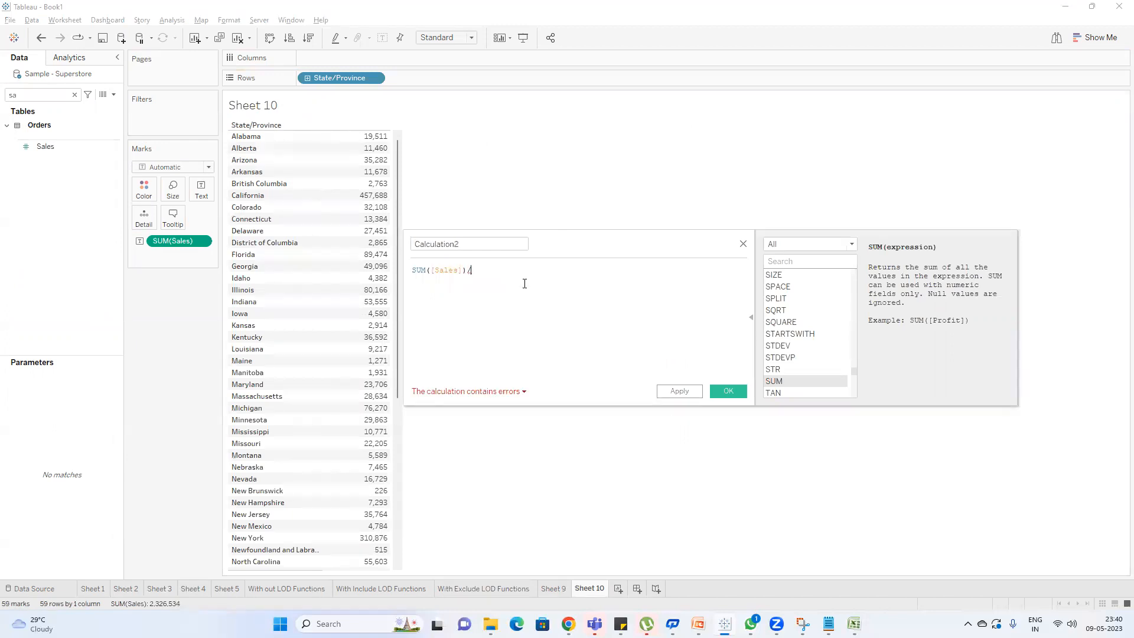
# Add a SUM divisor to the formula containing an EXCLUDE expression on [State/Province].
pyautogui.write('ex')
pyautogui.press('BackSpace')
pyautogui.press('BackSpace')
pyautogui.write('sum')
pyautogui.write('ex')
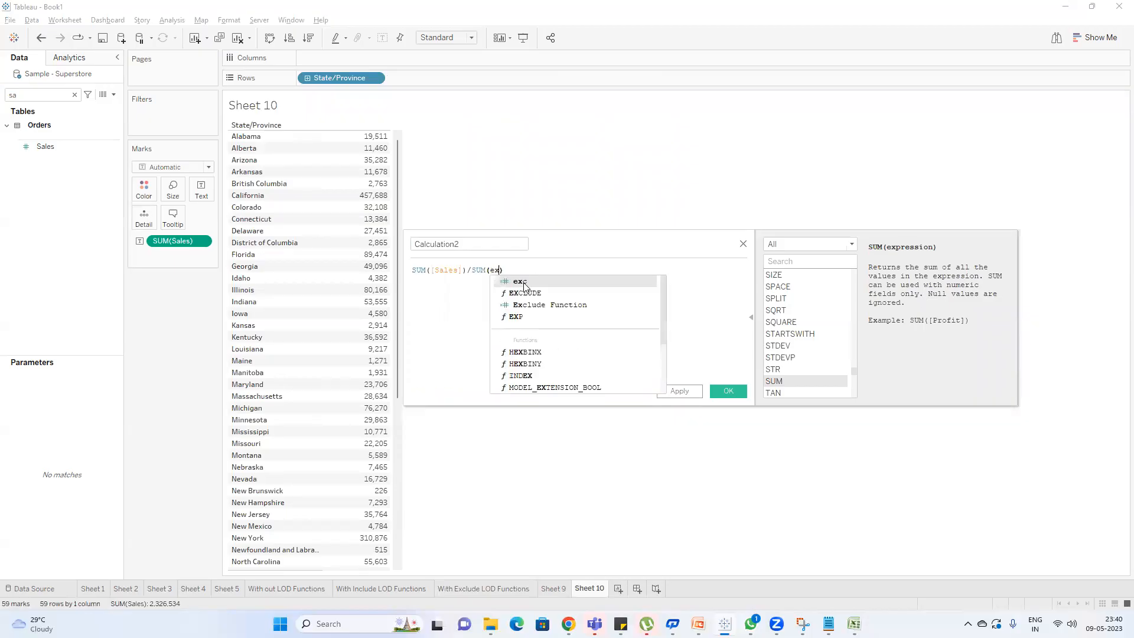
pyautogui.write('c')
pyautogui.press('Return')
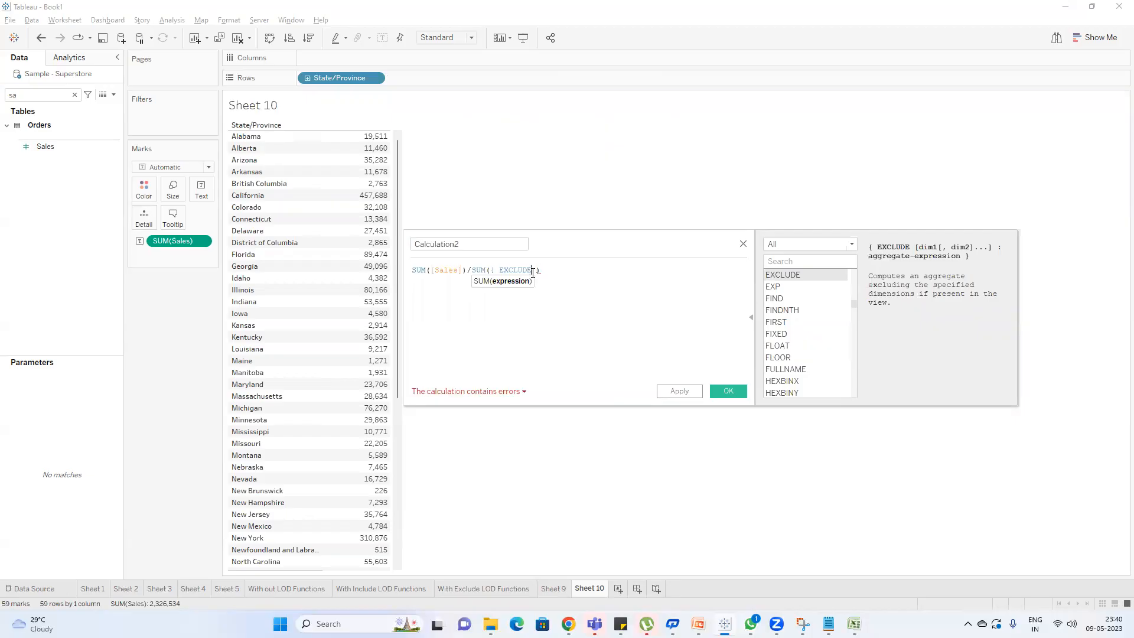
pyautogui.write('sta')
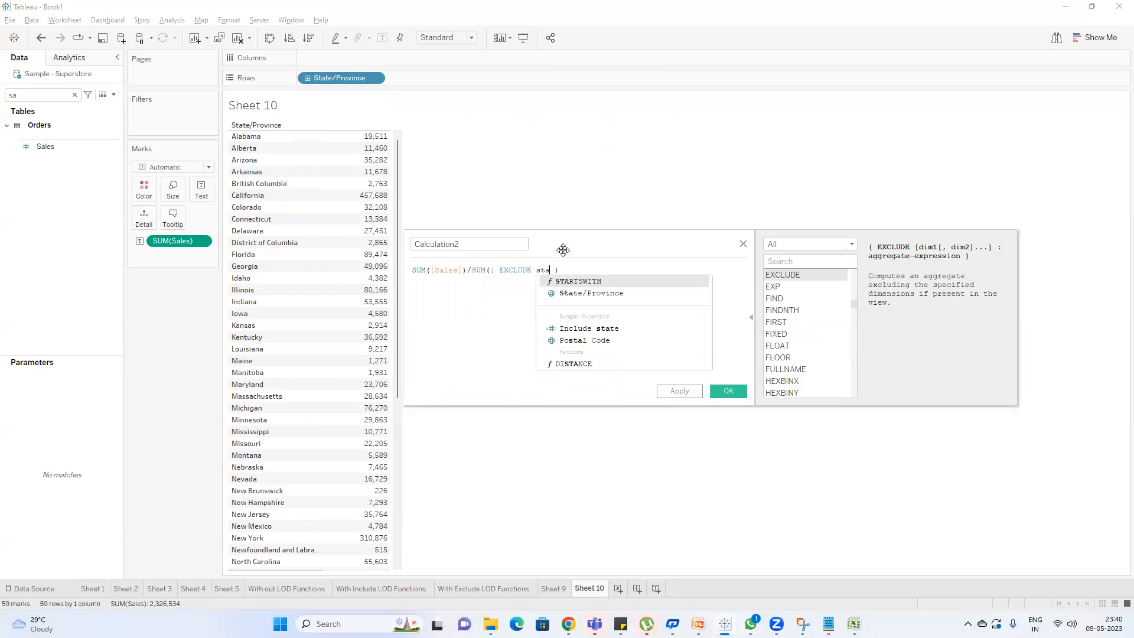
pyautogui.press('Down')
pyautogui.press('Return')
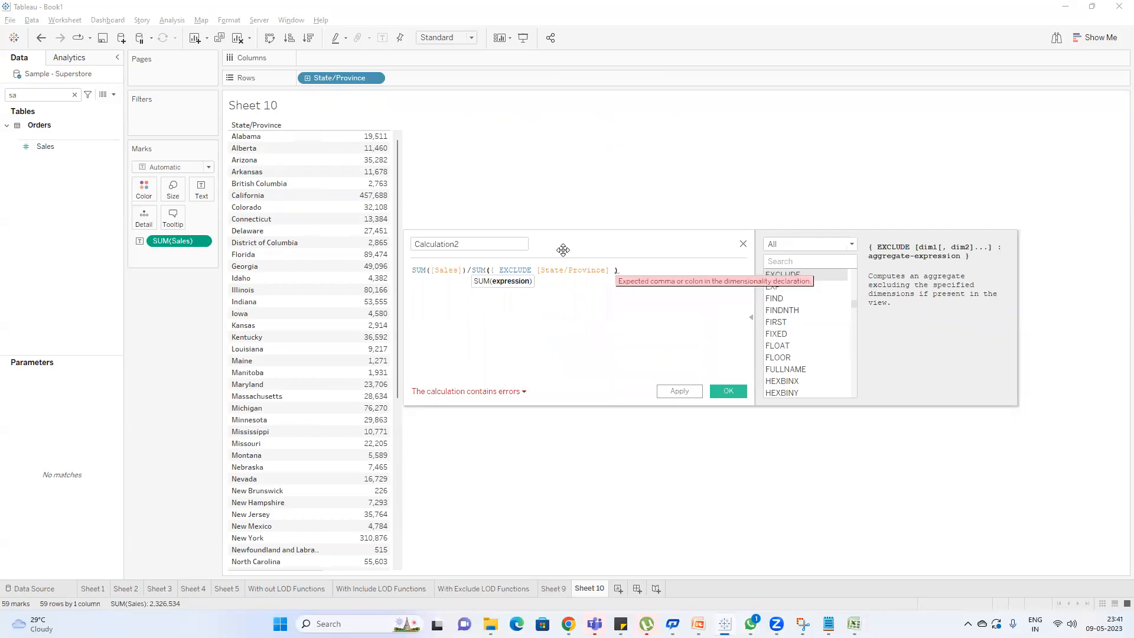
# Complete the EXCLUDE expression with :SUM([Sales]) and correct the closing brackets at the end of the formula.
pyautogui.write(':')
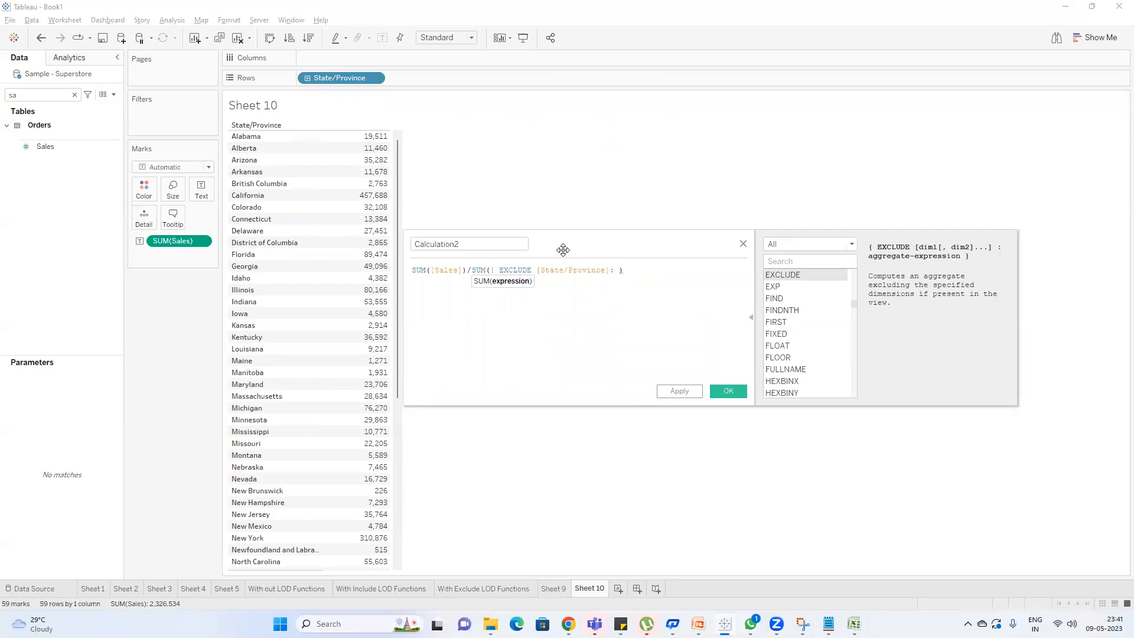
pyautogui.write('SUM(sal')
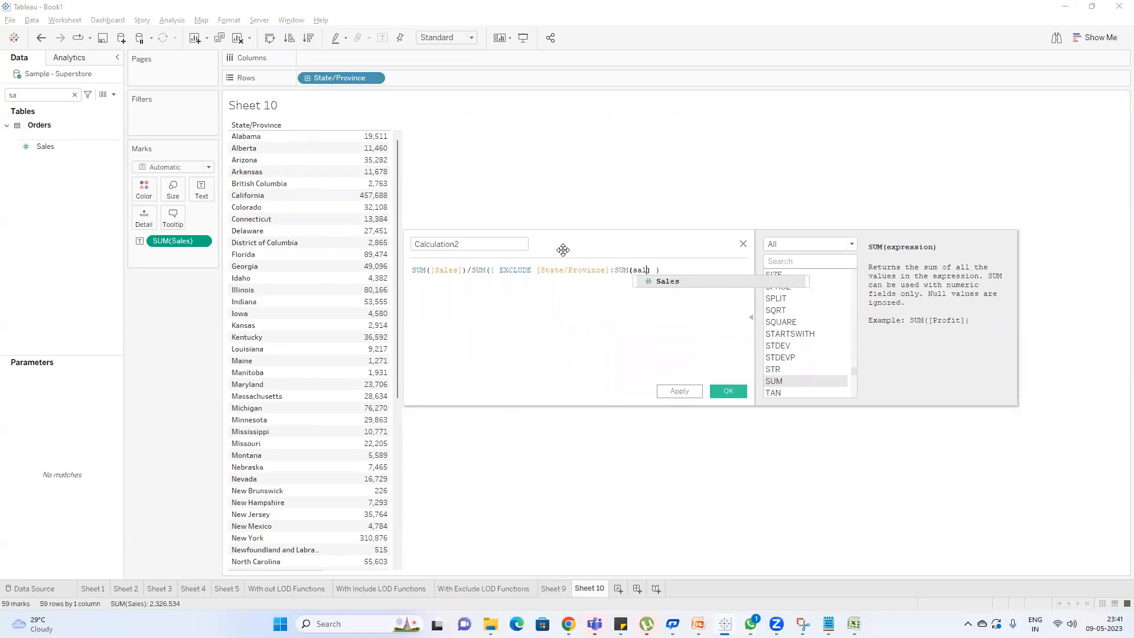
pyautogui.press('Return')
pyautogui.press('End')
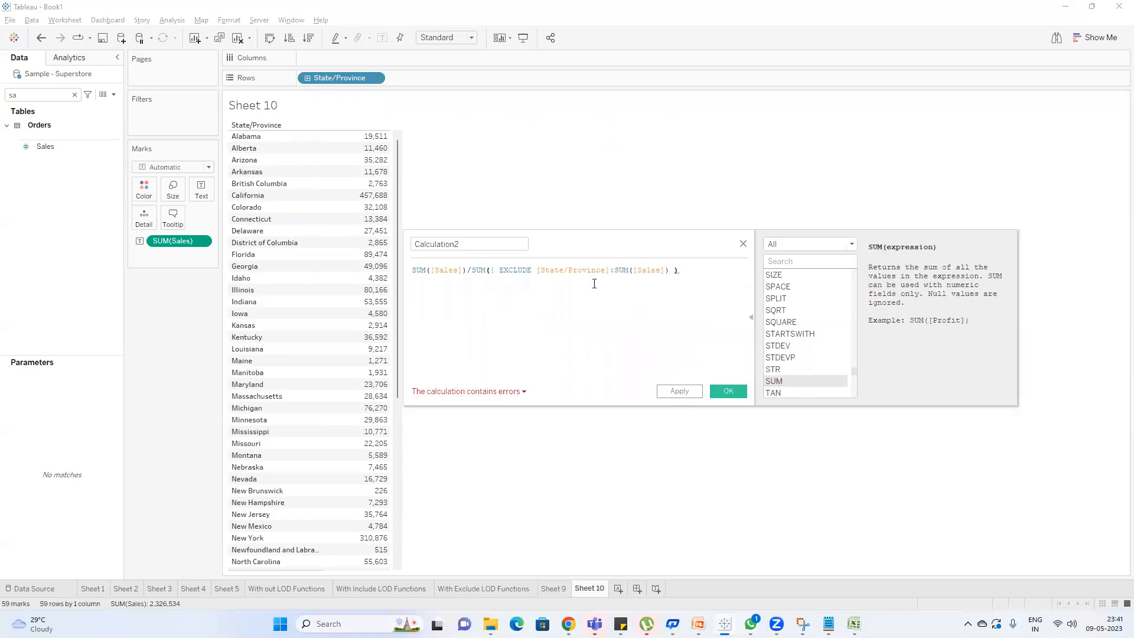
pyautogui.write('}')
pyautogui.click(674, 270)
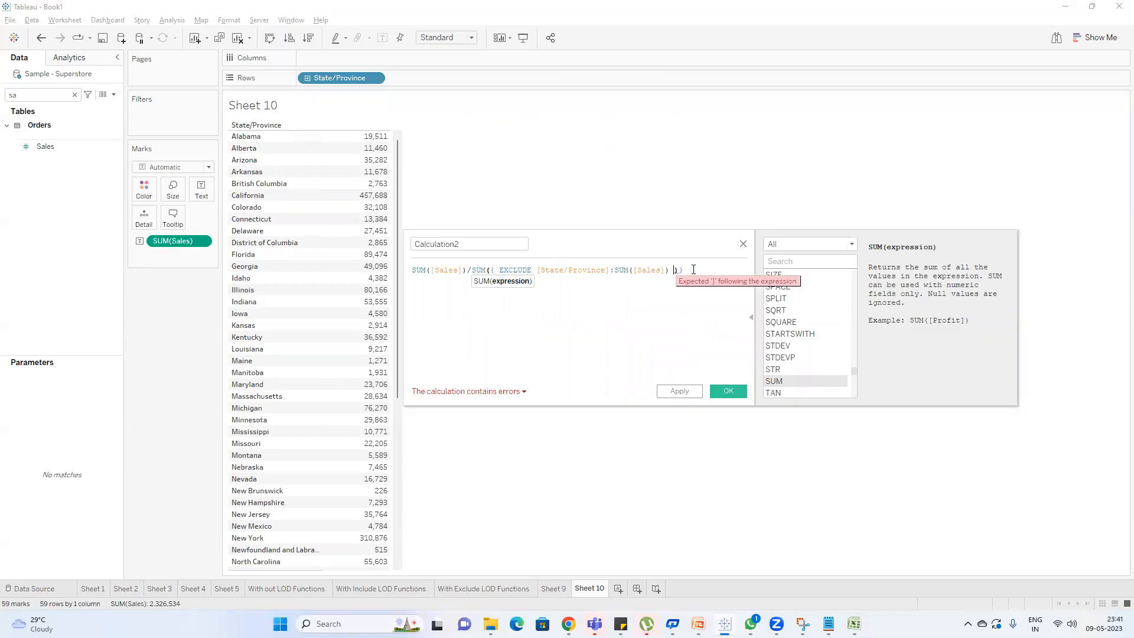
pyautogui.write('}')
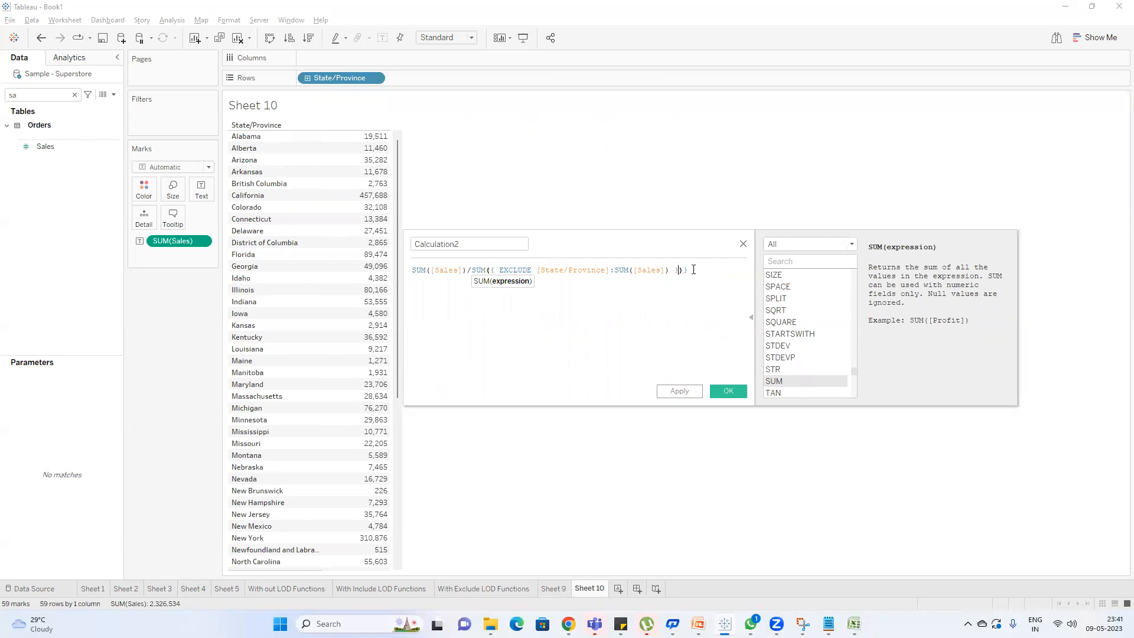
pyautogui.click(685, 271)
pyautogui.press('BackSpace')
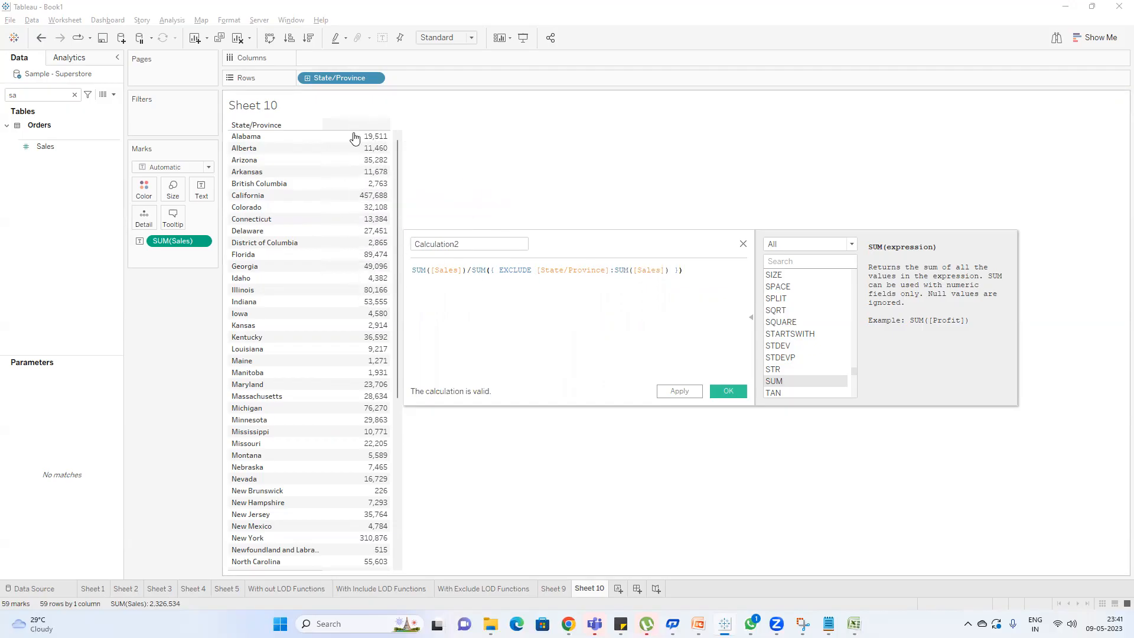
# Take State/Province off the rows to check the overall sales figure, and undo the removal.
pyautogui.moveTo(348, 79); pyautogui.dragTo(519, 126)
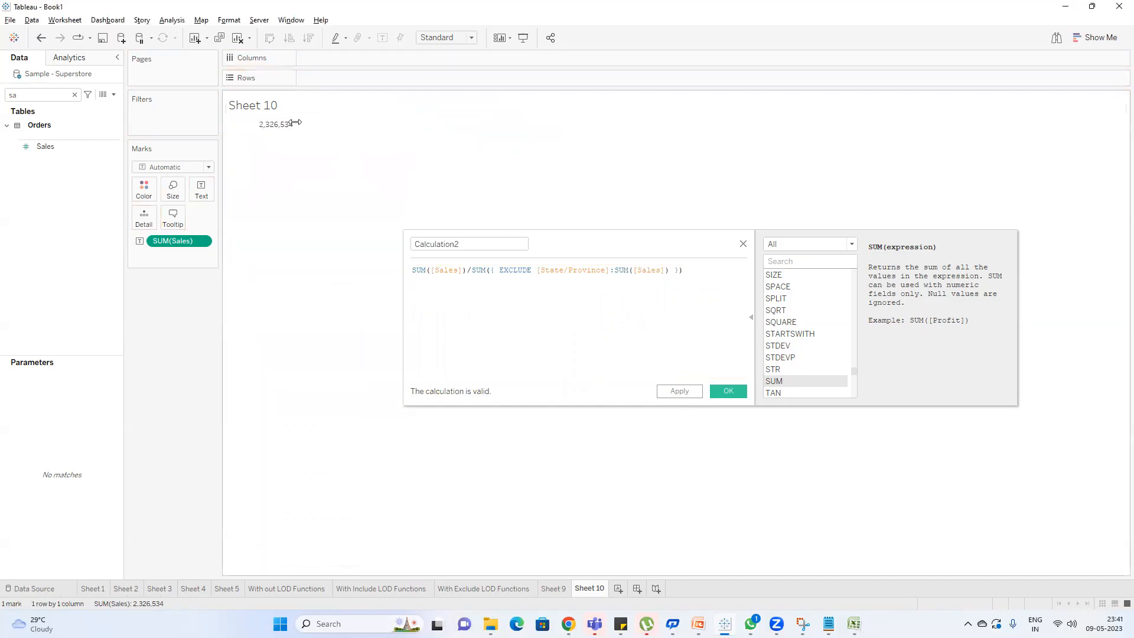
pyautogui.moveTo(260, 129)
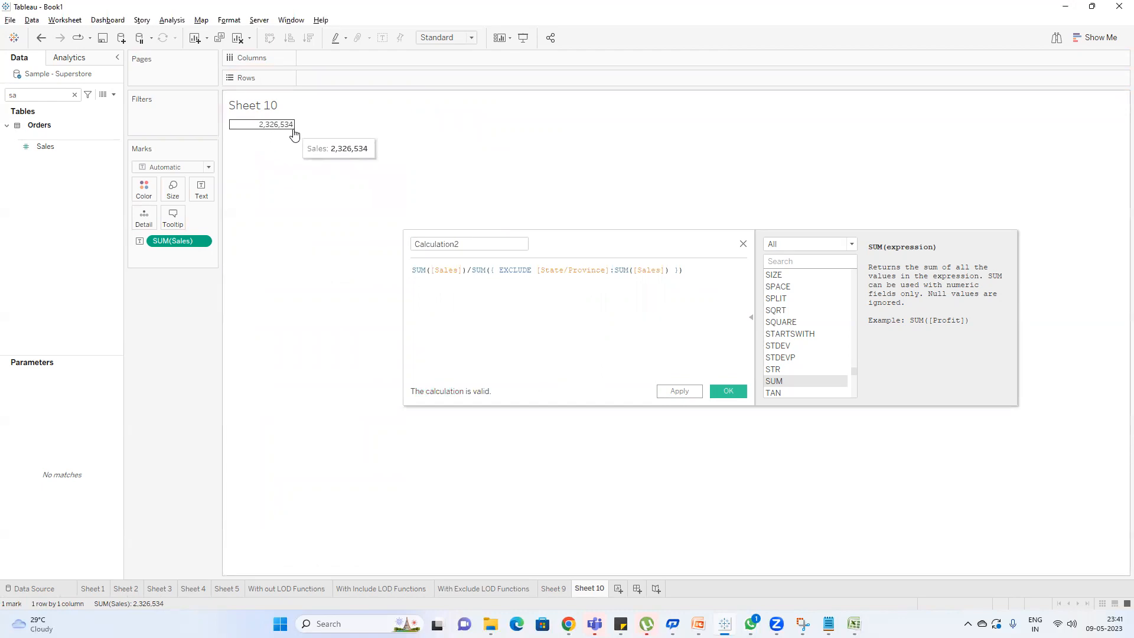
pyautogui.hotkey('ctrl', 'z')
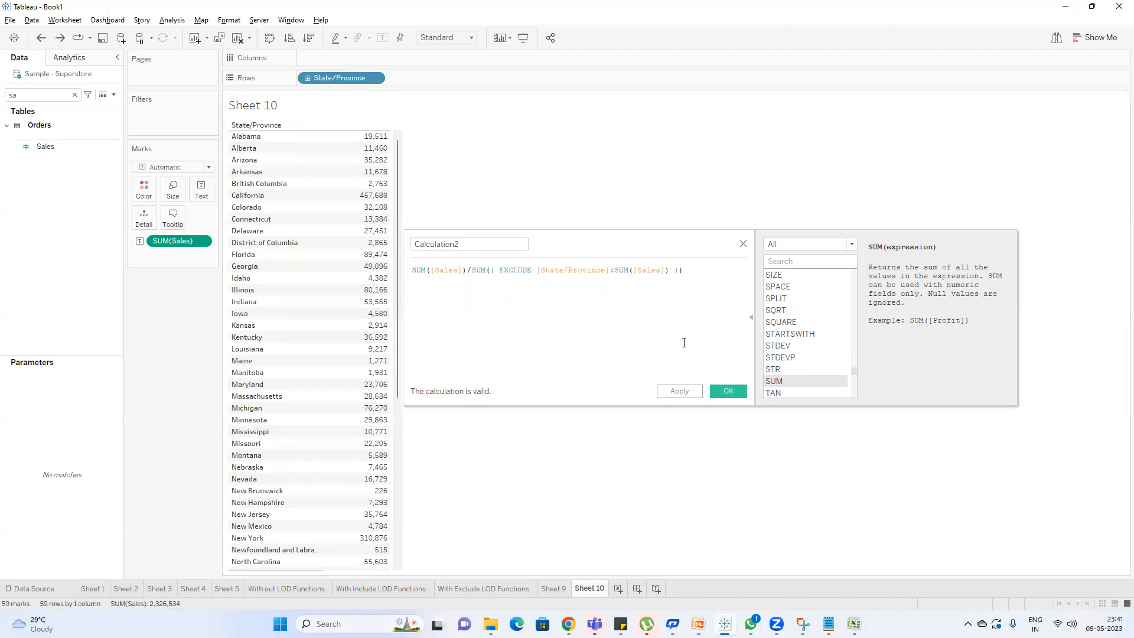
# Name the calculated field % of Total and save it.
pyautogui.click(473, 247)
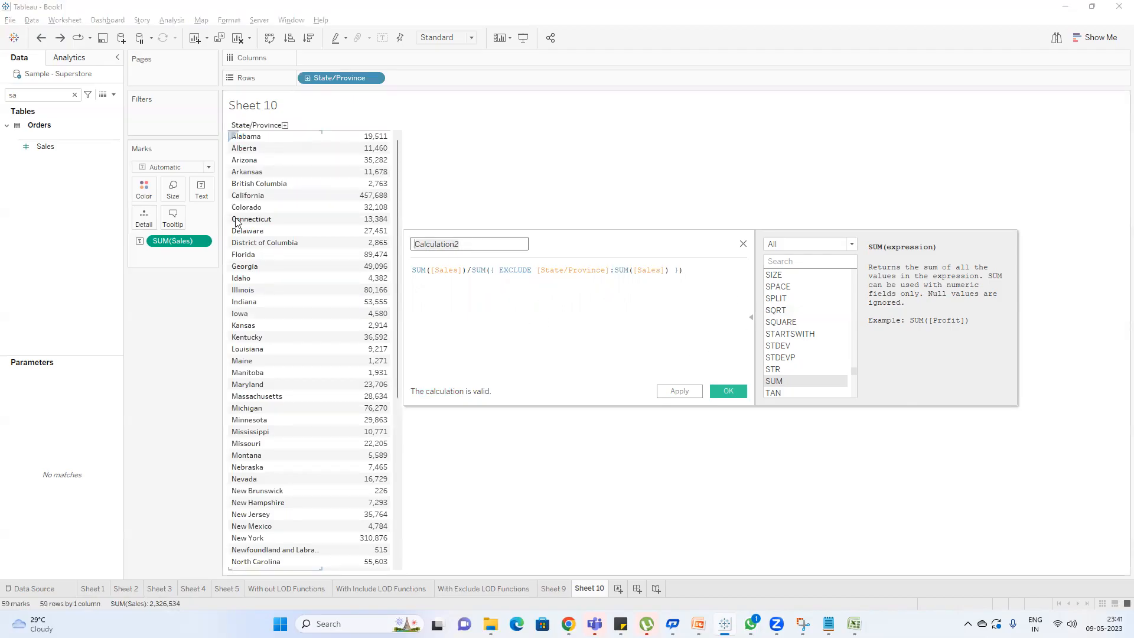
pyautogui.write('% of Total')
pyautogui.click(731, 392)
# Search the data fields for tota and add the % of Total field to the state table.
pyautogui.click(48, 95)
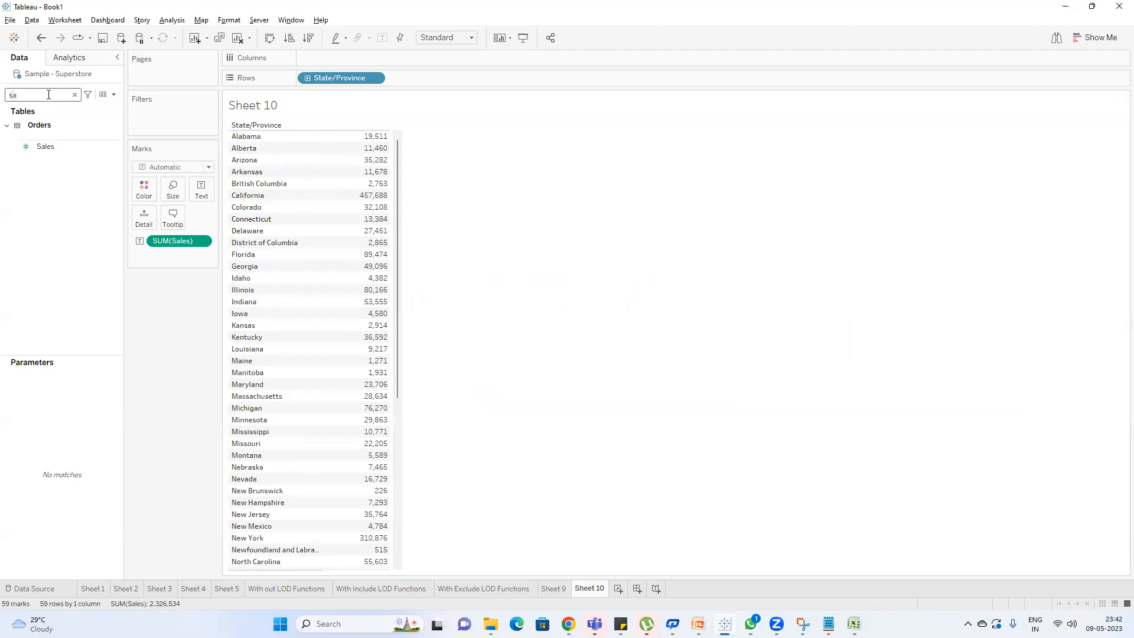
pyautogui.press('BackSpace')
pyautogui.press('BackSpace')
pyautogui.write('per')
pyautogui.press('BackSpace')
pyautogui.press('BackSpace')
pyautogui.press('BackSpace')
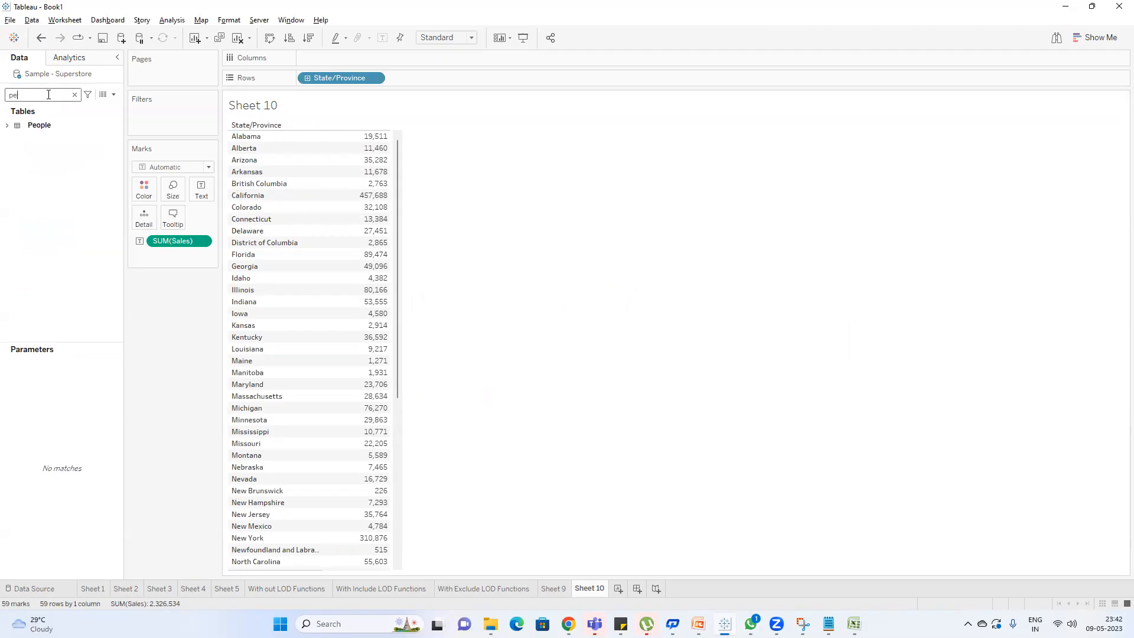
pyautogui.write('tota')
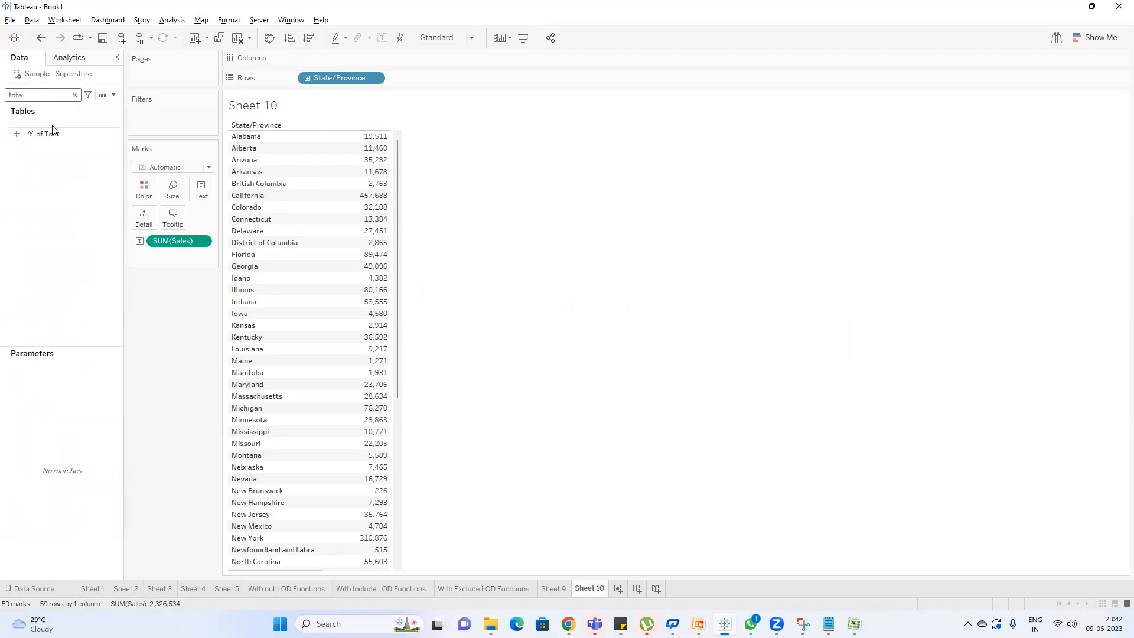
pyautogui.doubleClick(51, 129)
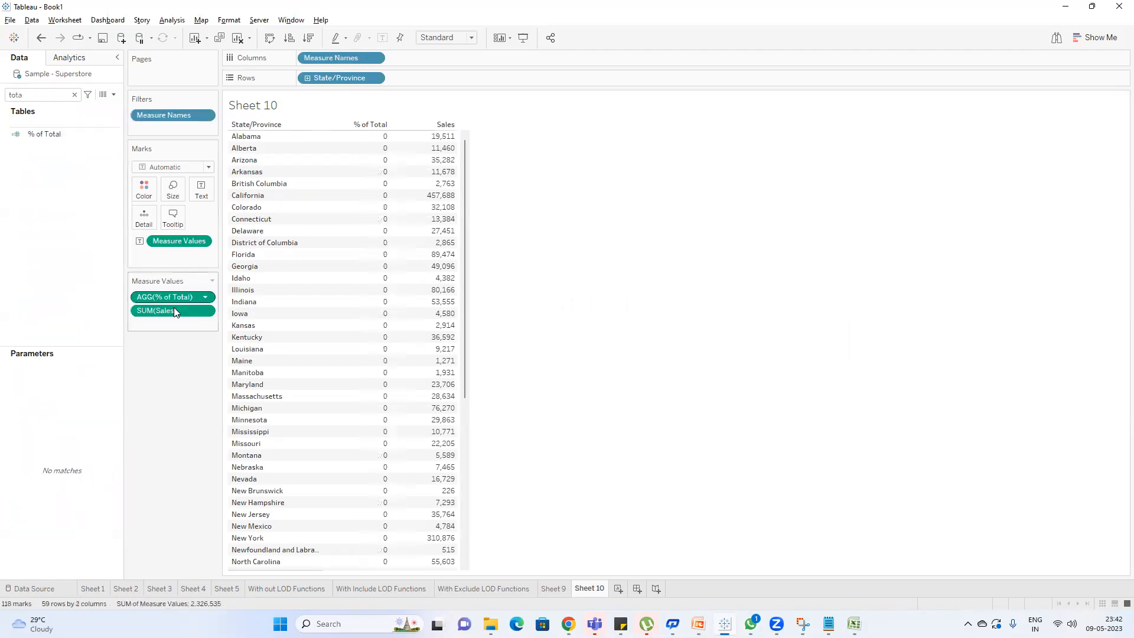
# Format the % of Total measure in the table as a percentage with one decimal place.
pyautogui.rightClick(178, 302)
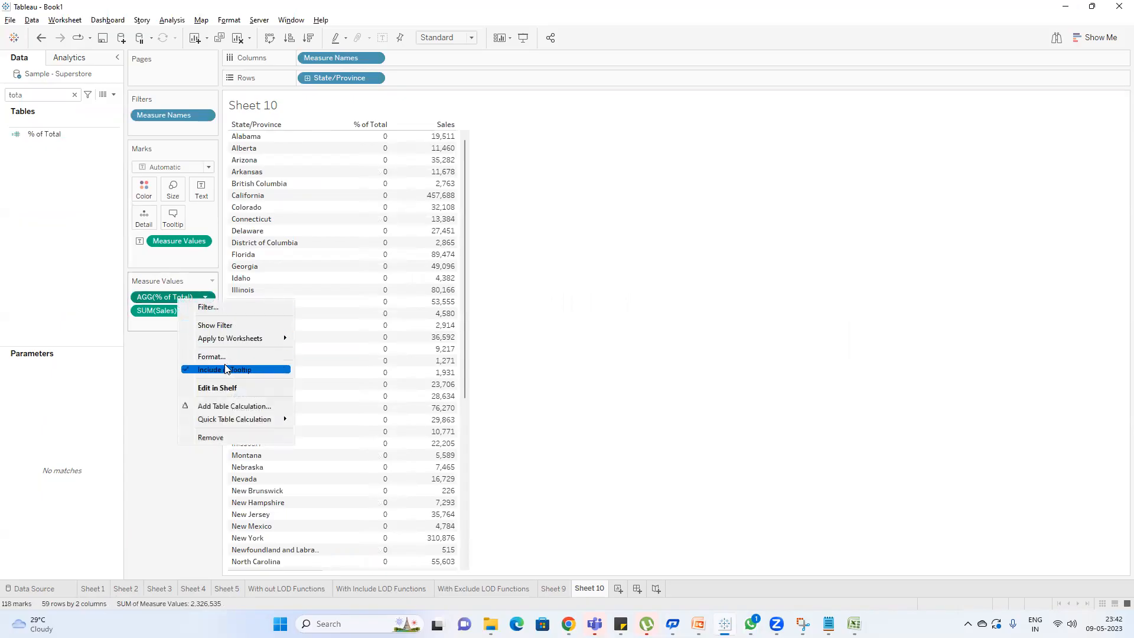
pyautogui.click(201, 362)
pyautogui.click(94, 132)
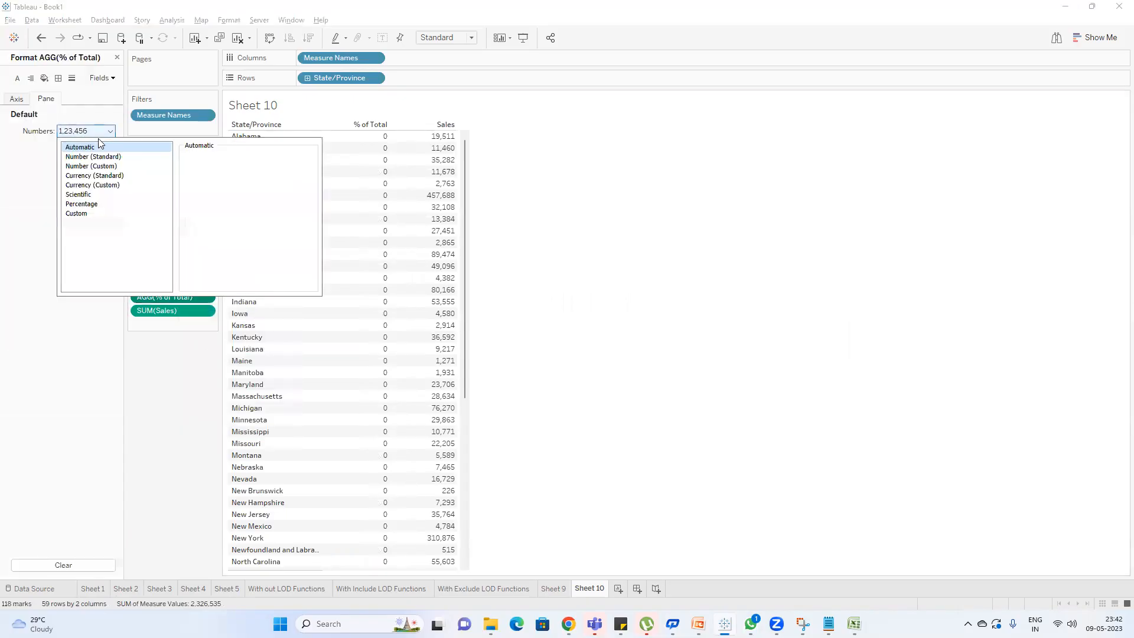
pyautogui.click(93, 205)
pyautogui.click(217, 173)
pyautogui.click(643, 231)
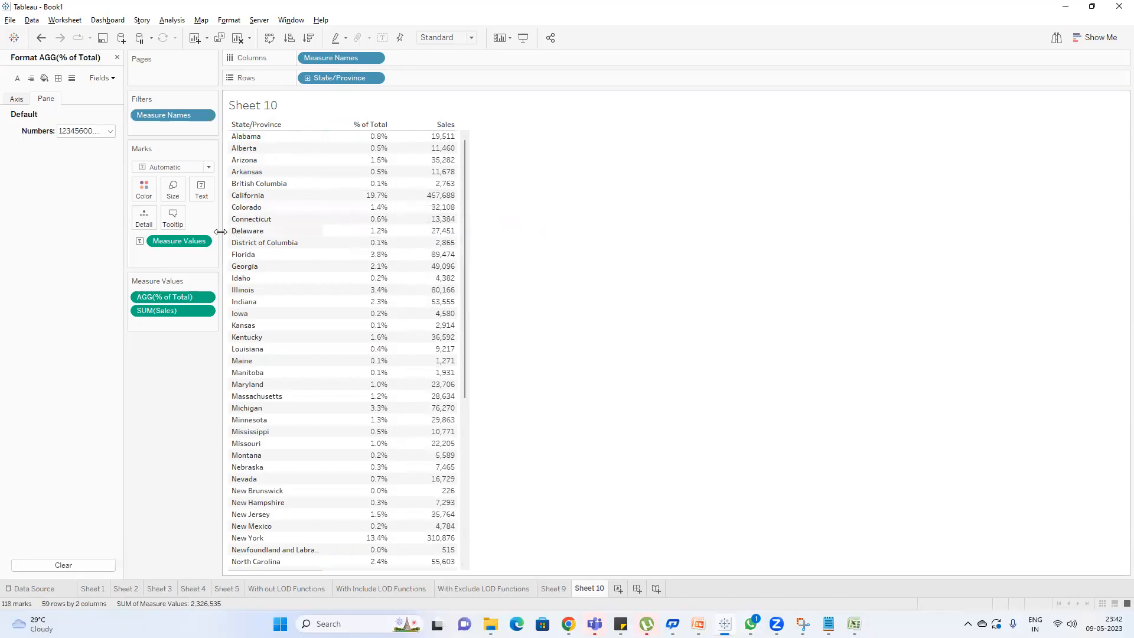
pyautogui.moveTo(220, 231); pyautogui.dragTo(256, 232)
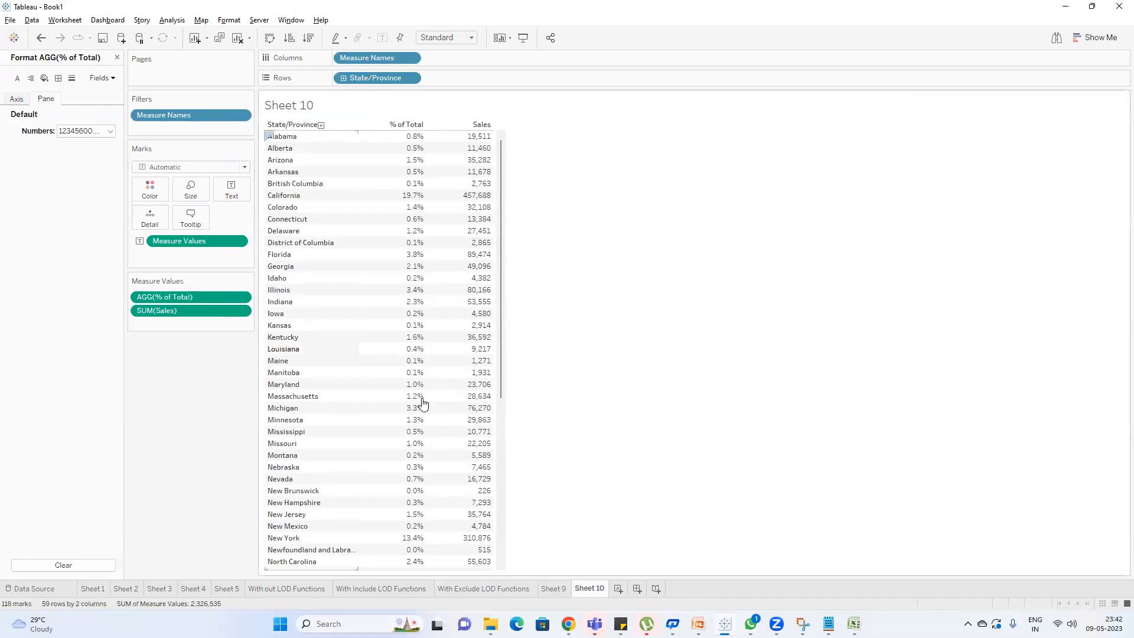
# On the With Exclude LOD Functions sheet, close the formatting options and add City to the rows after State/Province.
pyautogui.click(393, 595)
pyautogui.click(460, 593)
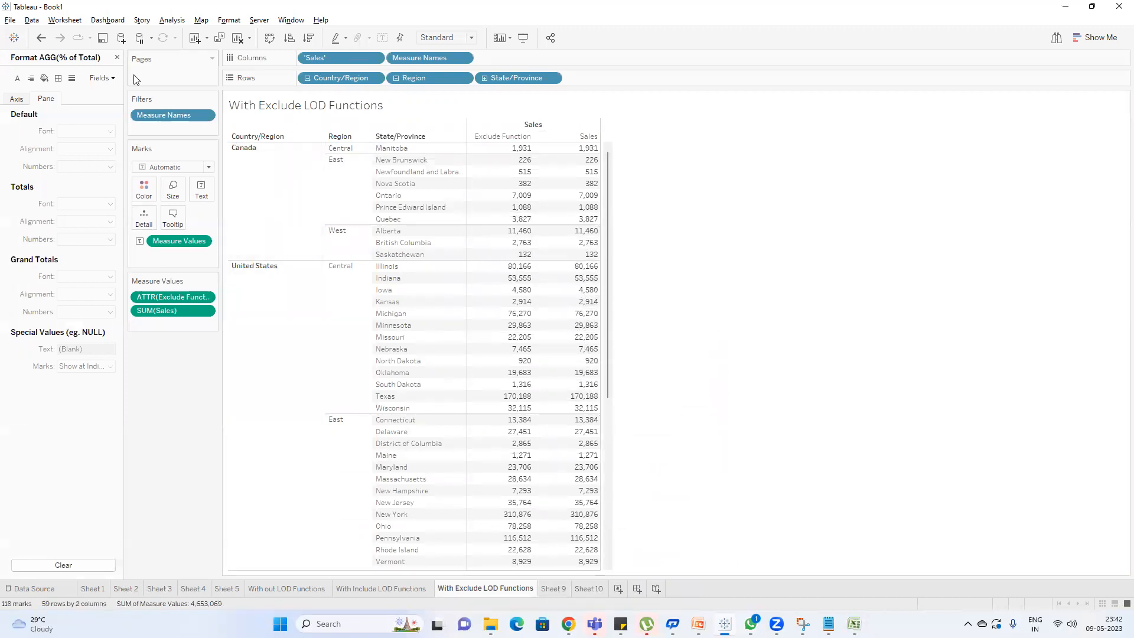
pyautogui.click(117, 57)
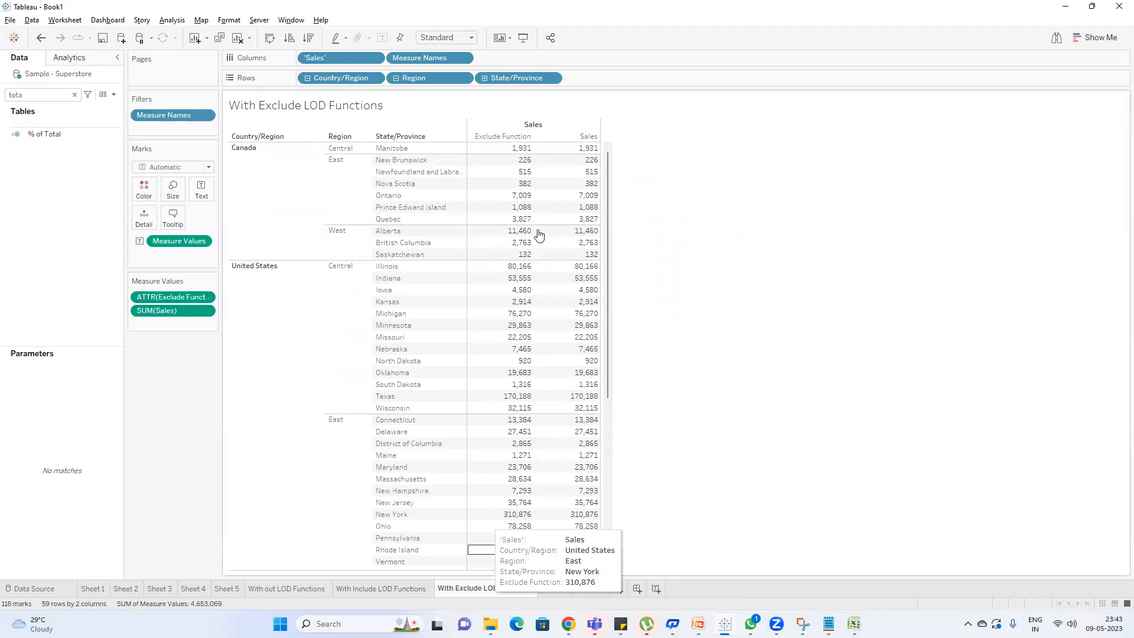
pyautogui.doubleClick(600, 78)
pyautogui.write('[City]')
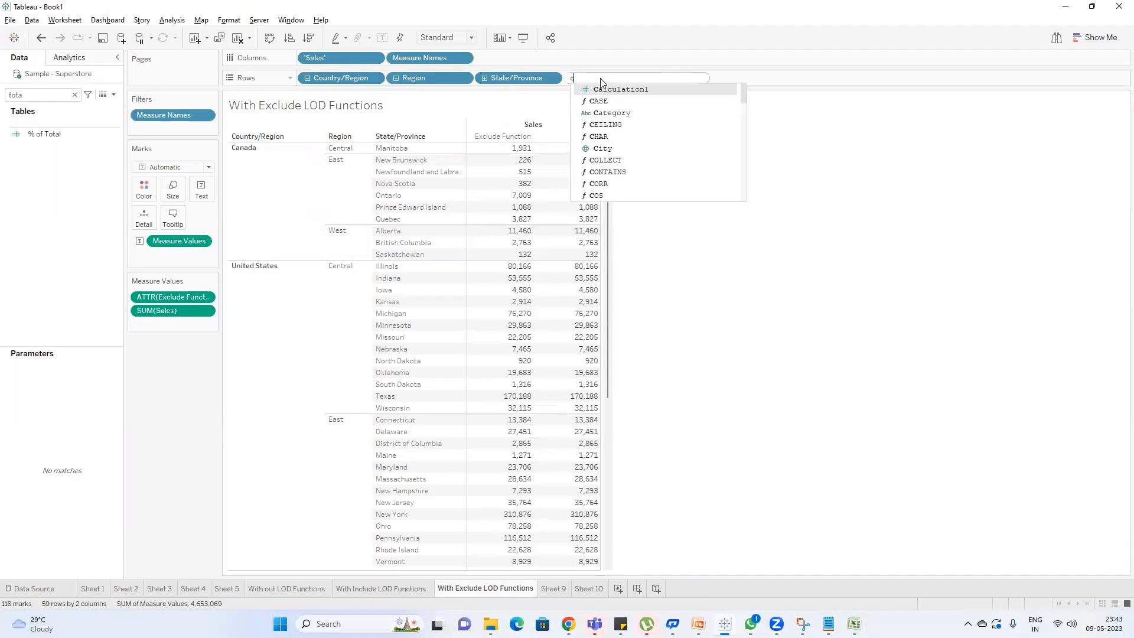
pyautogui.press('Return')
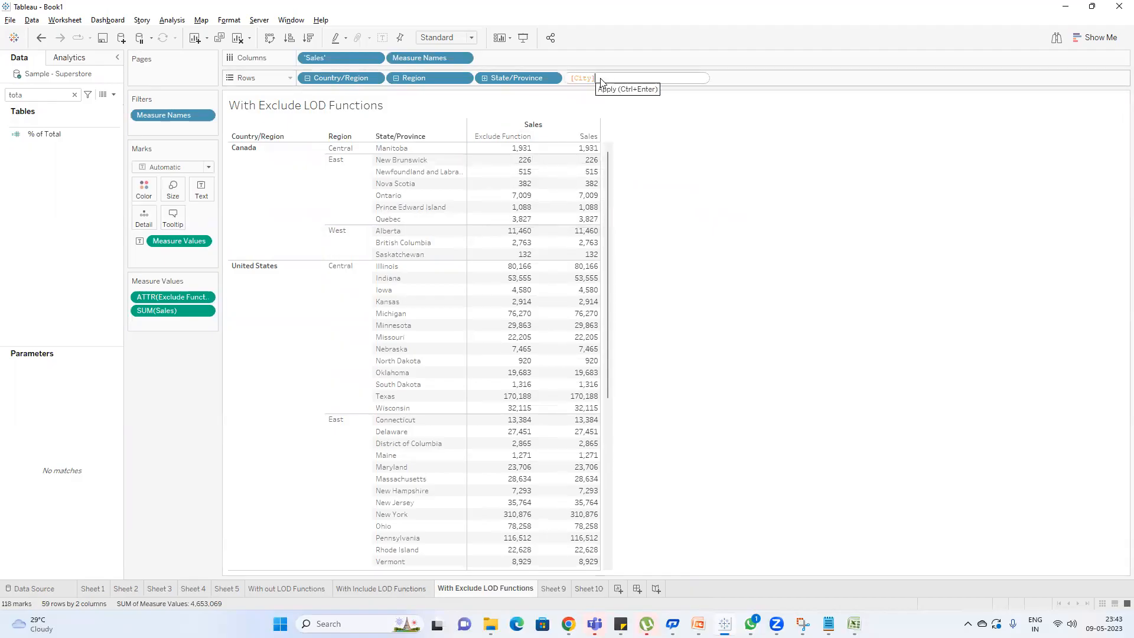
pyautogui.press('Return')
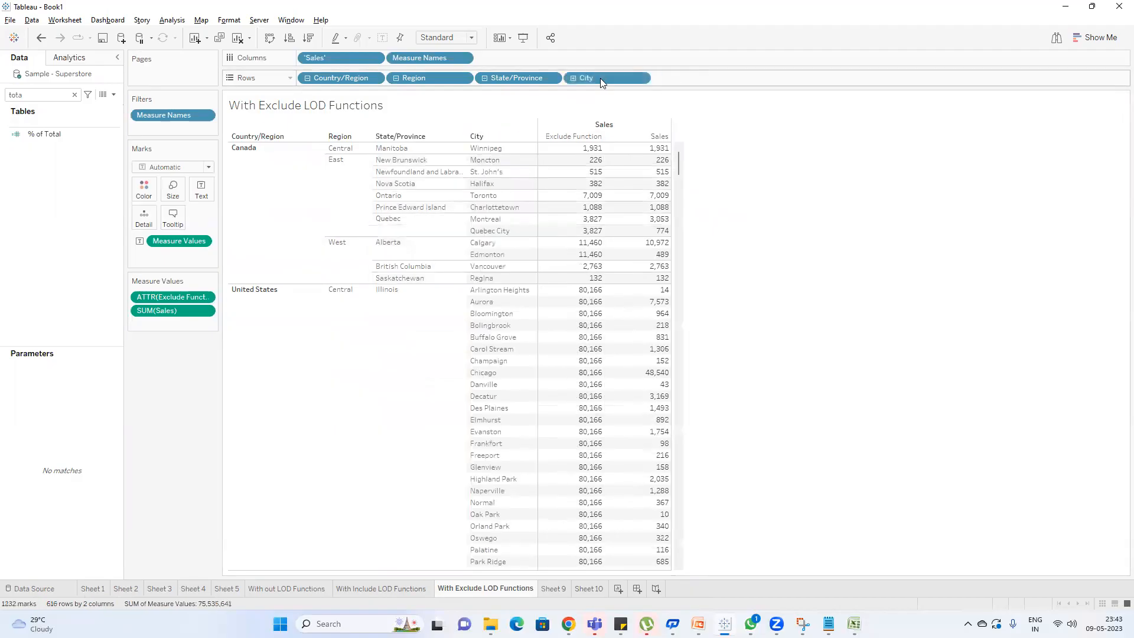
# Create a calculated field with the formula SUM([Sales])/ATTR([Exclude Function]).
pyautogui.click(114, 94)
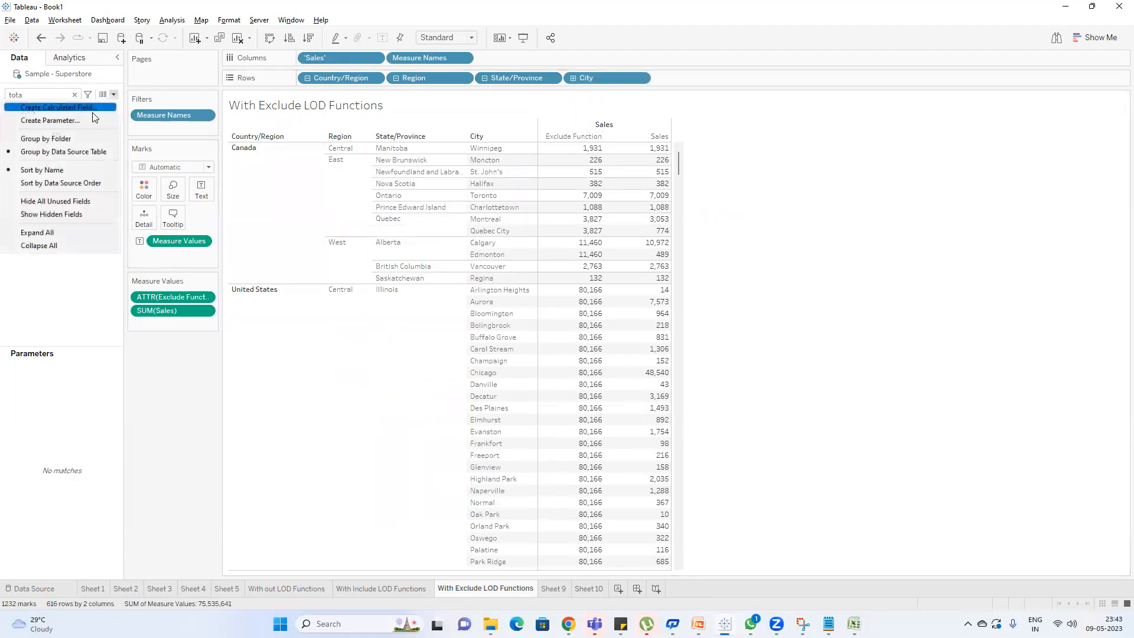
pyautogui.click(89, 105)
pyautogui.write('s')
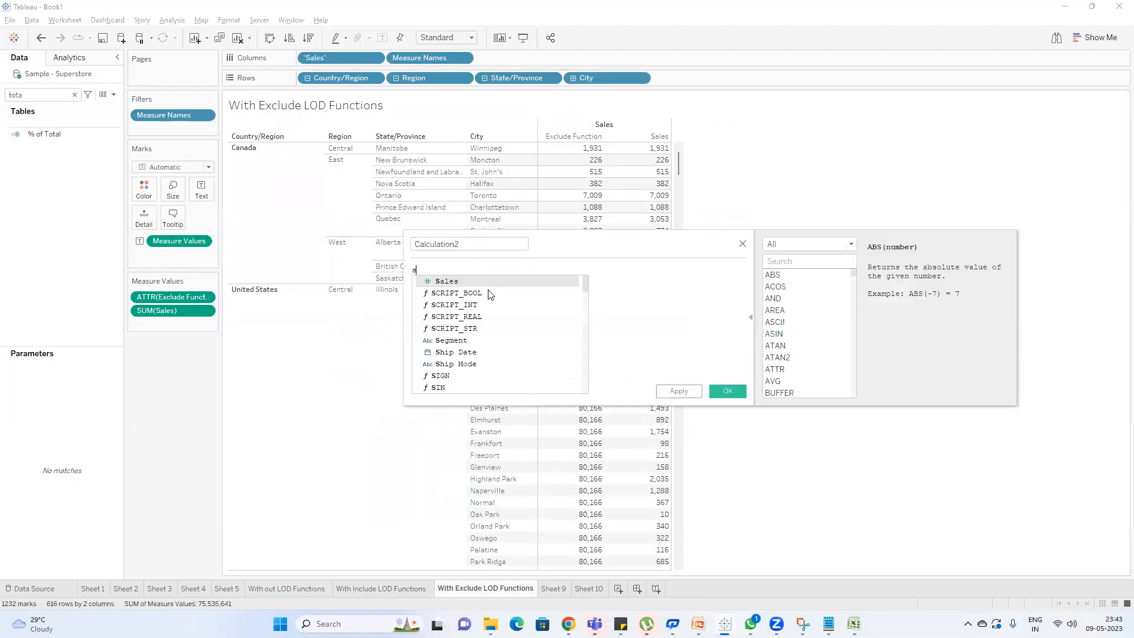
pyautogui.write('um')
pyautogui.press('Return')
pyautogui.write('sal')
pyautogui.press('Return')
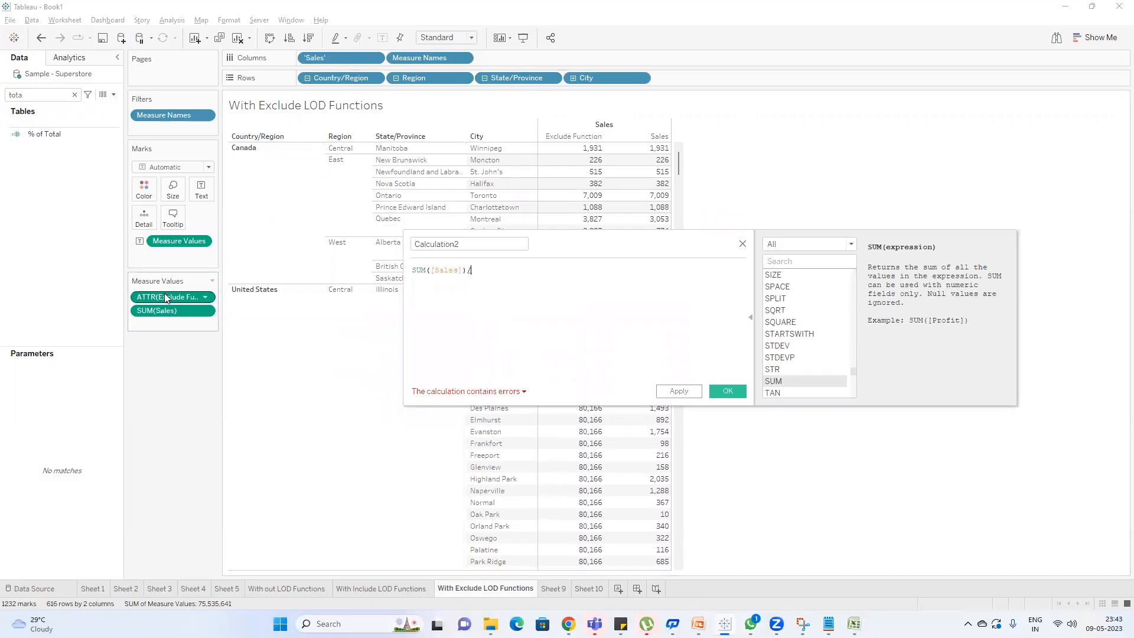
pyautogui.moveTo(166, 299); pyautogui.dragTo(512, 280)
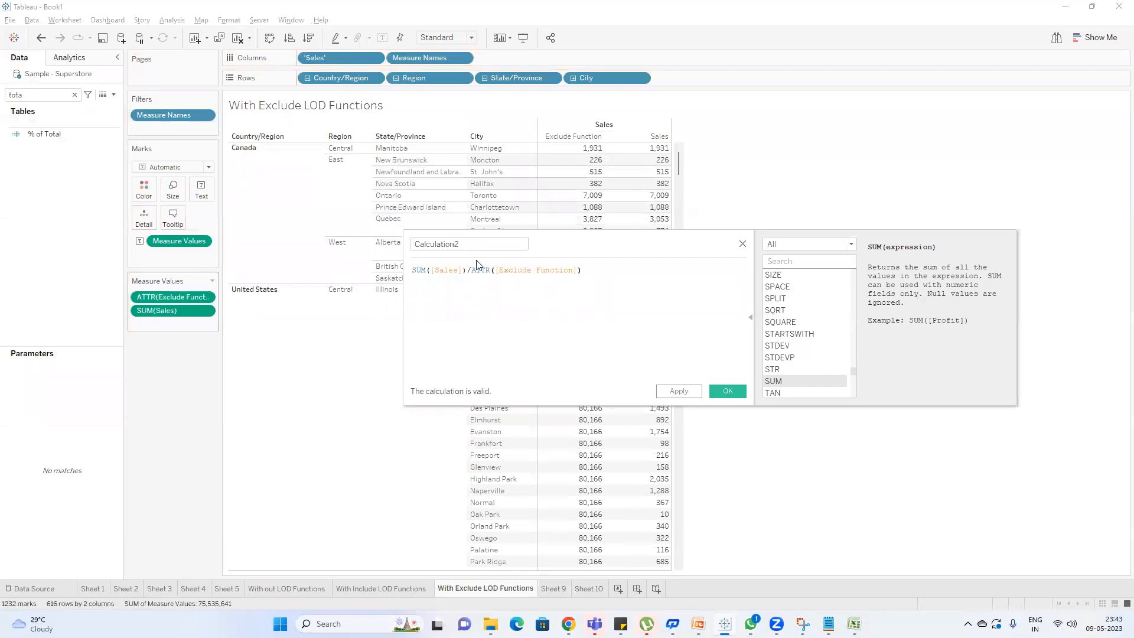
# Name the calculated field as % of total only based on the state level, and save it.
pyautogui.write('% of total only based on')
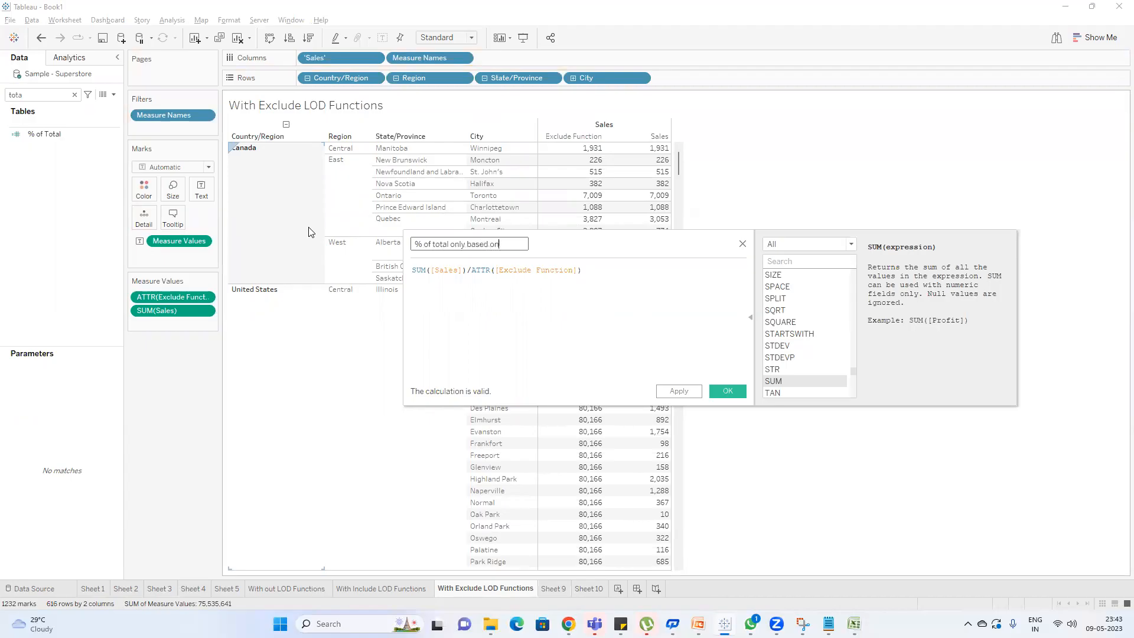
pyautogui.write('and')
pyautogui.press('BackSpace')
pyautogui.press('BackSpace')
pyautogui.press('BackSpace')
pyautogui.press('BackSpace')
pyautogui.press('BackSpace')
pyautogui.press('BackSpace')
pyautogui.write('e level')
pyautogui.click(726, 391)
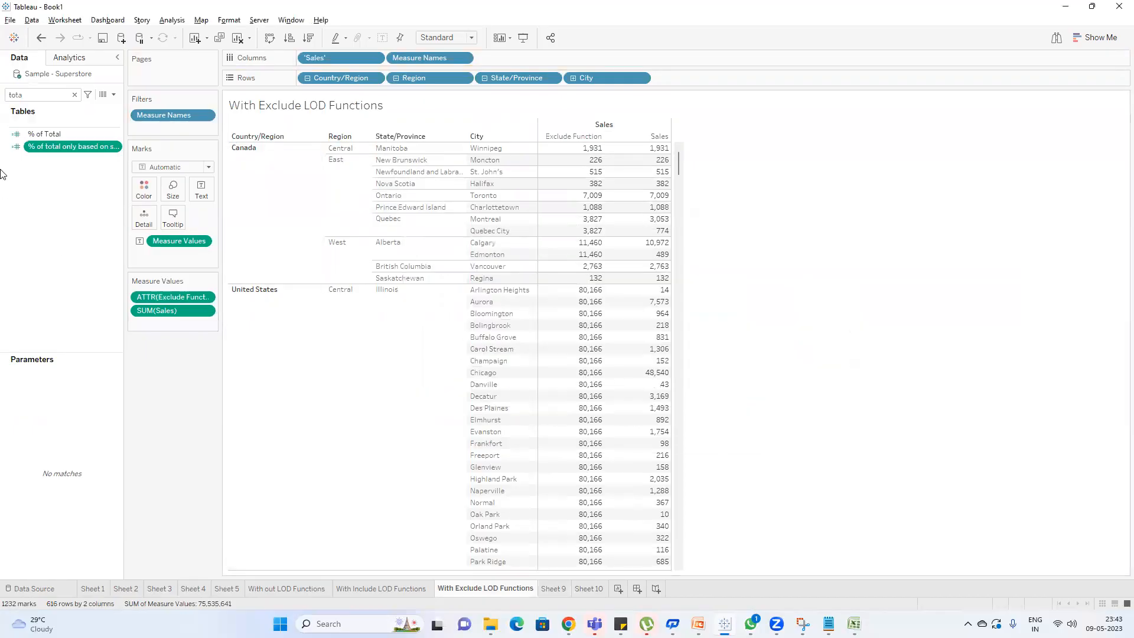
# Add the % of total only based on state level measure to the With Exclude LOD Functions table.
pyautogui.doubleClick(63, 143)
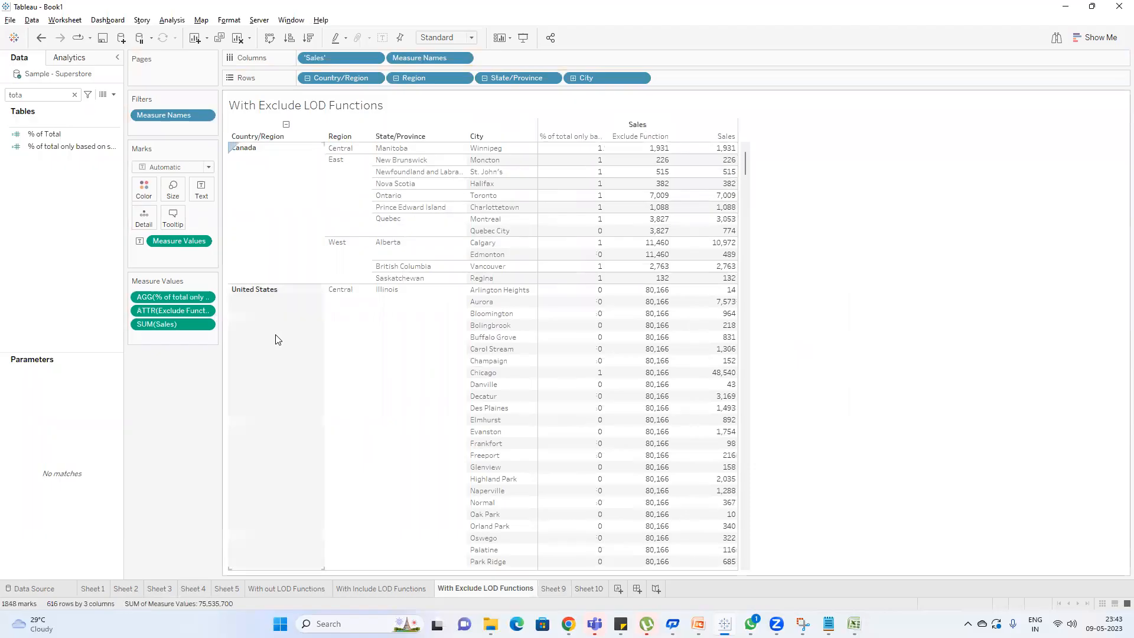
pyautogui.rightClick(177, 323)
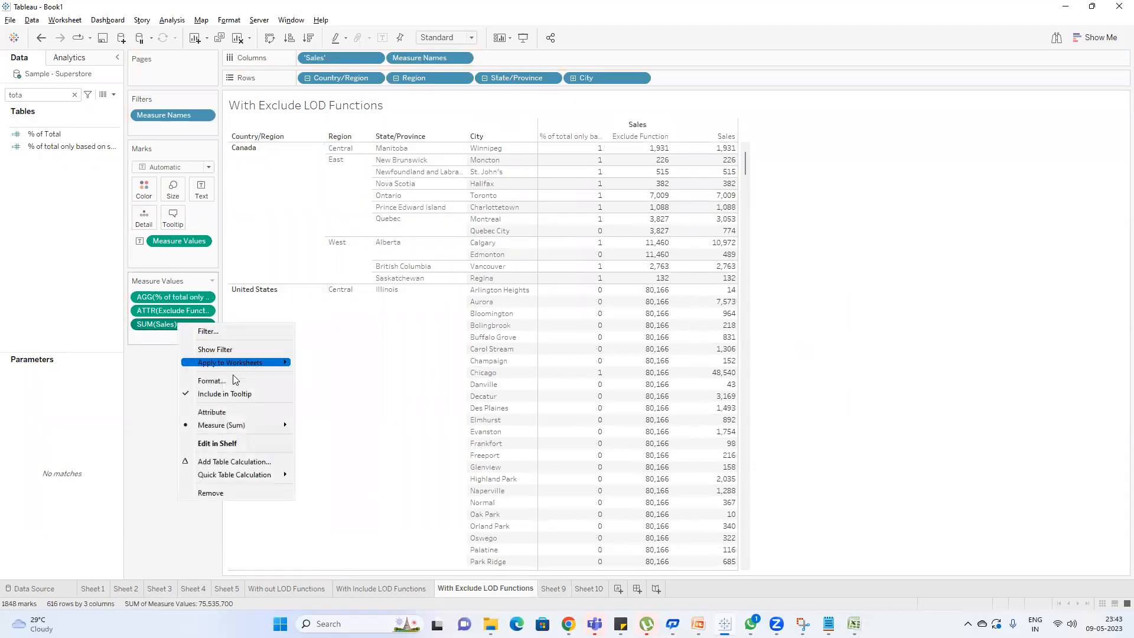
pyautogui.click(230, 381)
pyautogui.click(83, 131)
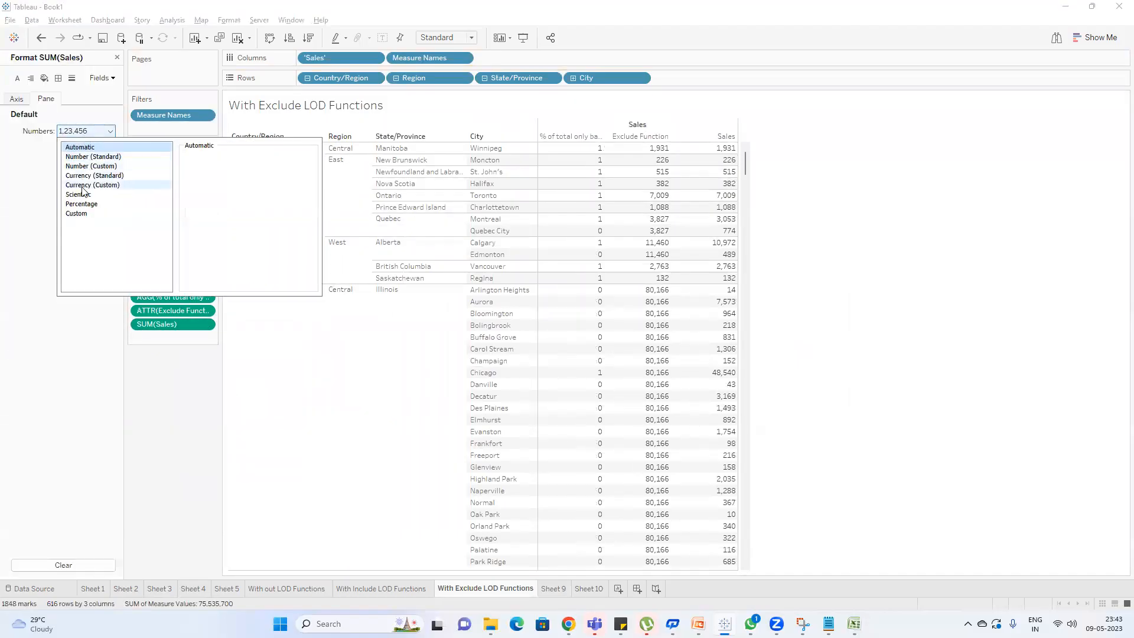
pyautogui.click(86, 204)
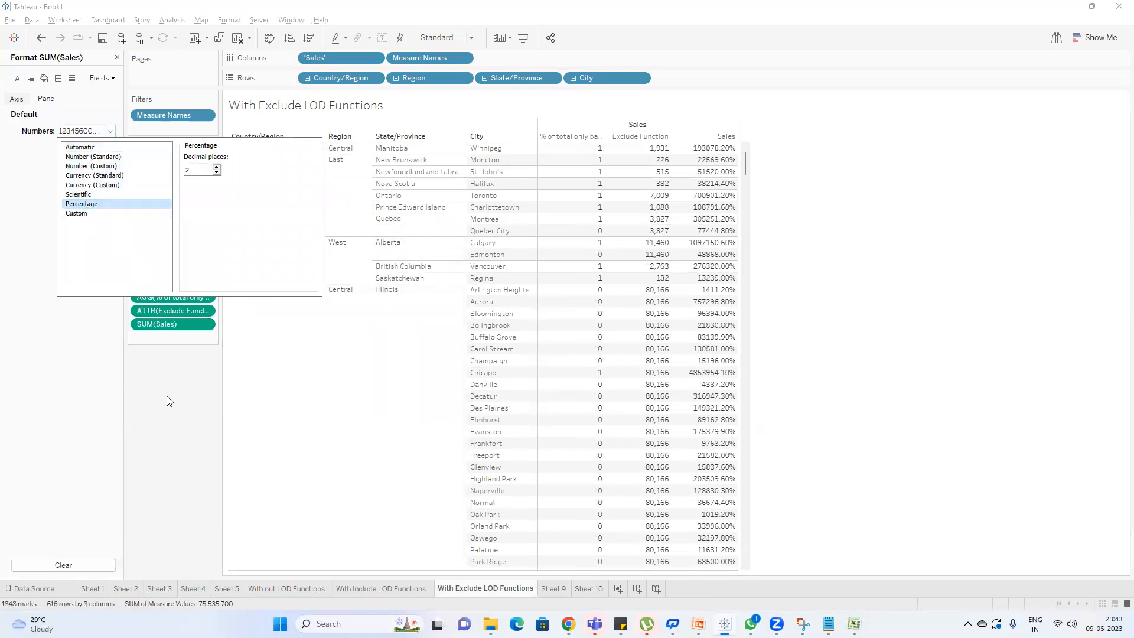
pyautogui.click(163, 365)
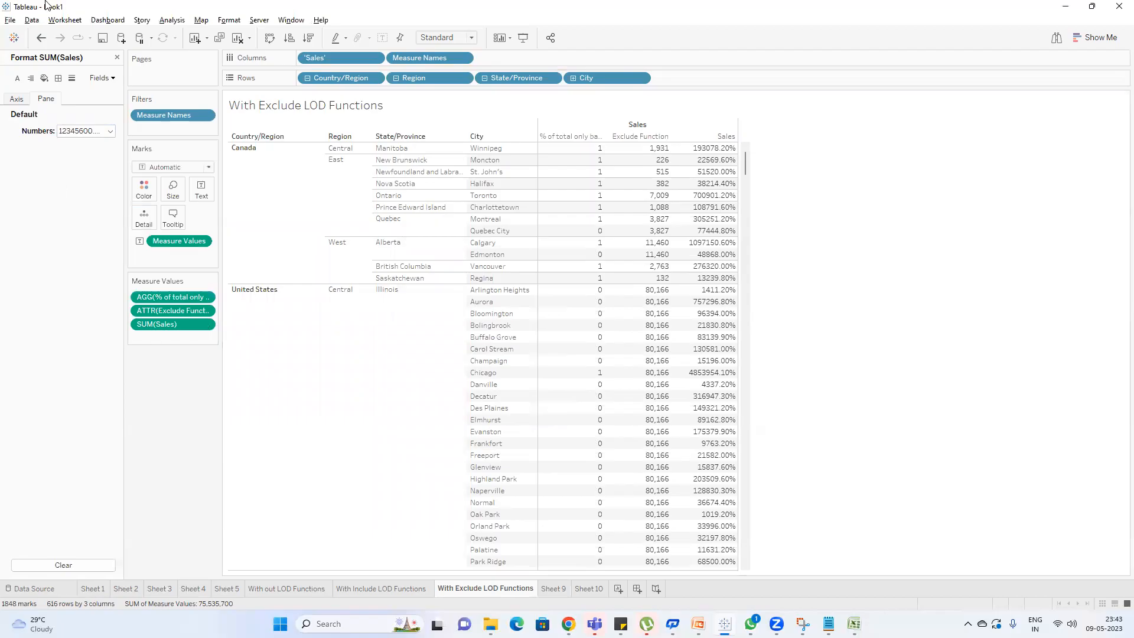
pyautogui.click(116, 59)
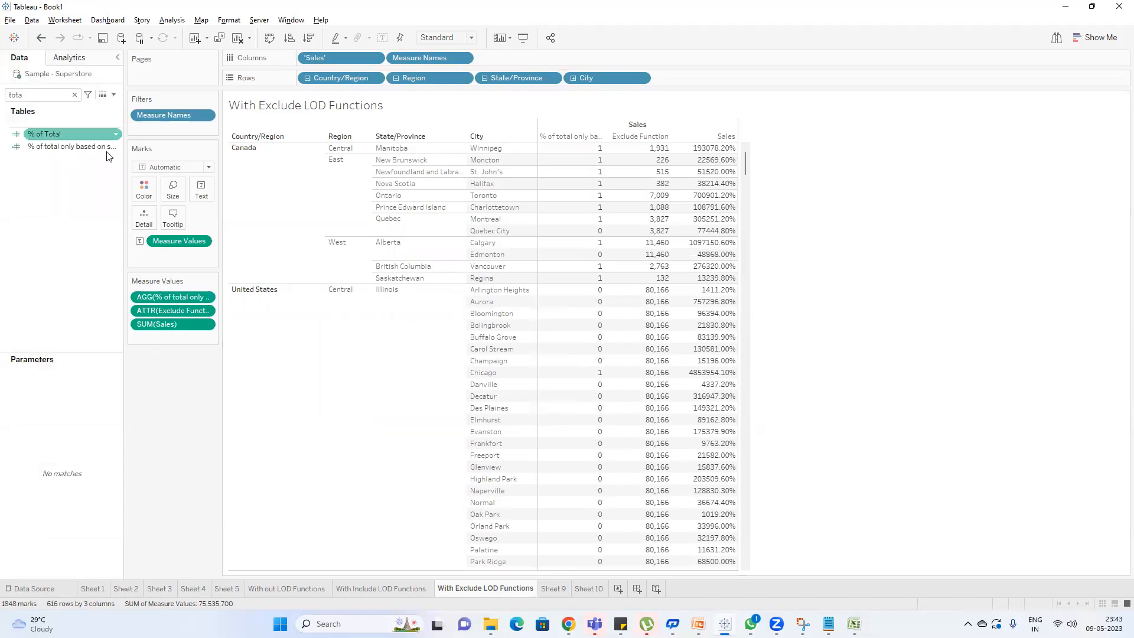
# Review the formulas of the % of Total and % of total only based on state level calculated fields without changing them.
pyautogui.rightClick(69, 134)
pyautogui.click(112, 206)
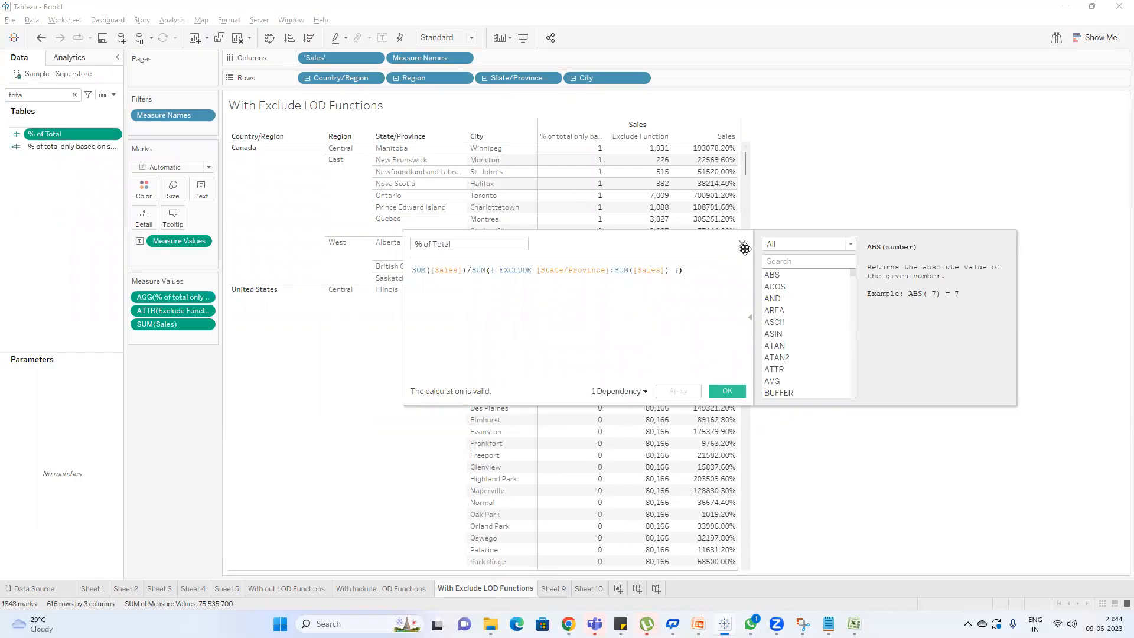
pyautogui.click(745, 244)
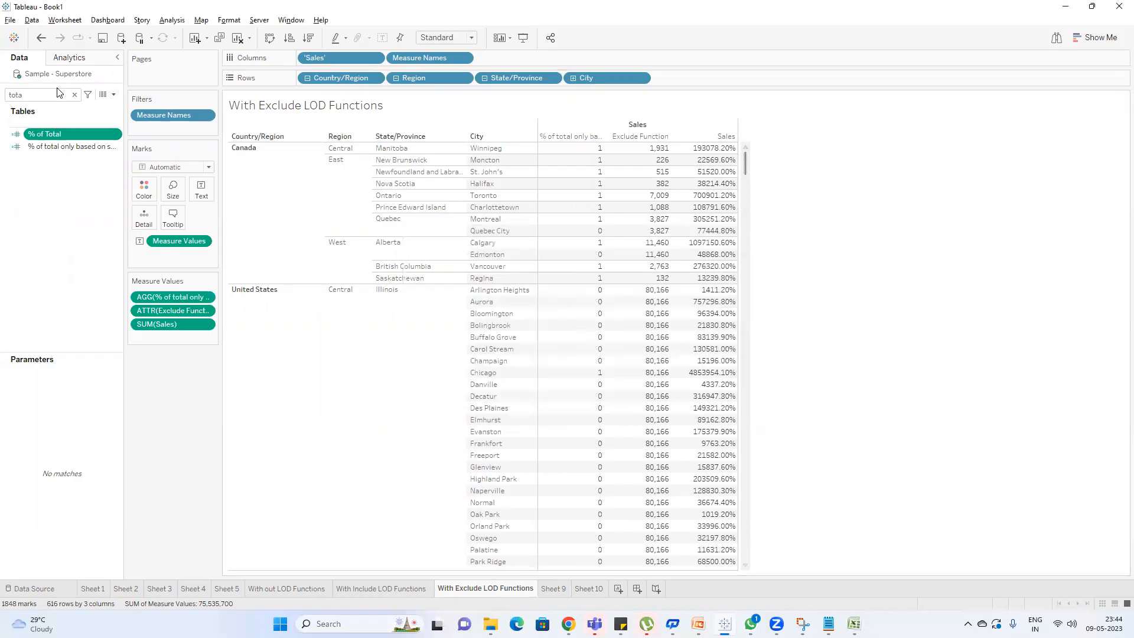
pyautogui.rightClick(70, 143)
pyautogui.click(103, 211)
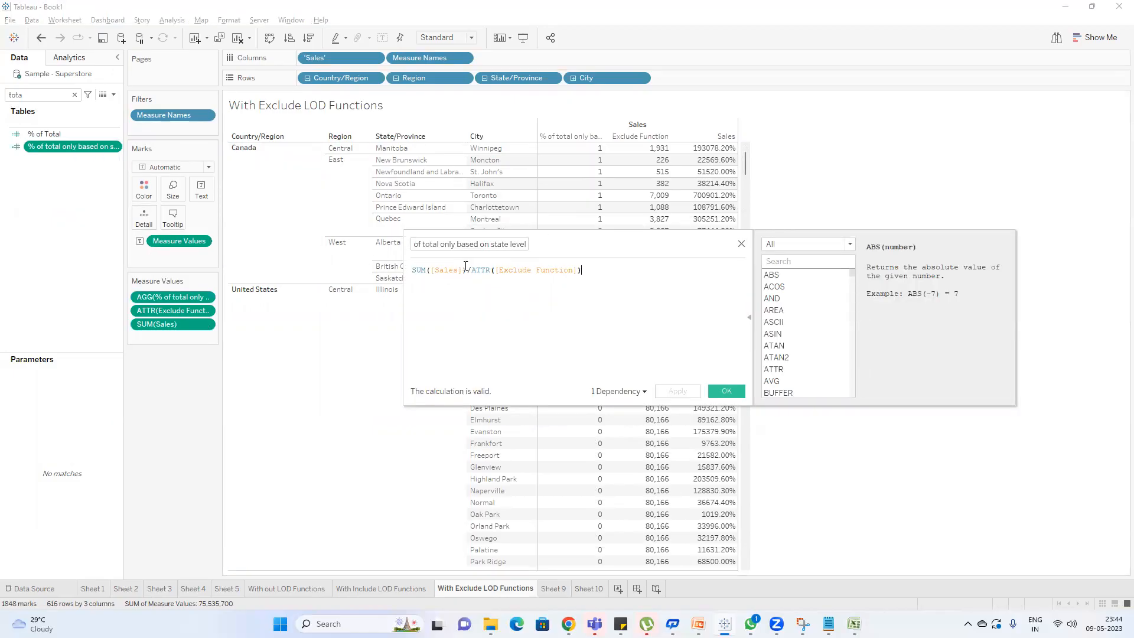
pyautogui.moveTo(471, 273); pyautogui.dragTo(387, 275)
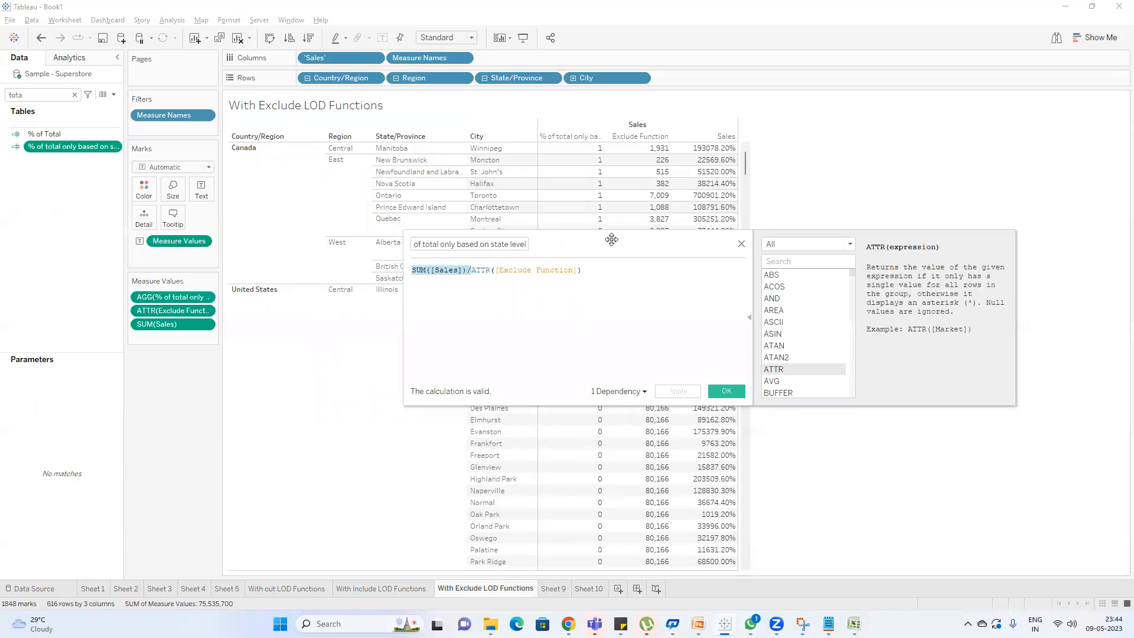
pyautogui.moveTo(611, 240); pyautogui.dragTo(607, 289)
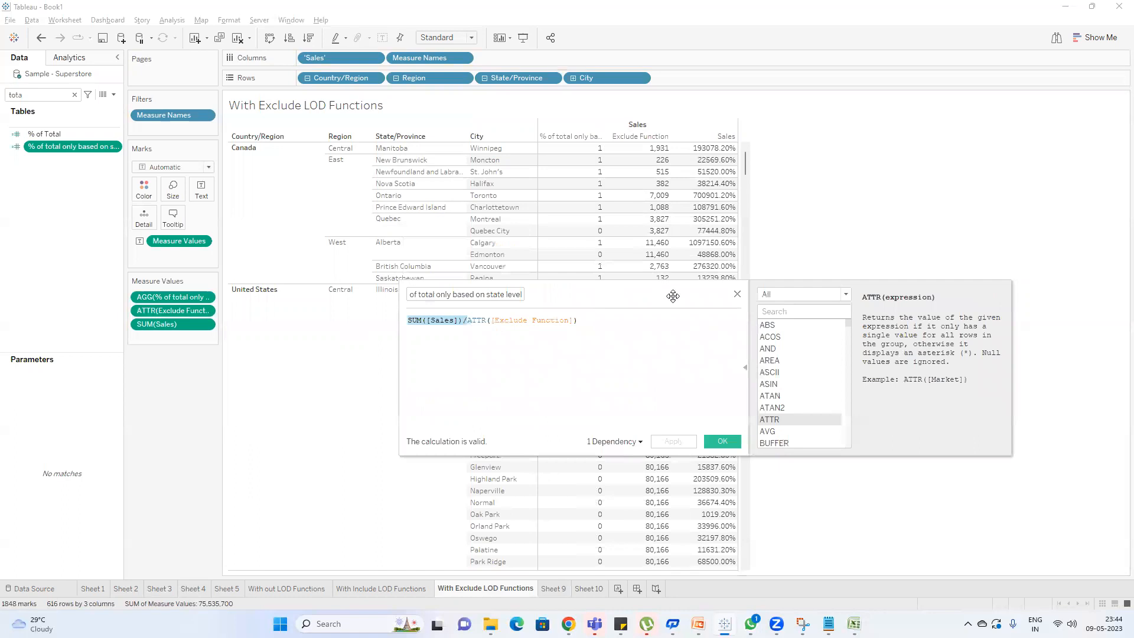
pyautogui.click(737, 294)
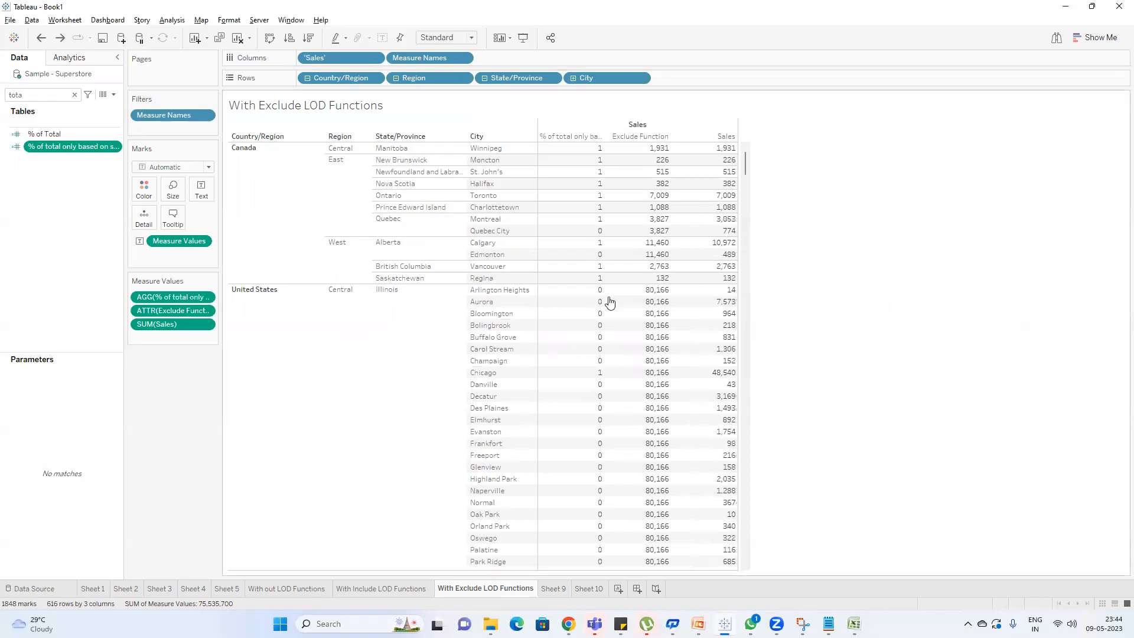
# Format the % of total only based on state level measure in the table as a percentage with two decimal places, and close the formatting options.
pyautogui.rightClick(176, 298)
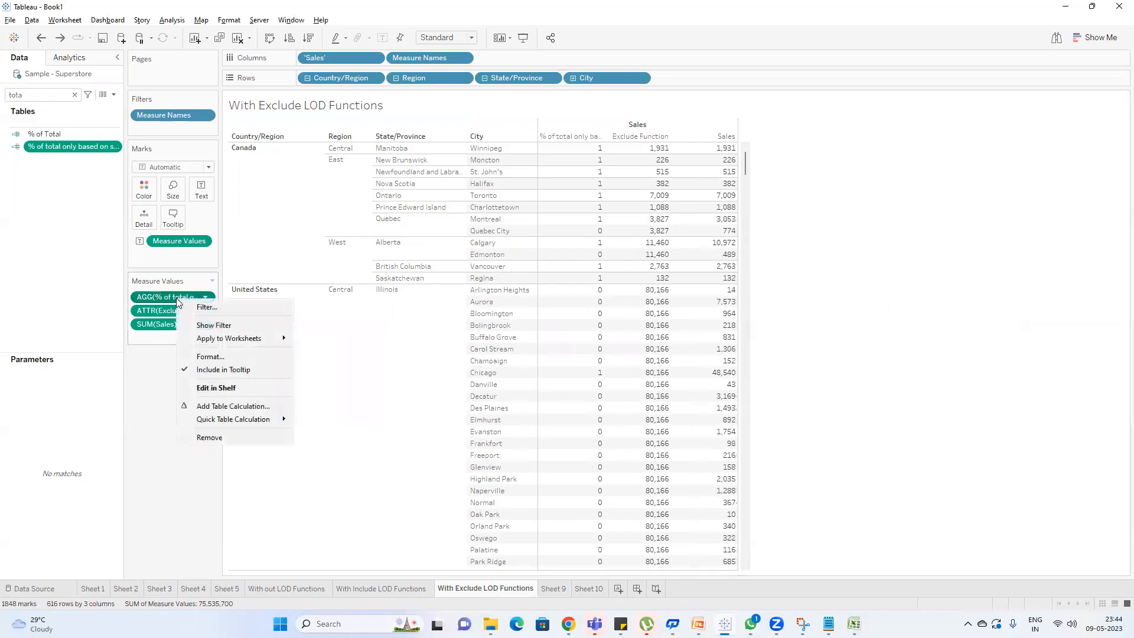
pyautogui.click(219, 355)
pyautogui.click(82, 132)
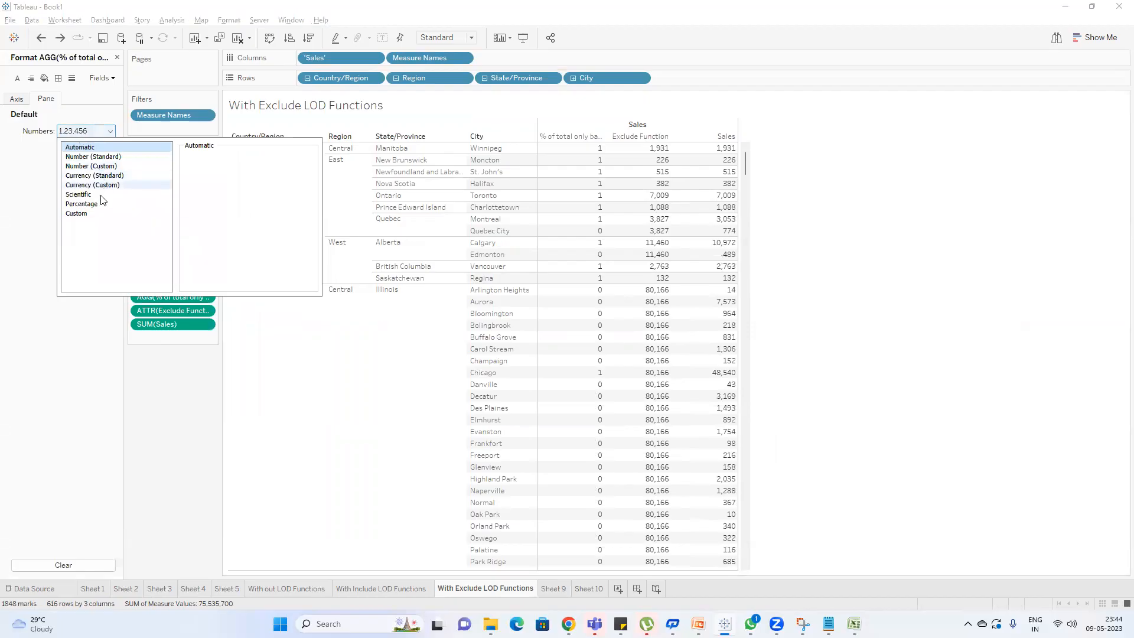
pyautogui.click(83, 204)
pyautogui.click(98, 375)
pyautogui.moveTo(666, 151)
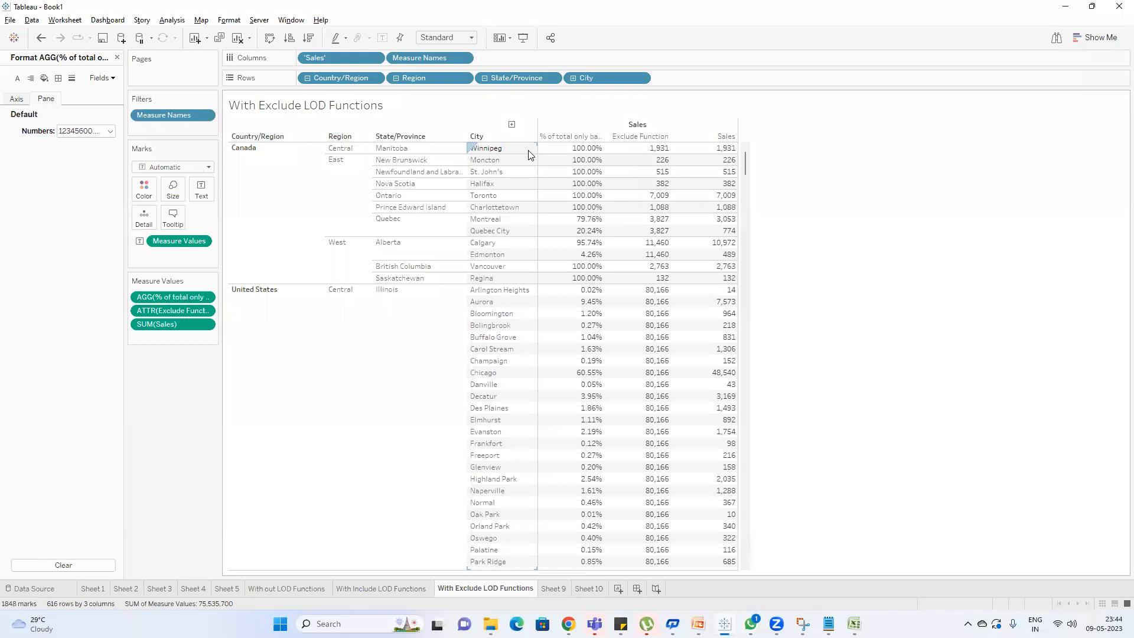
pyautogui.moveTo(574, 154)
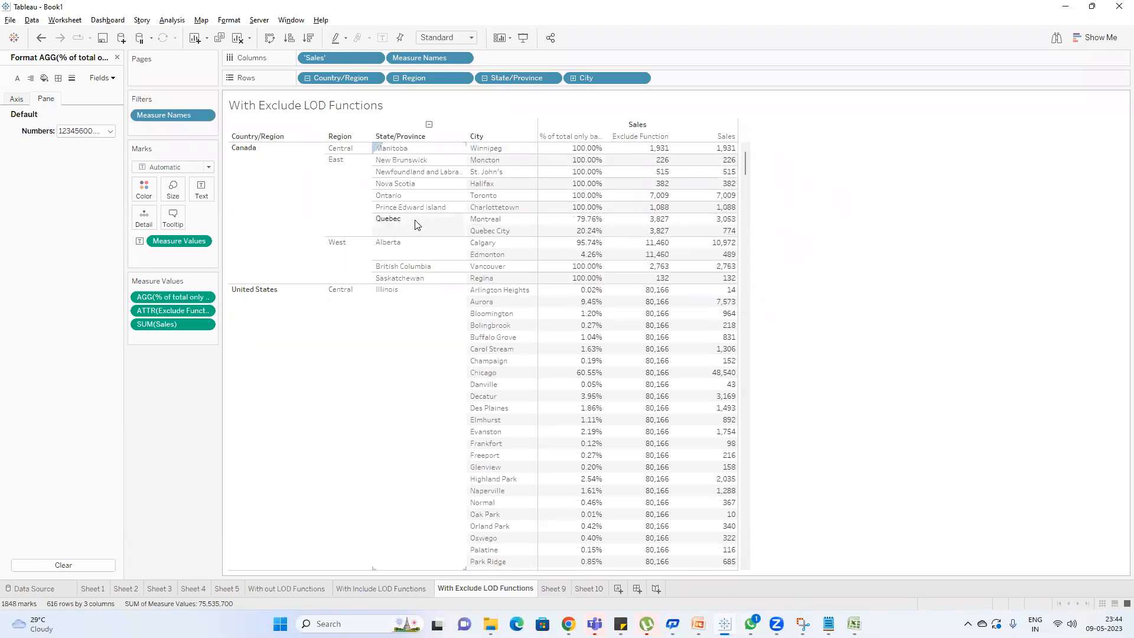
pyautogui.moveTo(719, 235)
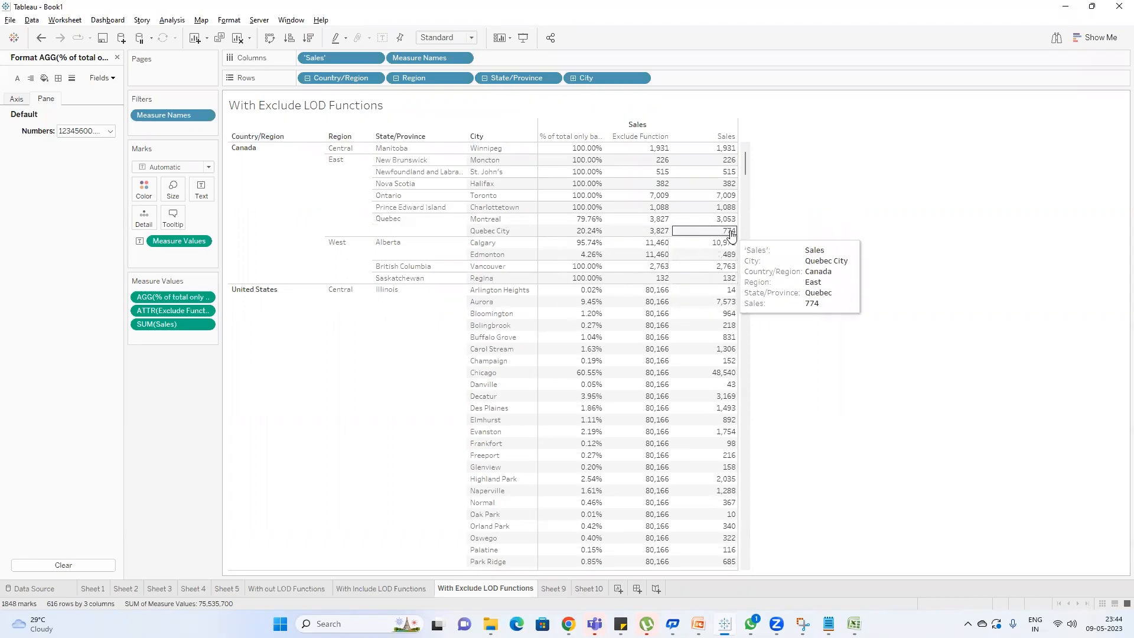
pyautogui.moveTo(587, 221)
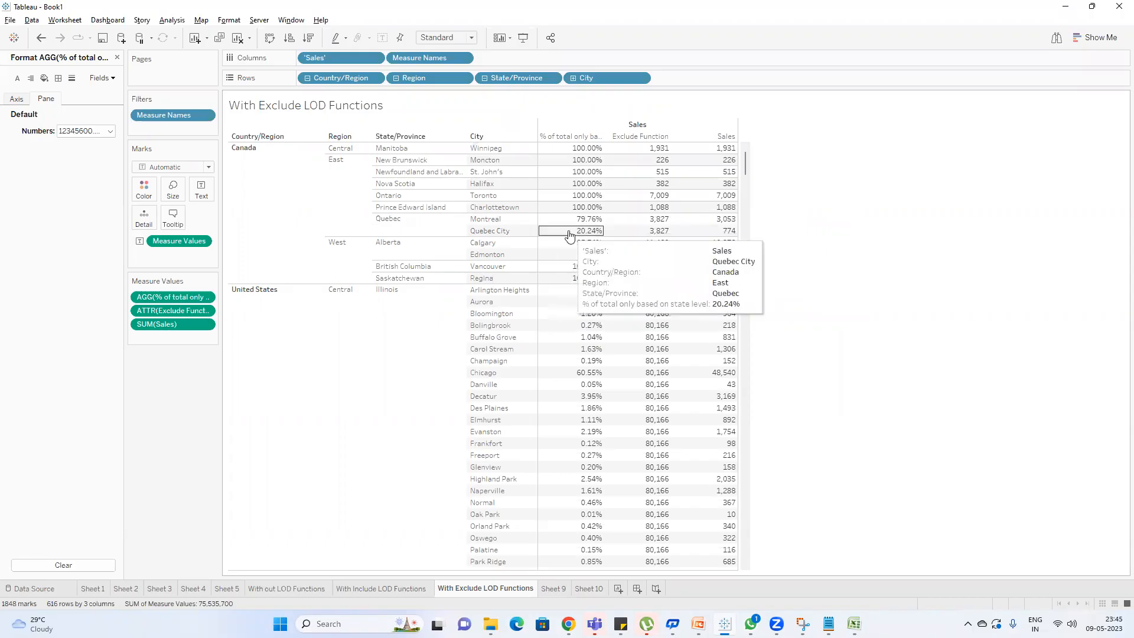
pyautogui.moveTo(603, 187)
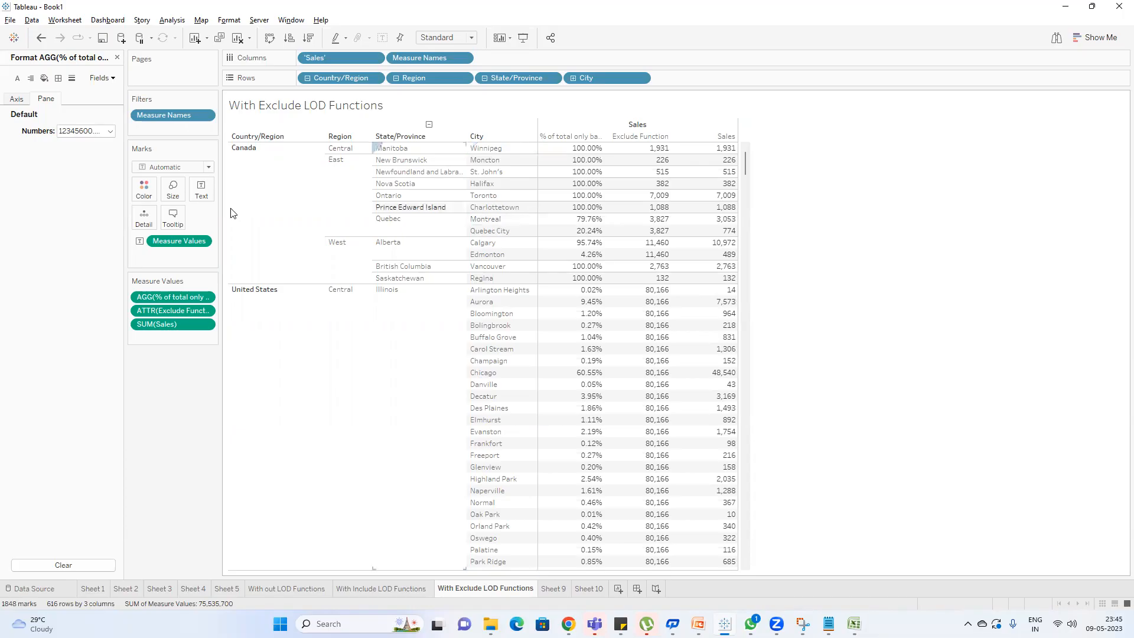
pyautogui.click(117, 59)
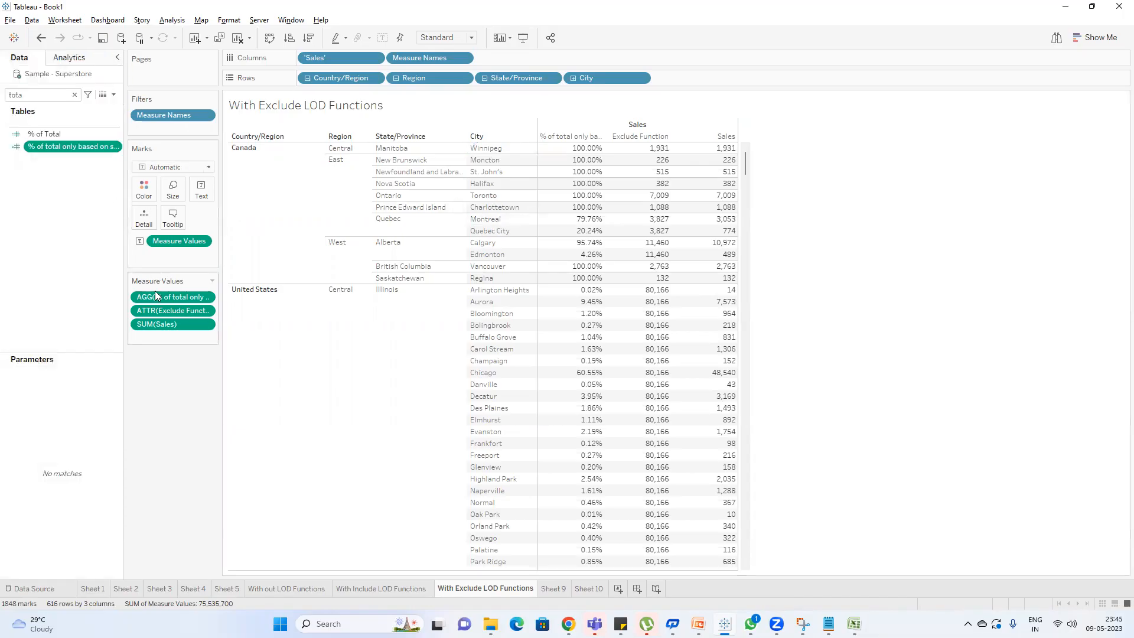
# Inspect the Exclude Function inside the state-level percentage formula, and compare the percentage, Exclude Function and Sales values of Alberta's cities.
pyautogui.rightClick(64, 151)
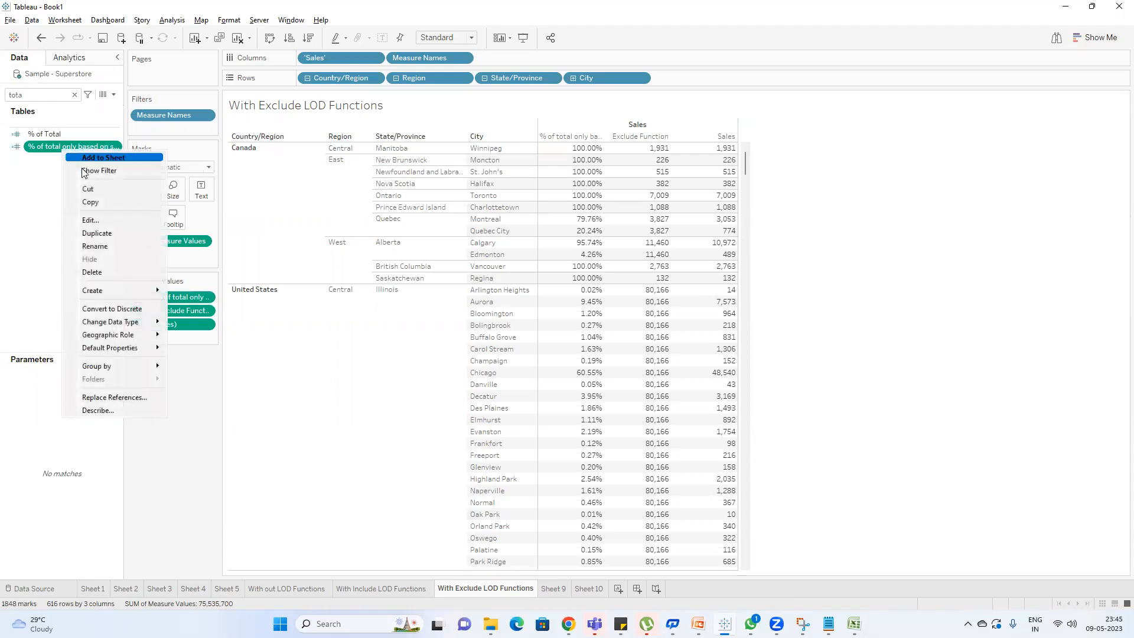
pyautogui.click(104, 221)
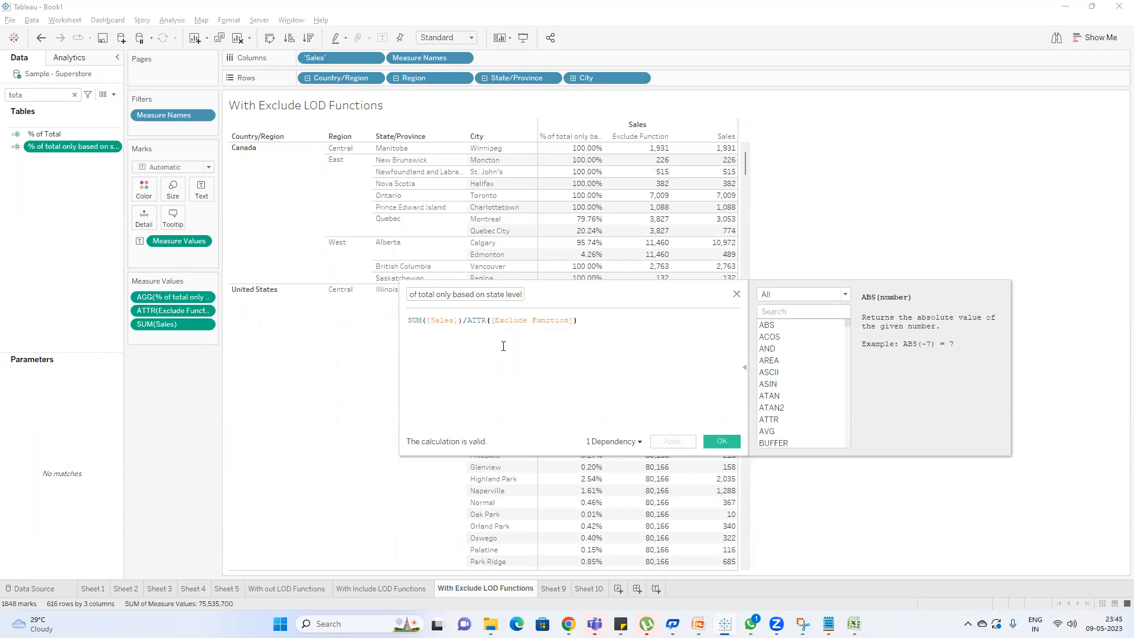
pyautogui.click(523, 321)
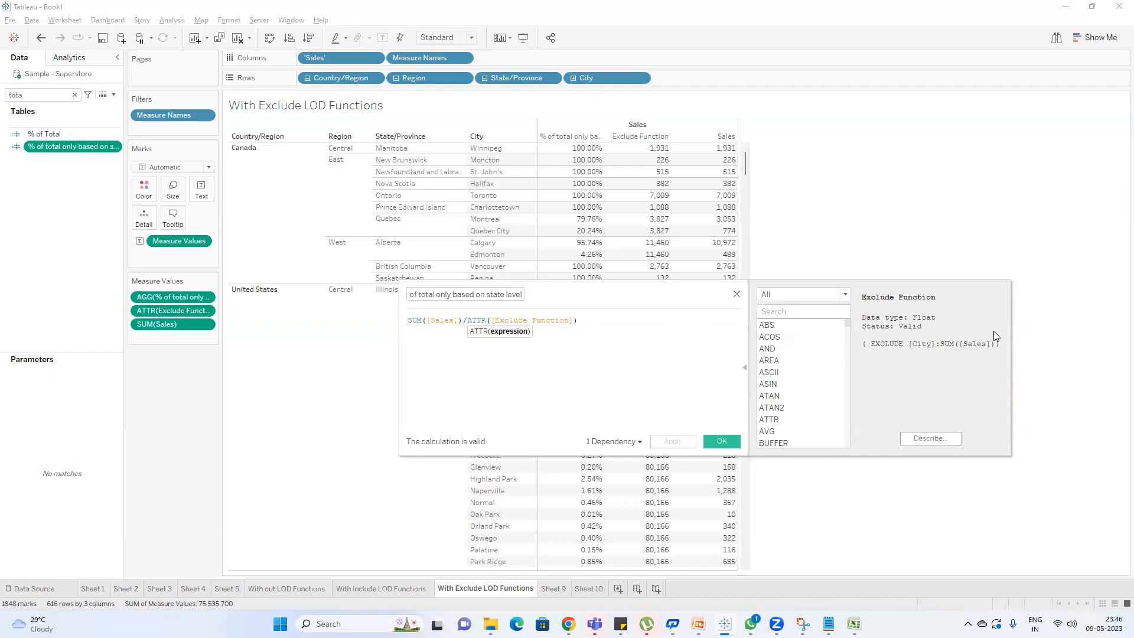
pyautogui.click(736, 294)
pyautogui.click(36, 93)
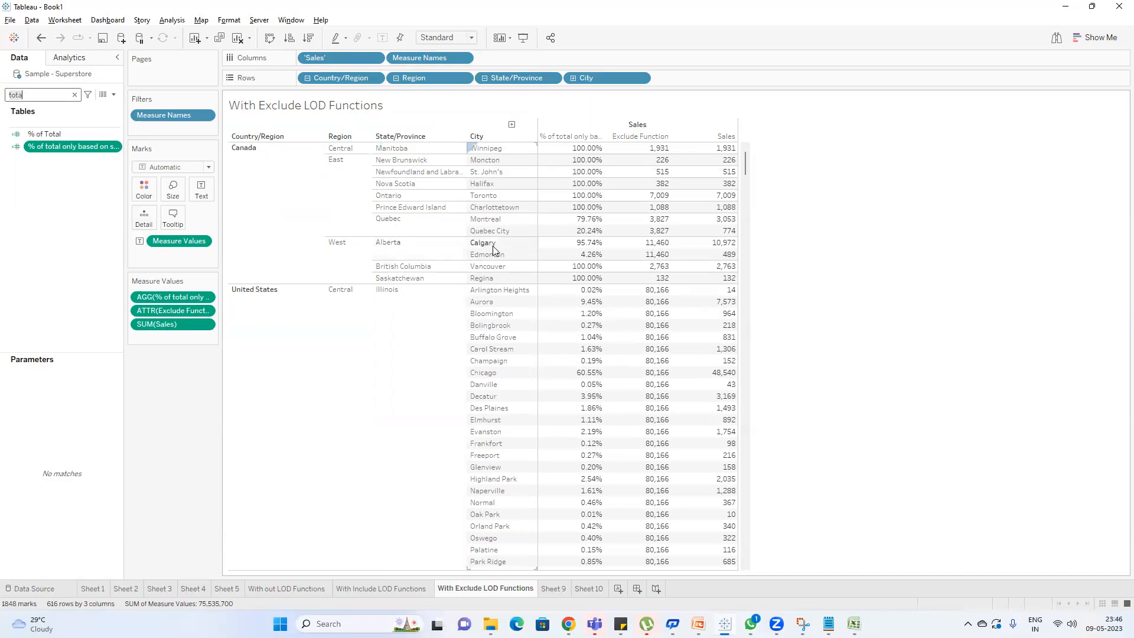
pyautogui.moveTo(567, 247)
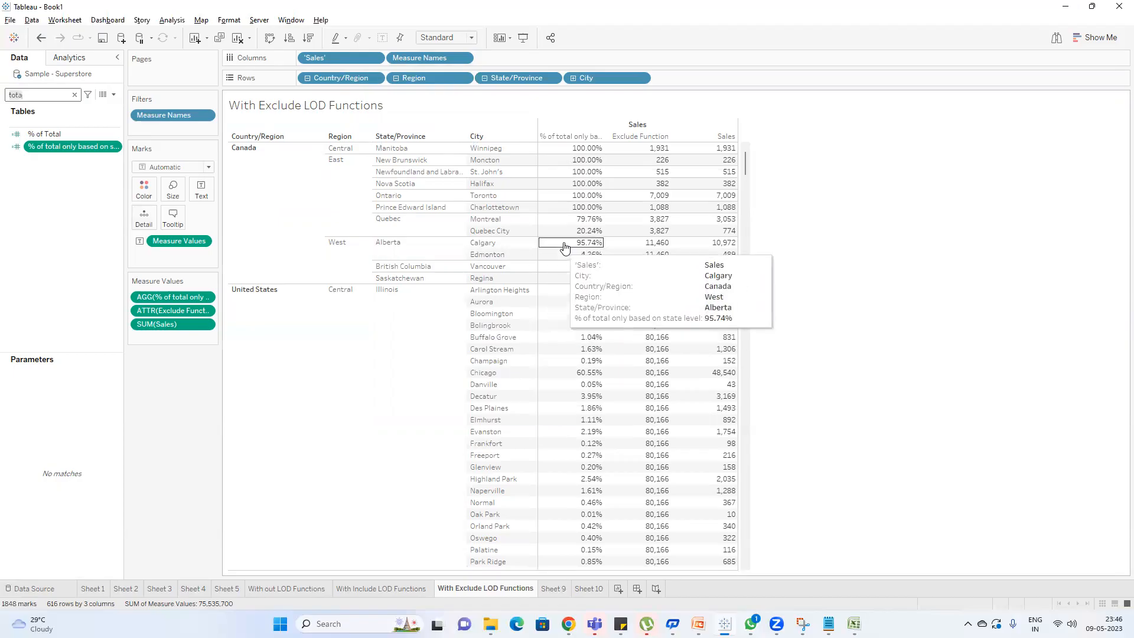
pyautogui.moveTo(699, 246)
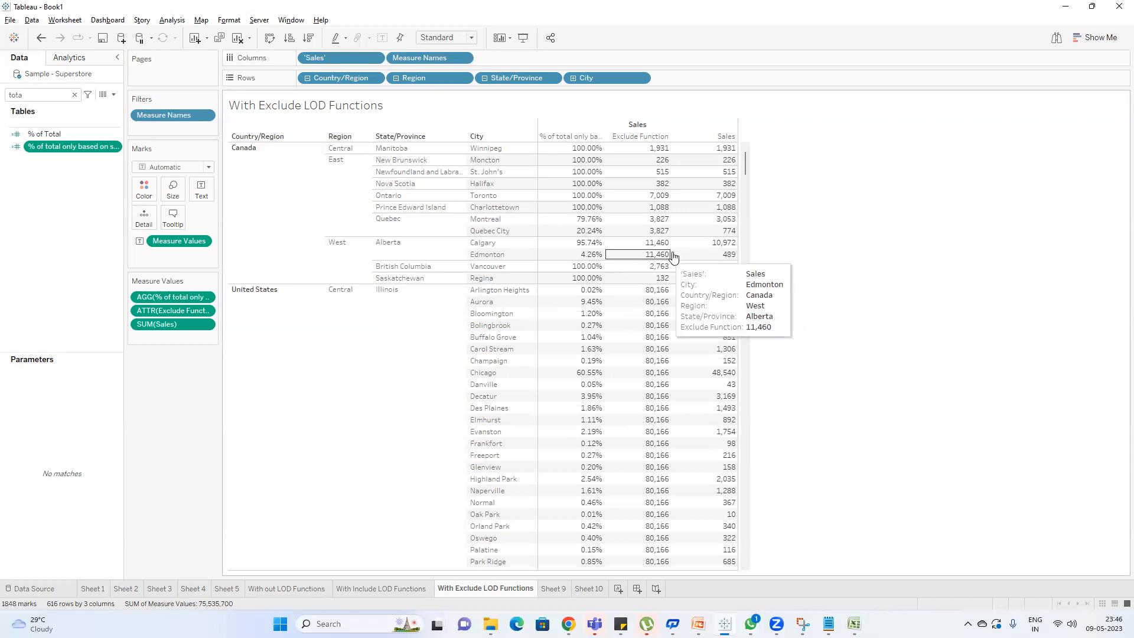
pyautogui.moveTo(661, 249)
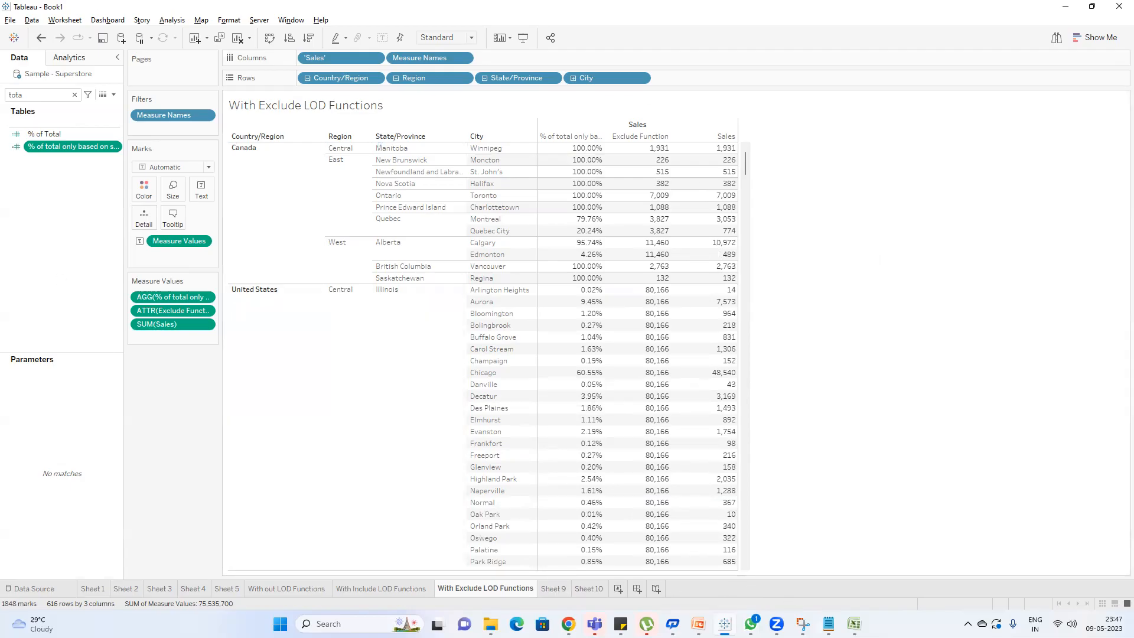
# Switch to the Include notes in Notepad and copy the Exclude section's syntax and description lines to below the Fixed heading.
pyautogui.click(829, 624)
pyautogui.click(506, 190)
pyautogui.click(594, 208)
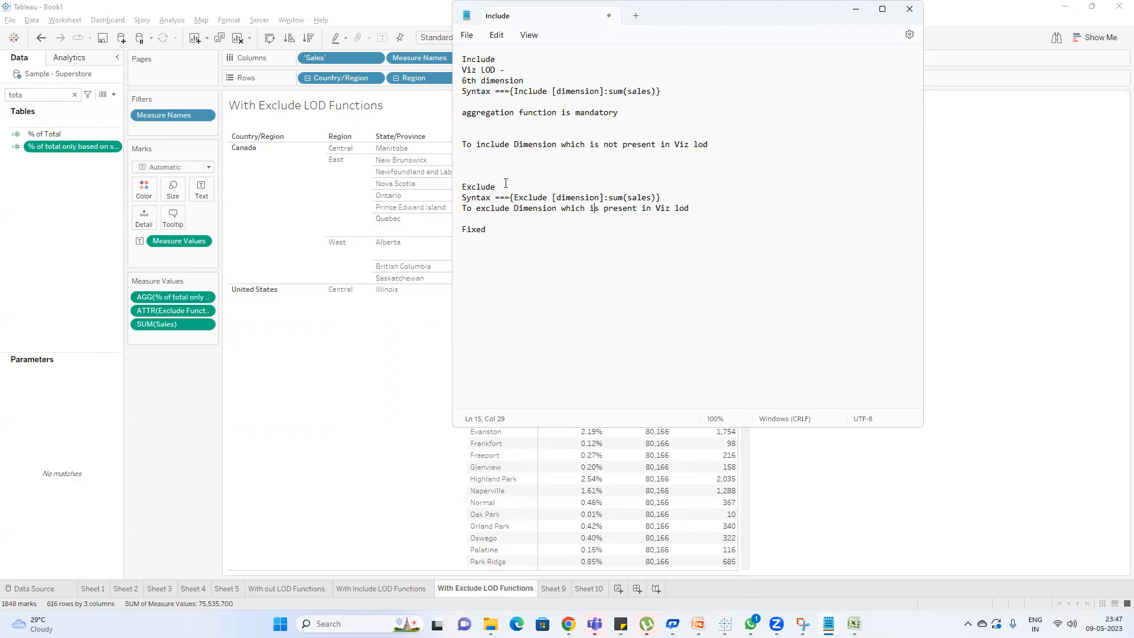
pyautogui.click(455, 200)
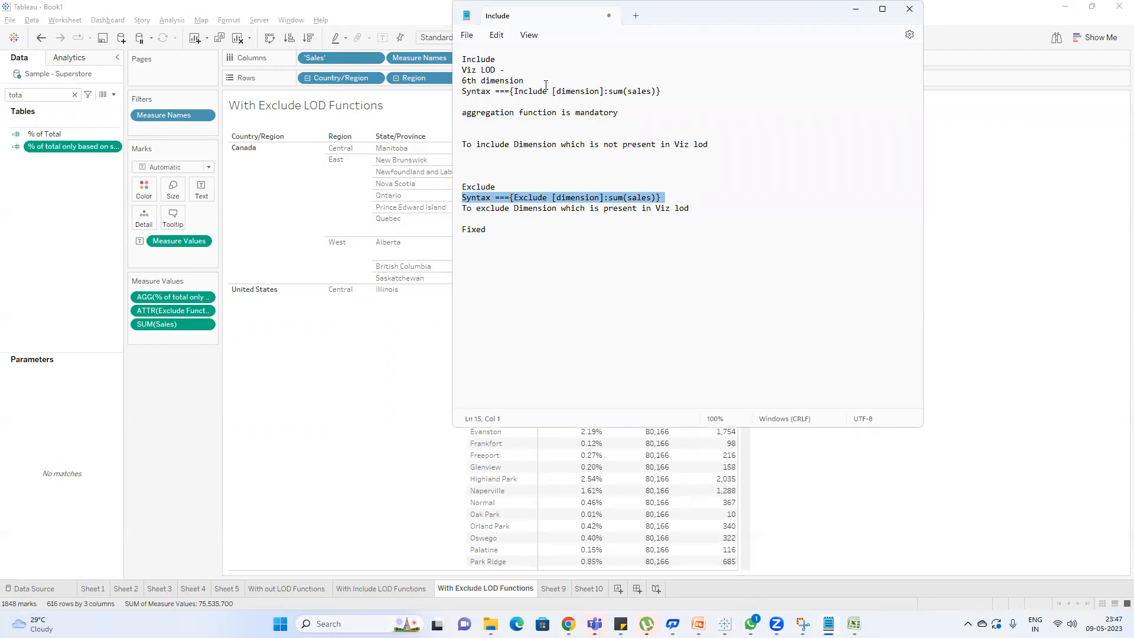
pyautogui.click(521, 200)
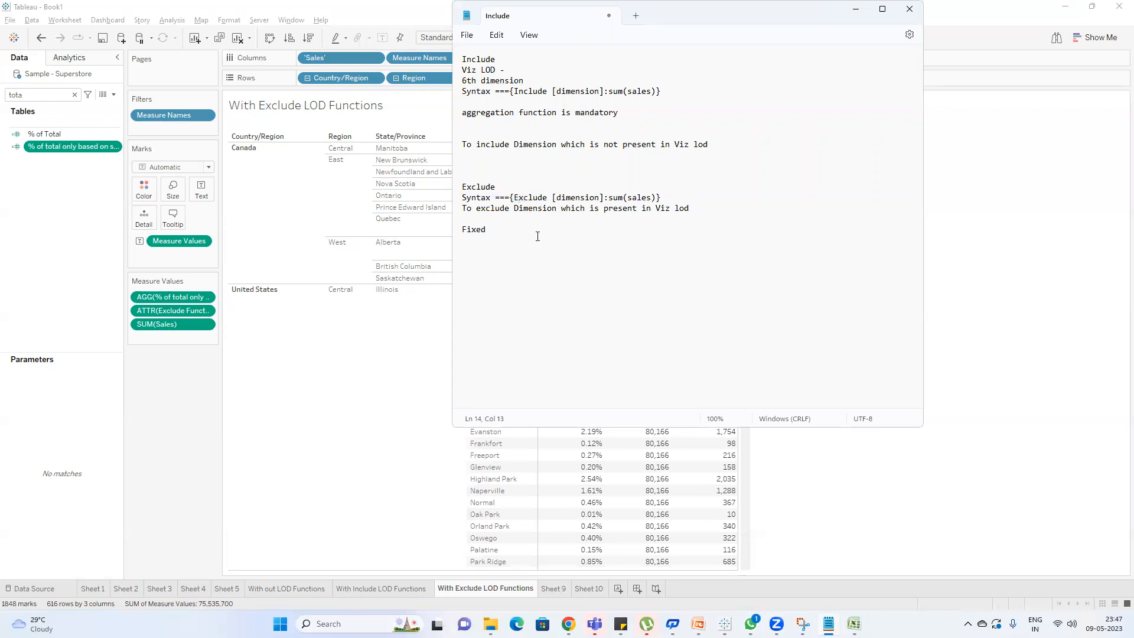
pyautogui.click(698, 208)
pyautogui.moveTo(697, 208); pyautogui.dragTo(451, 195)
pyautogui.hotkey('ctrl', 'c')
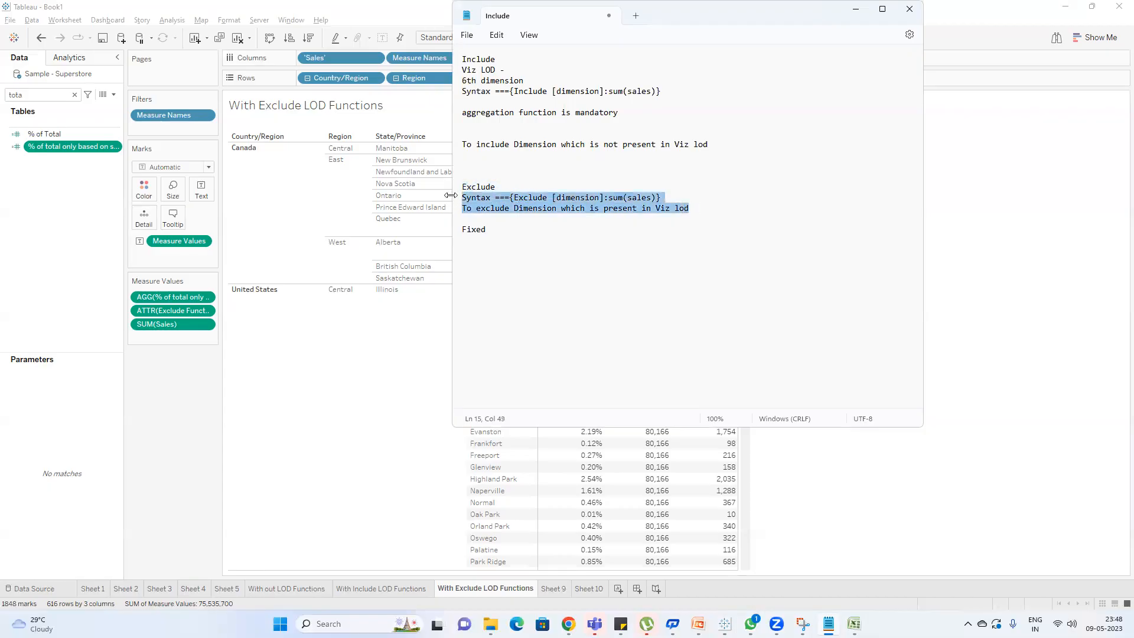
pyautogui.click(467, 245)
pyautogui.hotkey('ctrl', 'v')
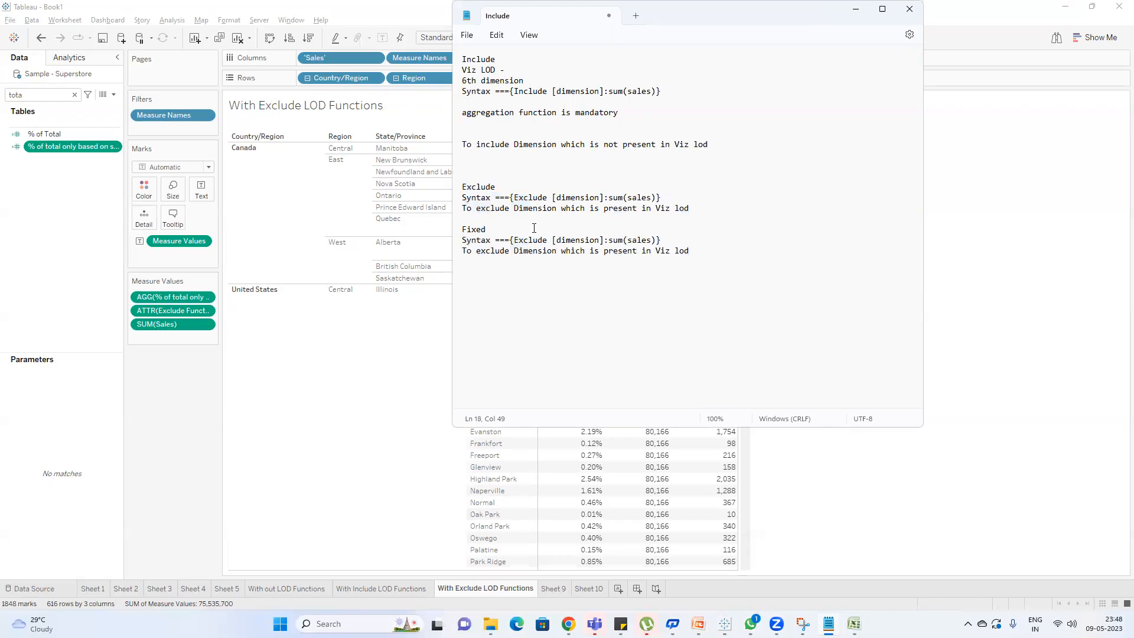
# Replace the keyword Exclude with Fixed in the copied syntax line under the Fixed heading.
pyautogui.doubleClick(528, 200)
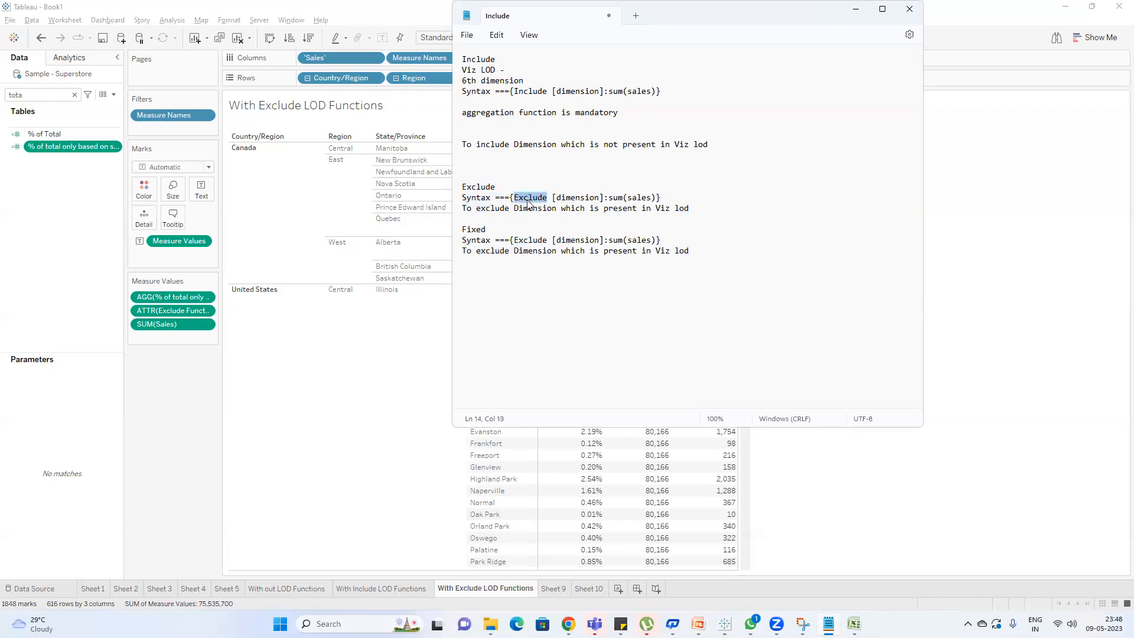
pyautogui.doubleClick(531, 241)
pyautogui.write('Fixed')
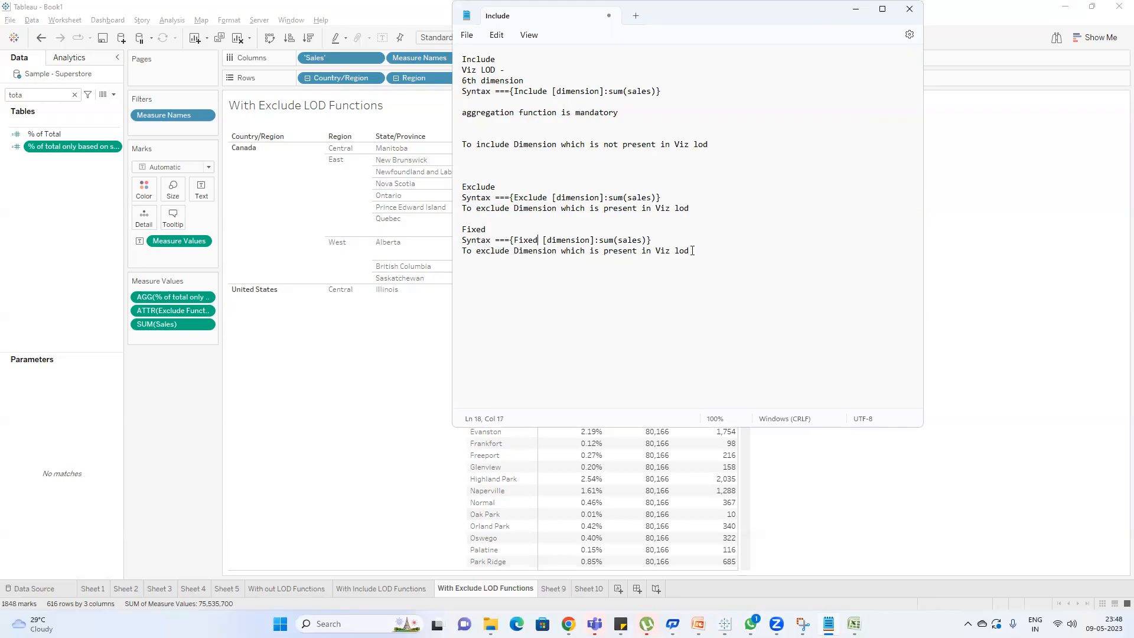
# Replace the description line under the Fixed heading with "To Fix the dimension,it will not consider whatever dimension that are there in the Viz LOD".
pyautogui.tripleClick(659, 252)
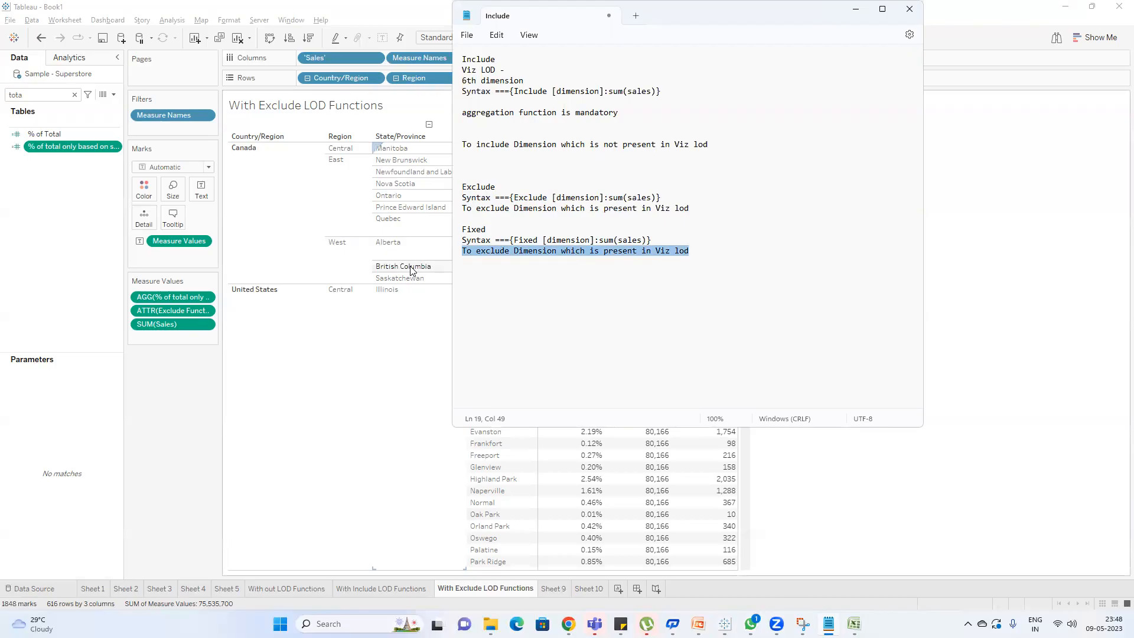
pyautogui.write('To ')
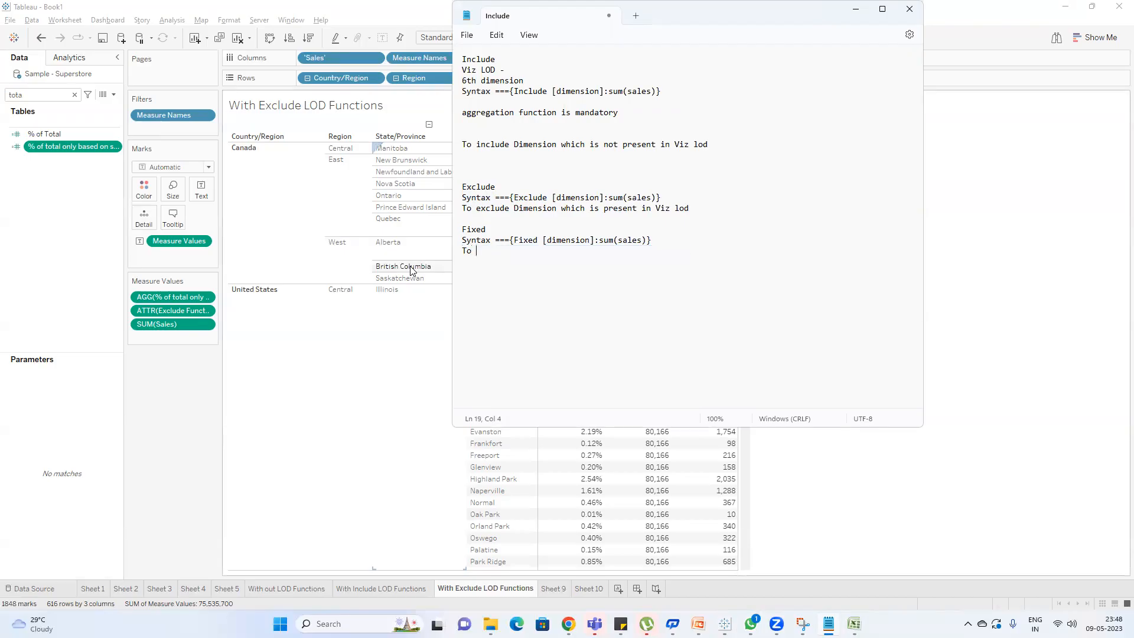
pyautogui.write('Fixe')
pyautogui.press('BackSpace')
pyautogui.write('the dimension.')
pyautogui.press('BackSpace')
pyautogui.write(',it will not consider ')
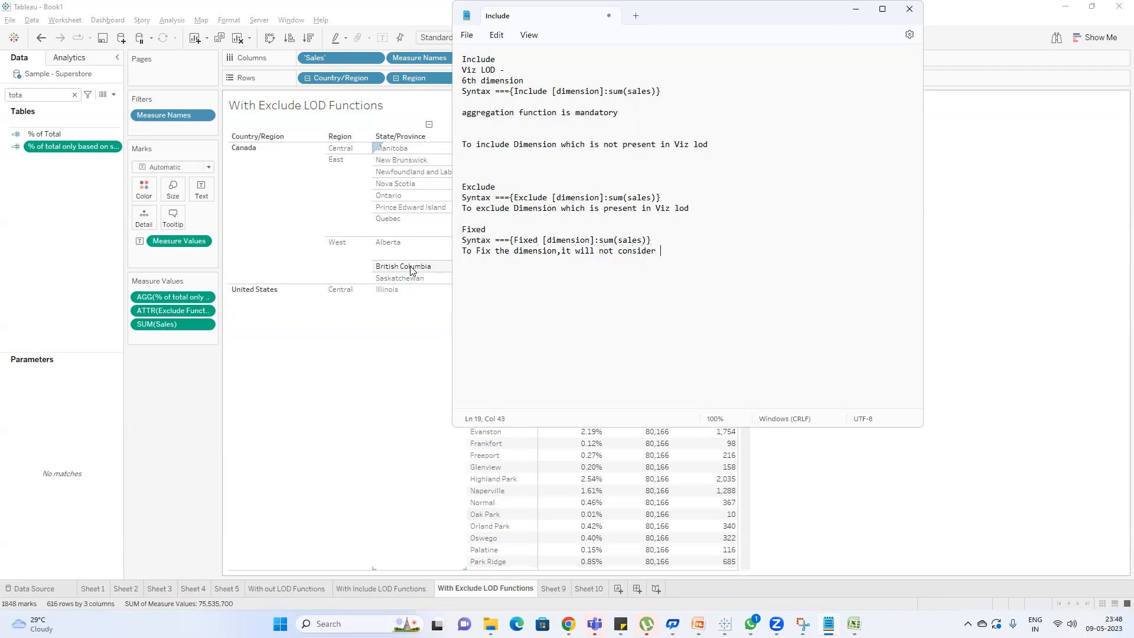
pyautogui.write('whatever dimensio')
pyautogui.press('BackSpace')
pyautogui.press('BackSpace')
pyautogui.press('BackSpace')
pyautogui.press('BackSpace')
pyautogui.write('nsion that are there ')
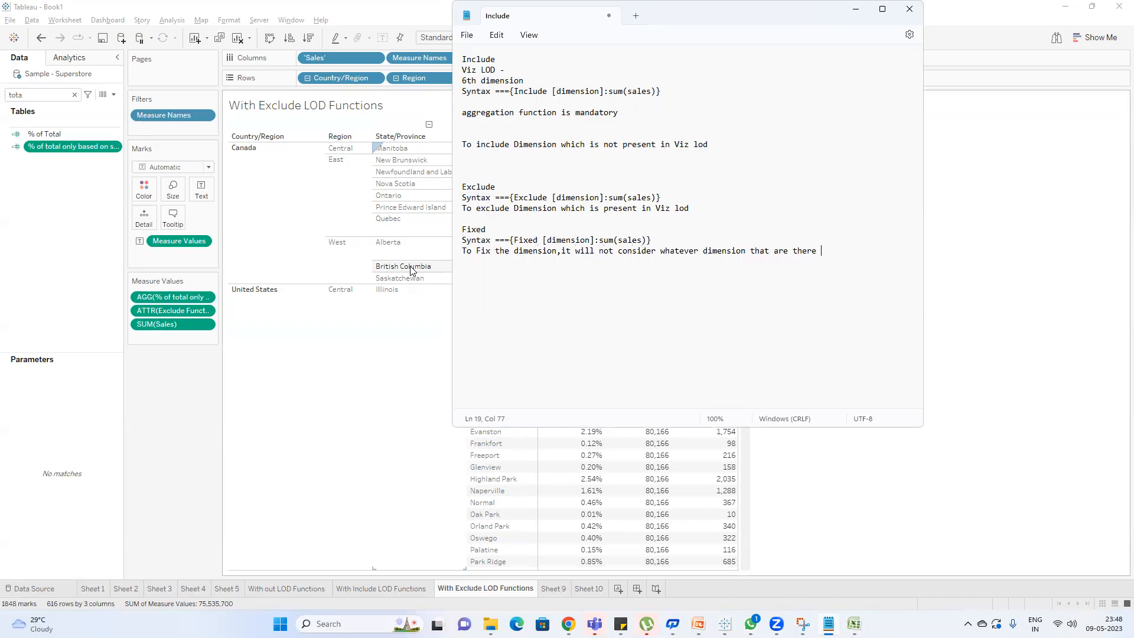
pyautogui.write('in the Viz LOD')
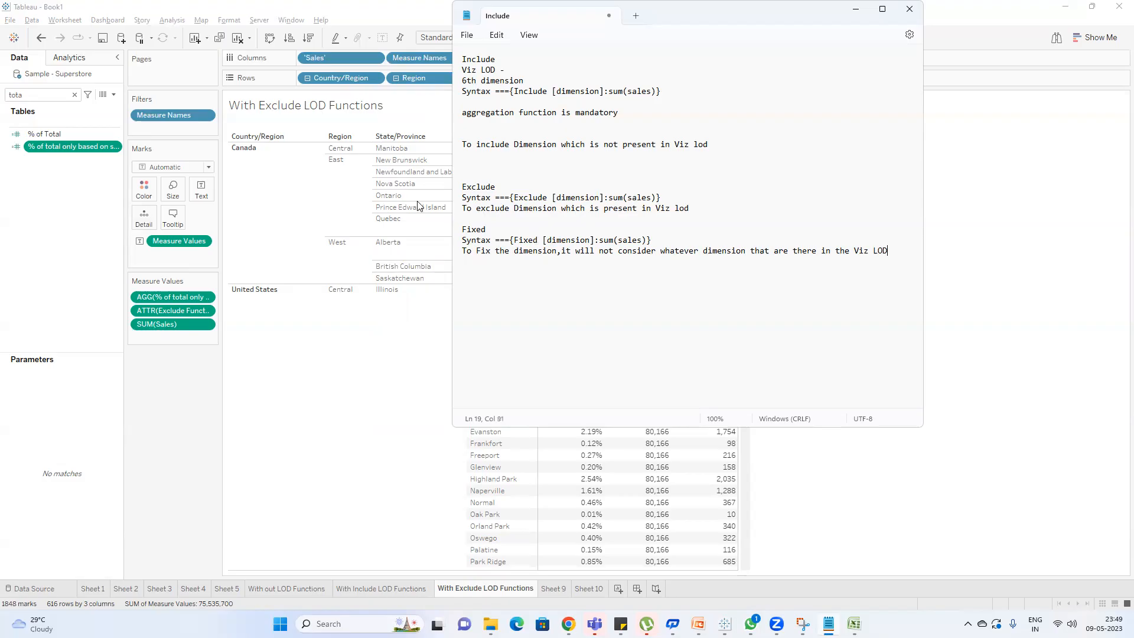
# Add the alternative syntax line "{Fixed:sum(sales)}" directly below the Fixed syntax line, followed by a new line.
pyautogui.click(657, 240)
pyautogui.press('Return')
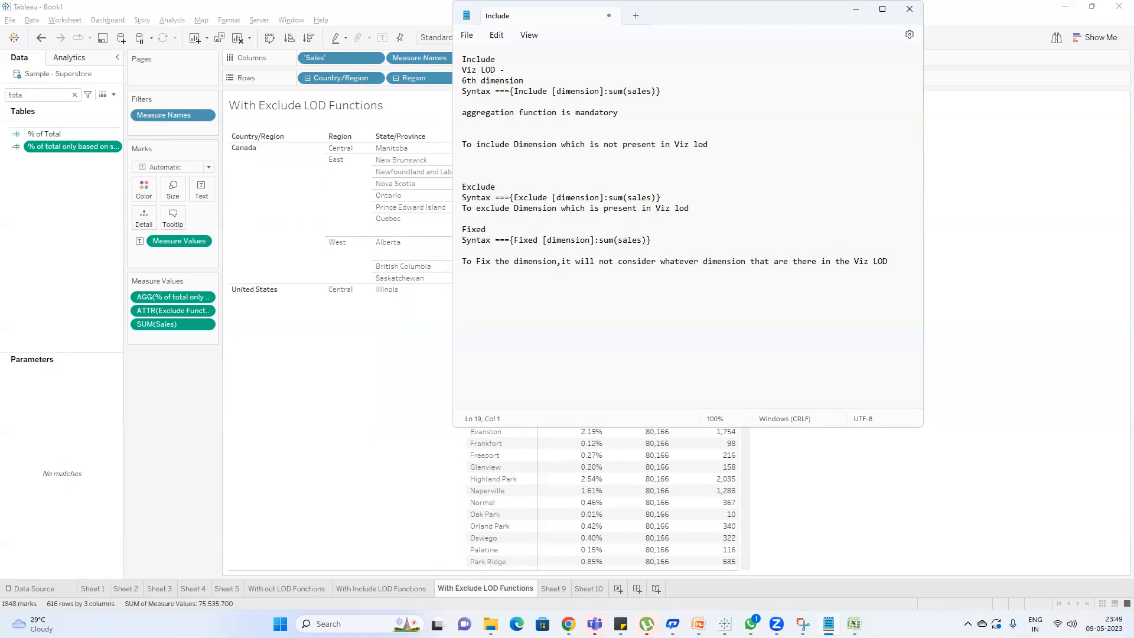
pyautogui.write('{Fi')
pyautogui.press('BackSpace')
pyautogui.press('BackSpace')
pyautogui.write('Fixed:sum(sales)}')
pyautogui.press('Return')
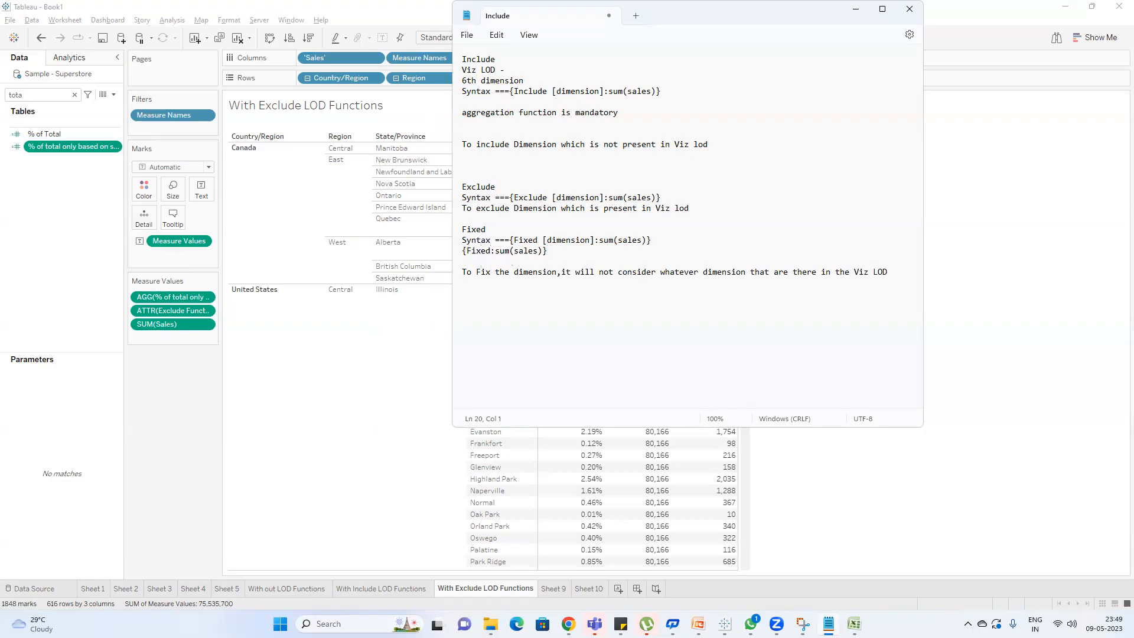
# Add the line "{sum(sales)}-------fixing at whole level -total sum of records" and copy its explanation to the end of the {Fixed:sum(sales)} line.
pyautogui.write('{sum(sales)}-------fixing at whole lev')
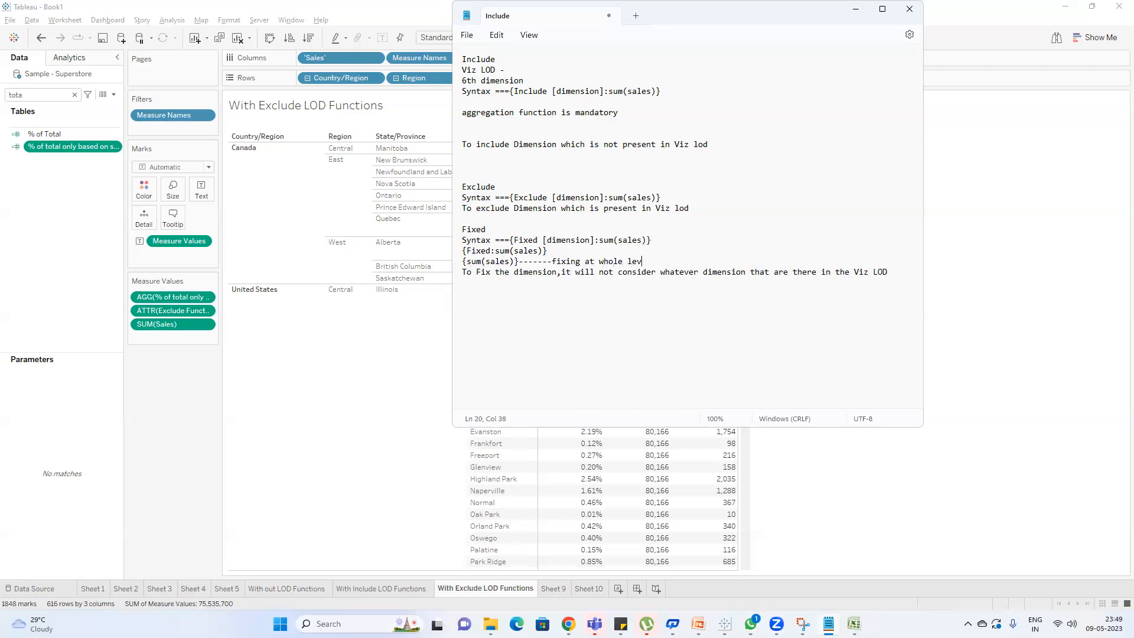
pyautogui.write('el -total sum of records')
pyautogui.moveTo(518, 260); pyautogui.dragTo(755, 255)
pyautogui.hotkey('ctrl', 'c')
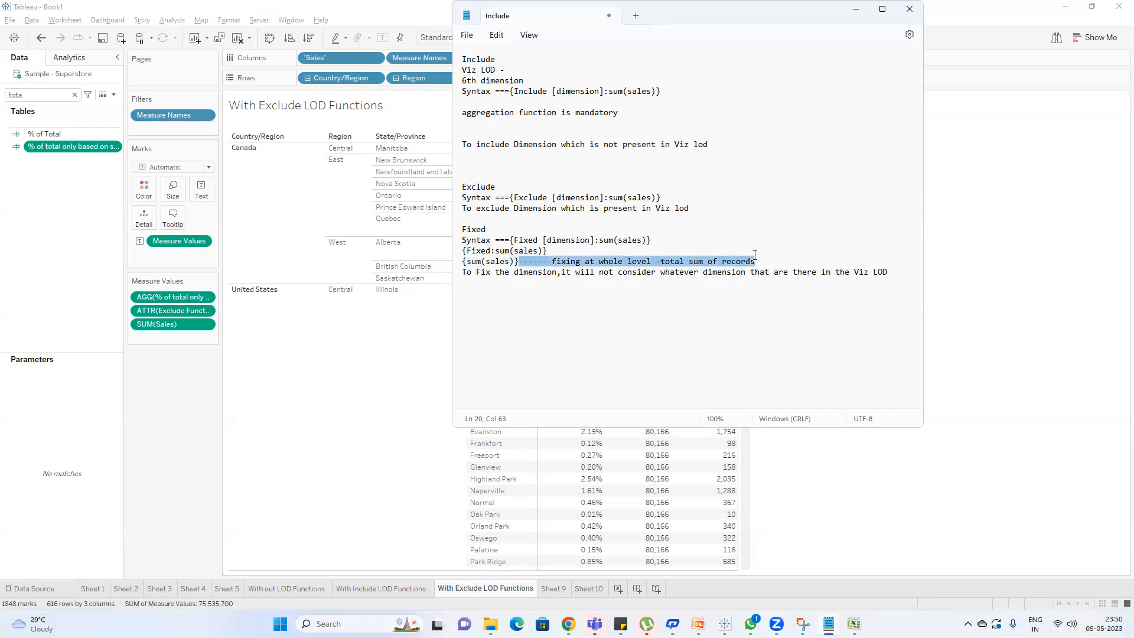
pyautogui.click(558, 250)
pyautogui.hotkey('ctrl', 'v')
pyautogui.press('Down')
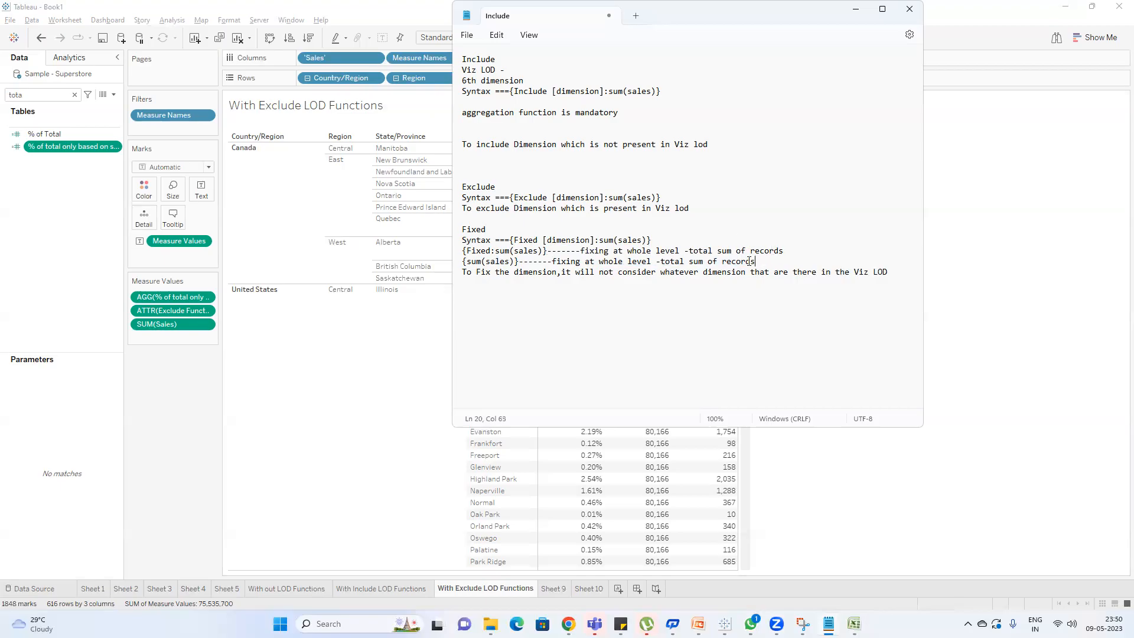
# Switch back to Tableau, create a new worksheet, and show the total of Sales as text on it.
pyautogui.click(894, 468)
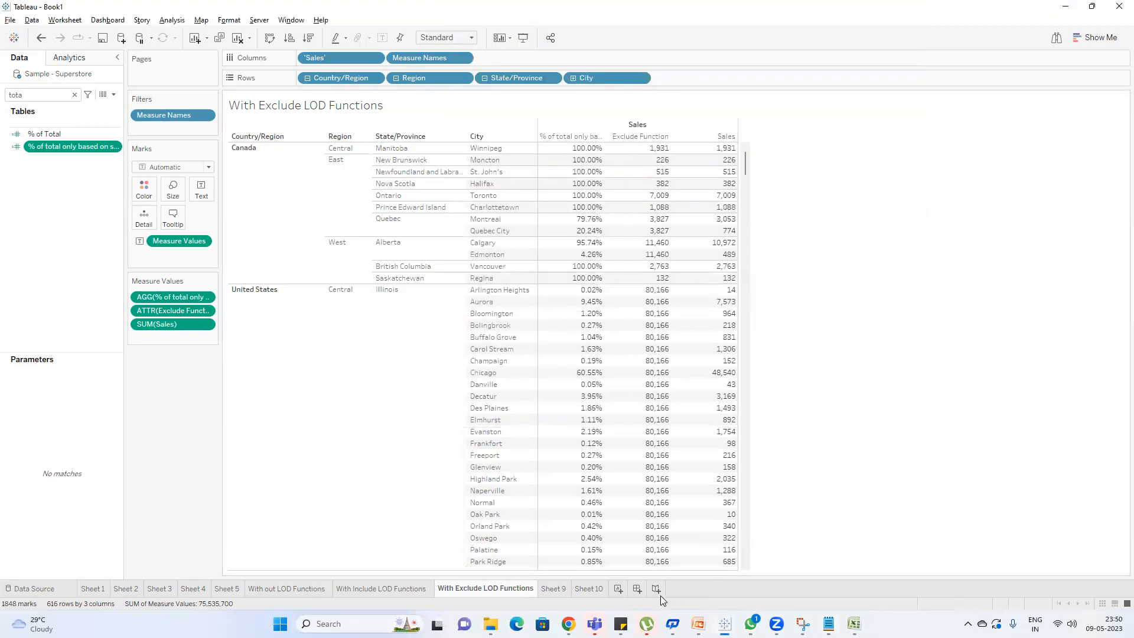
pyautogui.click(618, 589)
pyautogui.click(66, 94)
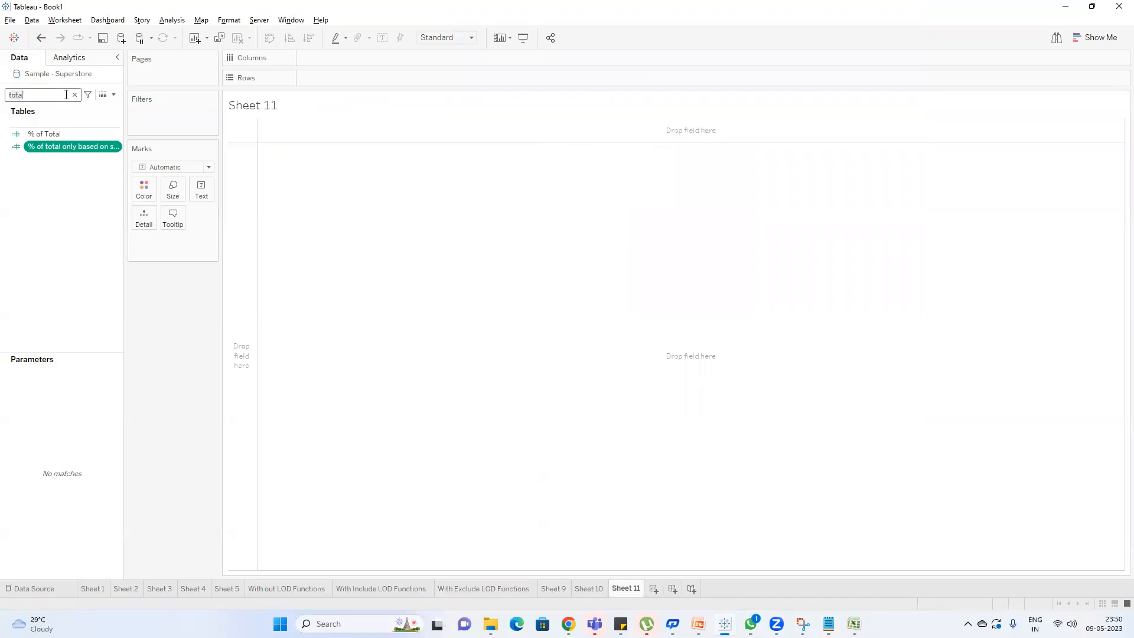
pyautogui.press('BackSpace')
pyautogui.press('BackSpace')
pyautogui.press('BackSpace')
pyautogui.press('BackSpace')
pyautogui.write('sa')
pyautogui.moveTo(45, 146); pyautogui.dragTo(199, 193)
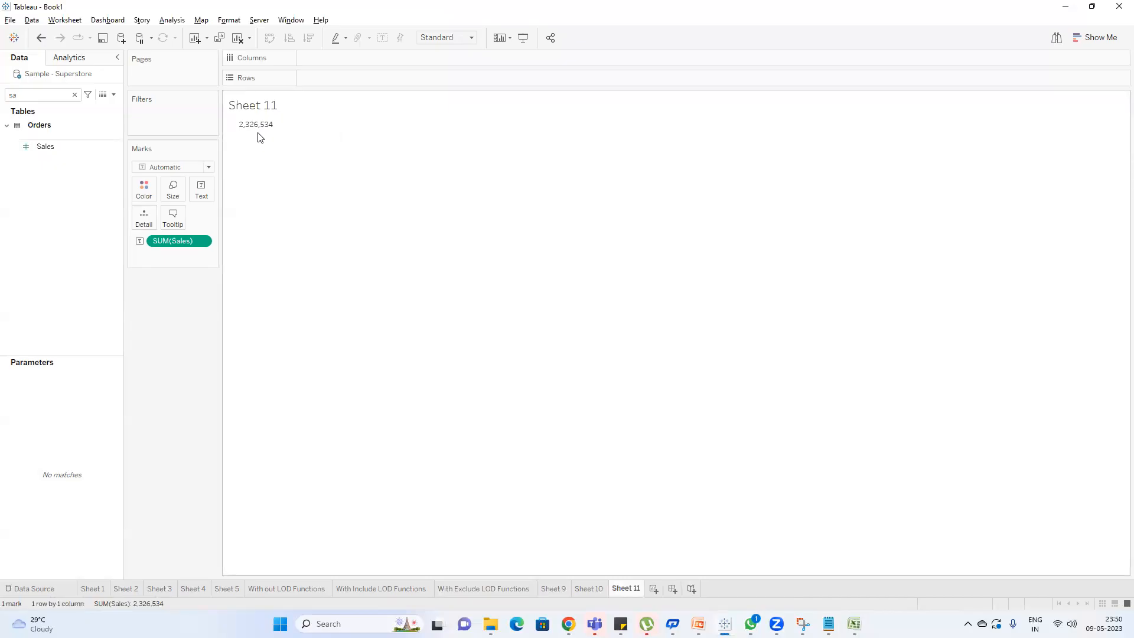
# Review the two whole-level Fixed syntax lines in the Notepad notes against the Sales total in Tableau.
pyautogui.hotkey('alt', 'Tab')
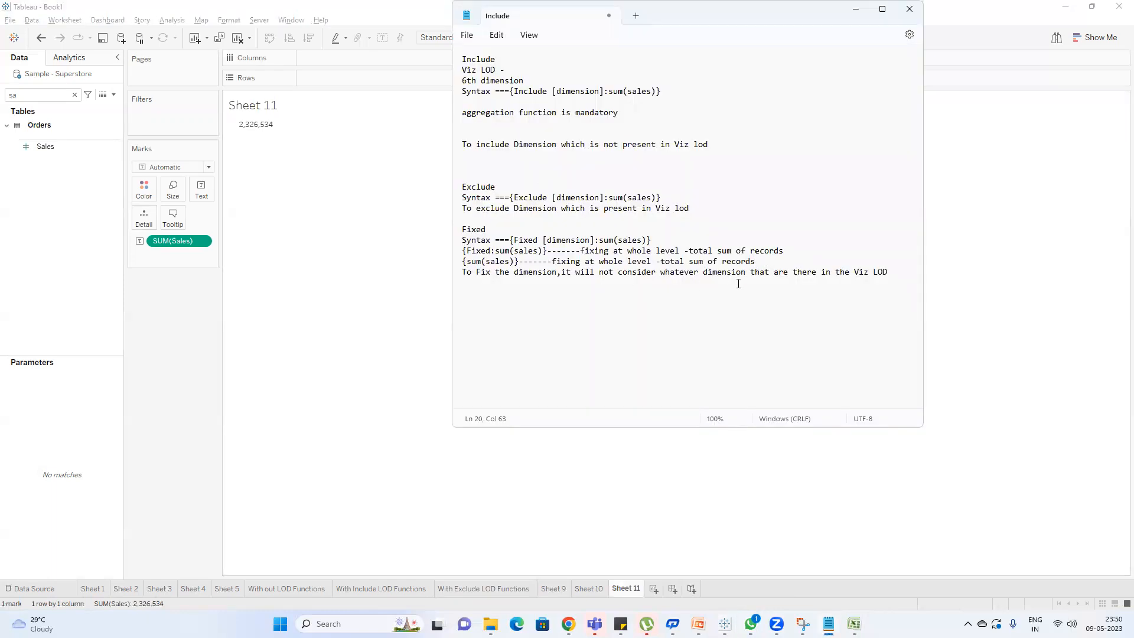
pyautogui.moveTo(762, 261); pyautogui.dragTo(443, 256)
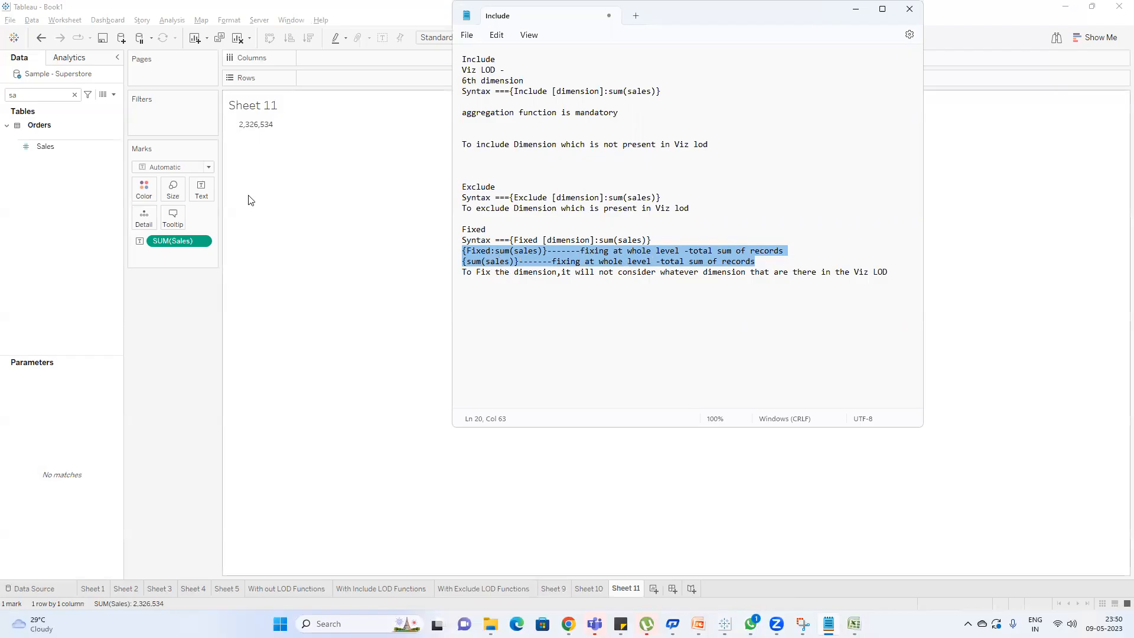
pyautogui.moveTo(253, 130)
pyautogui.click(295, 275)
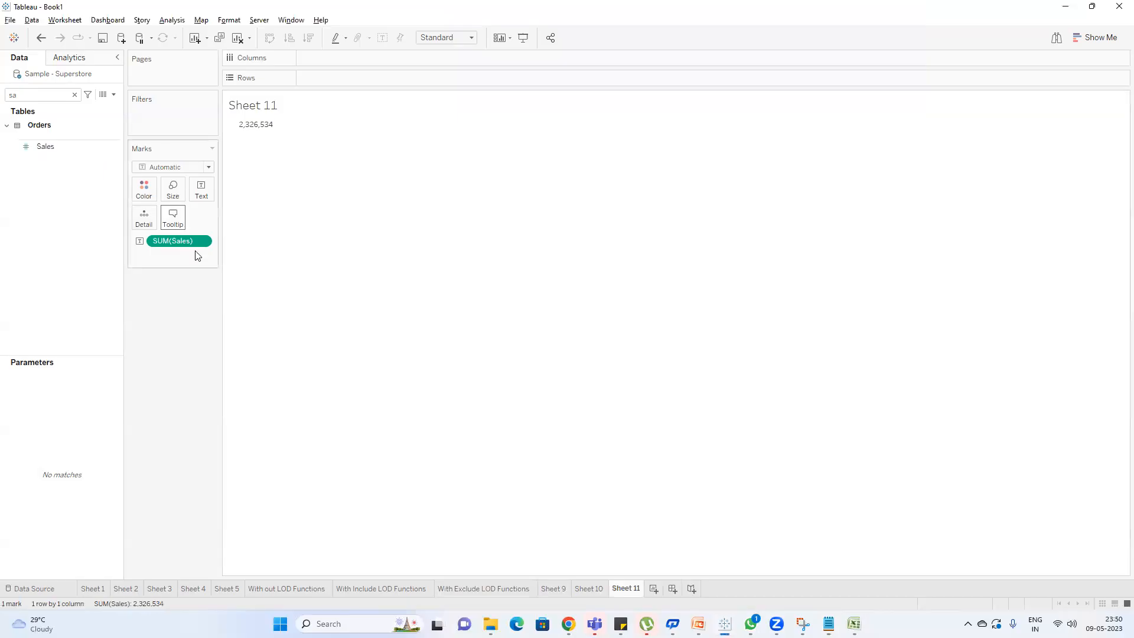
# Create a calculated field named Fixed LOD with the formula {SUM([Sales])}.
pyautogui.click(113, 94)
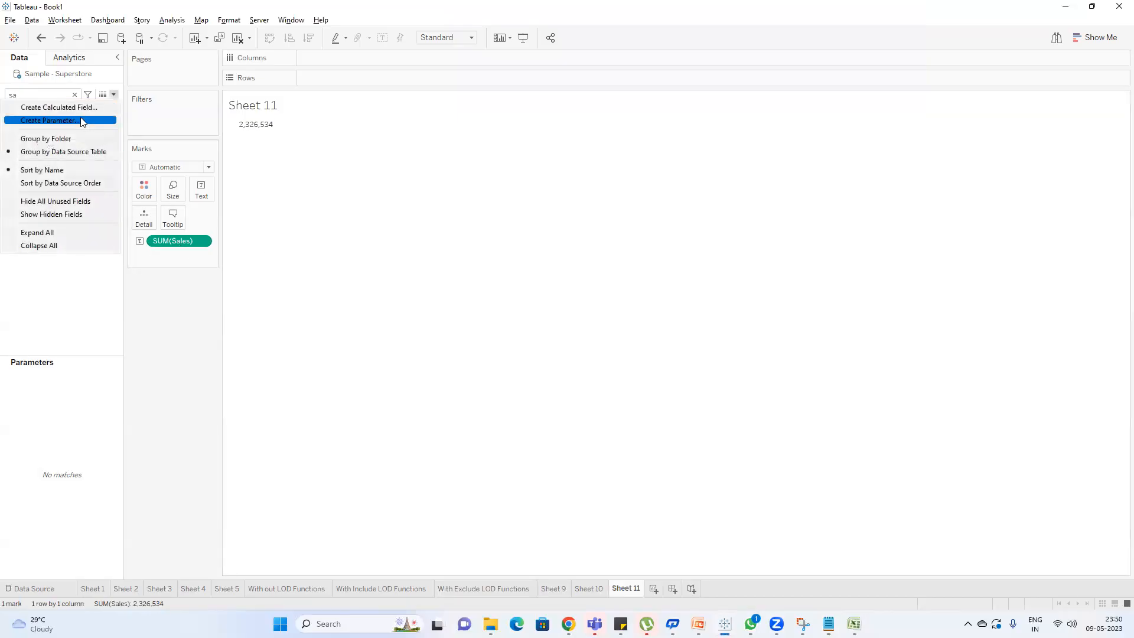
pyautogui.click(80, 109)
pyautogui.click(461, 318)
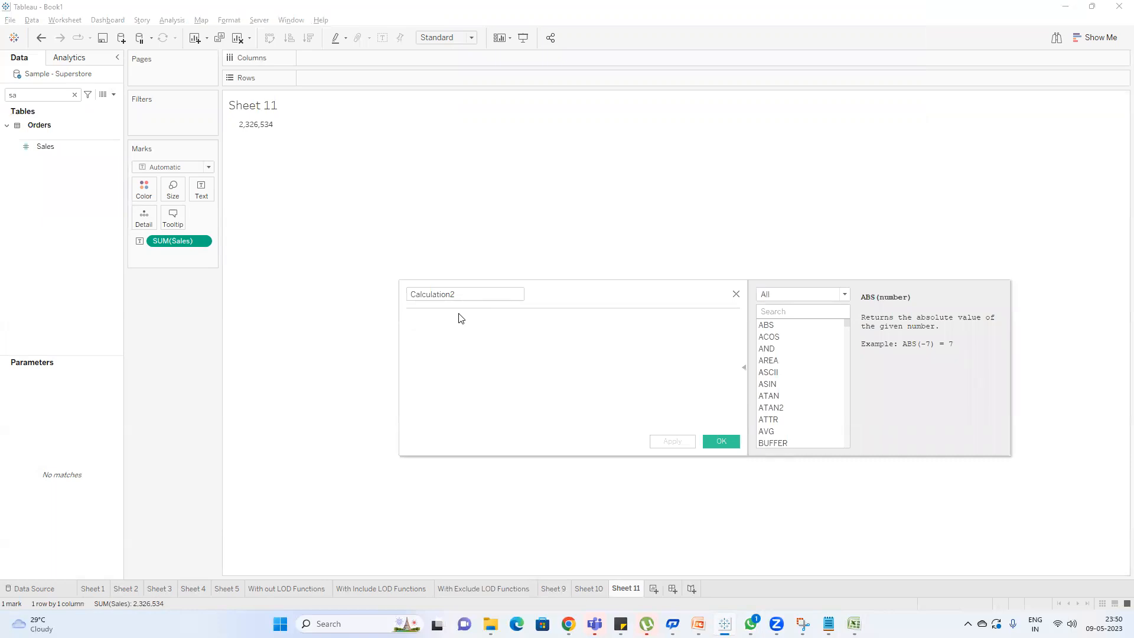
pyautogui.write('{sum')
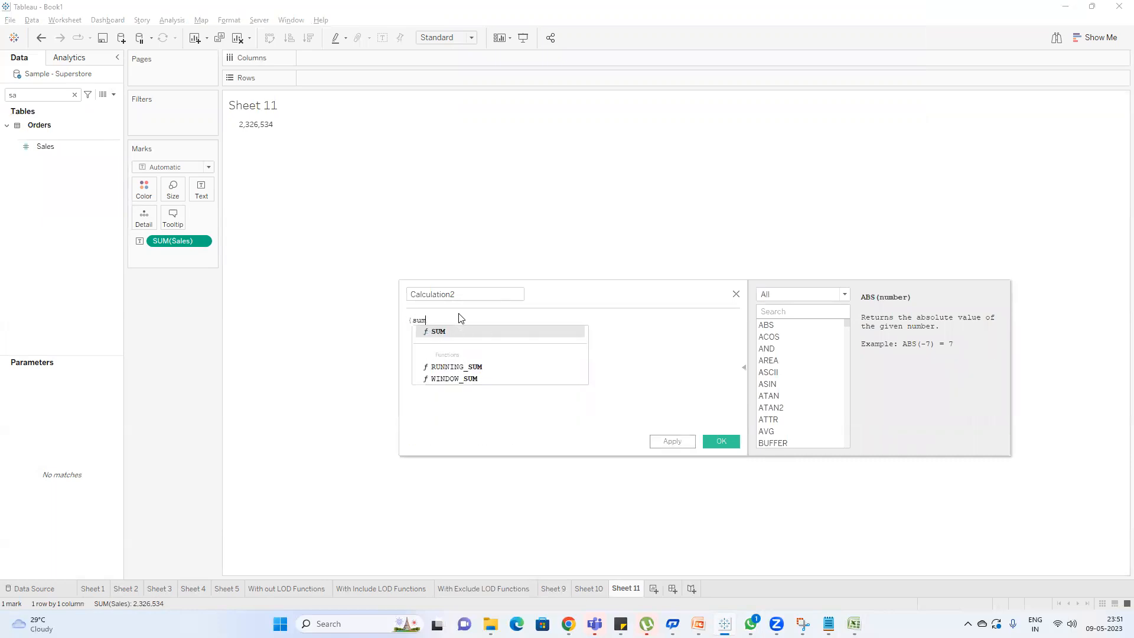
pyautogui.press('Return')
pyautogui.write('sal')
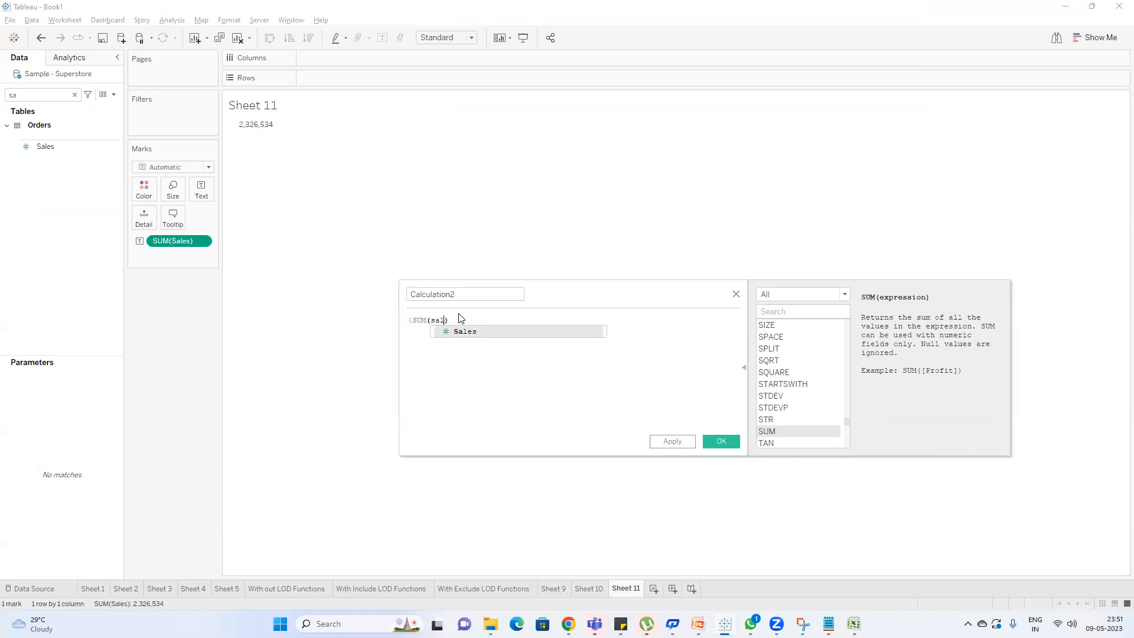
pyautogui.press('Return')
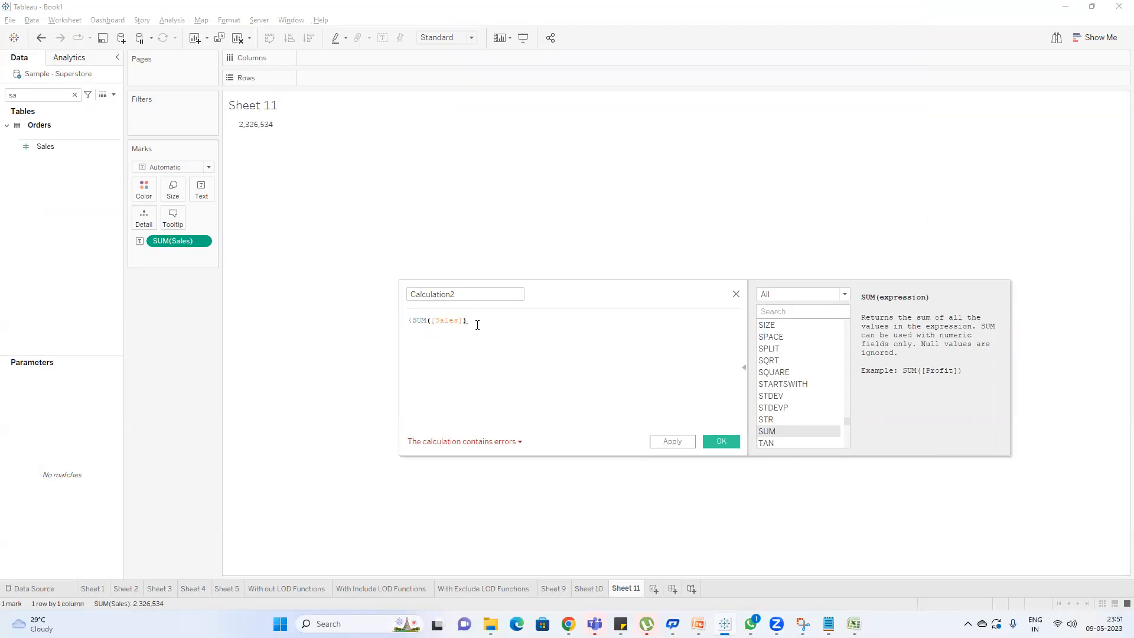
pyautogui.write('}')
pyautogui.doubleClick(466, 294)
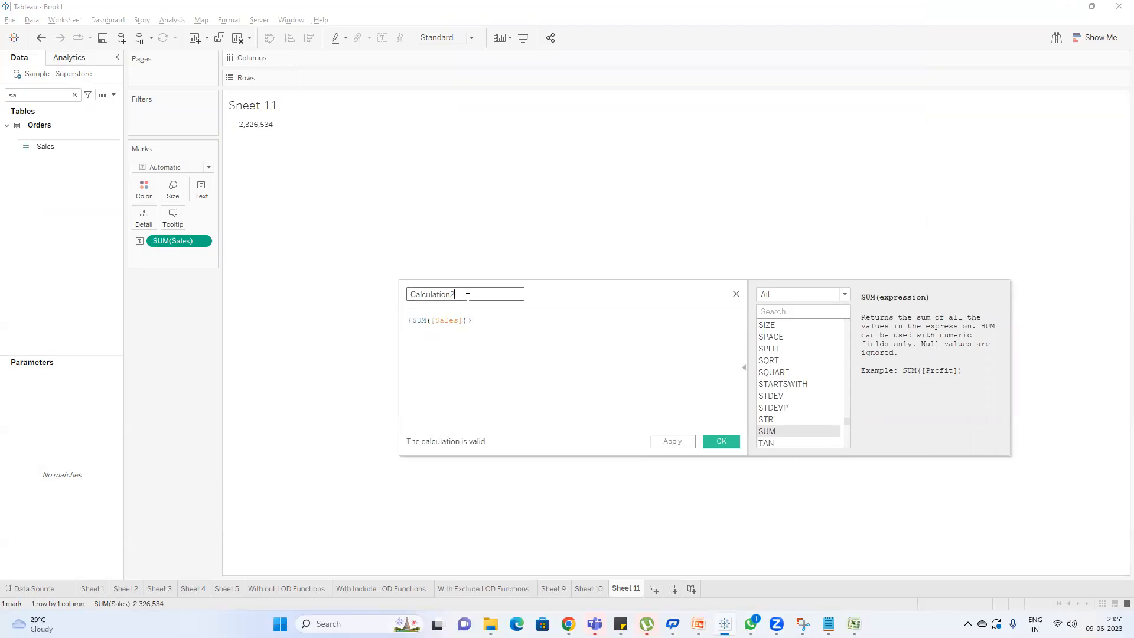
pyautogui.write('S')
pyautogui.click(722, 442)
# Find the Fixed LOD field in the data source and add it to the sheet alongside Sales.
pyautogui.doubleClick(43, 95)
pyautogui.write('f')
pyautogui.doubleClick(63, 254)
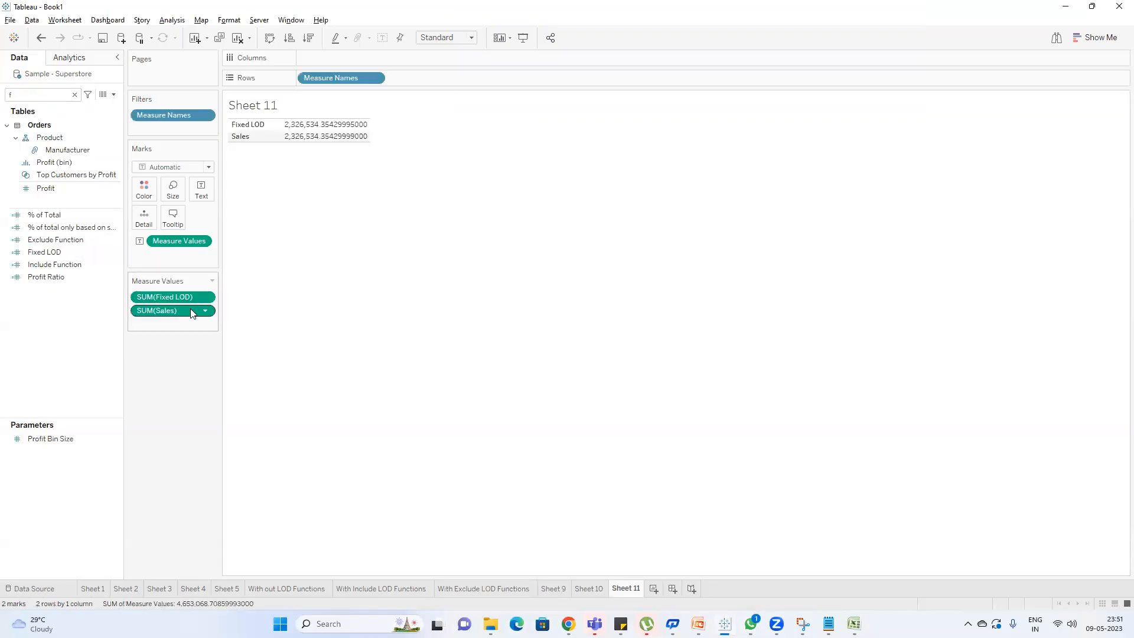
# Format the Fixed LOD measure as a custom number with zero decimal places.
pyautogui.rightClick(169, 298)
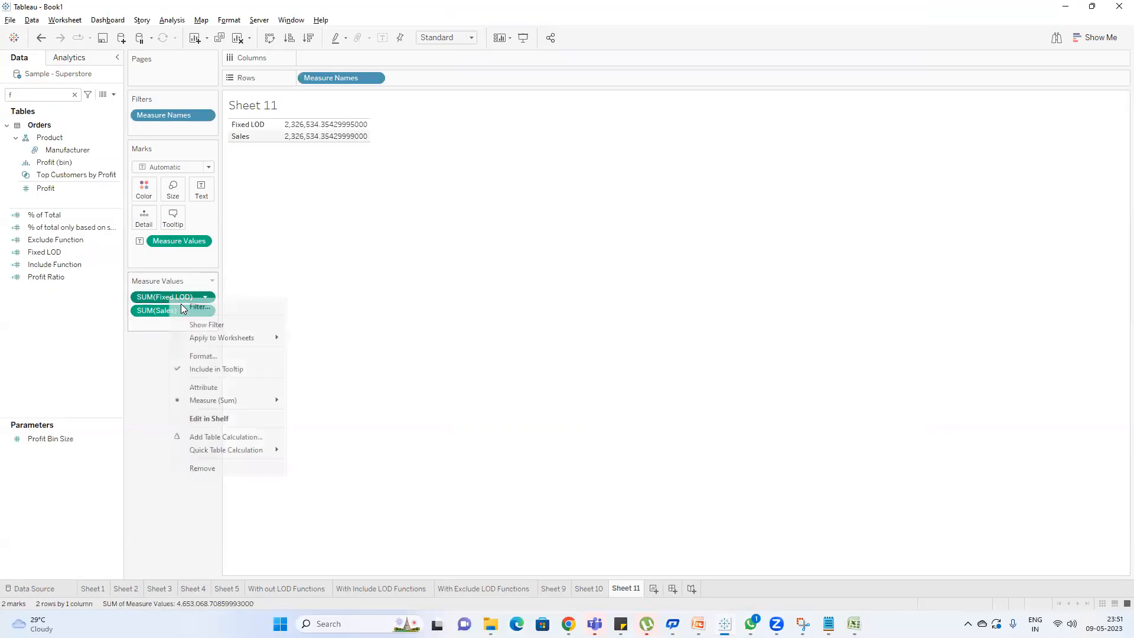
pyautogui.click(220, 353)
pyautogui.click(77, 132)
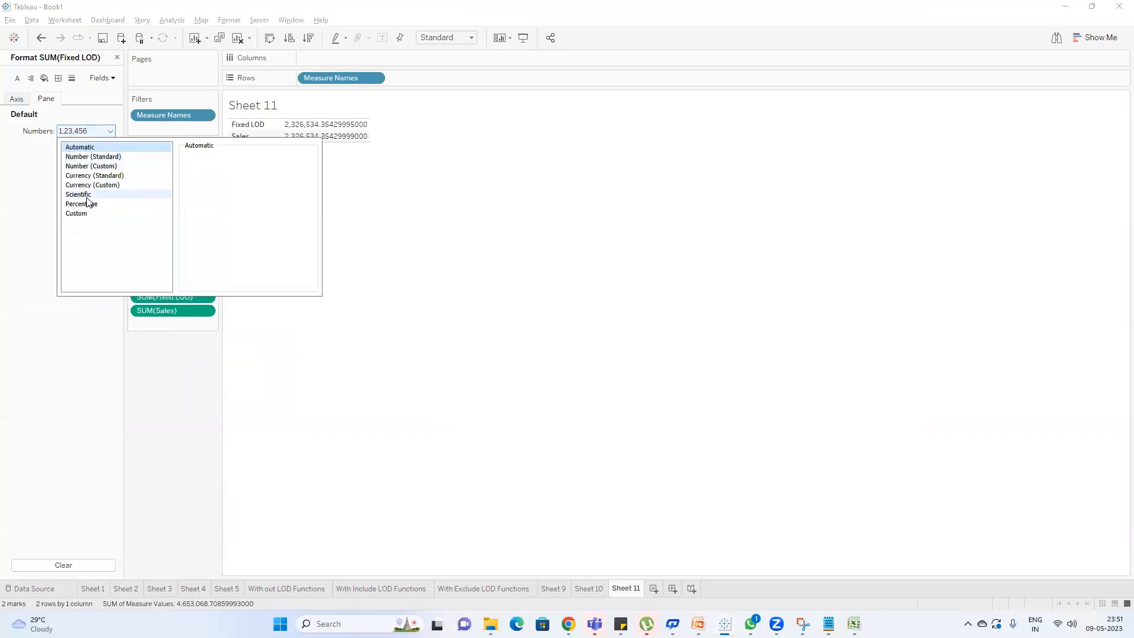
pyautogui.click(92, 167)
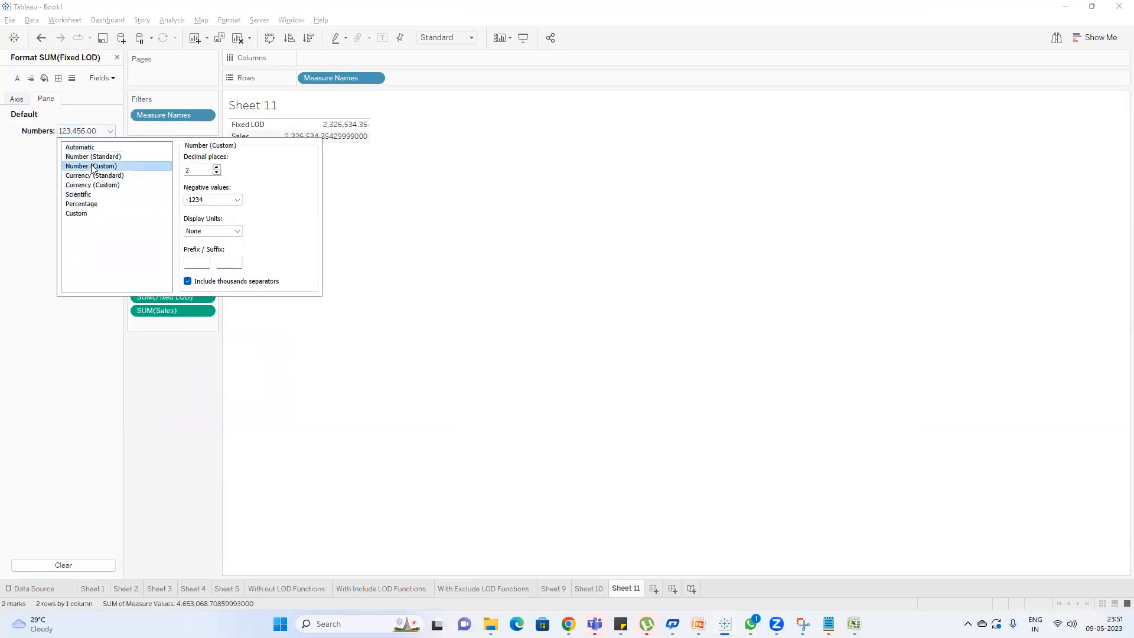
pyautogui.click(216, 172)
pyautogui.click(216, 173)
# Format the Sales measure as a custom number with zero decimal places.
pyautogui.click(161, 311)
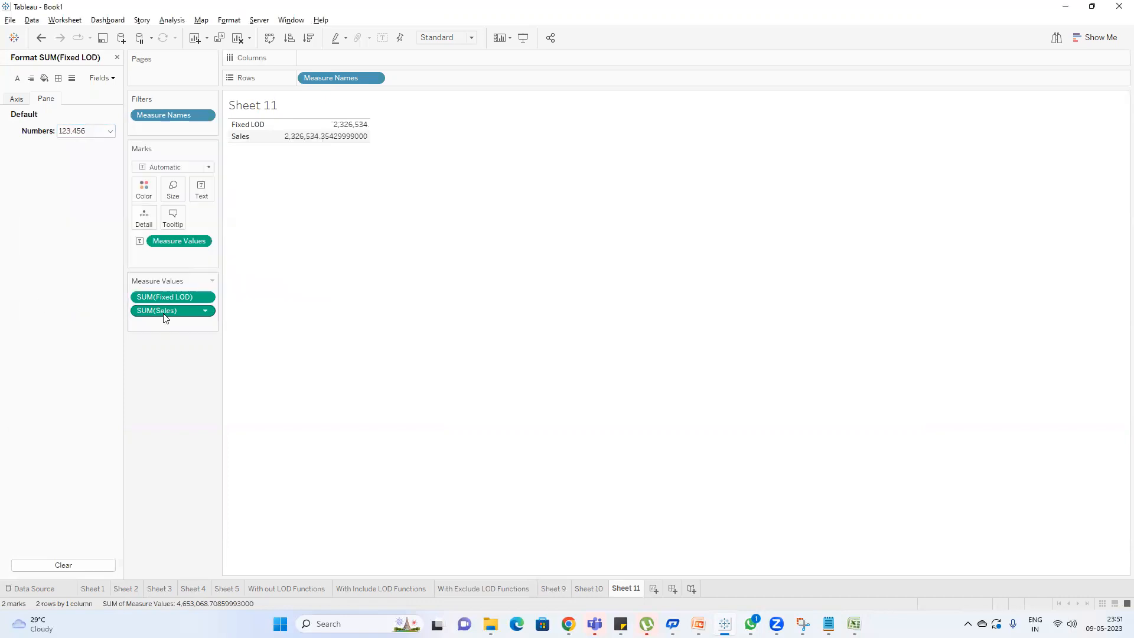
pyautogui.click(87, 131)
pyautogui.click(92, 166)
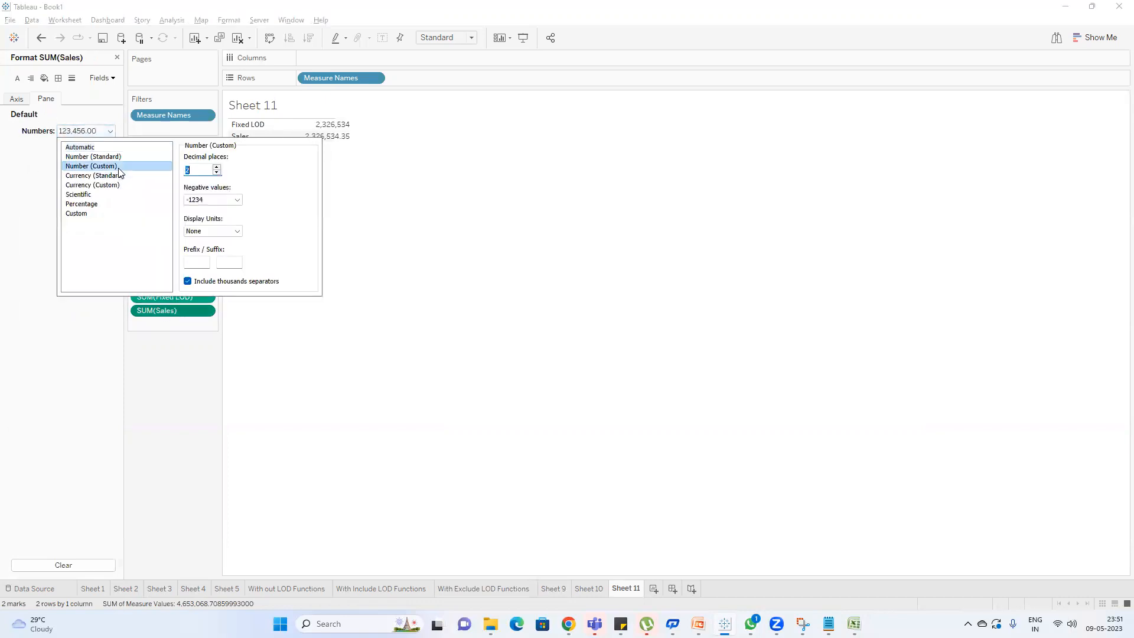
pyautogui.click(216, 174)
pyautogui.click(217, 174)
pyautogui.click(35, 329)
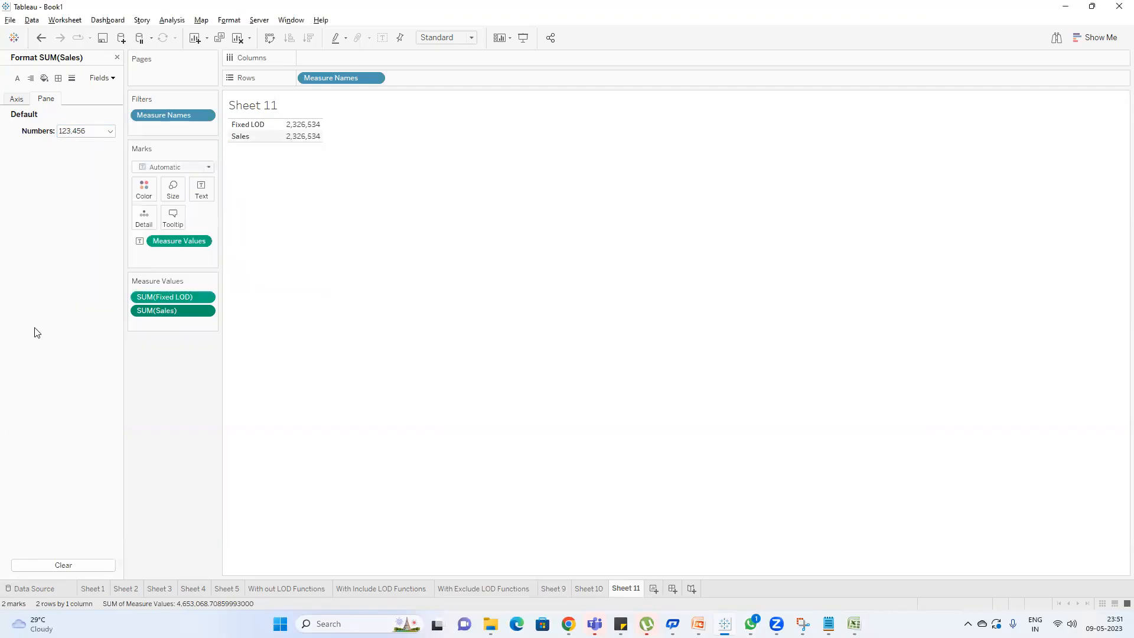
# Reopen the formatting of the Fixed LOD measure, slightly widen the shelf cards area, and close the formatting options.
pyautogui.rightClick(175, 301)
pyautogui.click(72, 159)
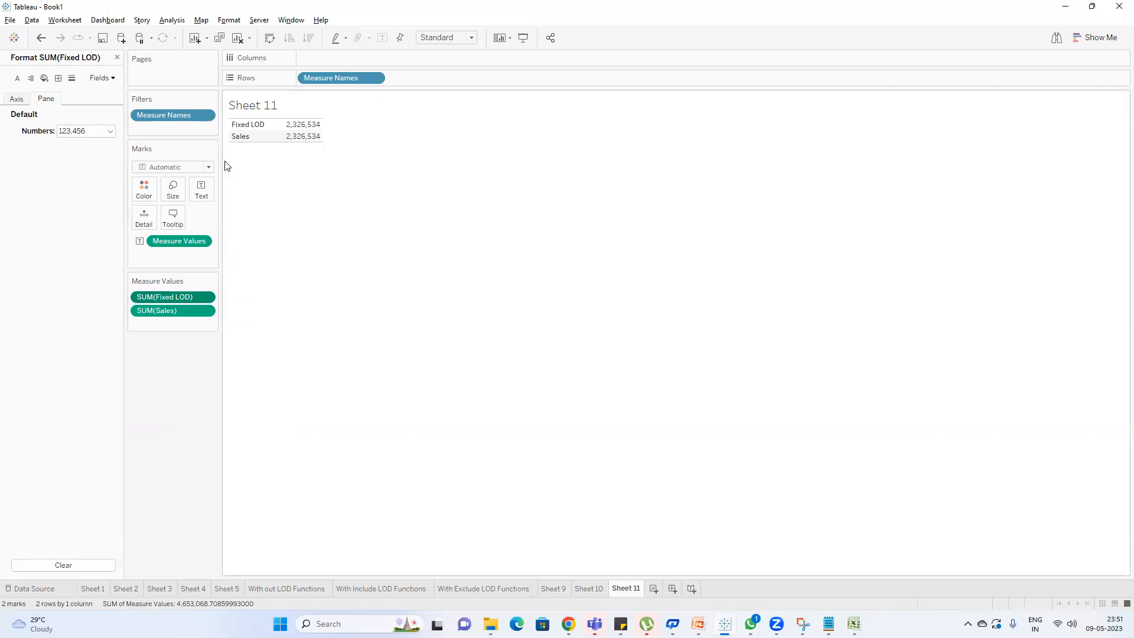
pyautogui.moveTo(223, 166); pyautogui.dragTo(247, 166)
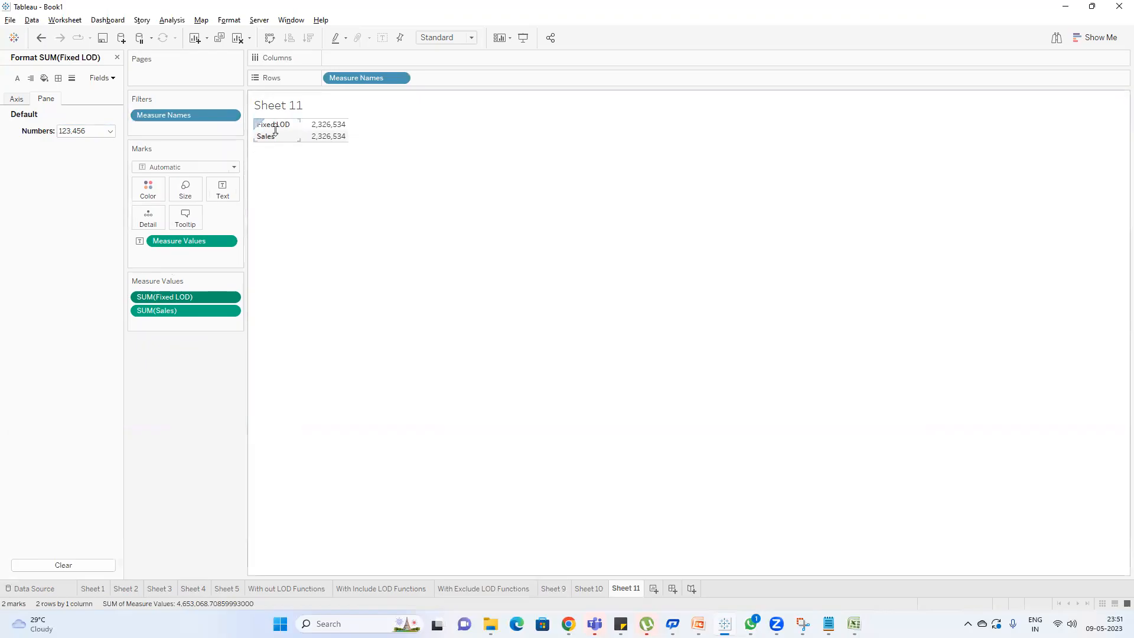
pyautogui.click(117, 57)
# Add Country/Region to the rows after Measure Names and widen the value column of the table.
pyautogui.click(48, 95)
pyautogui.write('f')
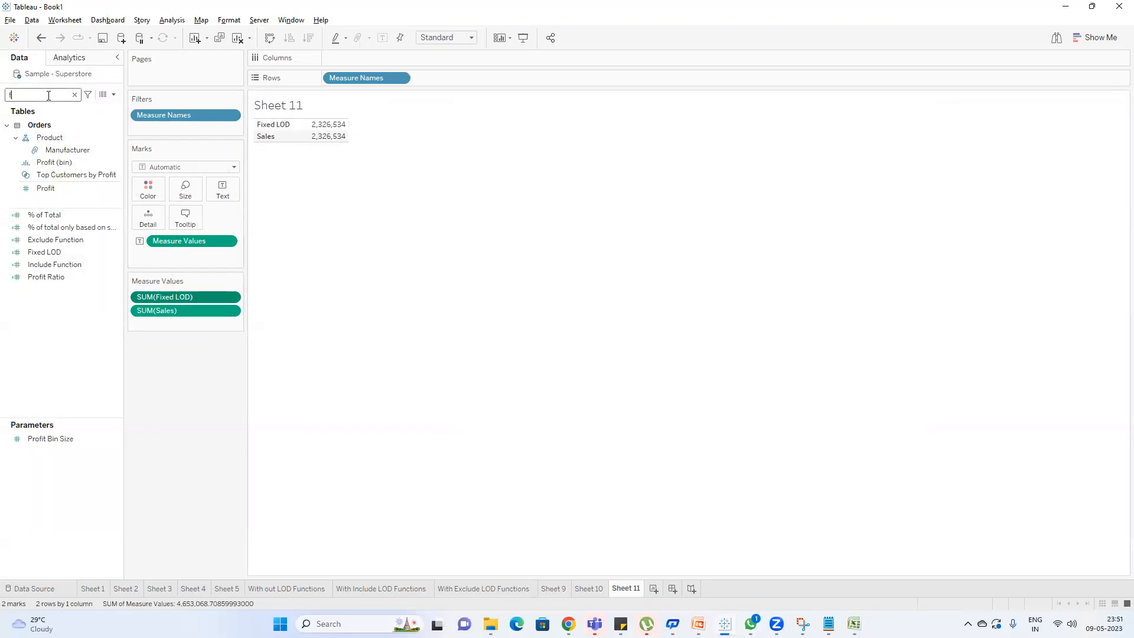
pyautogui.press('BackSpace')
pyautogui.write('regio')
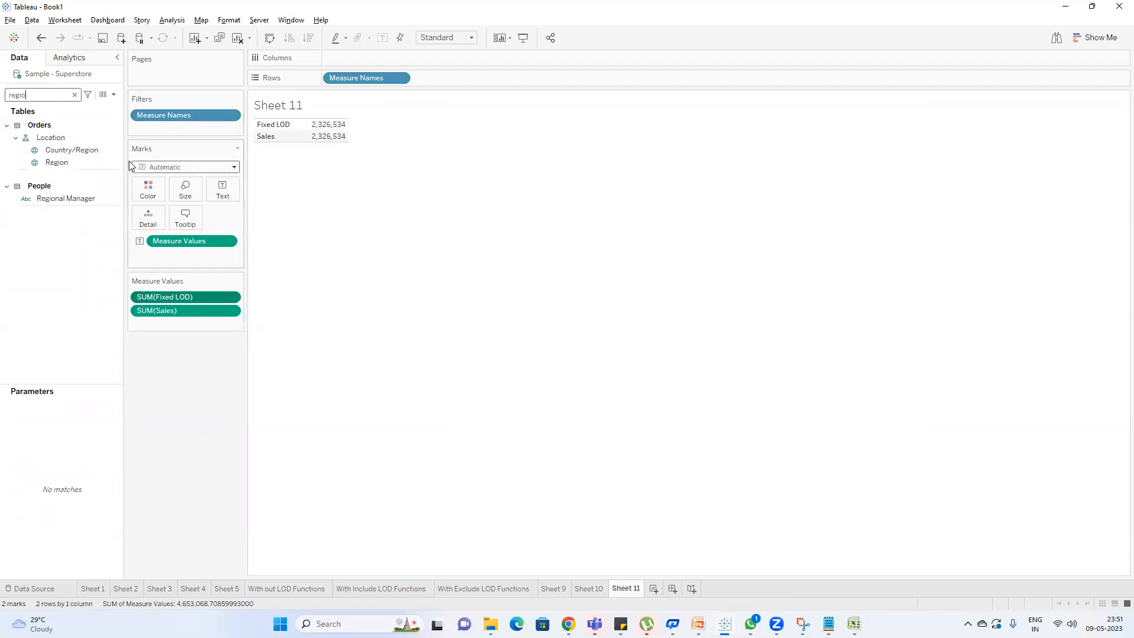
pyautogui.moveTo(68, 150); pyautogui.dragTo(475, 78)
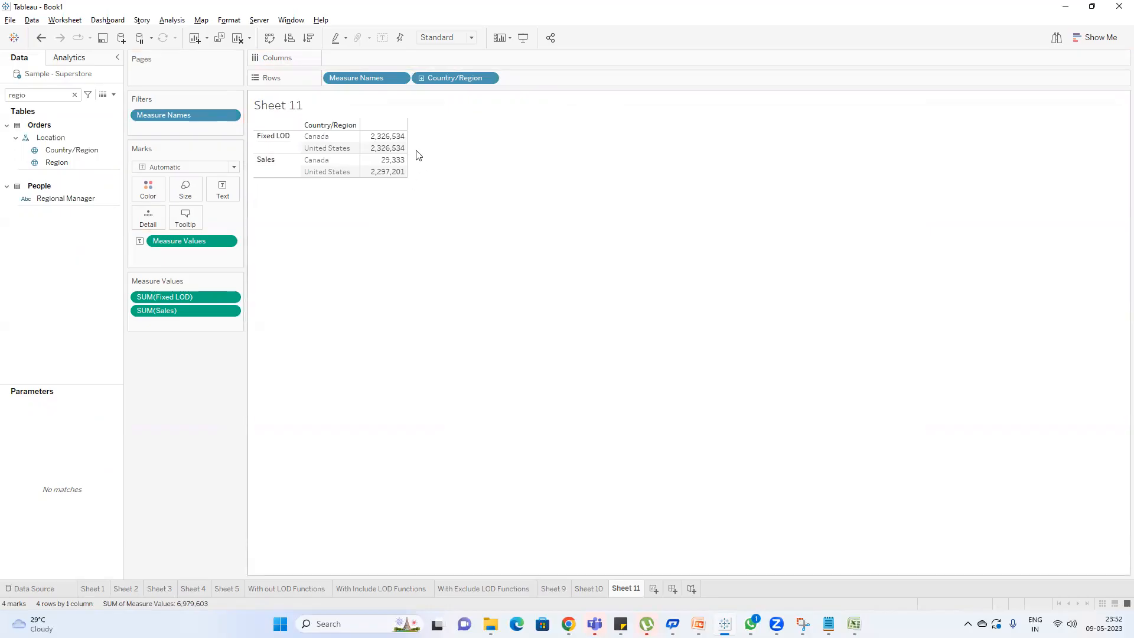
pyautogui.moveTo(409, 159); pyautogui.dragTo(466, 168)
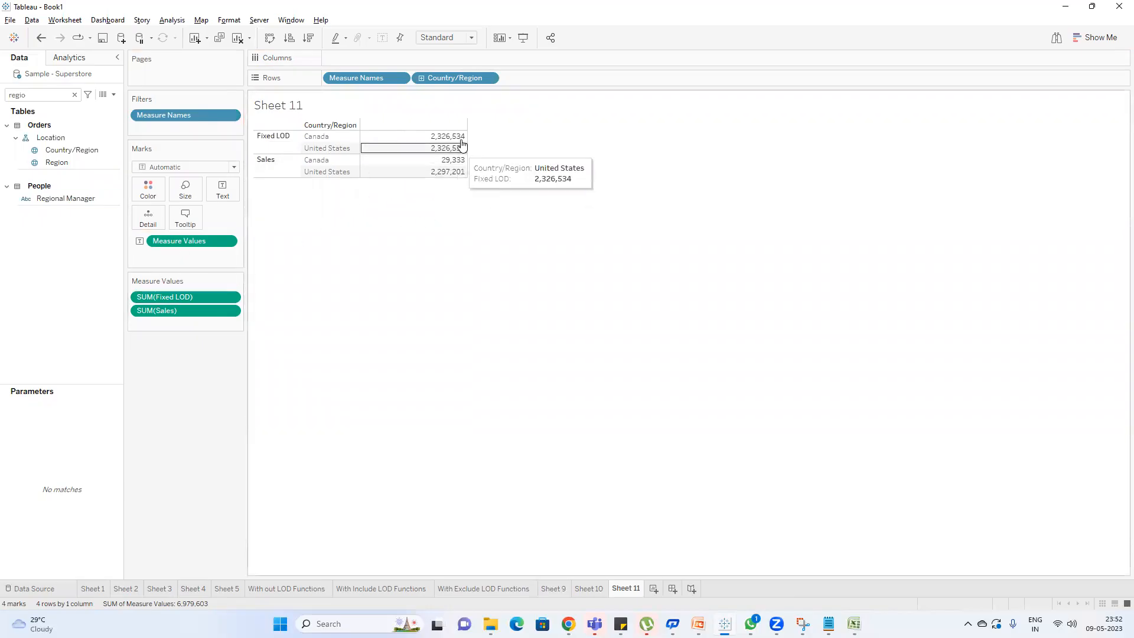
# Reorder the row fields so that Measure Names follows Country/Region.
pyautogui.moveTo(466, 161)
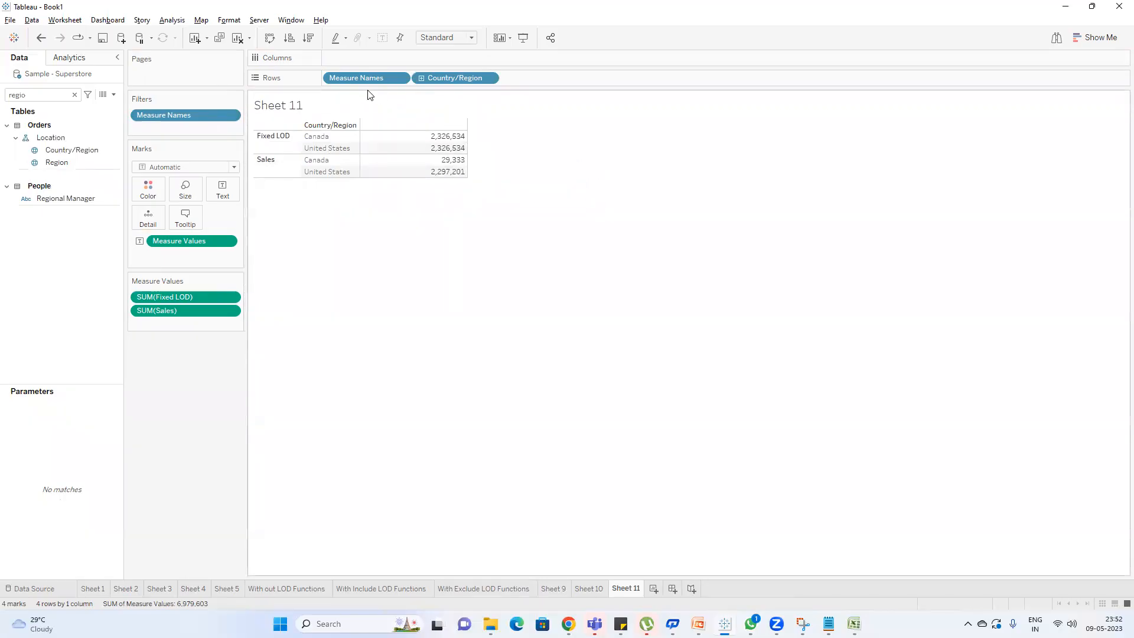
pyautogui.moveTo(367, 79); pyautogui.dragTo(544, 79)
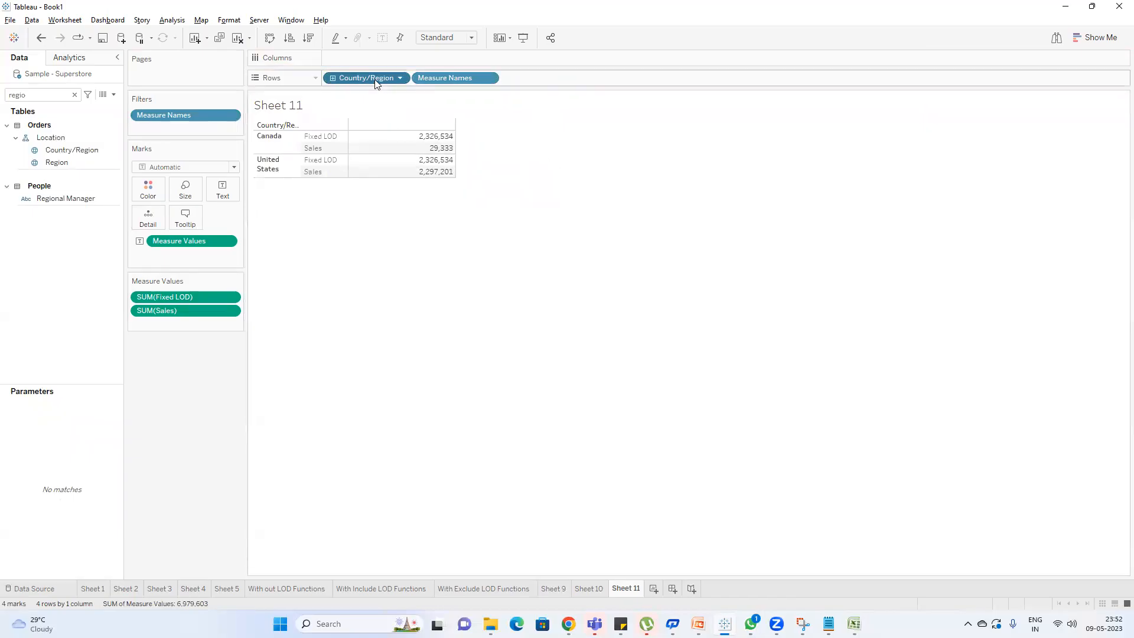
# Search the data fields for "fix" and inspect the Fixed LOD calculation's formula without changing it.
pyautogui.doubleClick(54, 97)
pyautogui.write('fix')
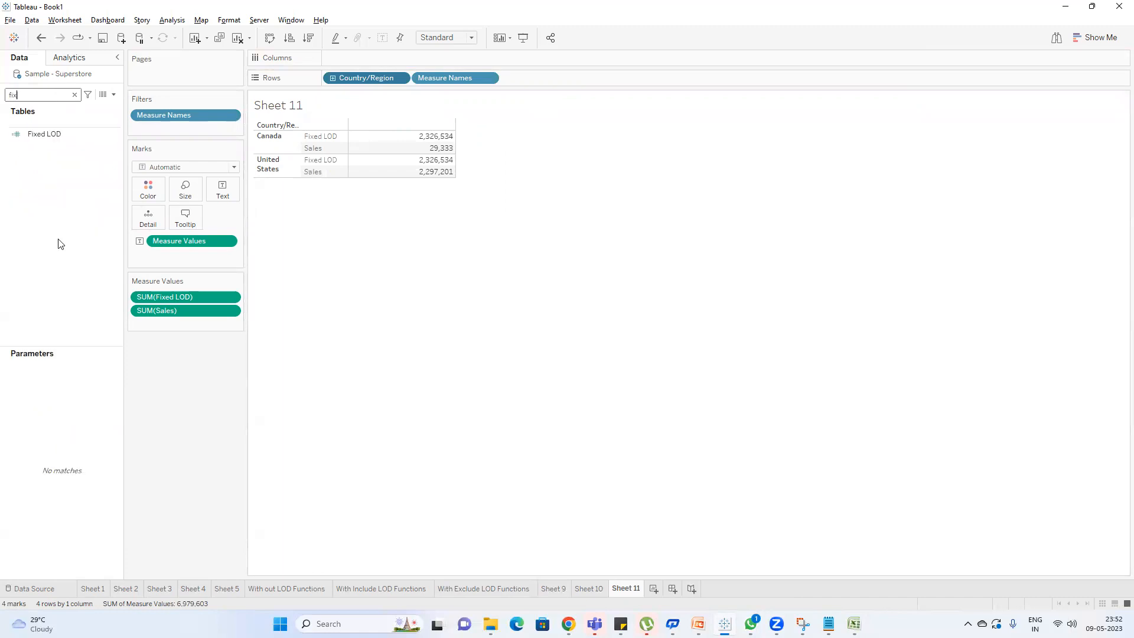
pyautogui.rightClick(48, 137)
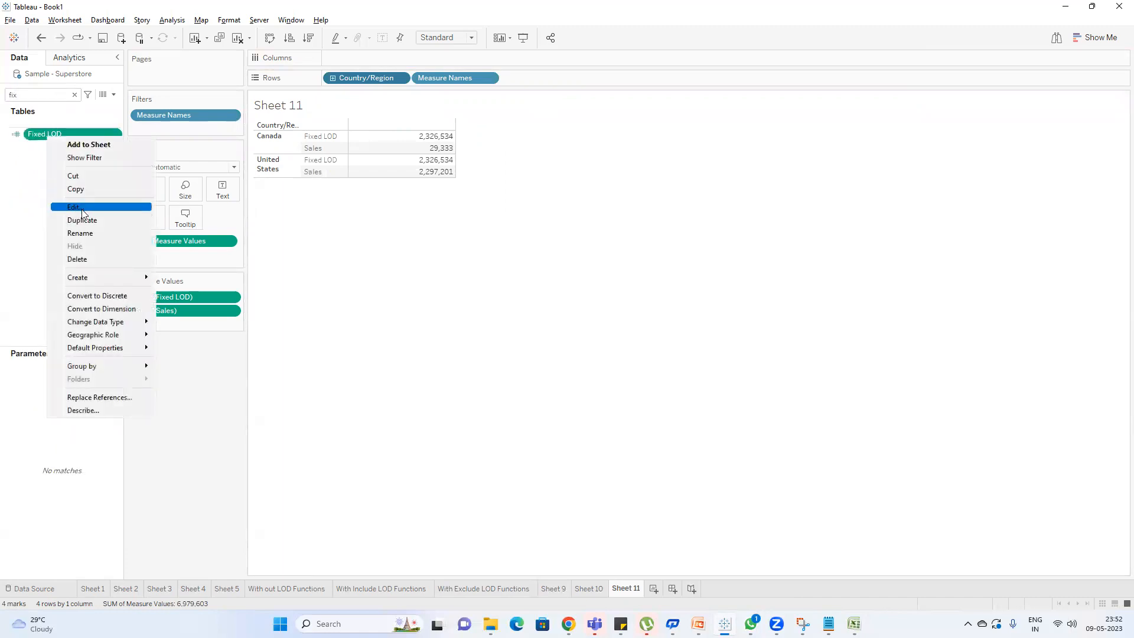
pyautogui.click(75, 208)
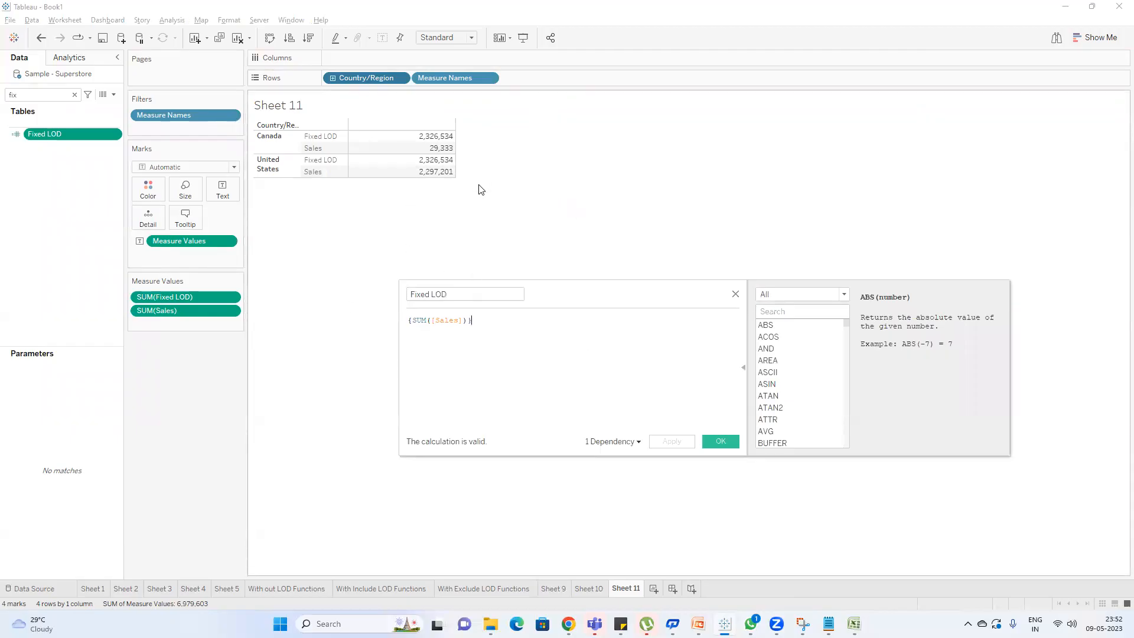
pyautogui.click(720, 441)
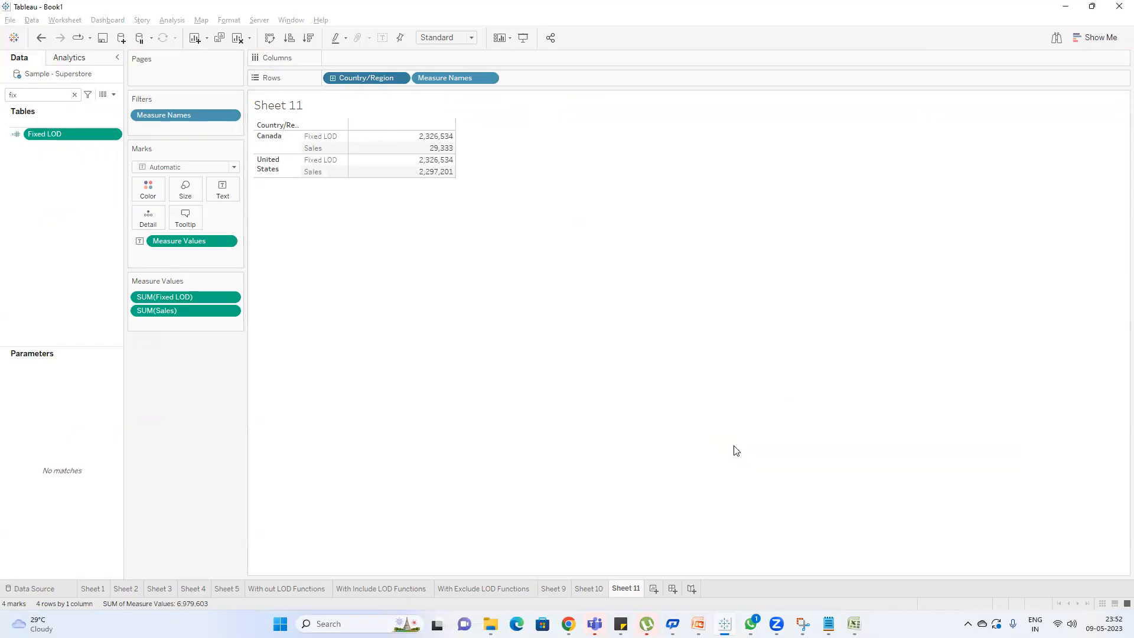
# Remove Country/Region from the rows and filter the data fields by "co".
pyautogui.moveTo(351, 83); pyautogui.dragTo(561, 192)
pyautogui.moveTo(396, 137)
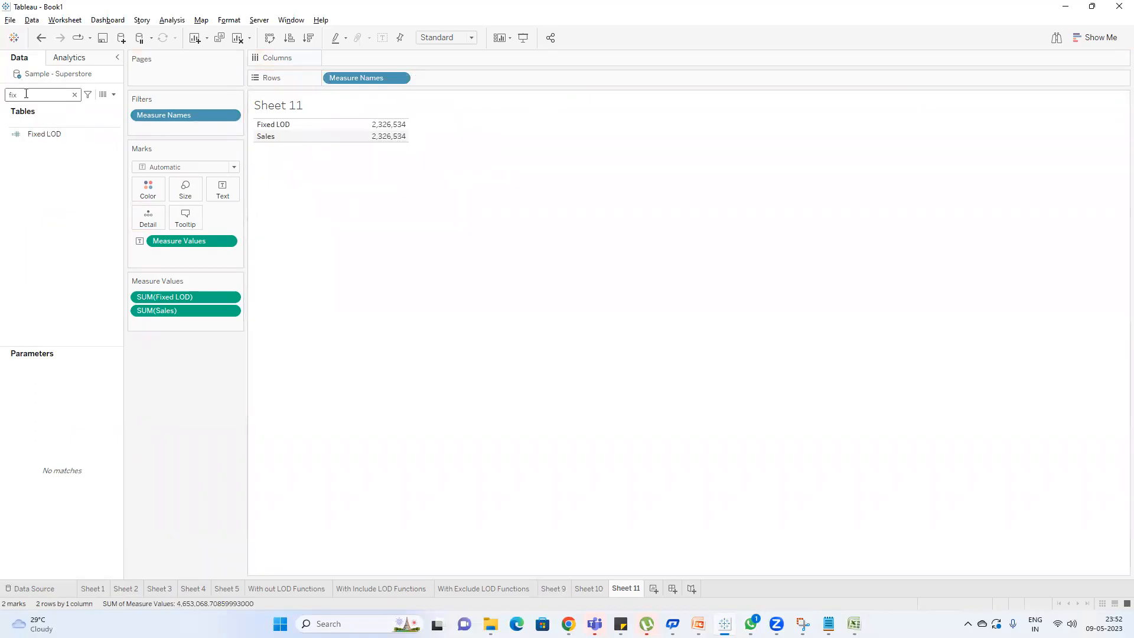
pyautogui.press('BackSpace')
pyautogui.press('BackSpace')
pyautogui.press('BackSpace')
pyautogui.write('co')
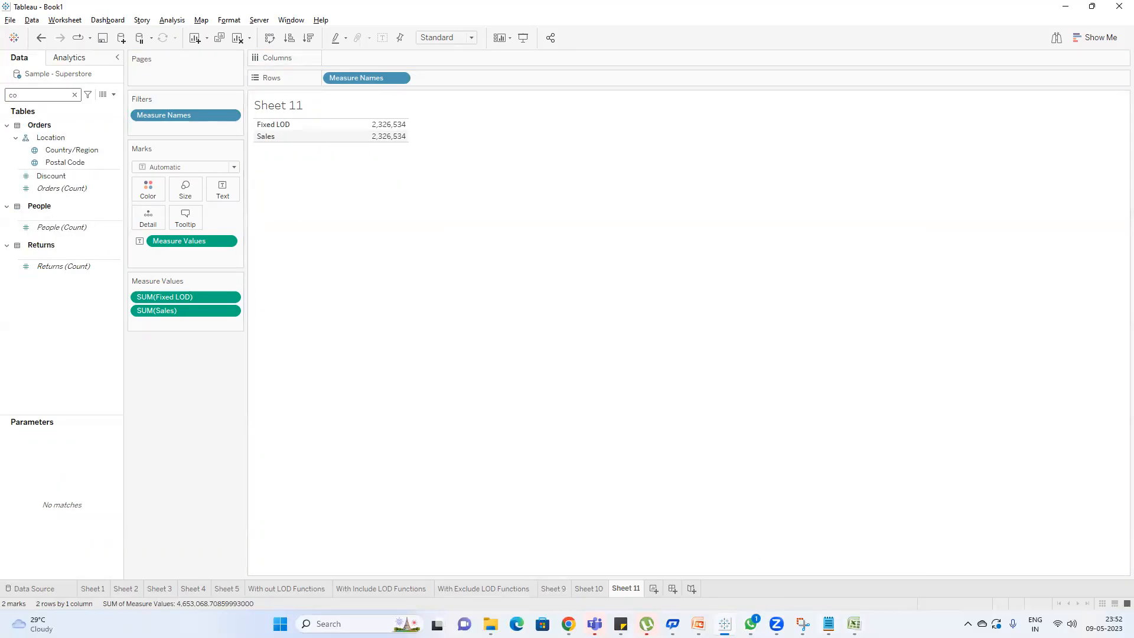
# Switch to Notepad and add the line "2326534 ---total value" below the Fixed notes.
pyautogui.click(829, 623)
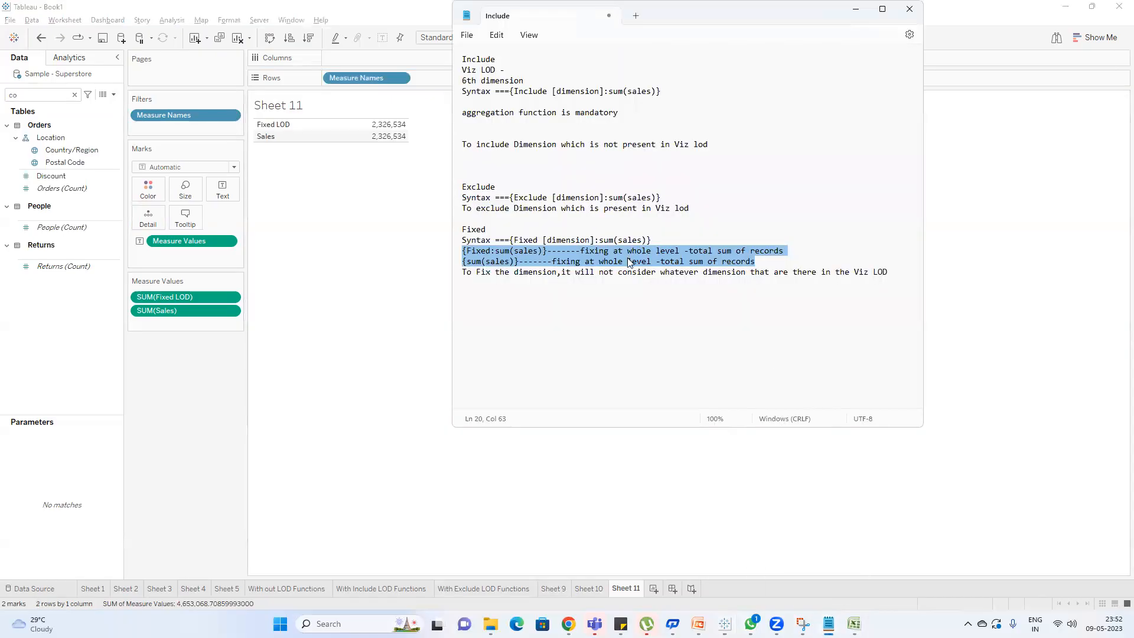
pyautogui.click(794, 300)
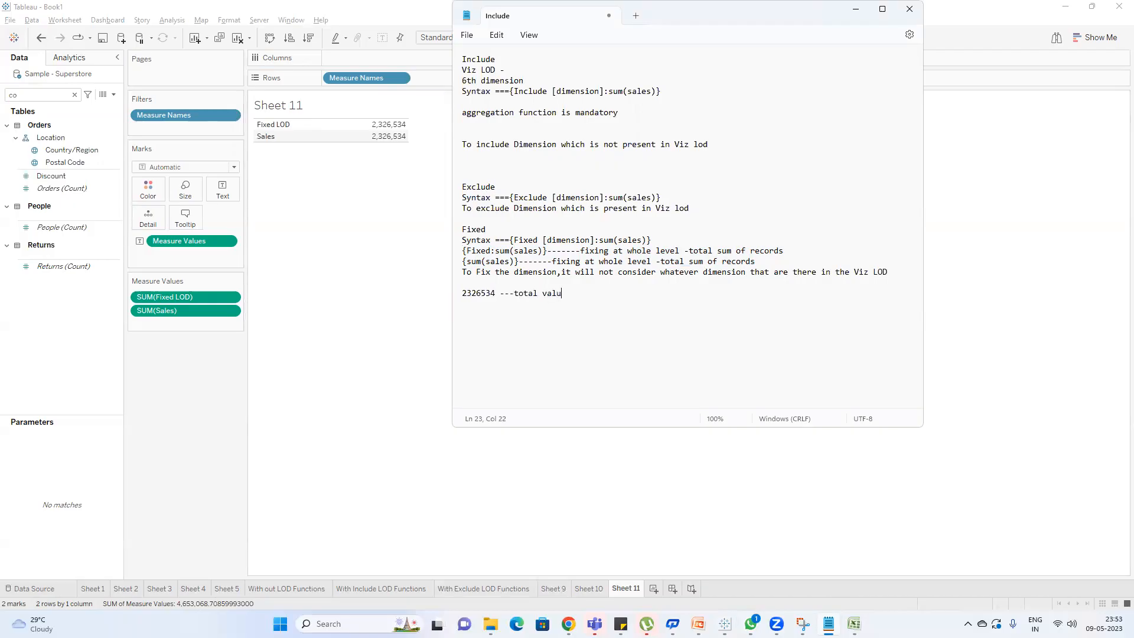
# Back in Tableau, add Country/Region to the rows and move Measure Names to the columns.
pyautogui.click(71, 150)
pyautogui.moveTo(251, 124); pyautogui.dragTo(434, 78)
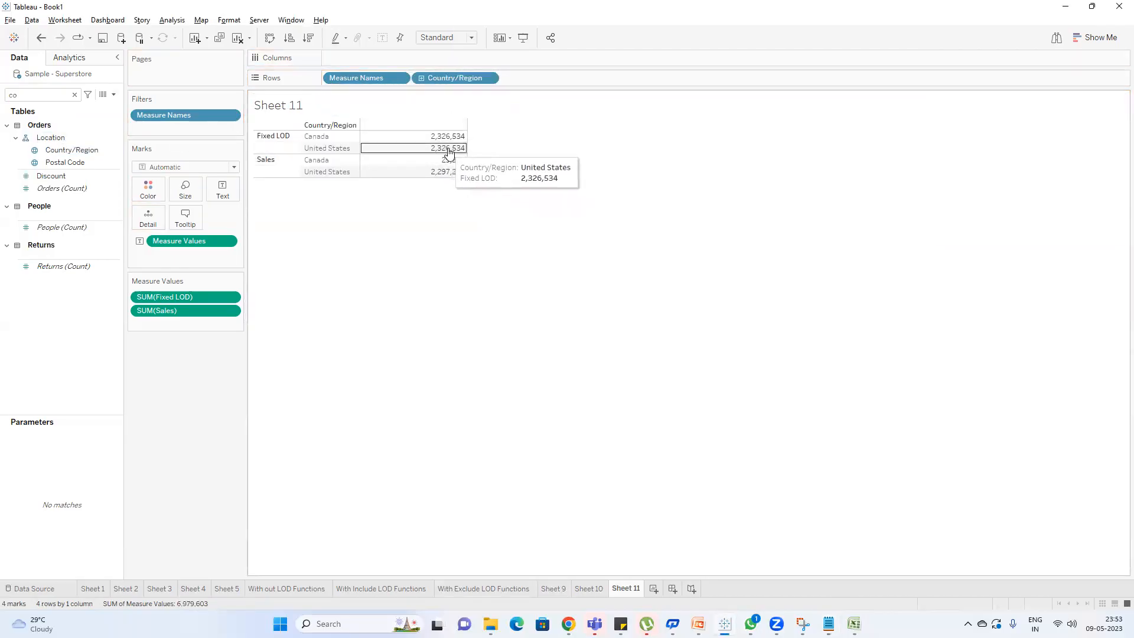
pyautogui.moveTo(362, 79); pyautogui.dragTo(543, 77)
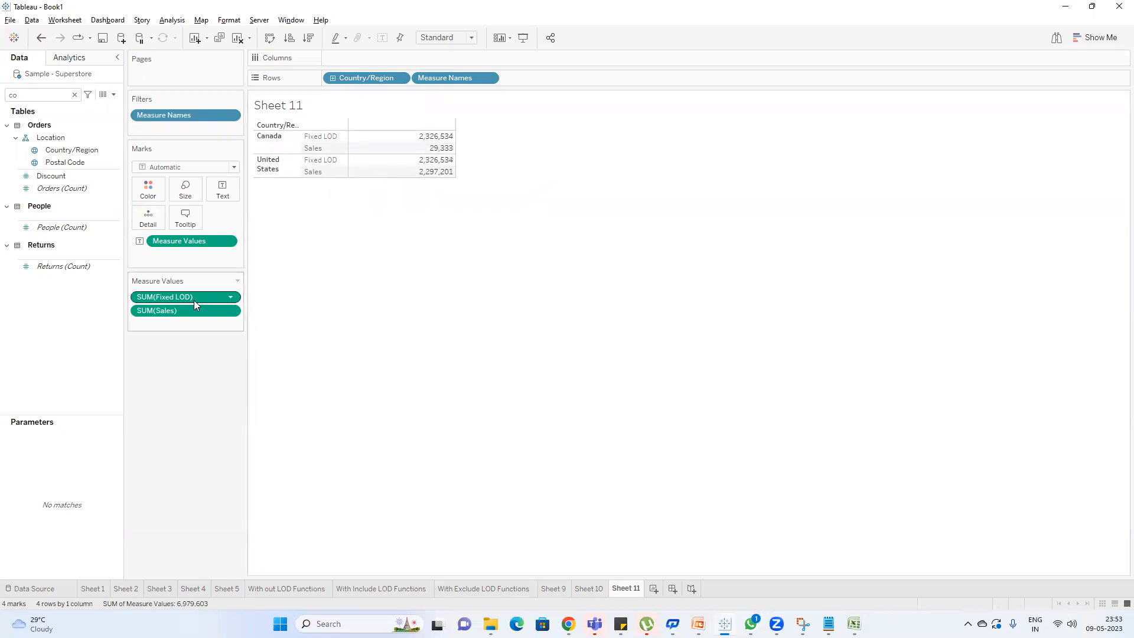
pyautogui.moveTo(458, 83); pyautogui.dragTo(452, 58)
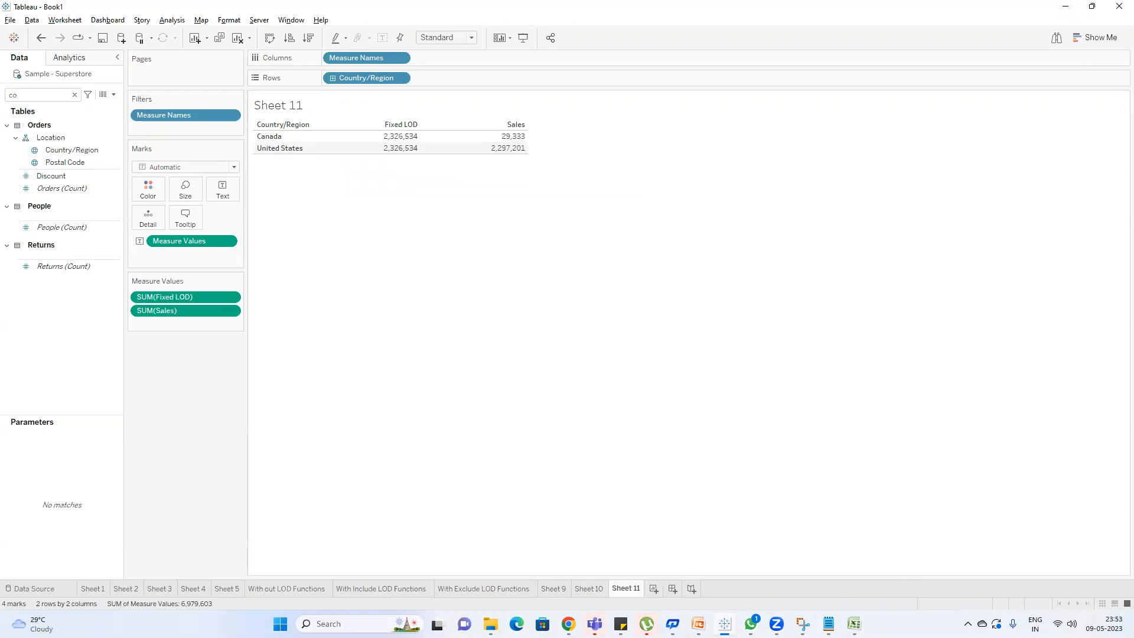
# Check the total value note in Notepad against the Fixed LOD column, then return to Tableau.
pyautogui.click(829, 624)
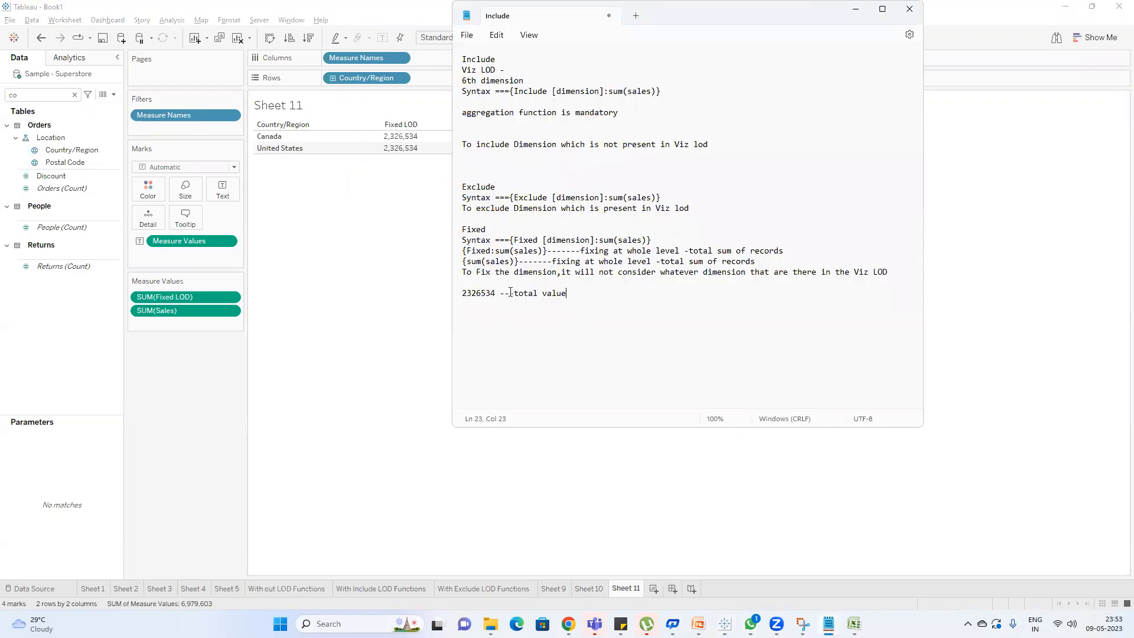
pyautogui.moveTo(572, 293); pyautogui.dragTo(452, 288)
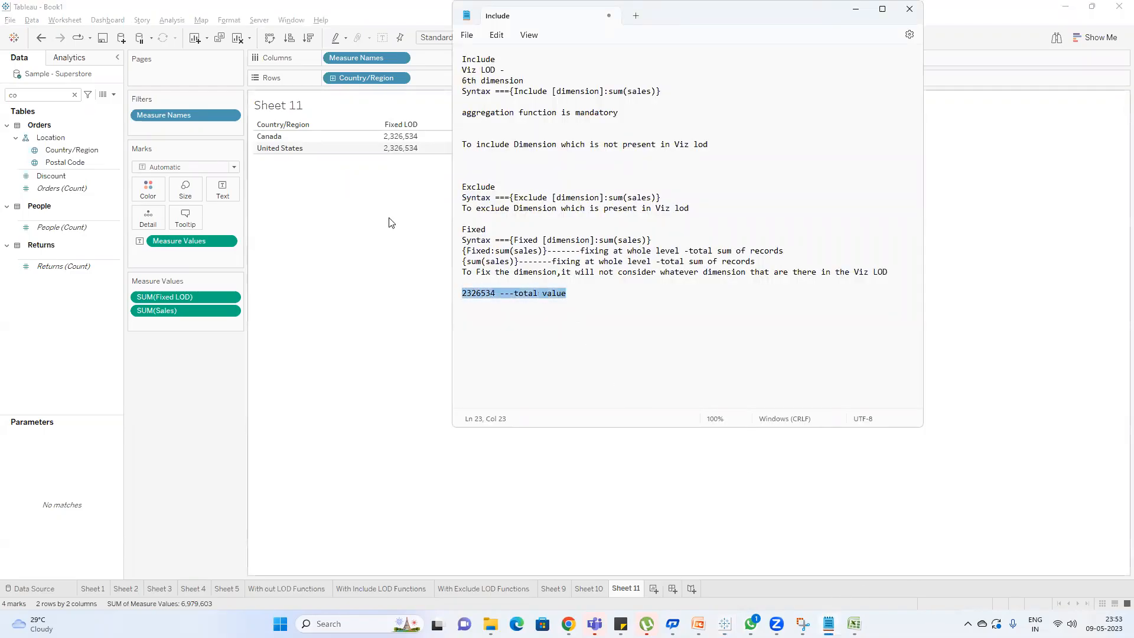
pyautogui.click(374, 191)
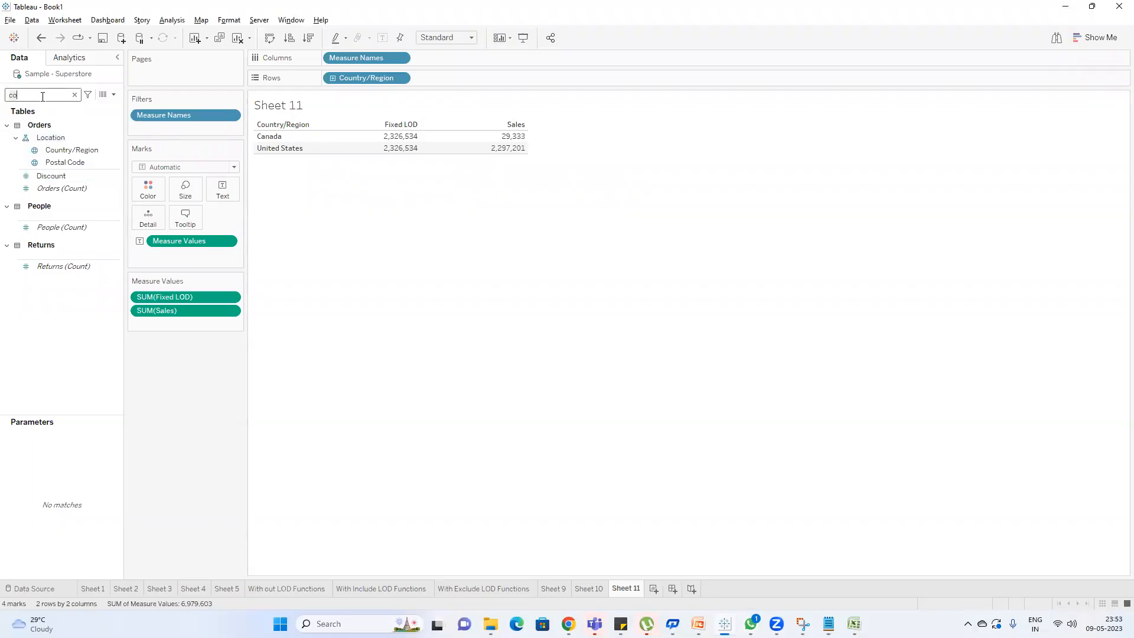
# Clear the field search and add Region, State/Province, Postal Code and City to the rows after Country/Region.
pyautogui.click(74, 94)
pyautogui.moveTo(75, 177); pyautogui.dragTo(480, 81)
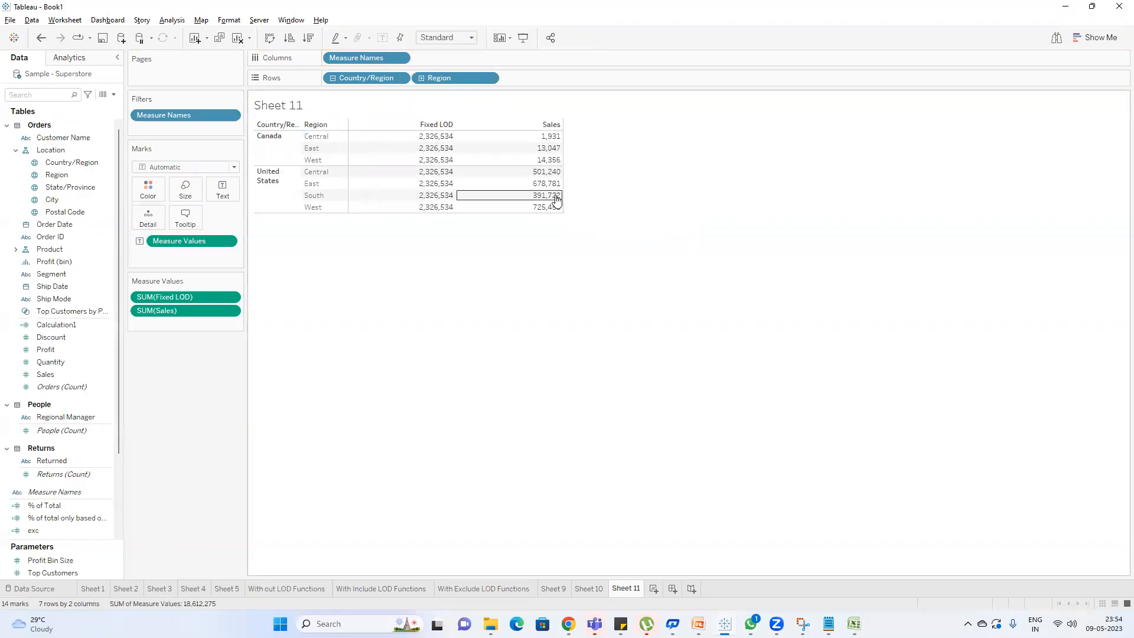
pyautogui.moveTo(62, 190); pyautogui.dragTo(541, 78)
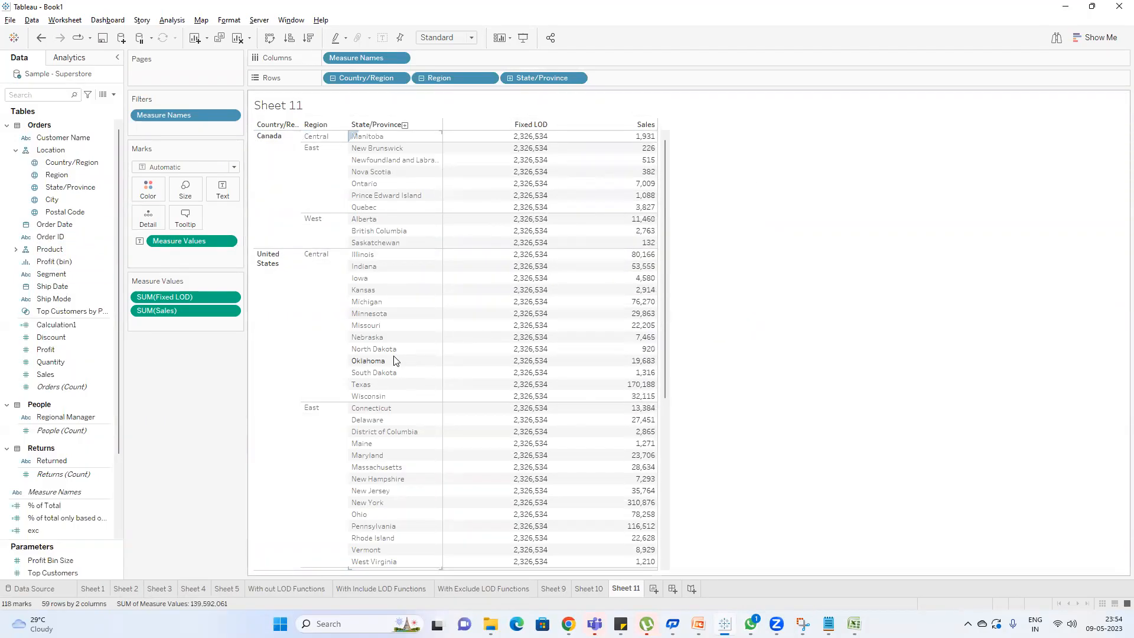
pyautogui.moveTo(64, 212); pyautogui.dragTo(618, 83)
pyautogui.moveTo(56, 200); pyautogui.dragTo(754, 74)
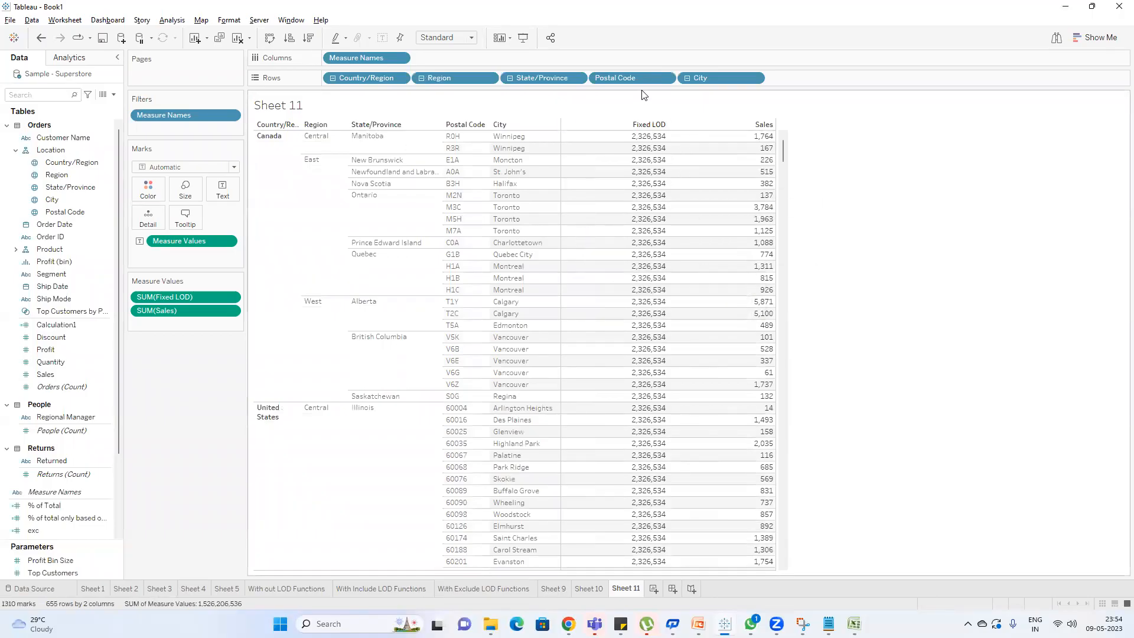
pyautogui.moveTo(661, 224)
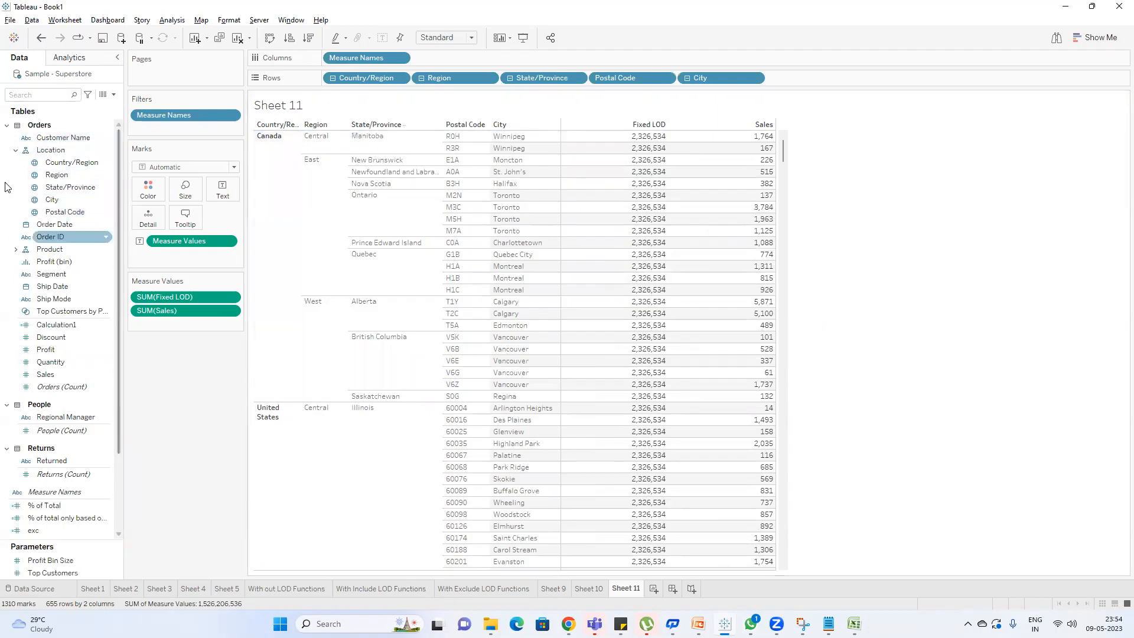
# Find the Fixed LOD calculation and change its formula to {FIXED : SUM([Sales])}.
pyautogui.click(41, 96)
pyautogui.write('fix')
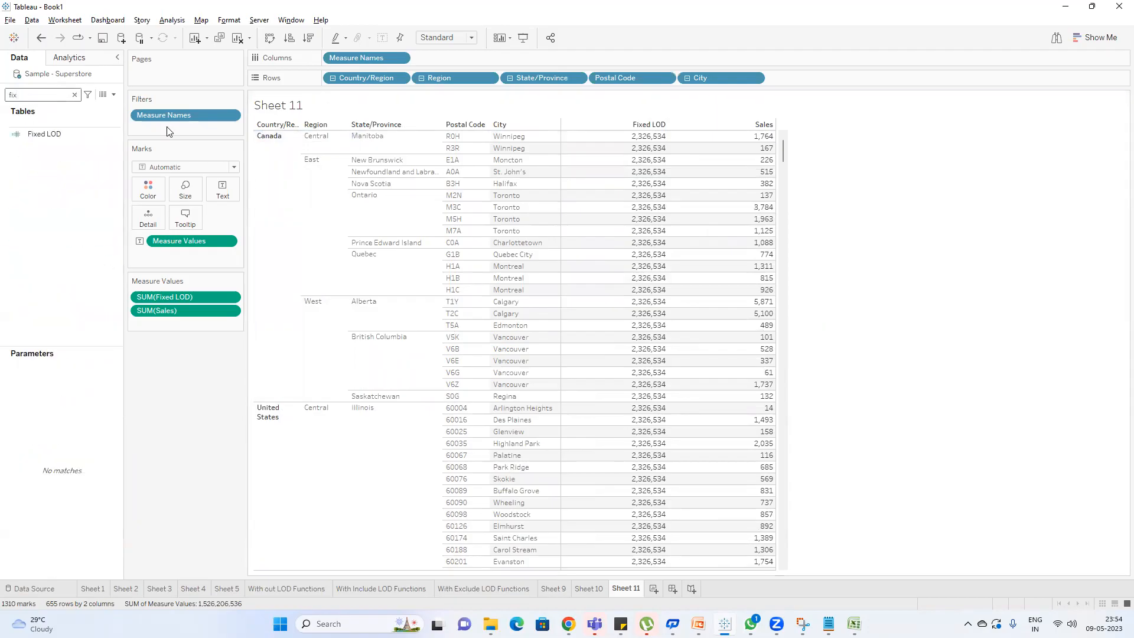
pyautogui.rightClick(65, 136)
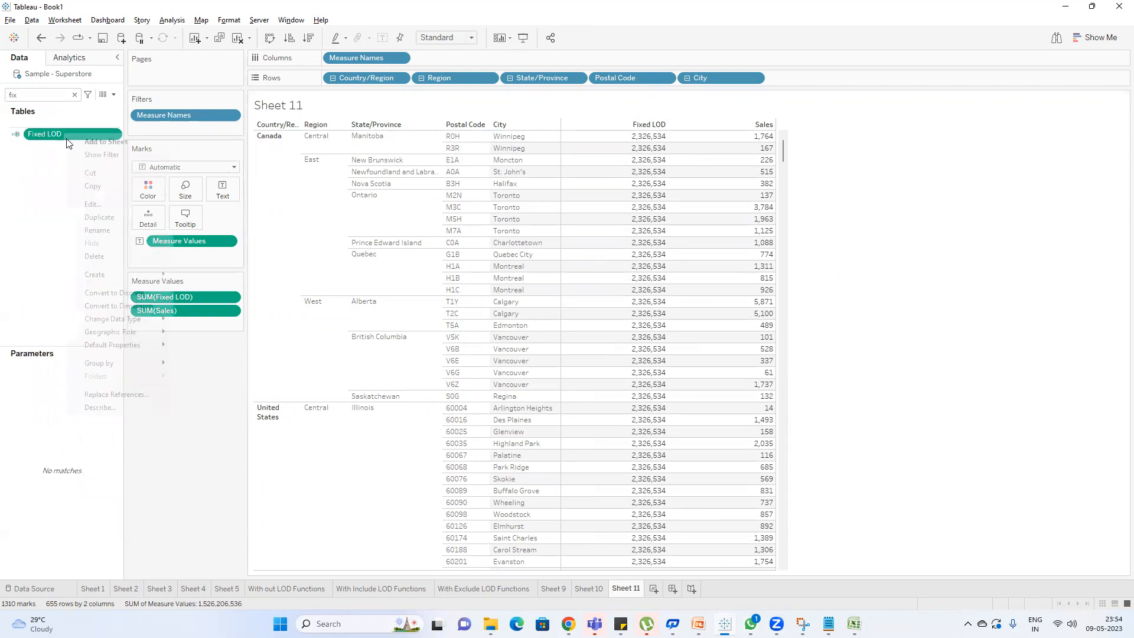
pyautogui.click(93, 204)
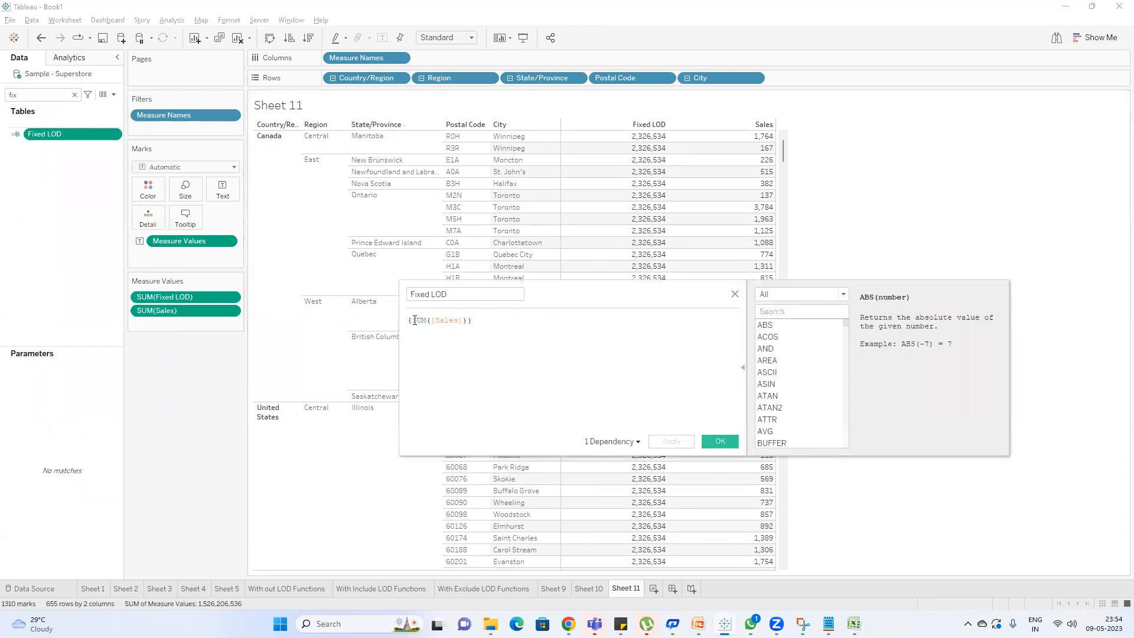
pyautogui.click(414, 320)
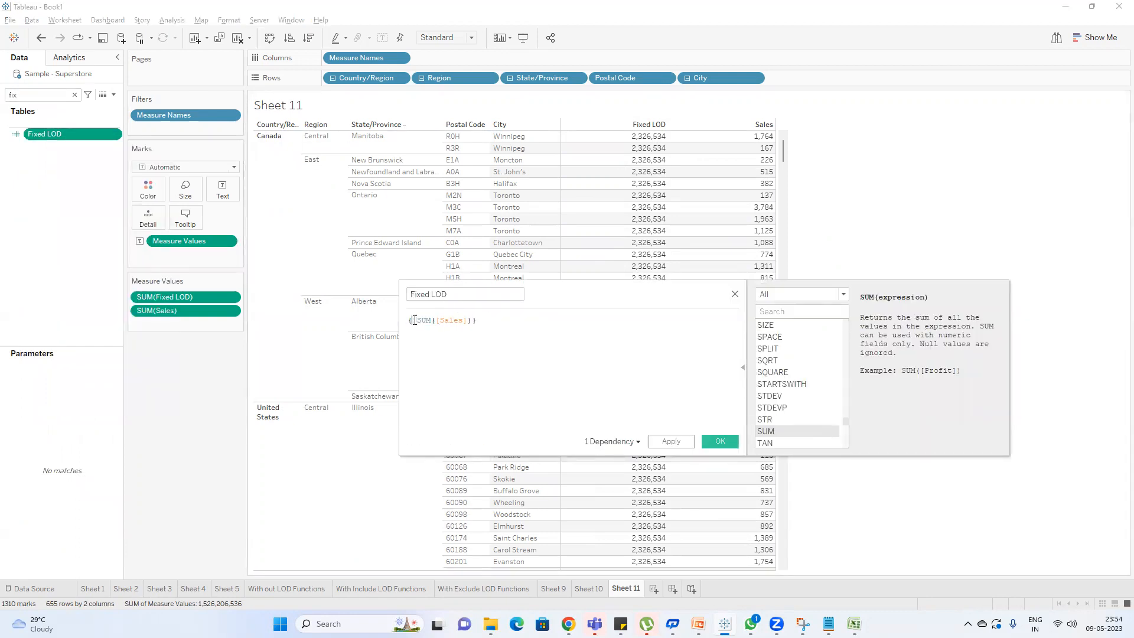
pyautogui.write('fix')
pyautogui.press('Return')
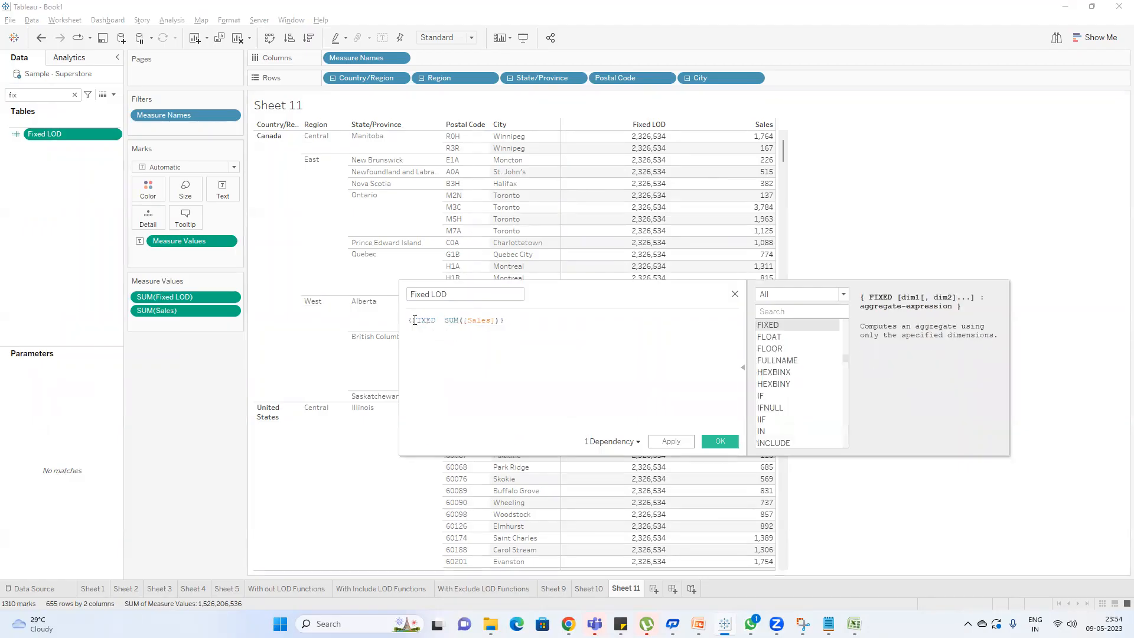
pyautogui.write(':')
pyautogui.click(680, 445)
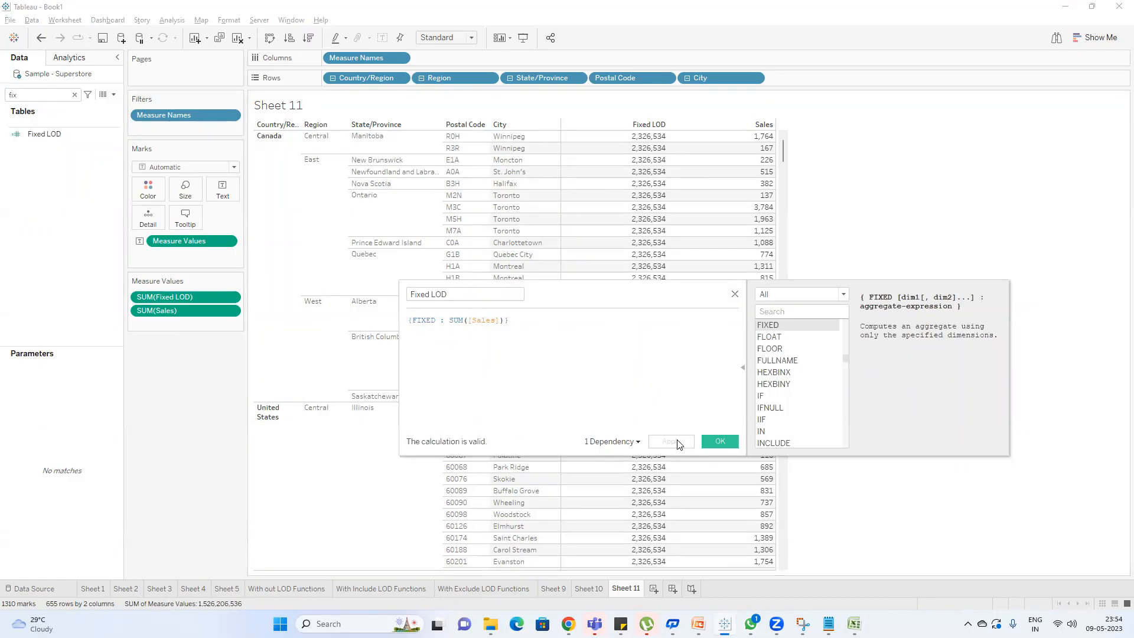
pyautogui.click(722, 445)
# Switch to Notepad and review the {Fixed:sum(sales)} and {sum(sales)} lines about fixing at whole level.
pyautogui.rightClick(59, 135)
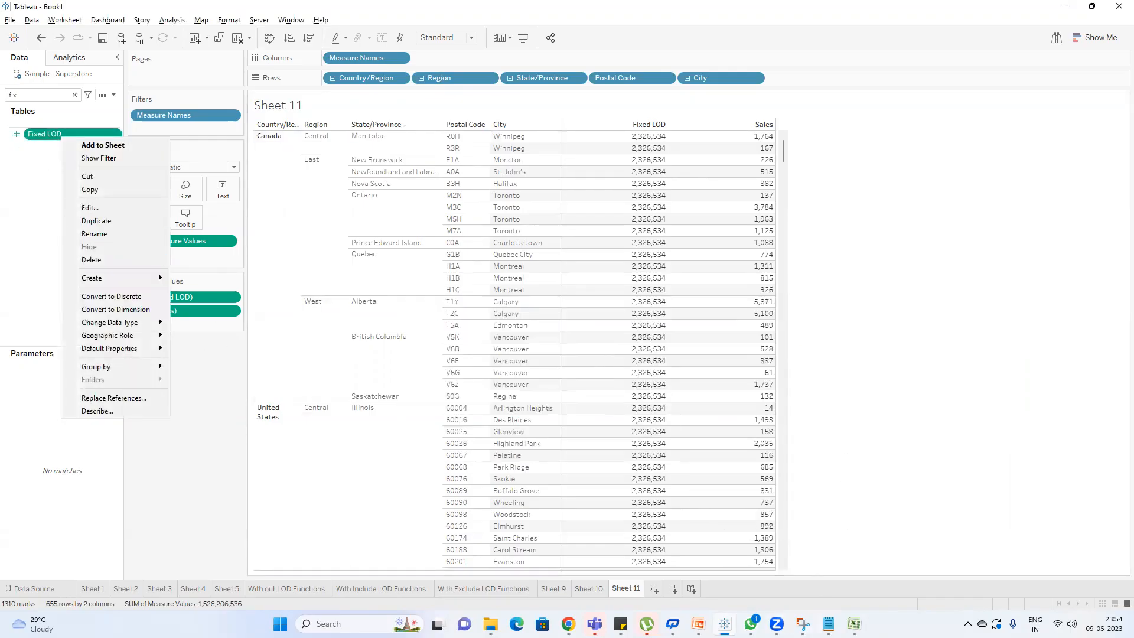
pyautogui.hotkey('alt', 'Tab')
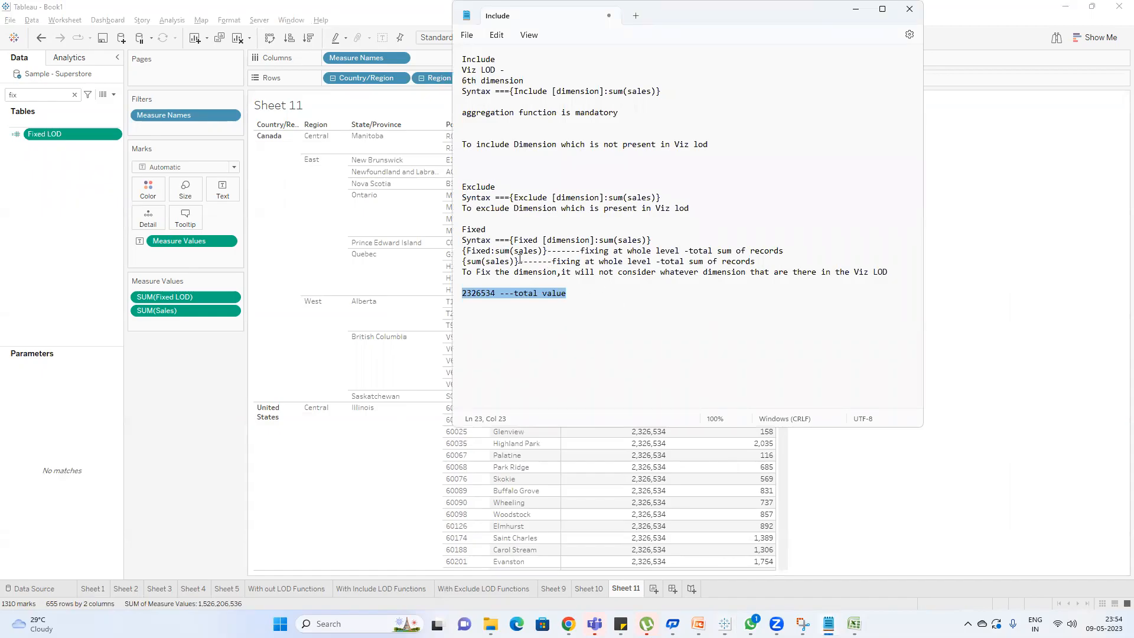
pyautogui.moveTo(519, 261); pyautogui.dragTo(465, 260)
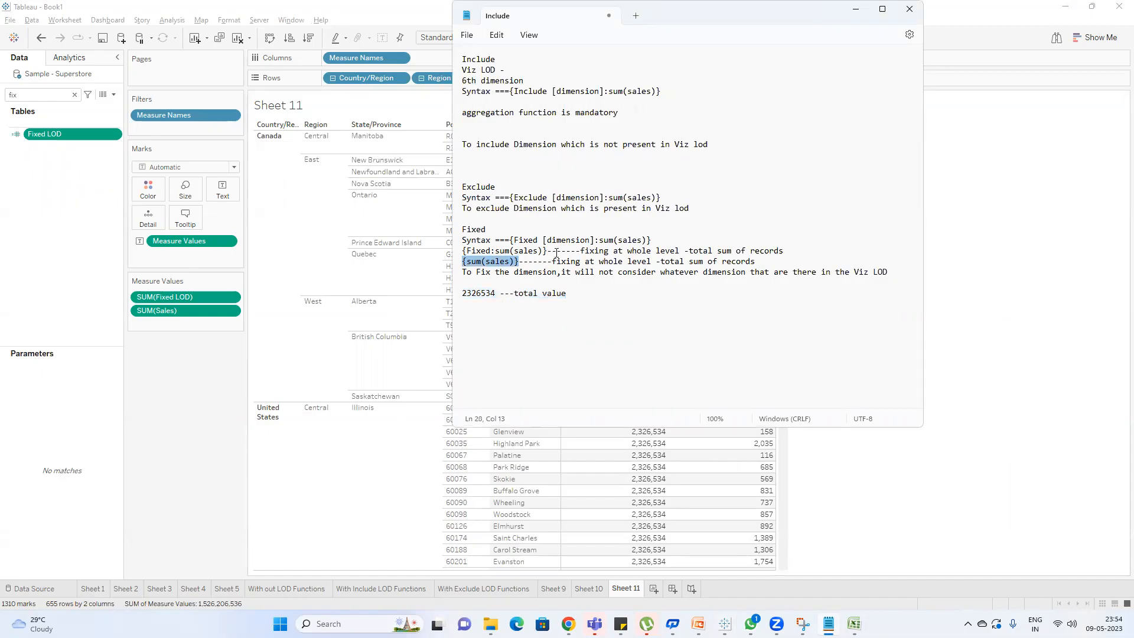
pyautogui.moveTo(552, 250); pyautogui.dragTo(442, 252)
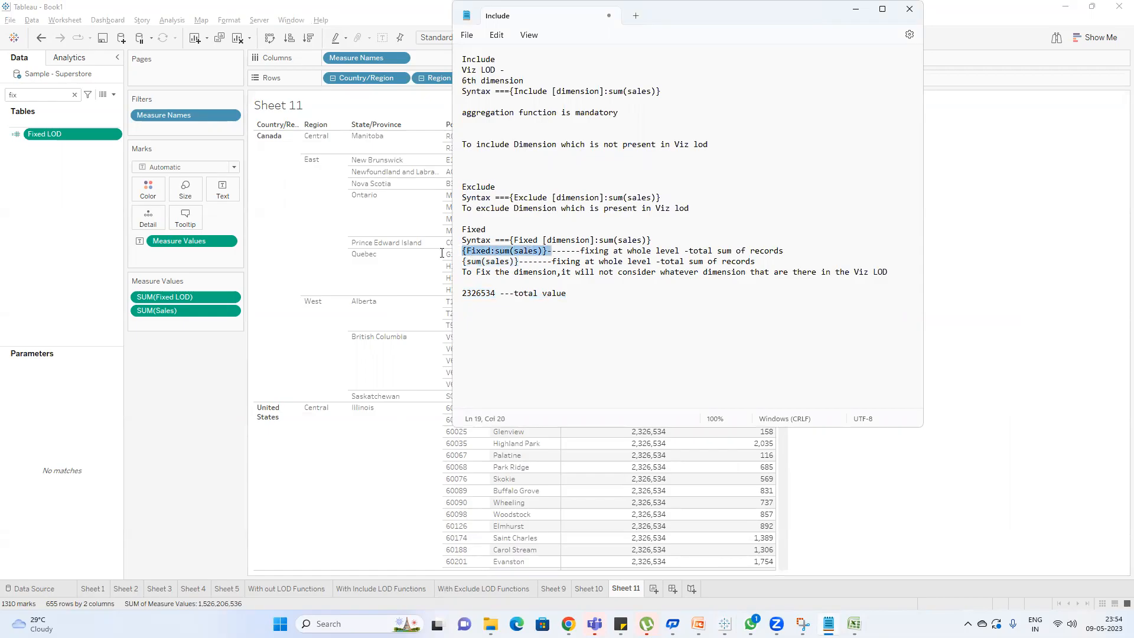
pyautogui.moveTo(754, 262); pyautogui.dragTo(459, 246)
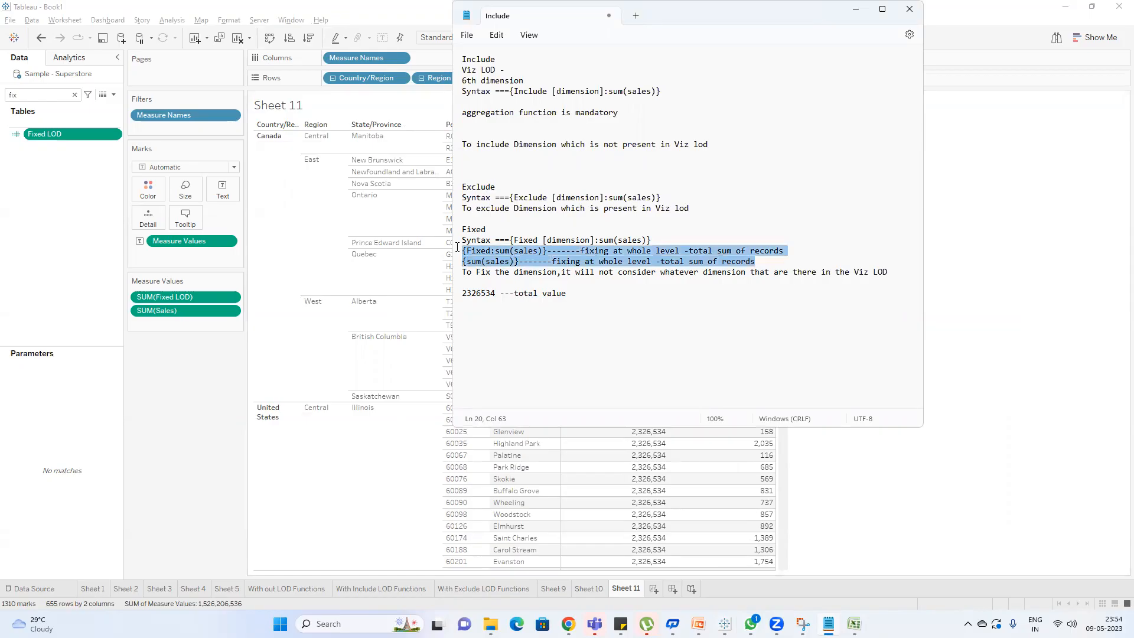
# Back in Tableau, remove City, Postal Code, State/Province and Region from the rows, keeping only Country/Region.
pyautogui.click(208, 449)
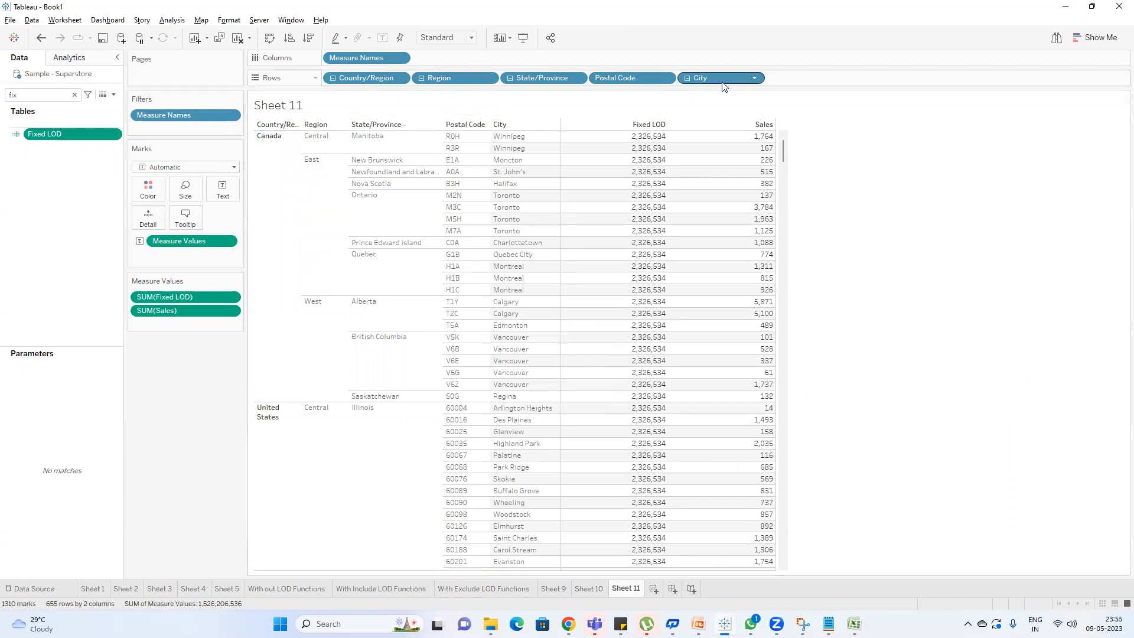
pyautogui.moveTo(712, 74); pyautogui.dragTo(739, 89)
pyautogui.moveTo(627, 88); pyautogui.dragTo(823, 149)
pyautogui.moveTo(542, 78); pyautogui.dragTo(747, 147)
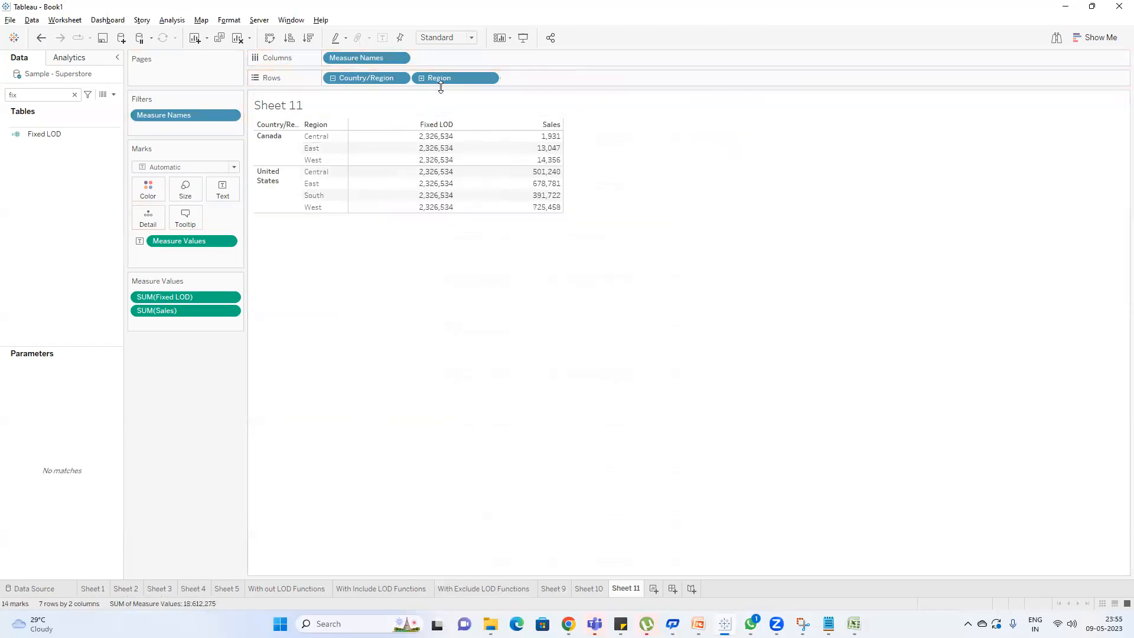
pyautogui.moveTo(447, 75); pyautogui.dragTo(613, 134)
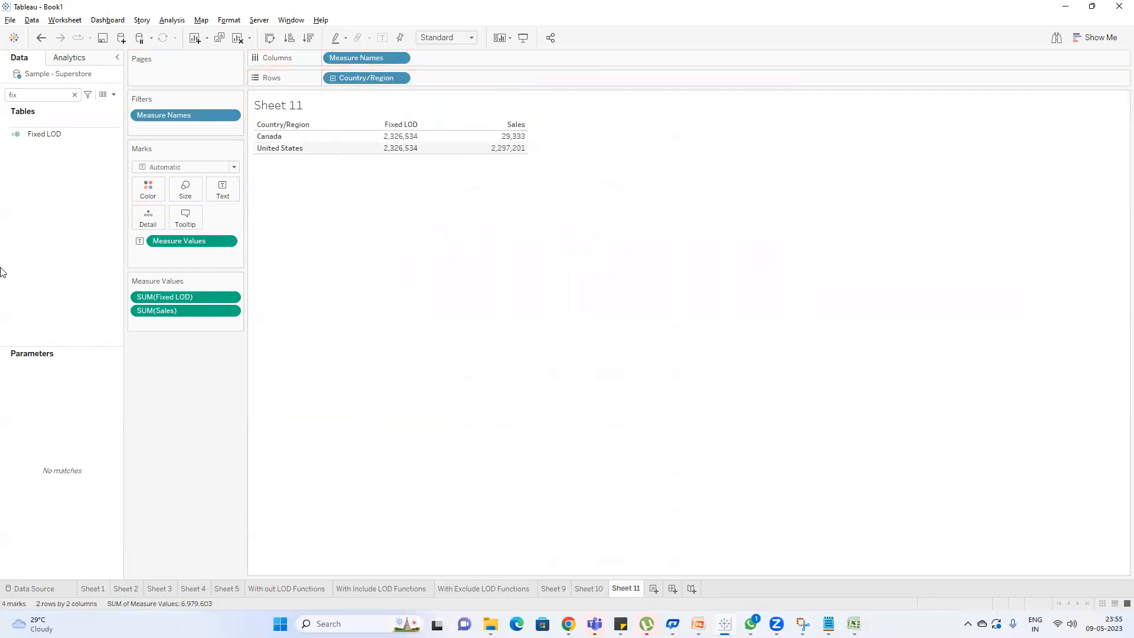
# Edit the Fixed LOD calculation to {FIXED [Country/Region] : SUM([Sales])} and apply it.
pyautogui.rightClick(60, 137)
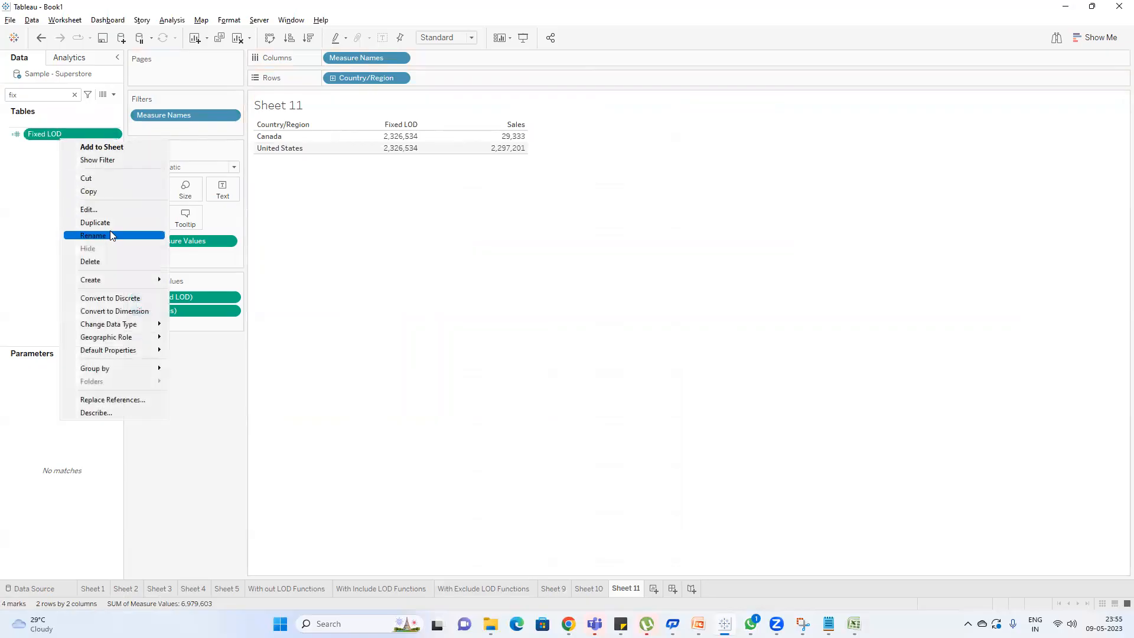
pyautogui.click(92, 209)
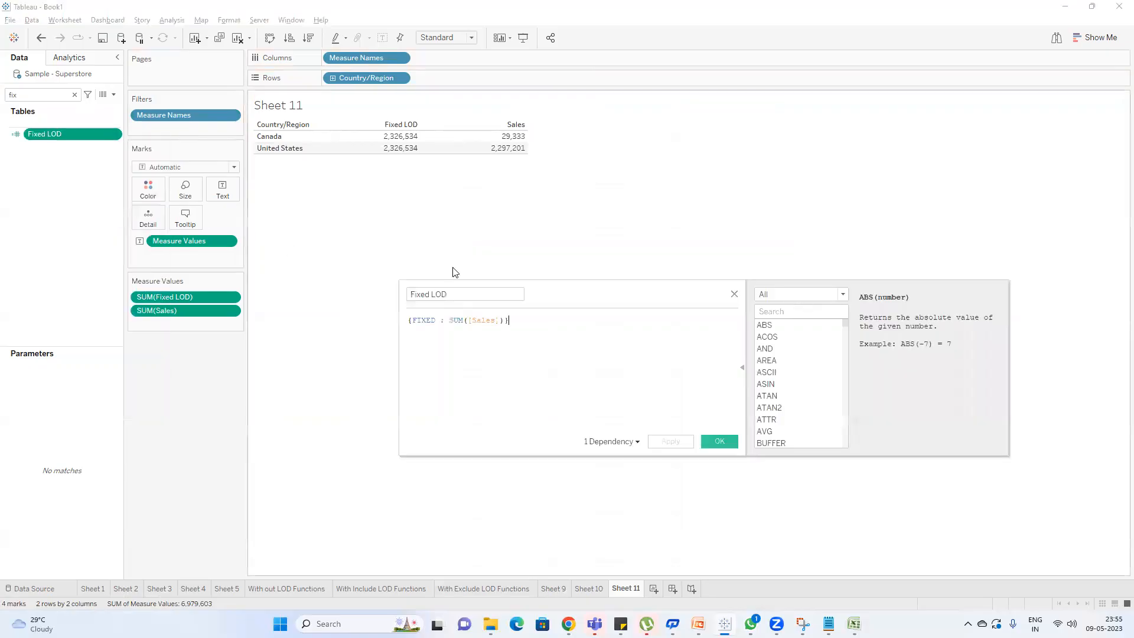
pyautogui.click(436, 321)
pyautogui.write('cou')
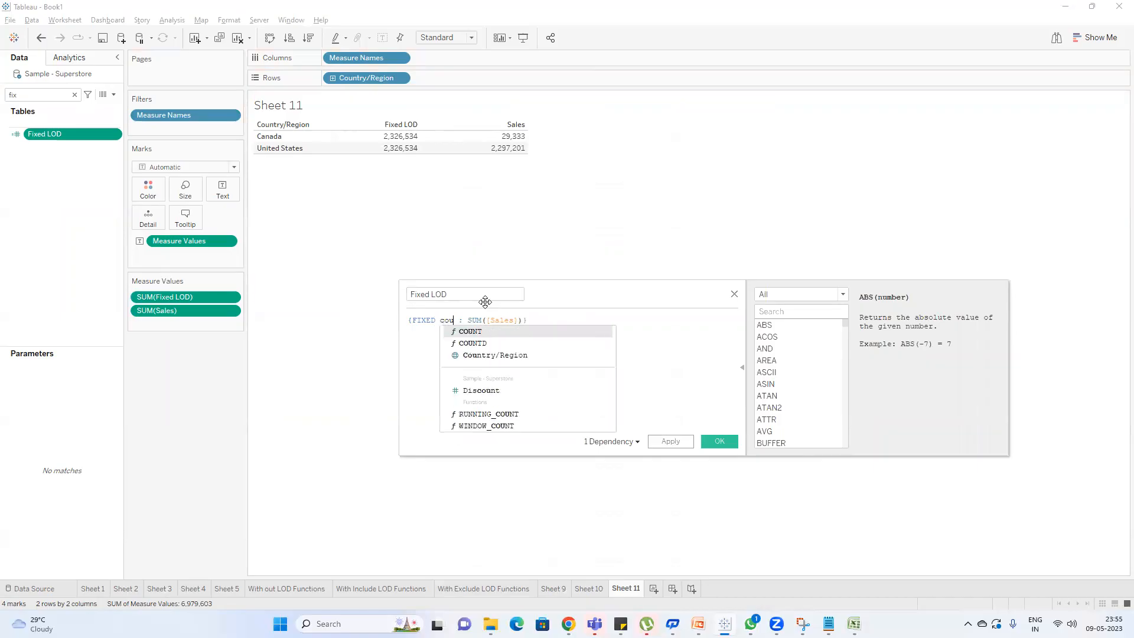
pyautogui.click(495, 355)
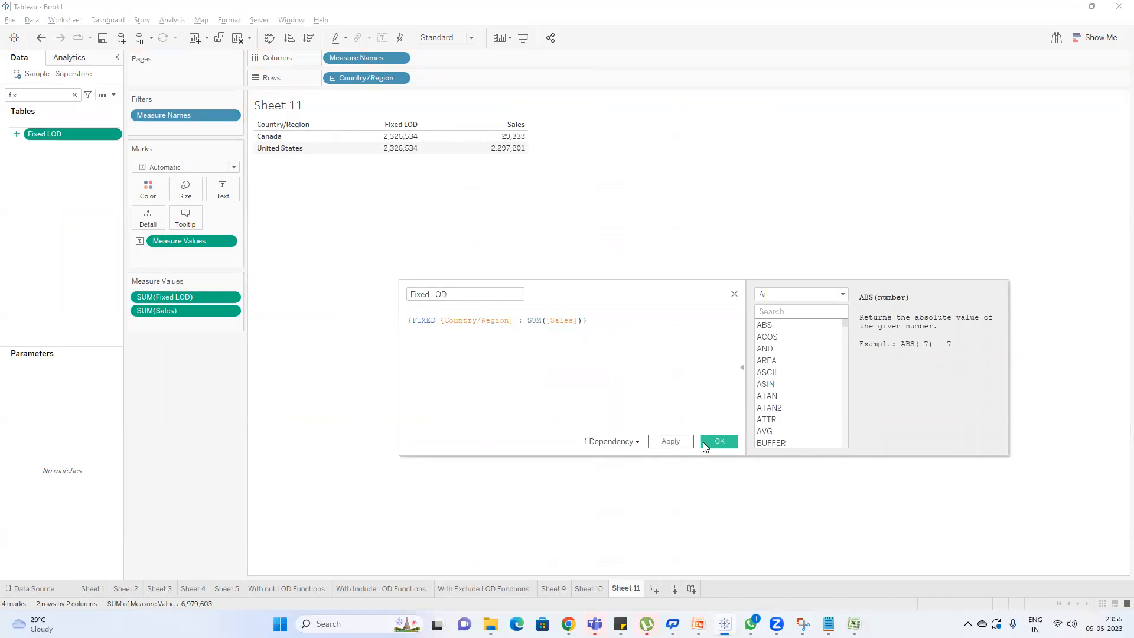
pyautogui.click(670, 444)
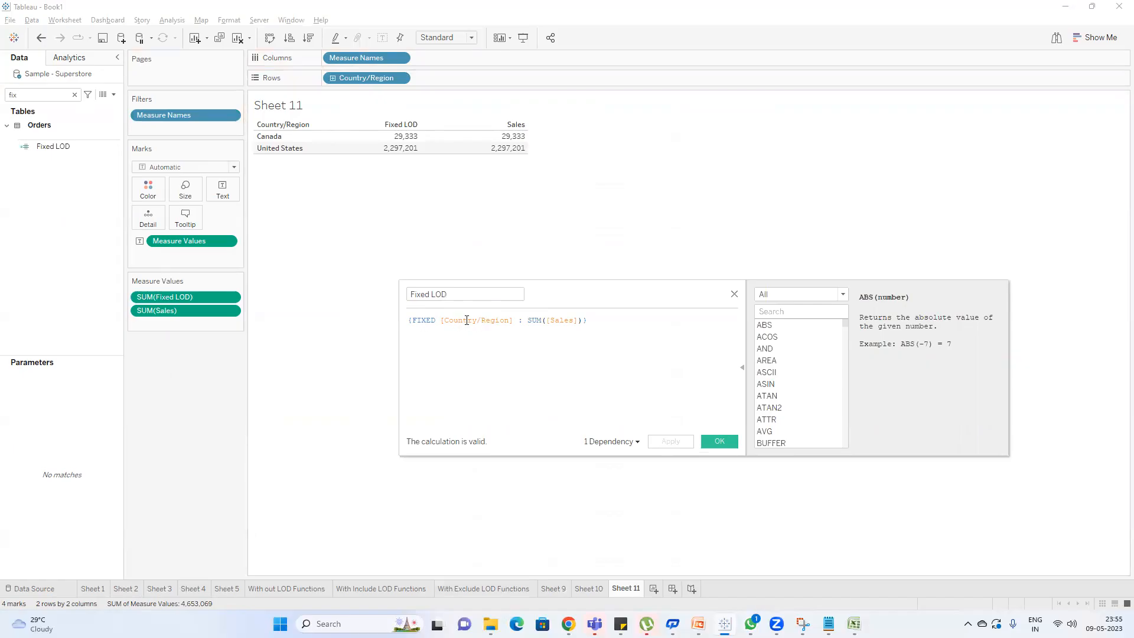
pyautogui.moveTo(427, 145)
pyautogui.click(718, 442)
# Search the fields for "sta", add State/Province to the rows, clear the search, and add City after it.
pyautogui.click(58, 97)
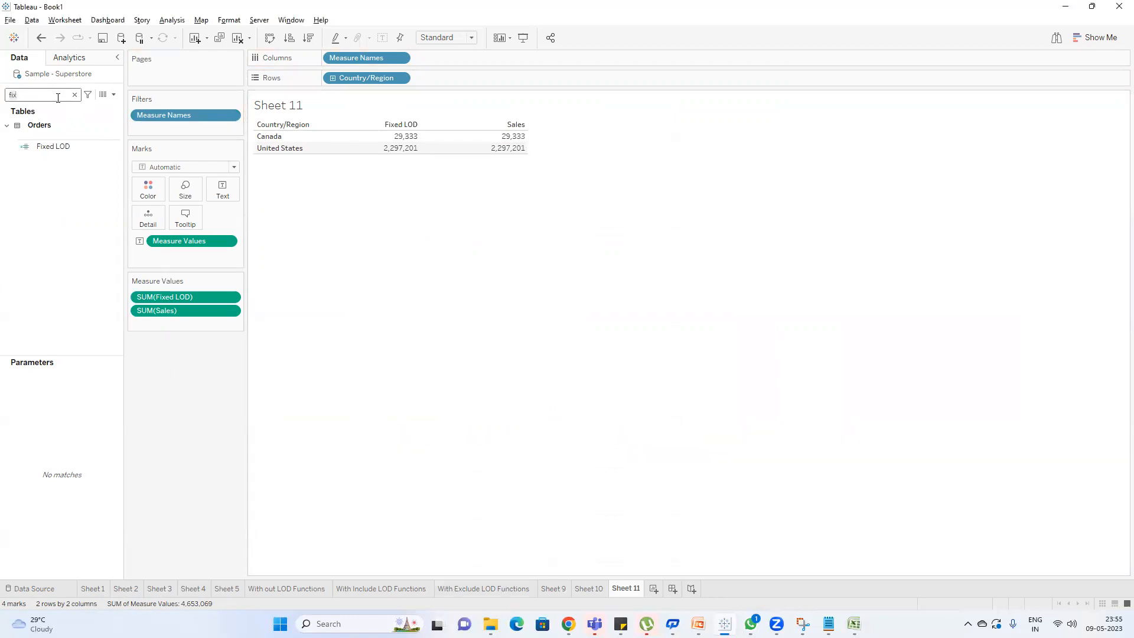
pyautogui.press('BackSpace')
pyautogui.press('BackSpace')
pyautogui.press('BackSpace')
pyautogui.write('sta')
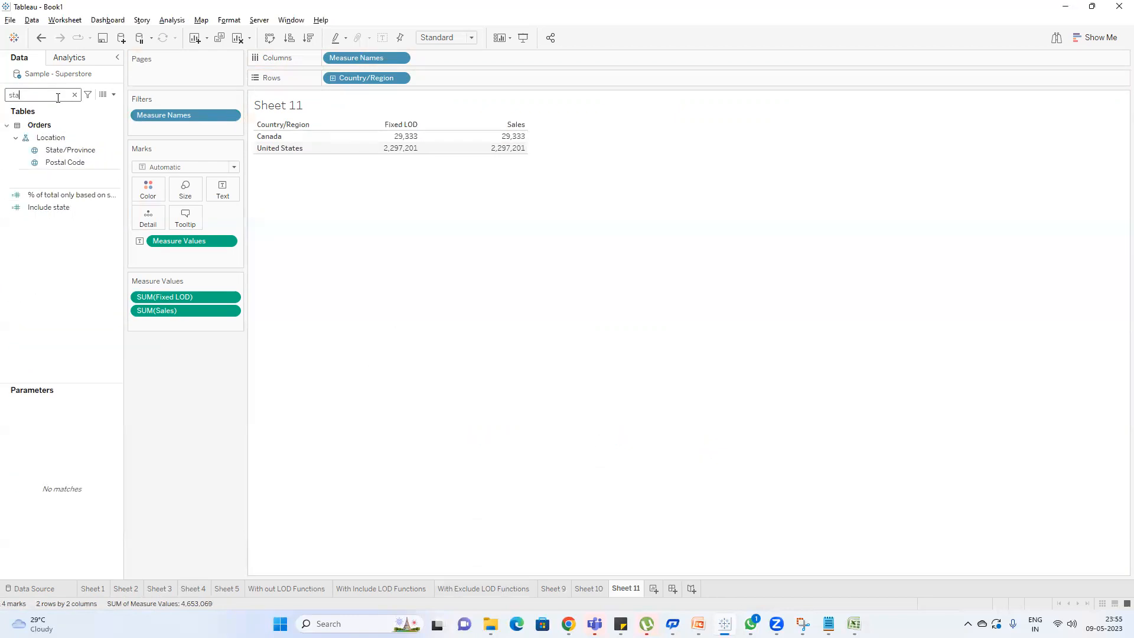
pyautogui.moveTo(73, 151); pyautogui.dragTo(467, 81)
pyautogui.click(74, 94)
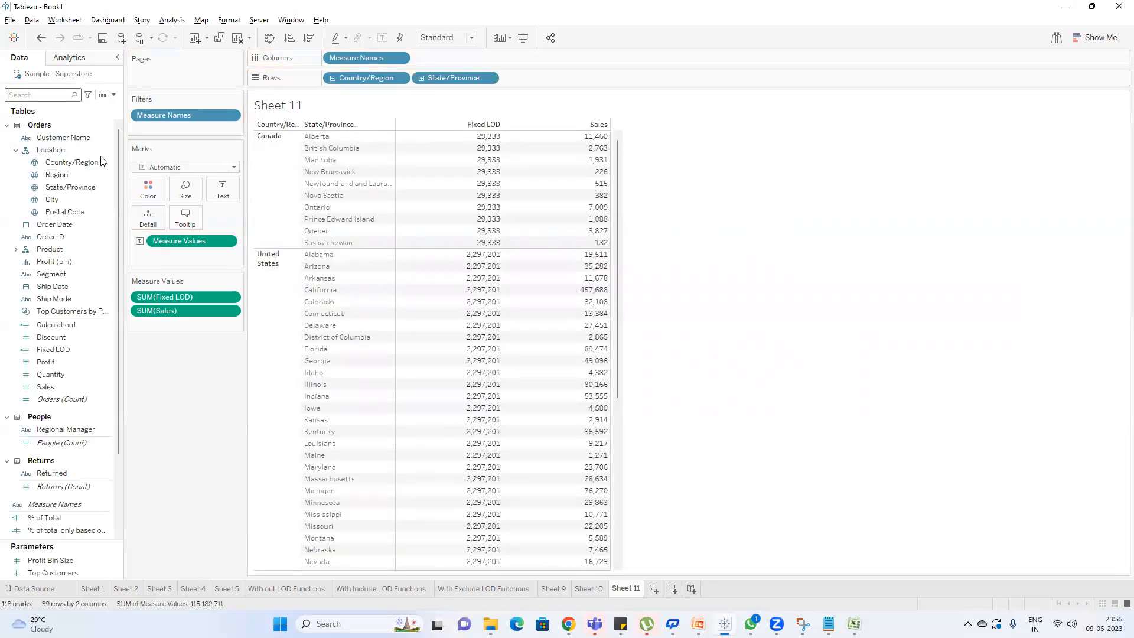
pyautogui.moveTo(68, 198); pyautogui.dragTo(536, 74)
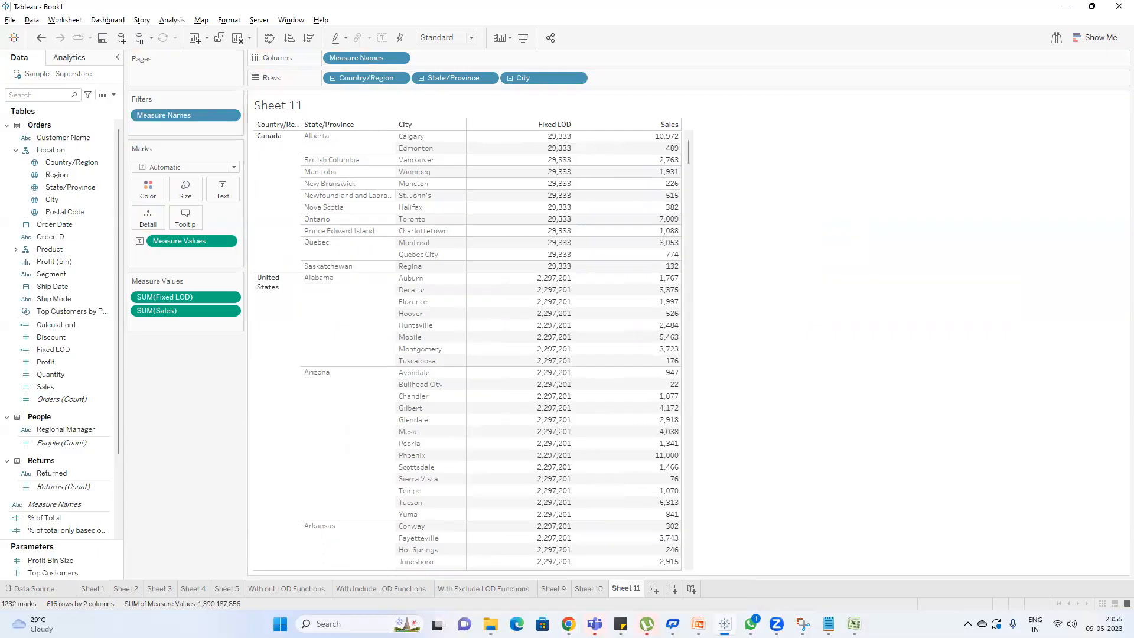
# Switch to the Google Meet window to check the call and its messages, and return to Tableau.
pyautogui.moveTo(569, 624)
pyautogui.click(509, 556)
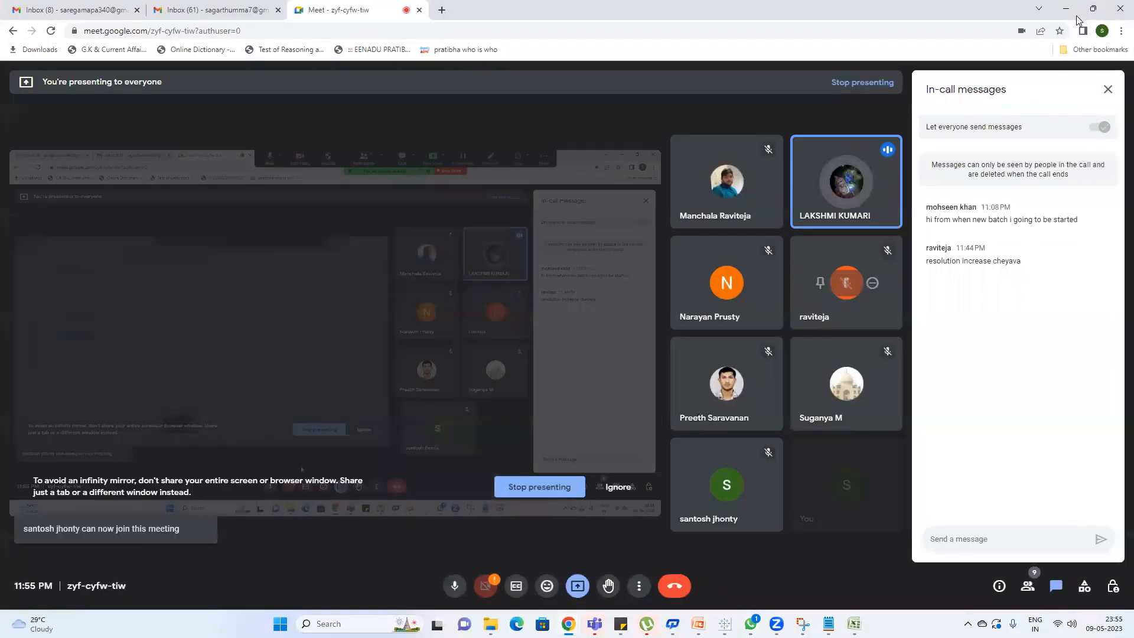
pyautogui.click(1066, 9)
pyautogui.moveTo(595, 624)
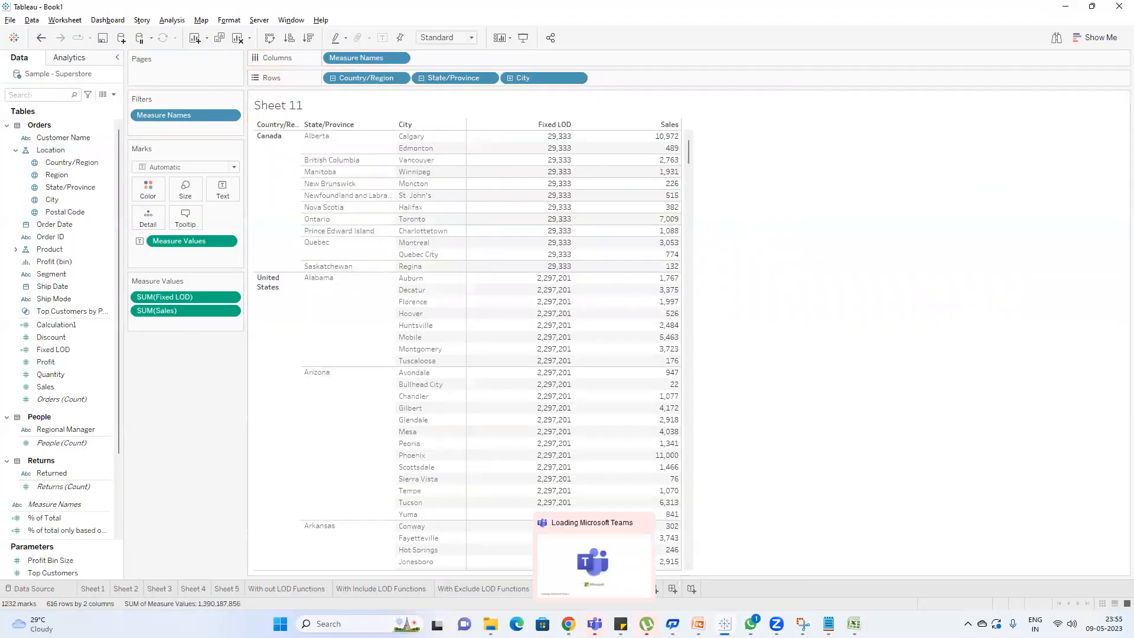
pyautogui.click(508, 568)
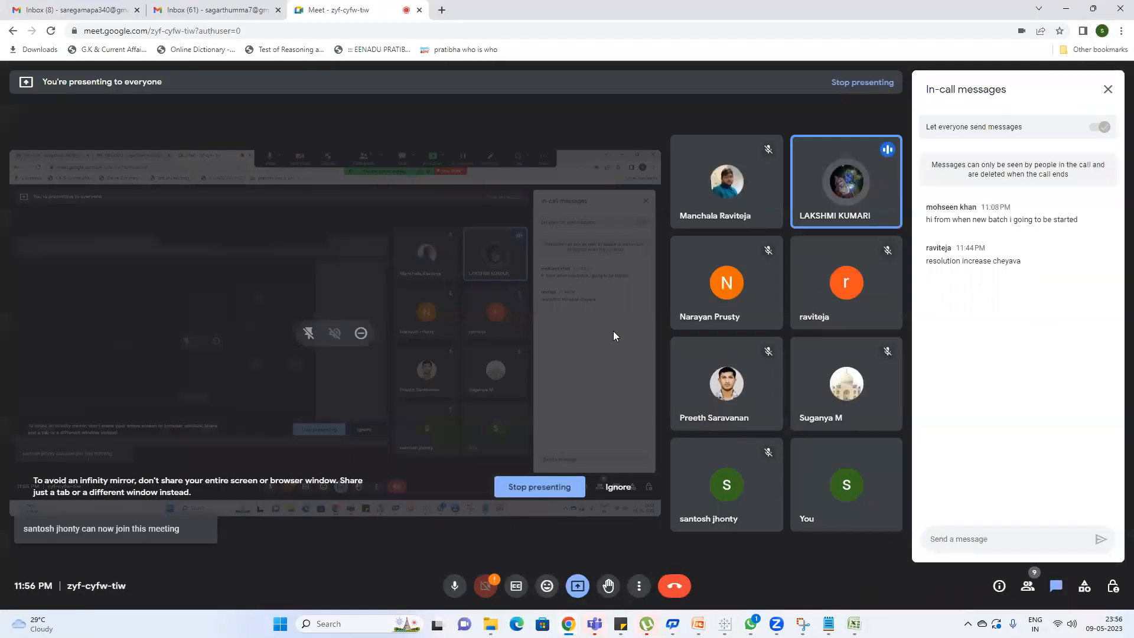
pyautogui.click(1067, 9)
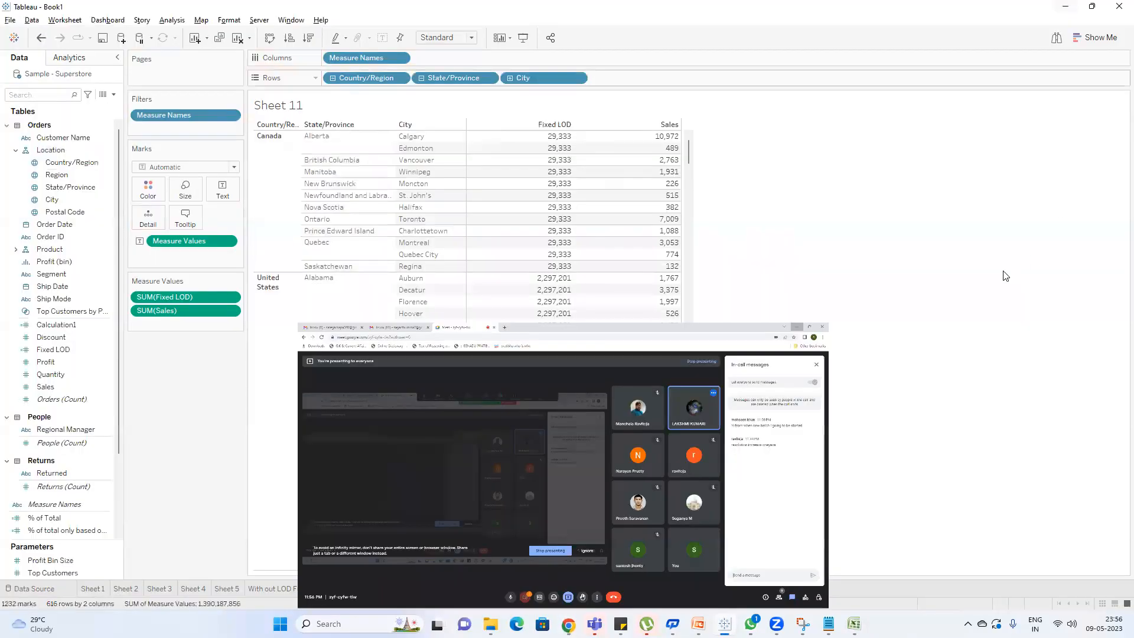
# Find the Windows display resolution settings and change the display scale to enlarge on-screen text.
pyautogui.press('super')
pyautogui.write('reso')
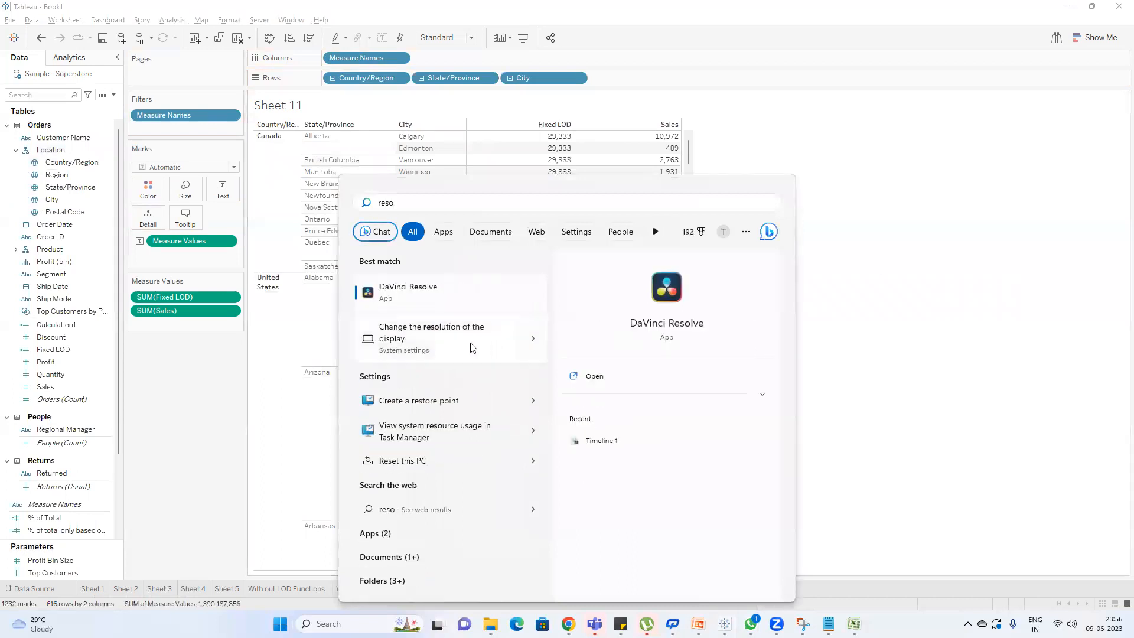
pyautogui.click(472, 347)
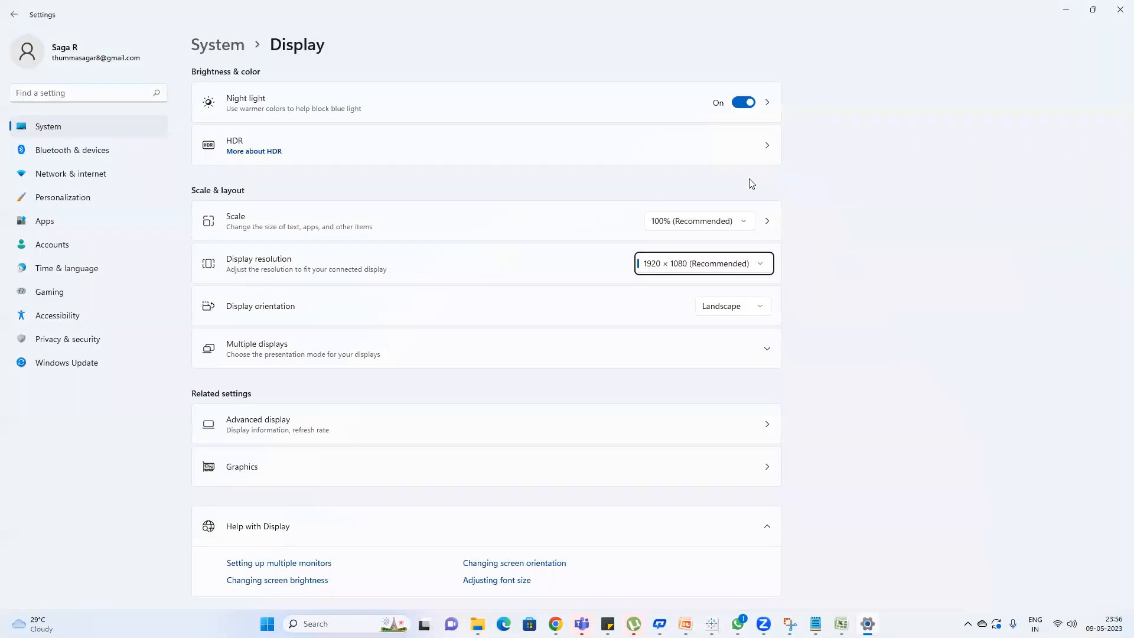
pyautogui.click(732, 224)
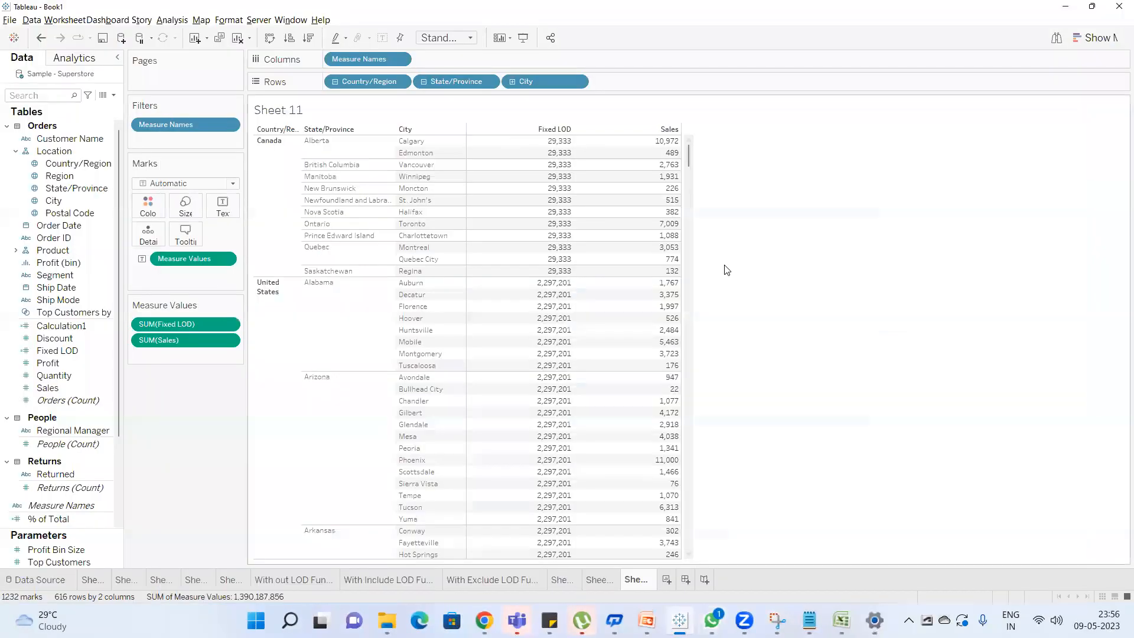
# Find the Fixed LOD calculation in Tableau and add [State/Province] after [Country/Region] in its formula.
pyautogui.click(44, 93)
pyautogui.write('fix')
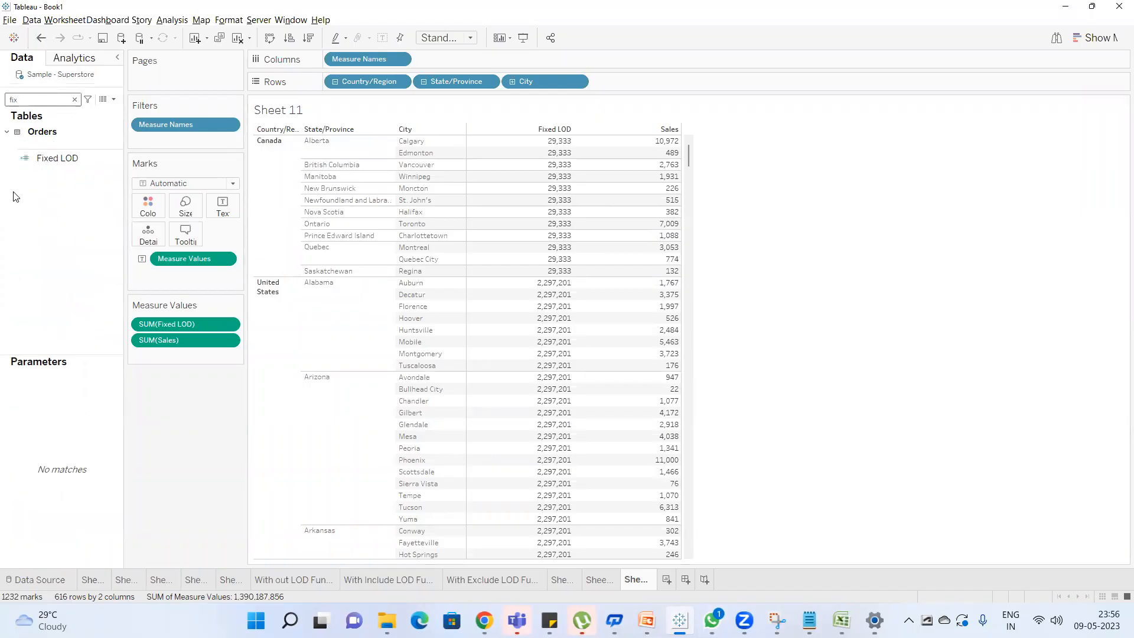
pyautogui.rightClick(65, 167)
pyautogui.click(145, 238)
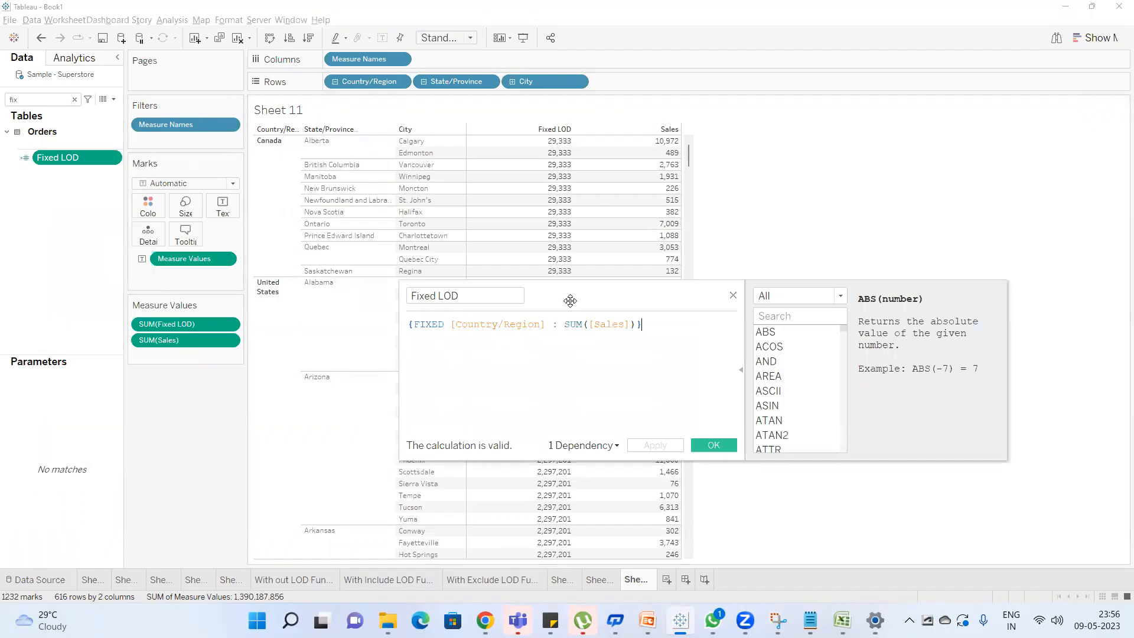
pyautogui.moveTo(570, 299); pyautogui.dragTo(592, 313)
pyautogui.click(569, 339)
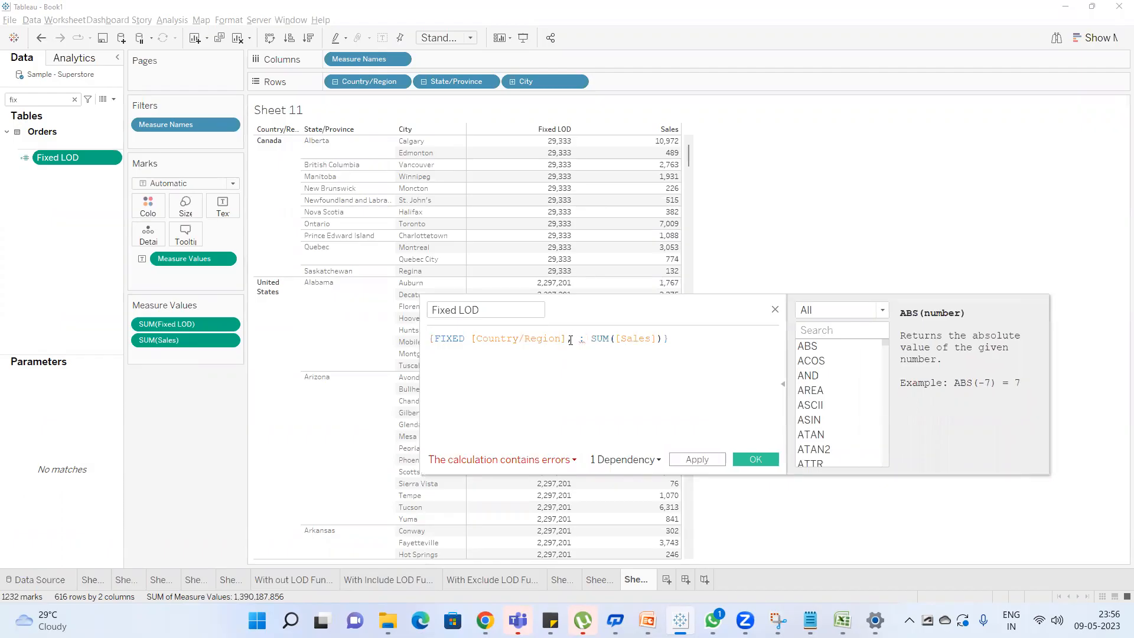
pyautogui.write('sta')
pyautogui.press('Down')
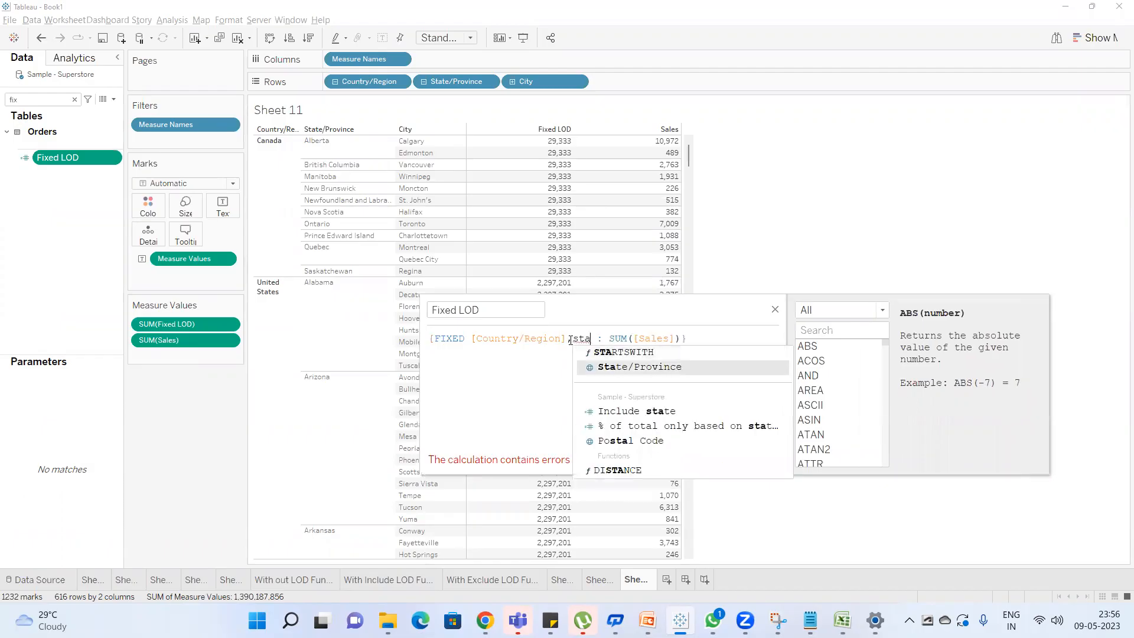
pyautogui.press('Return')
# Add [City] to the formula and apply {FIXED [Country/Region],[State/Province],[City] : SUM([Sales])}.
pyautogui.write(',')
pyautogui.write('cit')
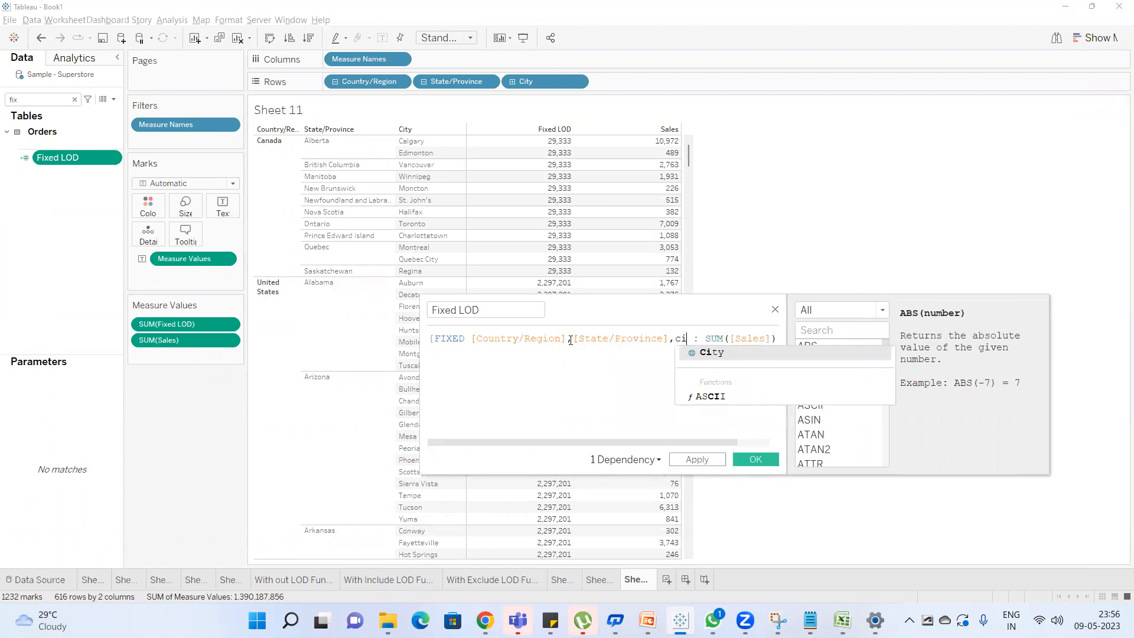
pyautogui.write('y')
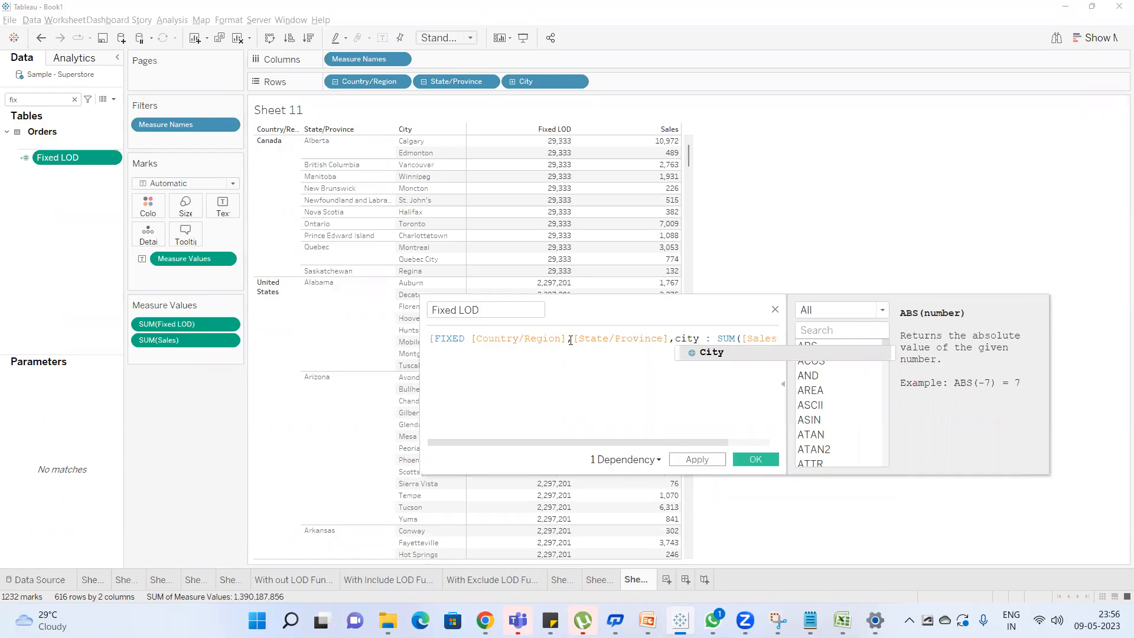
pyautogui.press('Return')
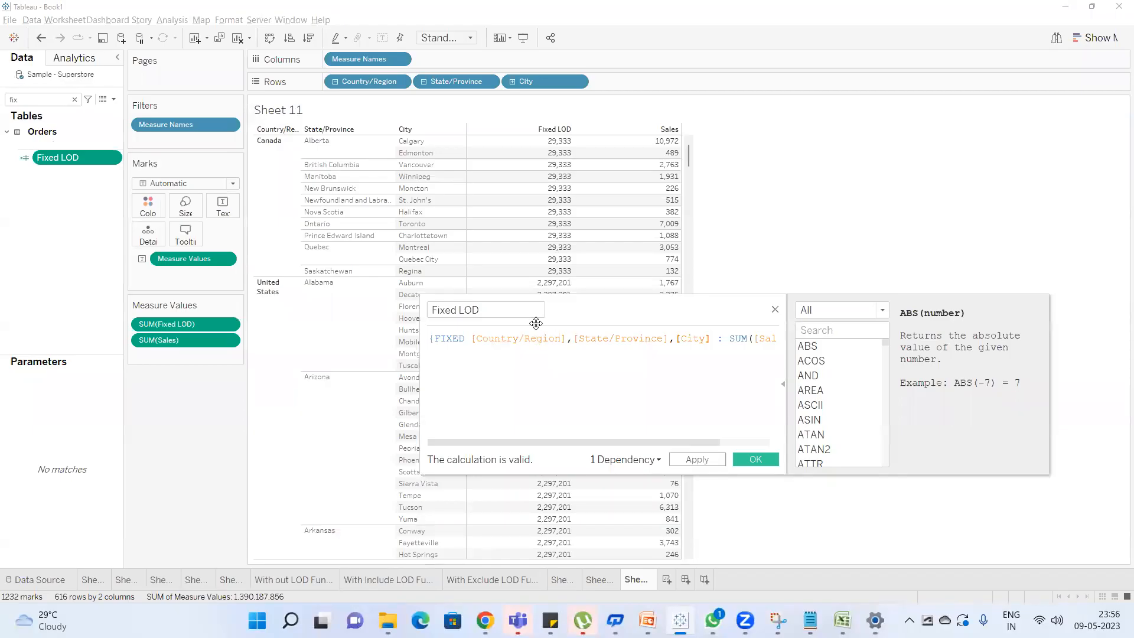
pyautogui.click(507, 341)
pyautogui.click(645, 341)
pyautogui.click(700, 343)
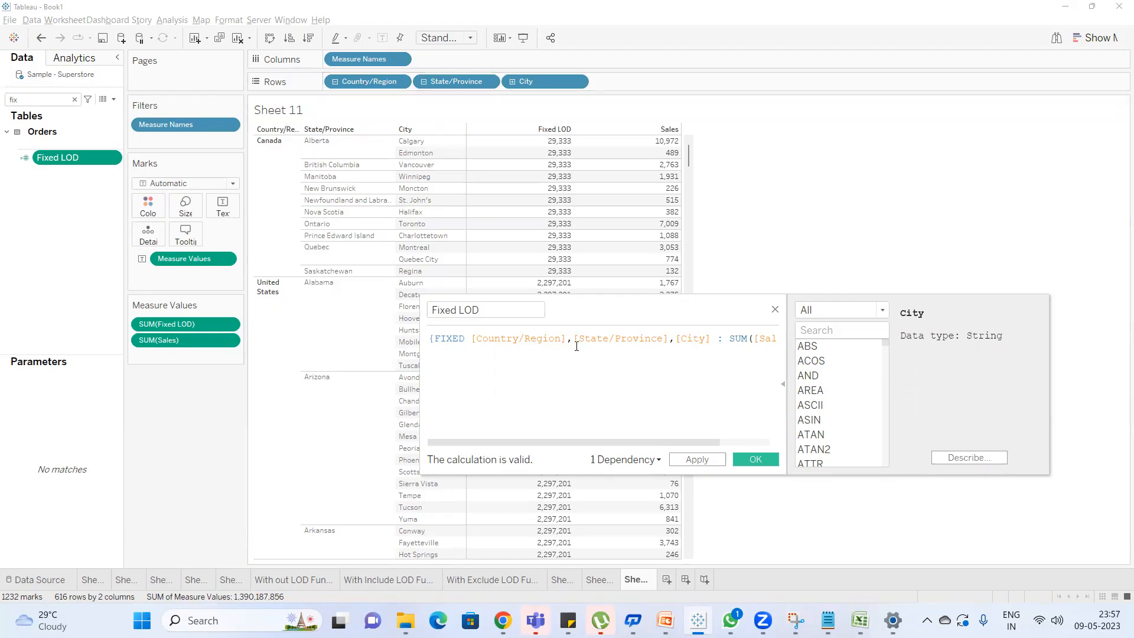
pyautogui.click(697, 461)
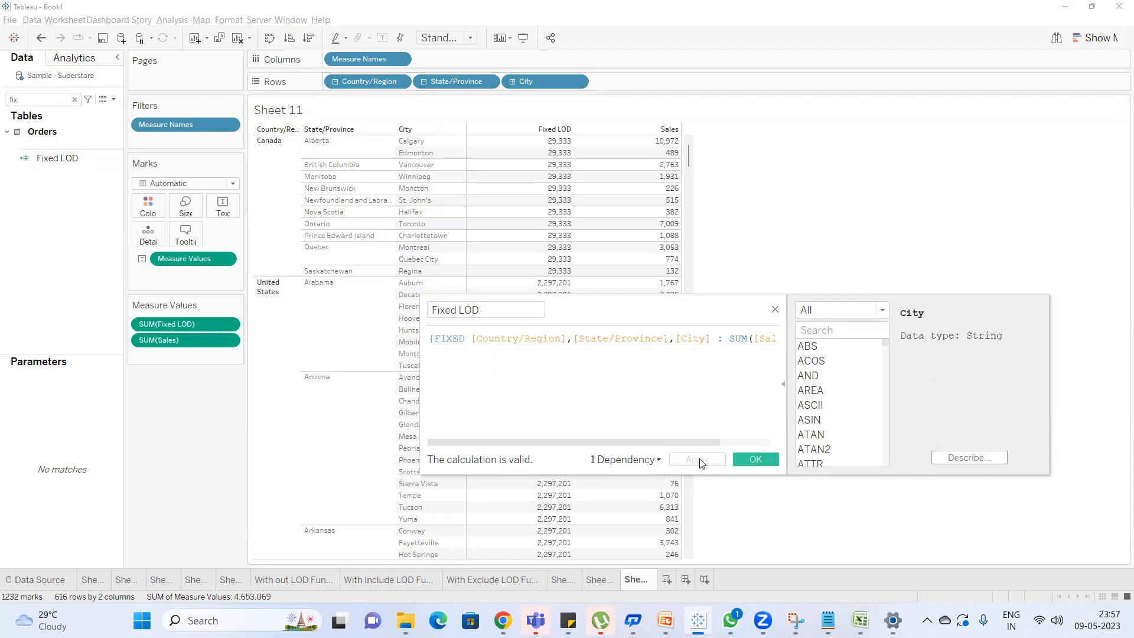
pyautogui.click(756, 459)
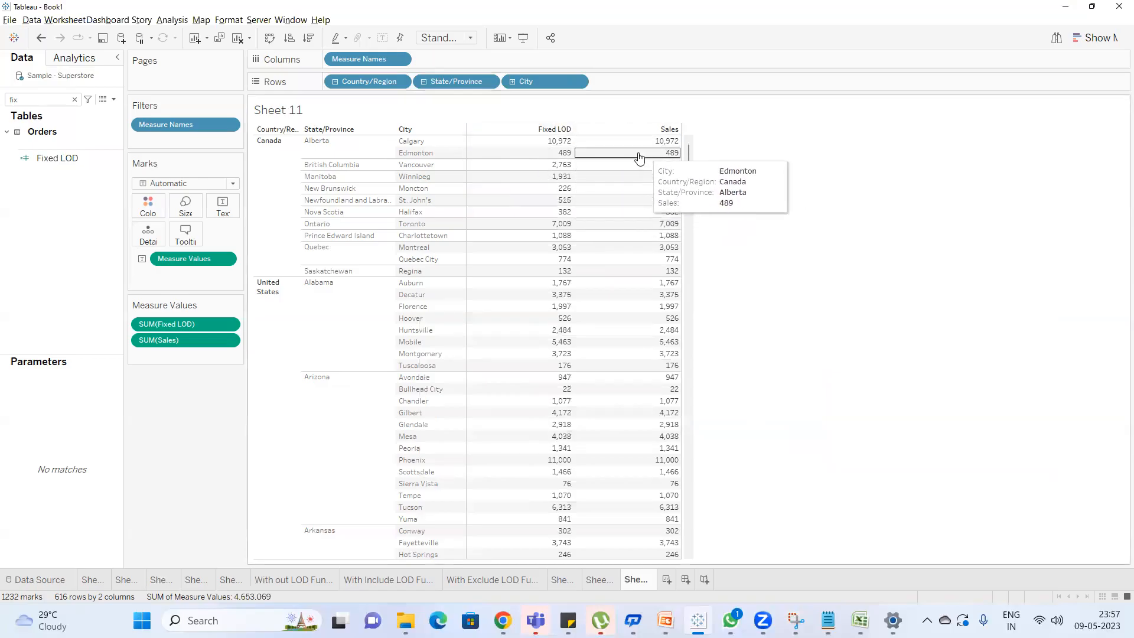
# Remove [City] from the Fixed LOD formula and apply {FIXED [Country/Region],[State/Province] : SUM([Sales])}.
pyautogui.click(75, 163)
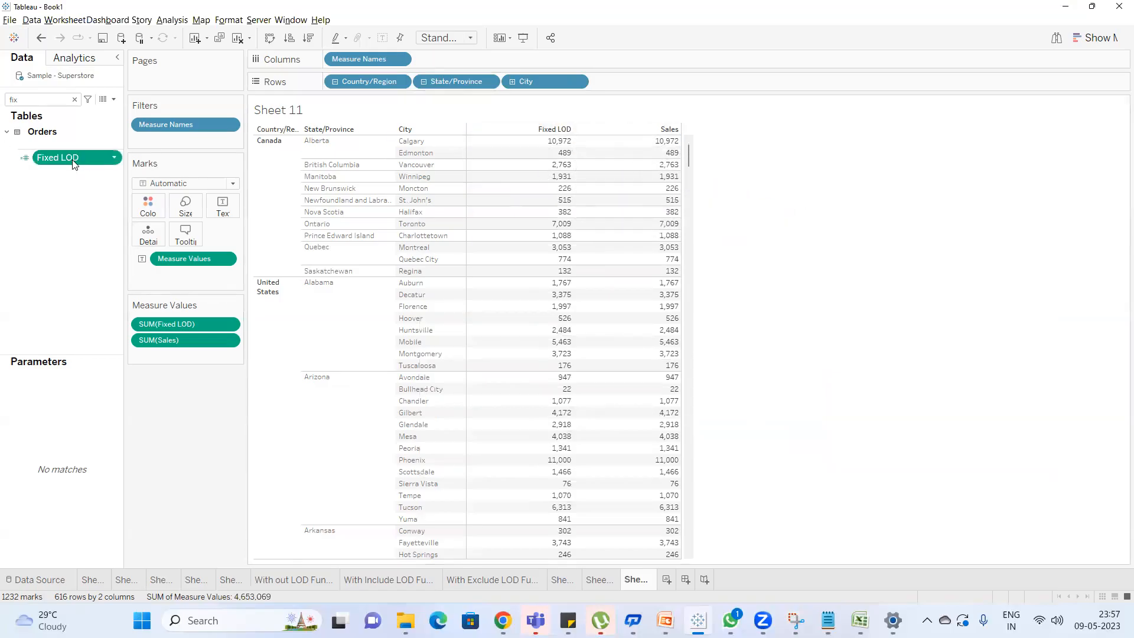
pyautogui.rightClick(75, 163)
pyautogui.click(127, 234)
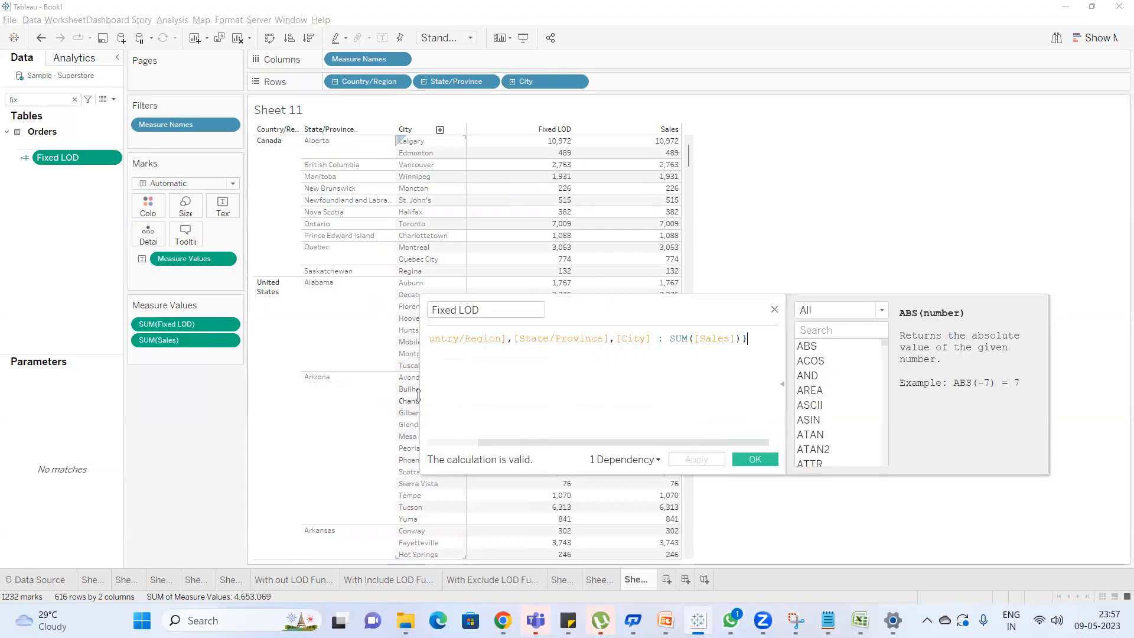
pyautogui.moveTo(421, 394); pyautogui.dragTo(316, 395)
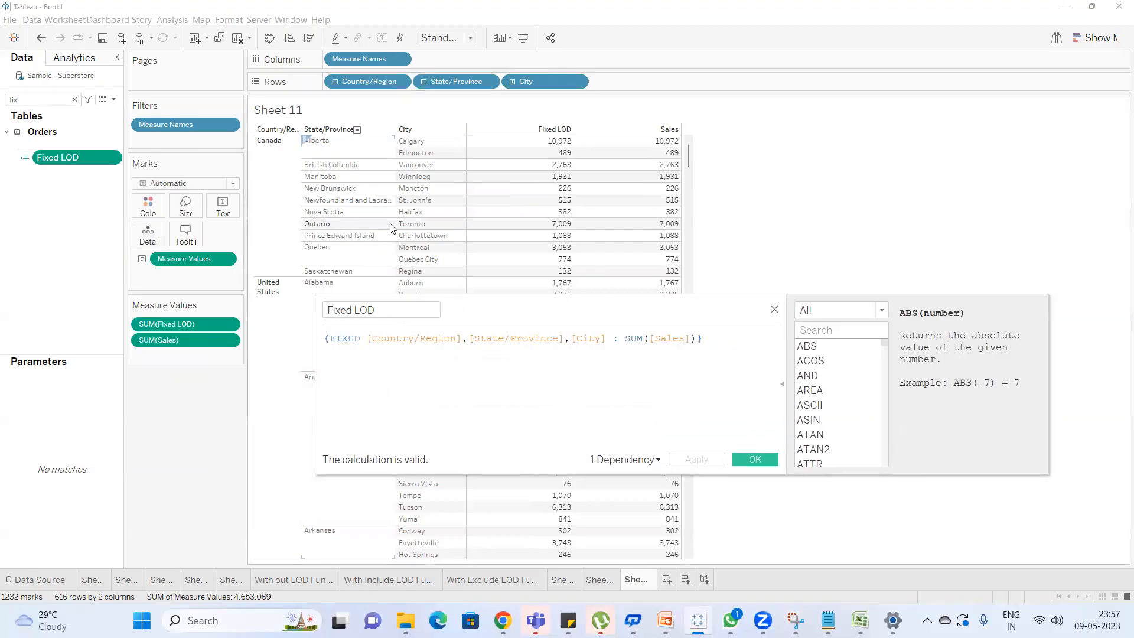
pyautogui.doubleClick(584, 340)
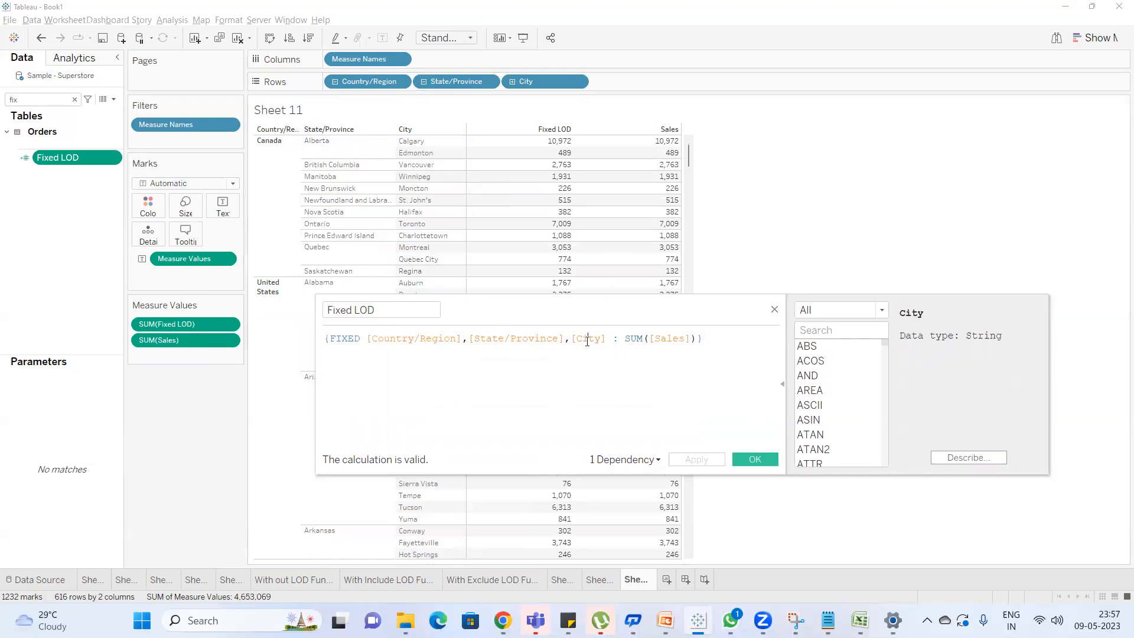
pyautogui.press('BackSpace')
pyautogui.press('BackSpace')
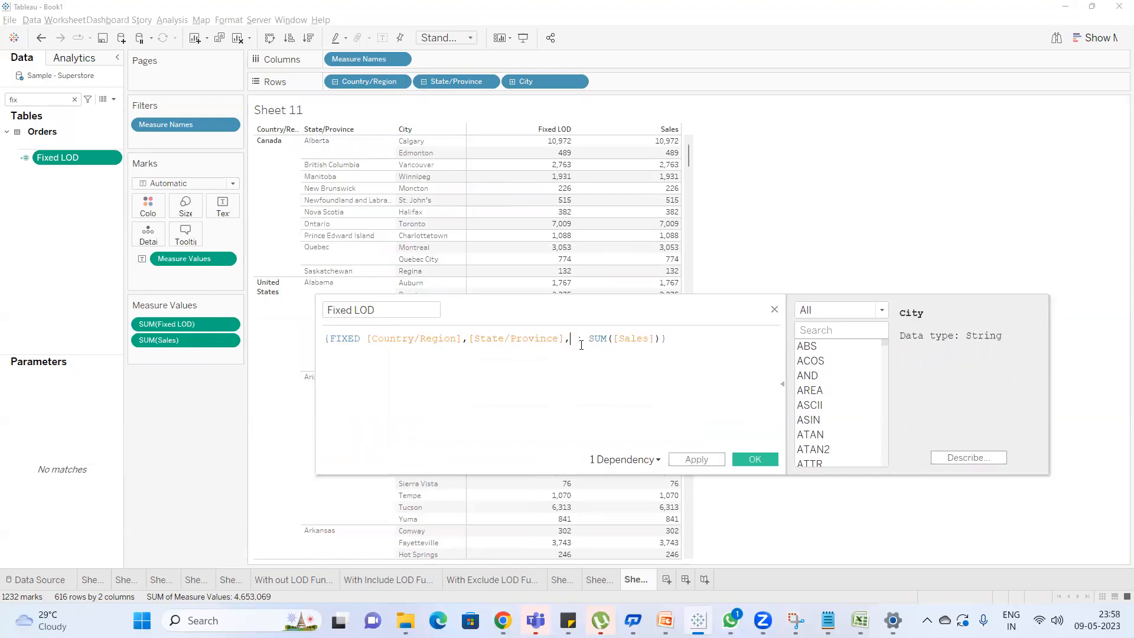
pyautogui.click(696, 460)
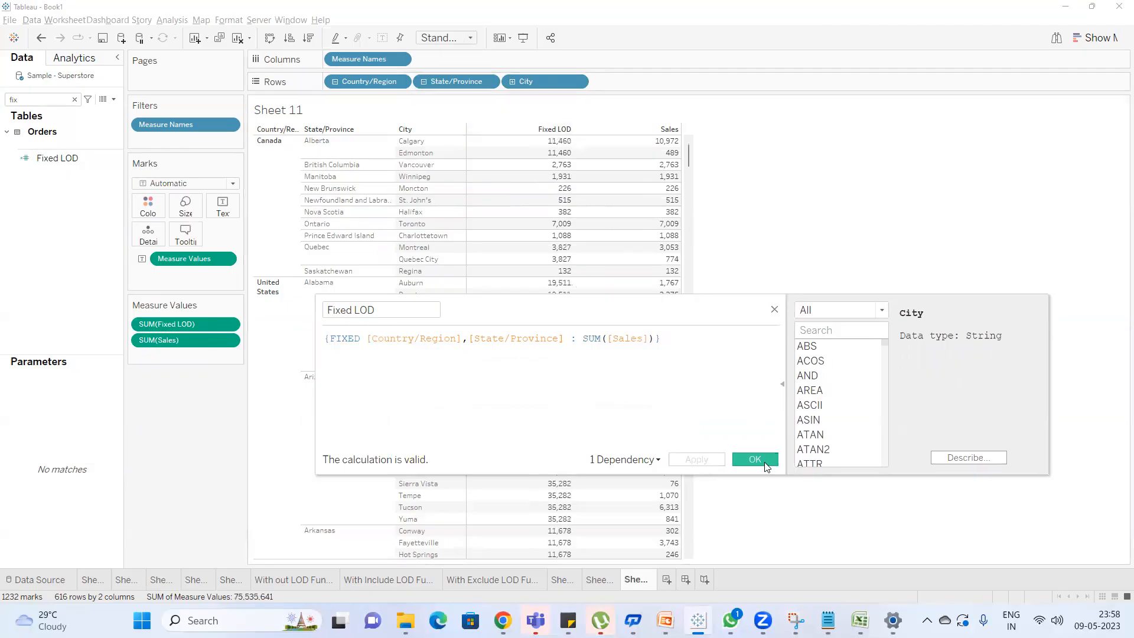
pyautogui.click(756, 460)
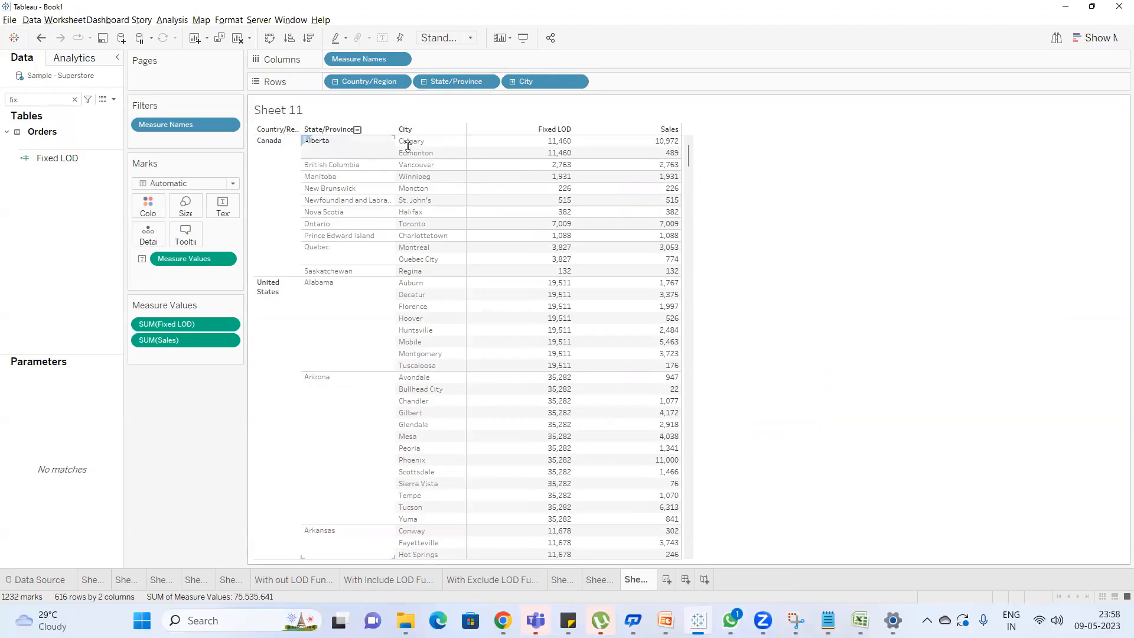
# Select the Sales values of Calgary and Edmonton to compare their sum with Alberta's Fixed LOD value.
pyautogui.moveTo(666, 151); pyautogui.dragTo(668, 153)
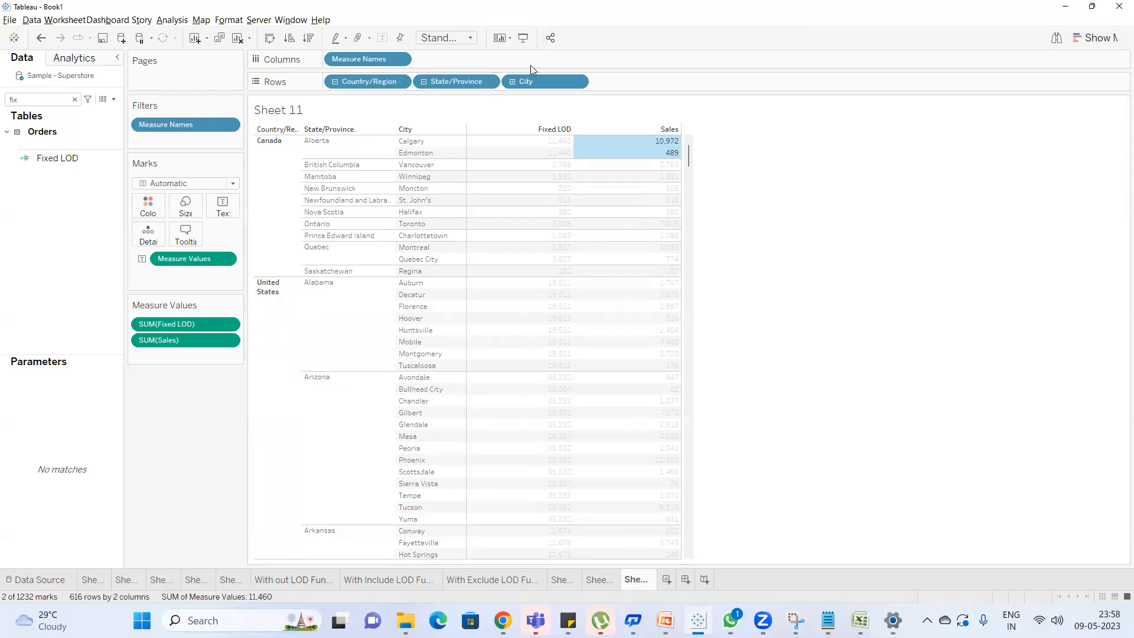
pyautogui.moveTo(584, 160)
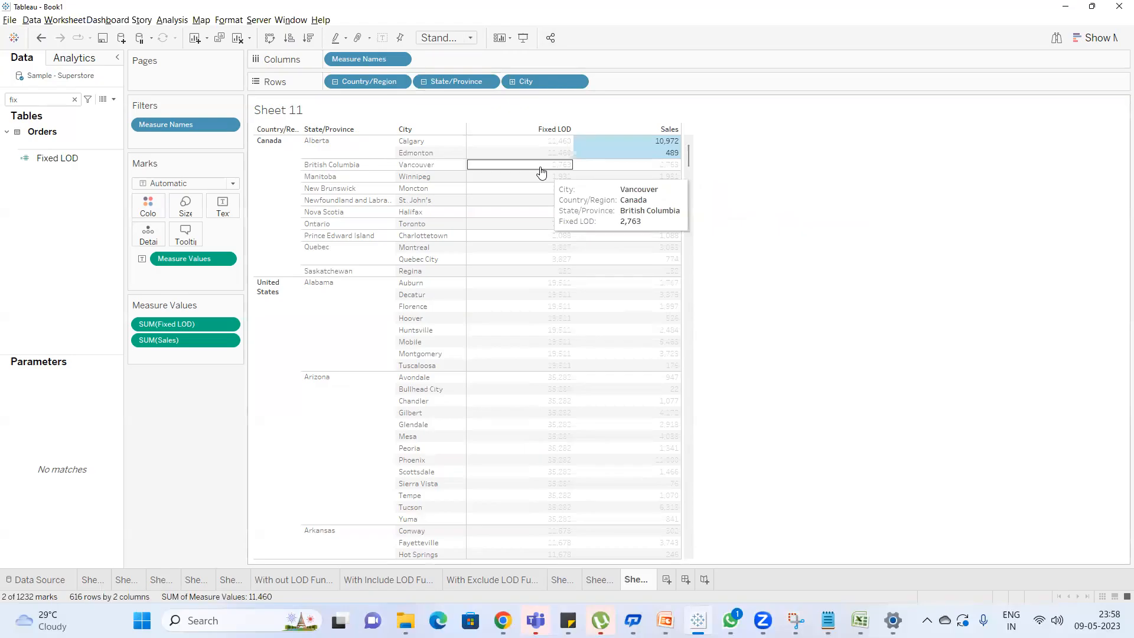
# Clear the field search and start a new calculated field named % of Total.
pyautogui.click(75, 100)
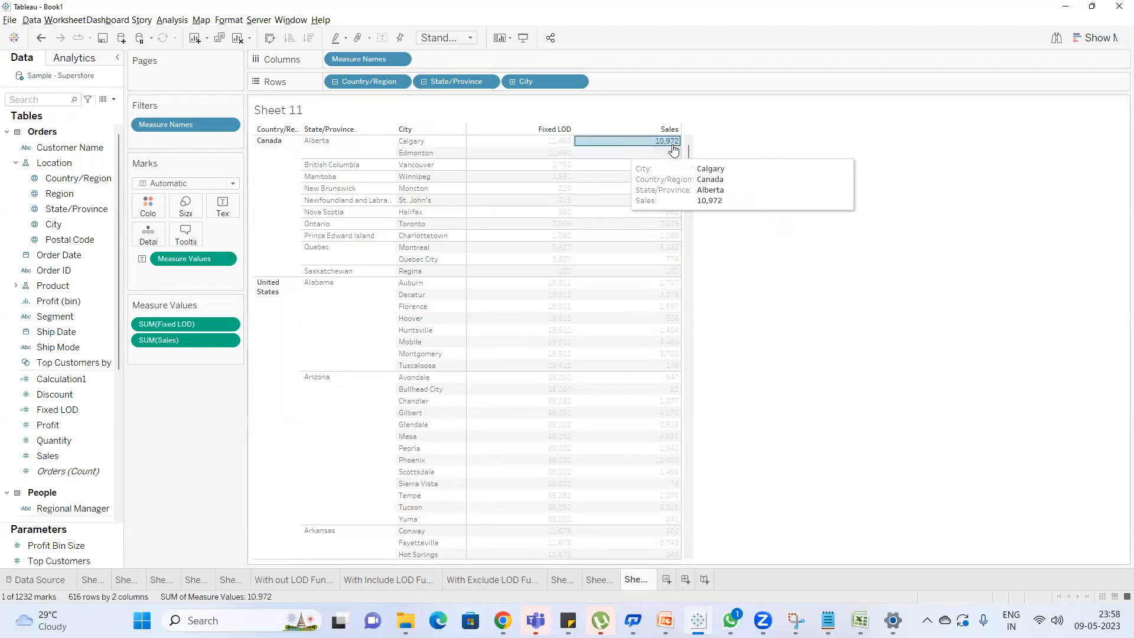
pyautogui.click(998, 175)
pyautogui.click(113, 99)
pyautogui.click(120, 122)
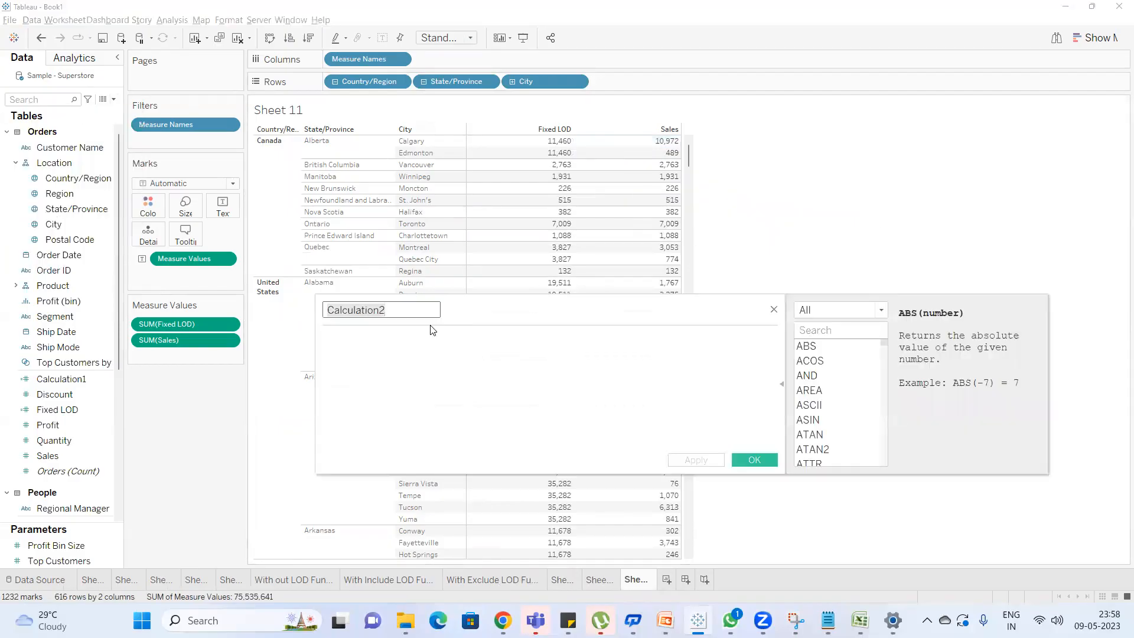
pyautogui.write('% of Total')
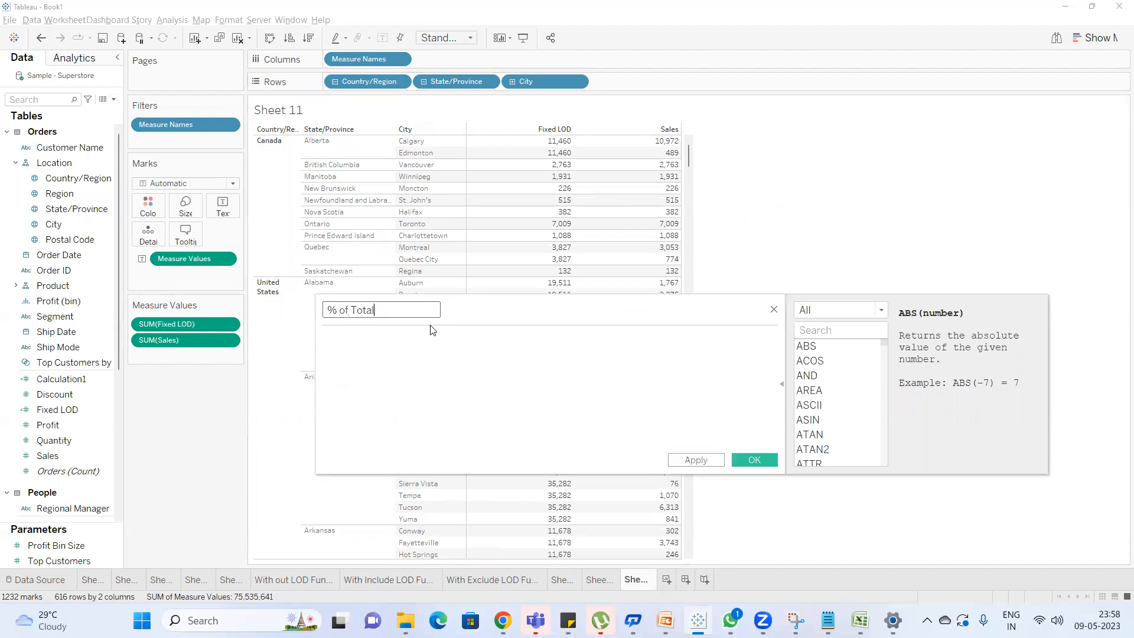
# Enter the formula SUM([Sales])/ATTR([Fixed LOD]) and read the description of the ATTR function.
pyautogui.click(431, 326)
pyautogui.write('SUM([Sales])')
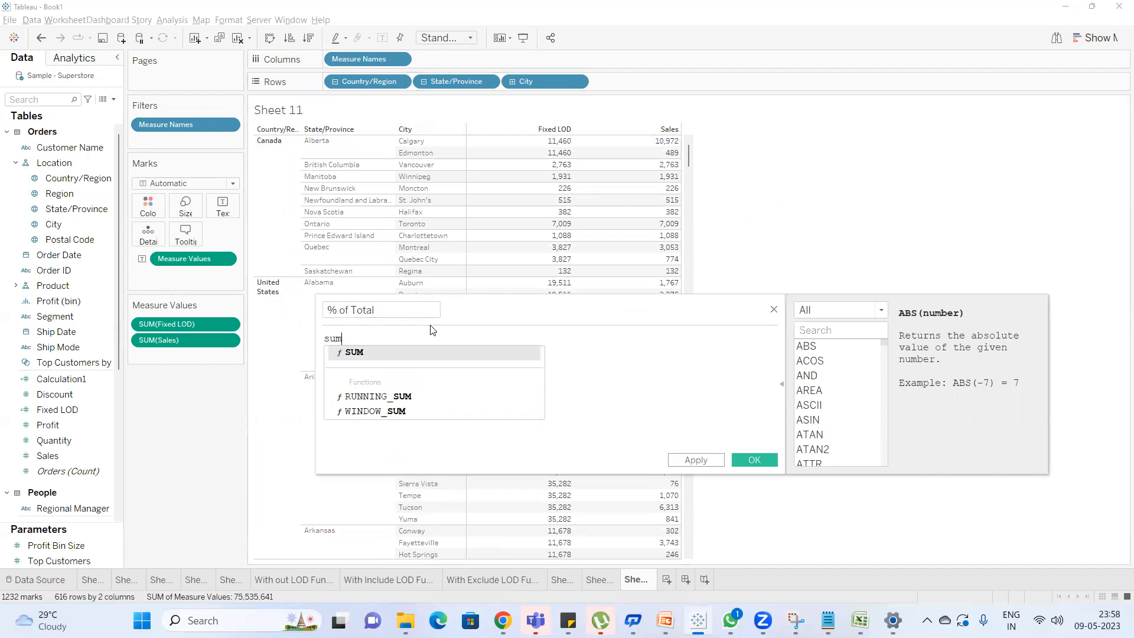
pyautogui.write('/')
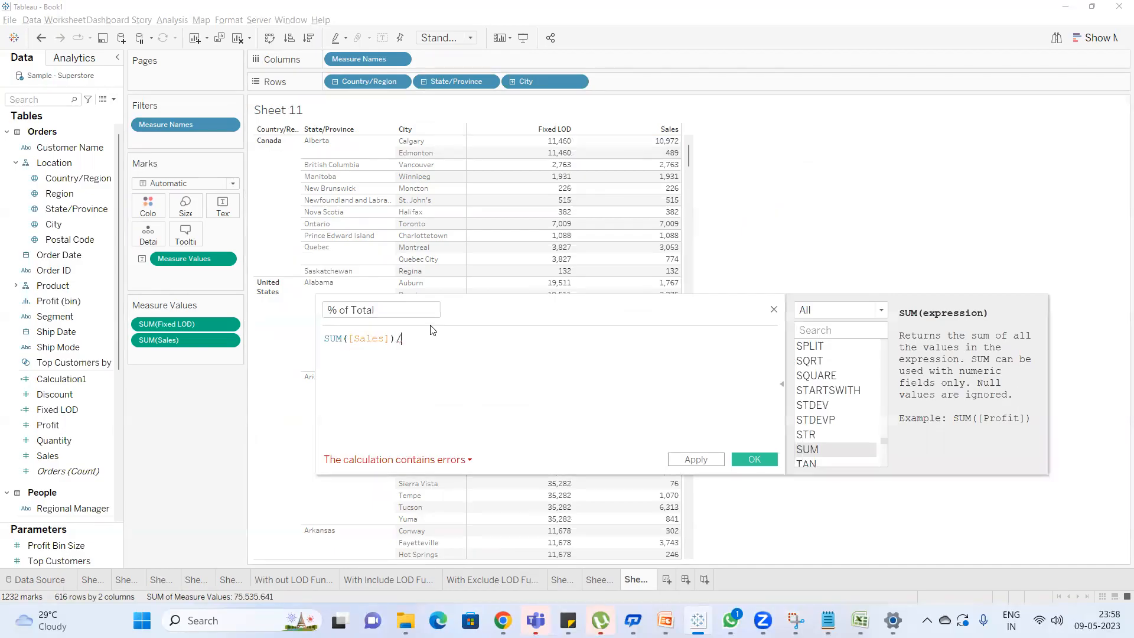
pyautogui.write('fix')
pyautogui.press('Down')
pyautogui.press('Return')
pyautogui.click(403, 340)
pyautogui.write('att[Fixed LOD')
pyautogui.press('Return')
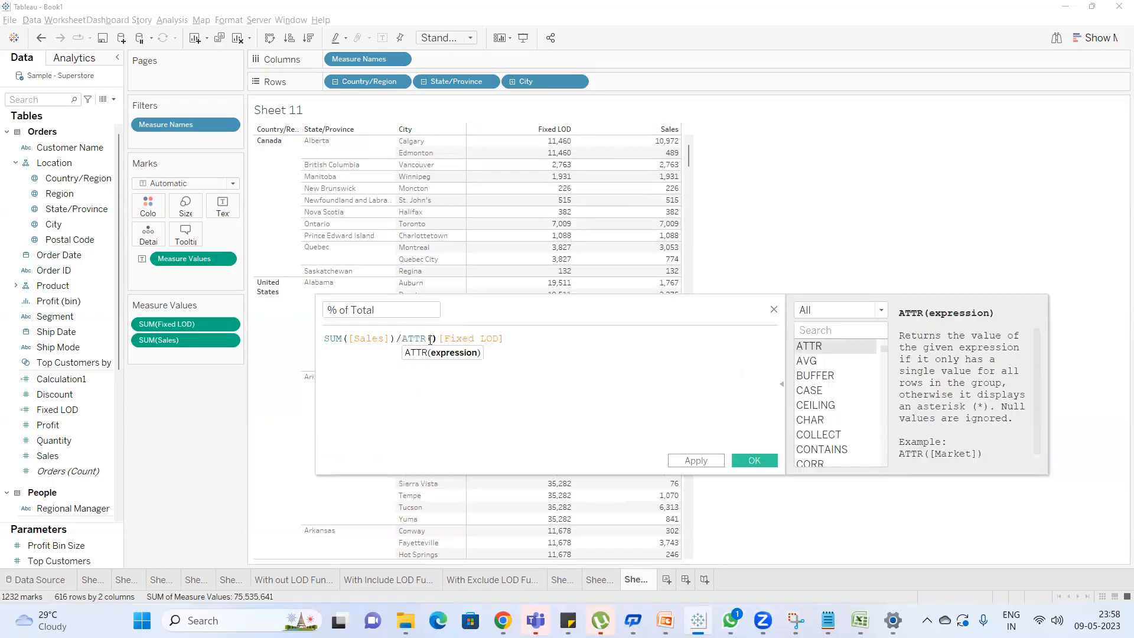
pyautogui.click(536, 344)
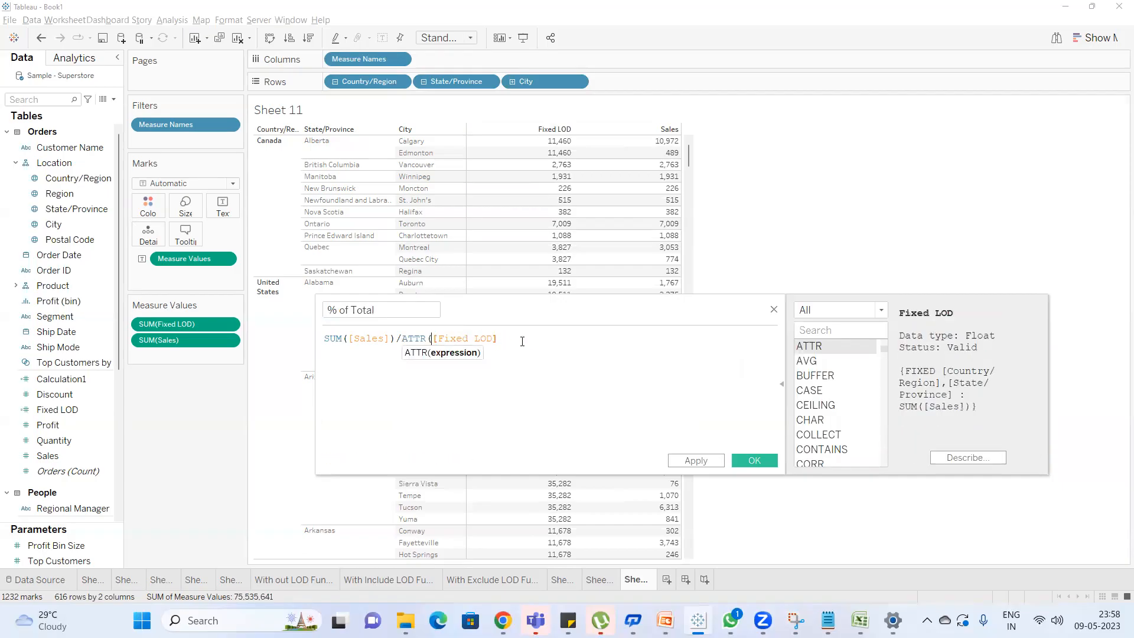
pyautogui.write(')')
pyautogui.click(414, 340)
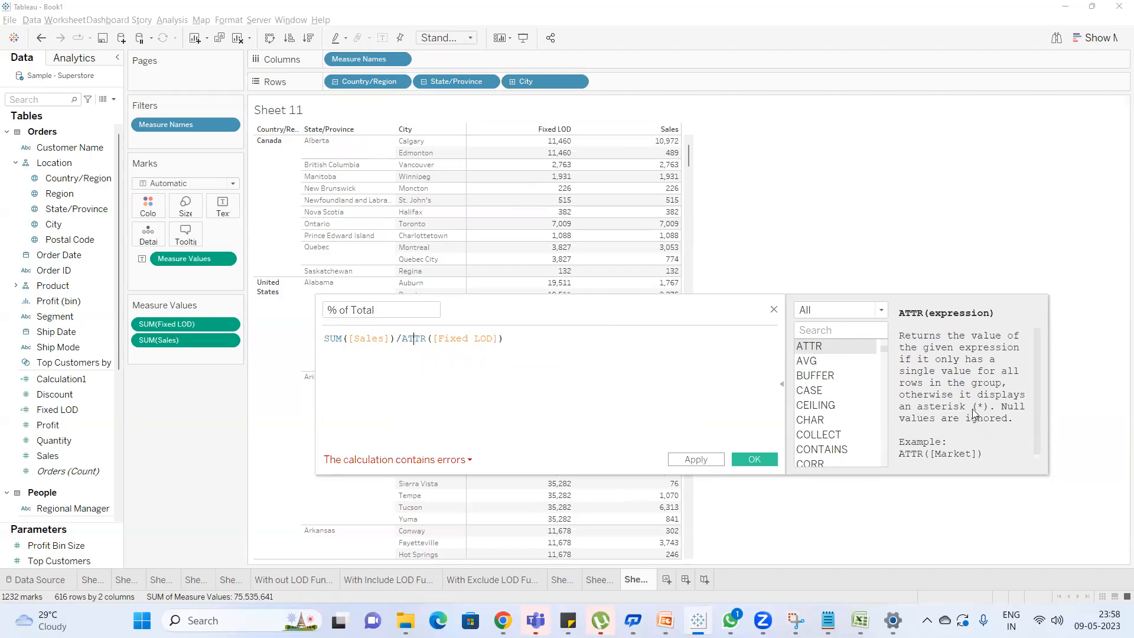
pyautogui.scroll(-1, 983, 408)
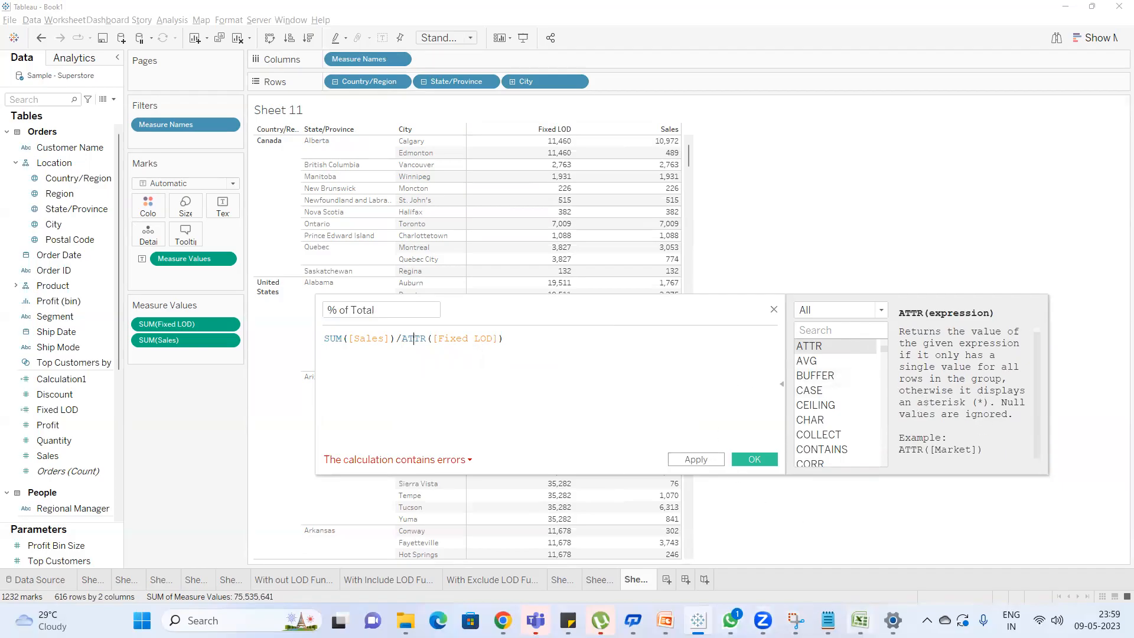
# Switch to Excel and enter 25 in each of the cells E6 to E9 on Sheet2.
pyautogui.click(860, 620)
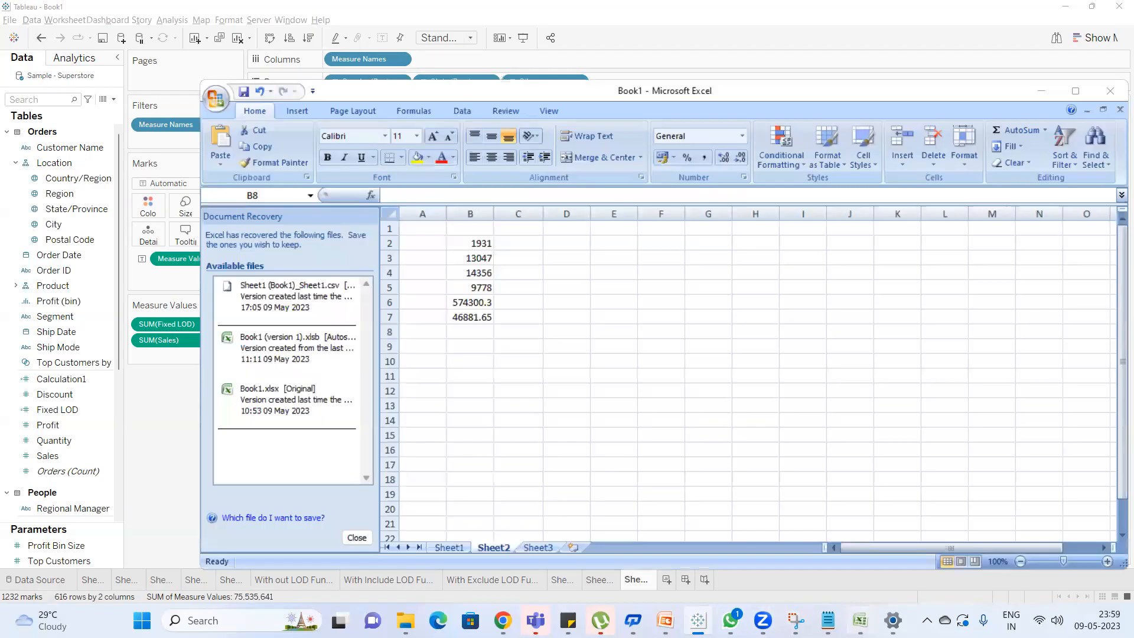
pyautogui.click(612, 301)
pyautogui.write('25')
pyautogui.press('Return')
pyautogui.write('25')
pyautogui.press('Return')
pyautogui.write('25')
pyautogui.press('Return')
pyautogui.write('25')
pyautogui.press('Return')
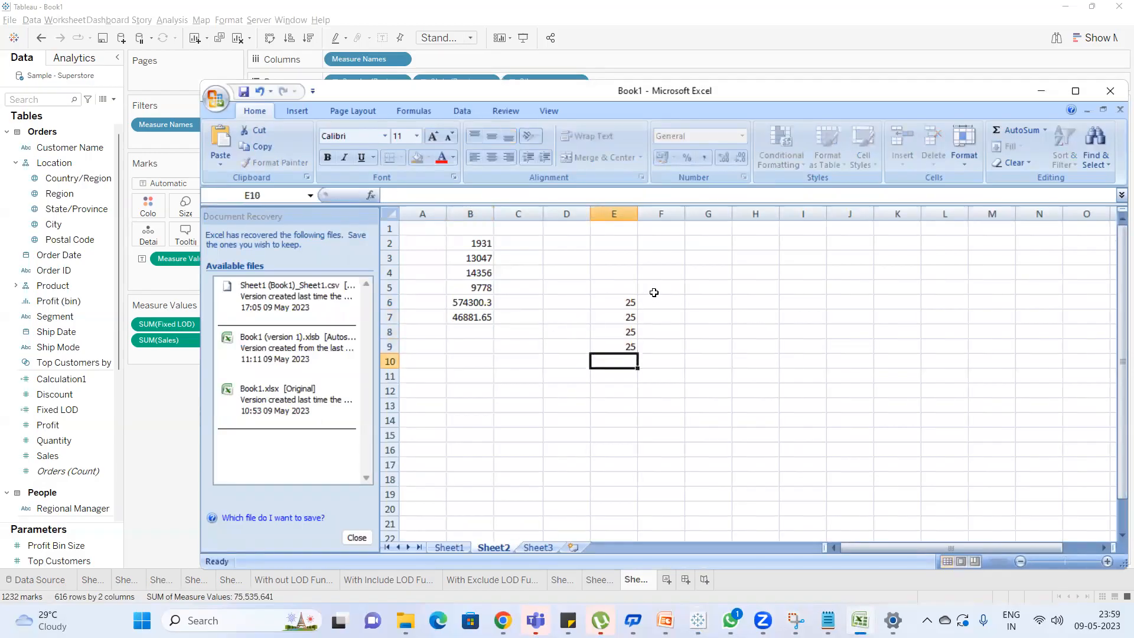
# Highlight the four 25 values, enter a single 25 in cell H7, and return to Tableau.
pyautogui.moveTo(626, 298); pyautogui.dragTo(637, 345)
pyautogui.click(745, 319)
pyautogui.write('25')
pyautogui.press('Return')
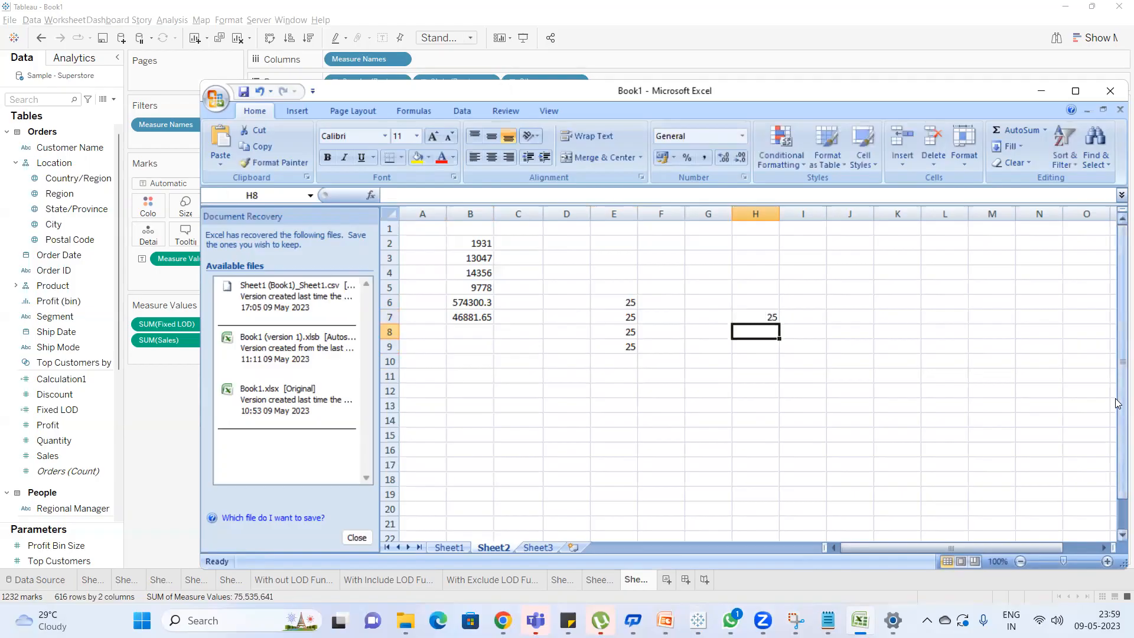
pyautogui.hotkey('alt', 'Tab')
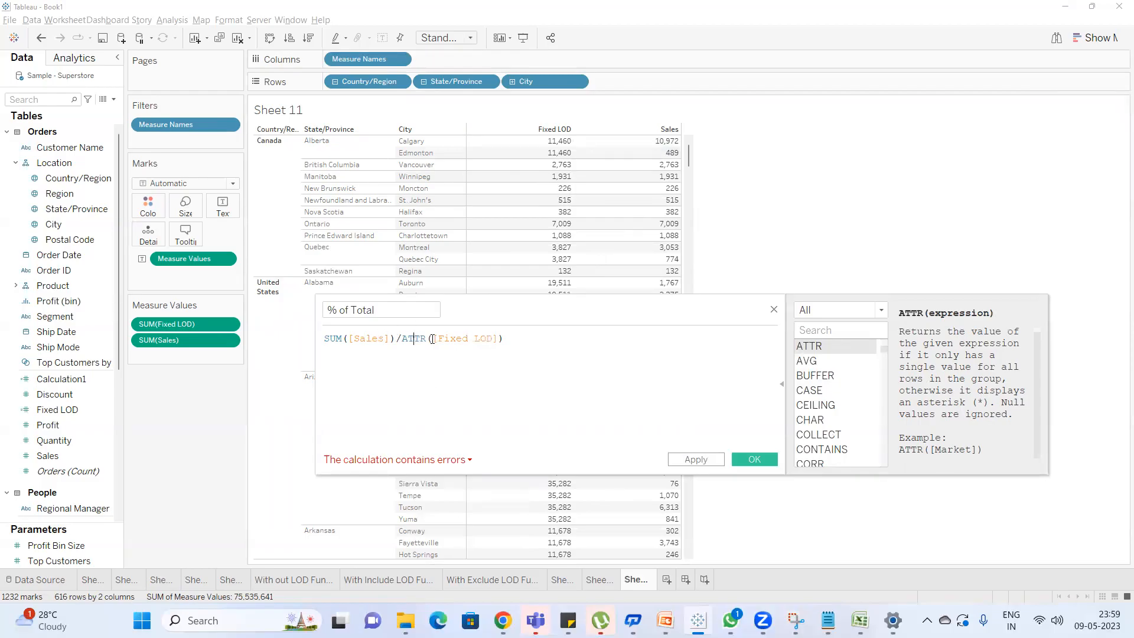
# Check the calculation's error details, rename the calculation as % of Total Fixed Function, and apply it.
pyautogui.click(446, 465)
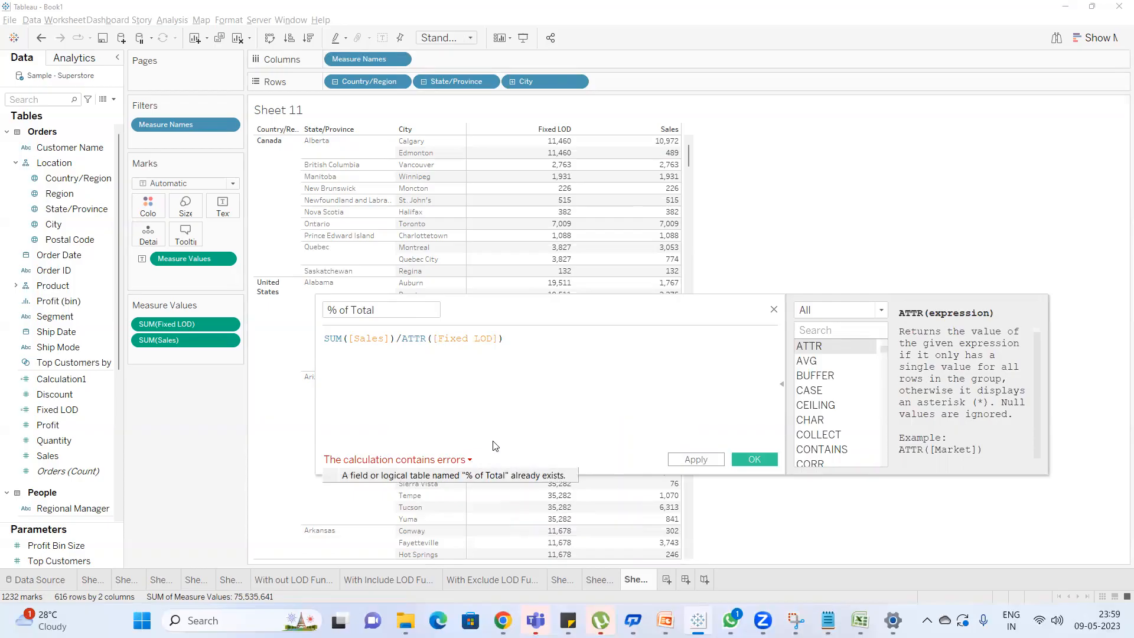
pyautogui.click(394, 307)
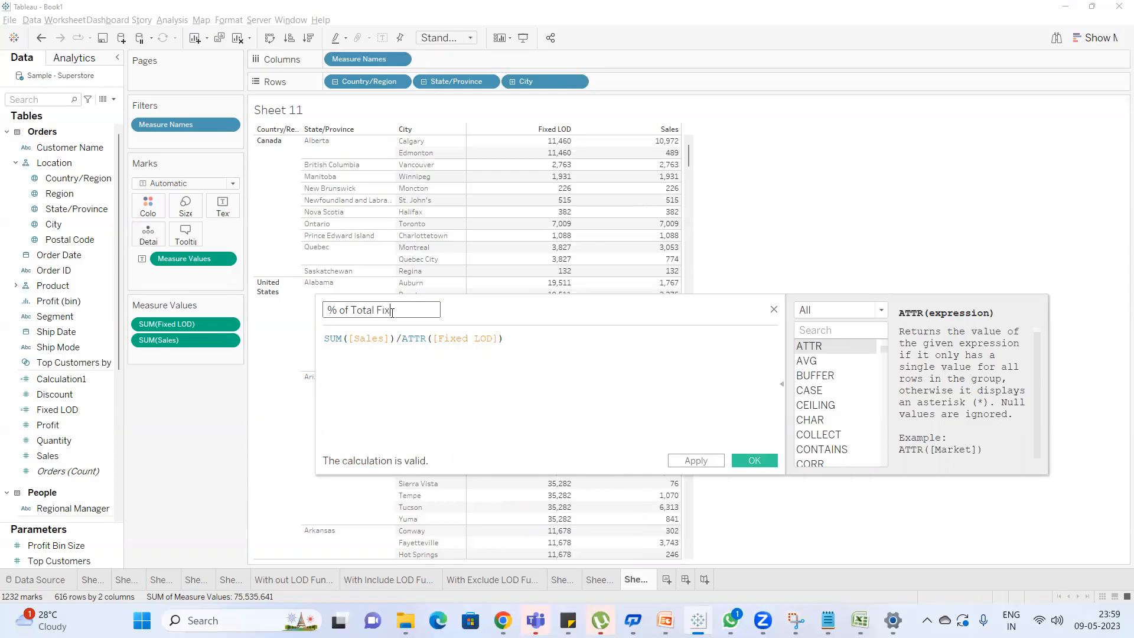
pyautogui.write('Fixed Function')
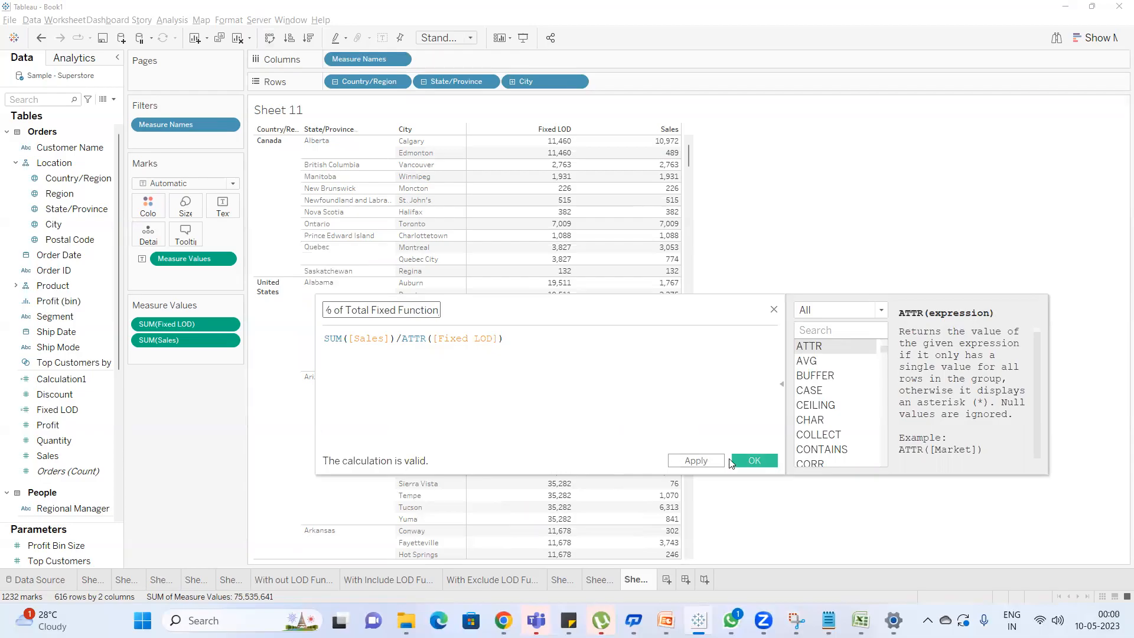
pyautogui.click(710, 464)
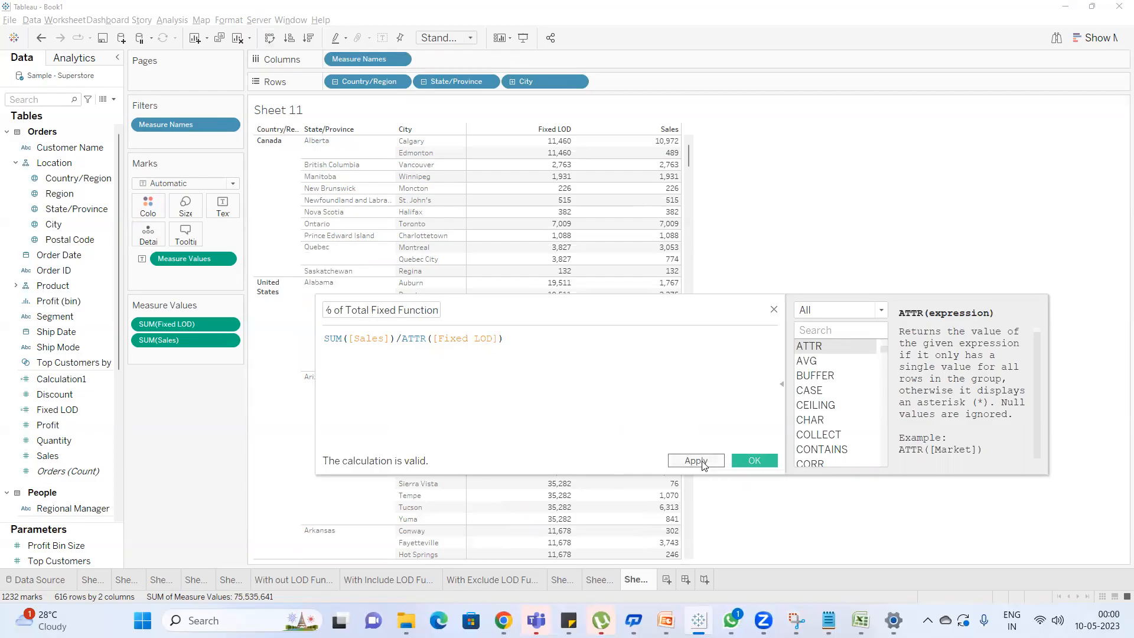
# Replace ATTR([Fixed LOD]) in the formula with an inline { FIXED expression listing [Country/Region],[State/Province],[City].
pyautogui.click(480, 337)
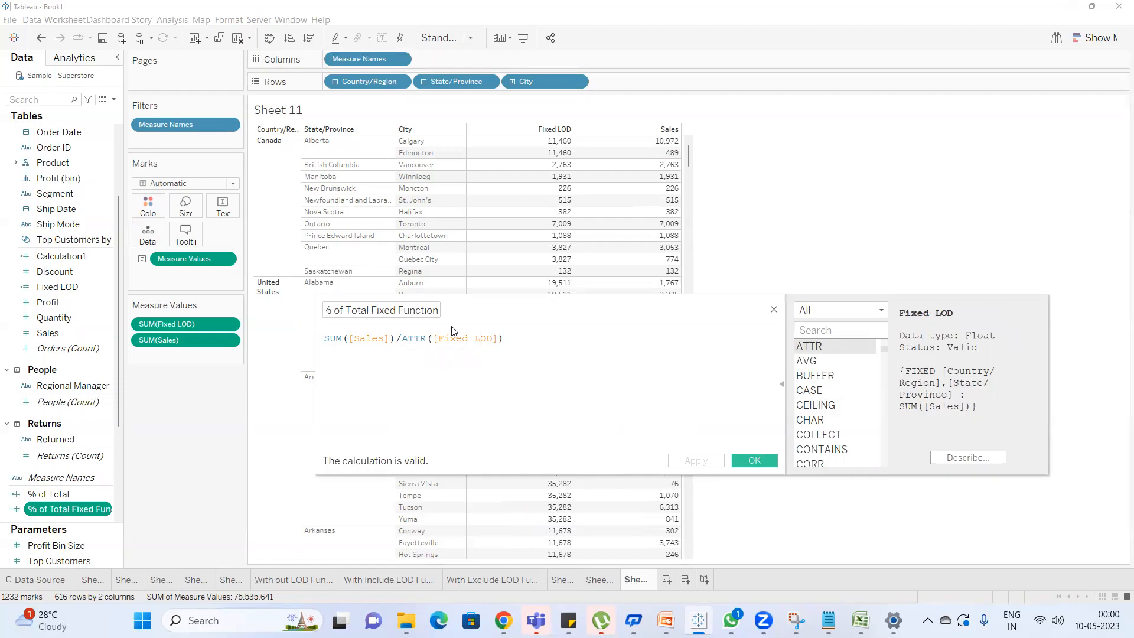
pyautogui.moveTo(519, 334); pyautogui.dragTo(404, 341)
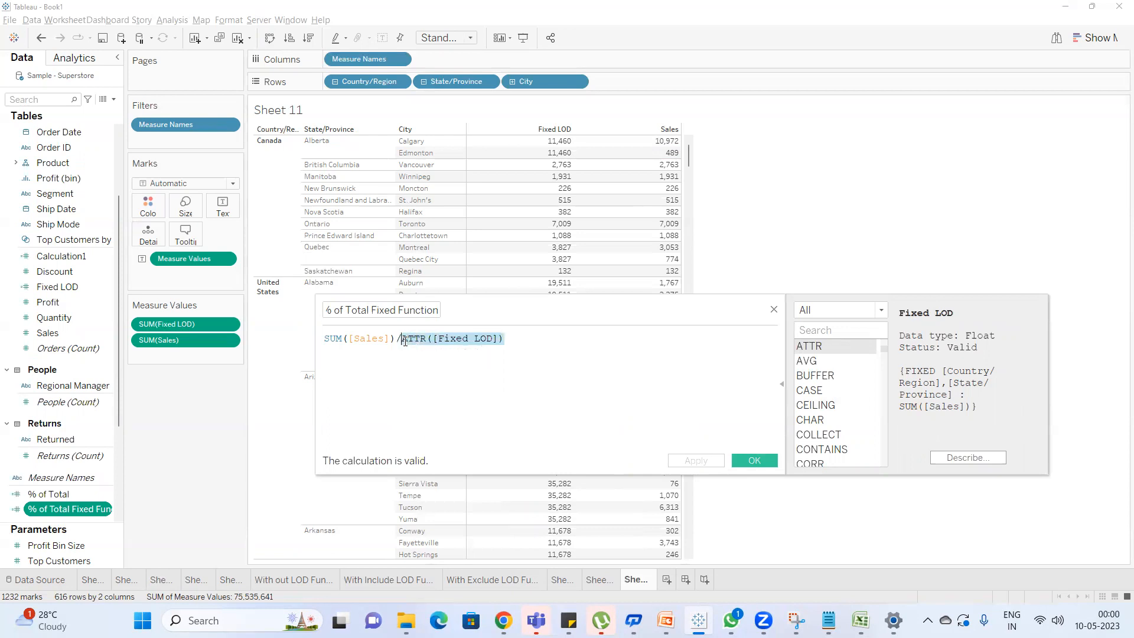
pyautogui.write('fix')
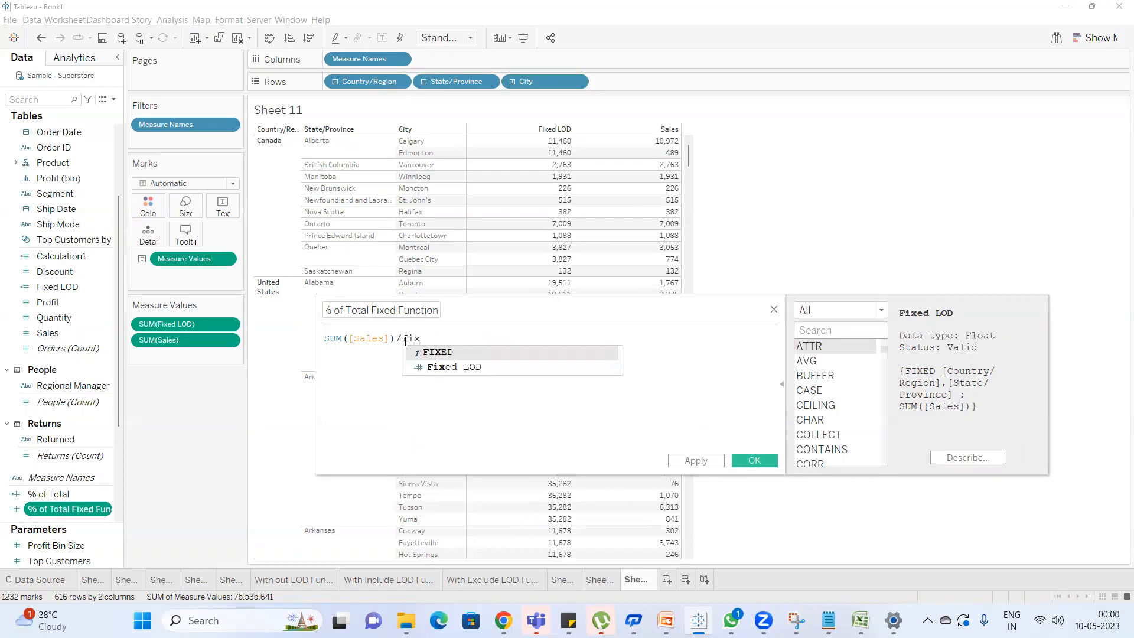
pyautogui.press('Return')
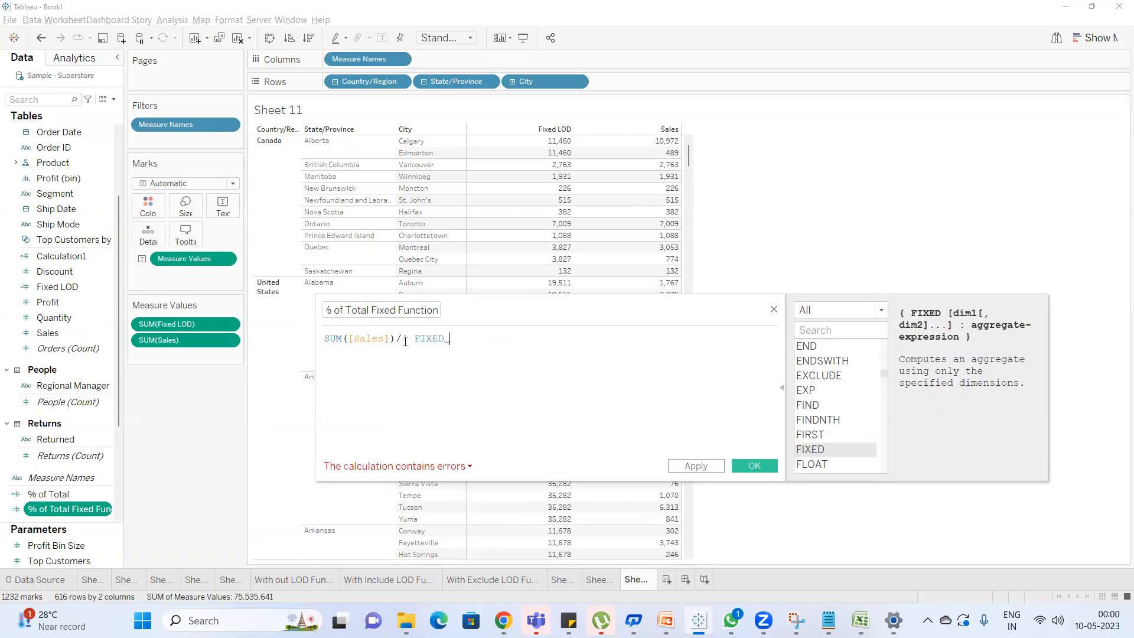
pyautogui.write('cou')
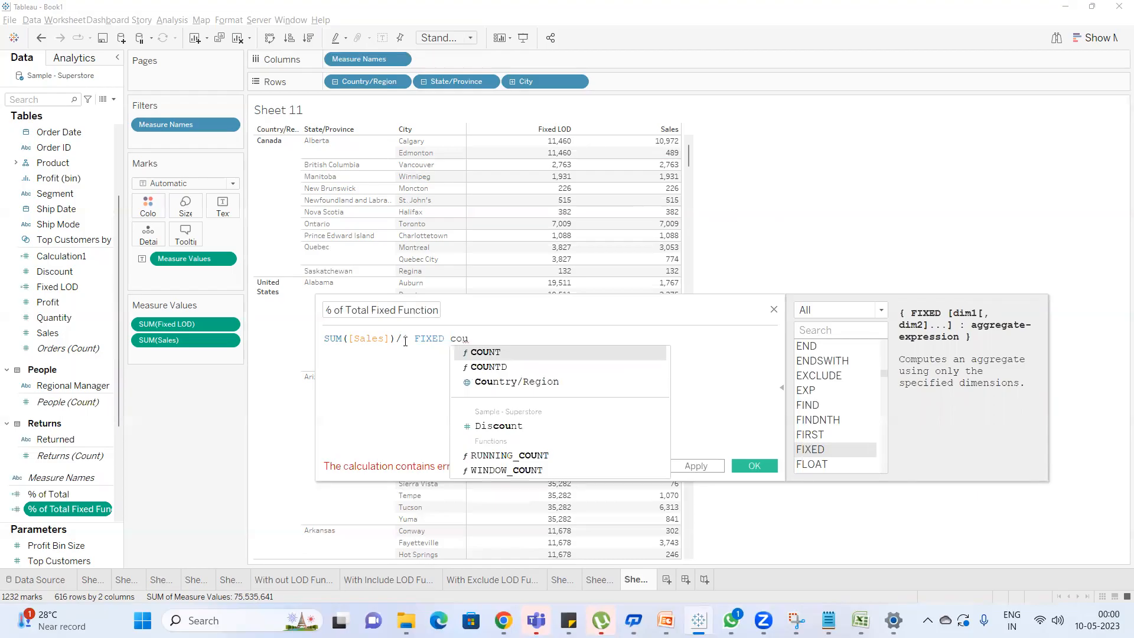
pyautogui.click(496, 380)
pyautogui.write(',sta')
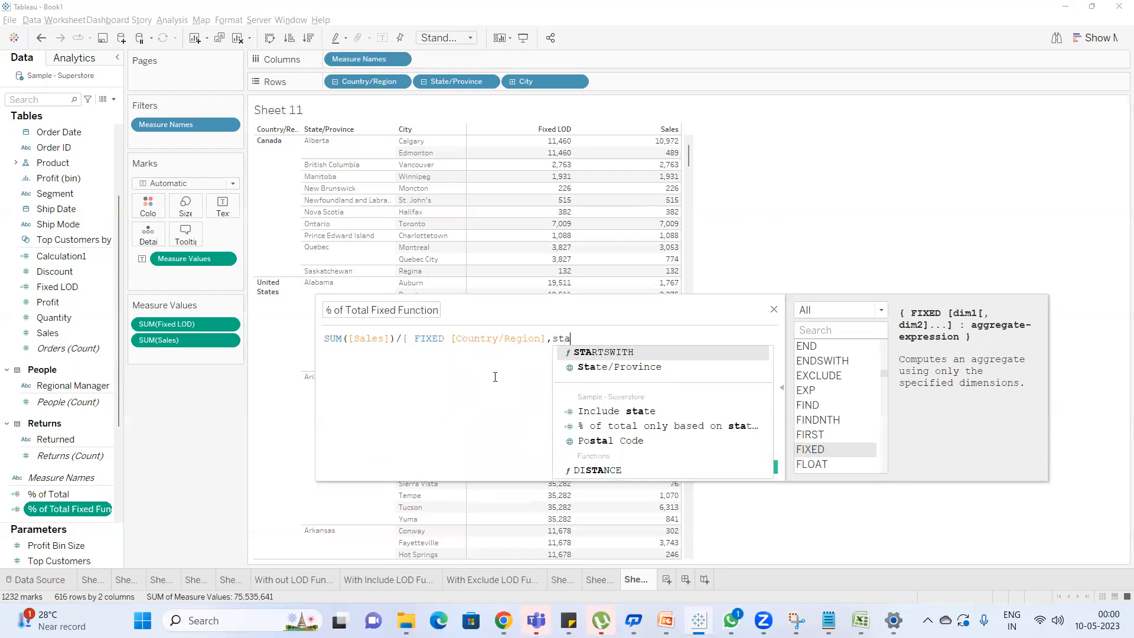
pyautogui.press('Down')
pyautogui.press('Return')
pyautogui.write(',ci')
pyautogui.press('Return')
# Complete the inline FIXED expression with :SUM([Sales])}.
pyautogui.write(':sum')
pyautogui.press('Return')
pyautogui.write('sa')
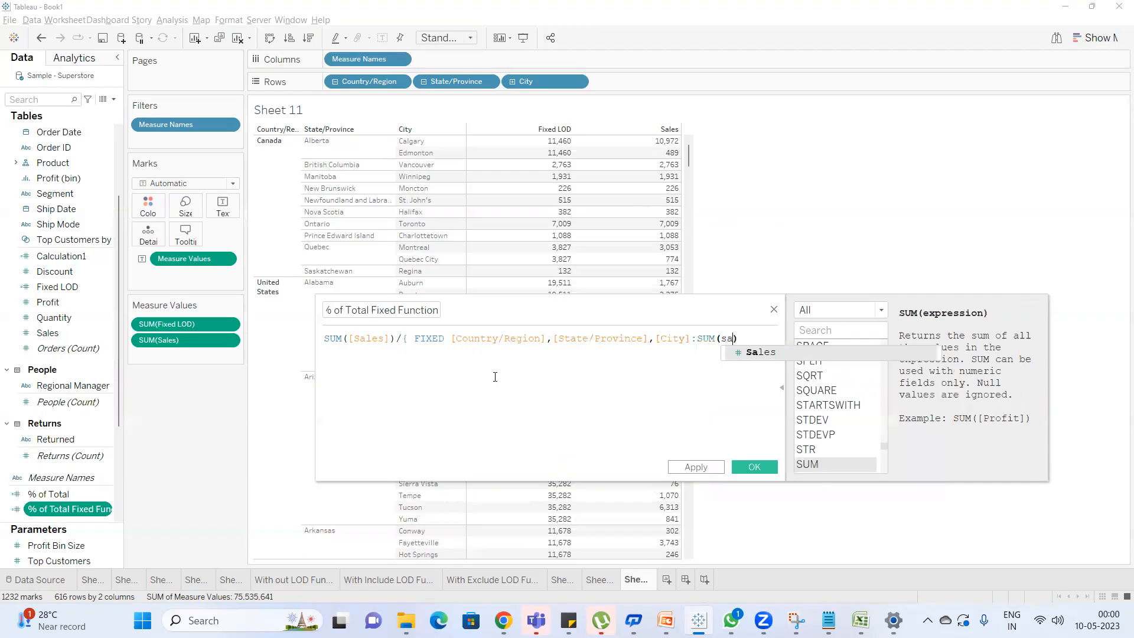
pyautogui.write('l')
pyautogui.press('Return')
pyautogui.press('Right')
pyautogui.write('}')
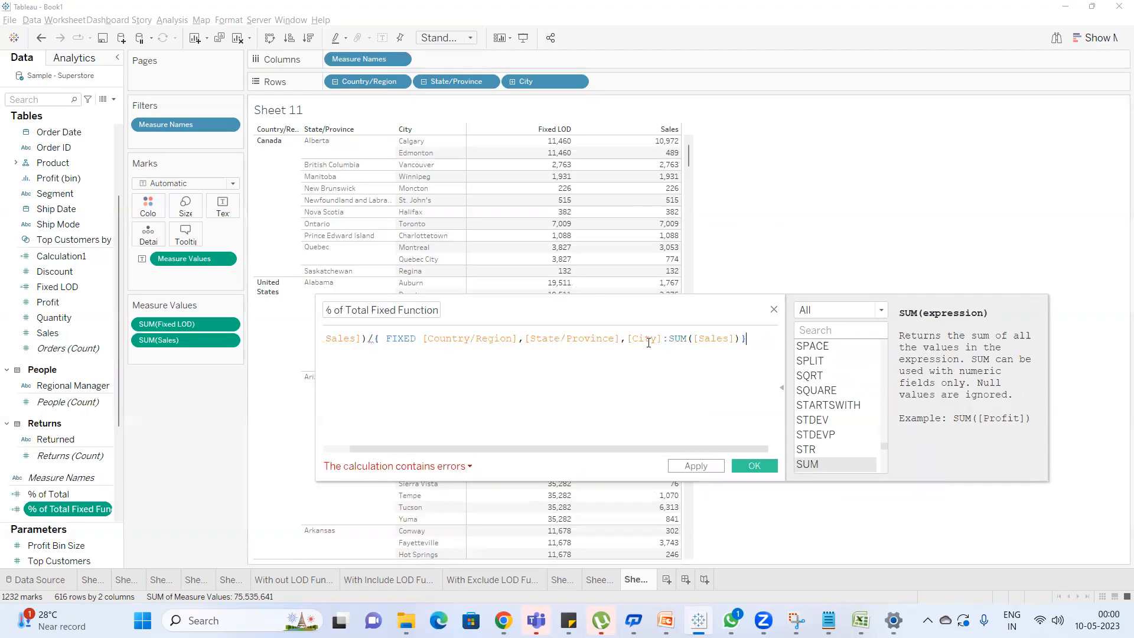
# Remove [City] and its preceding comma from the inline FIXED expression.
pyautogui.doubleClick(641, 340)
pyautogui.press('BackSpace')
pyautogui.press('BackSpace')
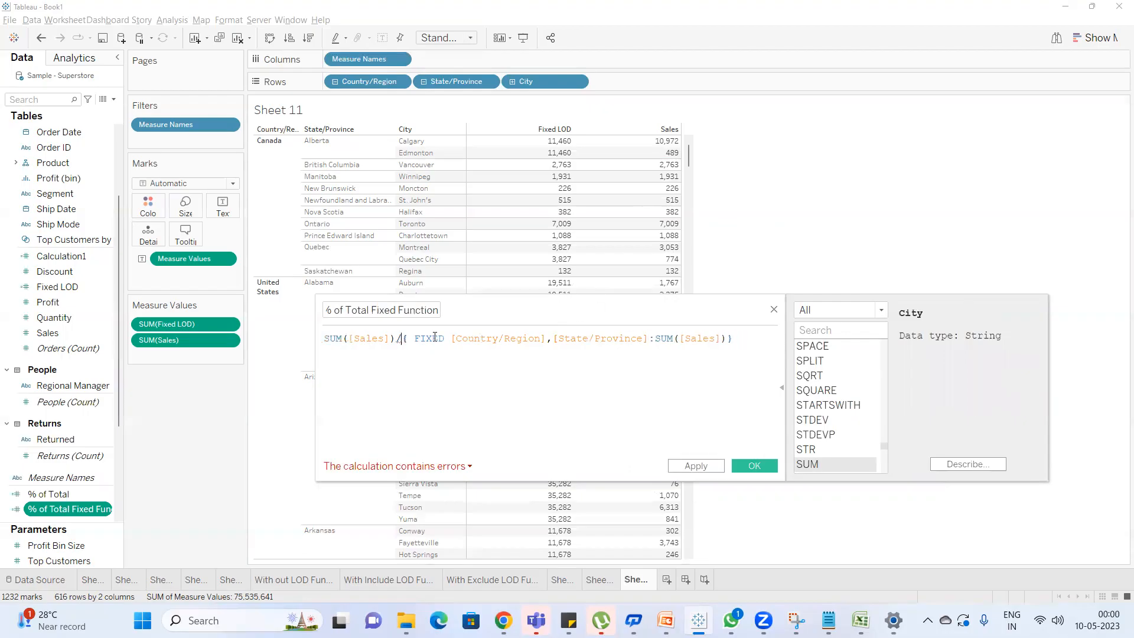
# Wrap the FIXED expression in ATTR( ) and save the calculation as SUM([Sales])/ATTR({ FIXED [Country/Region],[State/Province]:SUM([Sales])}).
pyautogui.write('ATTR')
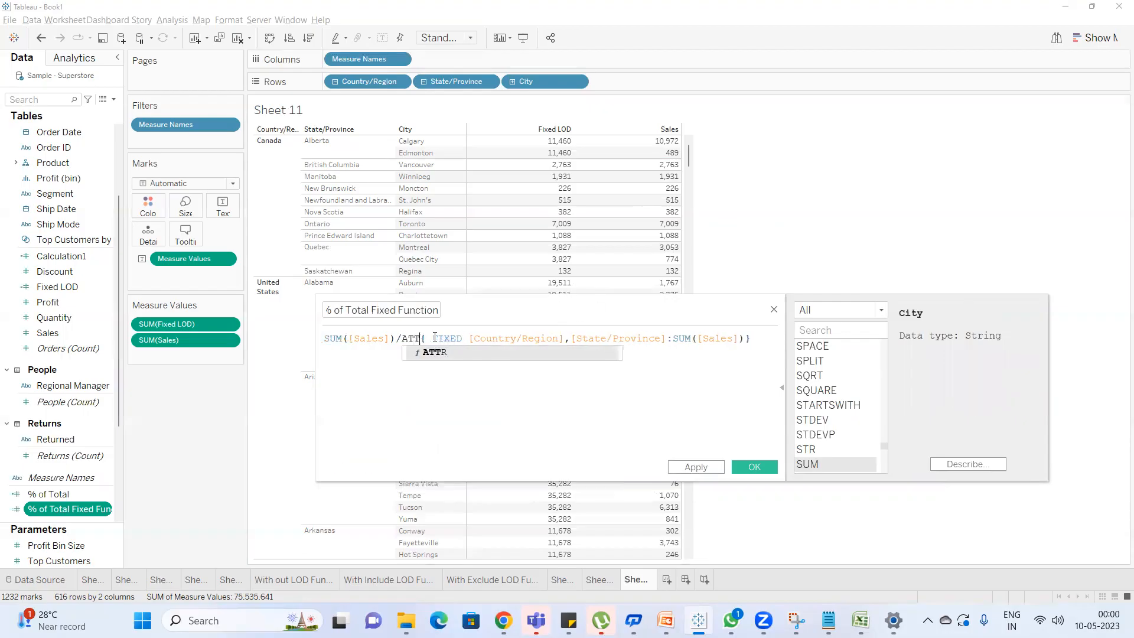
pyautogui.write('(')
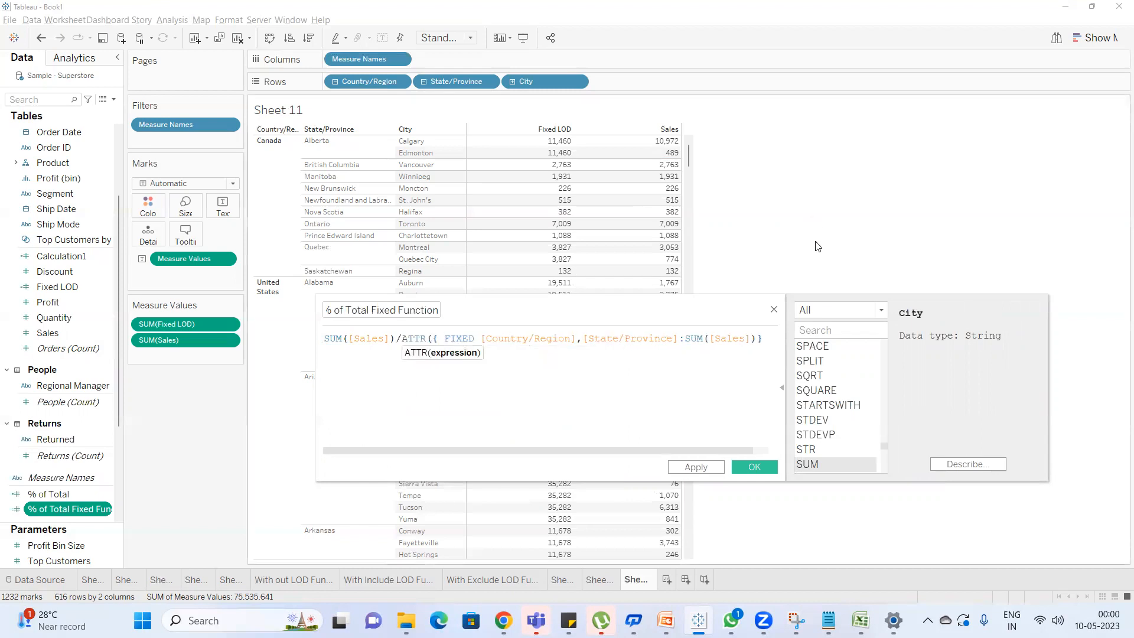
pyautogui.click(772, 344)
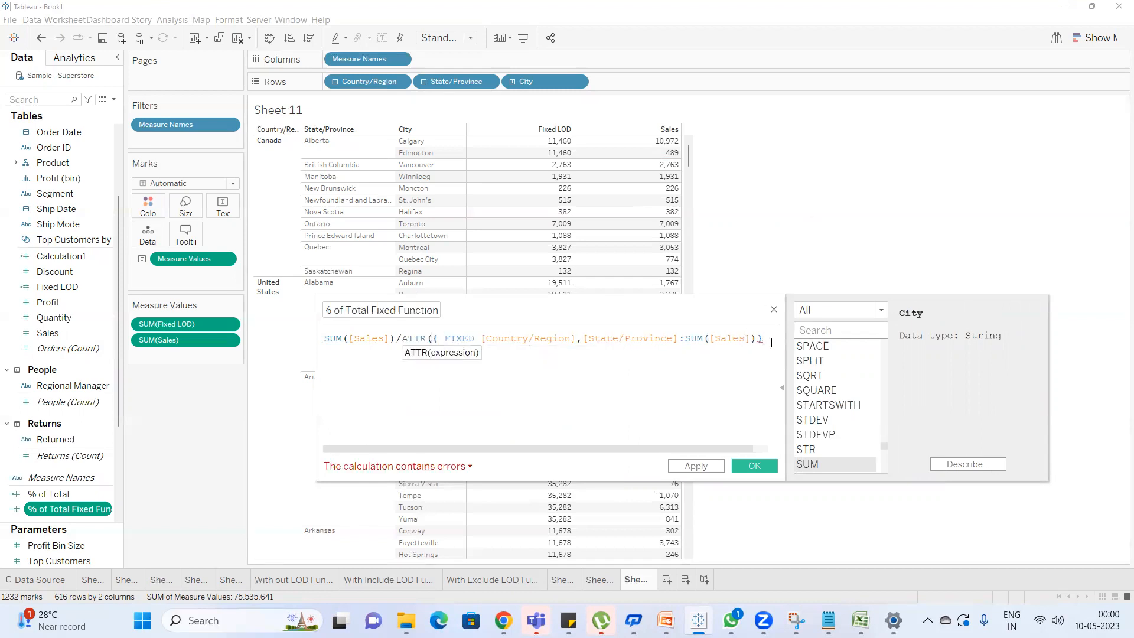
pyautogui.write(')')
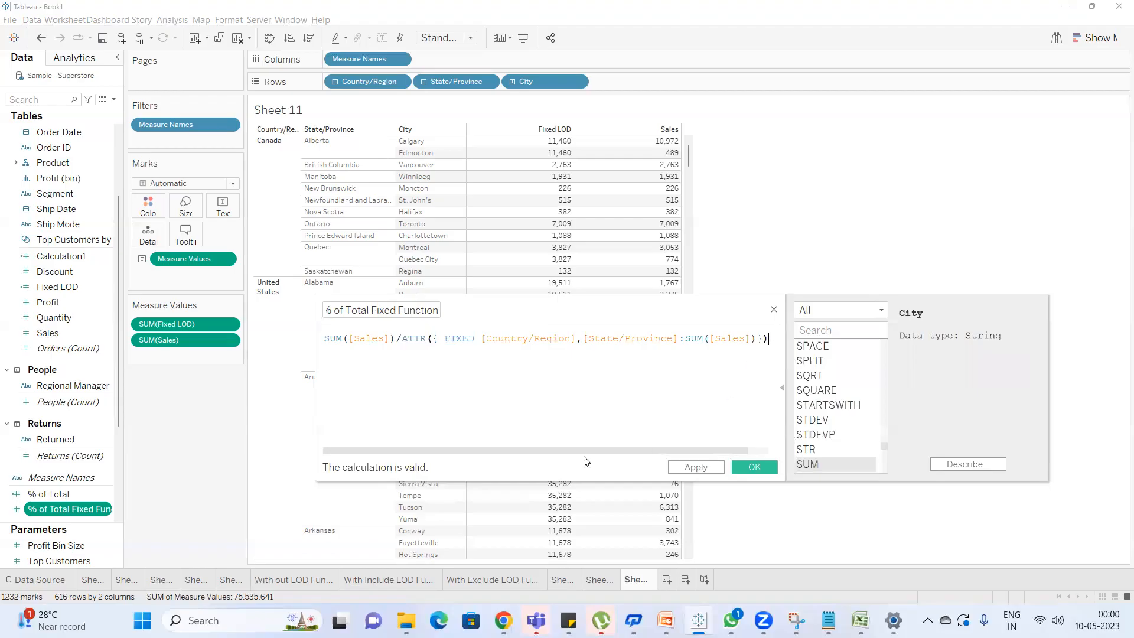
pyautogui.click(761, 469)
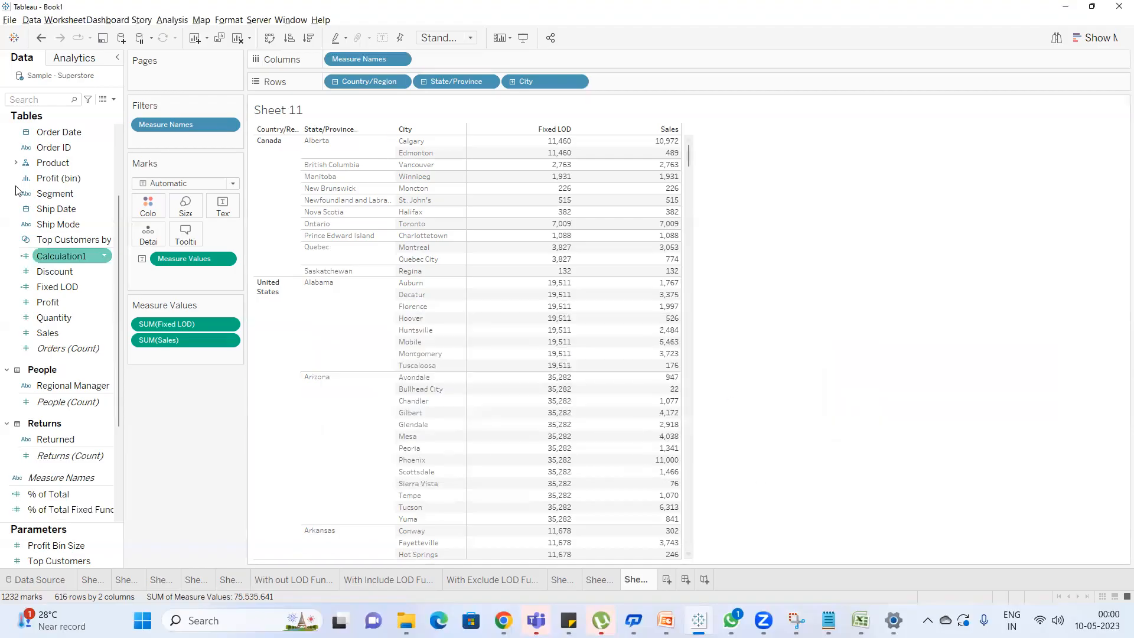
# Add % of Total Fixed Function to Measure Values and format its numbers as Percentage with 0 decimal places.
pyautogui.click(88, 512)
pyautogui.moveTo(82, 513); pyautogui.dragTo(201, 367)
pyautogui.rightClick(201, 358)
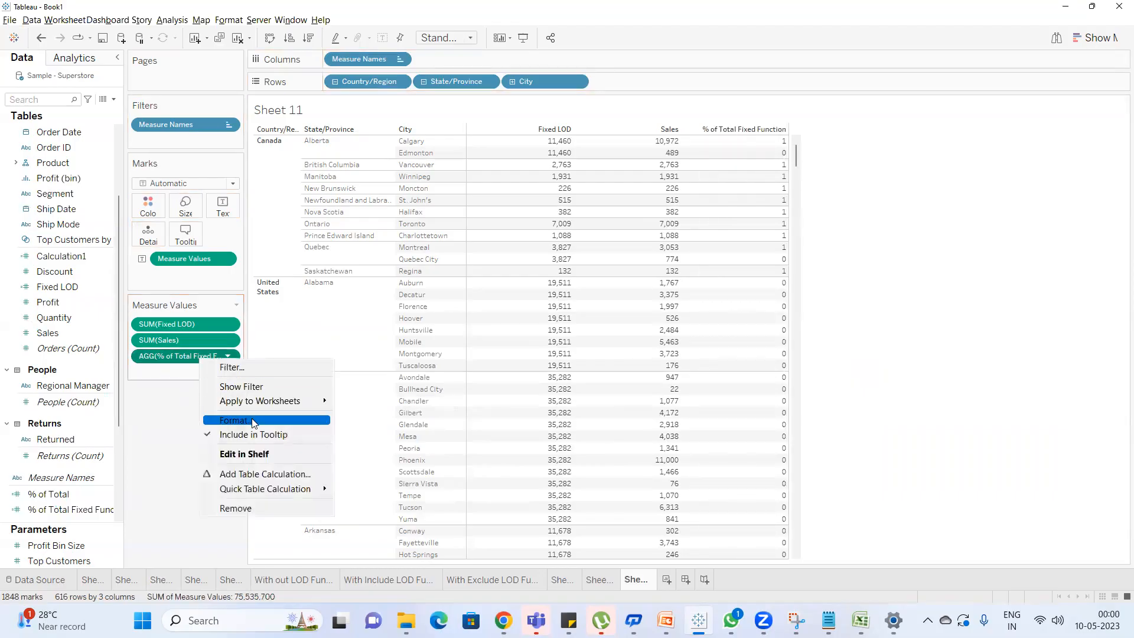
pyautogui.click(234, 420)
pyautogui.click(91, 152)
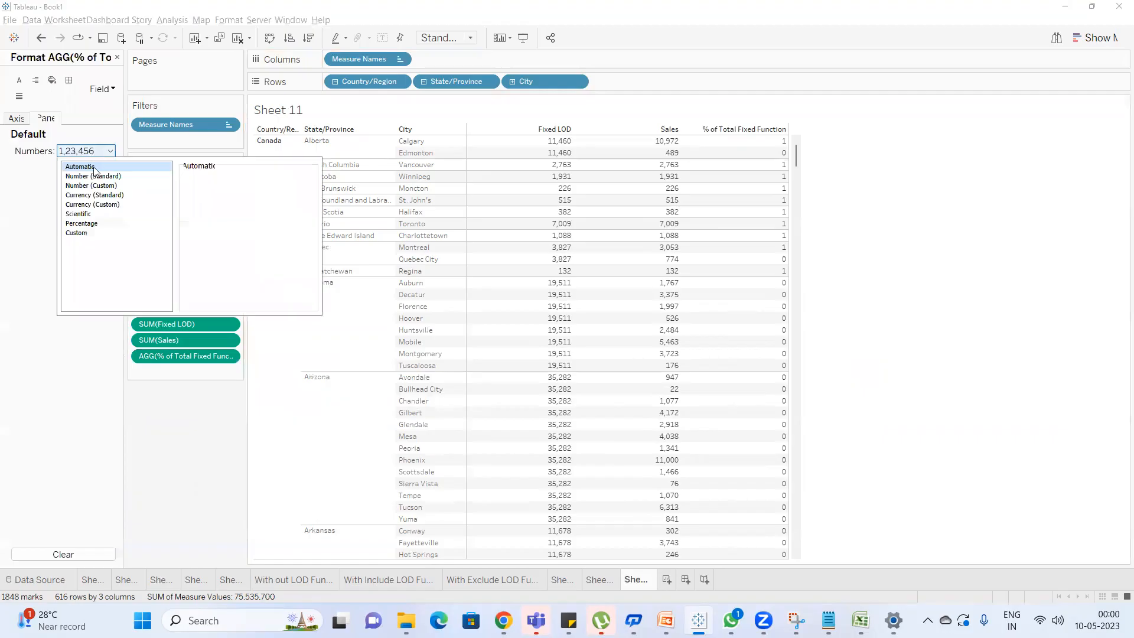
pyautogui.click(89, 223)
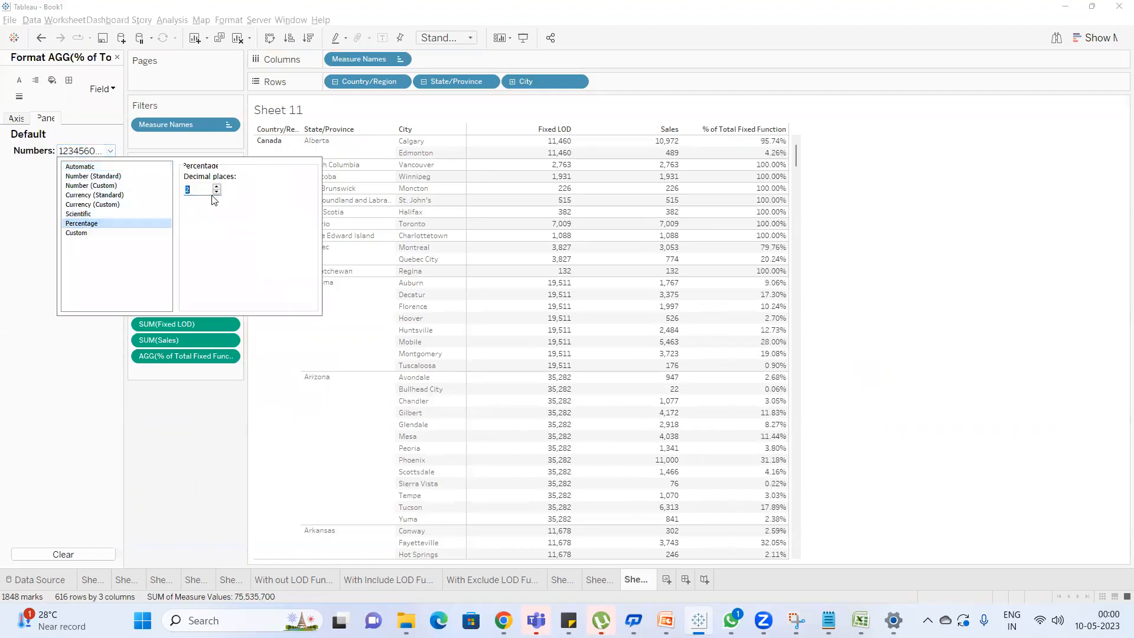
pyautogui.click(217, 192)
pyautogui.click(217, 192)
pyautogui.click(980, 232)
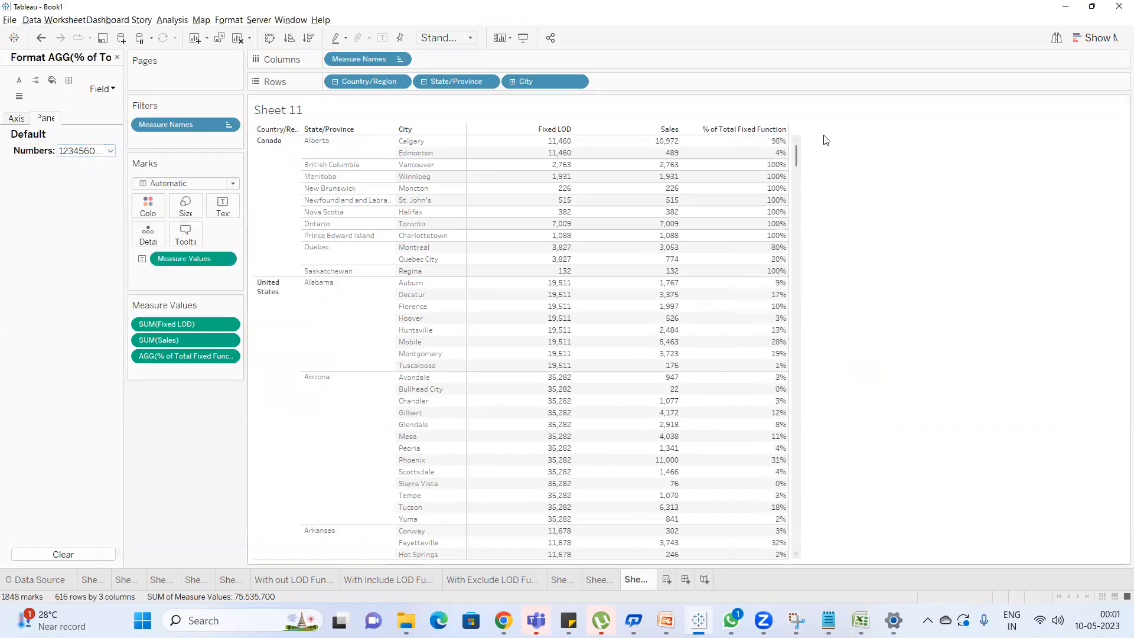
# Switch to the Tableau training PowerPoint presentation and display the closing Thank you slide.
pyautogui.moveTo(770, 161)
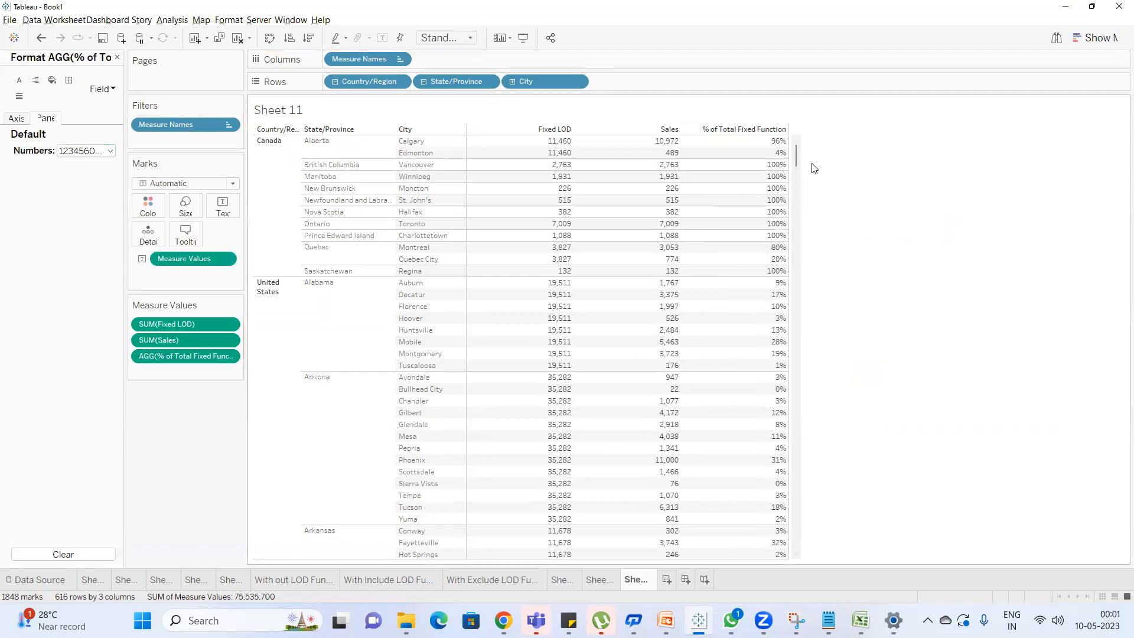
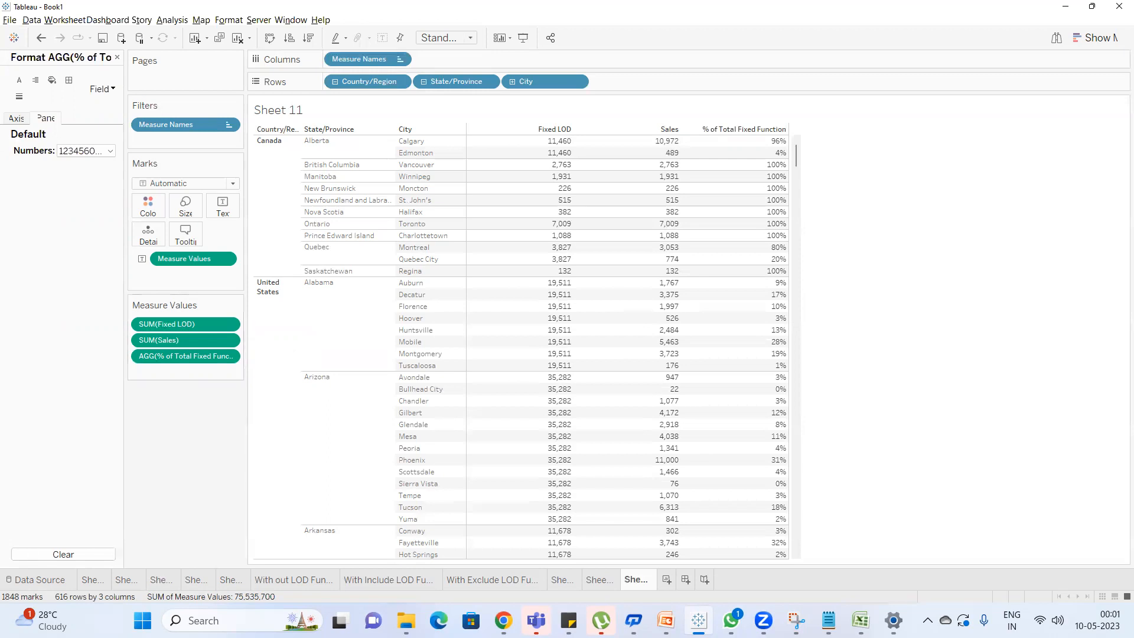
pyautogui.hotkey('alt', 'Tab')
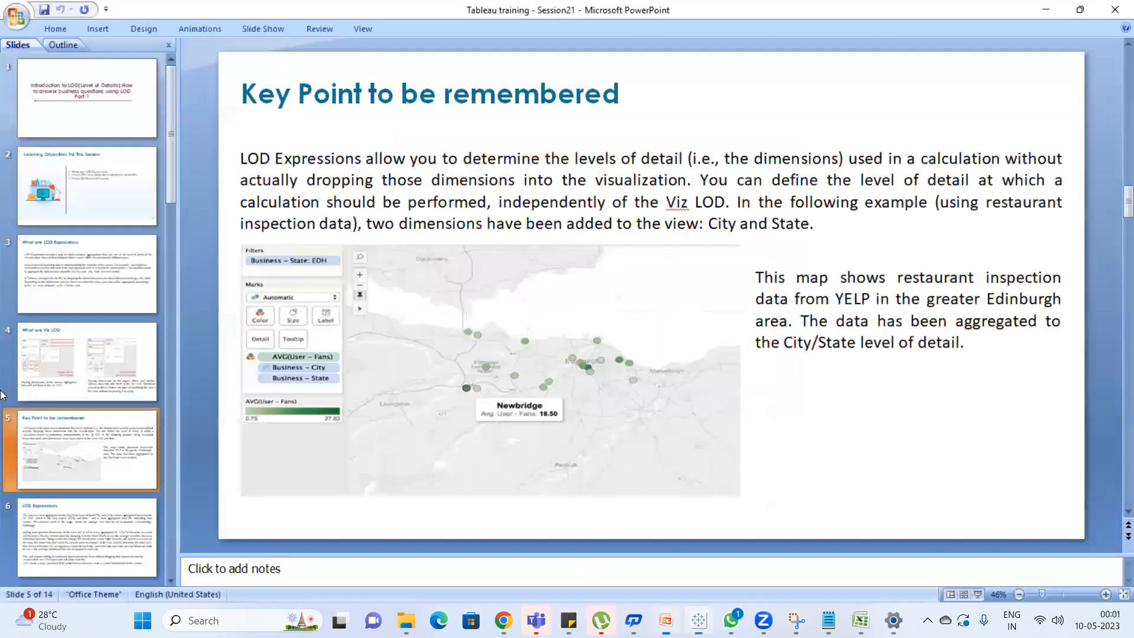
pyautogui.scroll(-8, 61, 364)
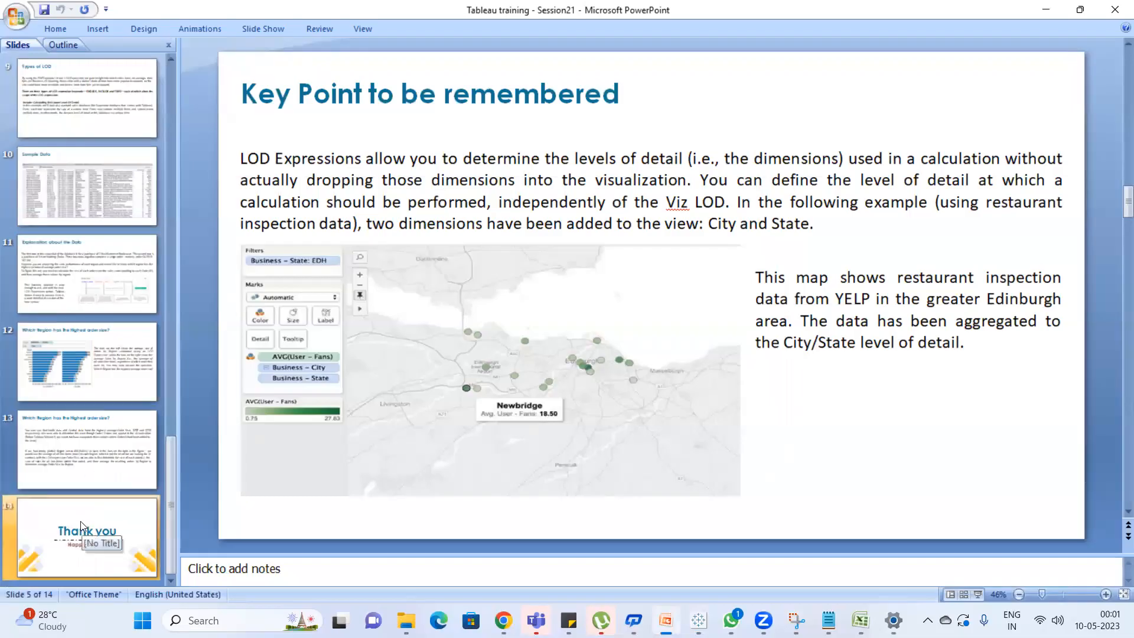
pyautogui.click(80, 521)
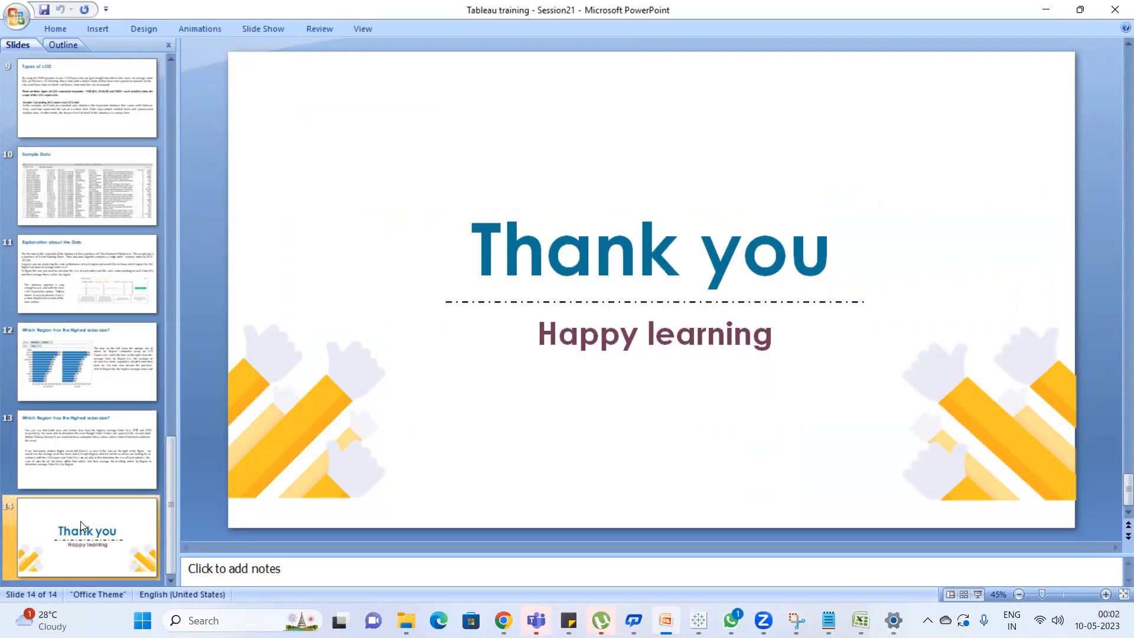
pyautogui.click(80, 521)
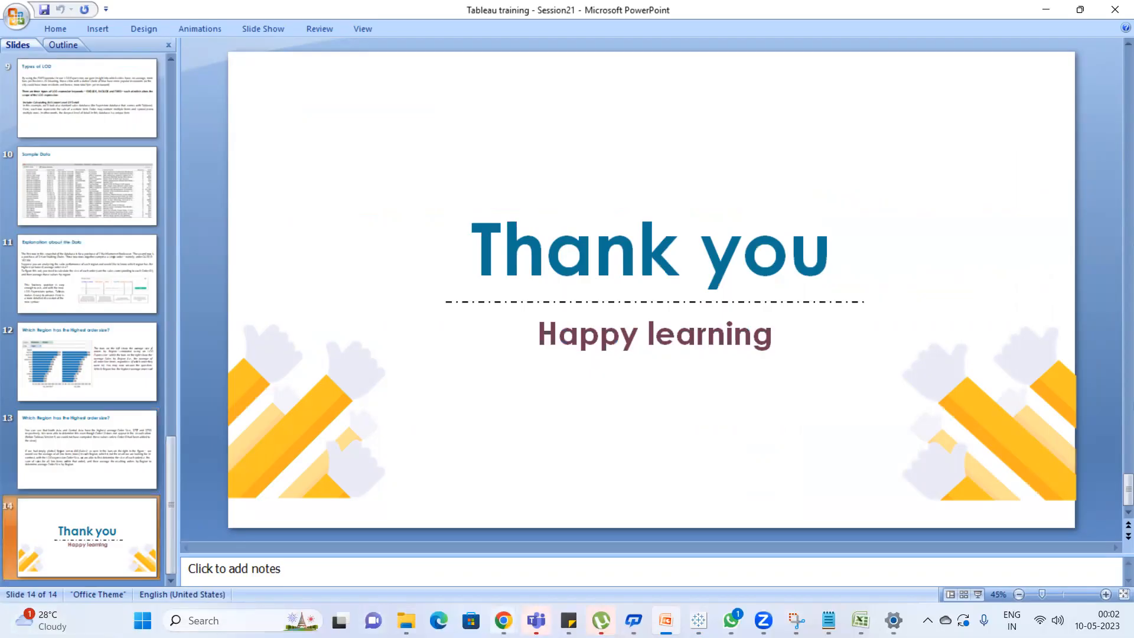
# Check the Google Meet call, return to Sheet 11 in Tableau, and examine Calgary's Fixed LOD, Sales and percentage values.
pyautogui.moveTo(503, 620)
pyautogui.click(461, 566)
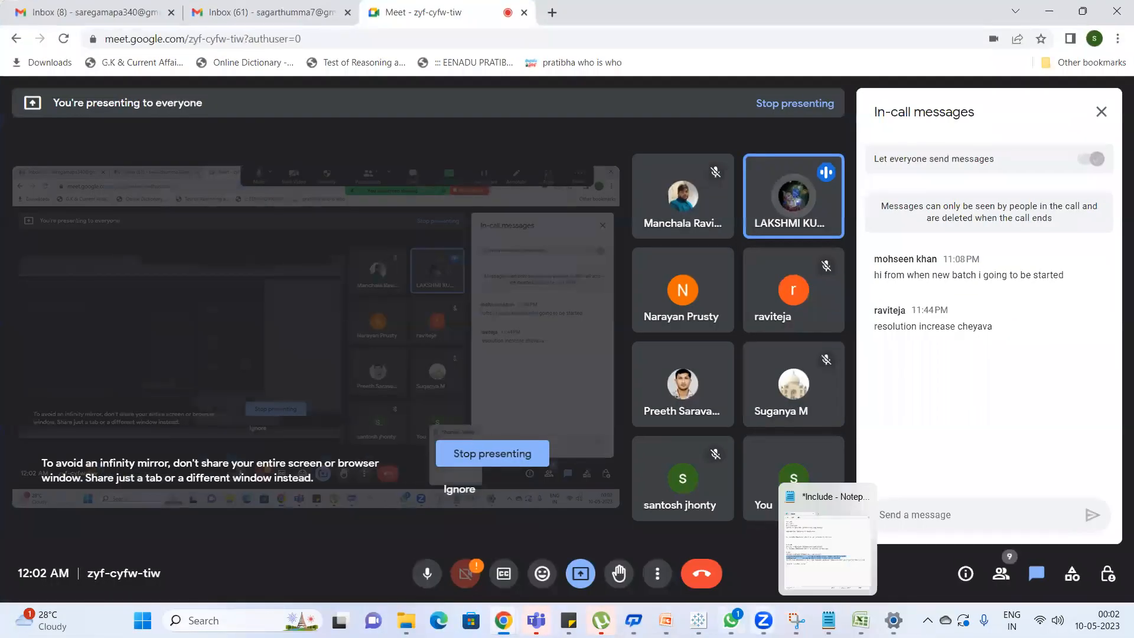
pyautogui.moveTo(699, 621)
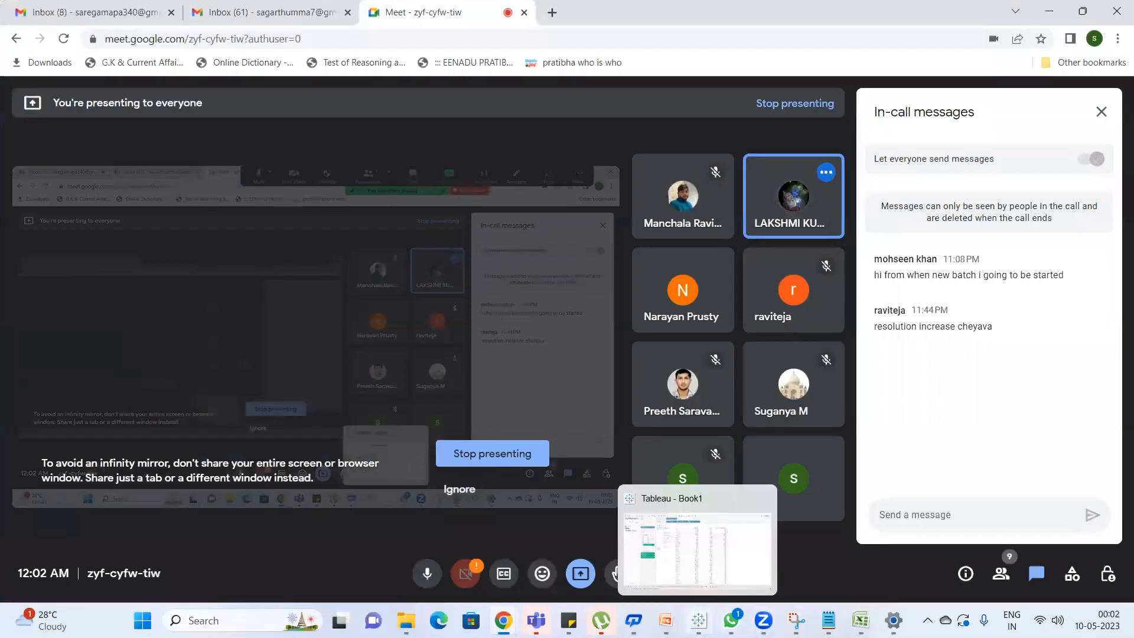
pyautogui.click(697, 549)
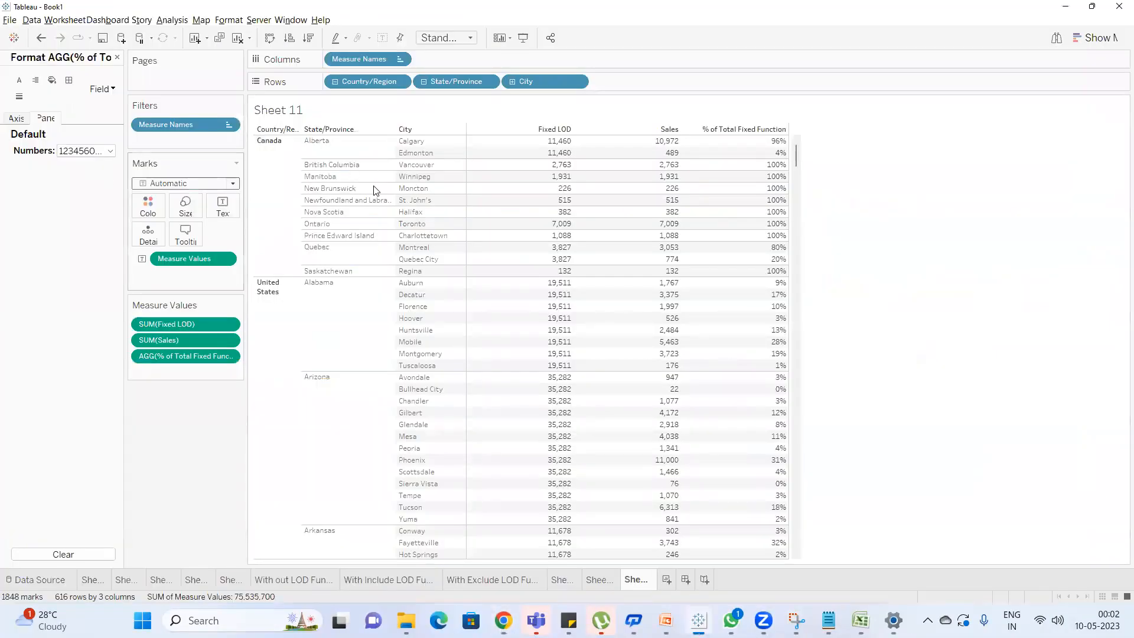
pyautogui.moveTo(552, 145)
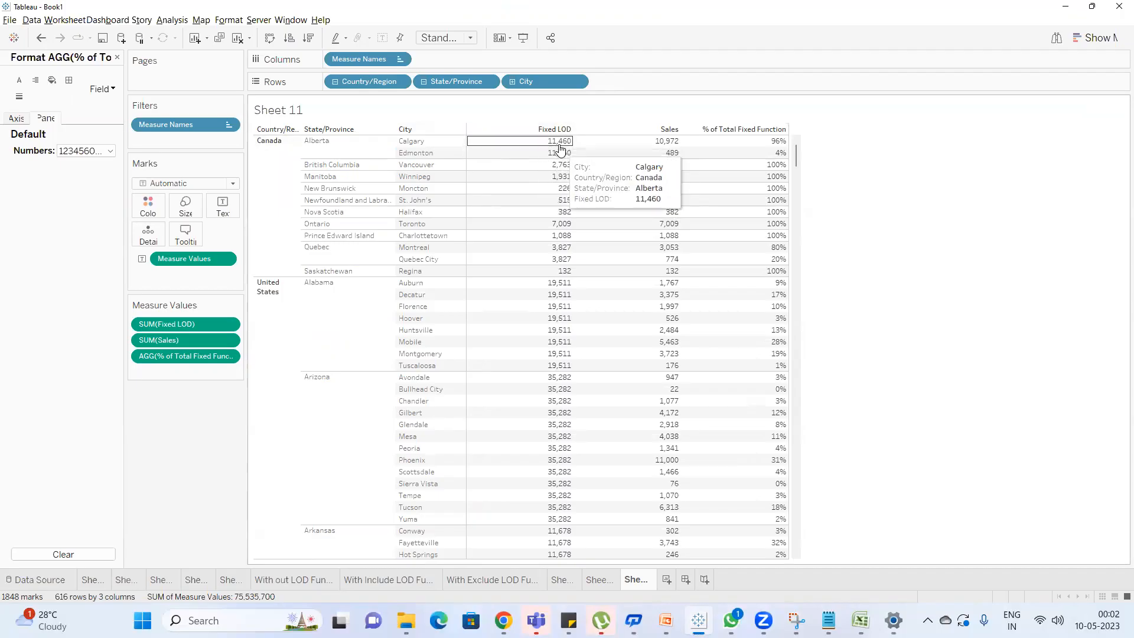
pyautogui.moveTo(654, 145)
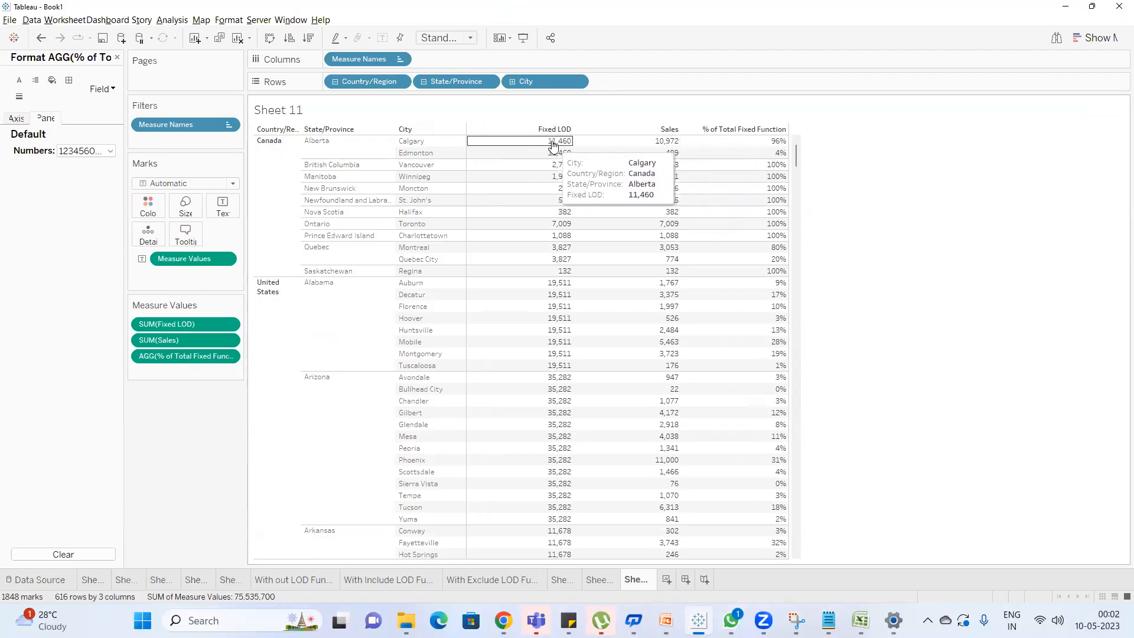
pyautogui.moveTo(742, 147)
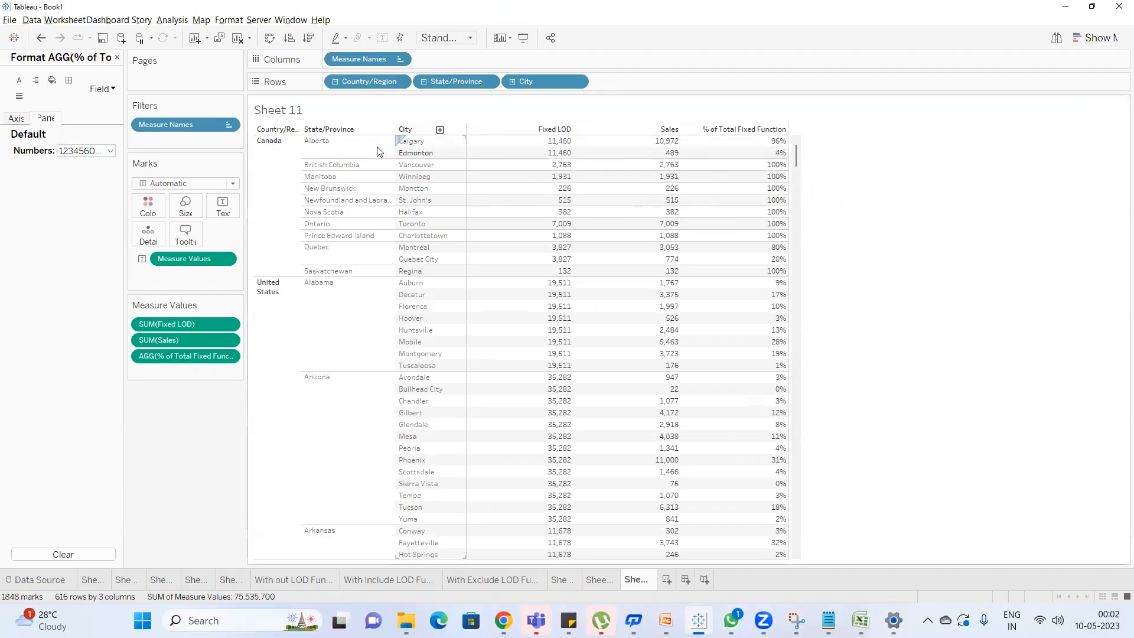
# Close the format pane, search the data fields for %, and open the % of Total Fixed Function calculation for editing.
pyautogui.click(116, 58)
pyautogui.click(46, 99)
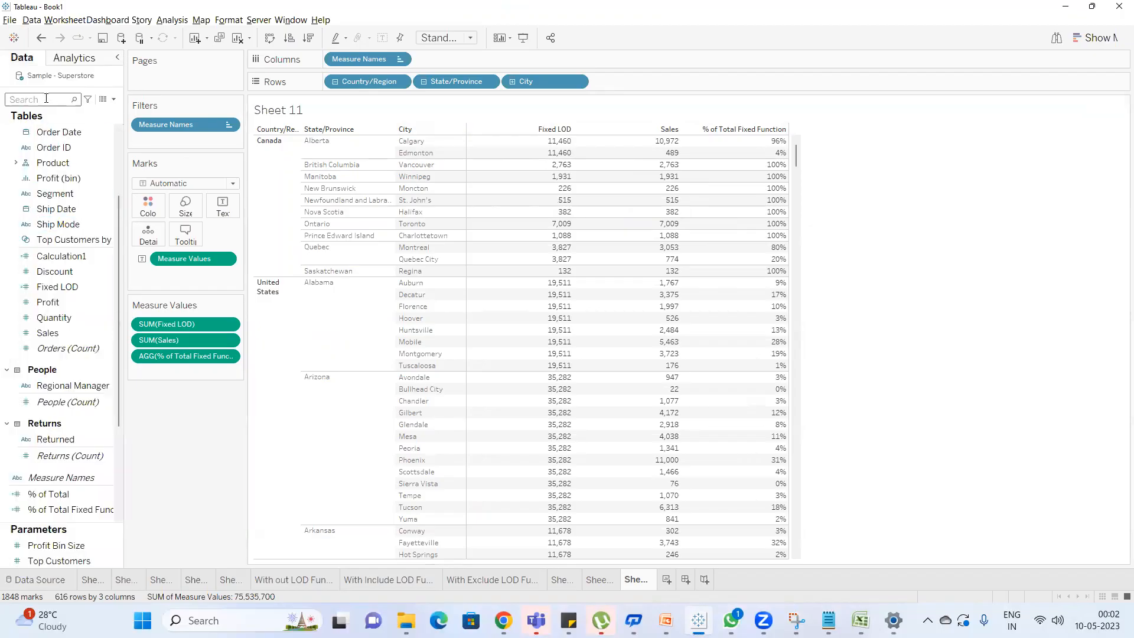
pyautogui.write('%')
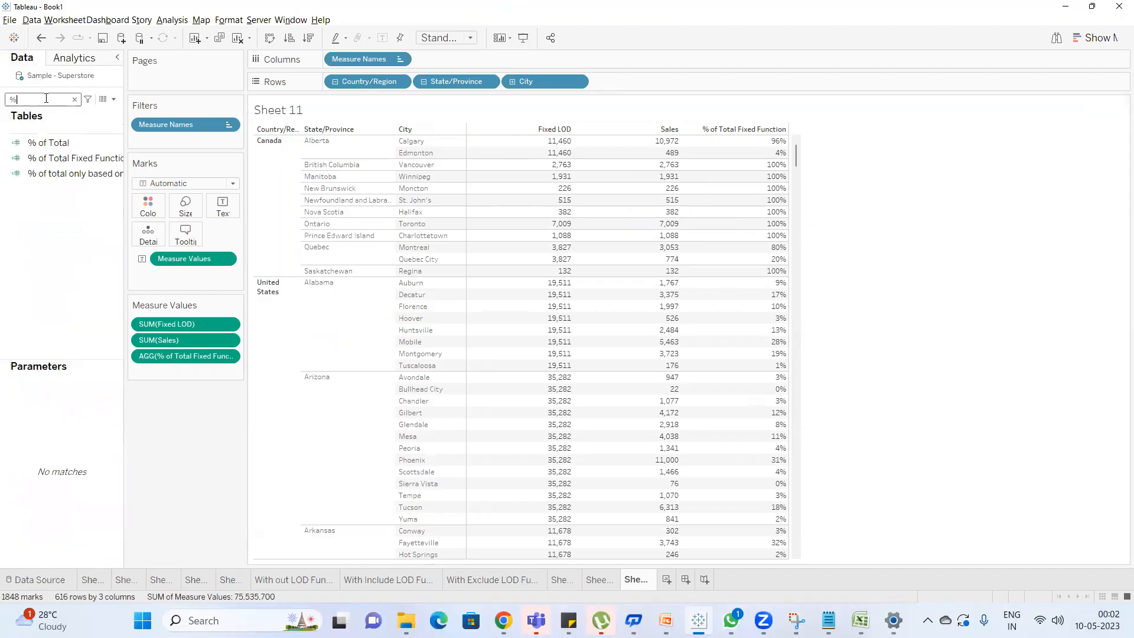
pyautogui.doubleClick(123, 182)
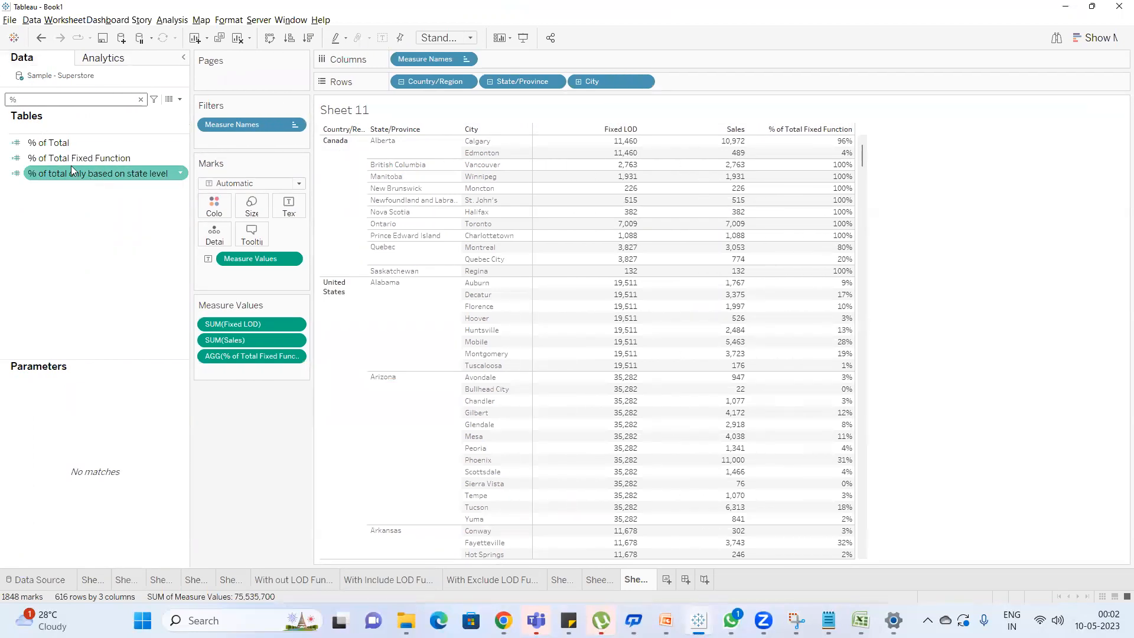
pyautogui.rightClick(81, 159)
pyautogui.click(119, 203)
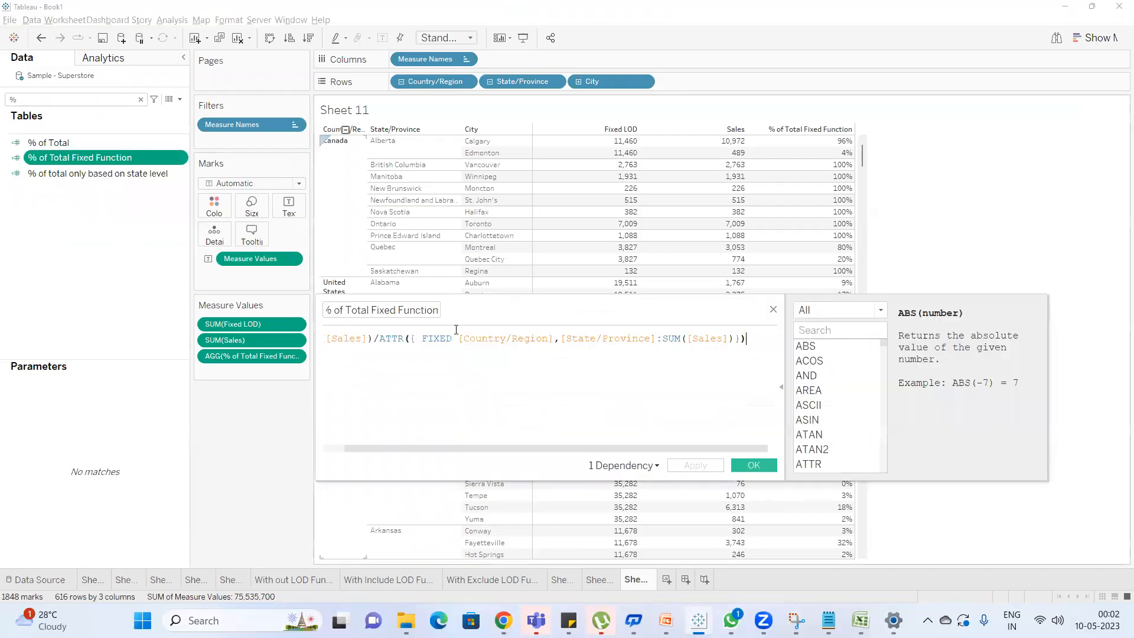
# Widen the calculation editor and examine the SUM([Sales]) numerator, the ATTR FIXED denominator, and the Sales values of Alberta's two cities.
pyautogui.moveTo(494, 448); pyautogui.dragTo(375, 456)
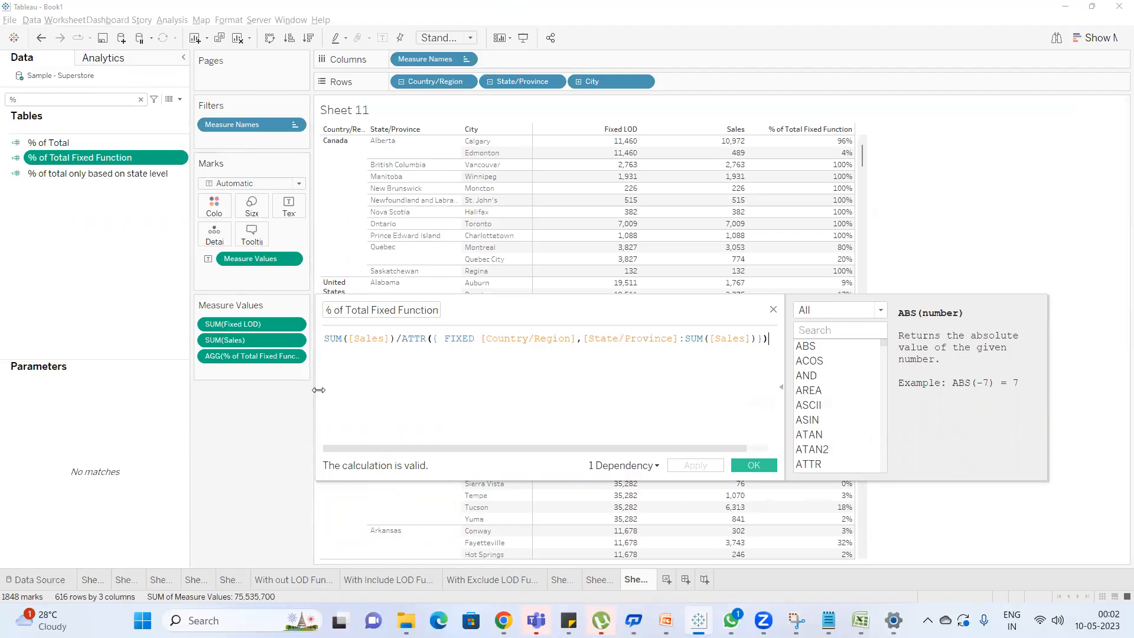
pyautogui.moveTo(319, 390); pyautogui.dragTo(221, 390)
pyautogui.hotkey('shift', 'Home')
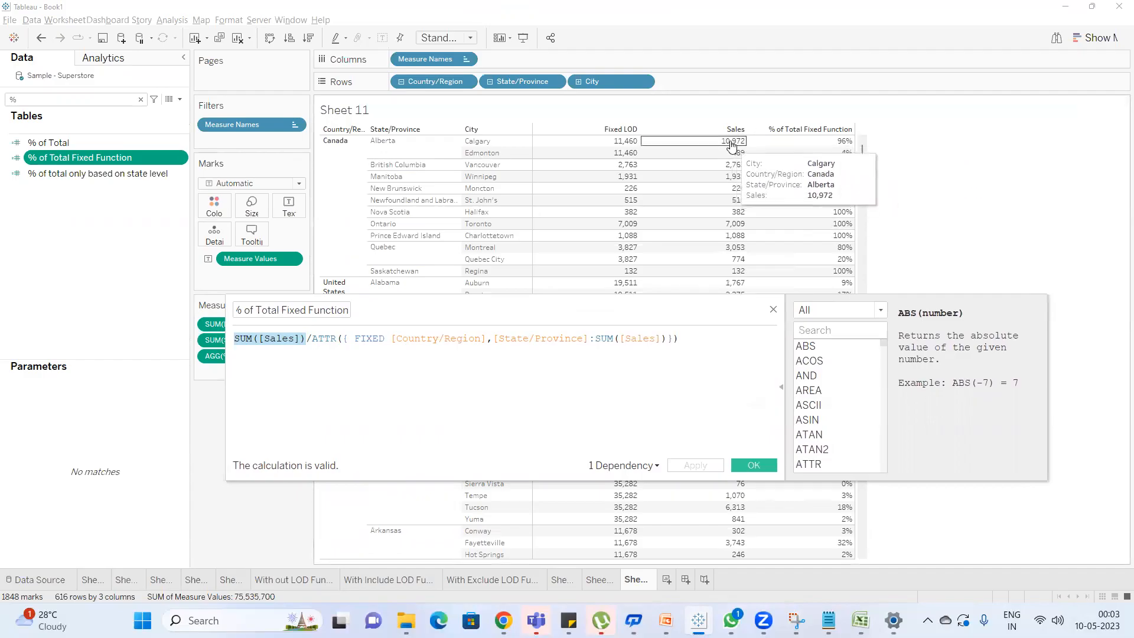
pyautogui.moveTo(312, 338); pyautogui.dragTo(667, 339)
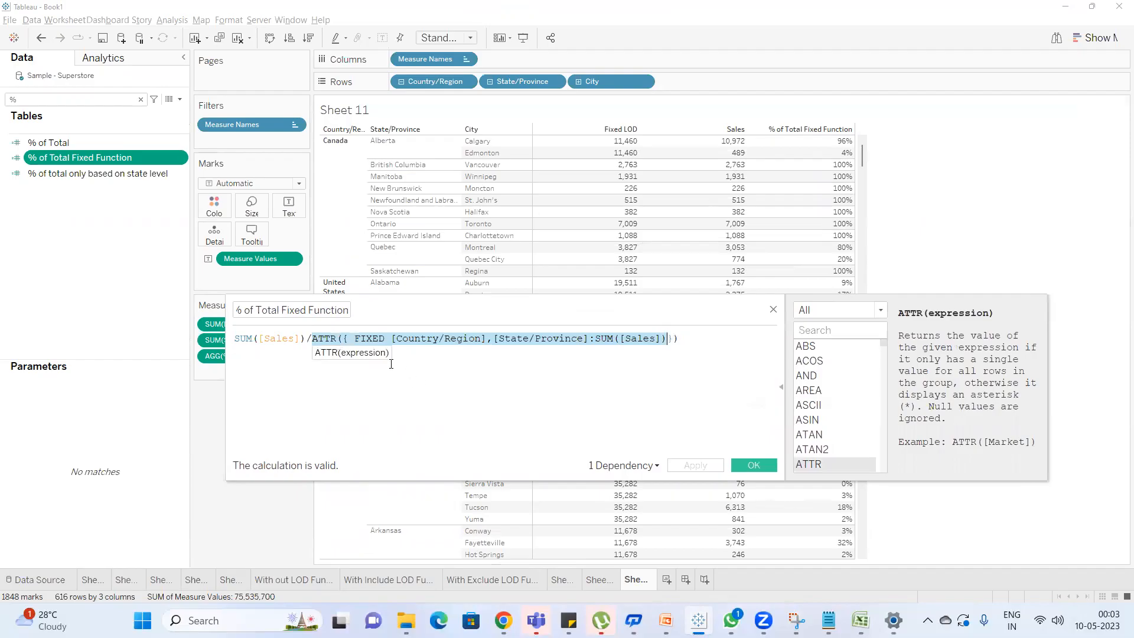
pyautogui.click(357, 339)
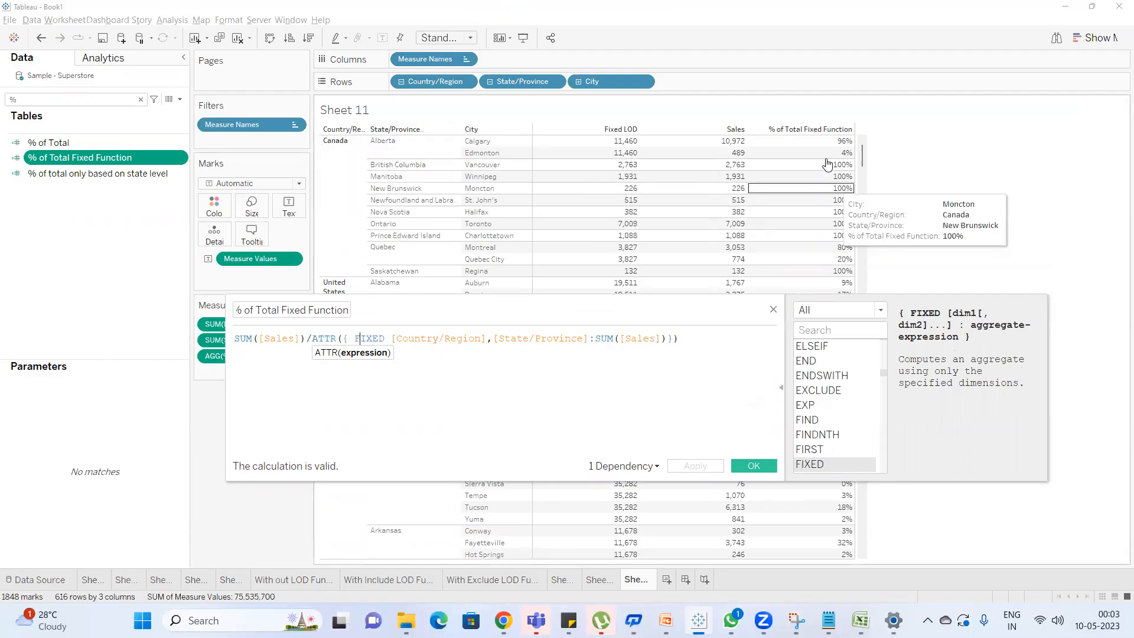
pyautogui.moveTo(733, 142); pyautogui.dragTo(730, 154)
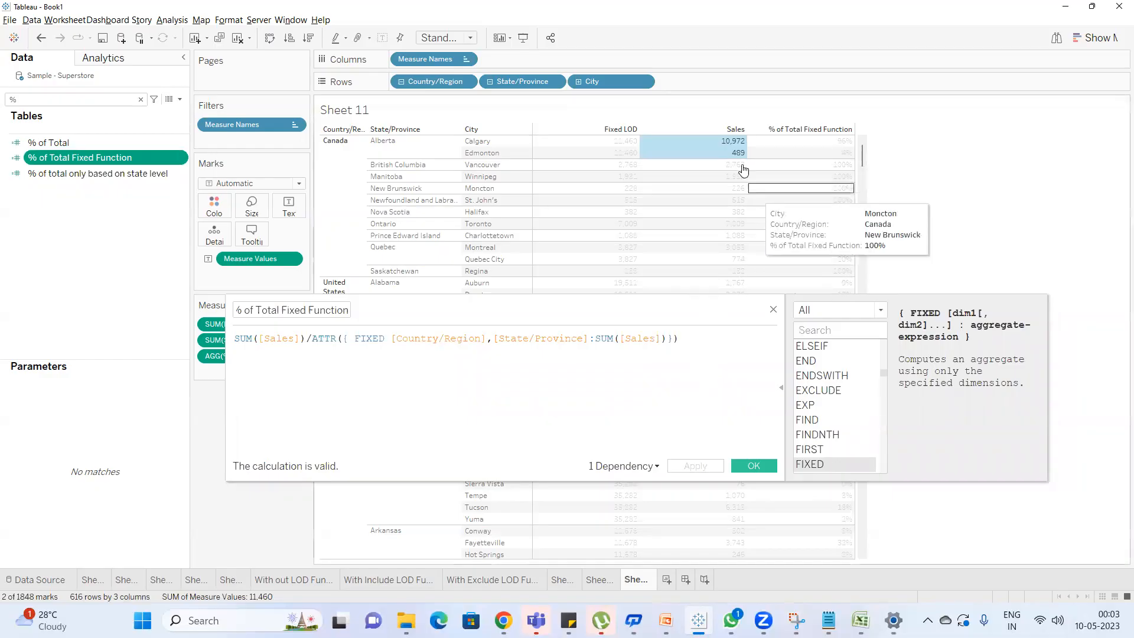
pyautogui.click(650, 142)
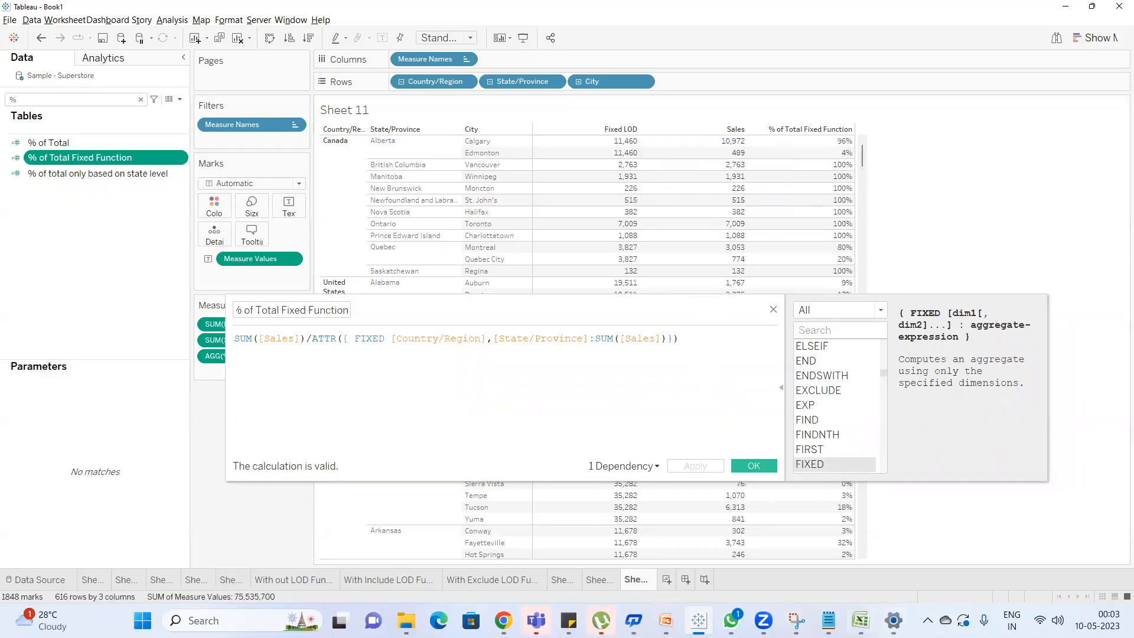
# Open the Windows Calculator and move it below the Canada rows so their values stay readable.
pyautogui.press('super')
pyautogui.write('cal')
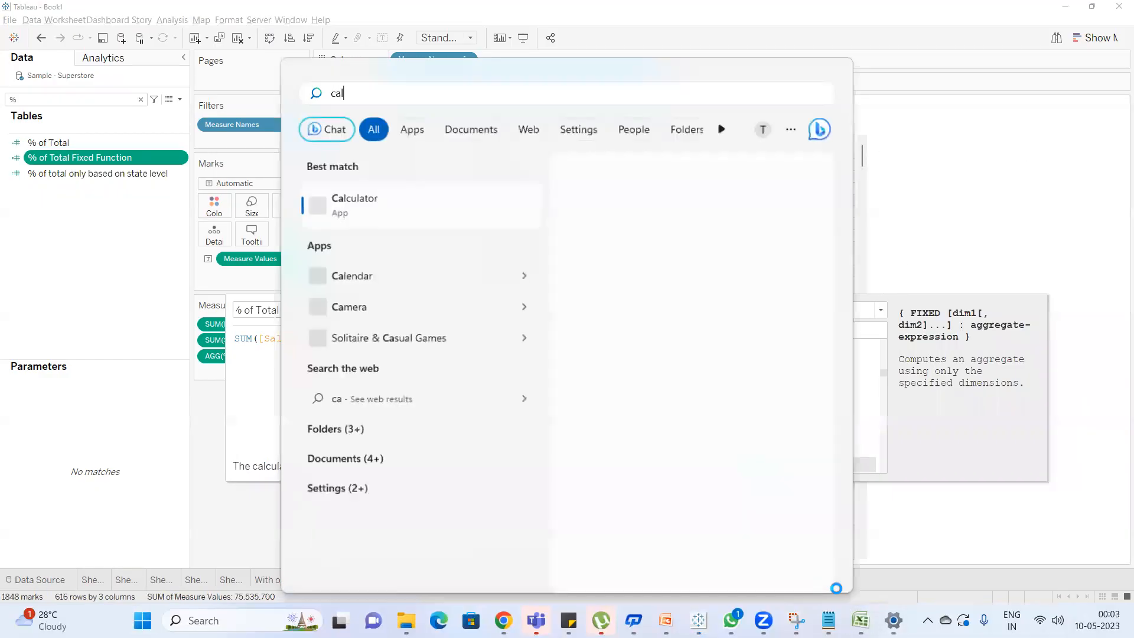
pyautogui.write('c')
pyautogui.press('Return')
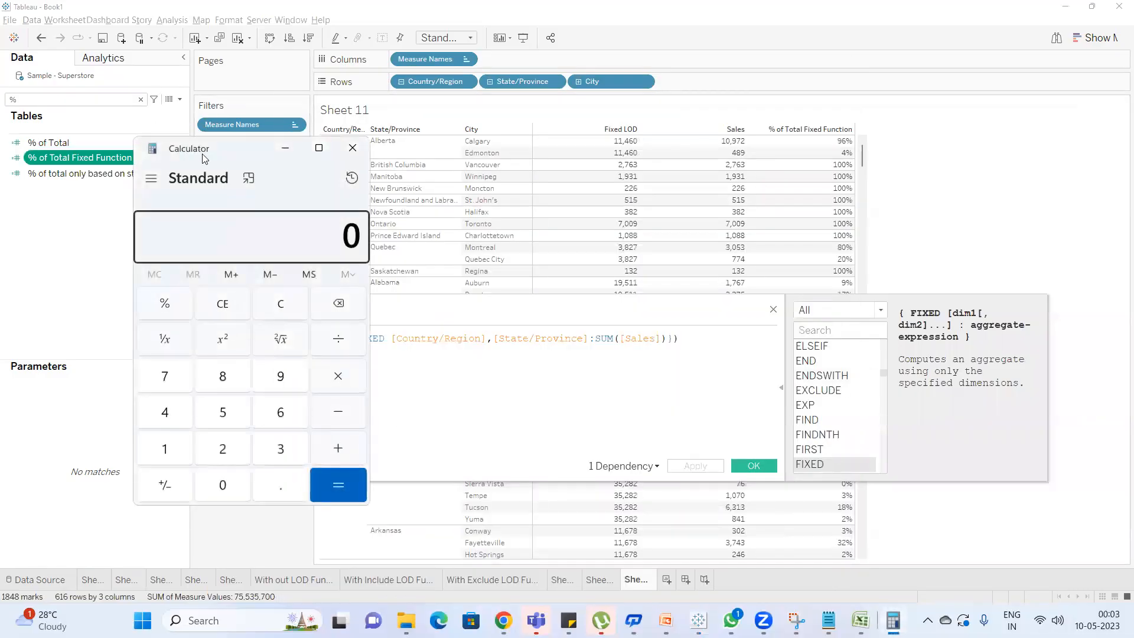
pyautogui.moveTo(202, 157); pyautogui.dragTo(795, 315)
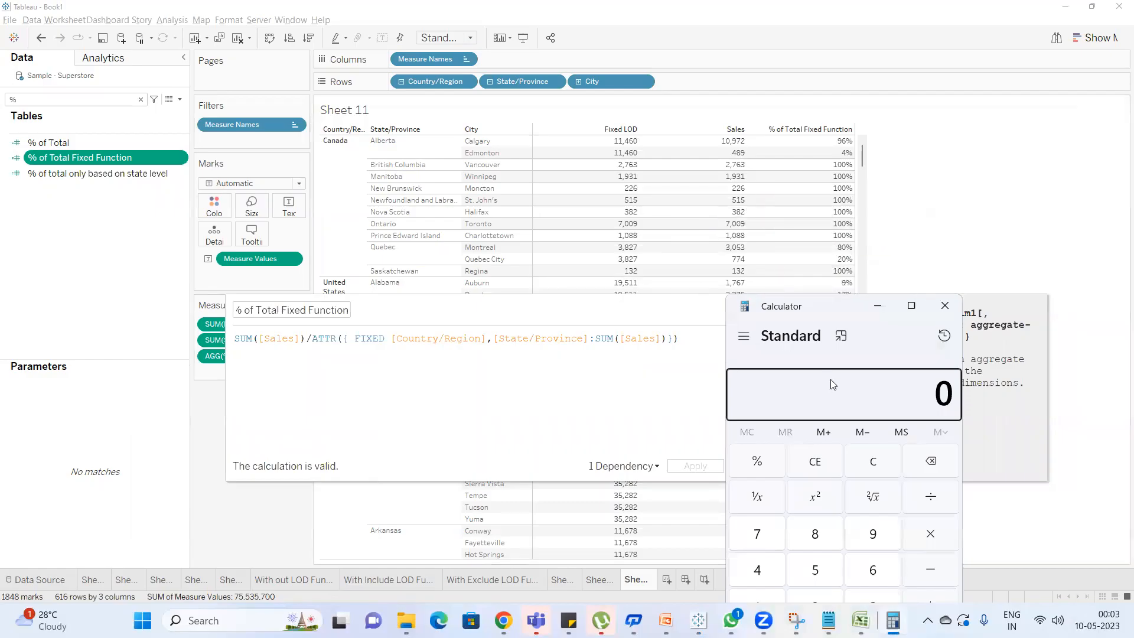
# Check Calgary's percentage in Calculator by dividing its Sales, 10972, by Alberta's Fixed LOD value, 11460.
pyautogui.write('10,972')
pyautogui.press('/')
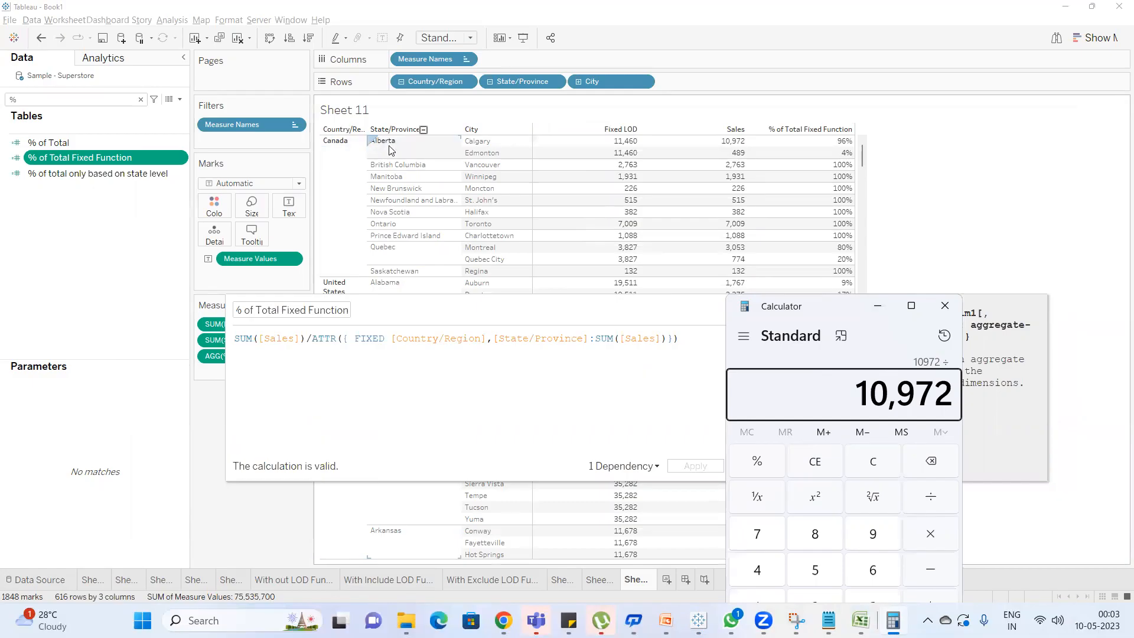
pyautogui.moveTo(616, 152)
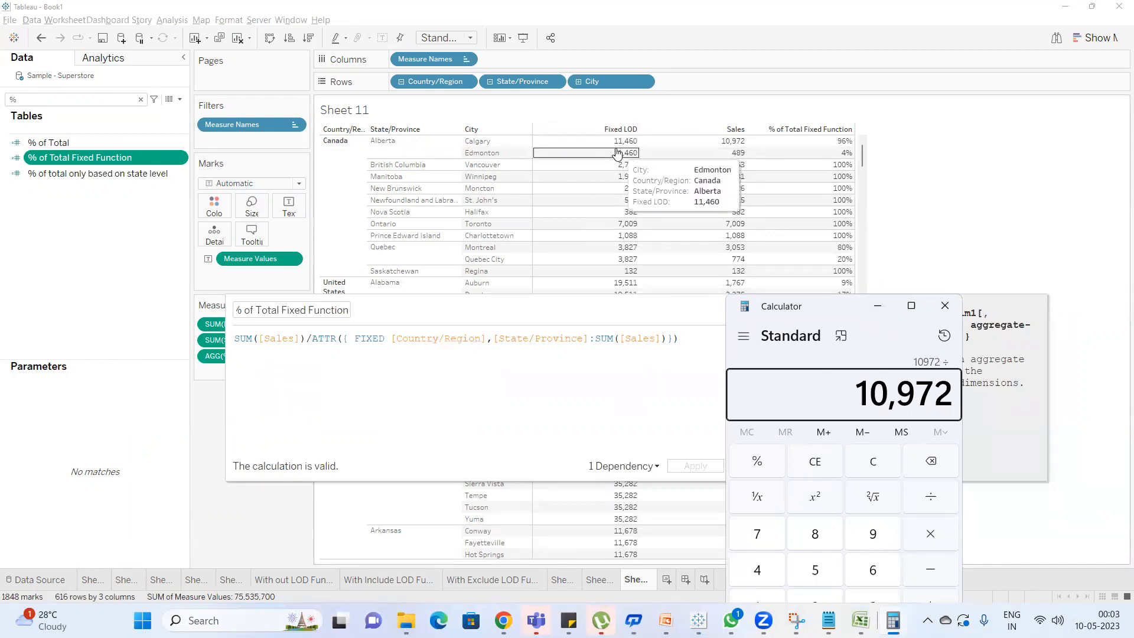
pyautogui.moveTo(759, 273)
pyautogui.write('14')
pyautogui.press('BackSpace')
pyautogui.write('1460')
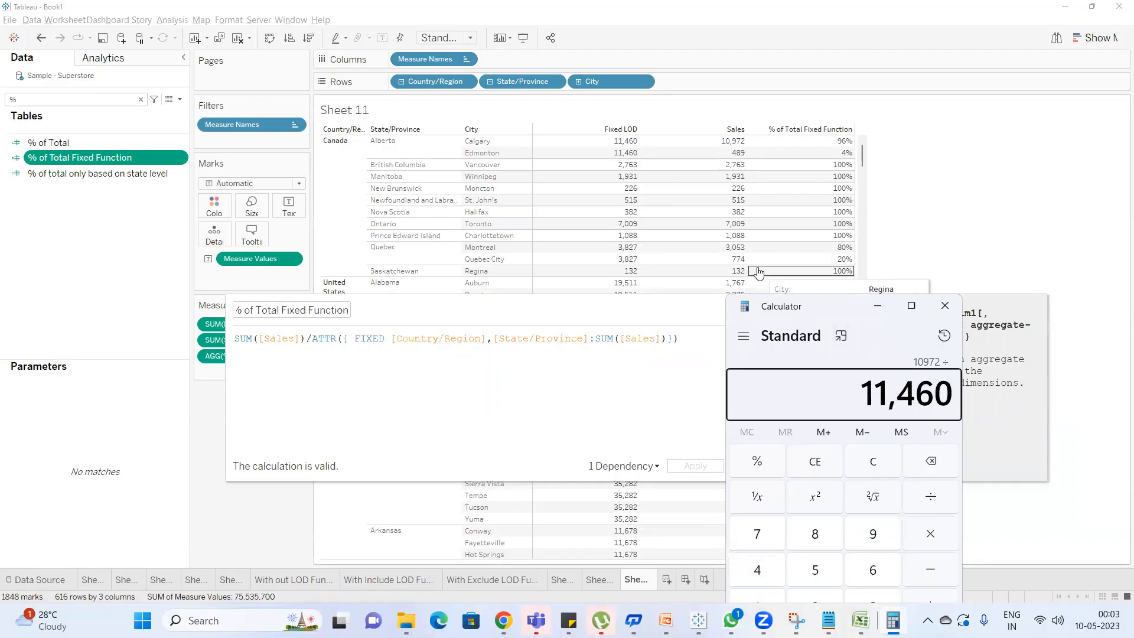
pyautogui.press('Return')
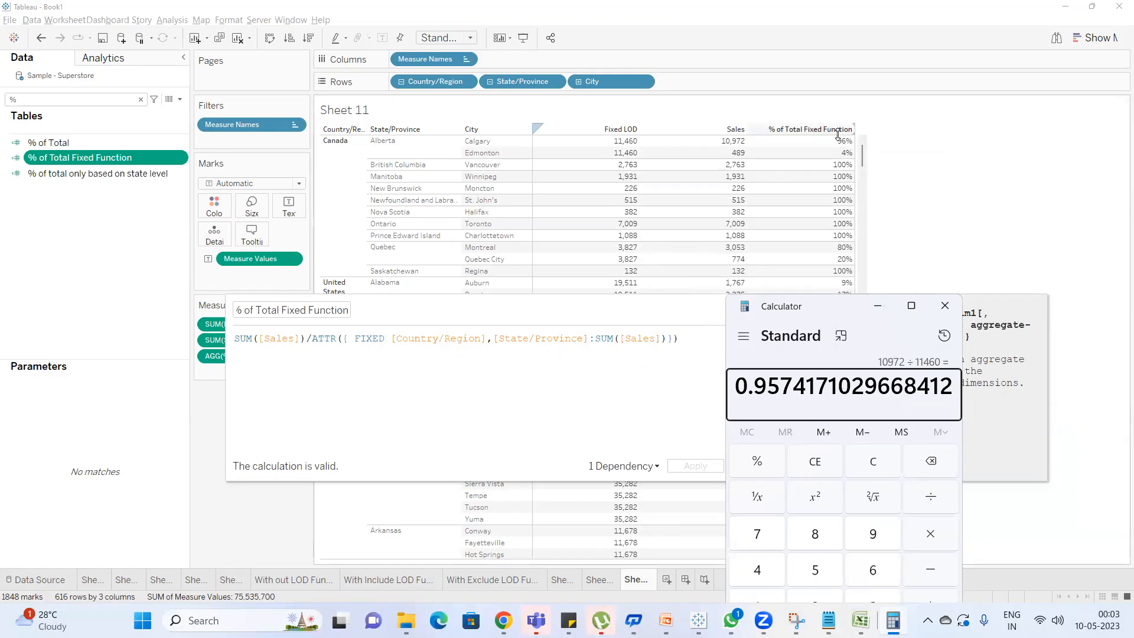
pyautogui.moveTo(849, 197)
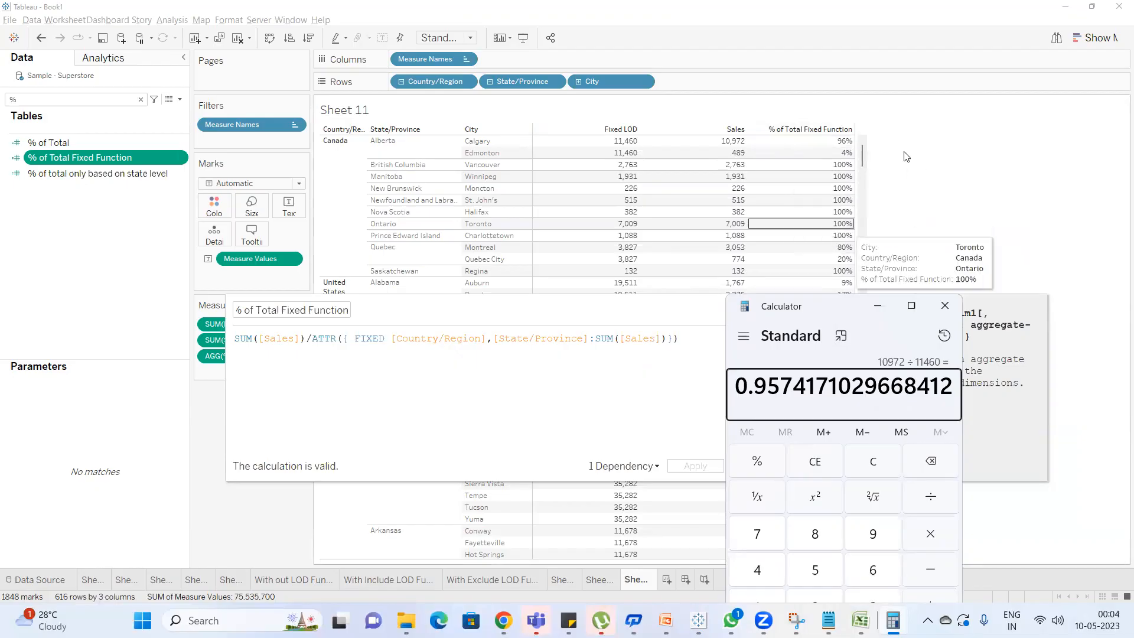
# Return to Tableau, close the % of Total Fixed Function editor without changes, and switch to the Include notes in Notepad.
pyautogui.click(700, 171)
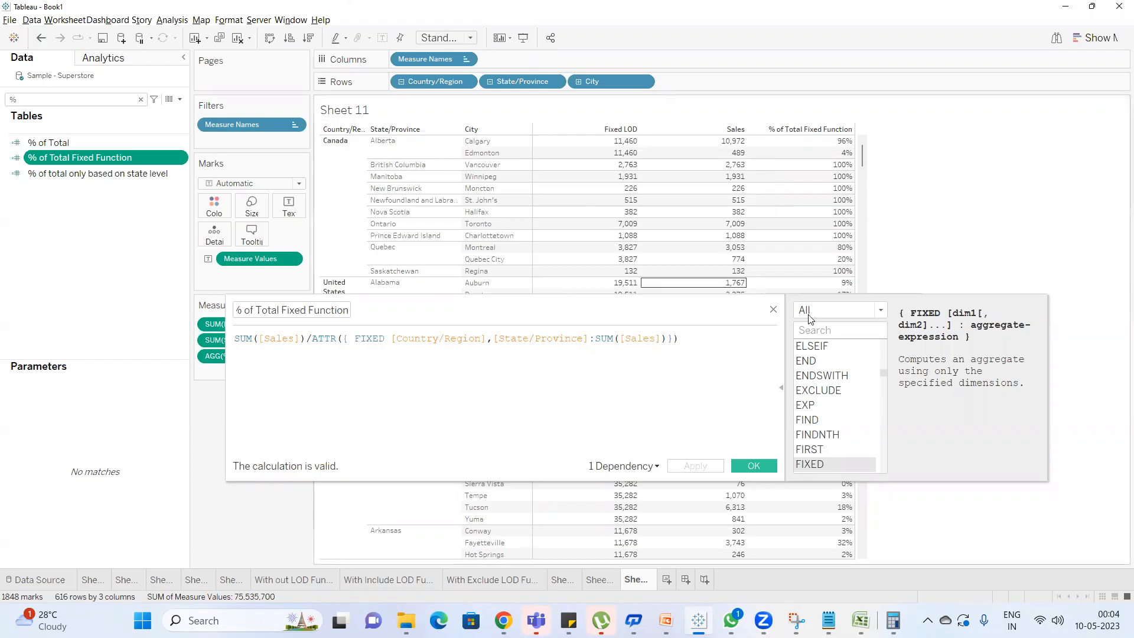
pyautogui.click(774, 311)
pyautogui.moveTo(665, 620)
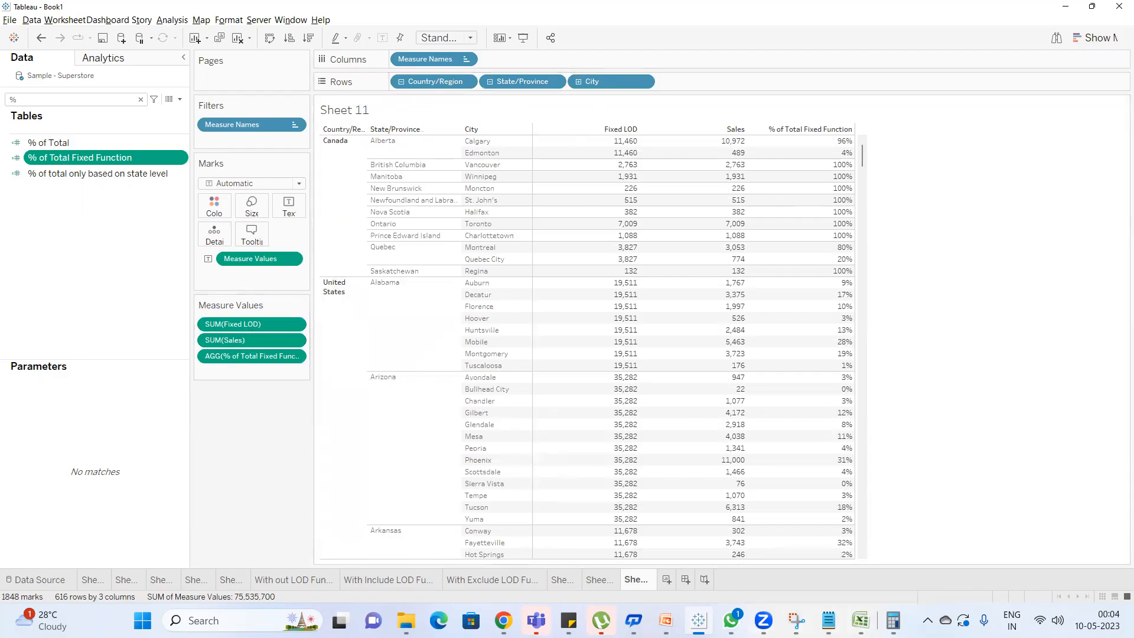
pyautogui.moveTo(860, 620)
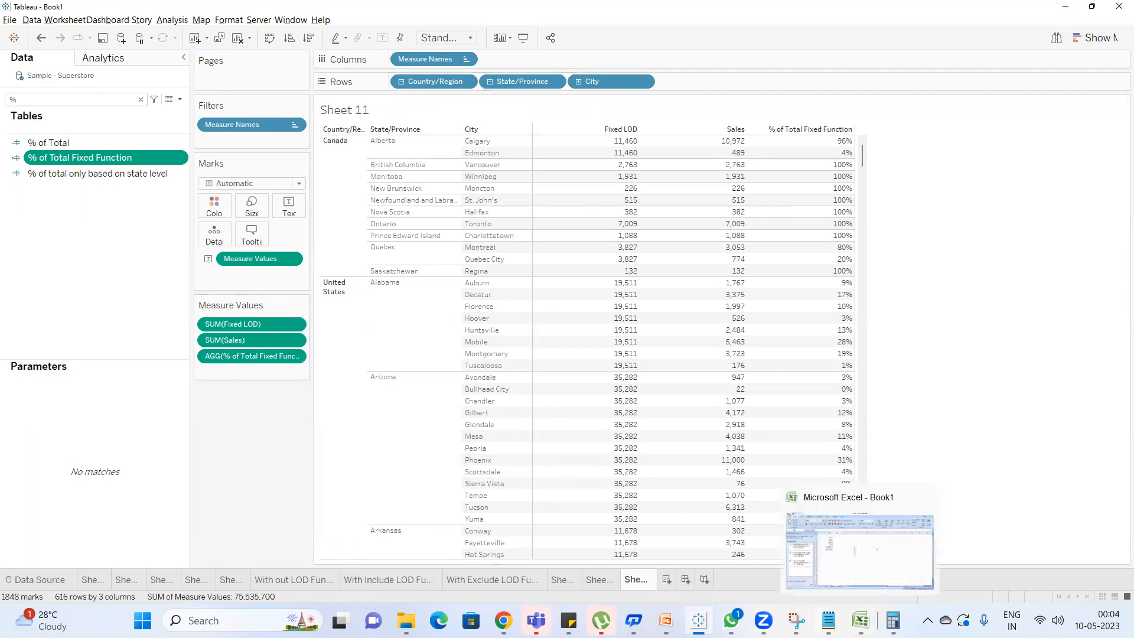
pyautogui.moveTo(730, 620)
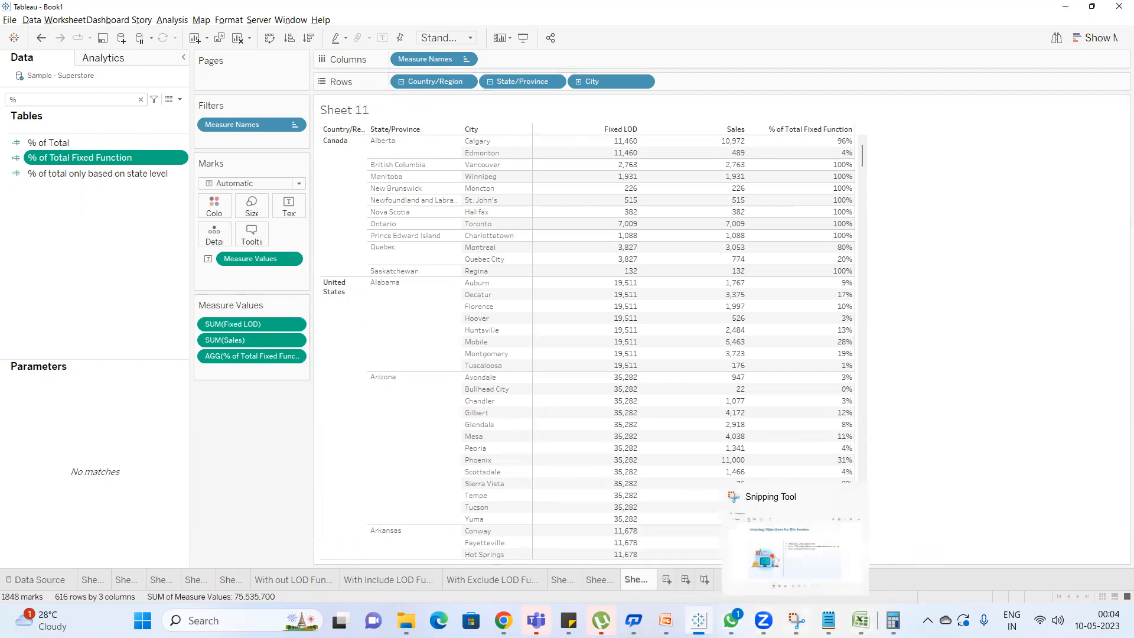
pyautogui.click(829, 620)
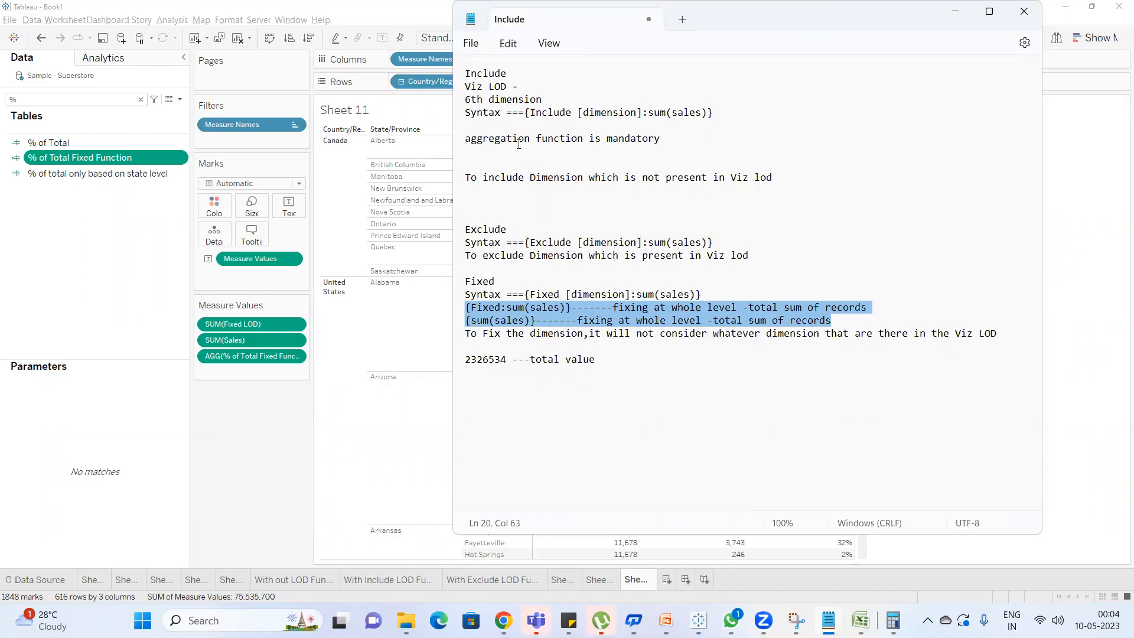
# Switch from the notes to the Google Meet call in Chrome and close its in-call messages.
pyautogui.click(447, 69)
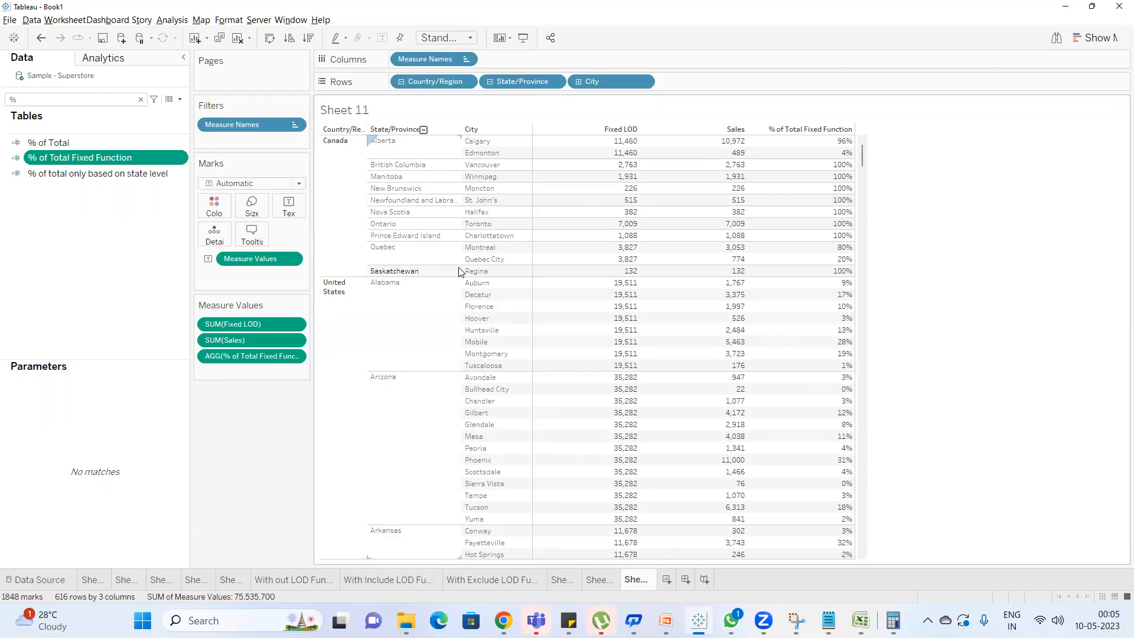
pyautogui.moveTo(504, 620)
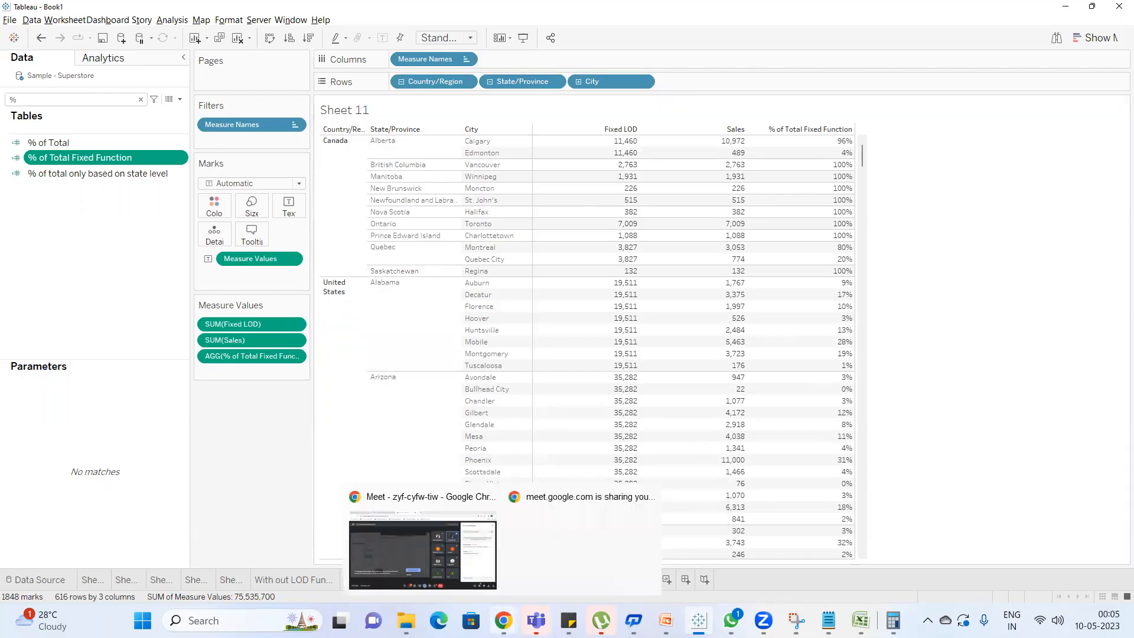
pyautogui.click(470, 534)
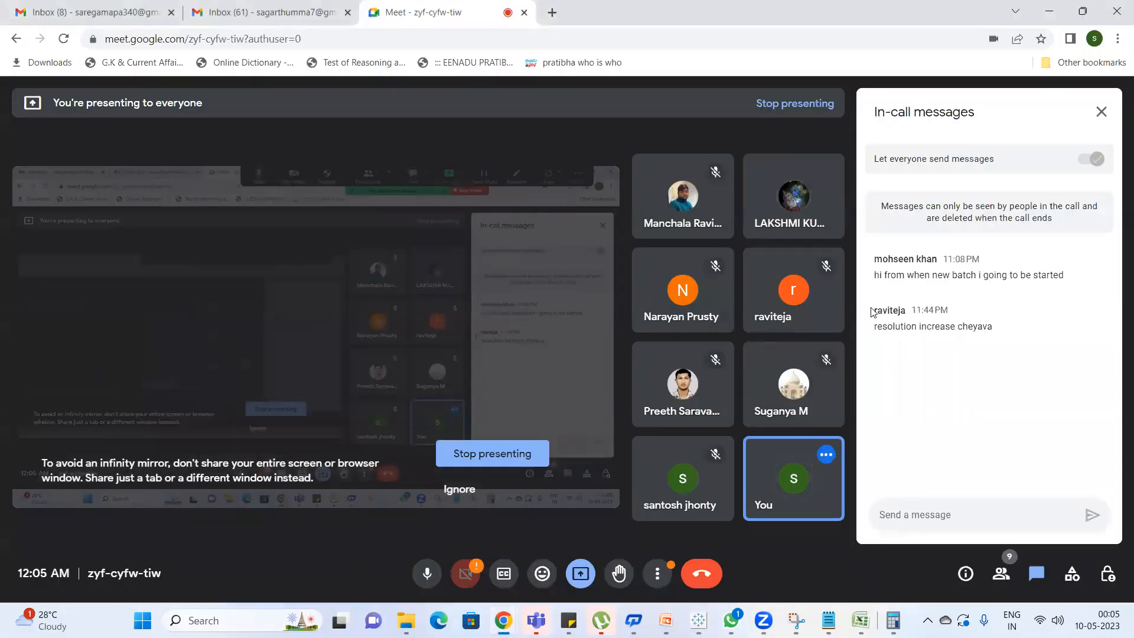
pyautogui.click(1096, 116)
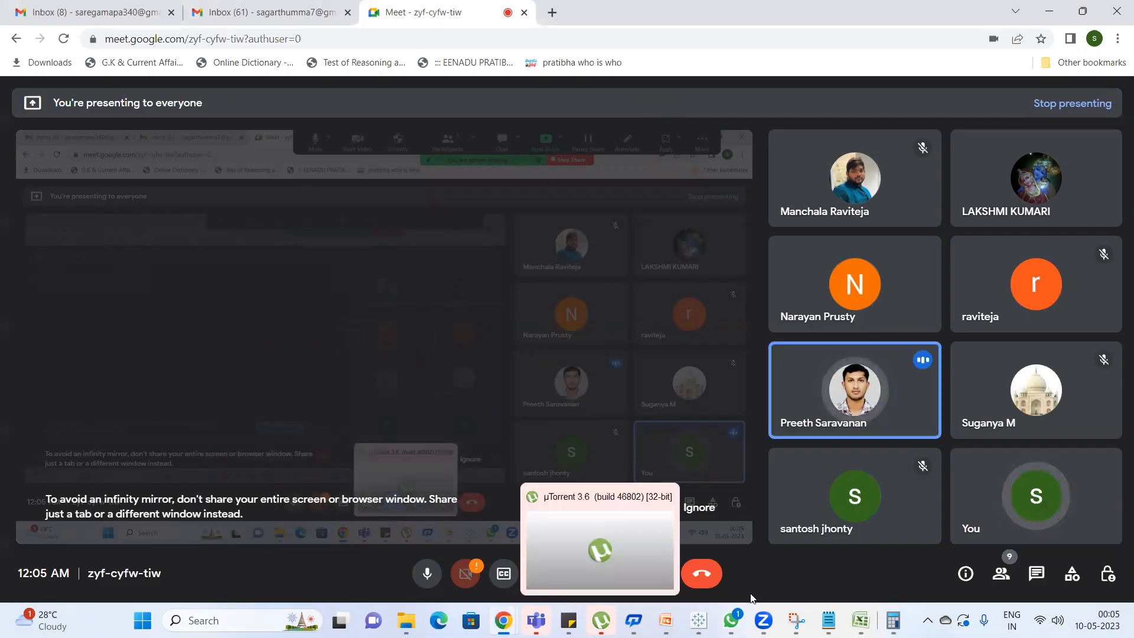
# Bring up the Include notes in Notepad to review the Include, Exclude and Fixed syntax.
pyautogui.moveTo(699, 621)
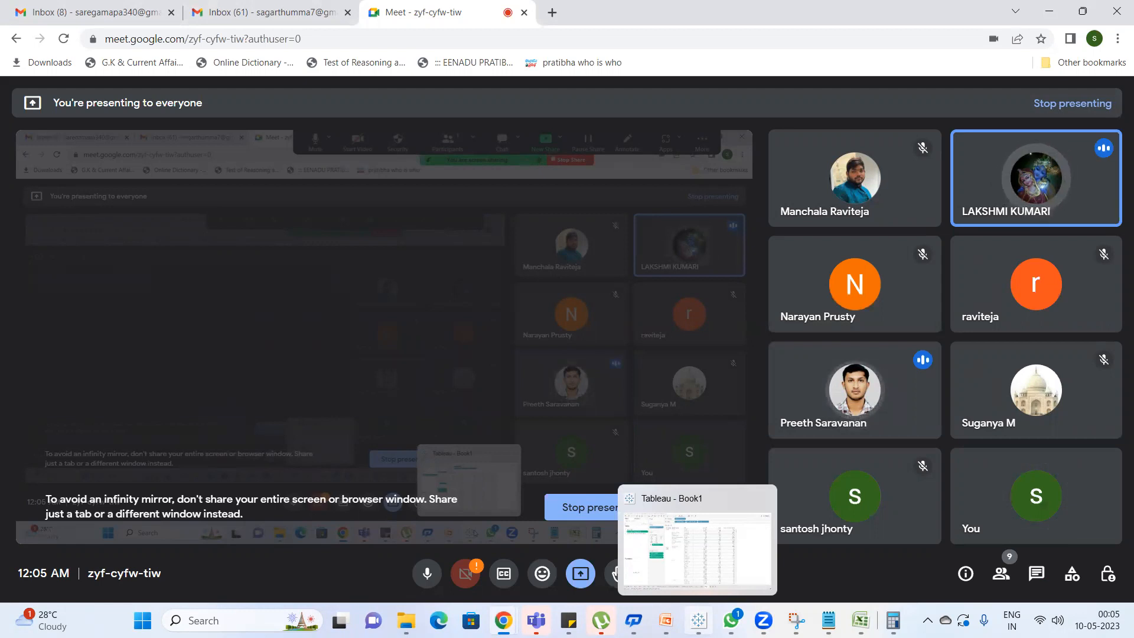
pyautogui.moveTo(829, 621)
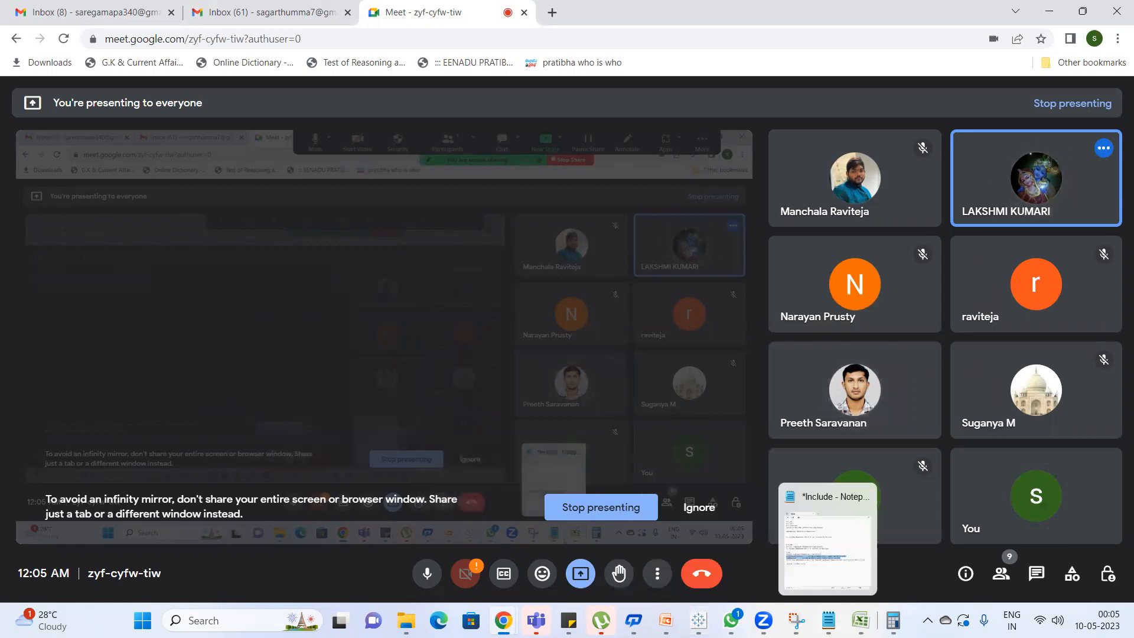
pyautogui.click(827, 549)
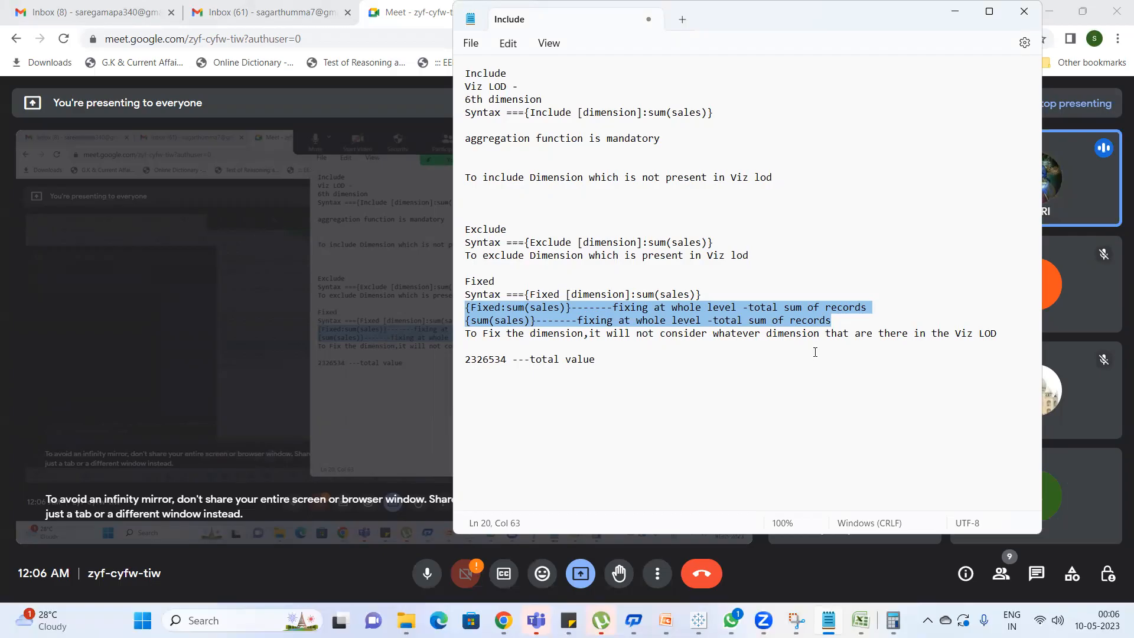
# Put the notes away, return to the Tableau workbook and add a new blank worksheet.
pyautogui.click(829, 620)
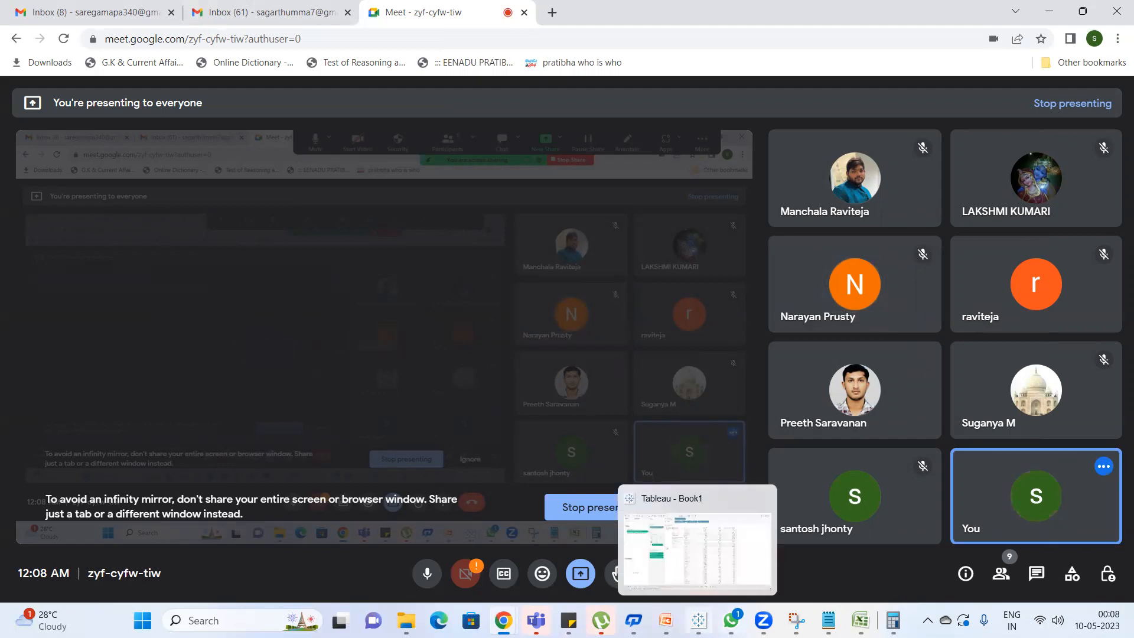
pyautogui.click(698, 620)
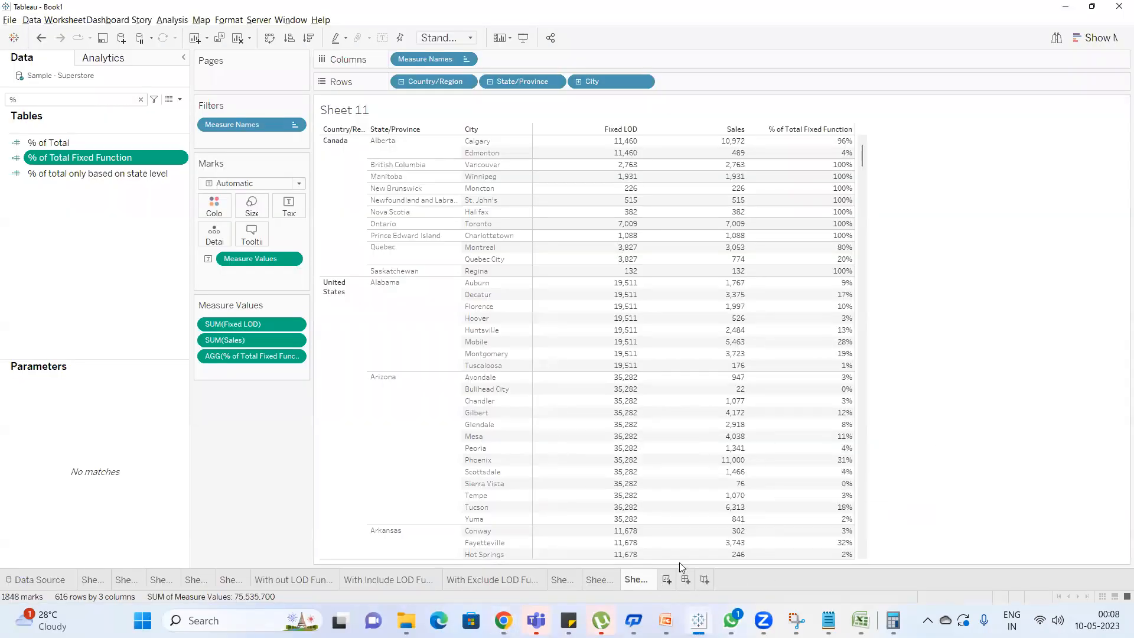
pyautogui.click(667, 579)
pyautogui.click(70, 100)
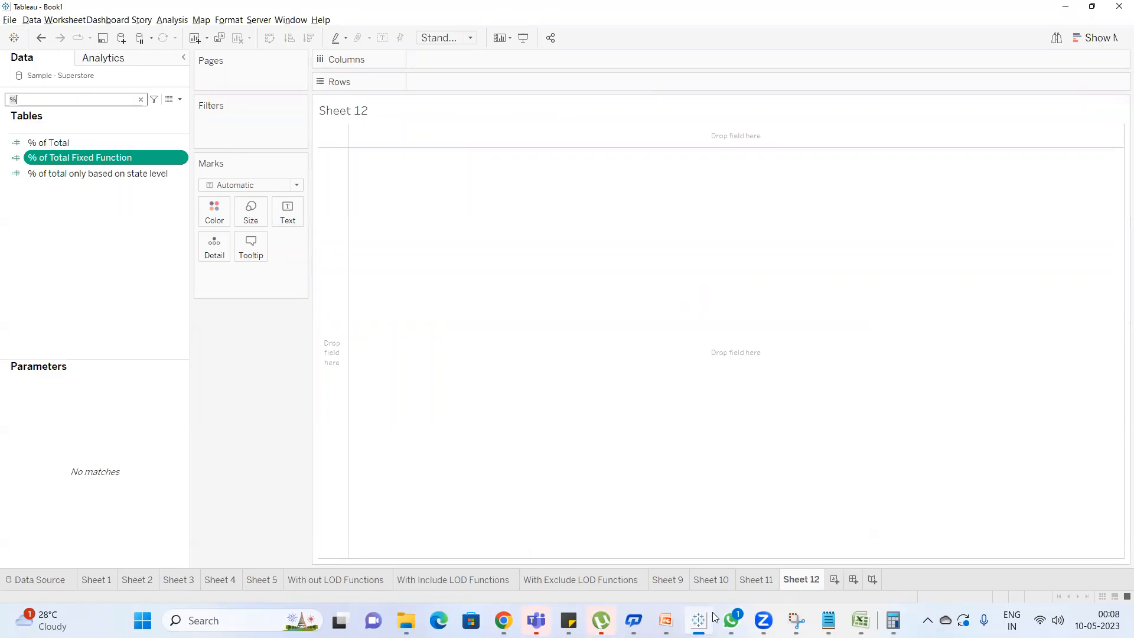
# Check the Tableau training presentation in PowerPoint and the Google Meet call, and return to Tableau.
pyautogui.click(666, 620)
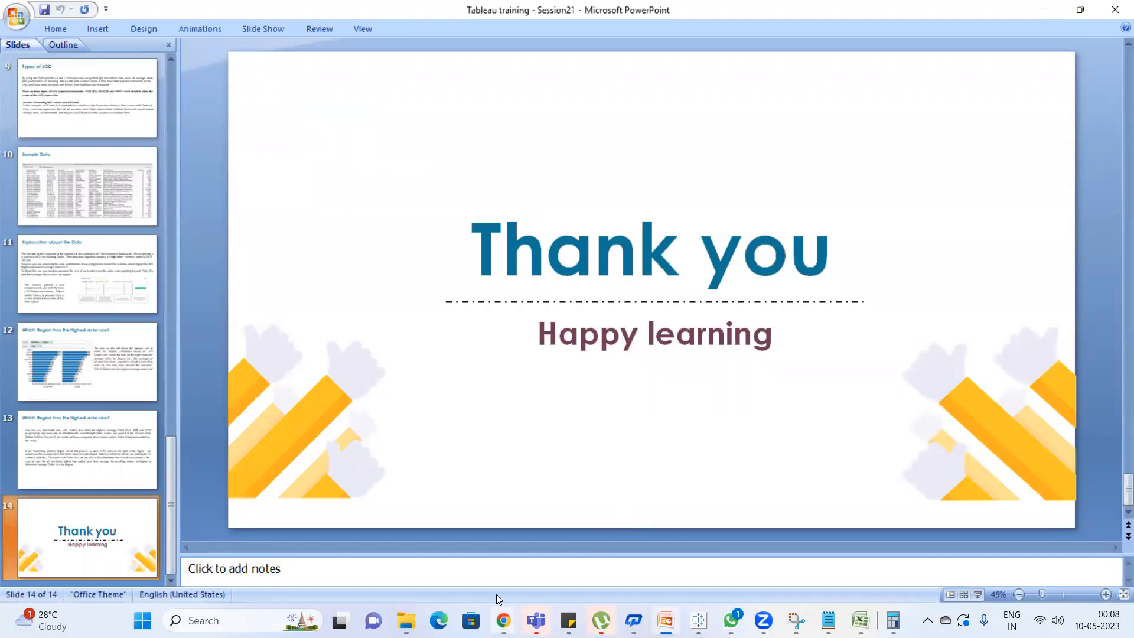
pyautogui.moveTo(503, 621)
pyautogui.click(463, 538)
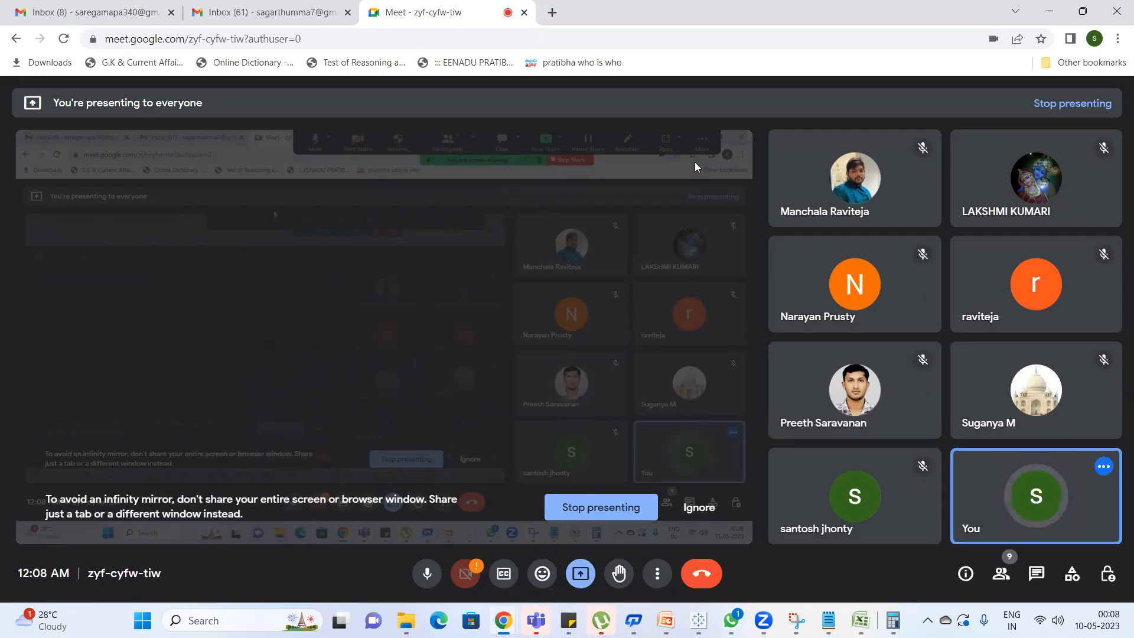
pyautogui.moveTo(764, 620)
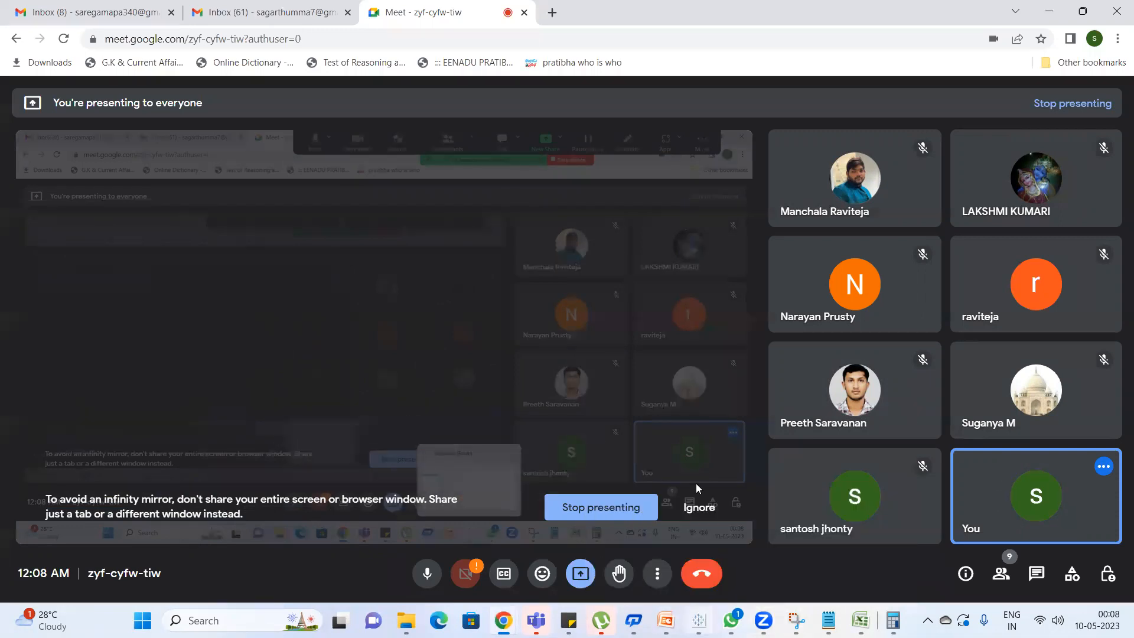
pyautogui.hotkey('alt', 'Tab')
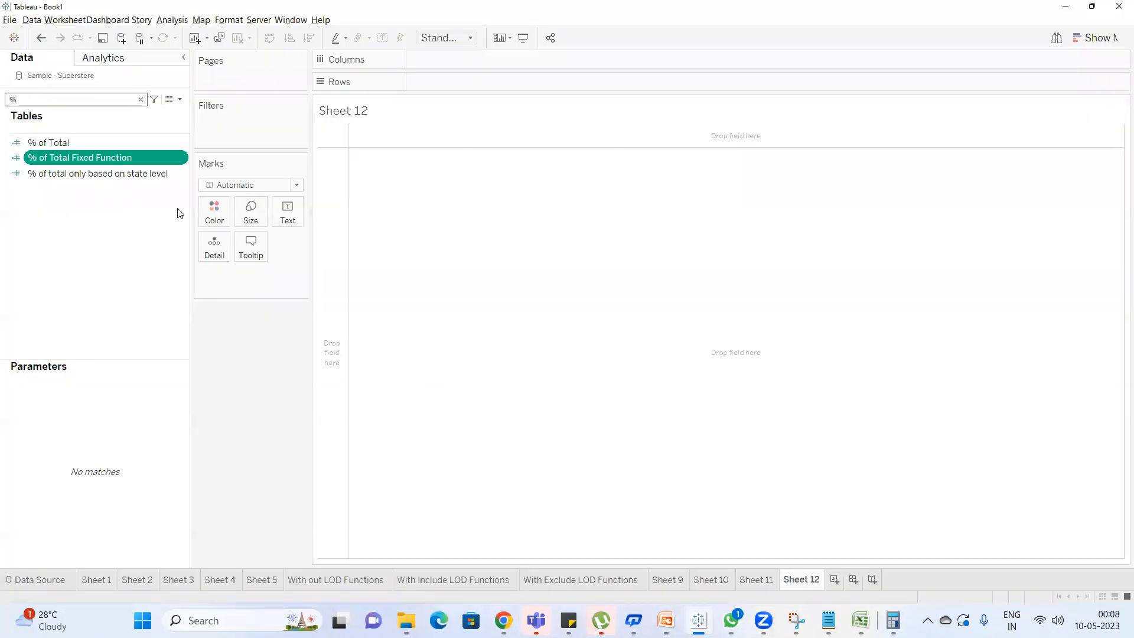
# Clear the % field search, look up "re" and add the Region dimension to Rows on Sheet 12.
pyautogui.click(140, 100)
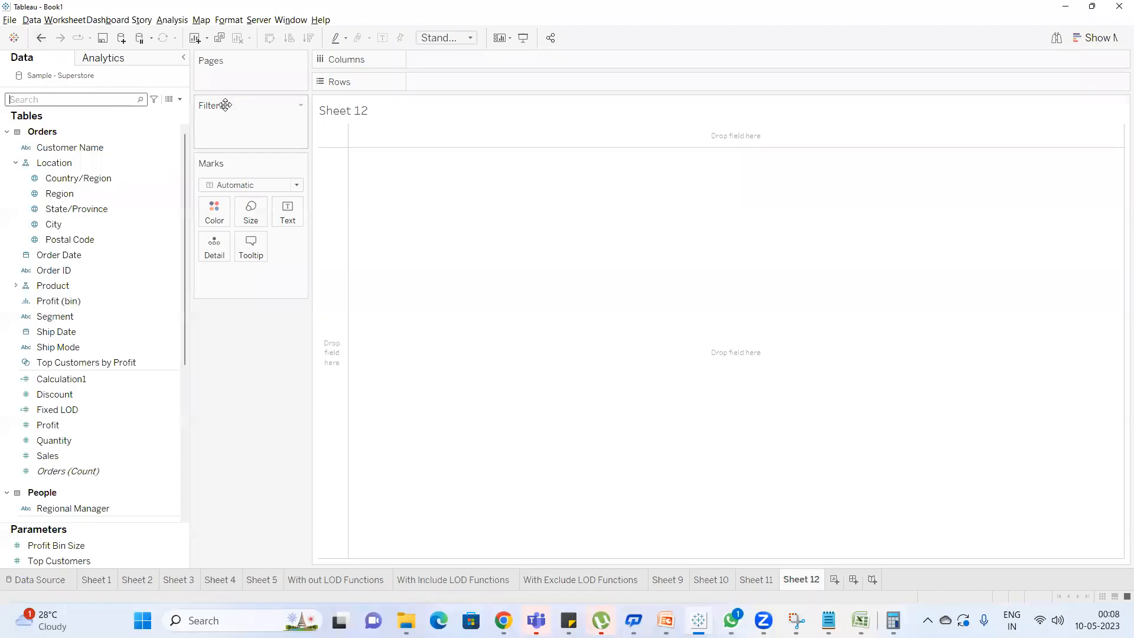
pyautogui.hotkey('alt', 'Tab')
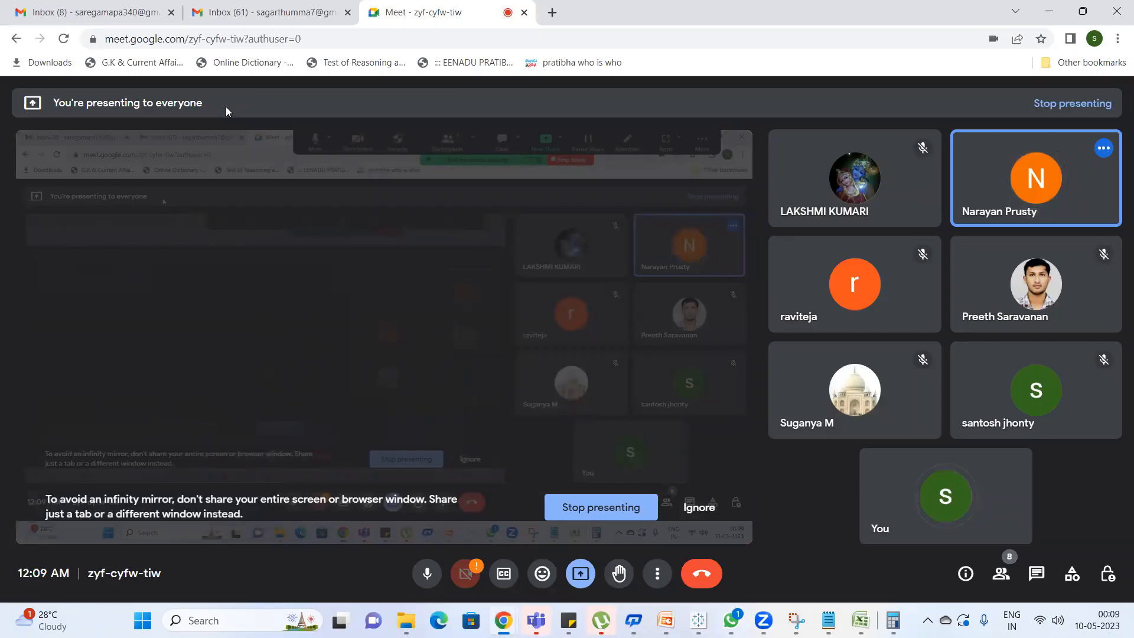
pyautogui.hotkey('alt', 'Tab')
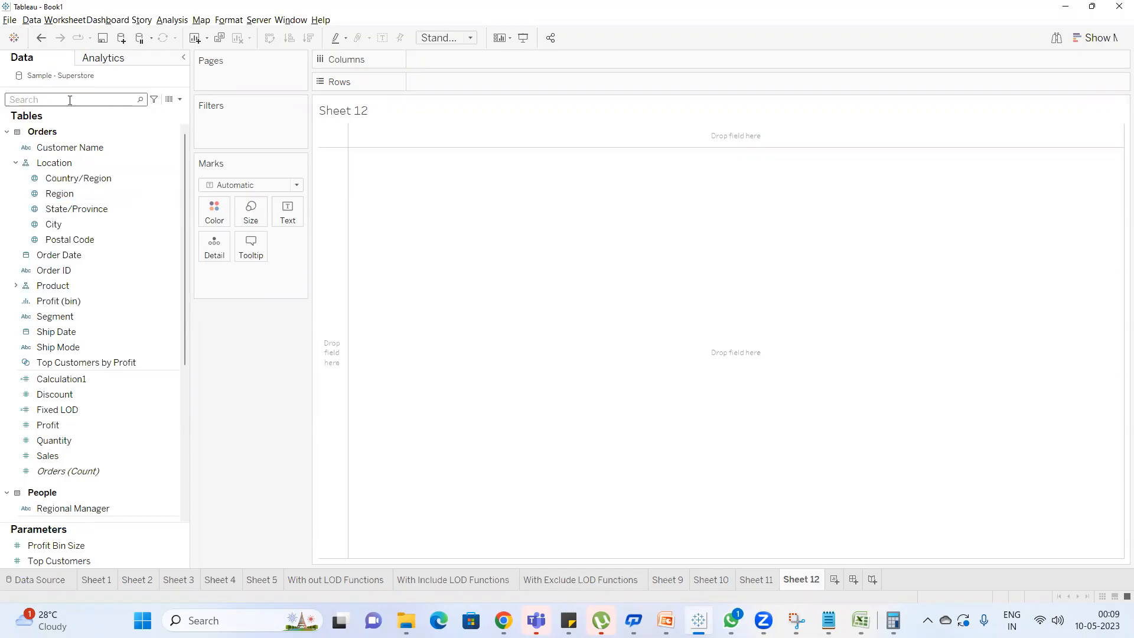
pyautogui.write('re')
pyautogui.moveTo(65, 179); pyautogui.dragTo(492, 80)
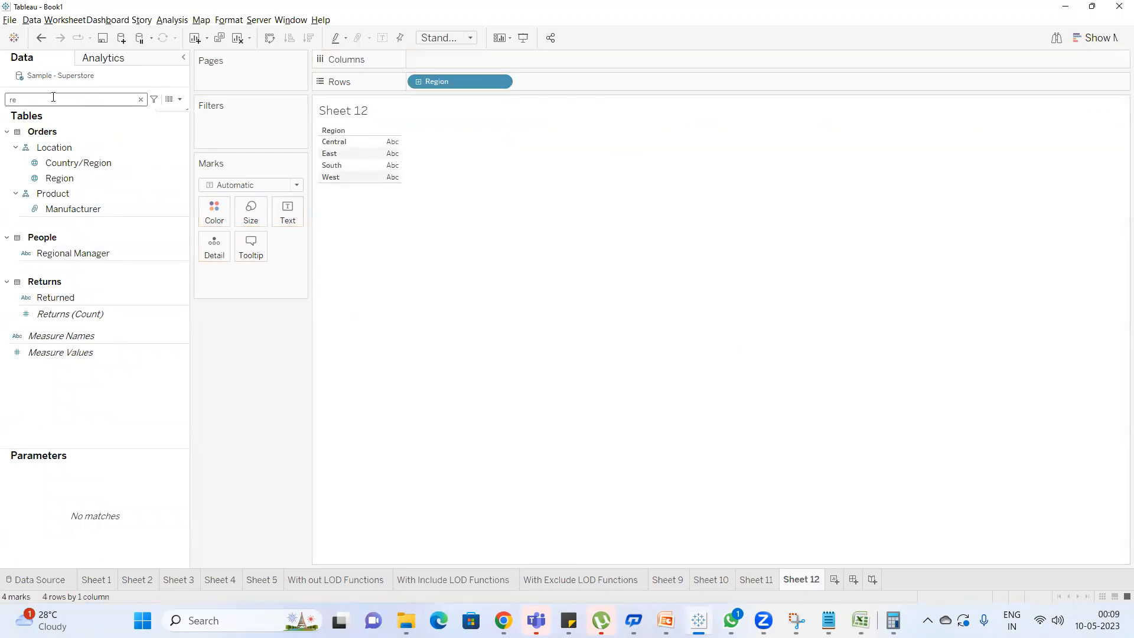
# Search the fields for "sta" and add State/Province to Rows after Region.
pyautogui.press('BackSpace')
pyautogui.press('BackSpace')
pyautogui.write('c')
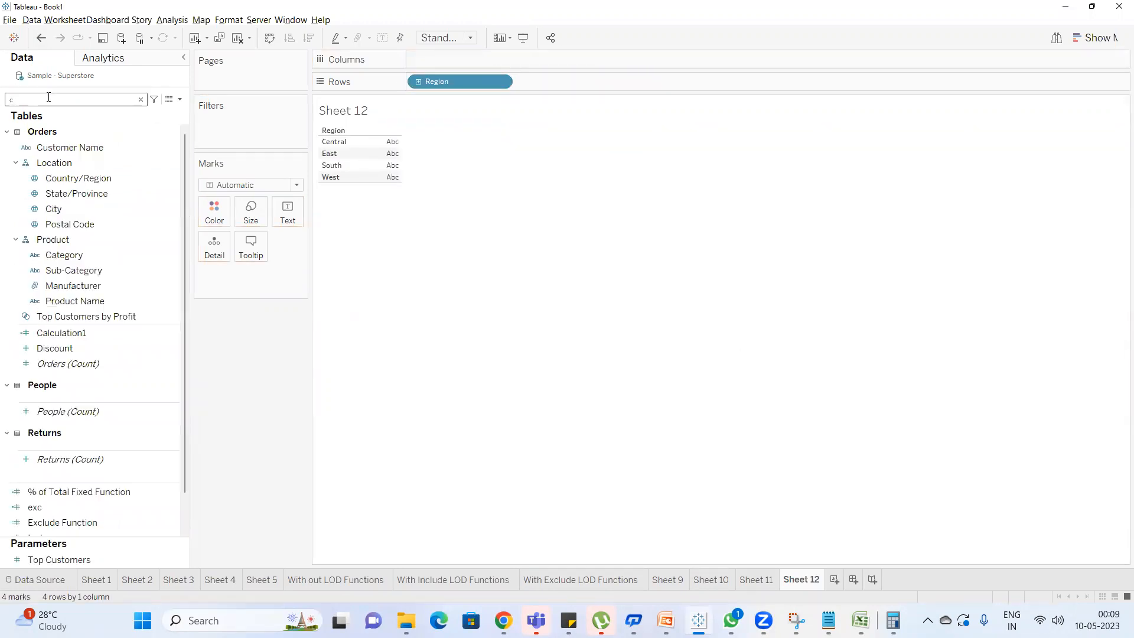
pyautogui.press('BackSpace')
pyautogui.write('sta')
pyautogui.moveTo(77, 163); pyautogui.dragTo(609, 78)
# Find the Sales measure, add it to the view as values per state, and clear the field search.
pyautogui.click(42, 98)
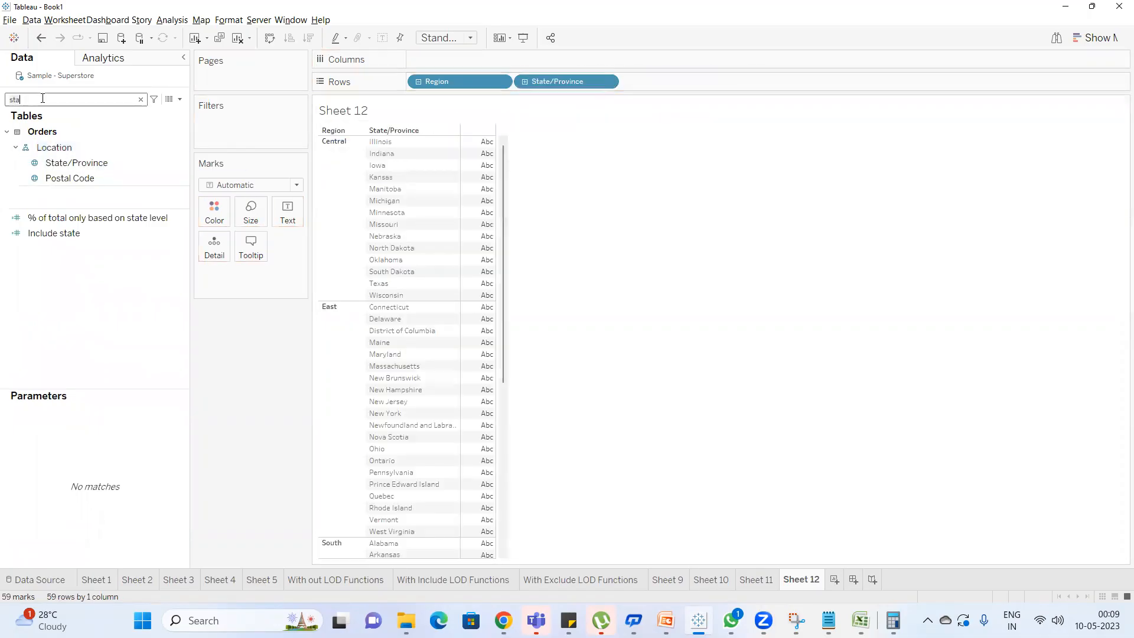
pyautogui.press('BackSpace')
pyautogui.press('BackSpace')
pyautogui.write('a')
pyautogui.doubleClick(63, 157)
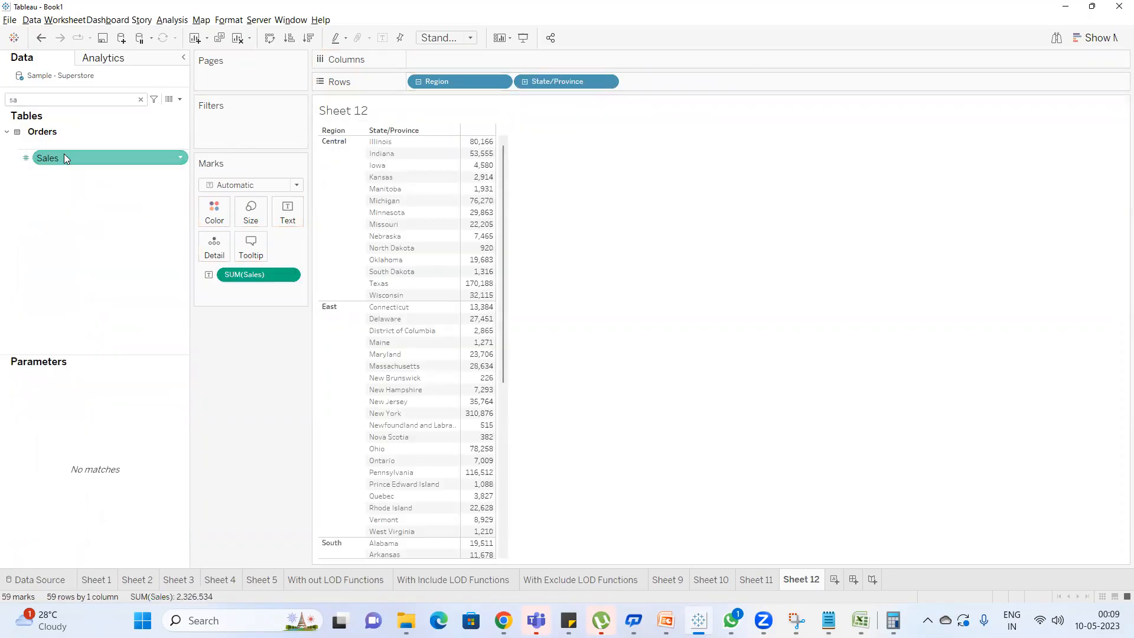
pyautogui.click(142, 101)
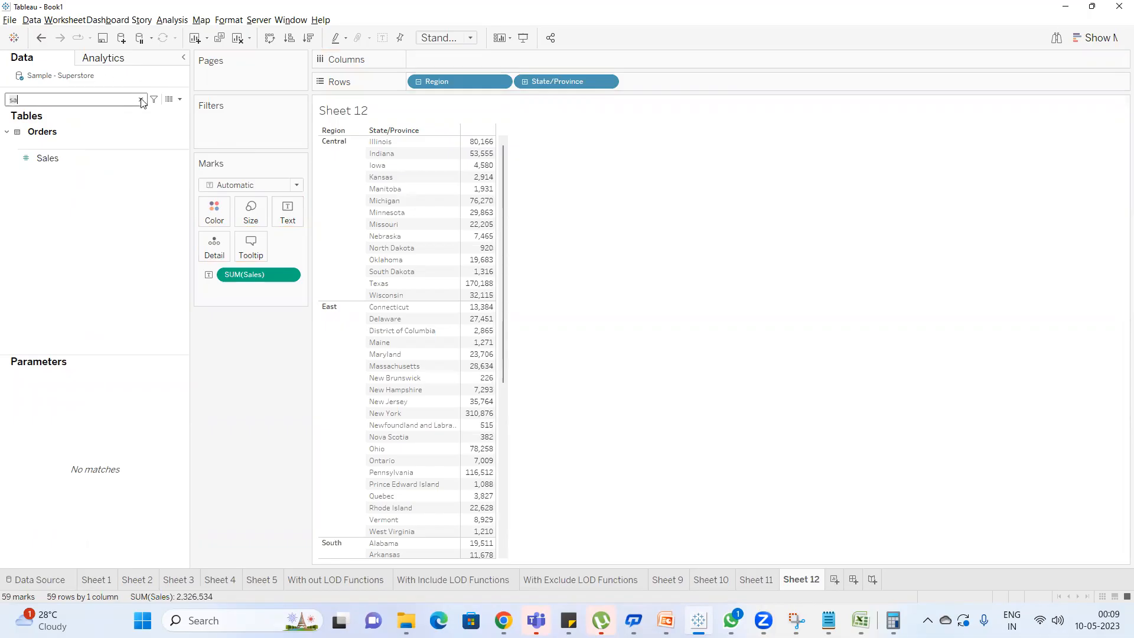
pyautogui.click(142, 101)
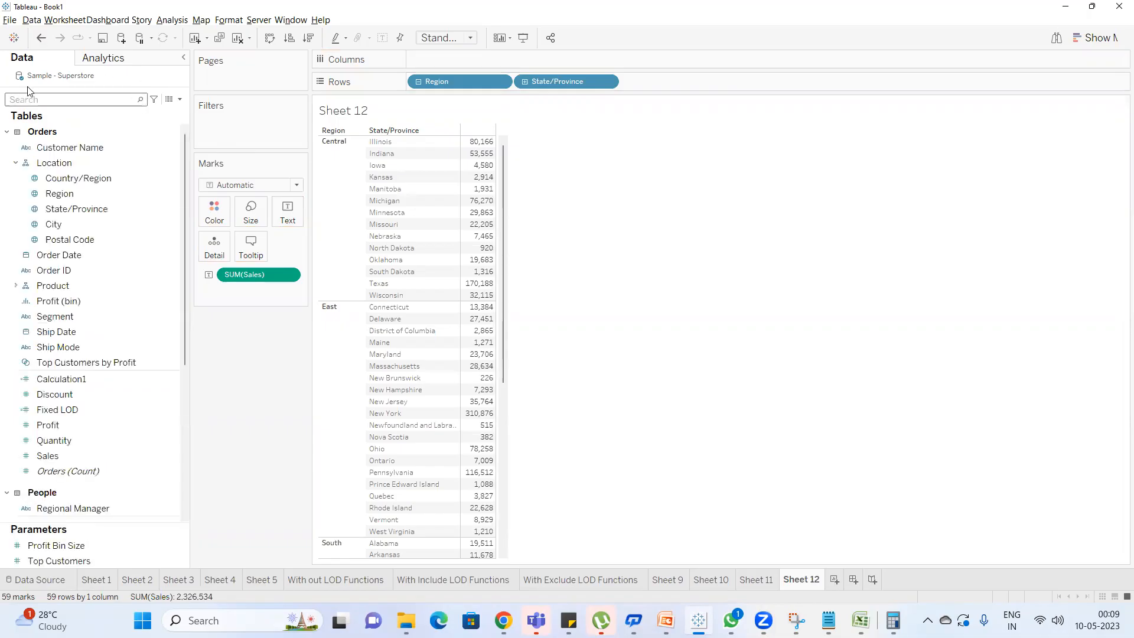
# Filter State/Province by field to the top 5 states by sum of Sales.
pyautogui.moveTo(74, 217); pyautogui.dragTo(224, 125)
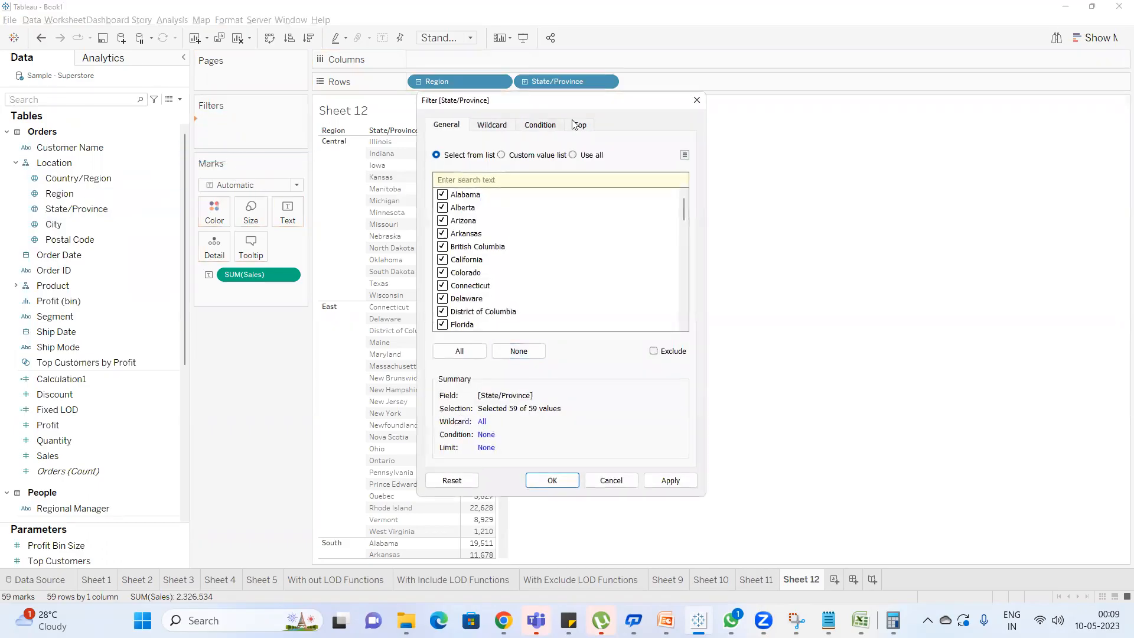
pyautogui.click(576, 125)
pyautogui.click(449, 162)
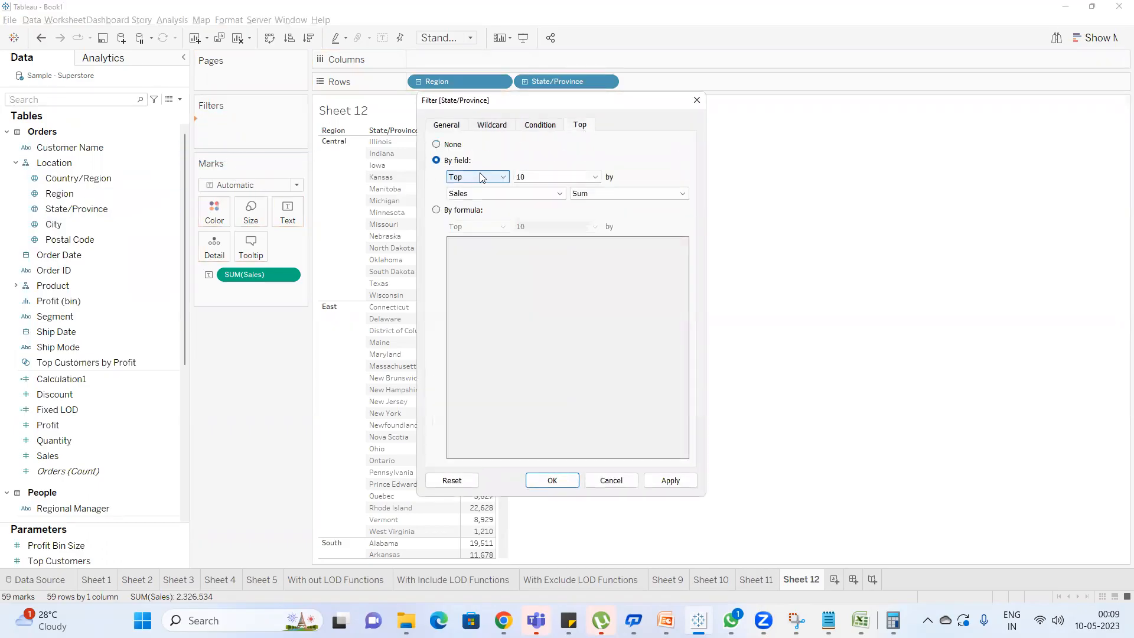
pyautogui.moveTo(526, 178); pyautogui.dragTo(421, 170)
pyautogui.write('5')
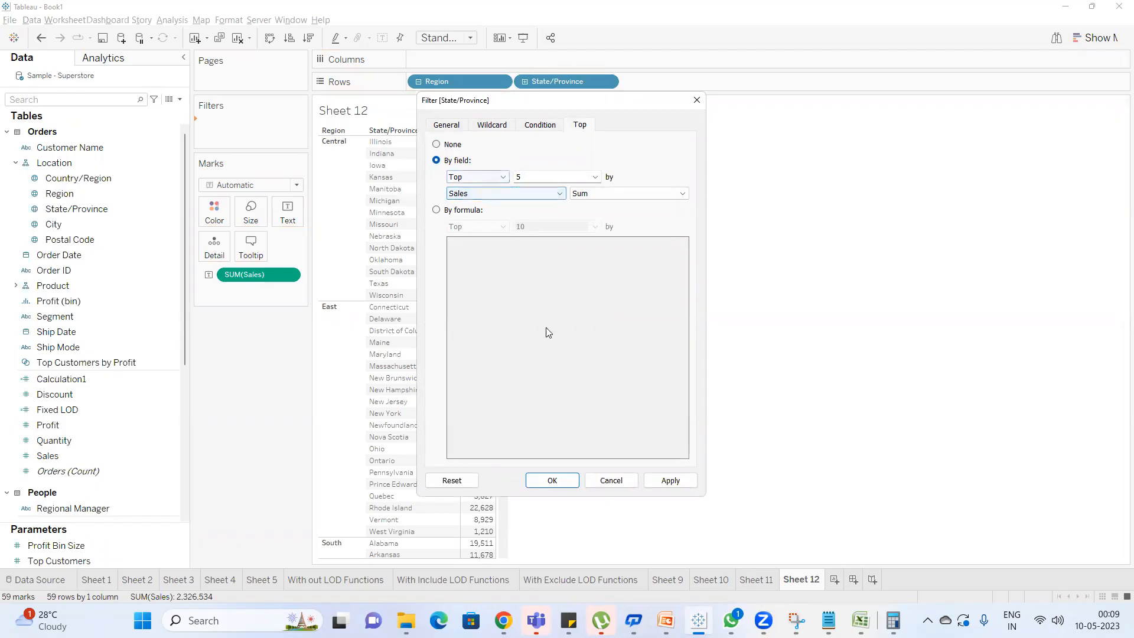
pyautogui.click(554, 480)
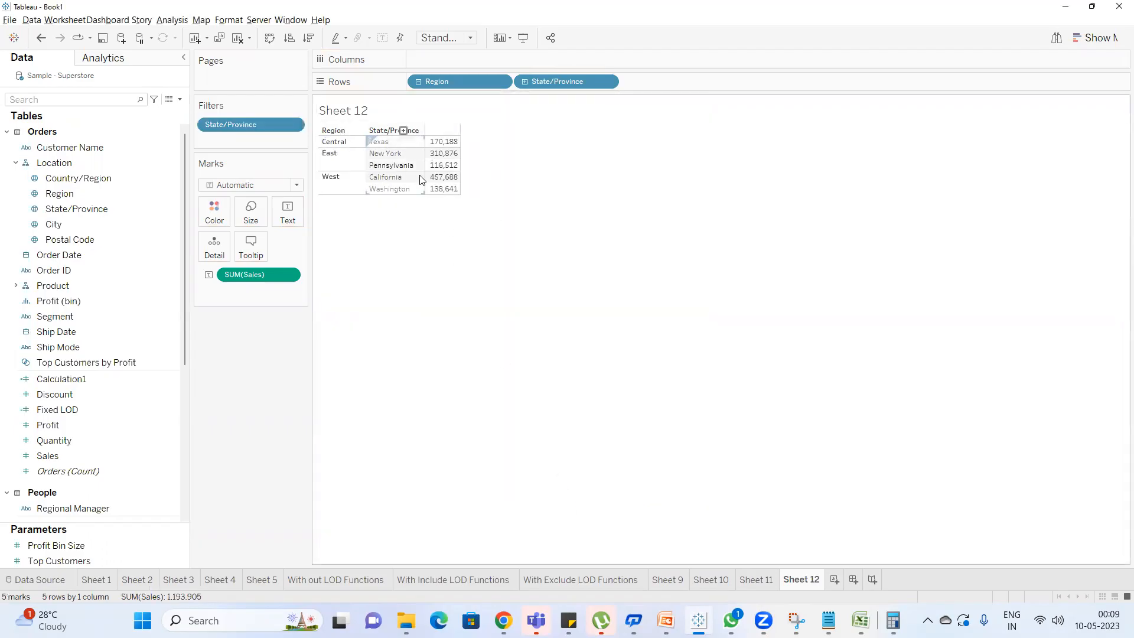
# Add a Region filter that keeps only Central and East.
pyautogui.click(54, 100)
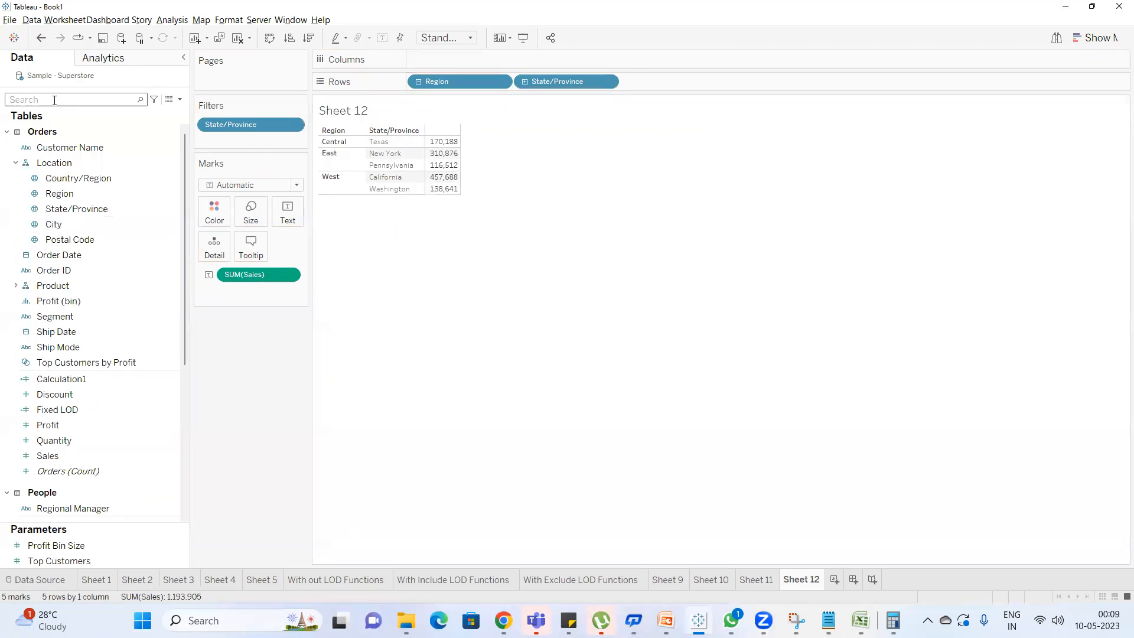
pyautogui.write('reg')
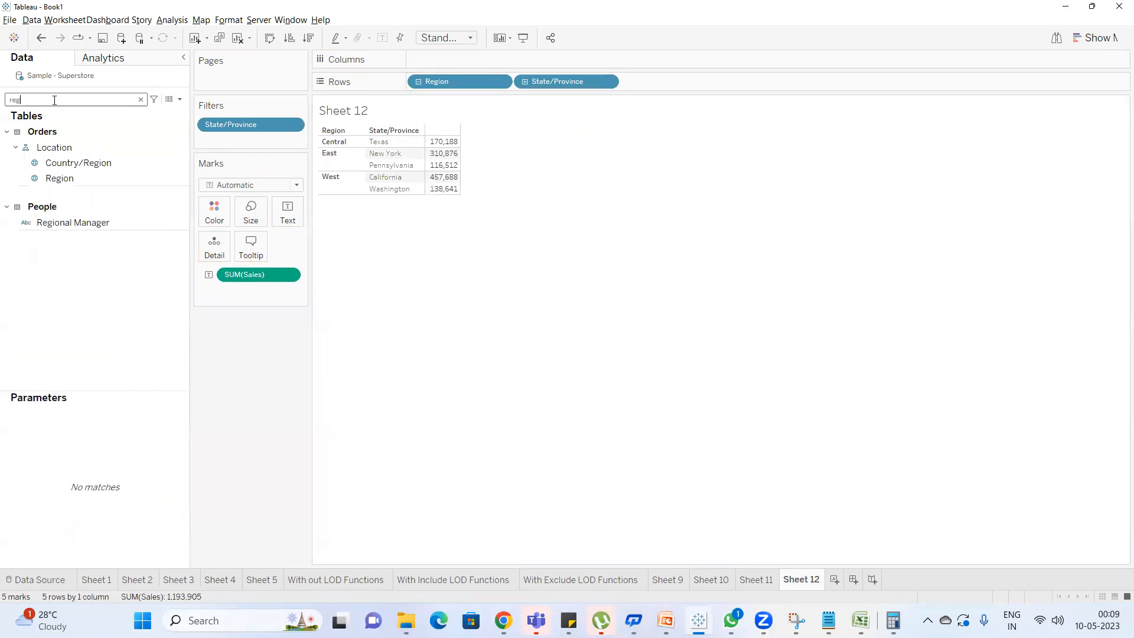
pyautogui.moveTo(60, 177)
pyautogui.mouseDown()
pyautogui.moveTo(147, 181)
pyautogui.moveTo(219, 145)
pyautogui.mouseUp()
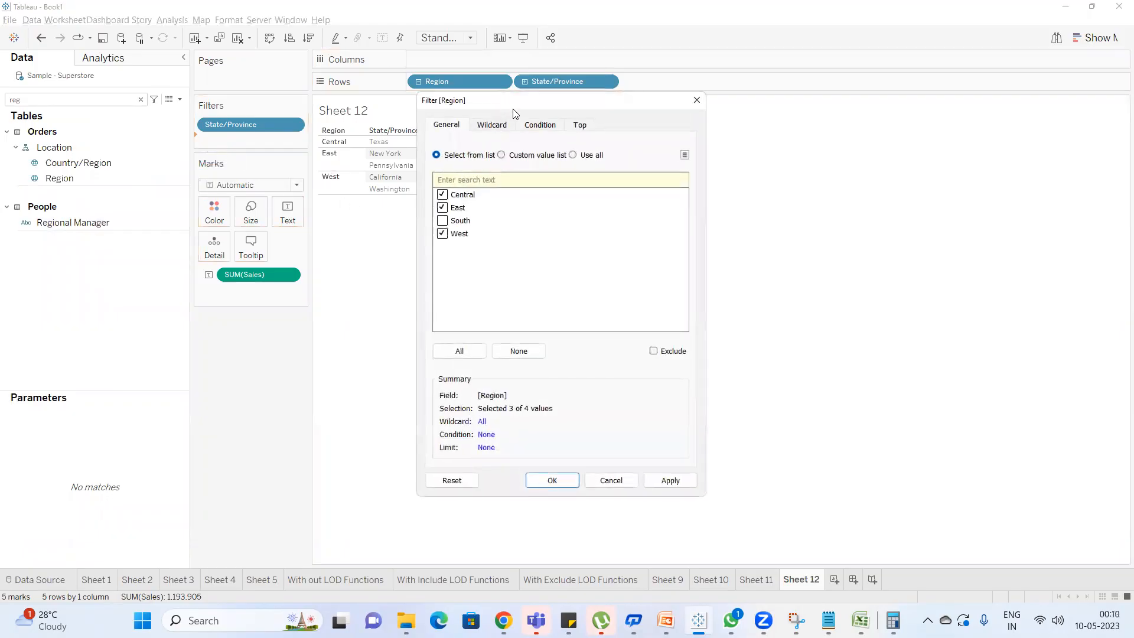
pyautogui.moveTo(509, 106); pyautogui.dragTo(877, 110)
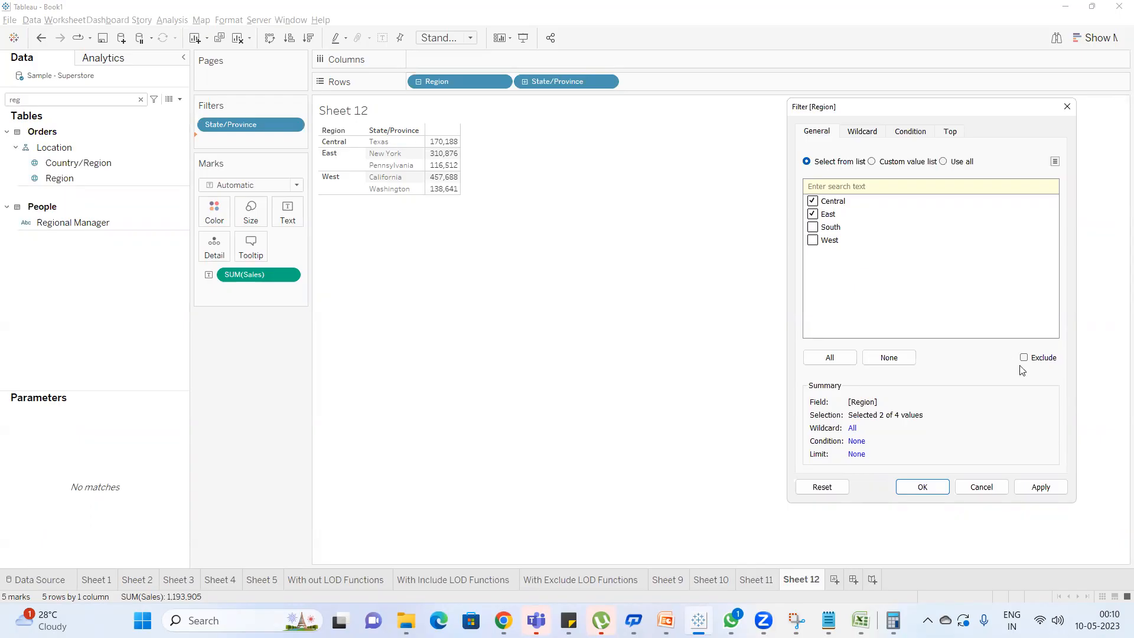
pyautogui.click(926, 487)
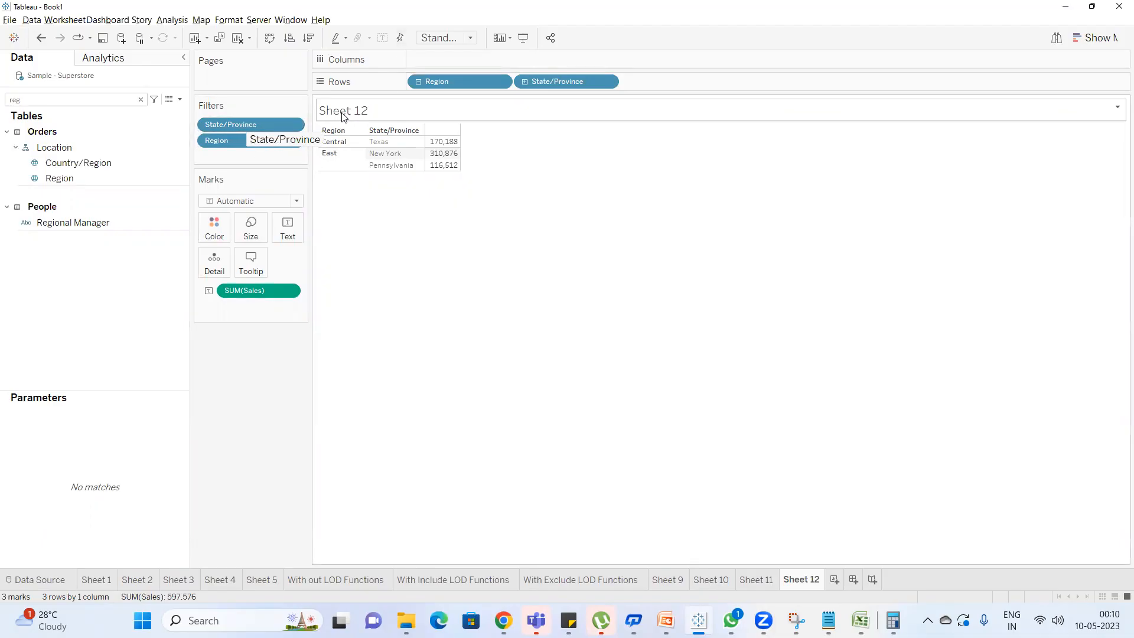
pyautogui.rightClick(262, 143)
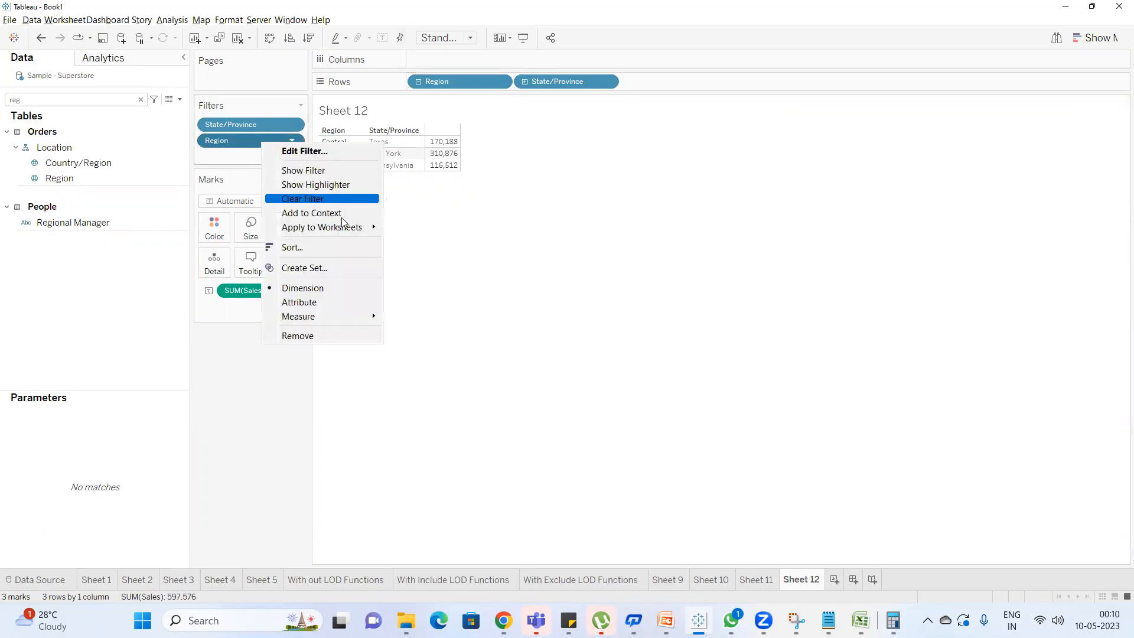
pyautogui.moveTo(331, 227)
pyautogui.click(496, 198)
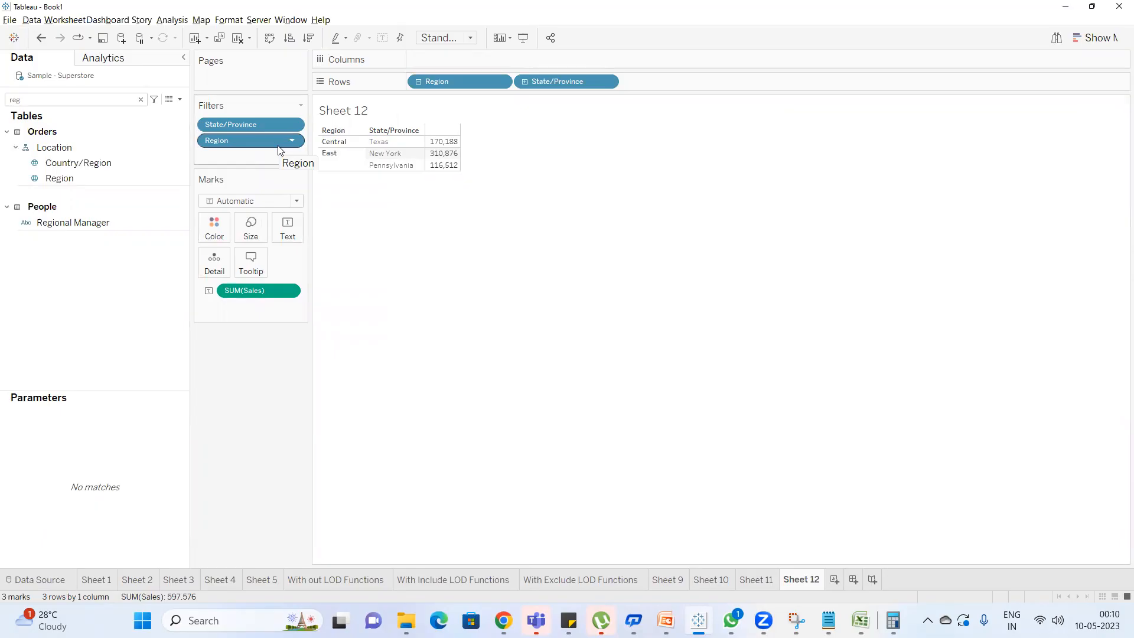
# Rename the current Region and State sheet as "Normal Filters".
pyautogui.doubleClick(802, 579)
pyautogui.write('Noramal')
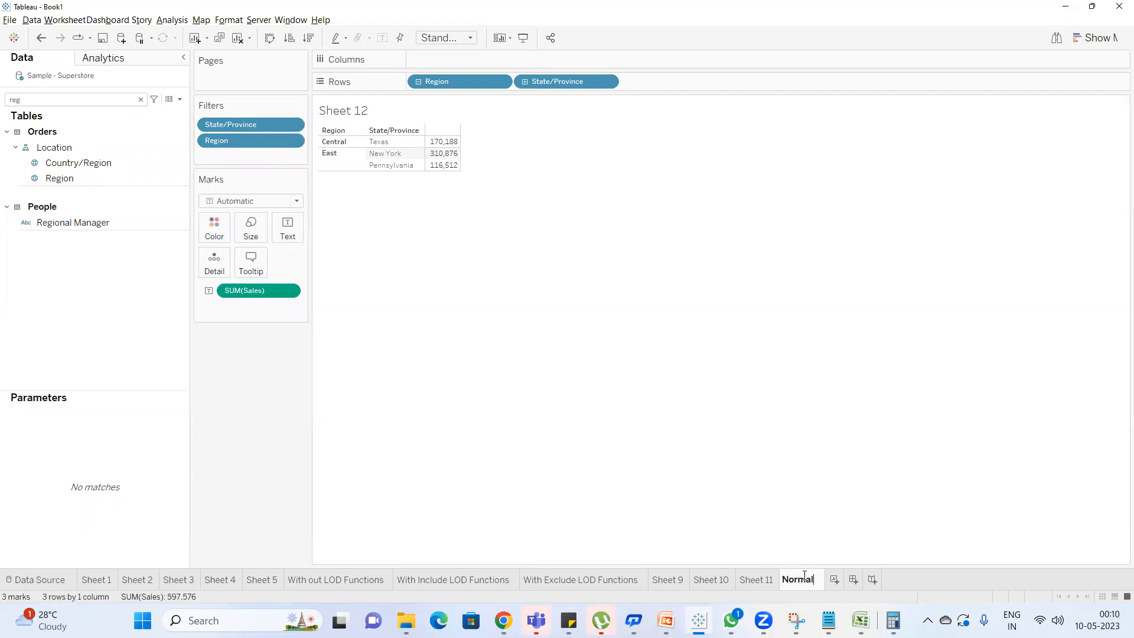
pyautogui.write(' Filters')
pyautogui.press('Return')
# Duplicate the Normal Filters sheet and rename the copy as "Context Filters".
pyautogui.rightClick(820, 581)
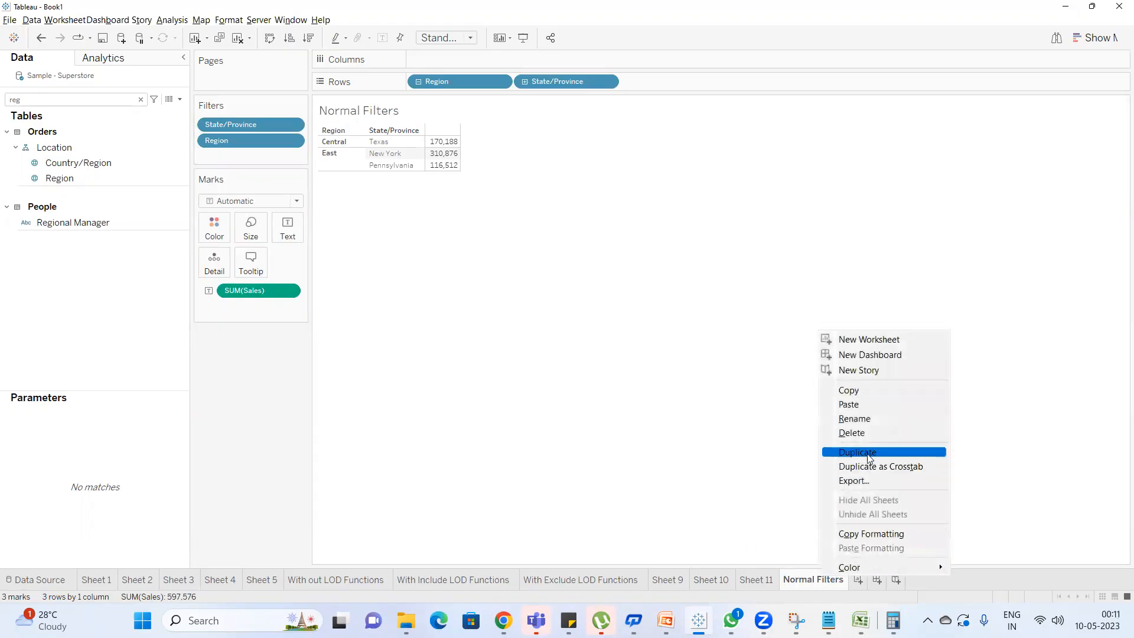
pyautogui.click(859, 453)
pyautogui.doubleClick(876, 580)
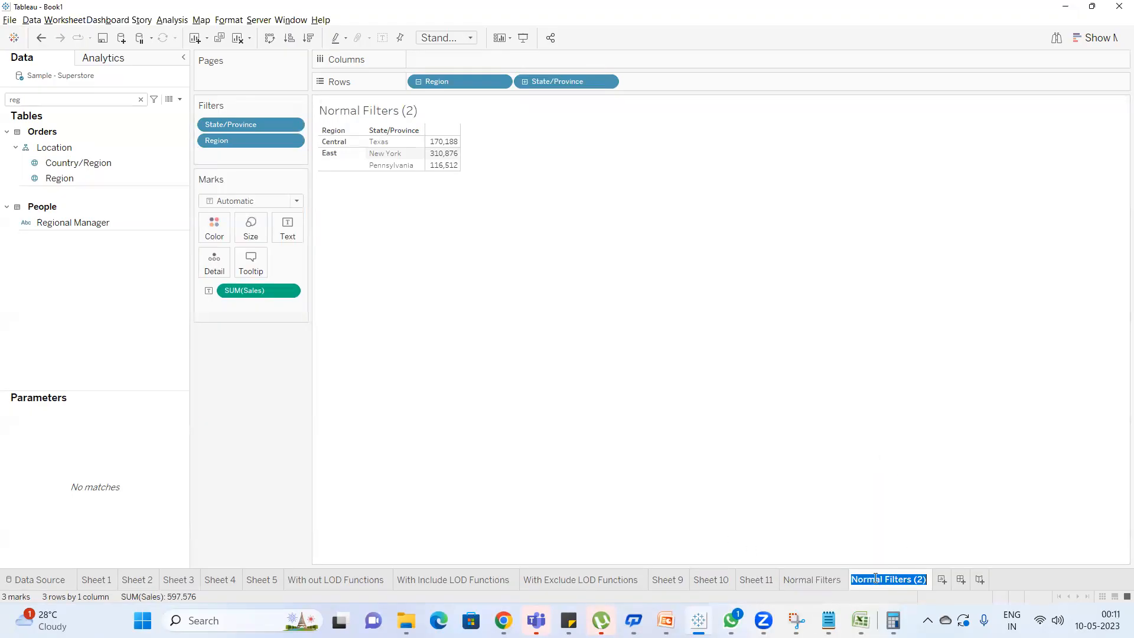
pyautogui.write('Cont')
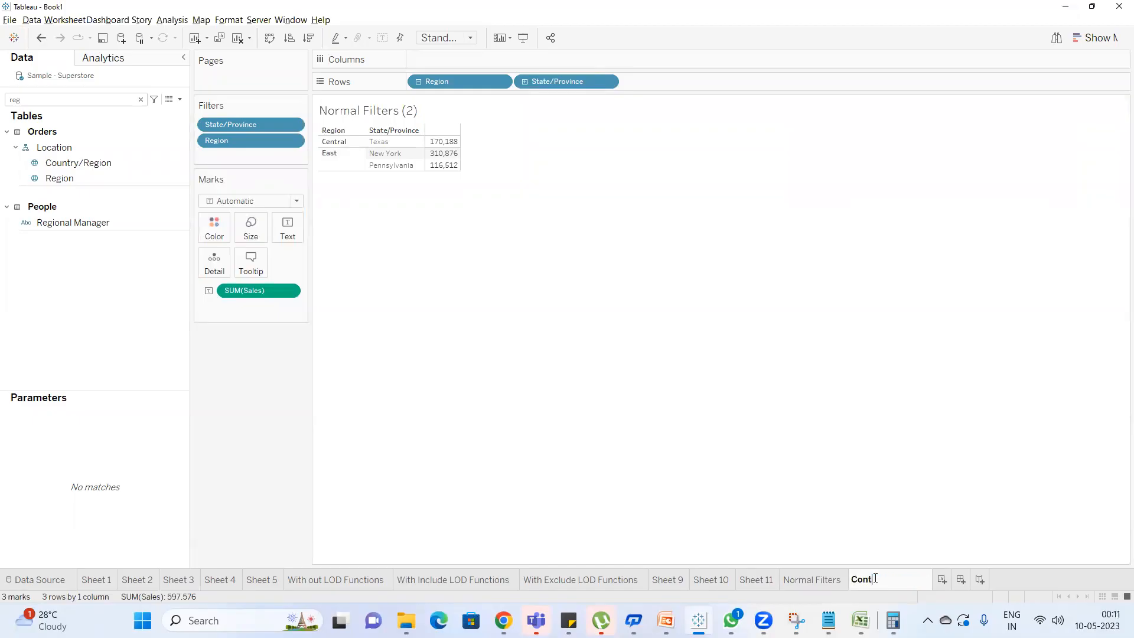
pyautogui.write('ext Filters')
pyautogui.press('Return')
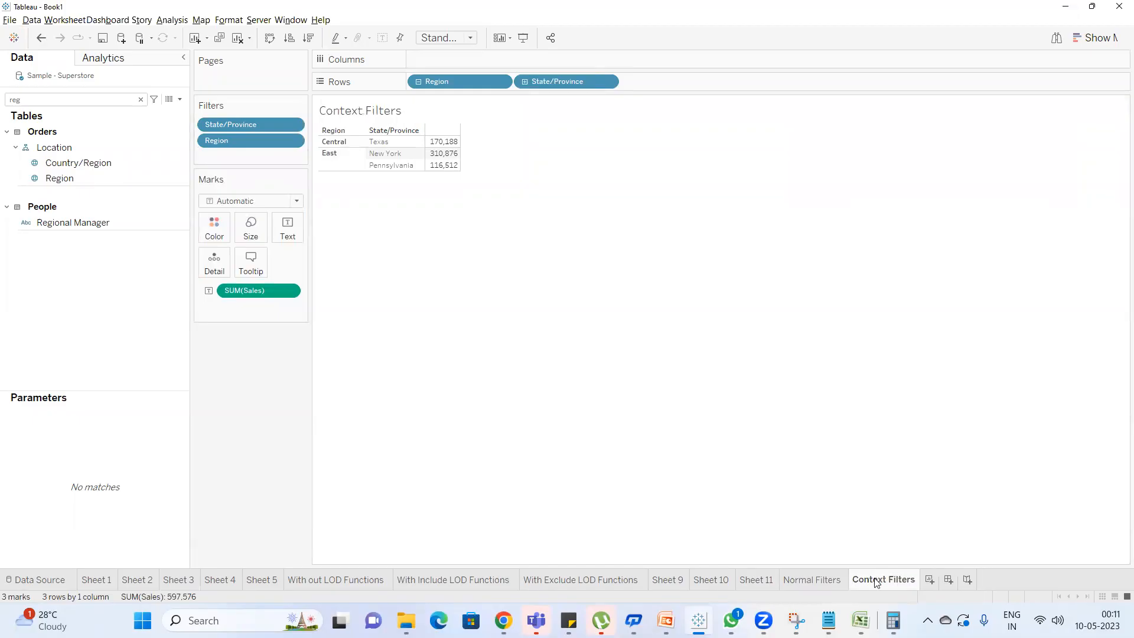
# Add the Region filter on the Context Filters sheet to context.
pyautogui.rightClick(246, 141)
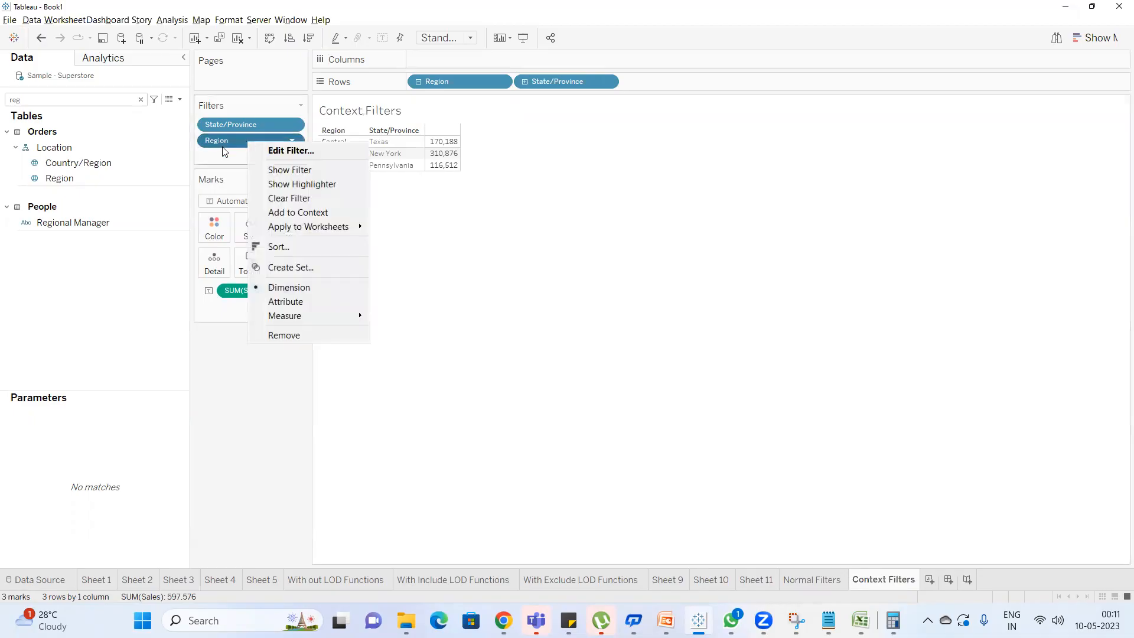
pyautogui.click(226, 145)
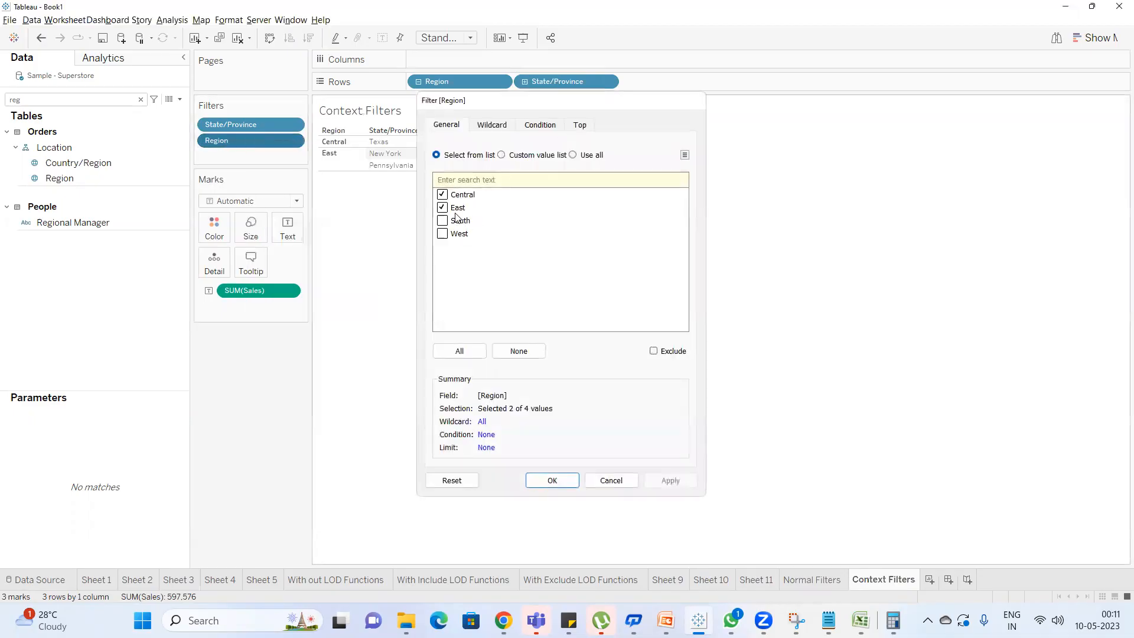
pyautogui.press('Escape')
pyautogui.rightClick(240, 143)
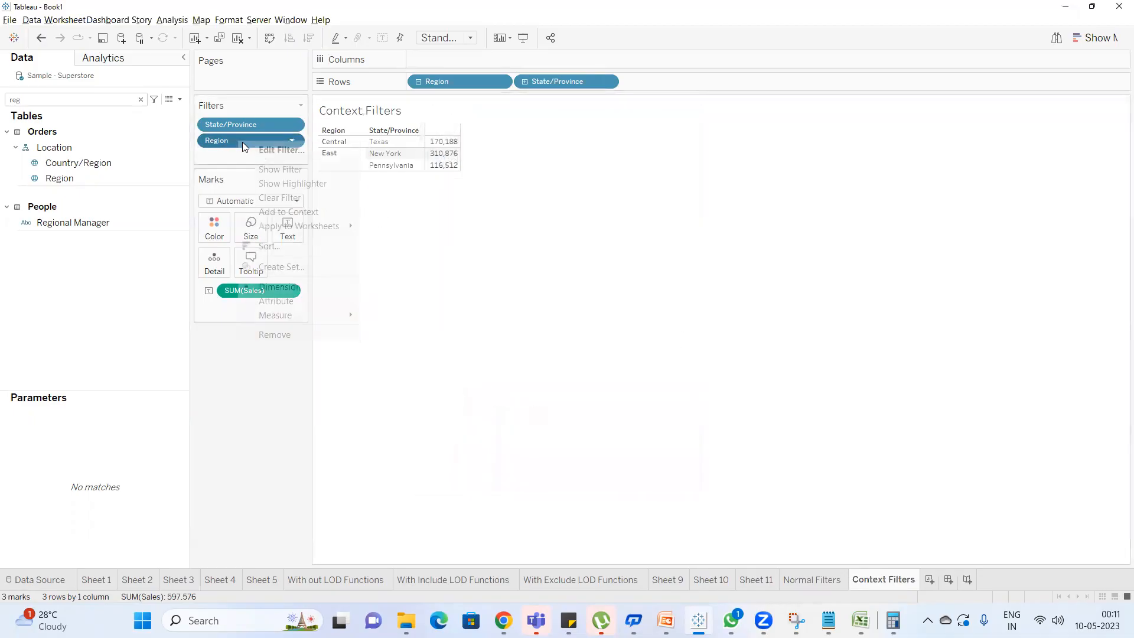
pyautogui.click(321, 212)
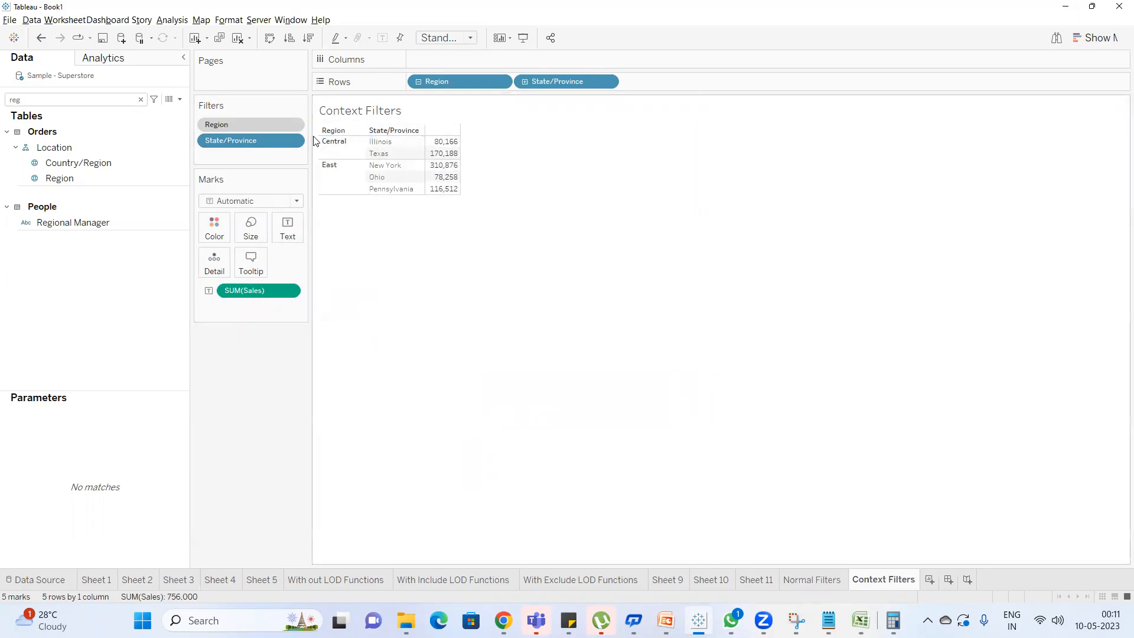
# Widen the filter and marks cards and review which regions the Region context filter selects.
pyautogui.moveTo(308, 136); pyautogui.dragTo(355, 137)
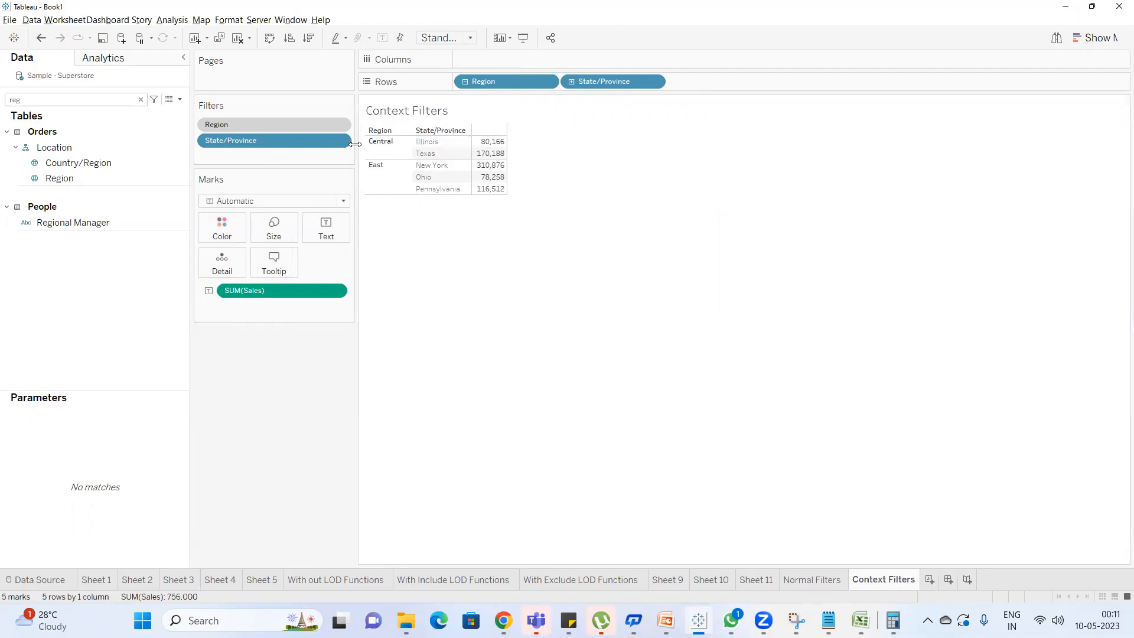
pyautogui.rightClick(290, 123)
pyautogui.click(332, 134)
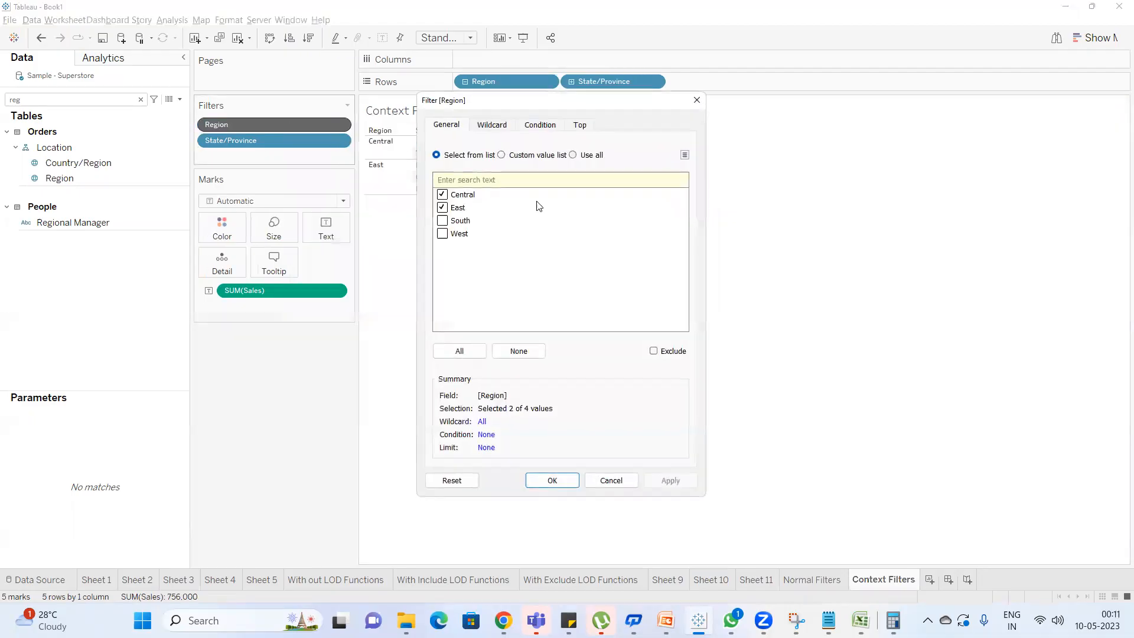
pyautogui.click(697, 100)
# Open a new Notepad document and write the lines "Region", "West" and "in context".
pyautogui.hotkey('alt', 'Tab')
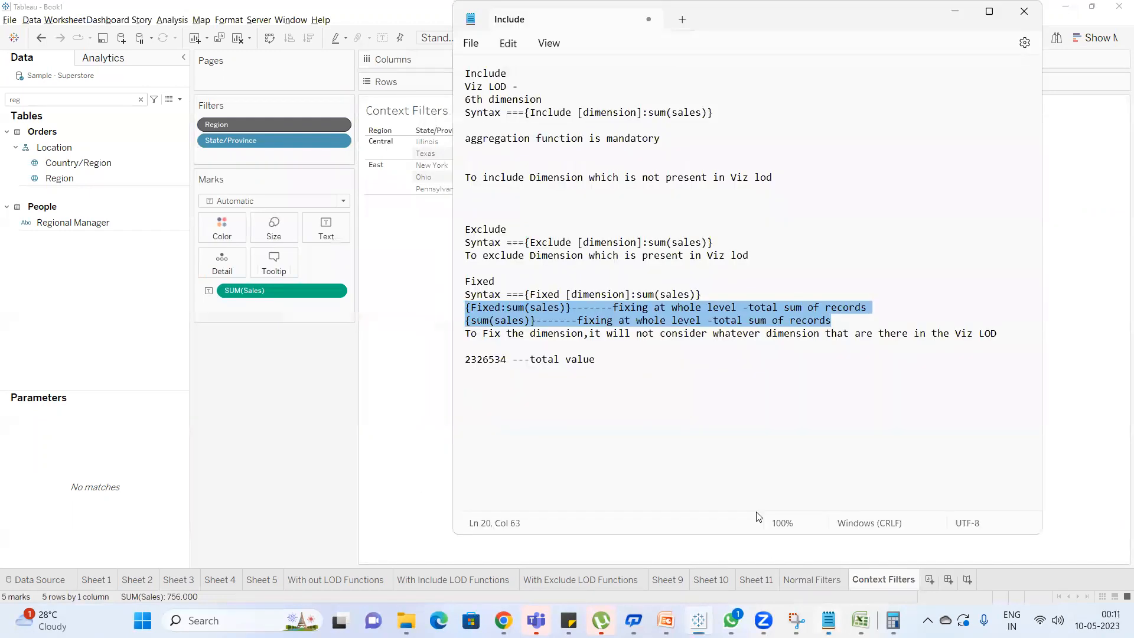
pyautogui.press('super')
pyautogui.write('note')
pyautogui.press('Return')
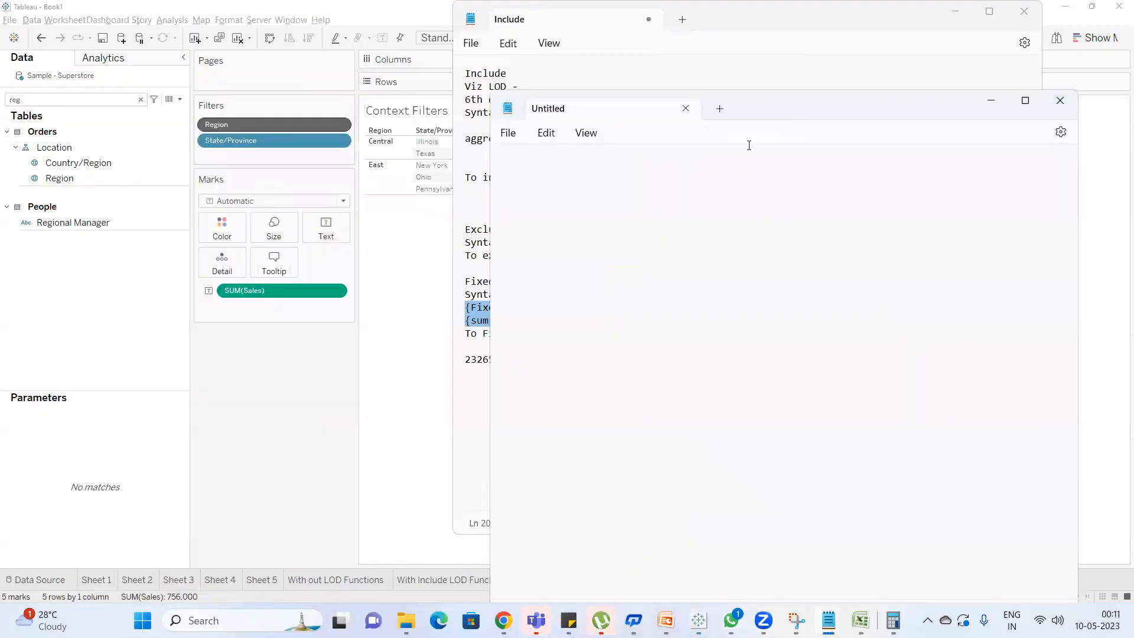
pyautogui.write('Re')
pyautogui.write('gion')
pyautogui.write('West')
pyautogui.write('in context')
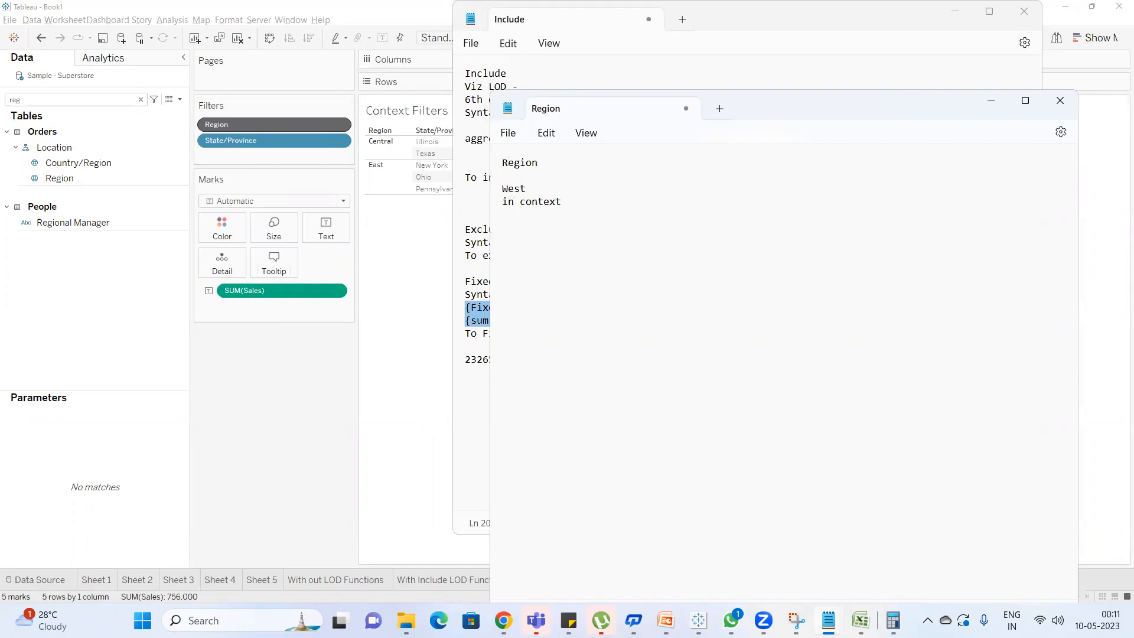
# Add "250 records" after West in the note, with the lines "temp table" and "Top 5" below.
pyautogui.write('250 records')
pyautogui.press('Return')
pyautogui.press('Return')
pyautogui.write('temp table')
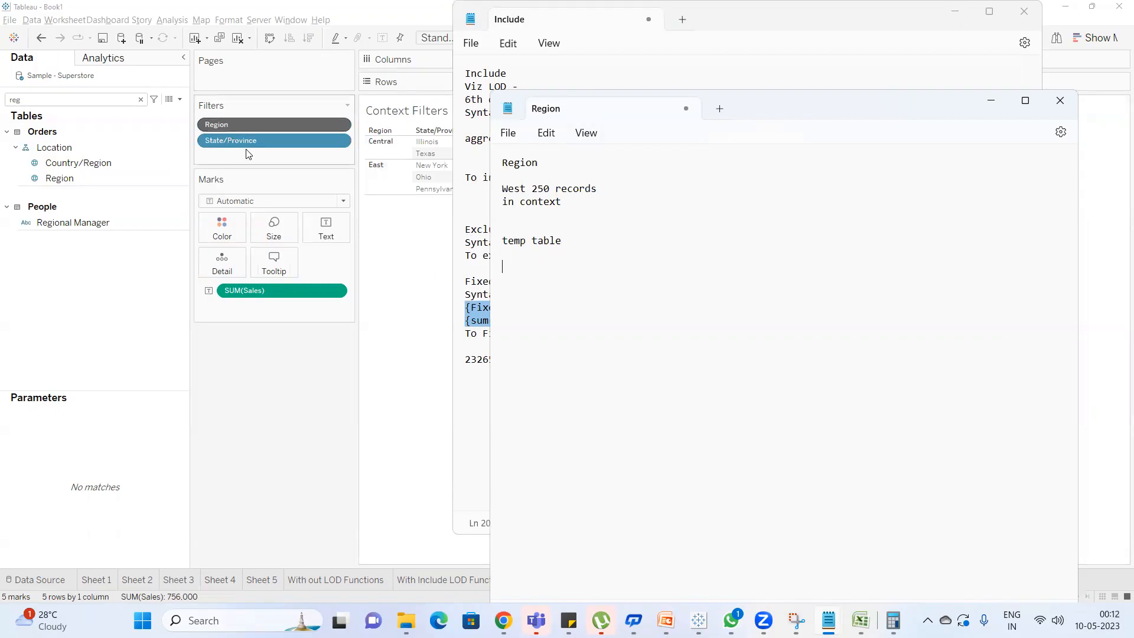
pyautogui.write('Top 5')
pyautogui.moveTo(572, 242); pyautogui.dragTo(481, 243)
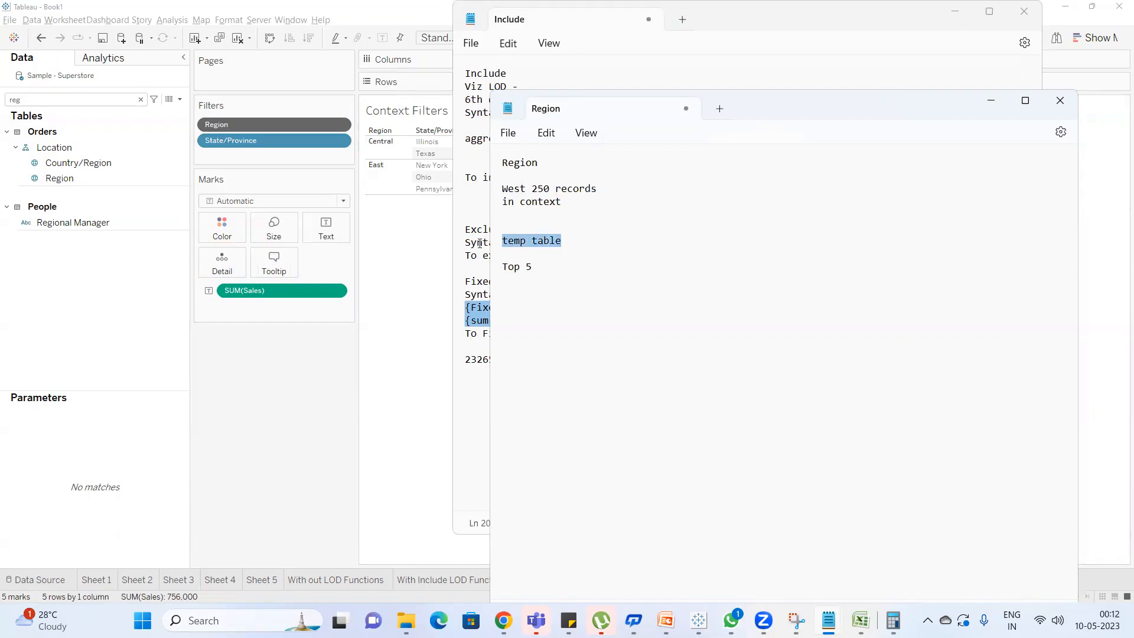
# List west, east, central and south on separate lines under the Region heading in the note.
pyautogui.click(548, 162)
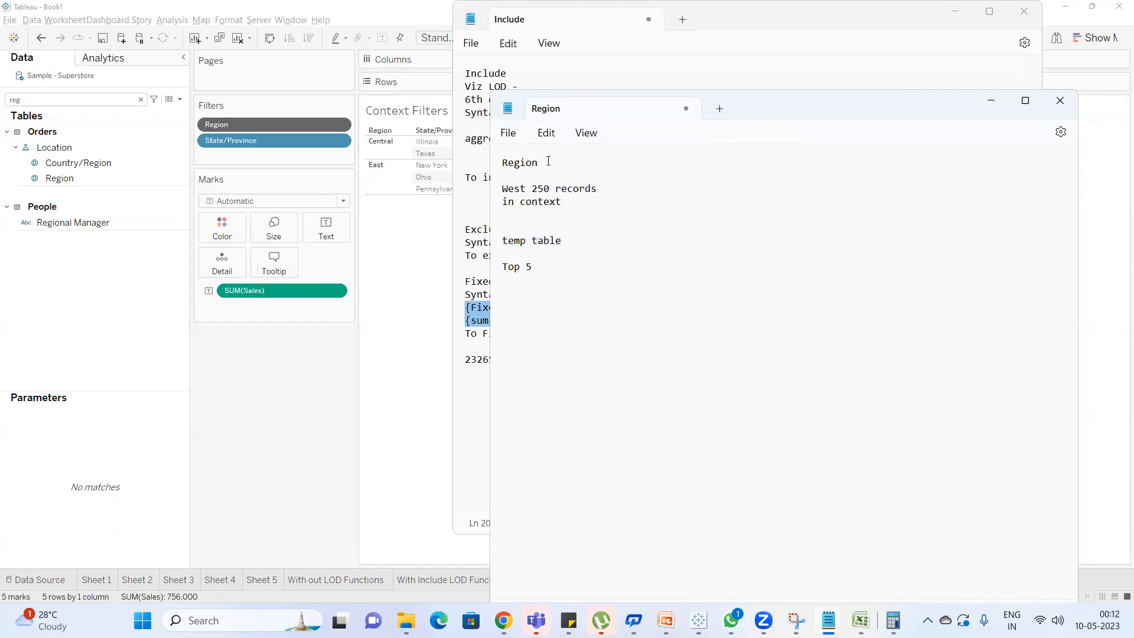
pyautogui.press('Return')
pyautogui.press('Return')
pyautogui.press('Return')
pyautogui.press('Return')
pyautogui.press('Up')
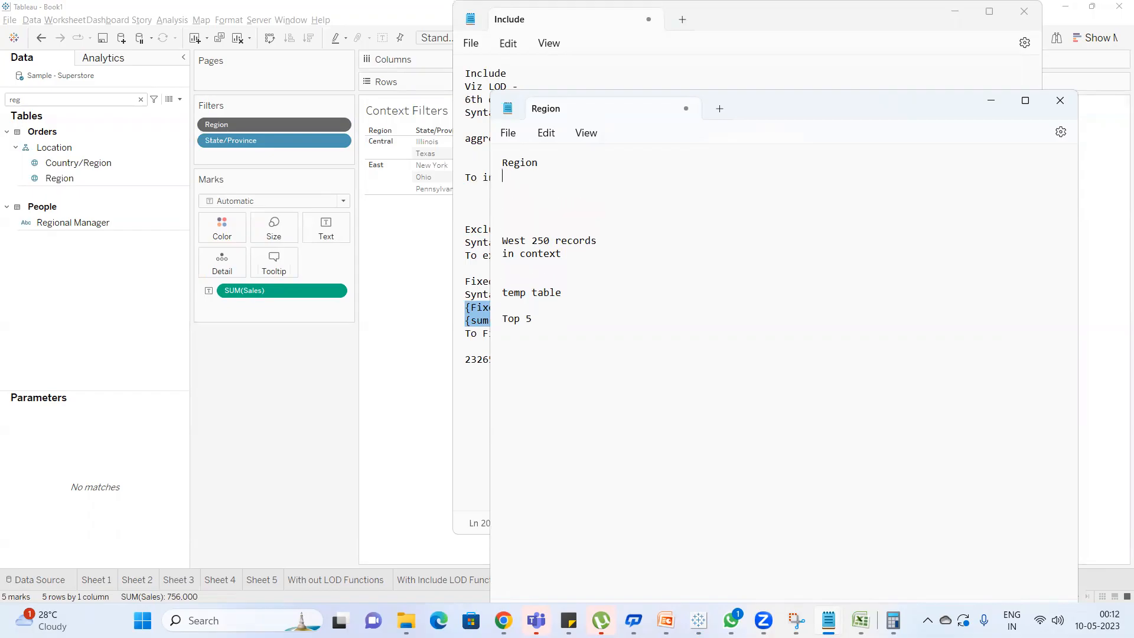
pyautogui.write('ws')
pyautogui.write('st')
pyautogui.press('Return')
pyautogui.write('east')
pyautogui.press('Return')
pyautogui.write('central wd')
pyautogui.press('BackSpace')
pyautogui.press('BackSpace')
pyautogui.press('Return')
pyautogui.write('south')
pyautogui.press('Return')
pyautogui.press('Return')
pyautogui.press('Return')
pyautogui.press('Return')
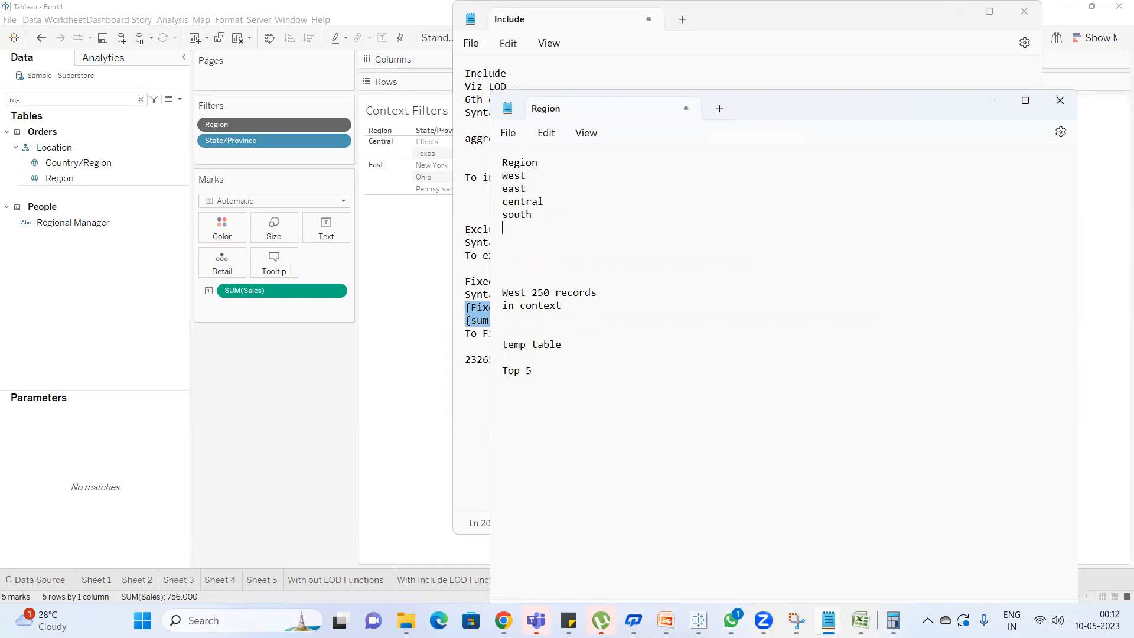
# Remove the surplus blank lines below the region list and add "in context" there.
pyautogui.press('BackSpace')
pyautogui.press('BackSpace')
pyautogui.press('BackSpace')
pyautogui.write('in context')
# Switch back to Tableau, limit the Region context filter on the Context Filters sheet to West, and widen the State/Province column.
pyautogui.click(259, 434)
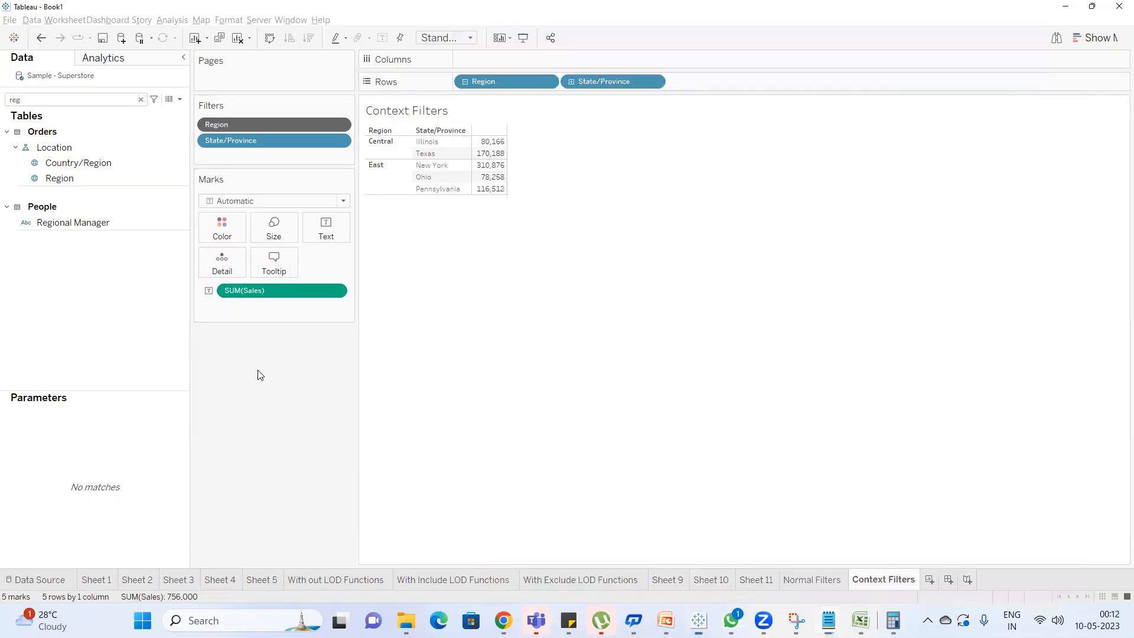
pyautogui.doubleClick(265, 126)
pyautogui.moveTo(508, 114); pyautogui.dragTo(673, 139)
pyautogui.click(607, 211)
pyautogui.click(607, 224)
pyautogui.click(609, 250)
pyautogui.click(608, 251)
pyautogui.moveTo(665, 121); pyautogui.dragTo(739, 121)
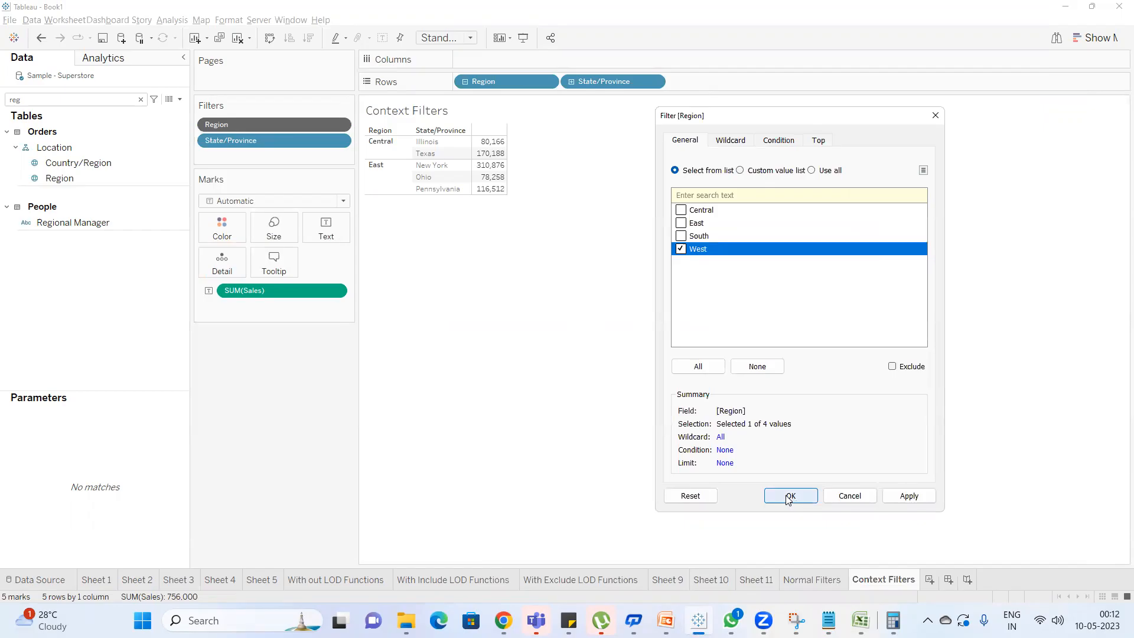
pyautogui.click(787, 497)
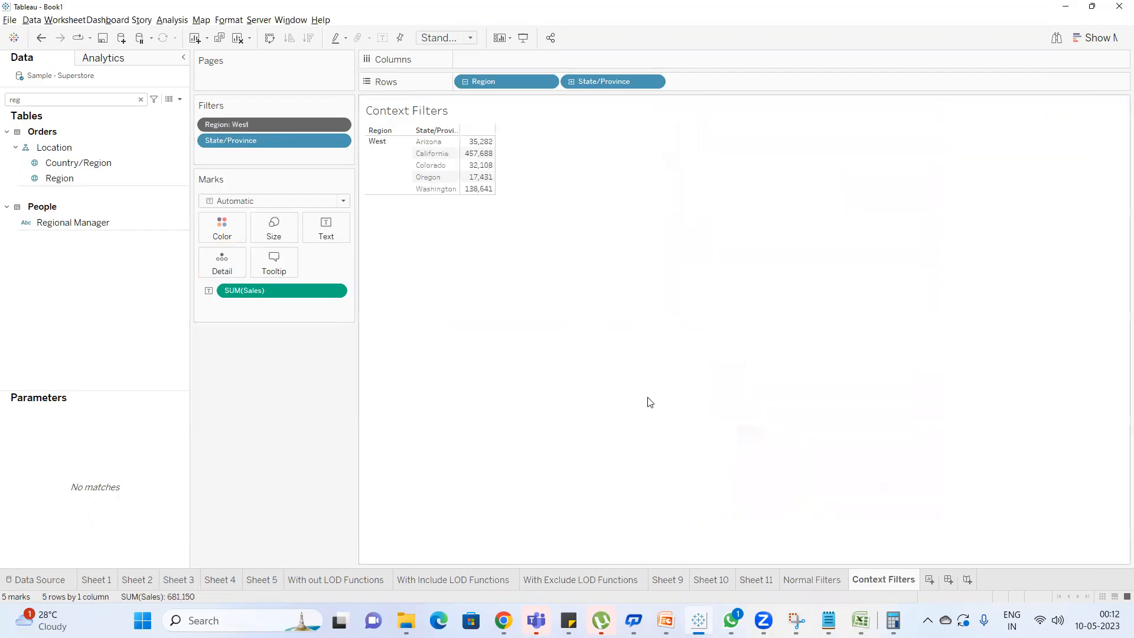
pyautogui.moveTo(461, 165); pyautogui.dragTo(498, 168)
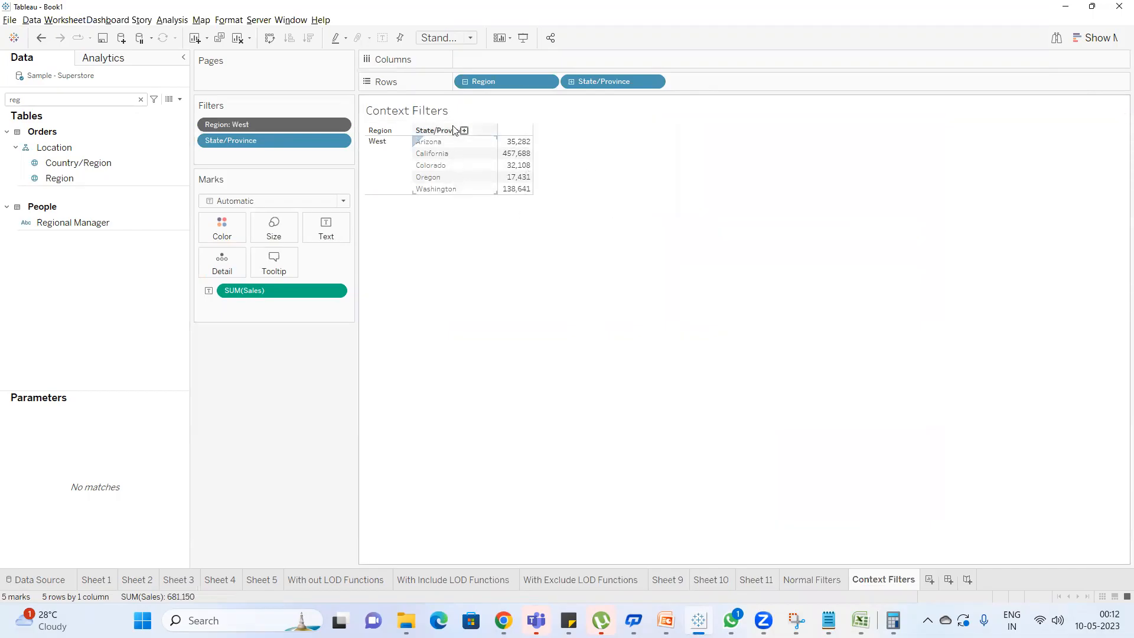
# On the Normal Filters sheet, check the State/Province filter and limit the Region filter to West.
pyautogui.click(804, 578)
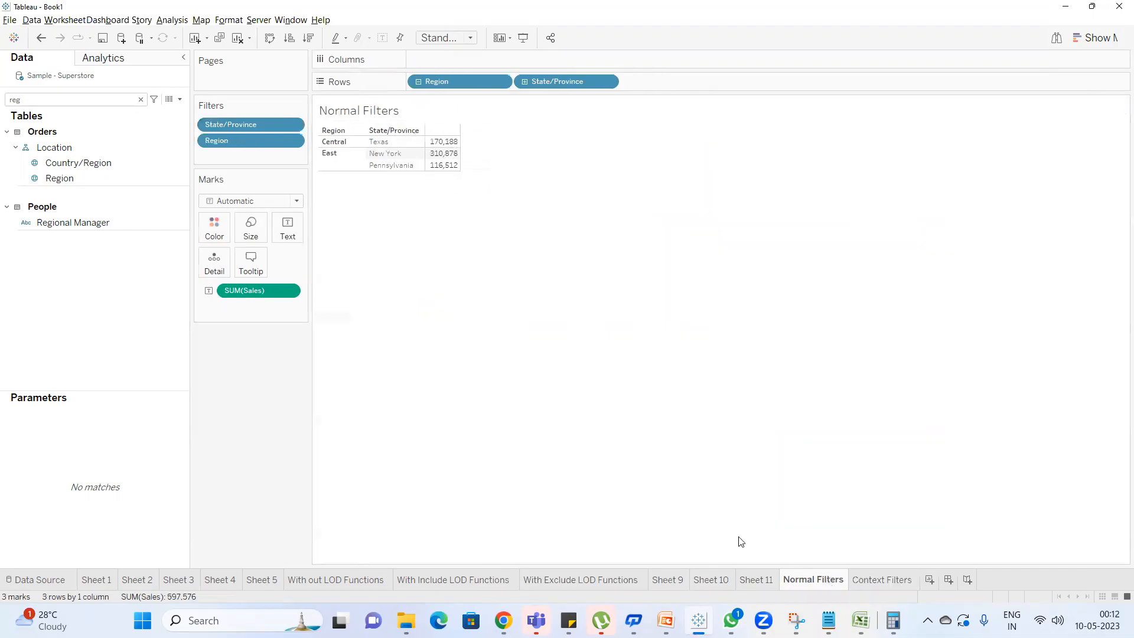
pyautogui.doubleClick(246, 123)
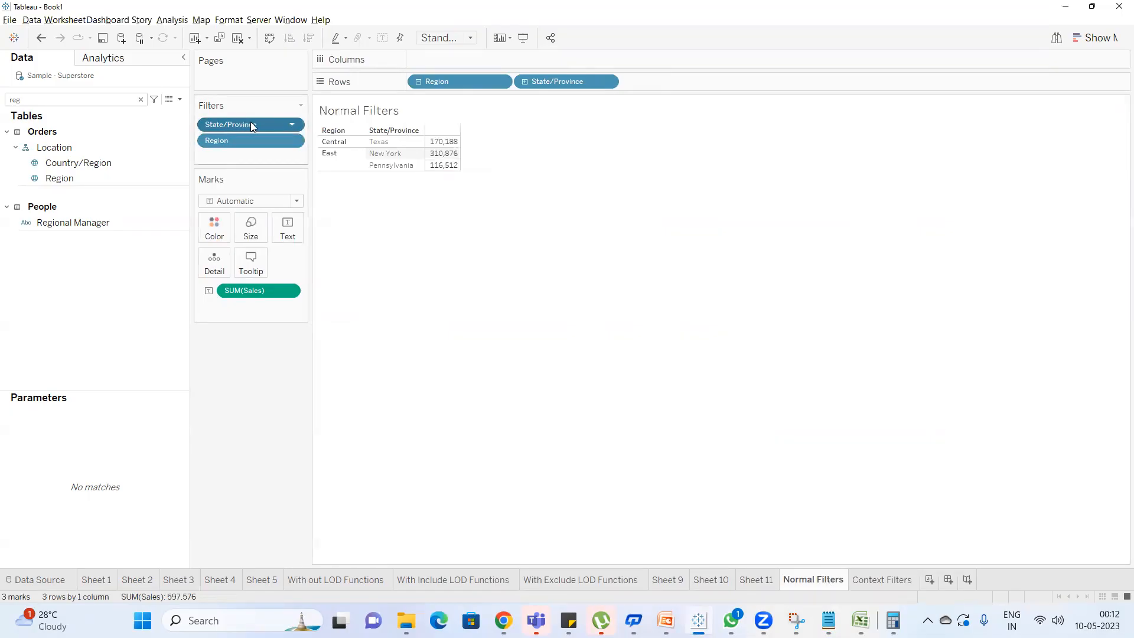
pyautogui.click(692, 116)
pyautogui.doubleClick(231, 141)
pyautogui.moveTo(482, 110); pyautogui.dragTo(764, 123)
pyautogui.click(725, 220)
pyautogui.click(726, 207)
pyautogui.click(726, 245)
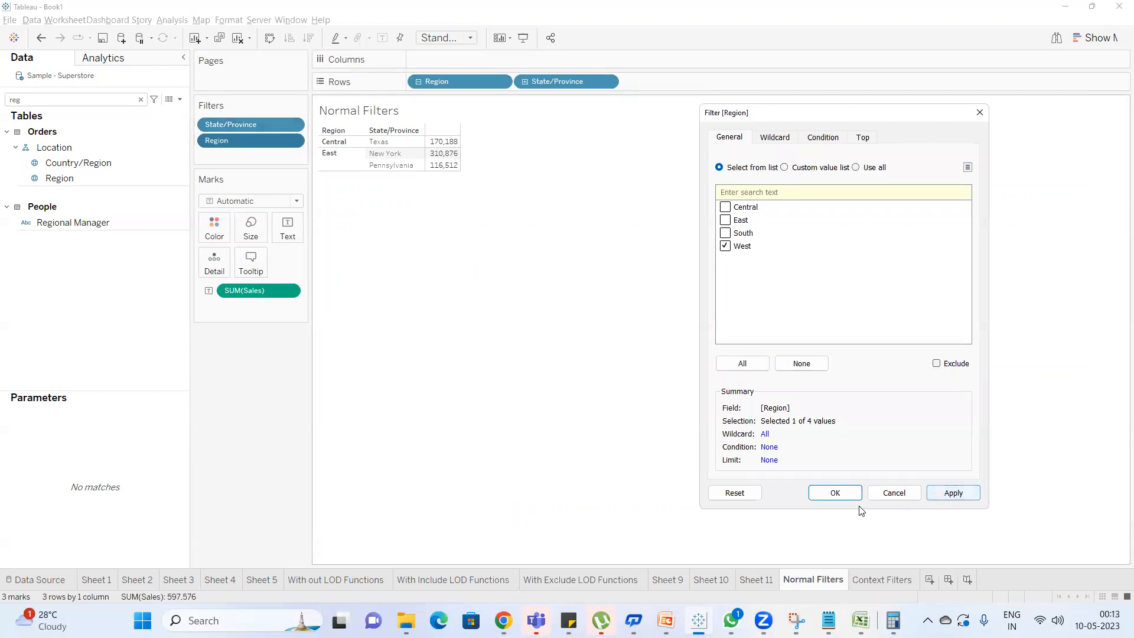
pyautogui.click(834, 493)
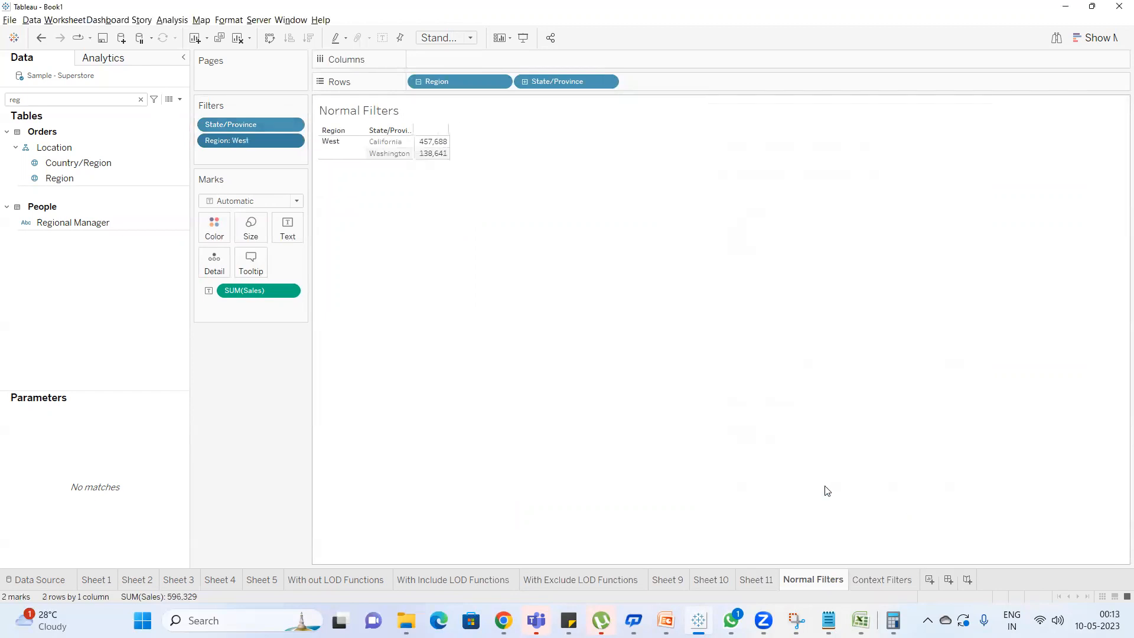
# Set the Region filter on the Normal Filters sheet to include all four regions.
pyautogui.doubleClick(262, 142)
pyautogui.click(460, 351)
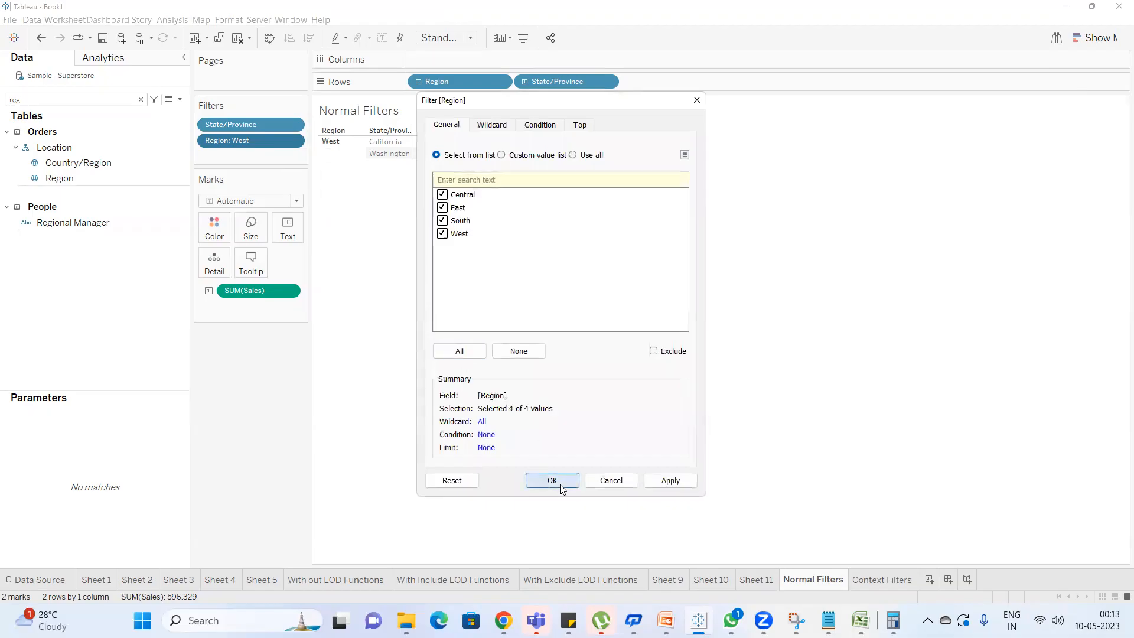
pyautogui.click(553, 481)
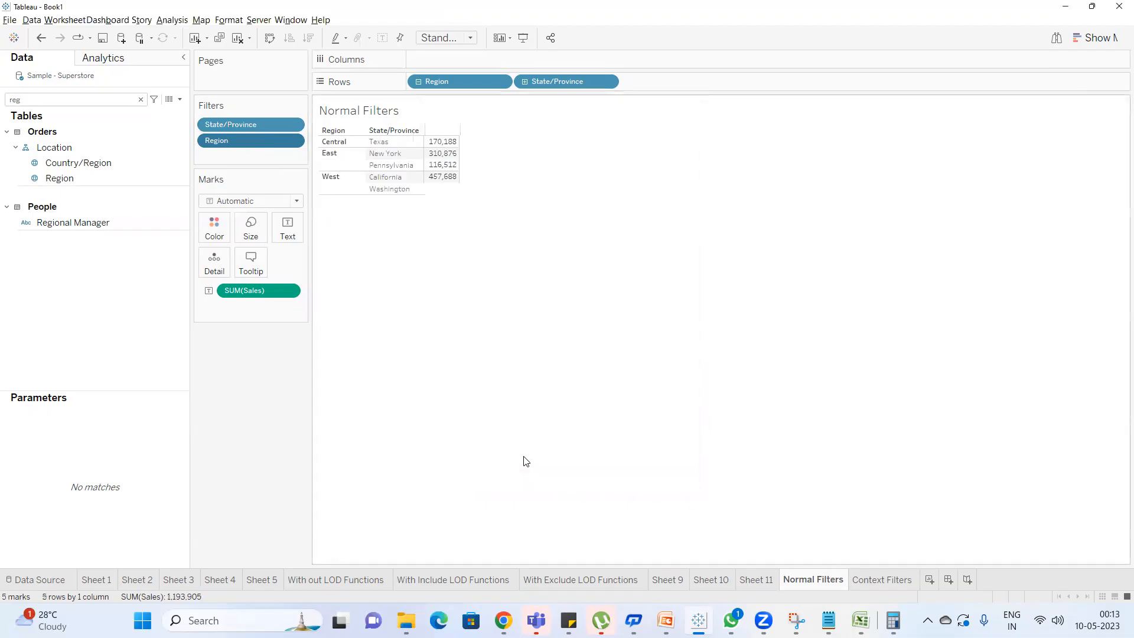
# Compare the state lists on the Context Filters and Normal Filters sheets.
pyautogui.click(878, 580)
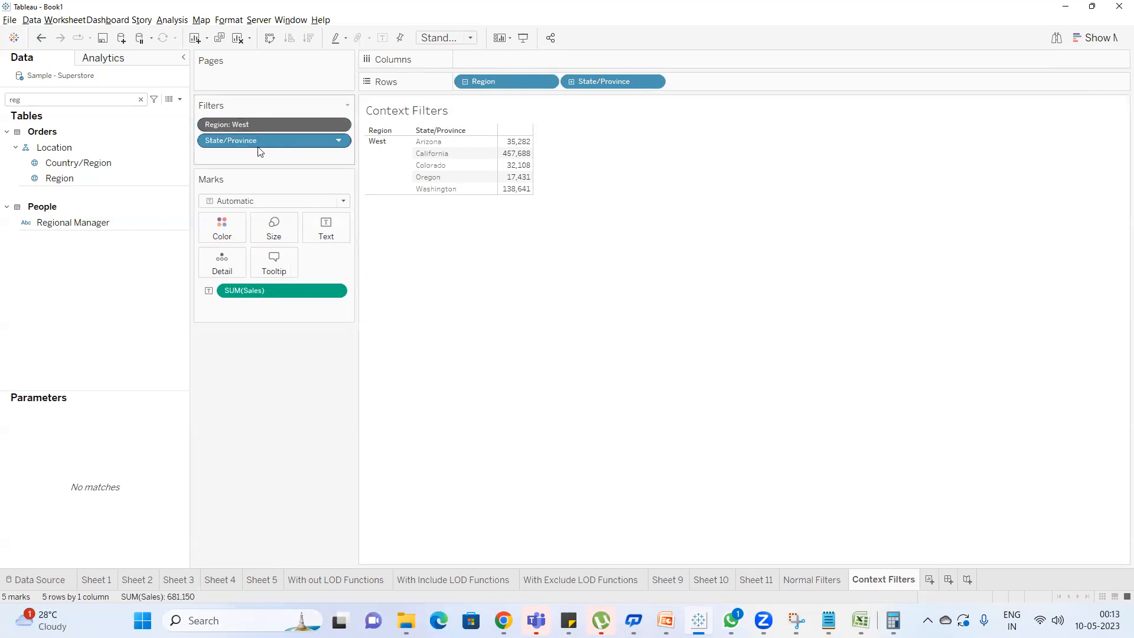
pyautogui.click(813, 579)
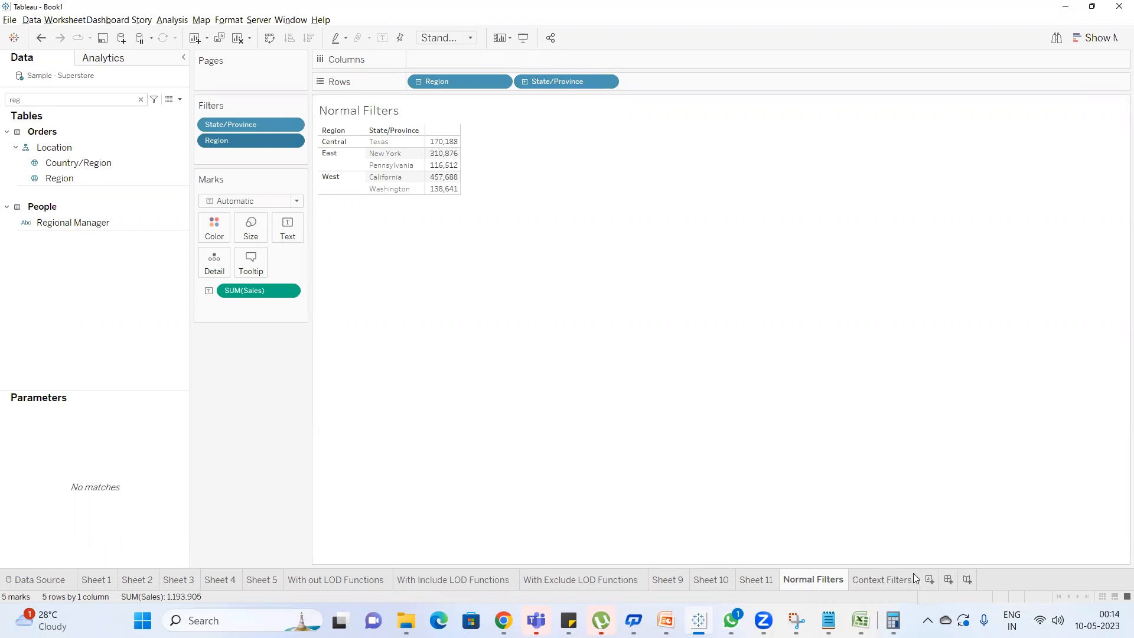
pyautogui.click(895, 579)
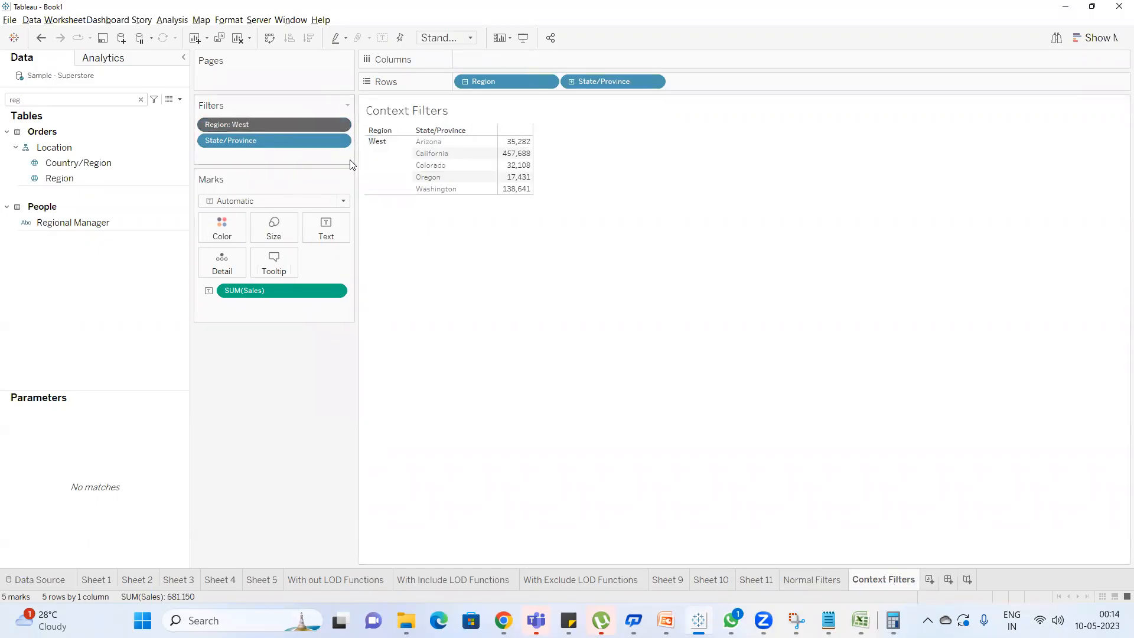
# Create a new worksheet and add a Region filter with all values and a Country/Region filter.
pyautogui.click(930, 580)
pyautogui.press('BackSpace')
pyautogui.moveTo(81, 177); pyautogui.dragTo(233, 138)
pyautogui.click(459, 351)
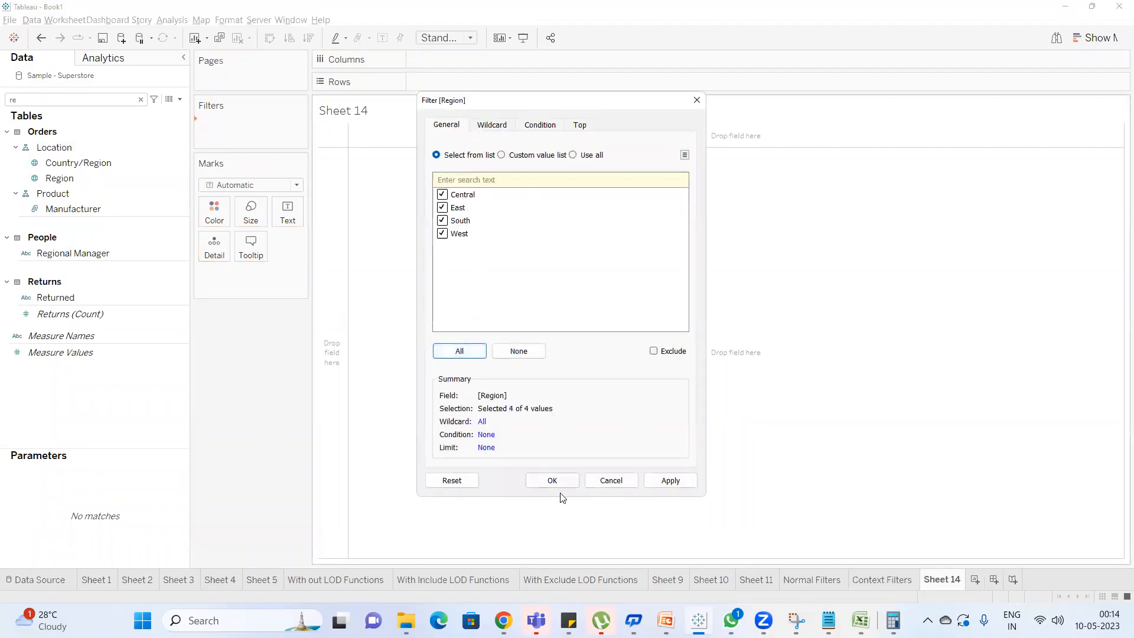
pyautogui.click(556, 481)
pyautogui.moveTo(88, 158); pyautogui.dragTo(252, 139)
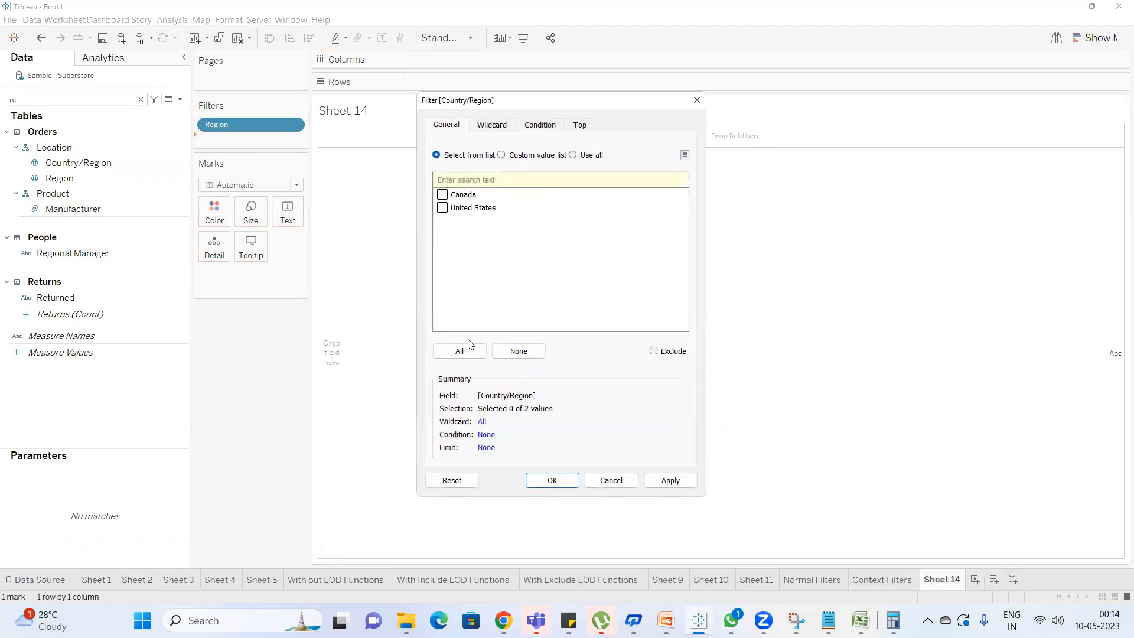
pyautogui.click(550, 481)
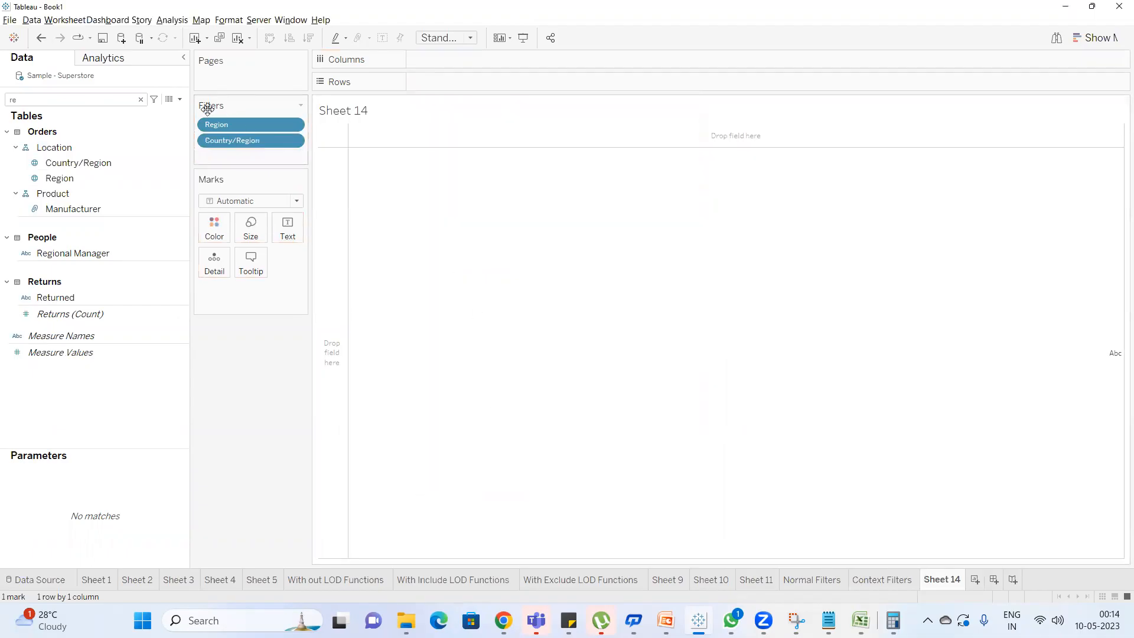
# Set the new sheet's Country/Region filter to include all countries.
pyautogui.doubleClick(234, 136)
pyautogui.click(456, 351)
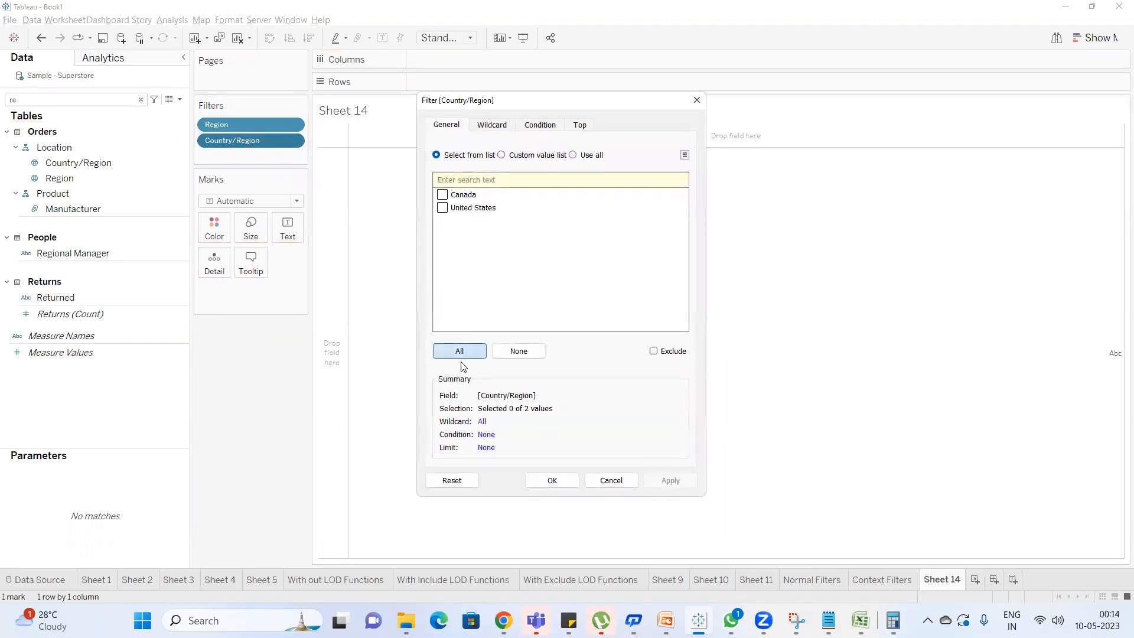
pyautogui.click(530, 480)
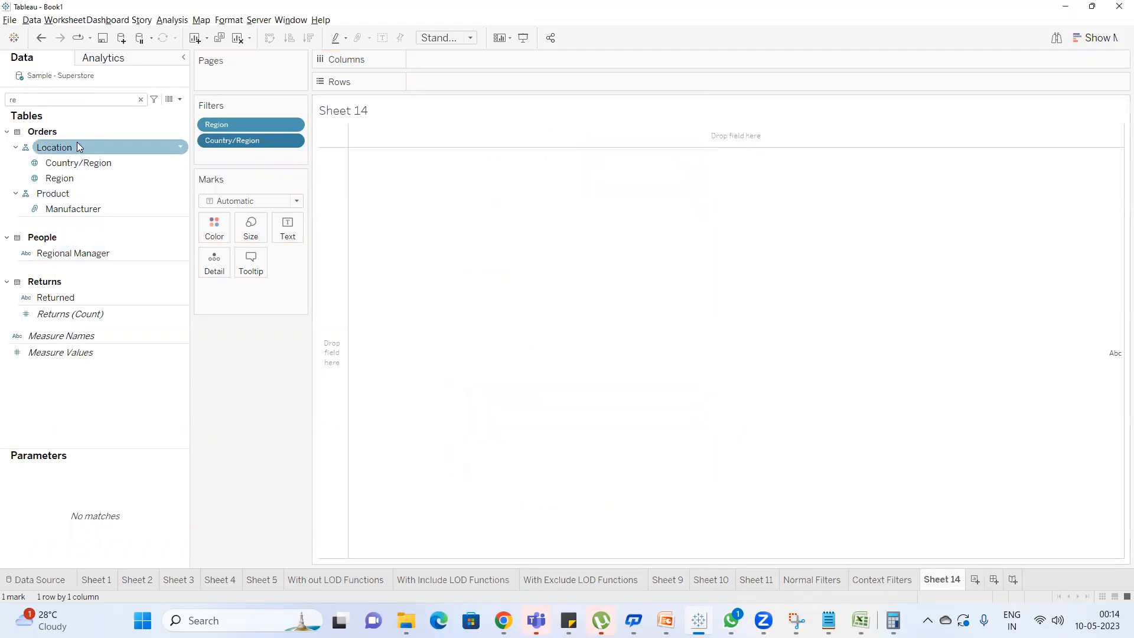
# Build the view's rows from Country/Region followed by Region.
pyautogui.moveTo(77, 162); pyautogui.dragTo(432, 82)
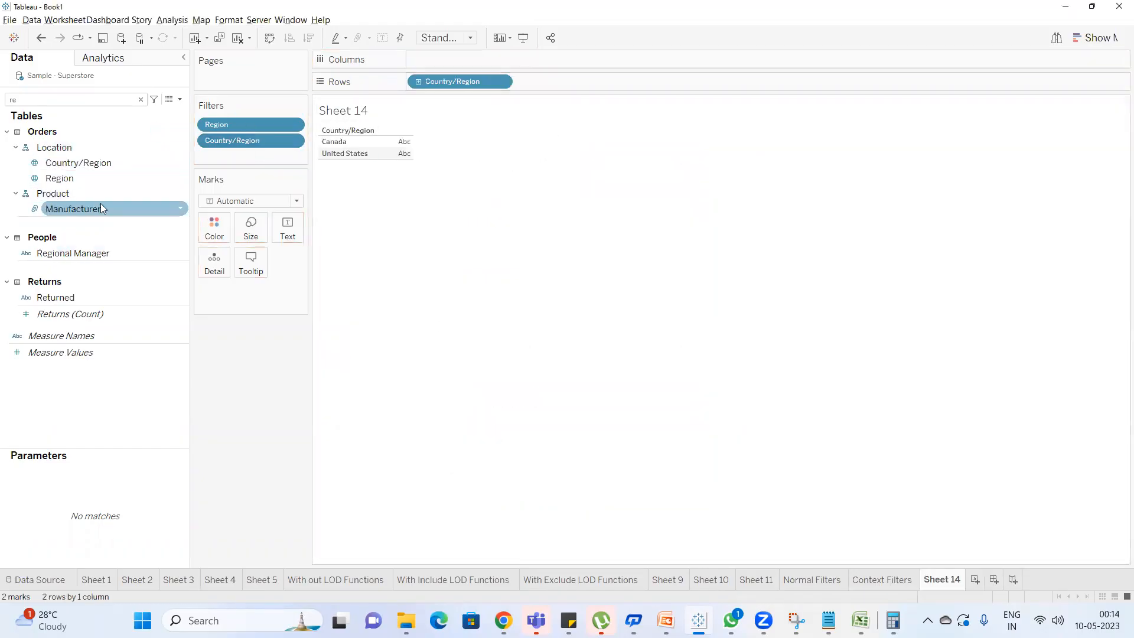
pyautogui.doubleClick(76, 99)
pyautogui.write('sta')
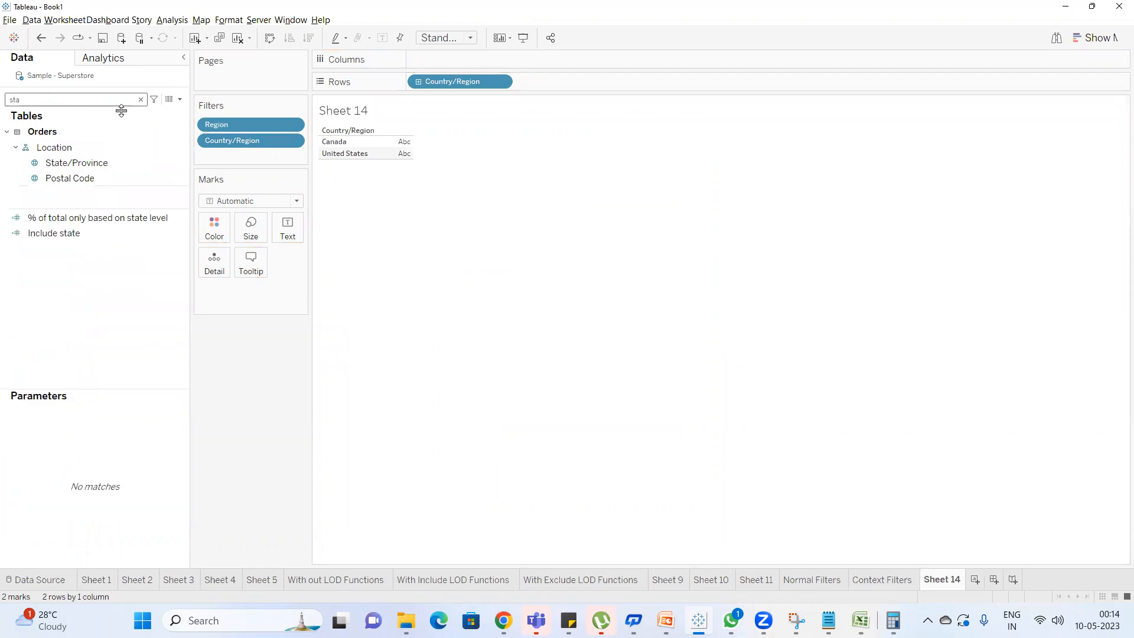
pyautogui.press('BackSpace')
pyautogui.press('BackSpace')
pyautogui.press('BackSpace')
pyautogui.write('re')
pyautogui.moveTo(69, 178); pyautogui.dragTo(550, 80)
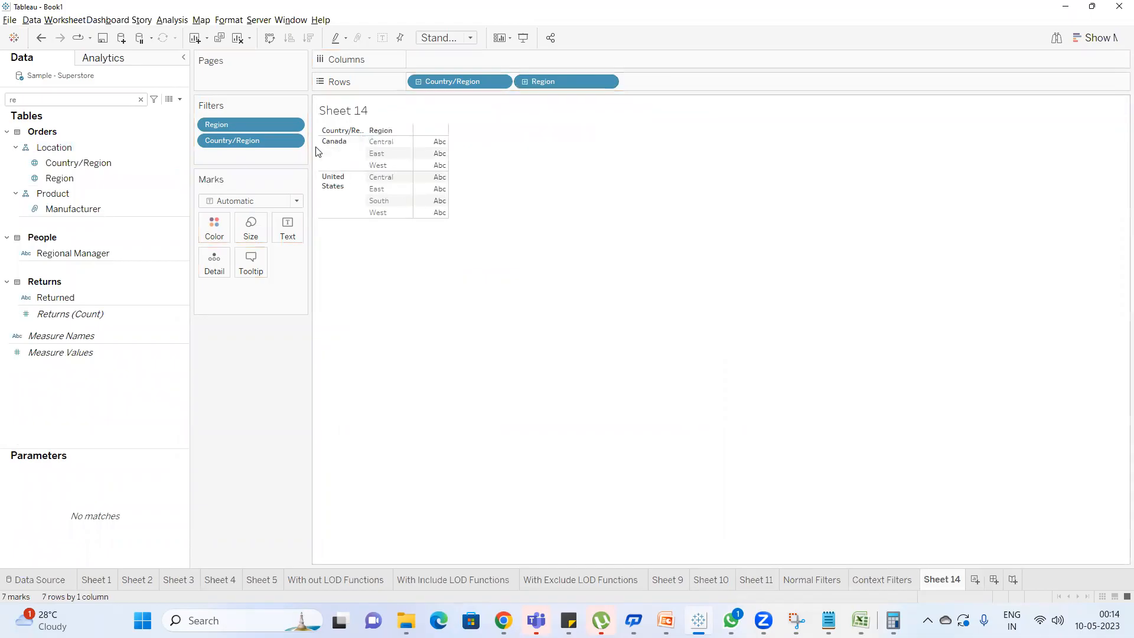
# Add both the Country/Region and Region filters to context.
pyautogui.rightClick(243, 140)
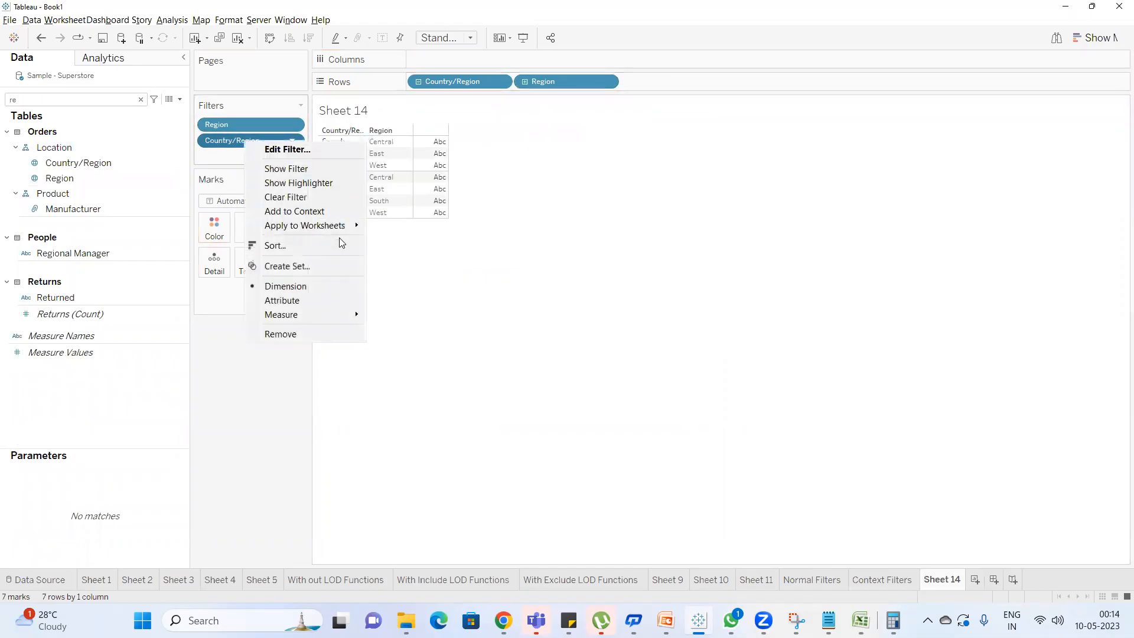
pyautogui.click(294, 211)
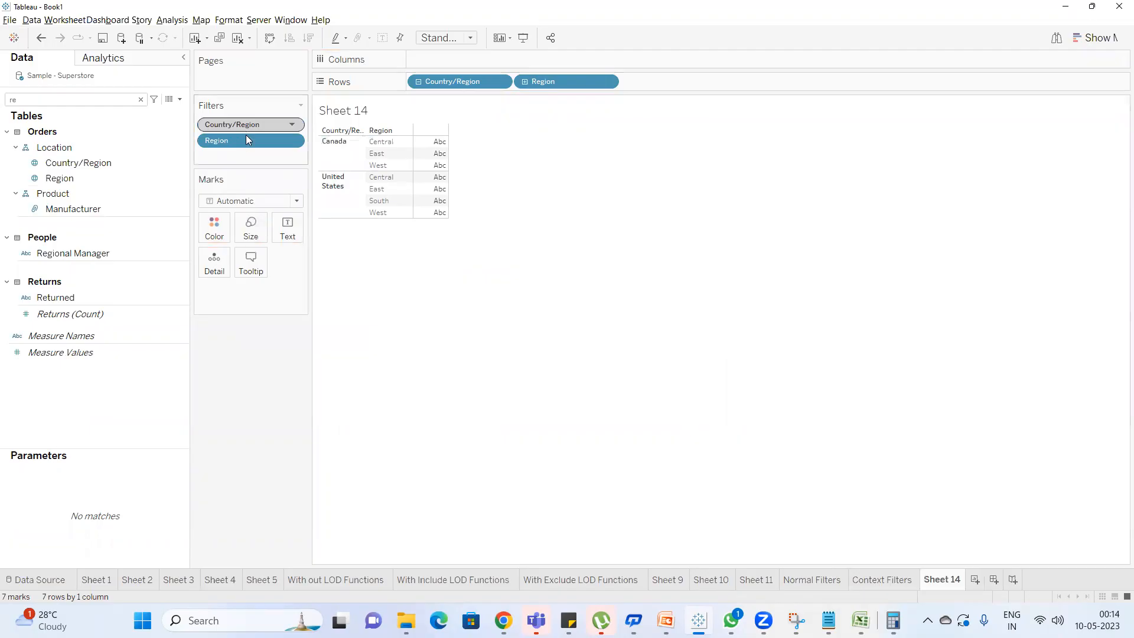
pyautogui.rightClick(248, 141)
pyautogui.click(346, 212)
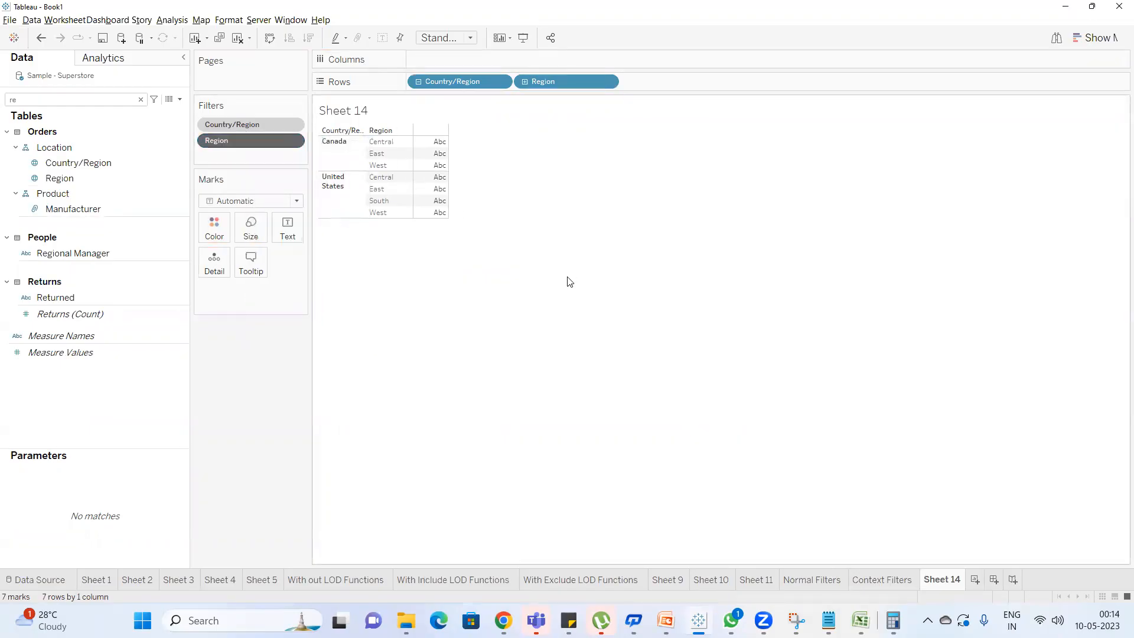
# Duplicate Sheet 14 and remove the Region and Country/Region filters from context on the copy.
pyautogui.rightClick(948, 579)
pyautogui.click(981, 459)
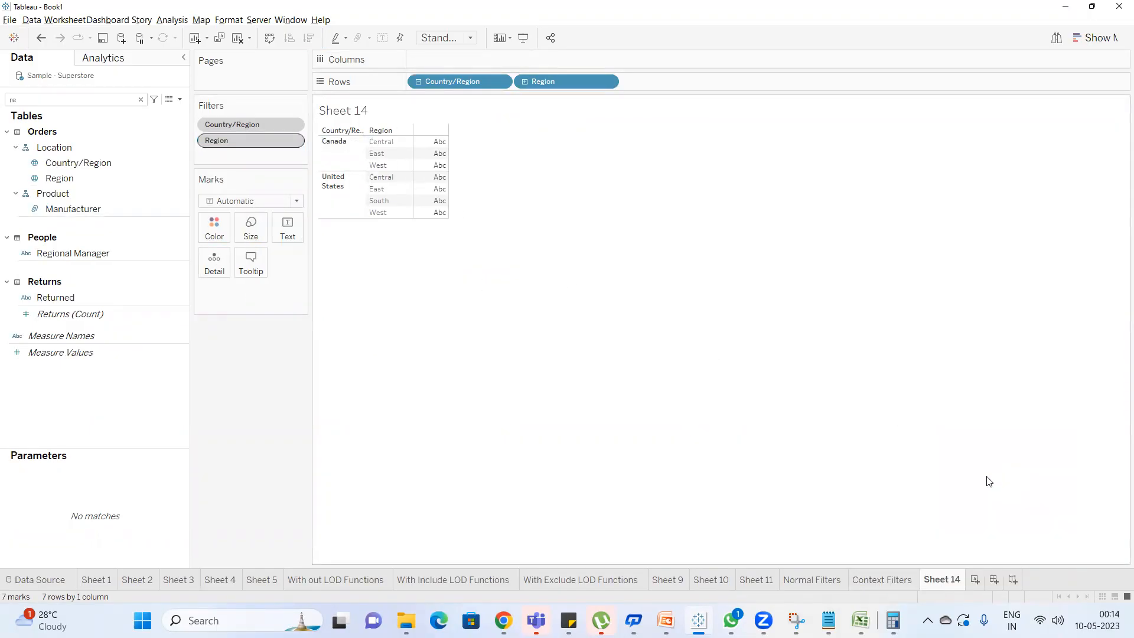
pyautogui.rightClick(246, 143)
pyautogui.click(298, 204)
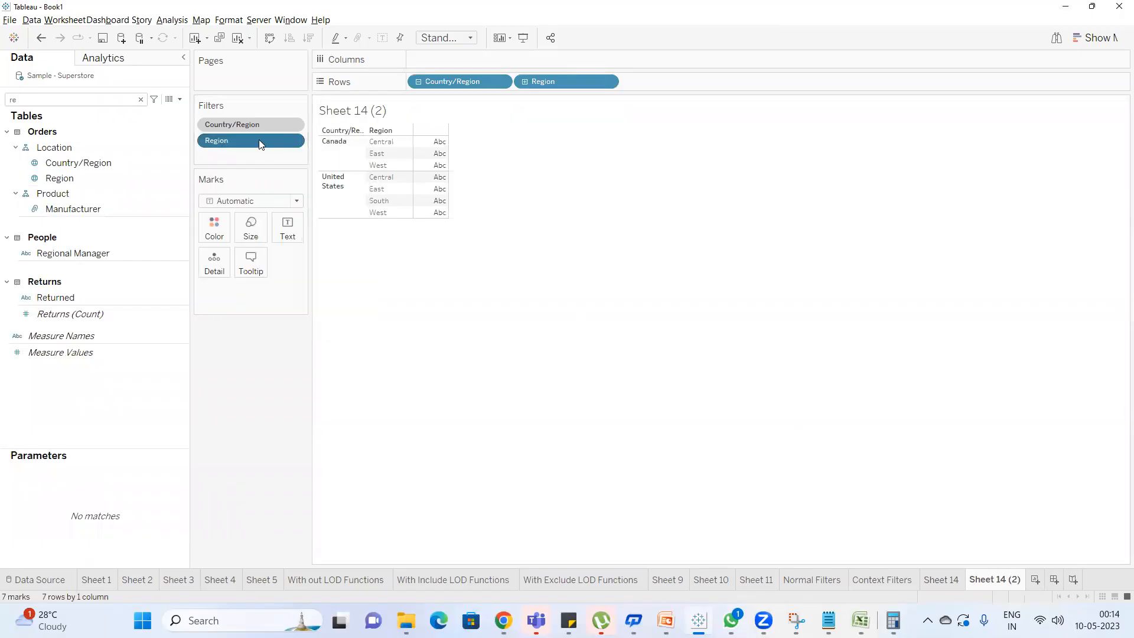
pyautogui.rightClick(251, 125)
pyautogui.click(301, 197)
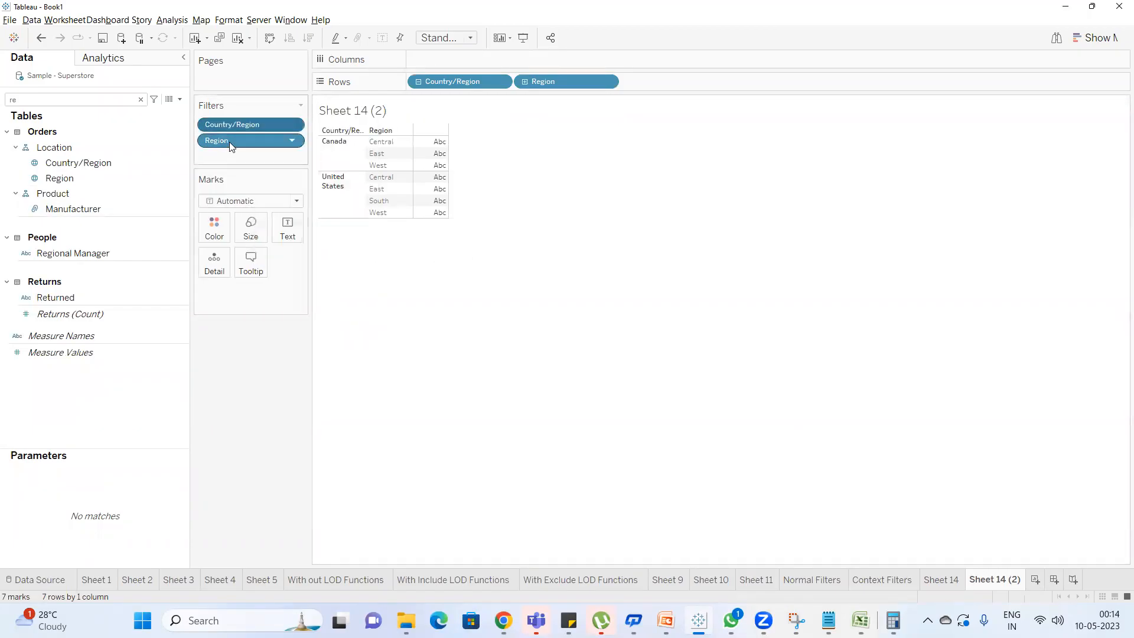
# Limit the Country/Region filter to Canada on both Sheet 14 (2) and Sheet 14, and compare the two sheets.
pyautogui.doubleClick(233, 126)
pyautogui.click(442, 208)
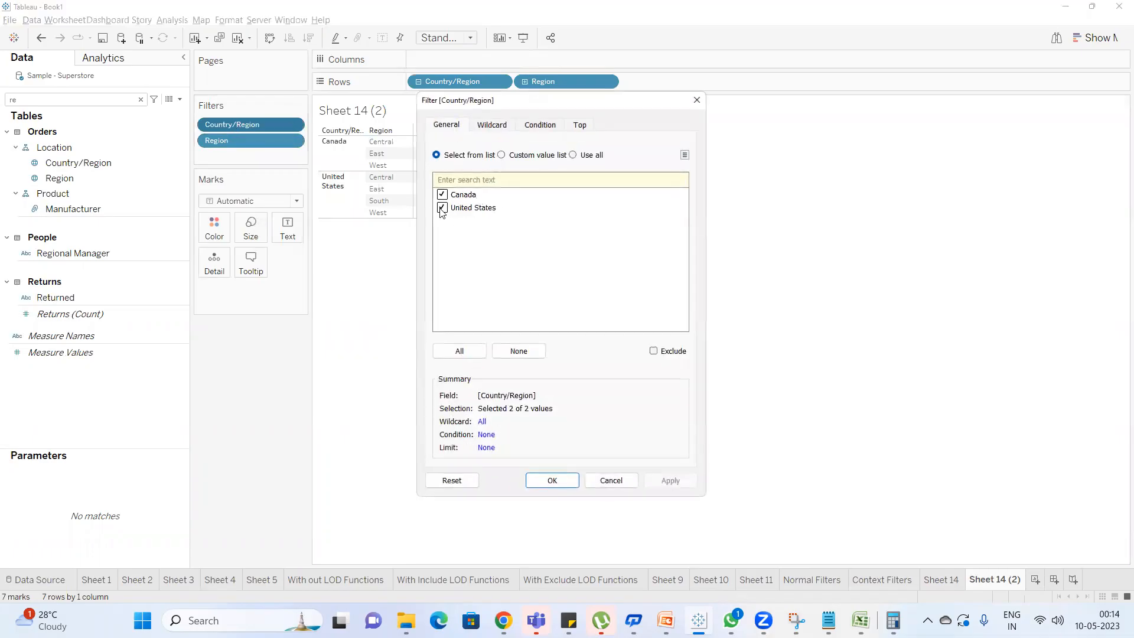
pyautogui.click(552, 480)
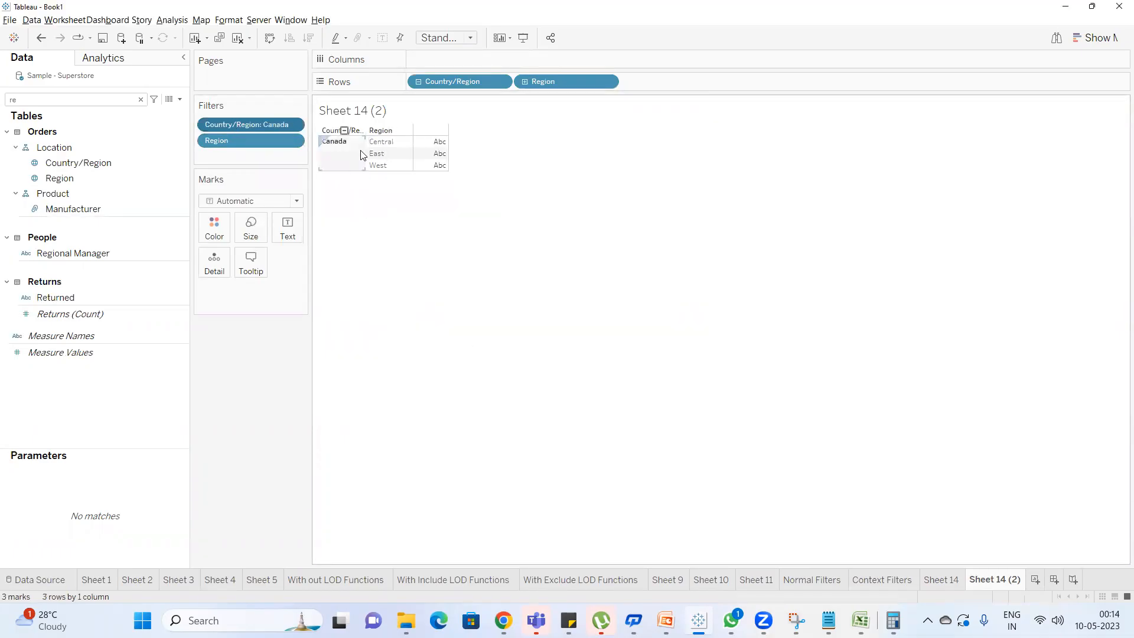
pyautogui.click(945, 579)
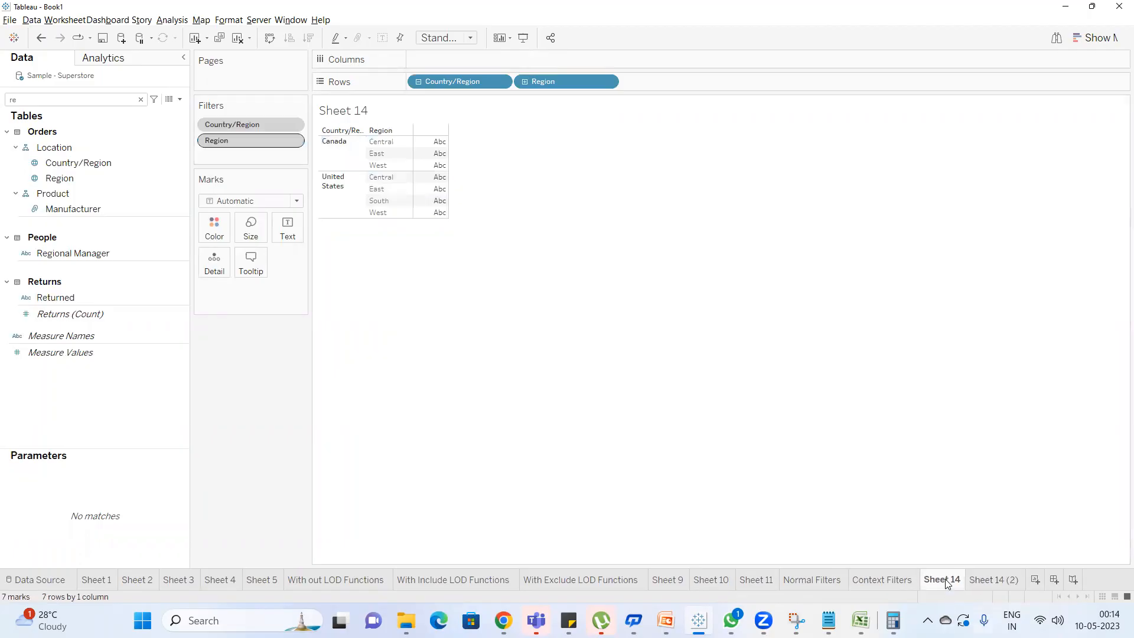
pyautogui.doubleClick(239, 124)
pyautogui.click(443, 207)
pyautogui.click(561, 489)
pyautogui.click(985, 579)
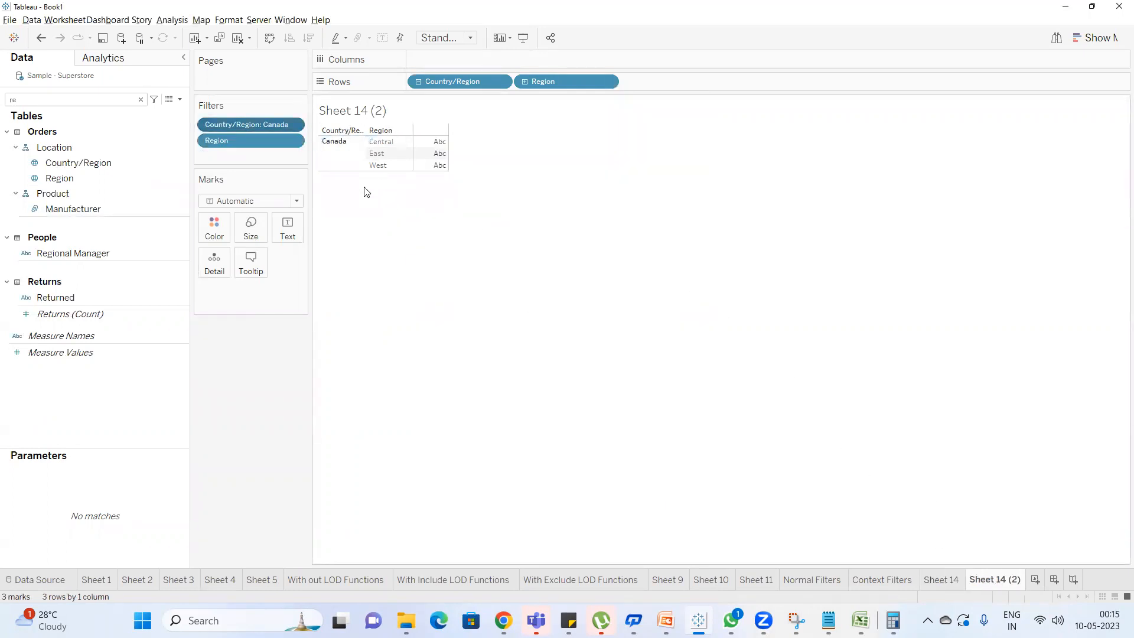
# Switch from the Context Filters sheet to the Region note in Notepad and append "to improve the performance" to the first "in context" line.
pyautogui.click(888, 584)
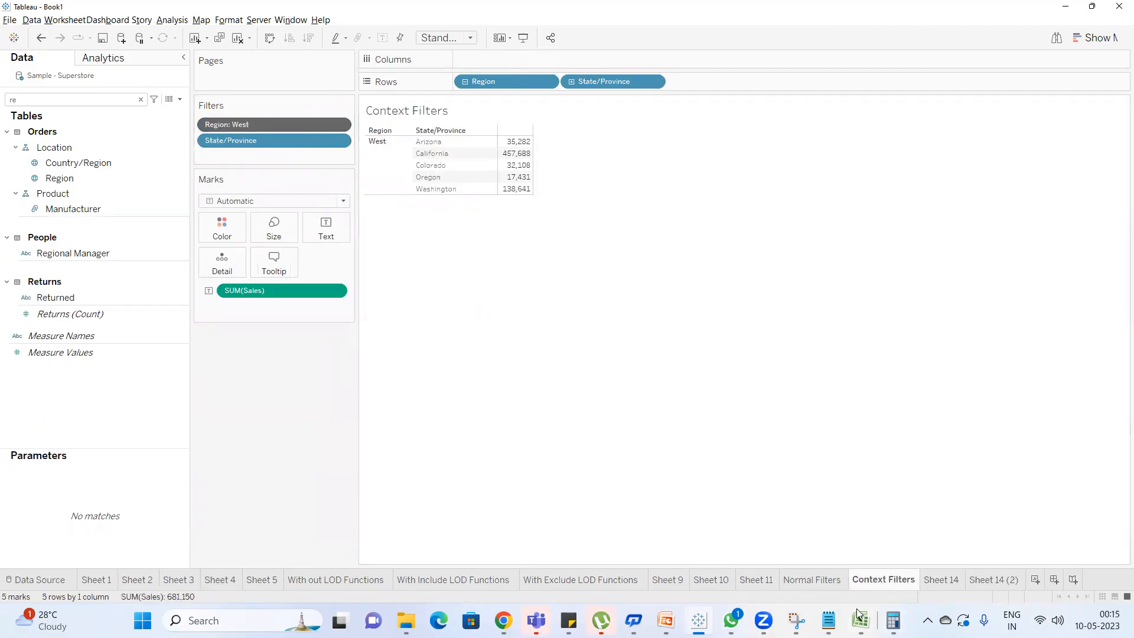
pyautogui.moveTo(860, 619)
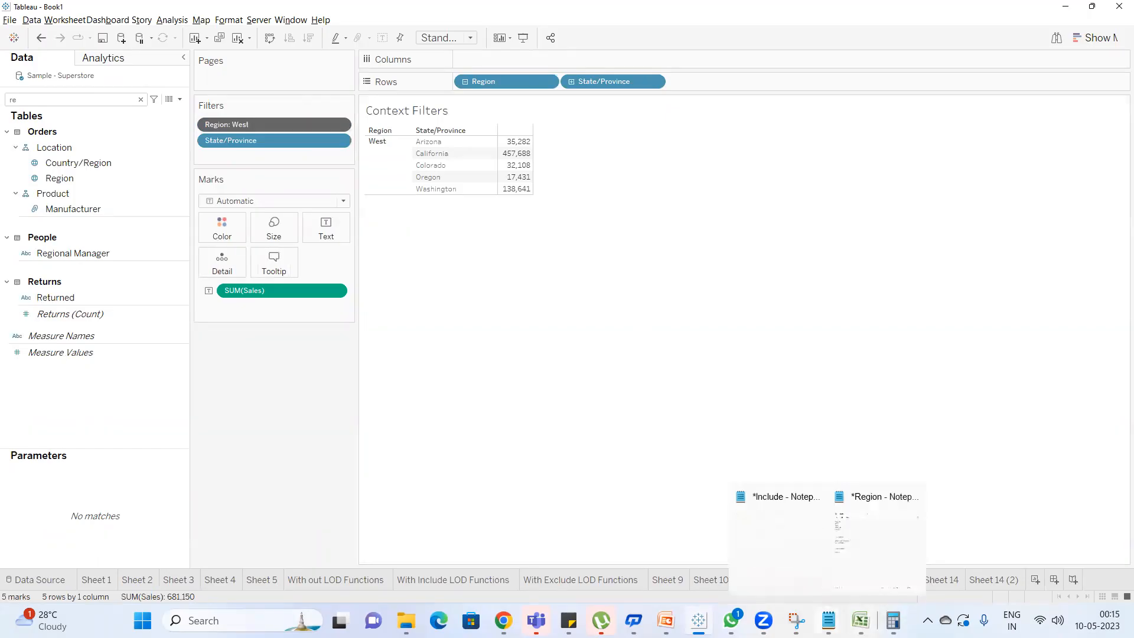
pyautogui.click(888, 544)
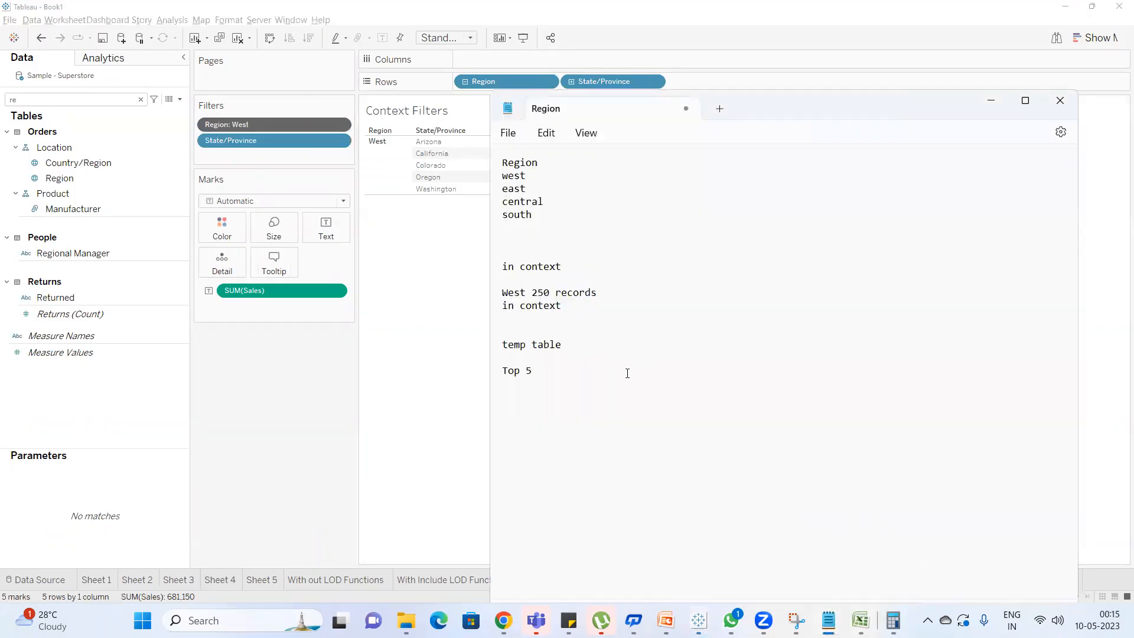
pyautogui.write('to impr')
pyautogui.write('ove')
pyautogui.write(' the perf')
pyautogui.write('oram')
pyautogui.press('BackSpace')
pyautogui.press('BackSpace')
pyautogui.write('mance  West ')
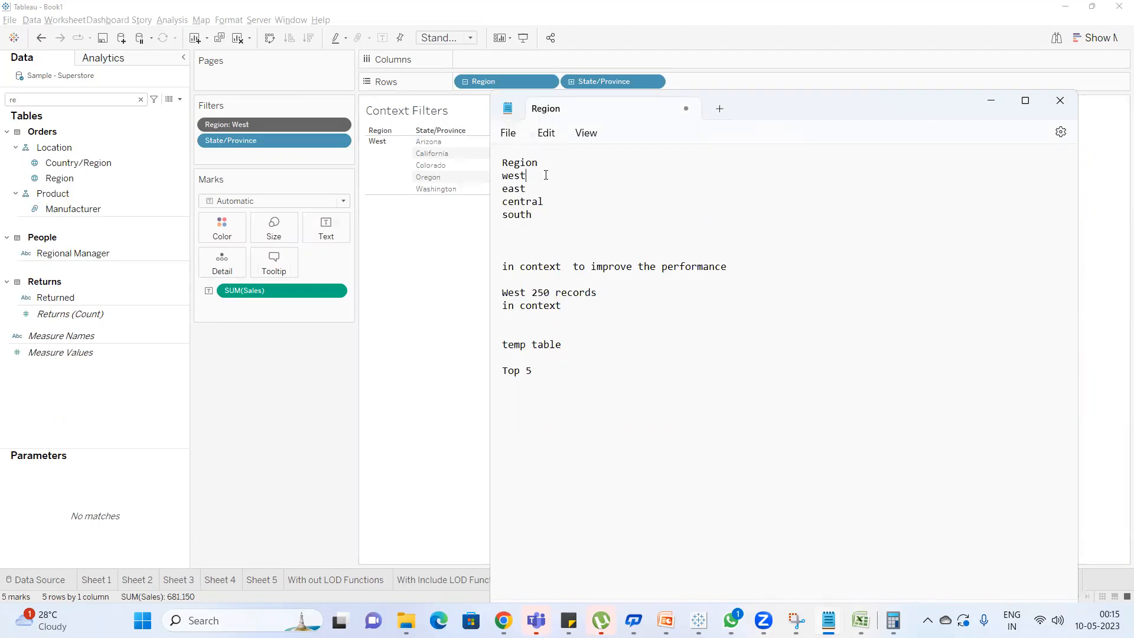
# Add the value 250 after west, east, central and south in the note's region list.
pyautogui.write('250')
pyautogui.press('Down')
pyautogui.write('250250250')
pyautogui.moveTo(560, 215); pyautogui.dragTo(488, 177)
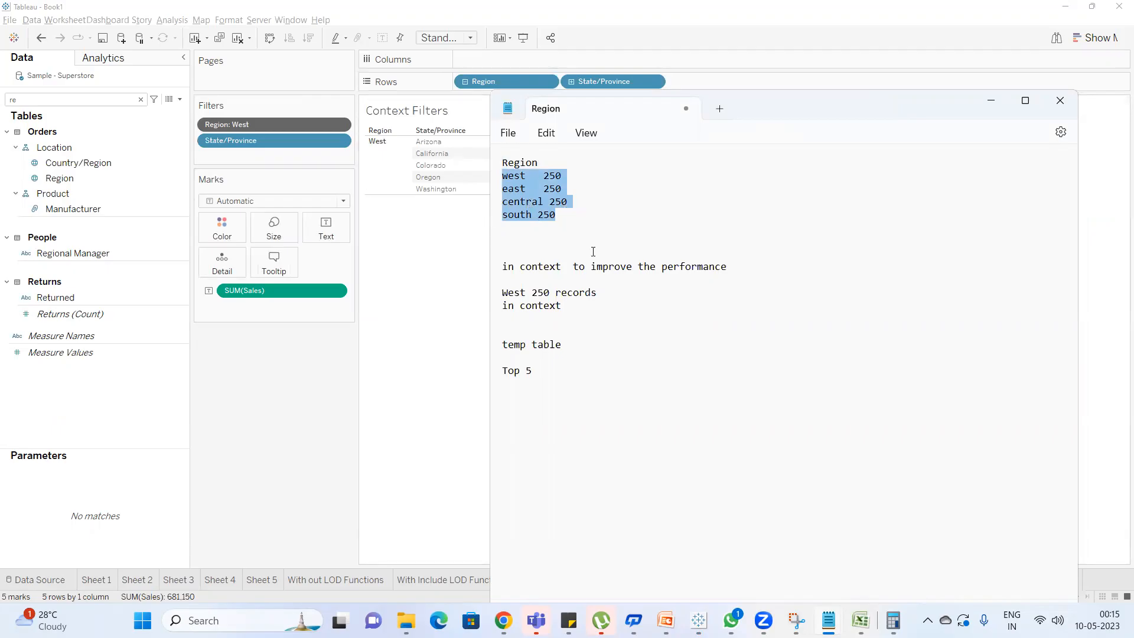
pyautogui.moveTo(591, 223); pyautogui.dragTo(485, 179)
pyautogui.click(527, 291)
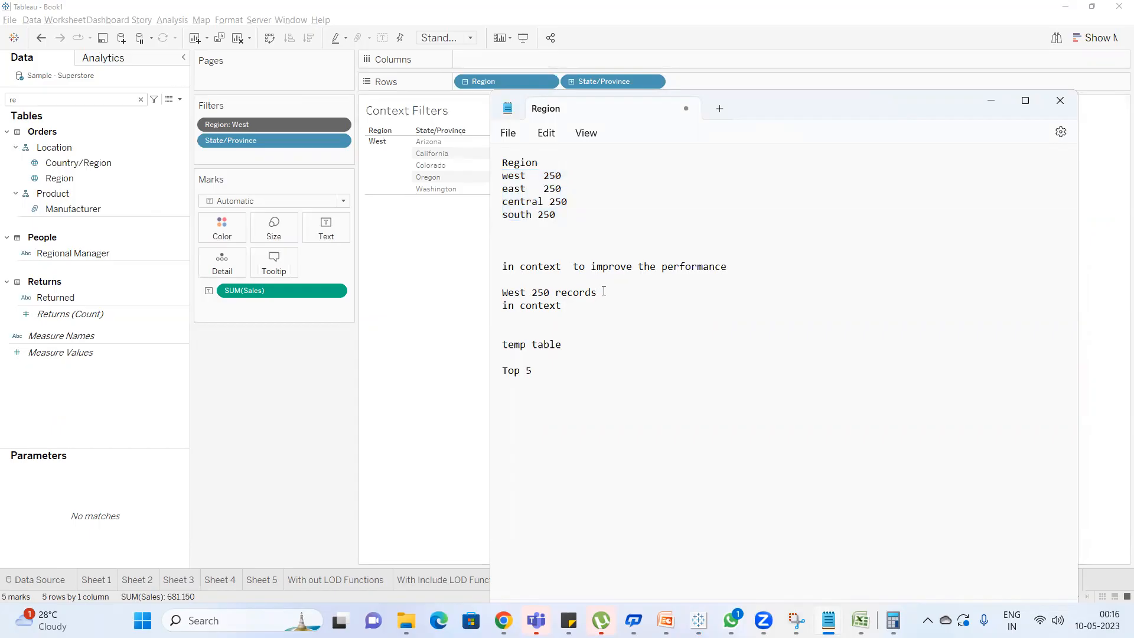
# Add the line "country filte us" below "West 250 records", separated by a blank line.
pyautogui.moveTo(604, 291); pyautogui.dragTo(533, 292)
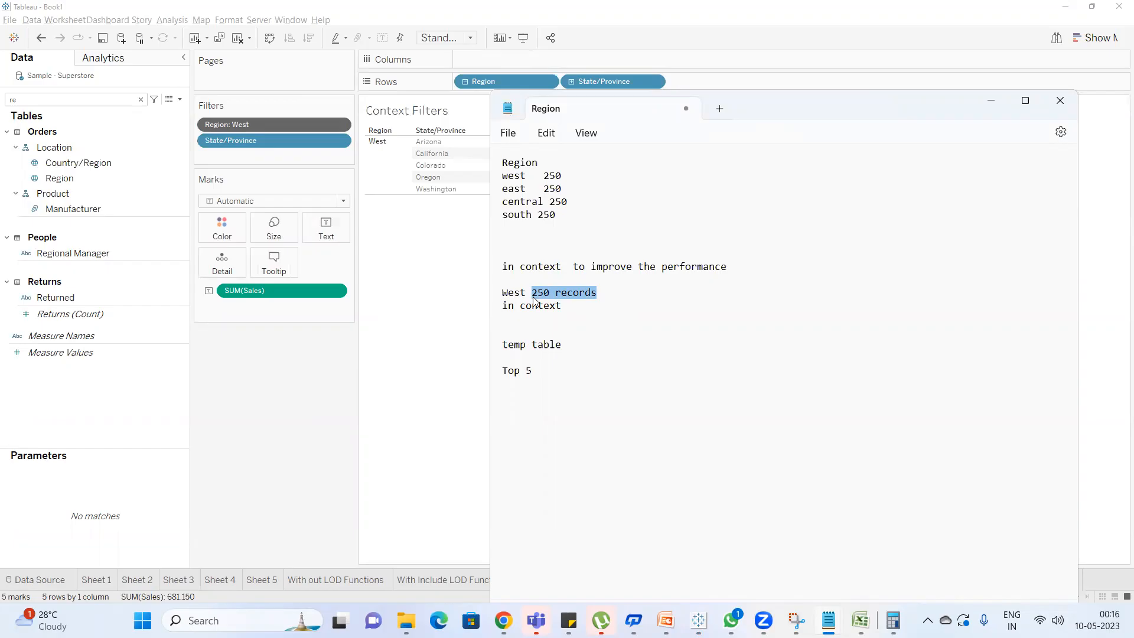
pyautogui.click(604, 298)
pyautogui.press('Return')
pyautogui.press('Return')
pyautogui.write('c')
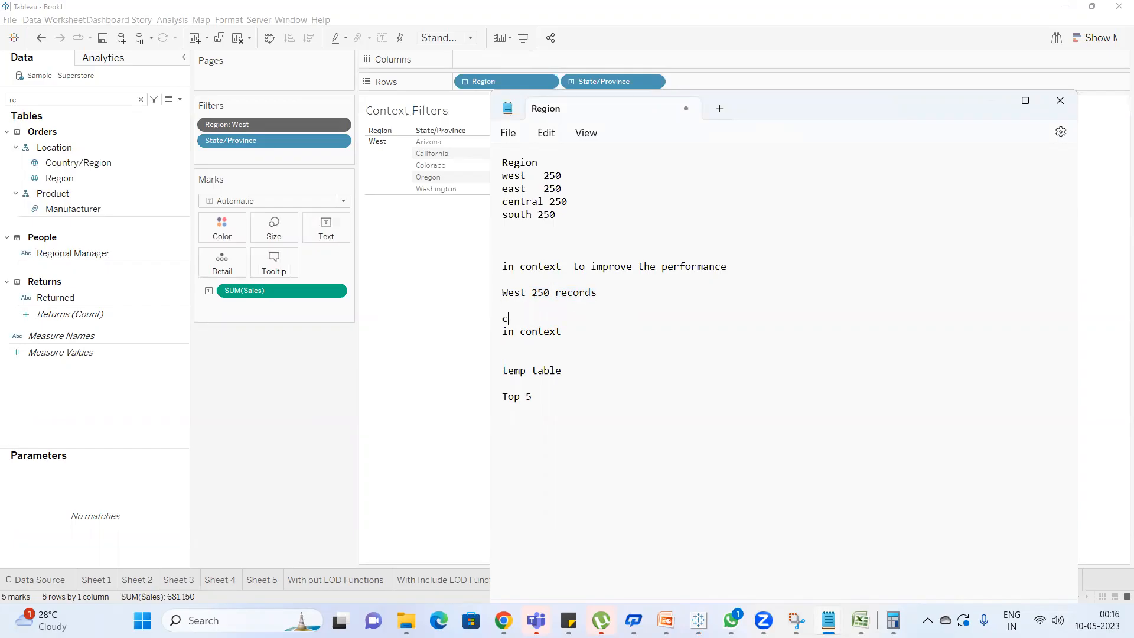
pyautogui.write('ountry filte us')
# Add the lines "west 250" and "count us" below the region list and highlight the four region entries.
pyautogui.moveTo(597, 293); pyautogui.dragTo(530, 290)
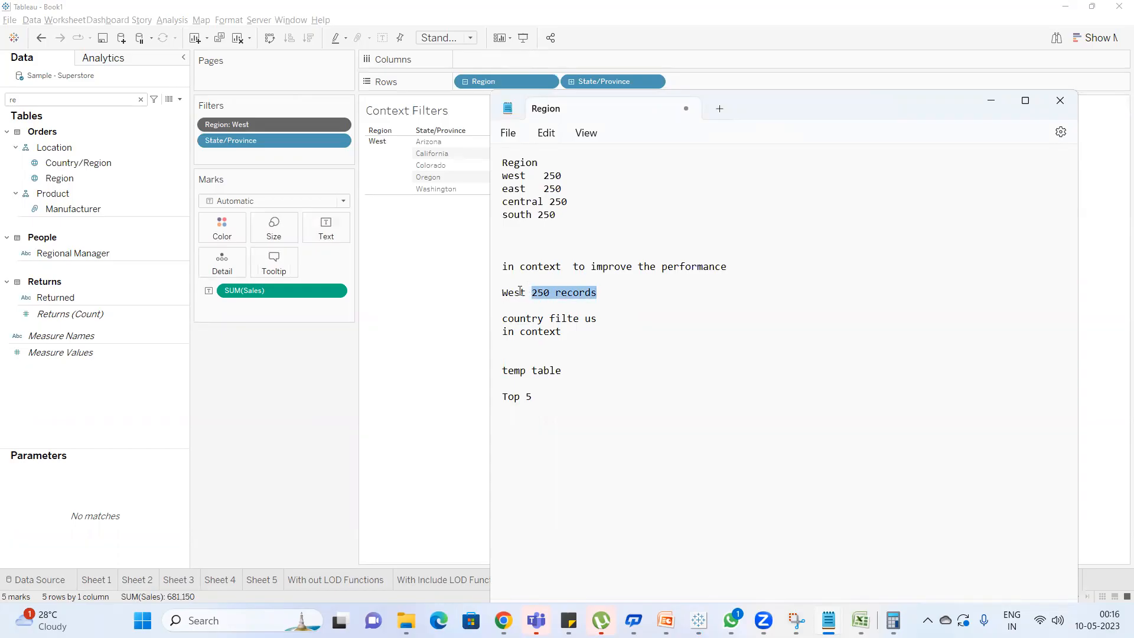
pyautogui.click(546, 294)
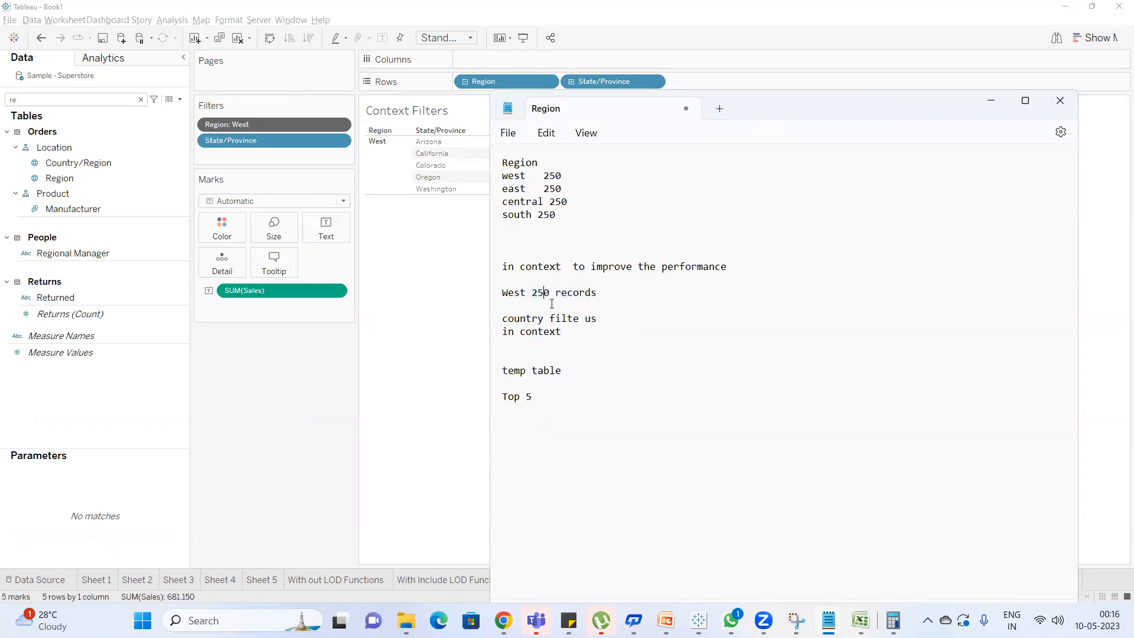
pyautogui.press('Return')
pyautogui.press('Return')
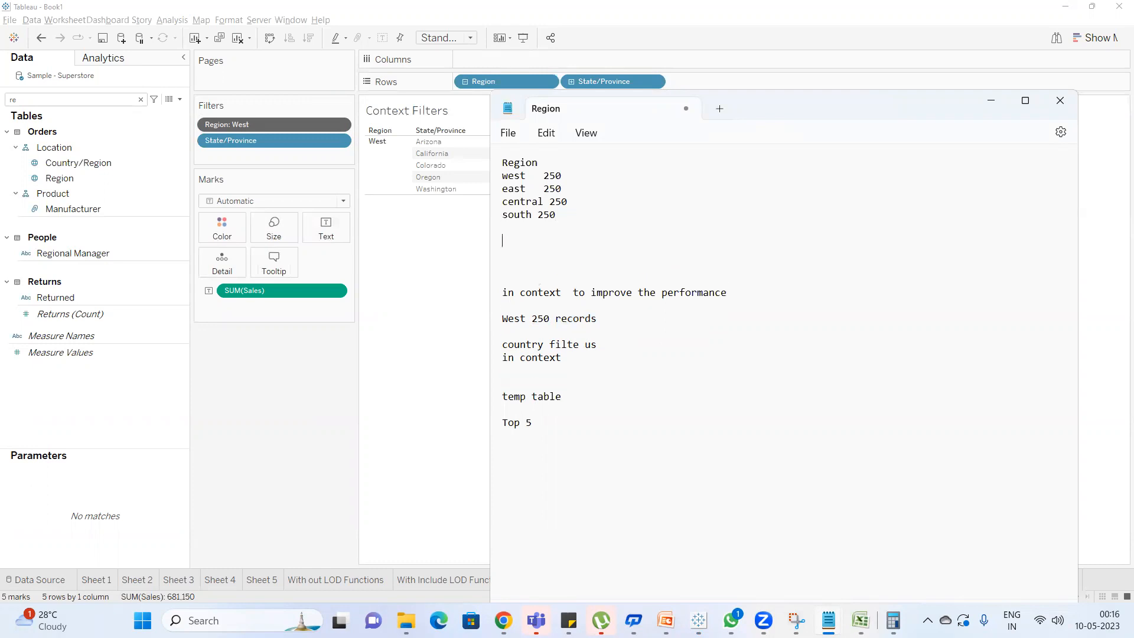
pyautogui.write('west 250')
pyautogui.press('Return')
pyautogui.write('count us')
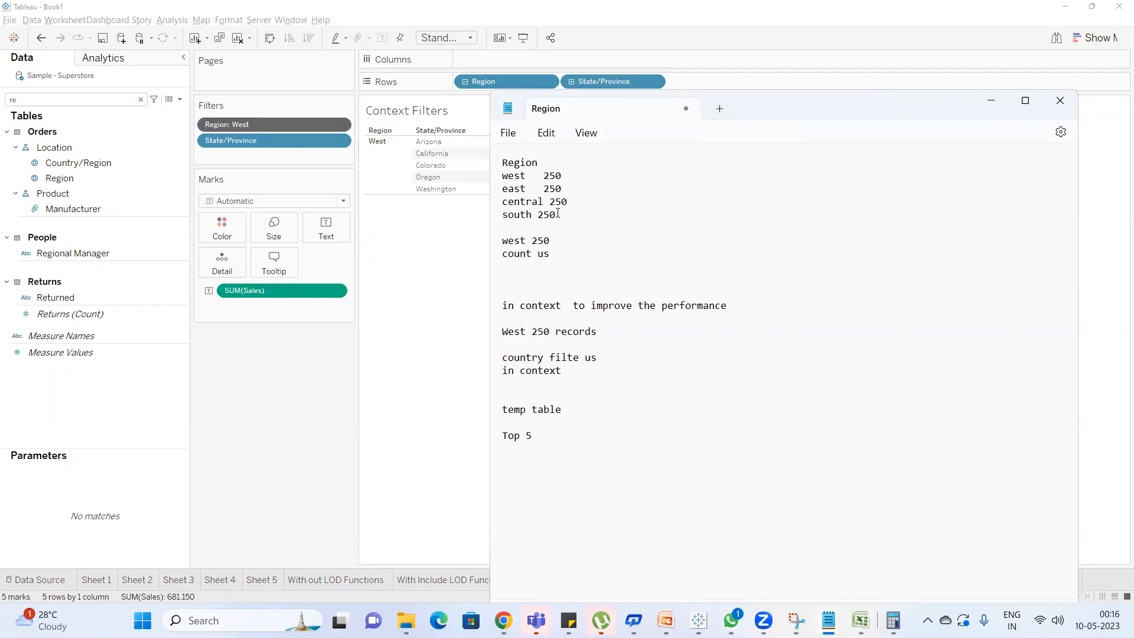
pyautogui.moveTo(559, 214); pyautogui.dragTo(492, 179)
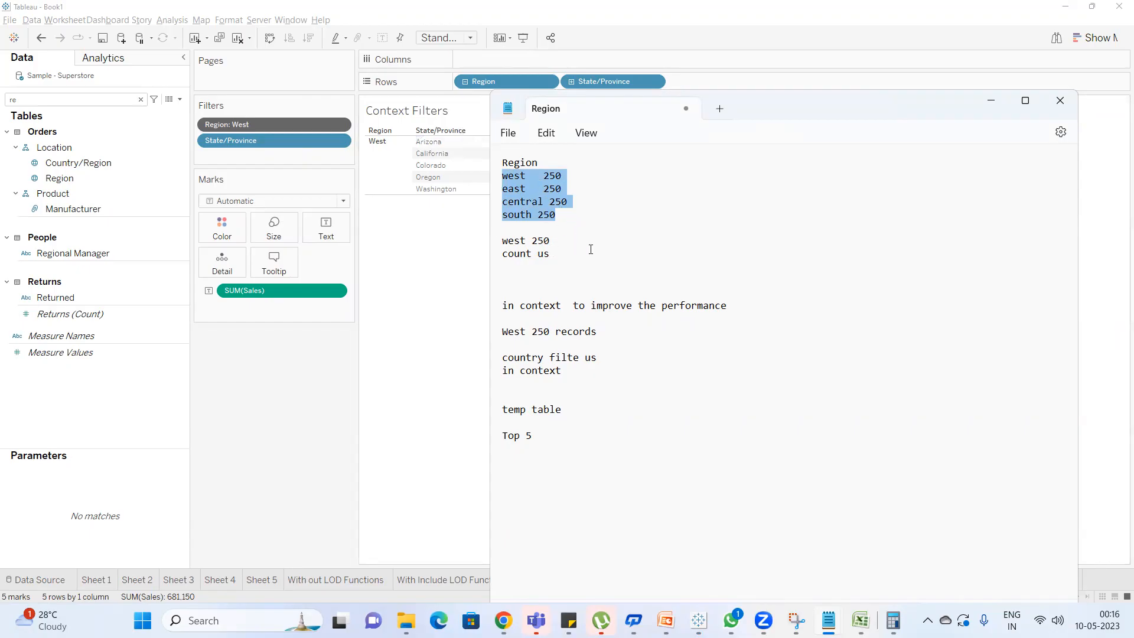
# Switch back to Tableau and compare the regions listed on Sheet 14 and Sheet 14 (2).
pyautogui.click(443, 379)
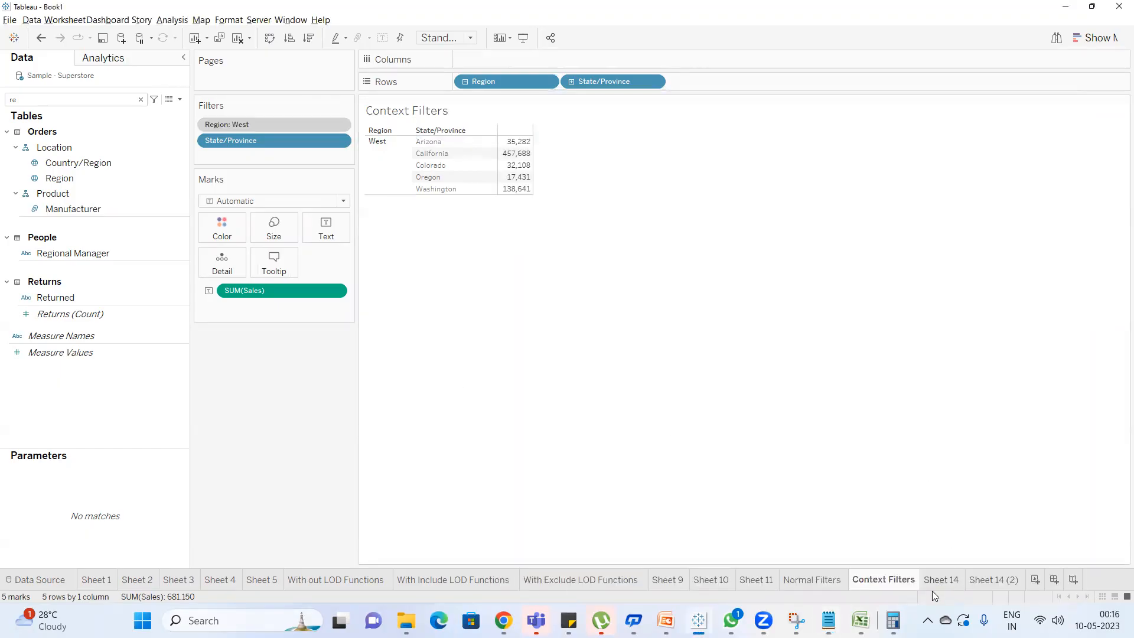
pyautogui.click(945, 584)
pyautogui.click(997, 580)
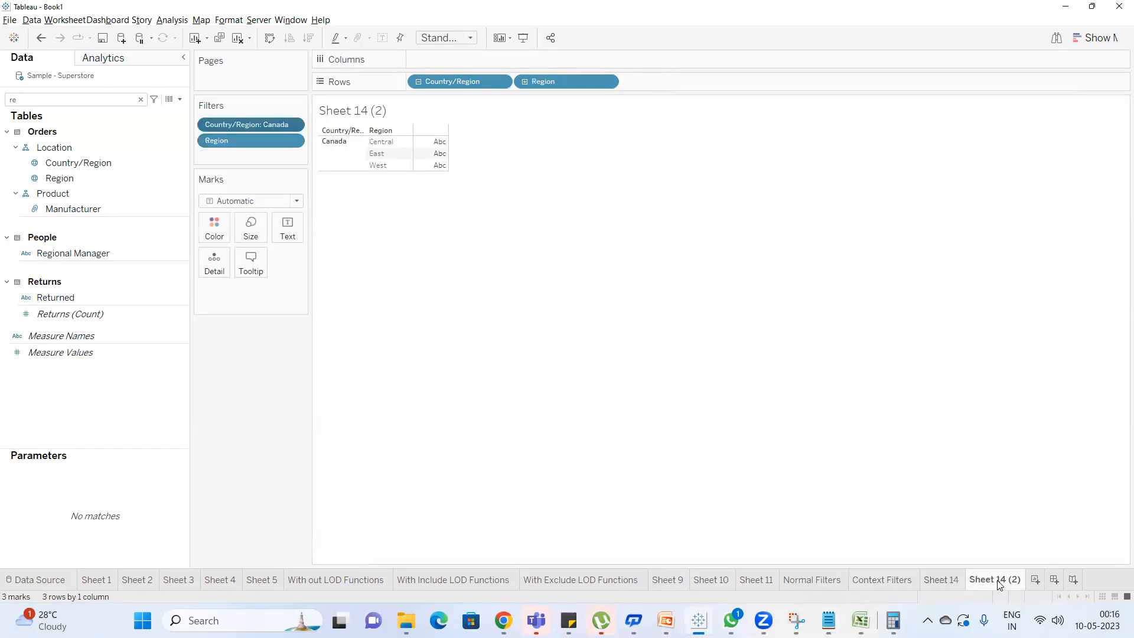
pyautogui.click(943, 582)
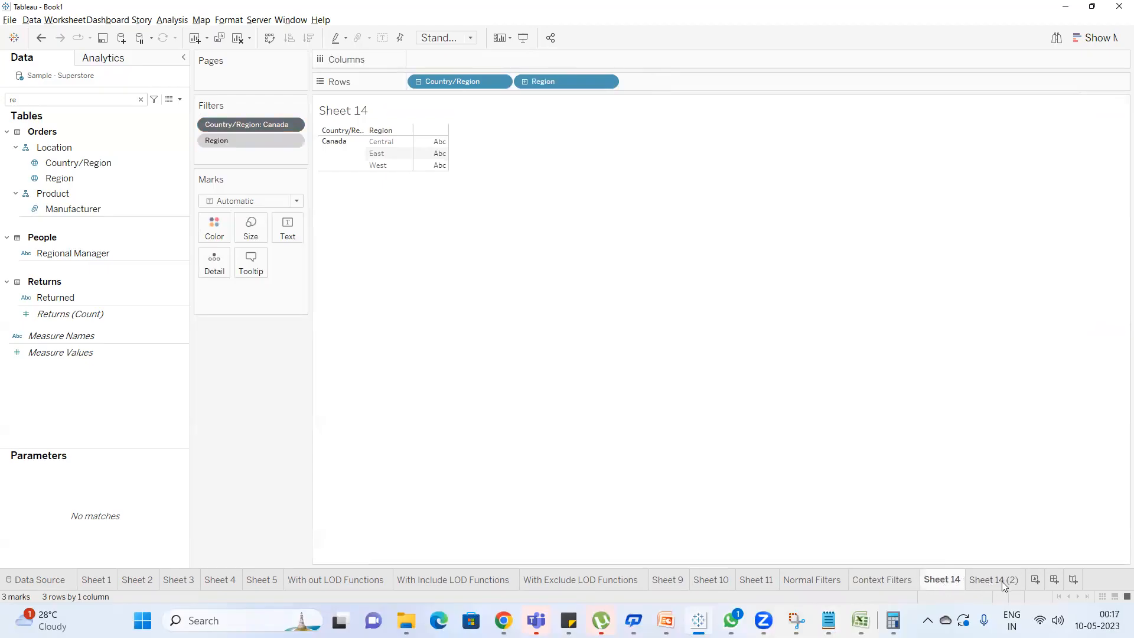
pyautogui.click(1001, 579)
pyautogui.click(931, 584)
# Widen the filters and marks area on the Context Filters sheet and compare its states with the Normal Filters sheet.
pyautogui.click(872, 581)
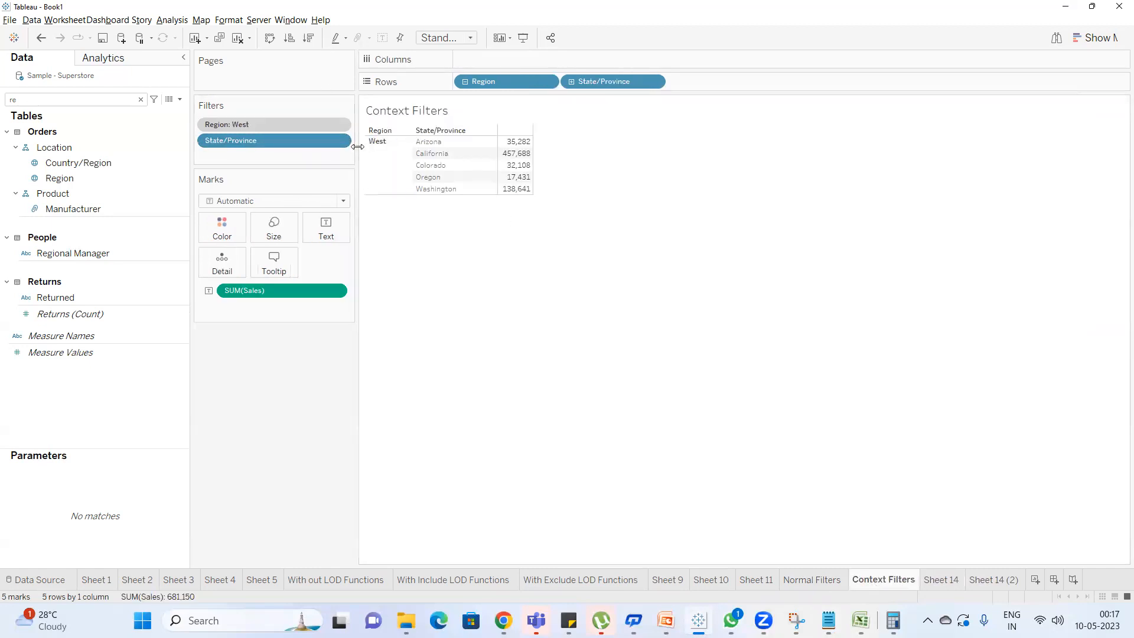
pyautogui.moveTo(356, 148); pyautogui.dragTo(381, 145)
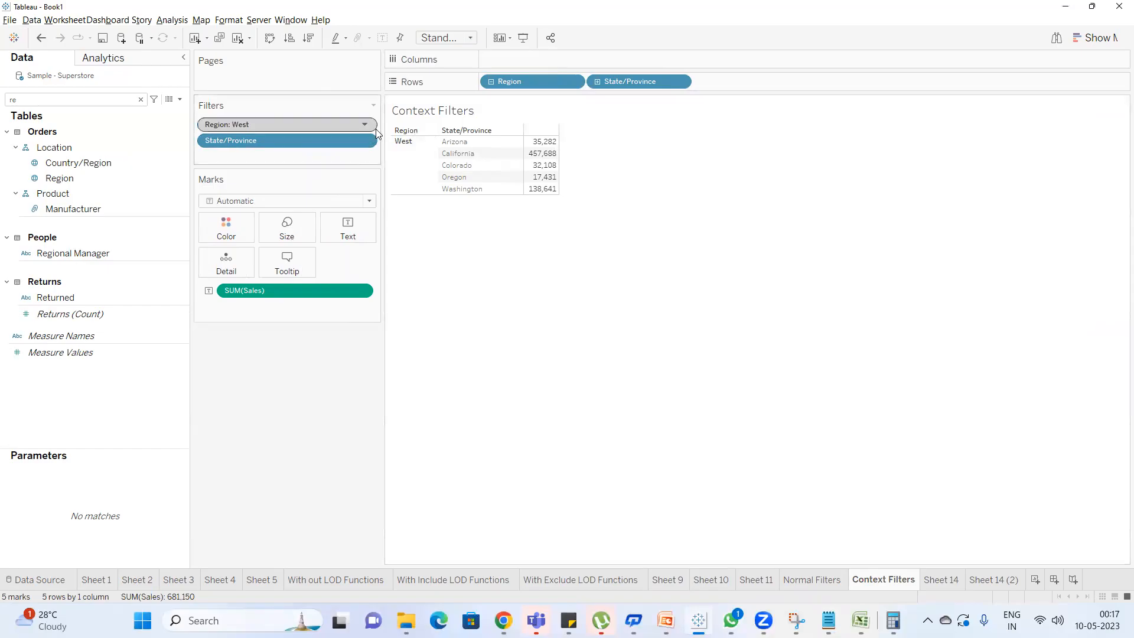
pyautogui.click(818, 584)
pyautogui.moveTo(831, 582)
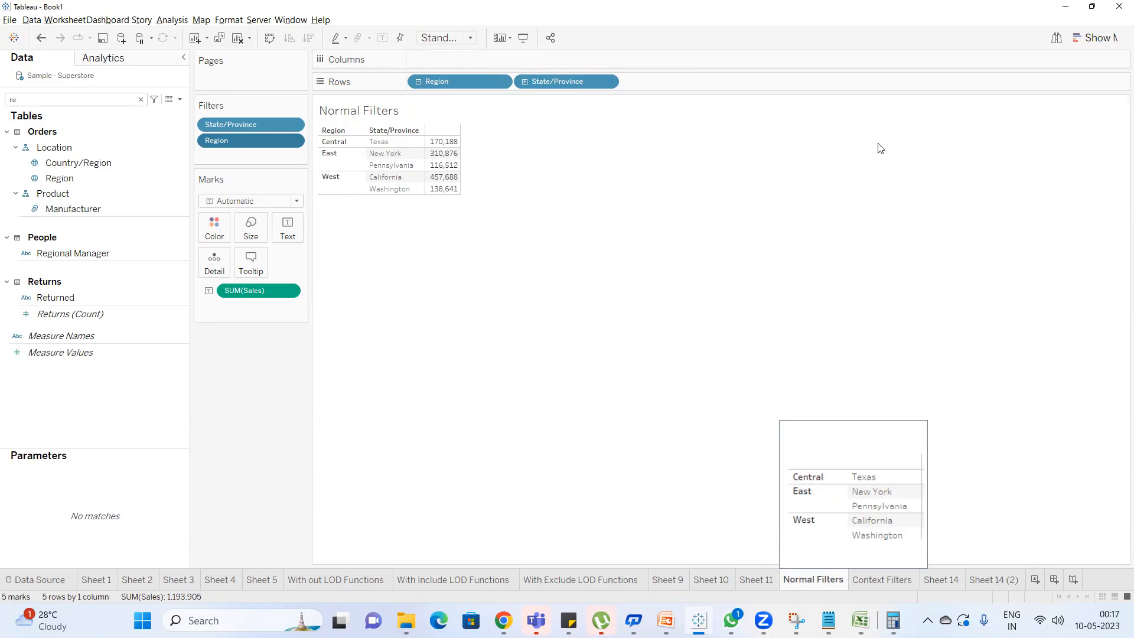
# Switch to the Google Meet window in Chrome and leave the meeting.
pyautogui.moveTo(764, 618)
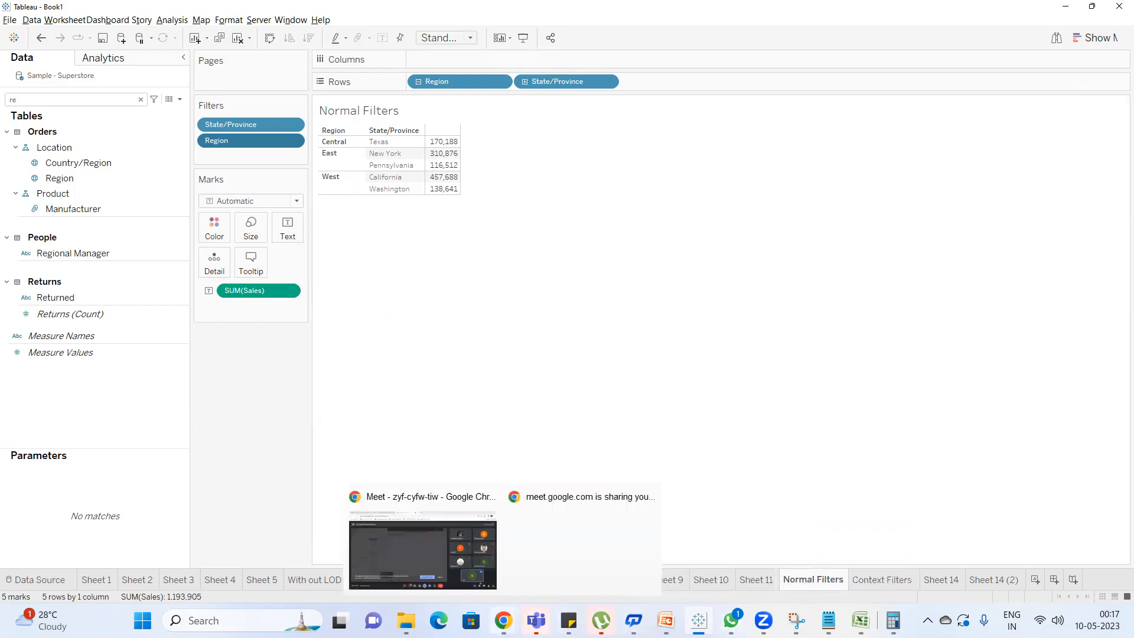
pyautogui.click(414, 555)
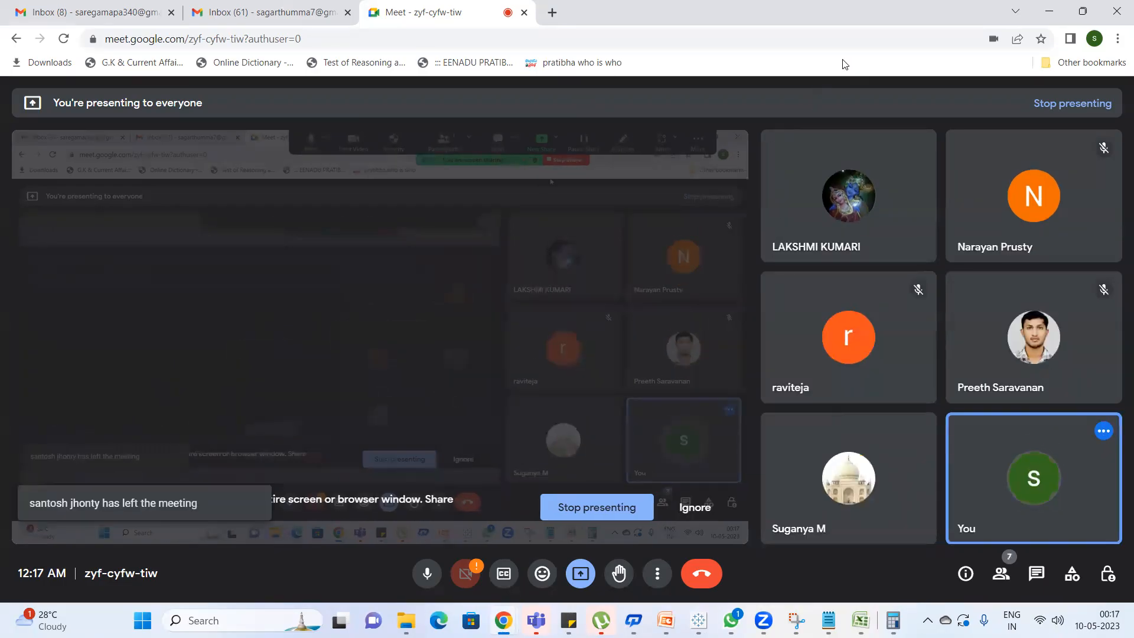
pyautogui.click(688, 574)
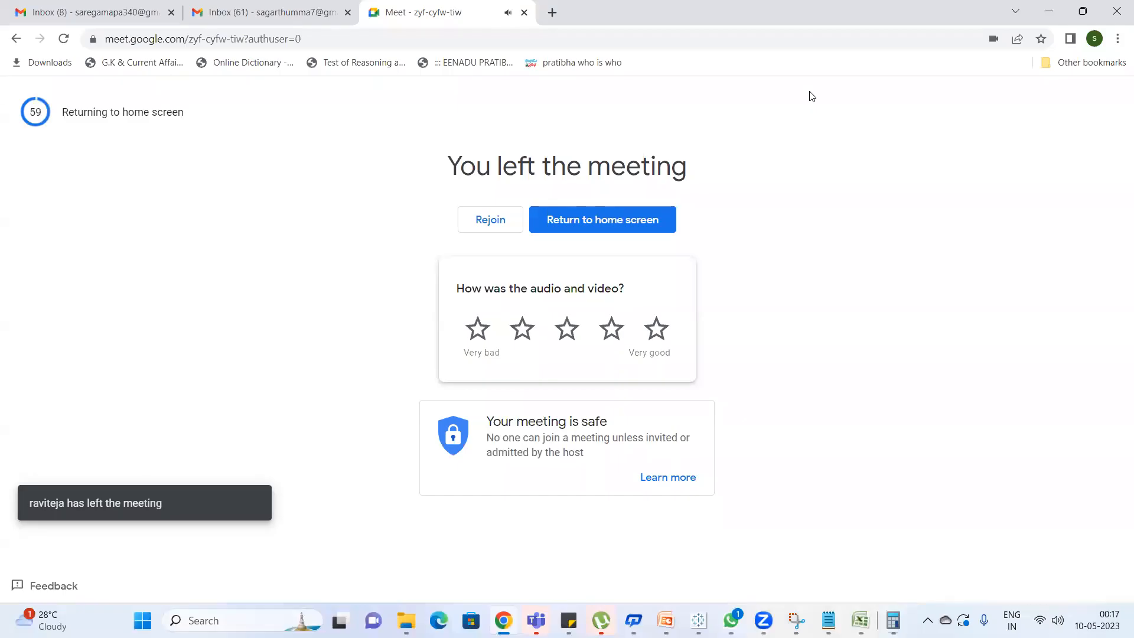